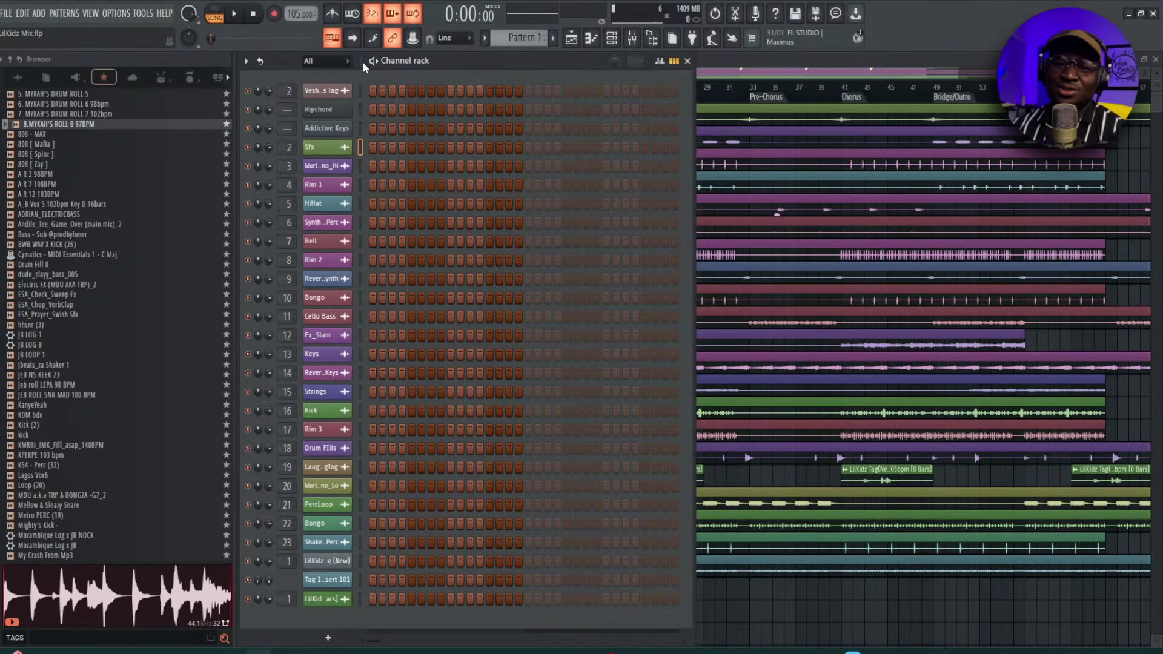
Widen the channel rack to show the full channel names, and open the mixer in the Compact layout.
left_click_drag(362, 60, 420, 68)
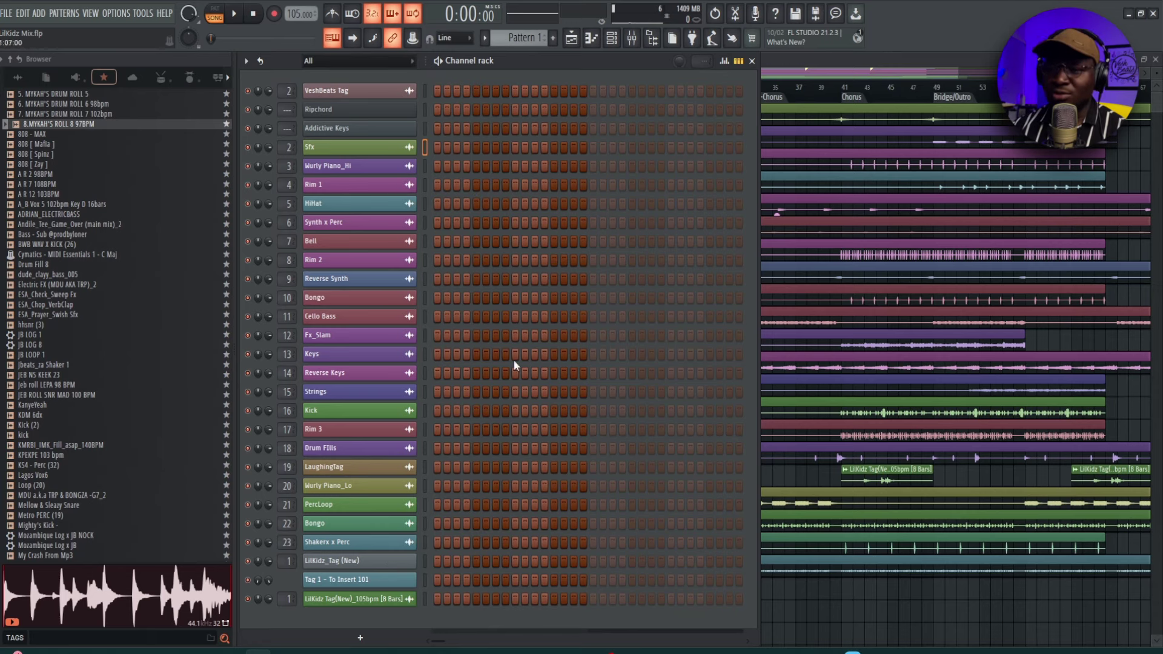
key("F9")
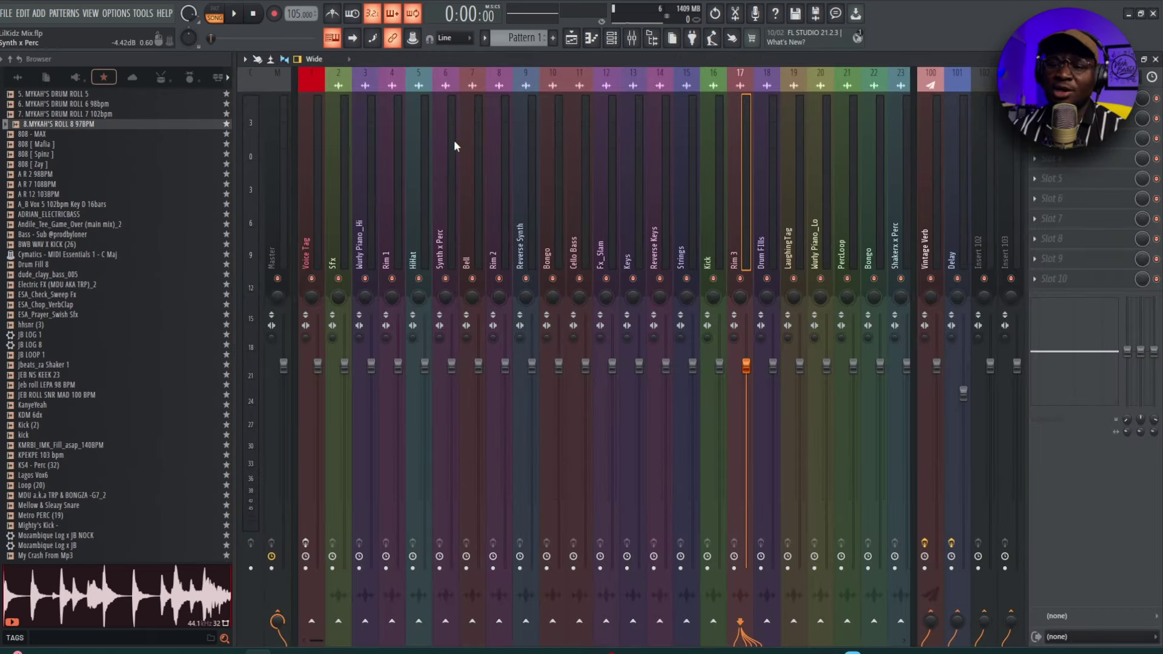
left_click(454, 146)
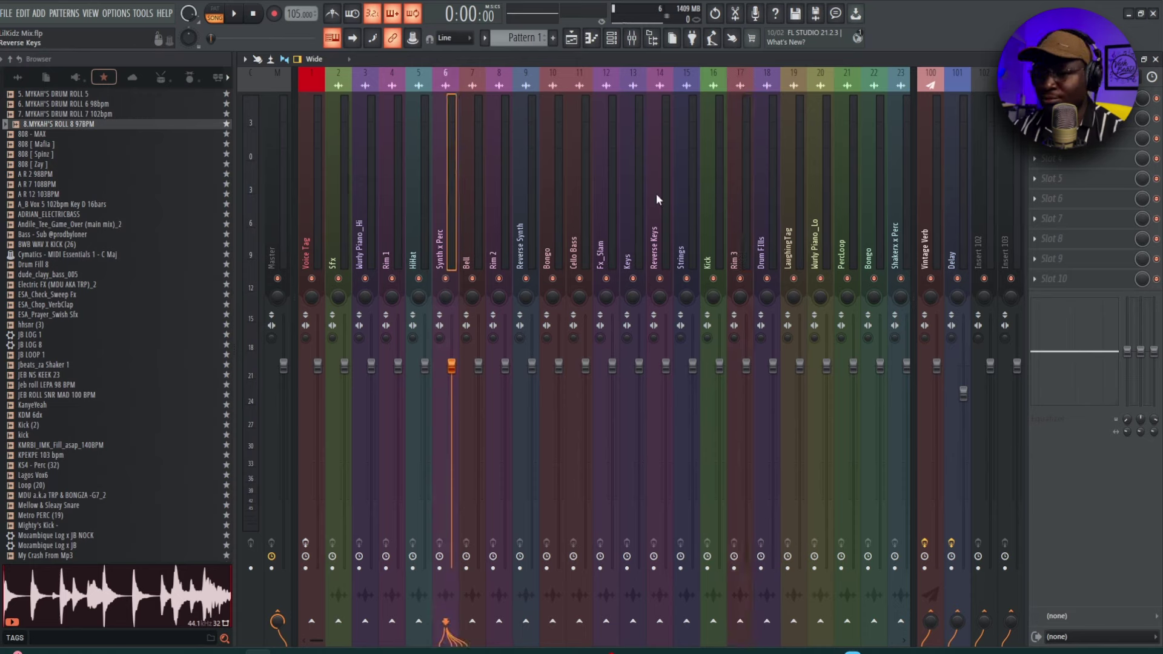
left_click(455, 147)
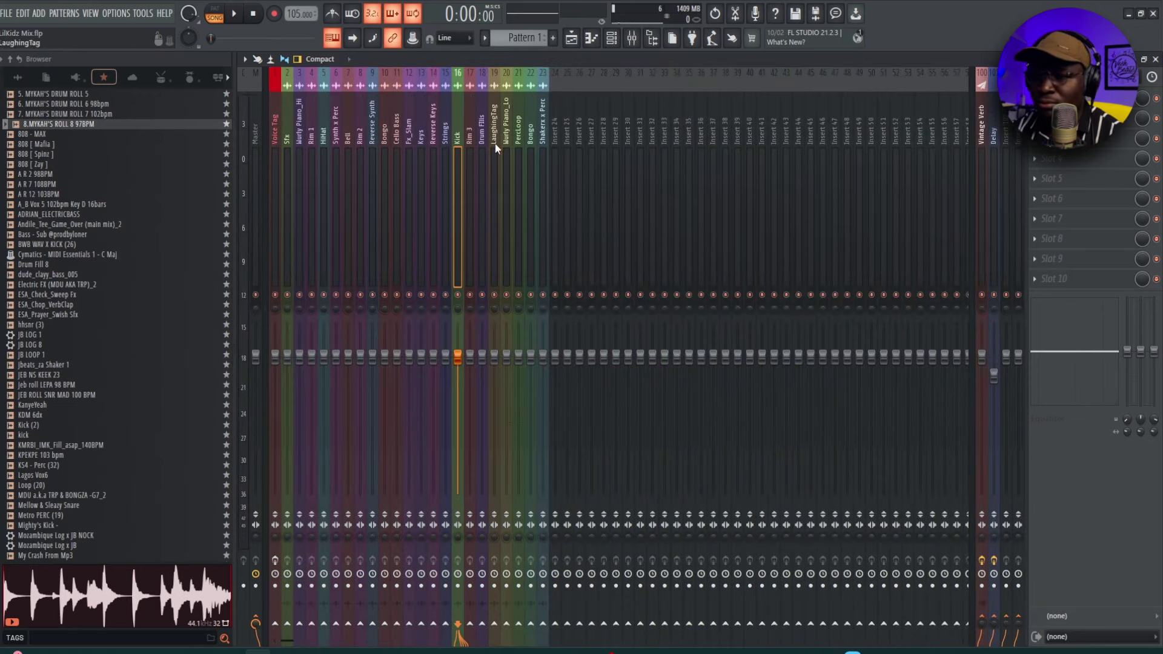
Regroup the mixer tracks so the melodic tracks come first, followed by drums and percussion, with Fx_Slam and Sfx last.
left_click(542, 146)
left_click(507, 146)
left_click_drag(506, 145, 286, 157)
left_click_drag(372, 153, 554, 158)
right_click(288, 146)
left_click(339, 189)
left_click_drag(530, 156, 384, 152)
Place the two bongo tracks next to each other and rename the second one as Bongo 2.
left_click(457, 147)
left_click_drag(458, 149, 518, 149)
left_click_drag(507, 148, 457, 147)
key("F2")
type("2")
key("Return")
Arrange the percussion tracks so PercLoop directly follows Bongo 2, ahead of Drum Fills and Shakerx x Perc.
left_click(470, 143)
key("alt+Left")
key("alt+Left")
left_click(488, 146)
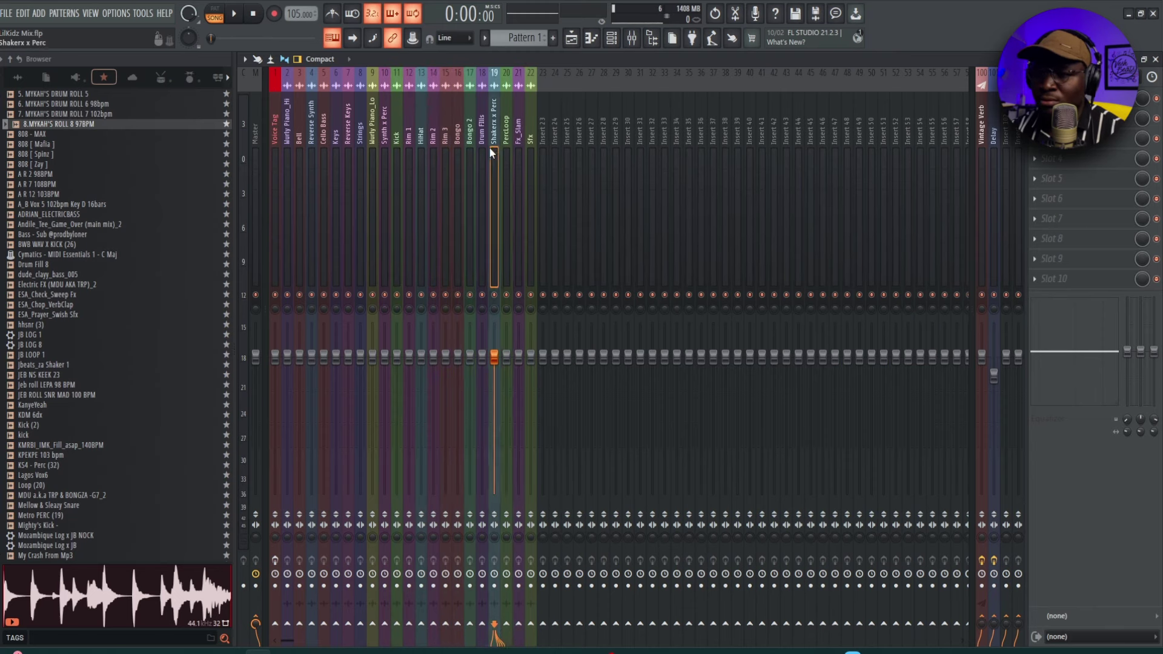
left_click(505, 147)
key("alt+Left")
key("alt+Left")
Move the Cello Bass track five places later so it sits directly before Kick.
left_click(322, 141)
key("alt+Right")
key("alt+Right")
key("alt+Right")
key("alt+Right")
key("alt+Right")
Move the Wurly Piano_Lo track five places earlier so it directly follows Wurly Piano_Hi.
left_click(364, 151)
key("alt+Left")
key("alt+Left")
key("alt+Left")
key("alt+Left")
key("alt+Left")
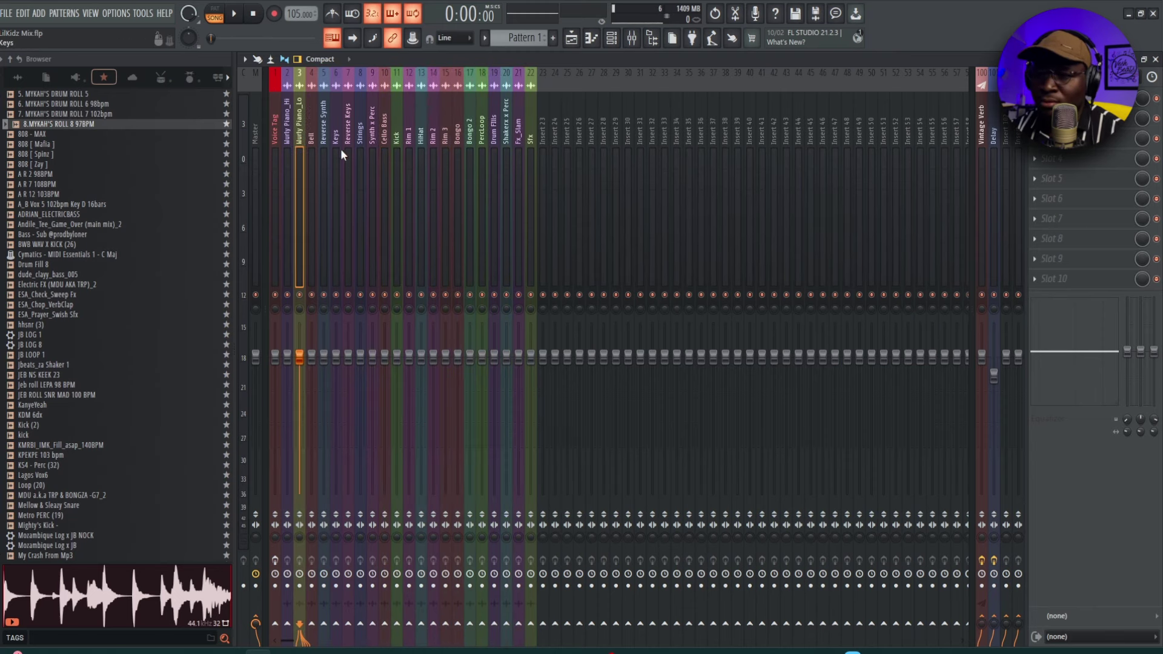
Colour the melodic mixer tracks from Wurly Piano_Hi through Cello Bass red.
left_click_drag(287, 151, 530, 147)
key("F2")
left_click(373, 133)
key("F2")
Colour the drum and percussion tracks from Kick through Drum Fills green.
left_click(483, 133)
left_click(654, 246)
key("Return")
key("Return")
Colour the Shakerx x Perc, Fx_Slam and Sfx tracks blue.
key("F2")
left_click(520, 160)
left_click(565, 288)
key("Return")
key("Return")
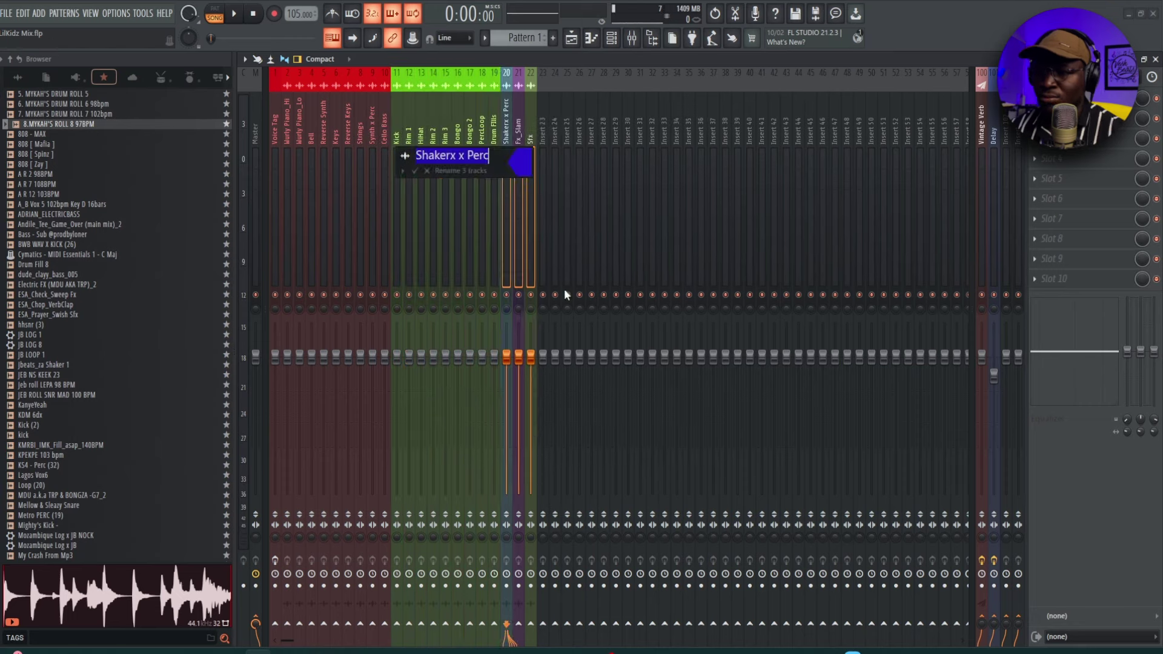
left_click(555, 242)
Try the Wide 2 mixer layout and look across the coloured track groups.
left_click(327, 60)
left_click(319, 124)
scroll(391, 136, "down", 3)
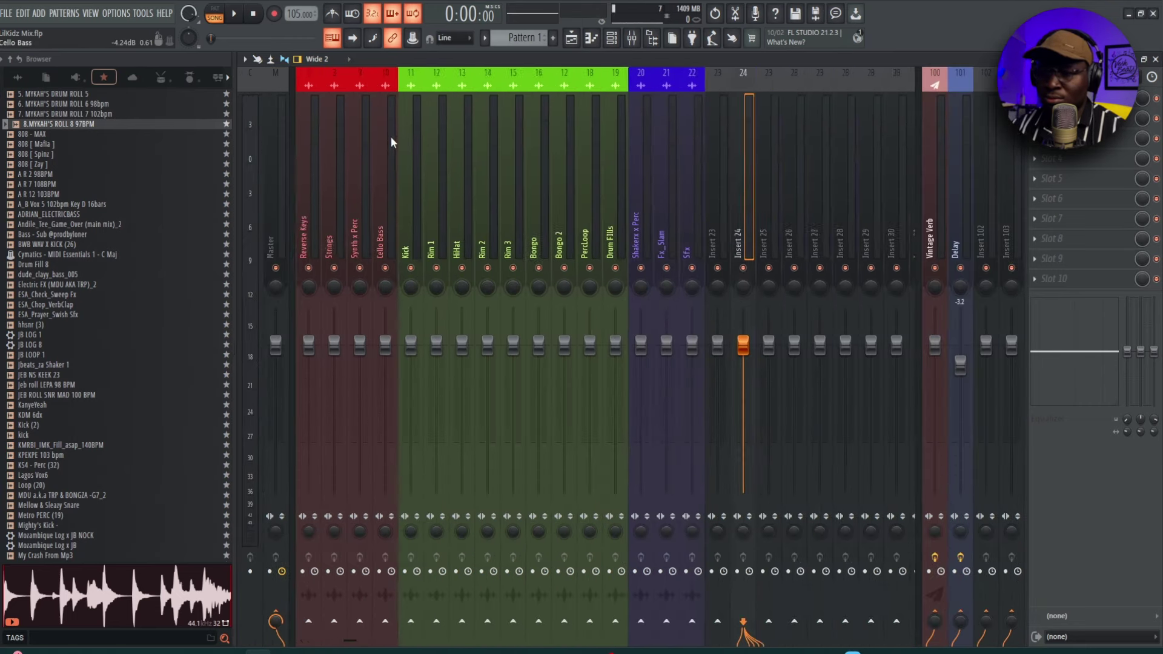
scroll(391, 136, "up", 3)
Set the mixer to the Wide layout and hide the browser to make room for all the tracks.
left_click(327, 59)
left_click(315, 112)
left_click(652, 38)
left_click(507, 209)
left_click(340, 233)
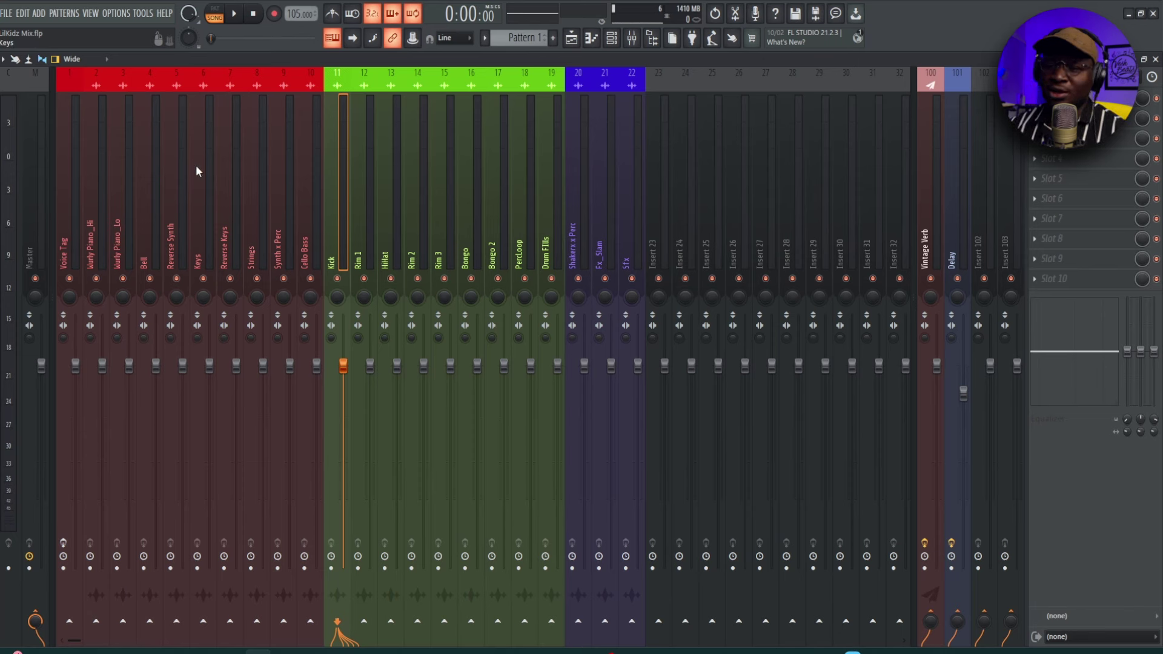
Review the mixer groups track by track, from Cello Bass and Kick through the percussion to Fx_Slam and Sfx.
left_click(309, 161)
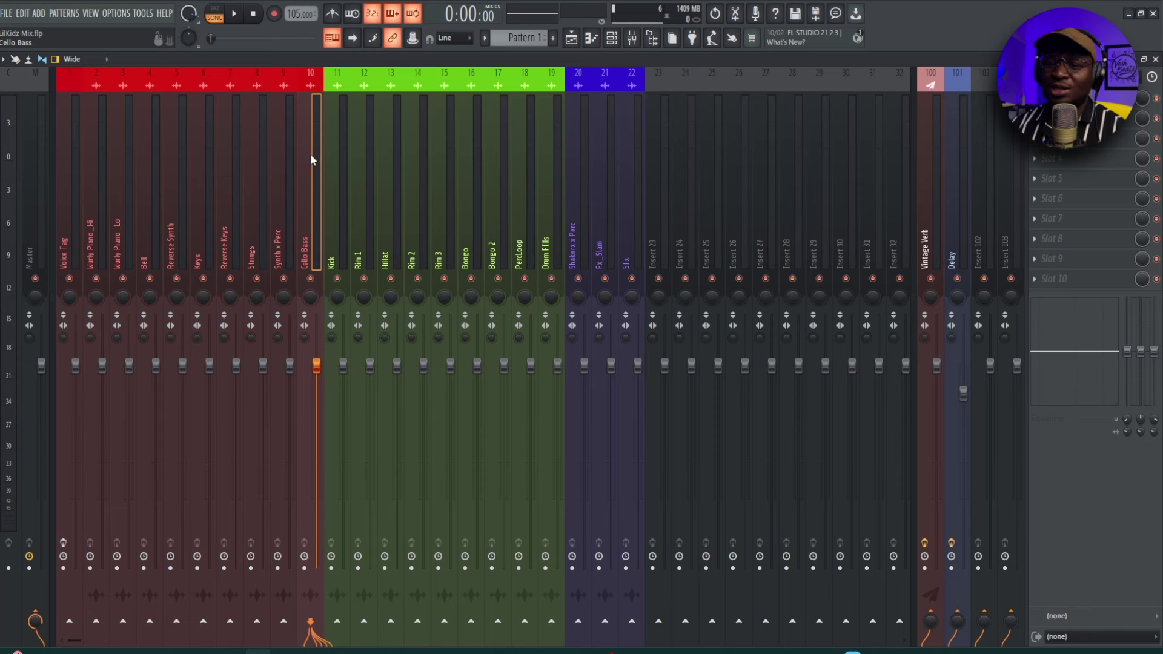
left_click(338, 133)
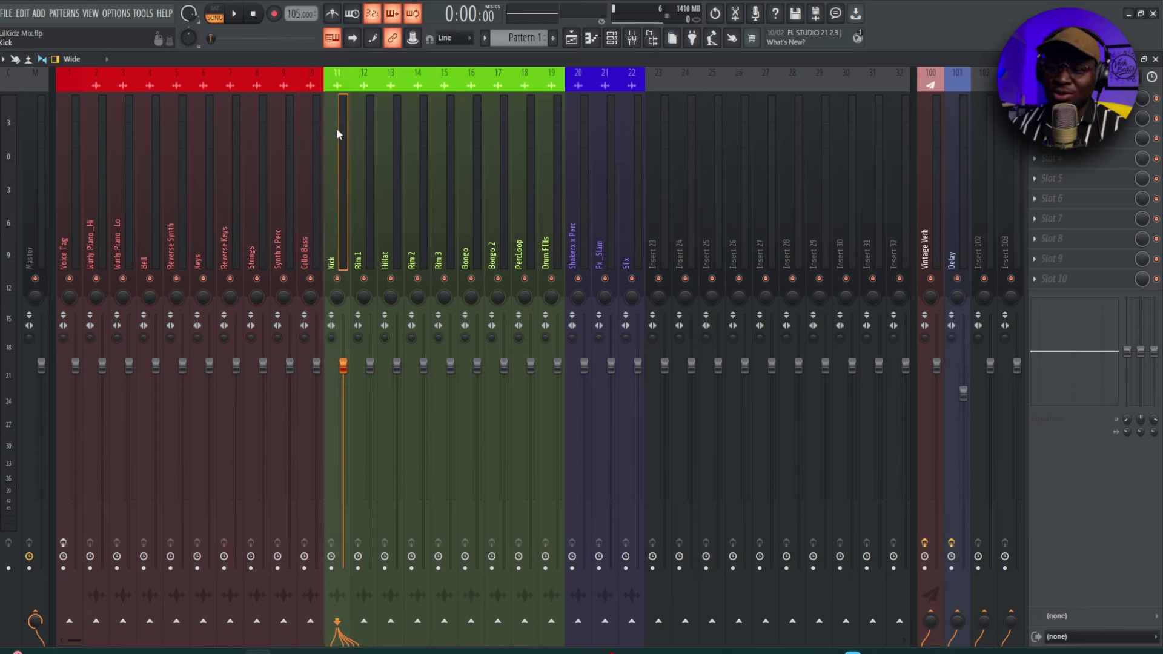
left_click(311, 119)
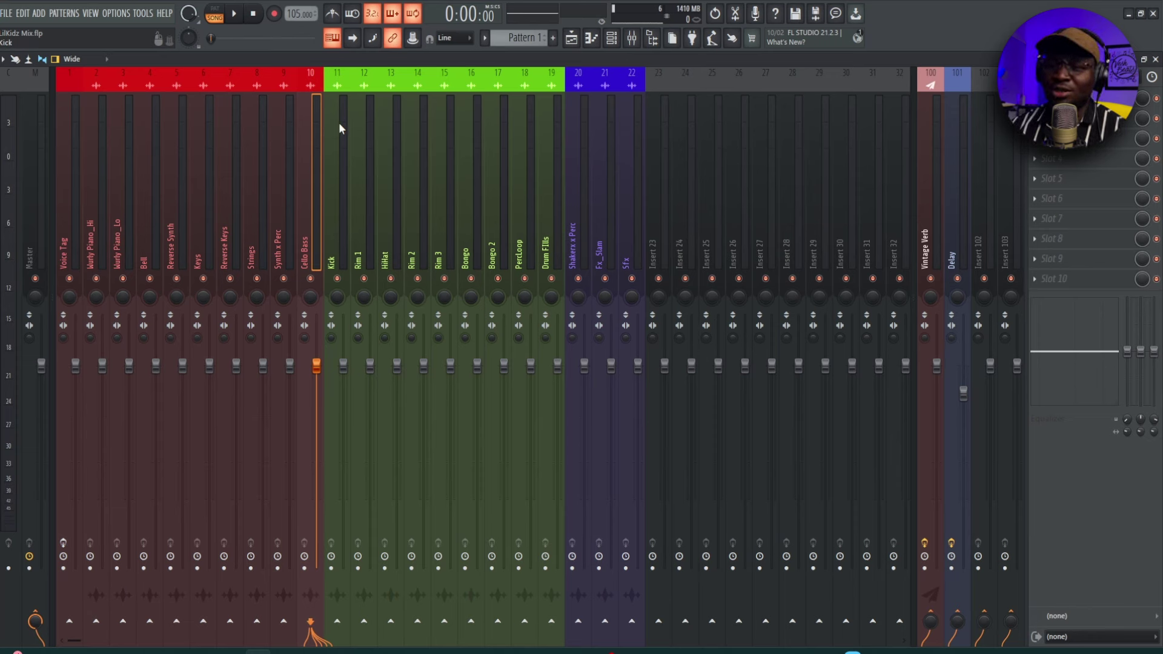
left_click(339, 124)
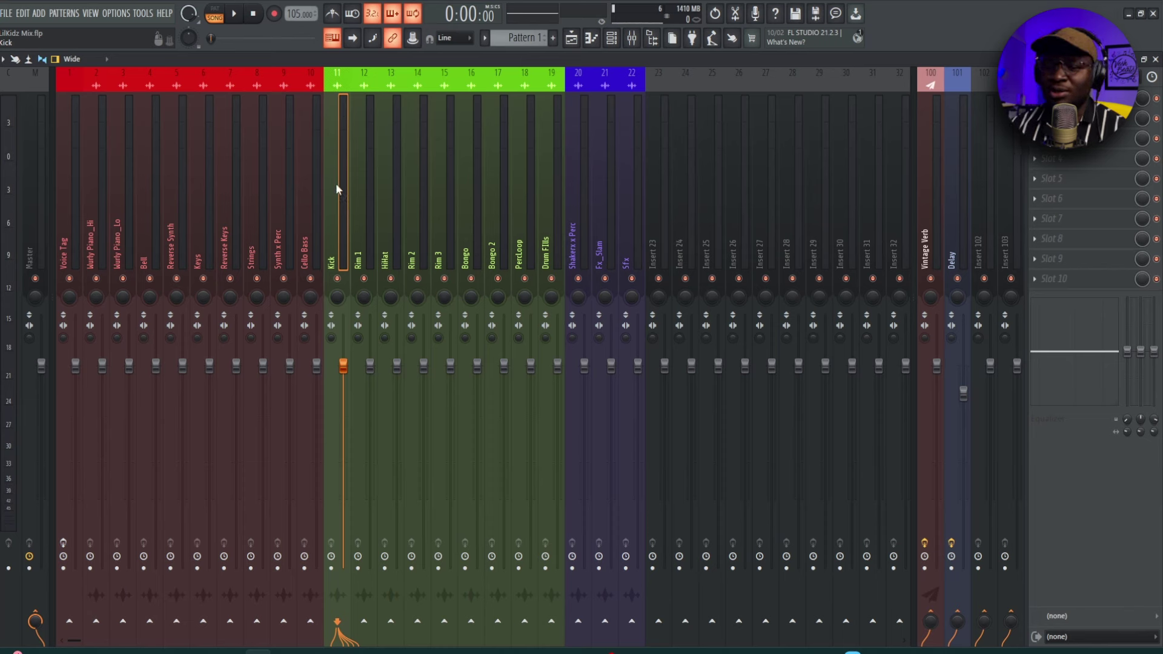
left_click(465, 216)
left_click(491, 225)
left_click(520, 225)
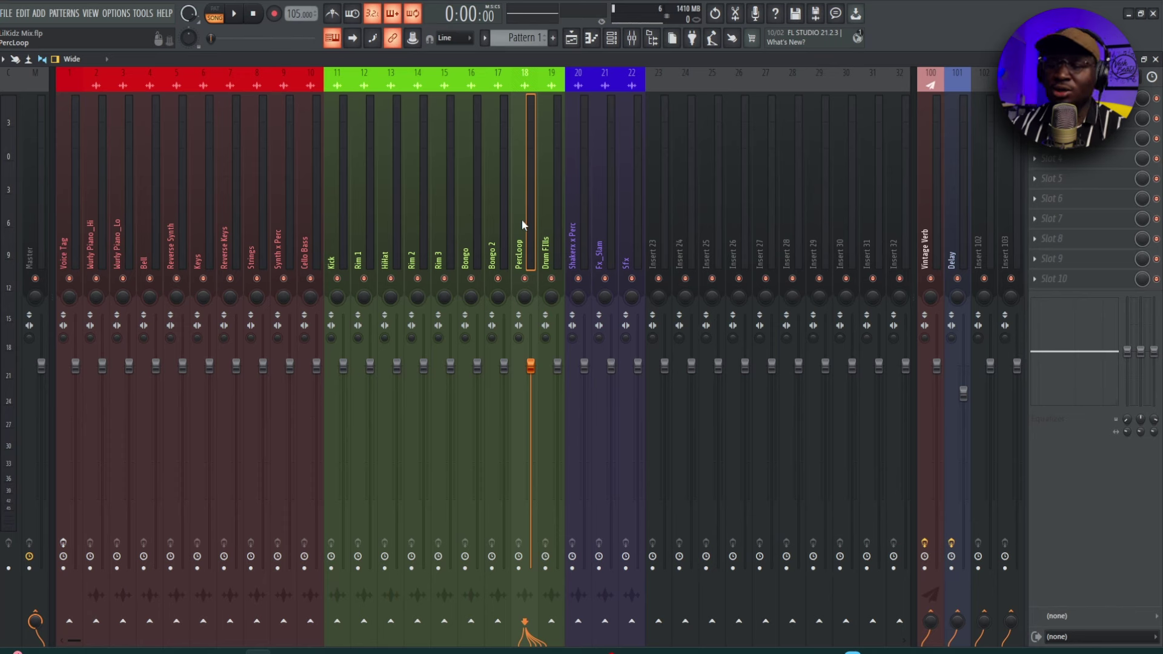
left_click(545, 228)
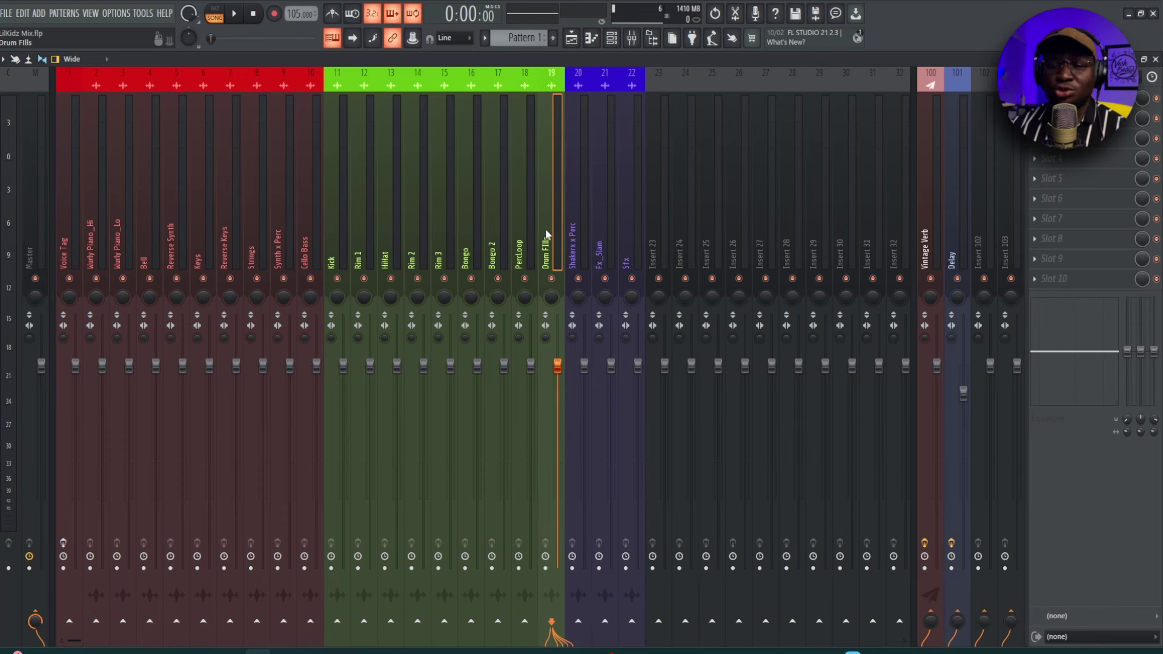
left_click(573, 231)
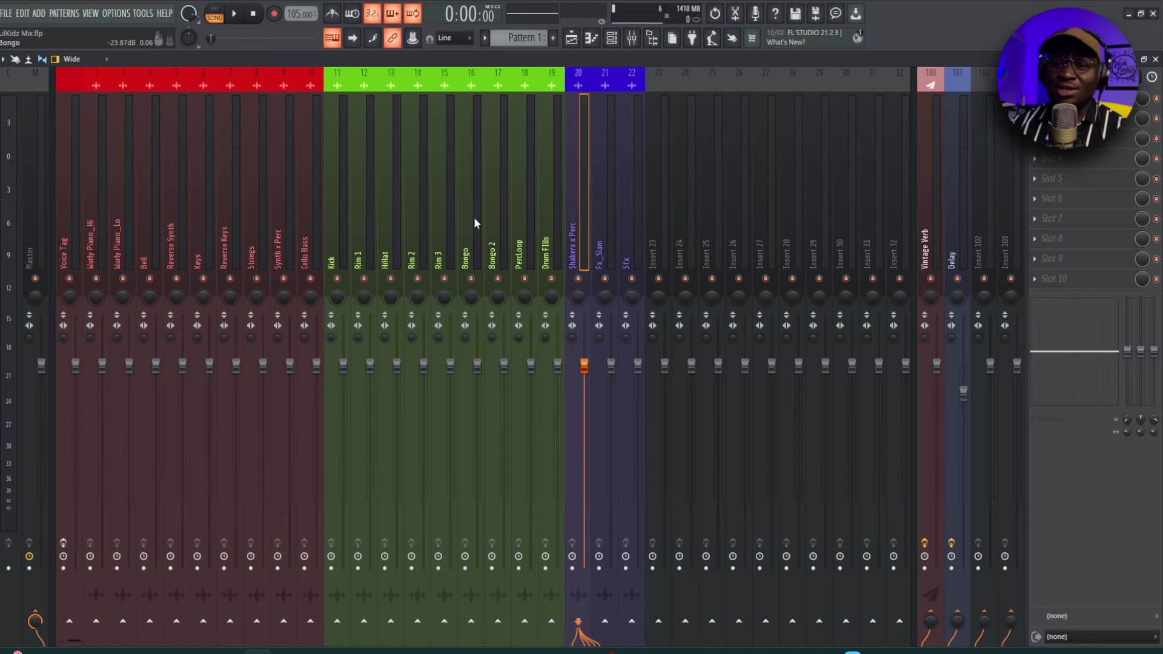
left_click(601, 234)
left_click(627, 237)
left_click(605, 236)
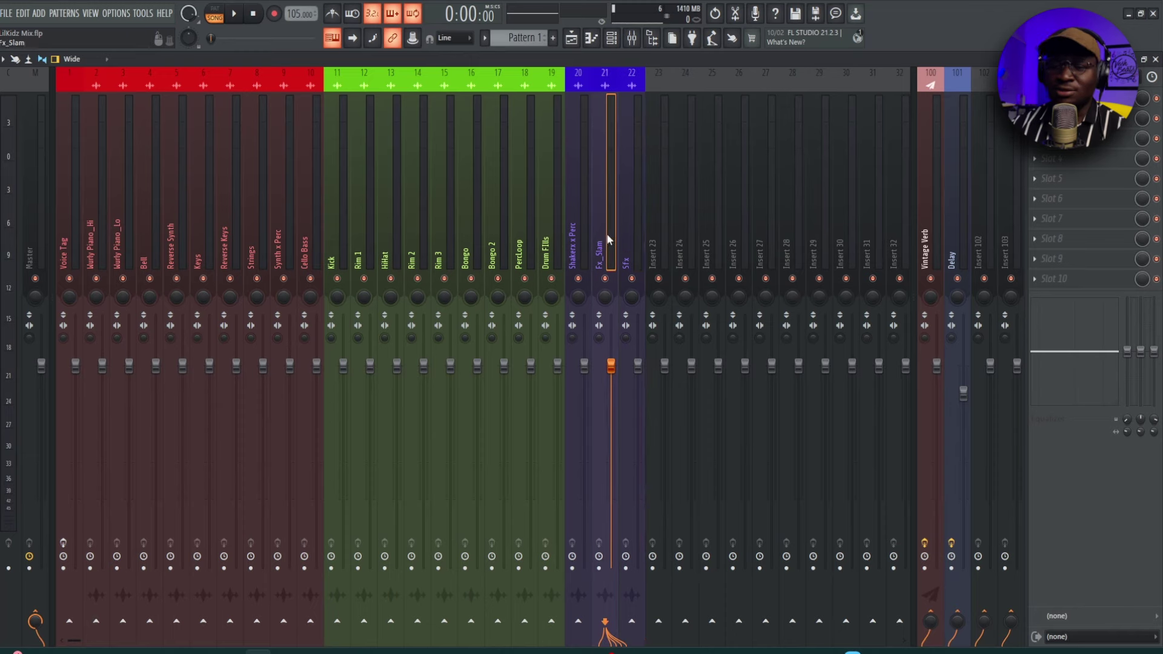
left_click(633, 234)
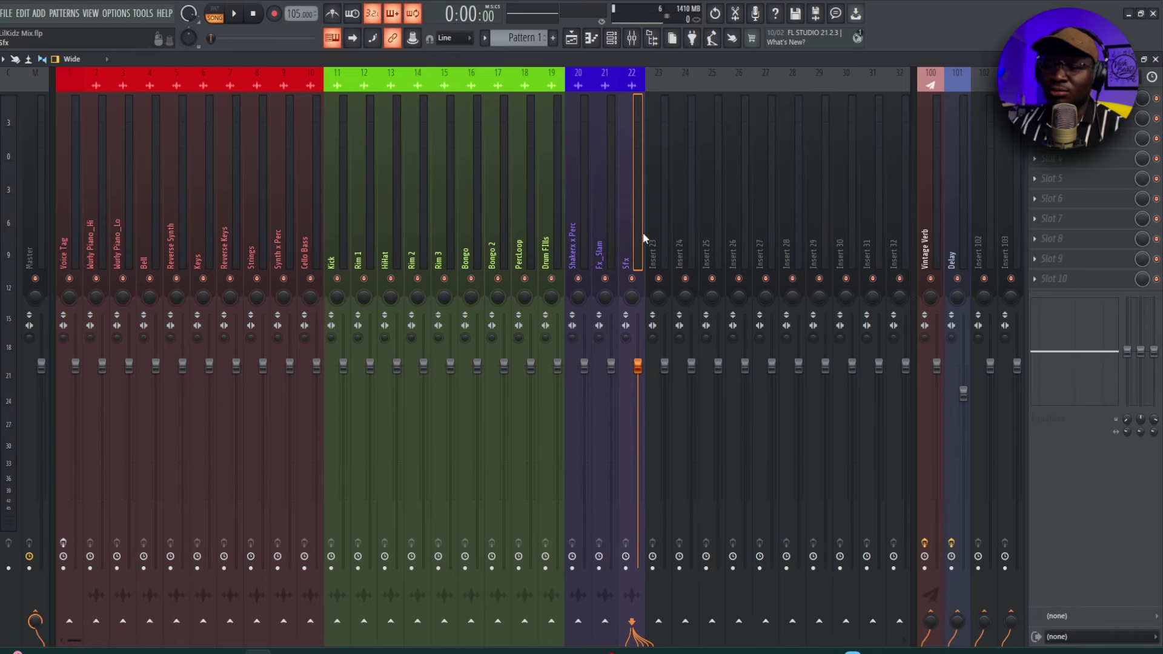
Select the first Chorus section, bars 17 to 25, in the playlist for looped playback.
key("F5")
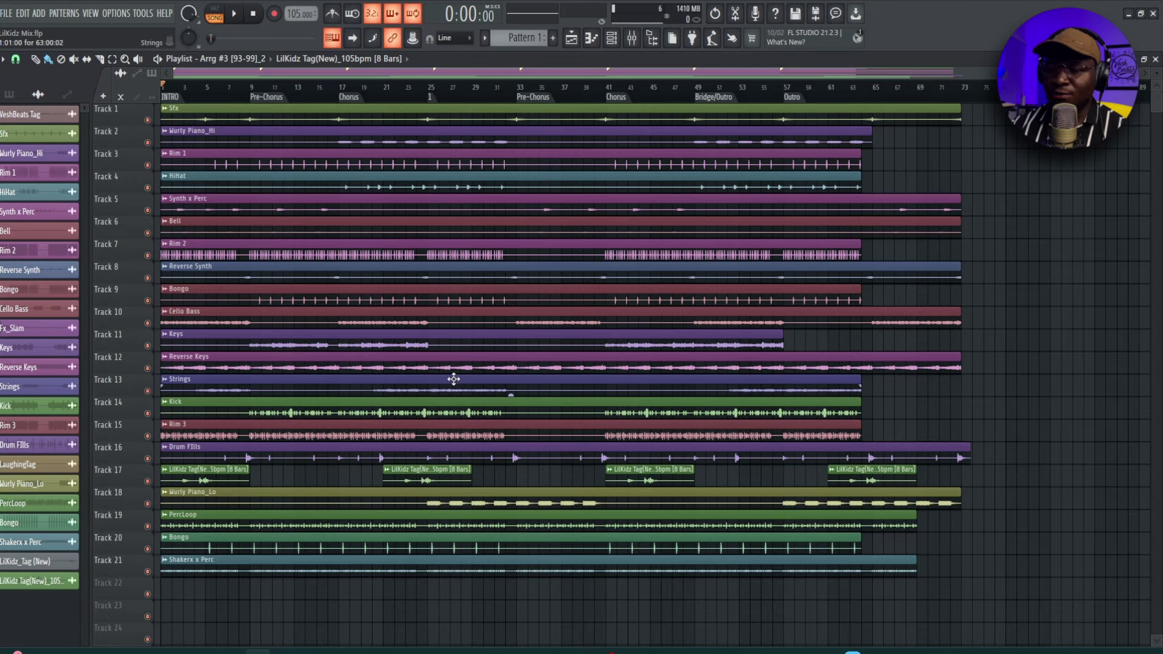
scroll(306, 116, "up", 3)
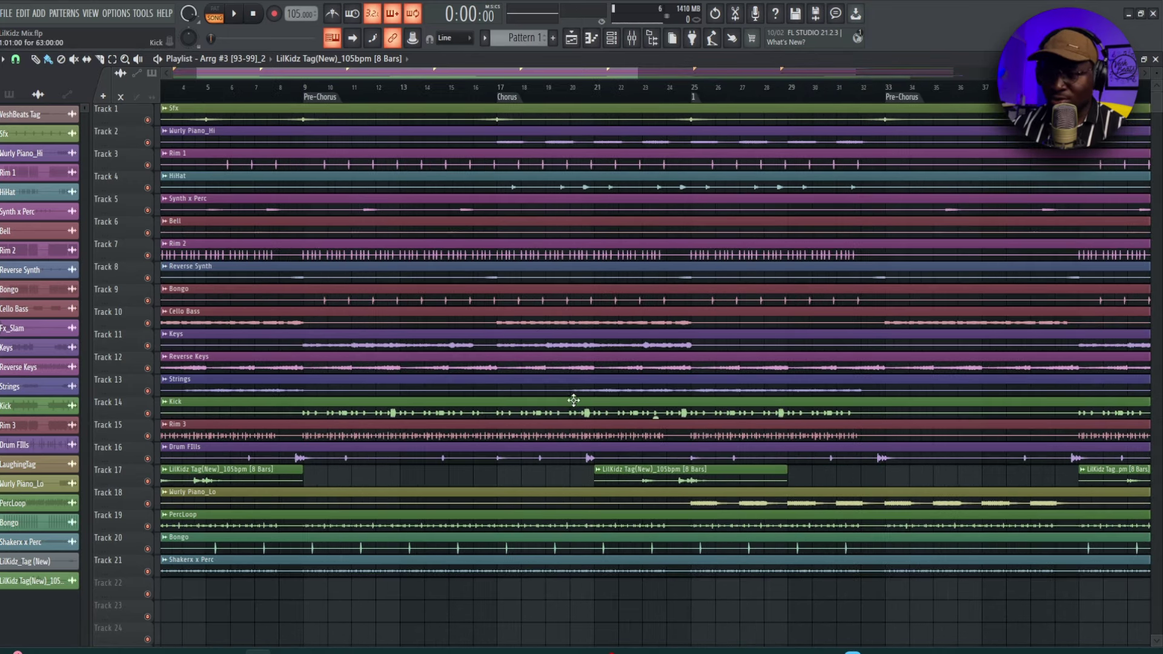
scroll(575, 411, "up", 3)
scroll(575, 410, "down", 5)
scroll(576, 410, "down", 3)
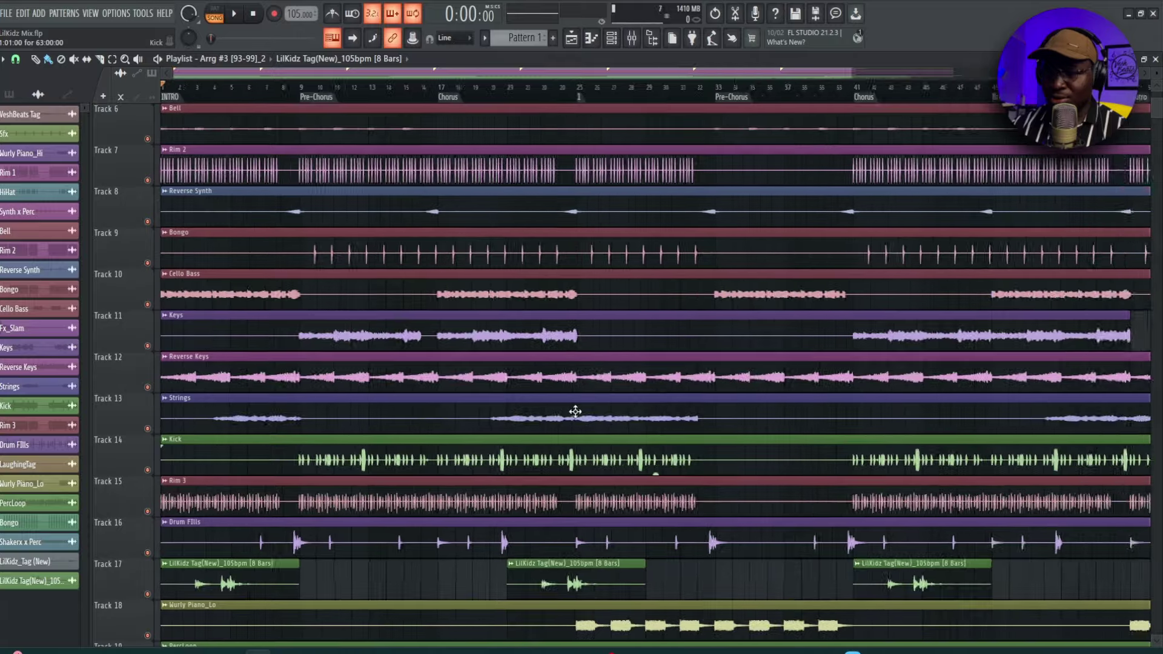
scroll(365, 533, "up", 4)
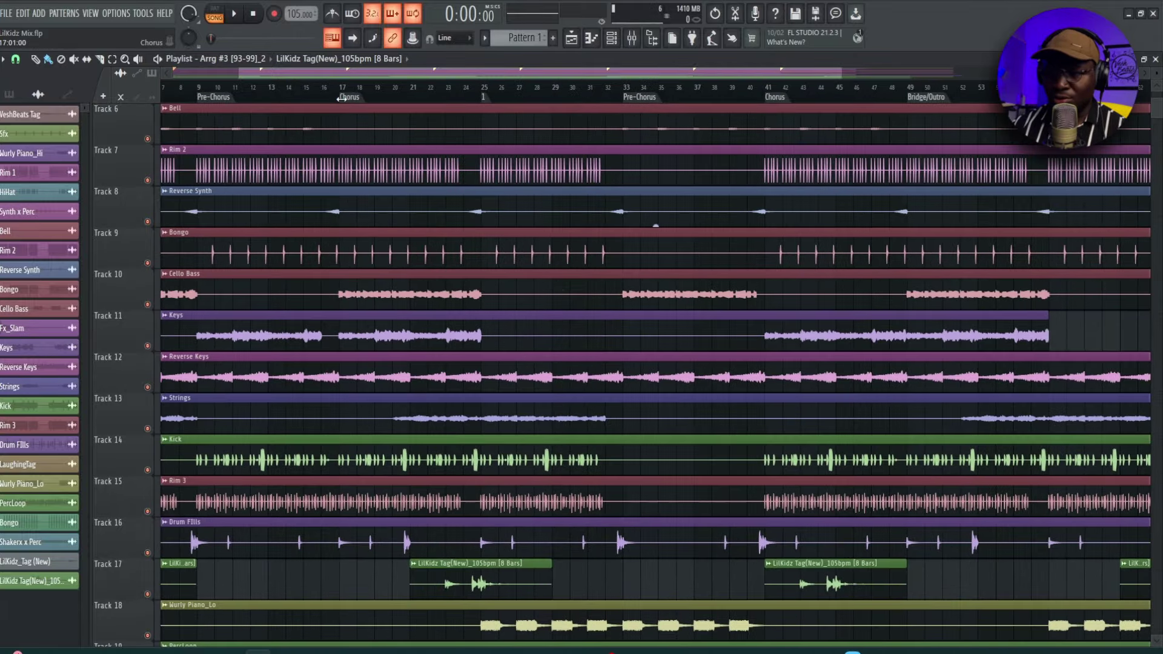
left_click(316, 97)
left_click(358, 598)
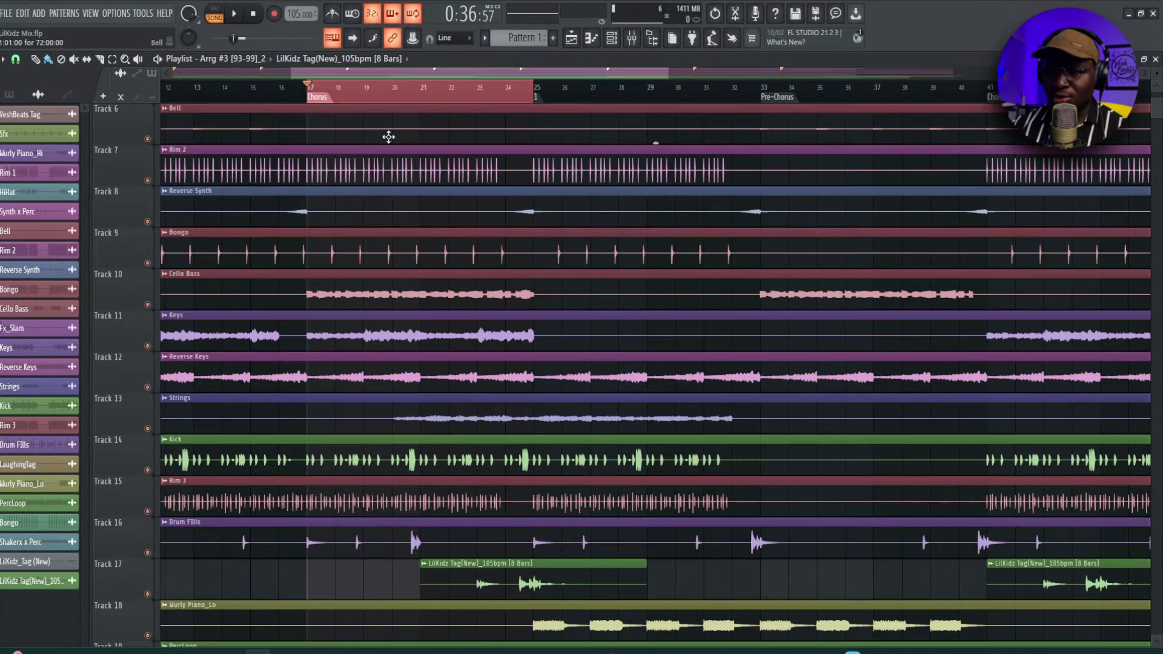
Lower the master fader in the mixer and start playing the selected chorus.
left_click(631, 37)
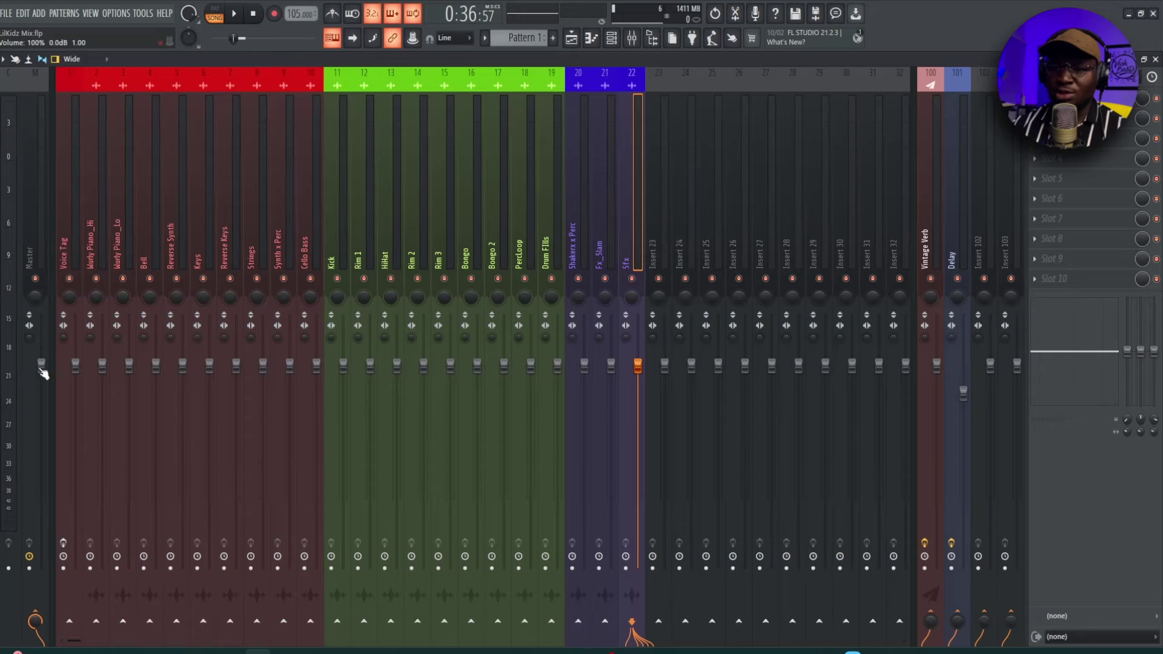
left_click_drag(41, 413, 41, 442)
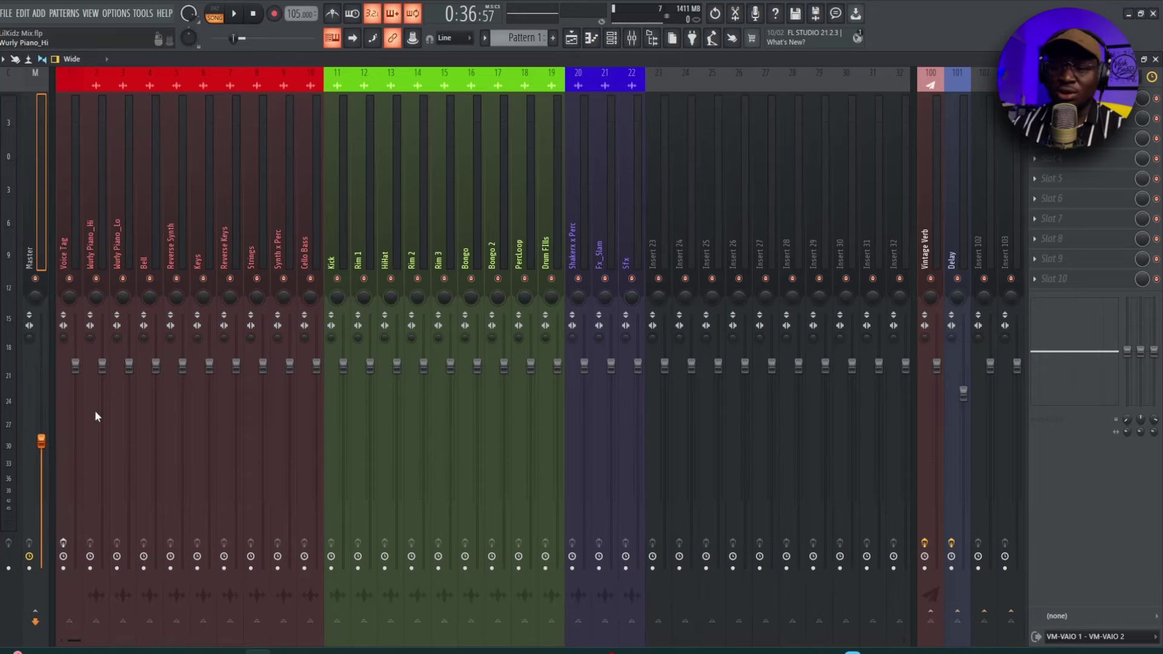
key("space")
Listen to the looped chorus while looking over the arrangement in the playlist, and stop playback.
key("F9")
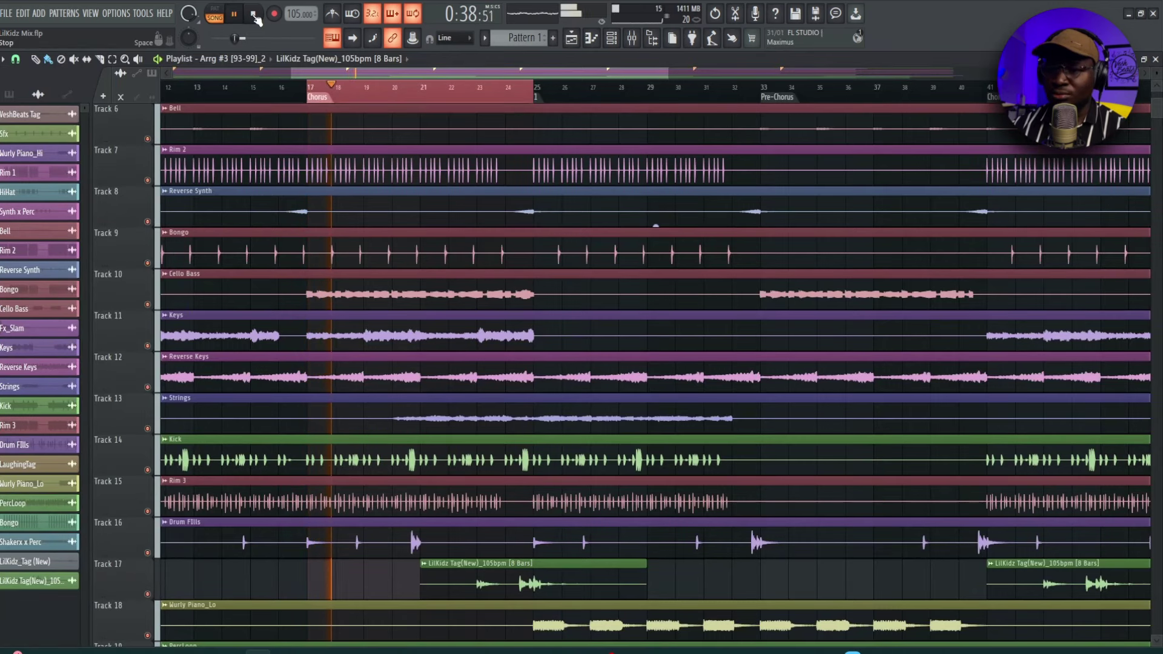
scroll(415, 146, "down", 3)
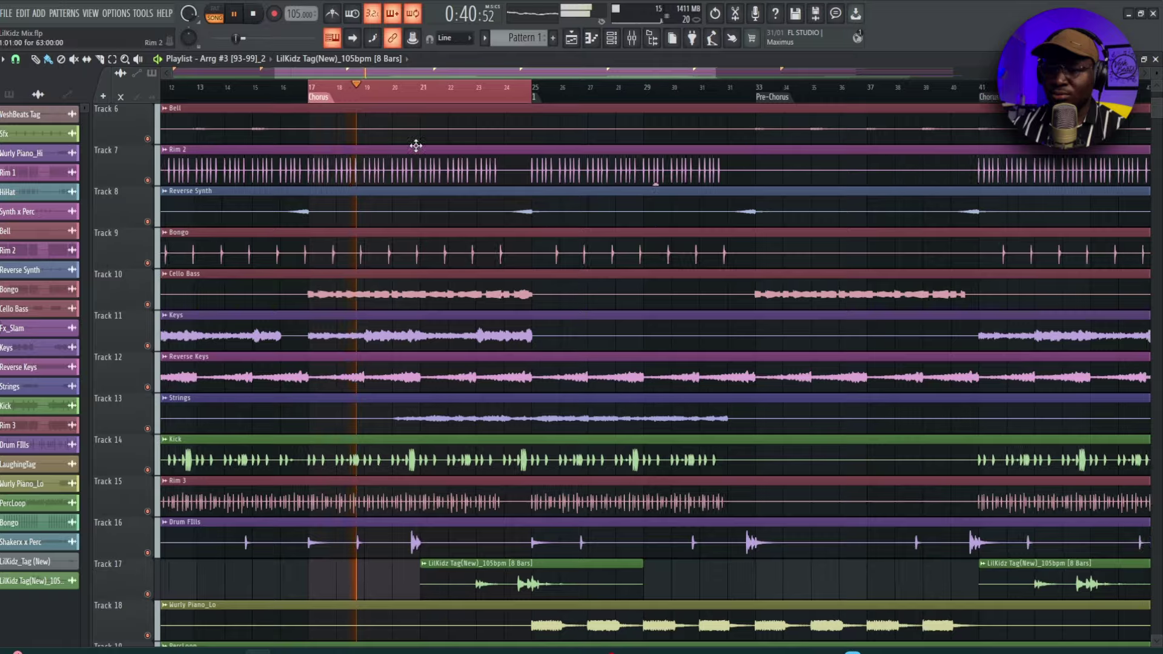
scroll(415, 146, "down", 1)
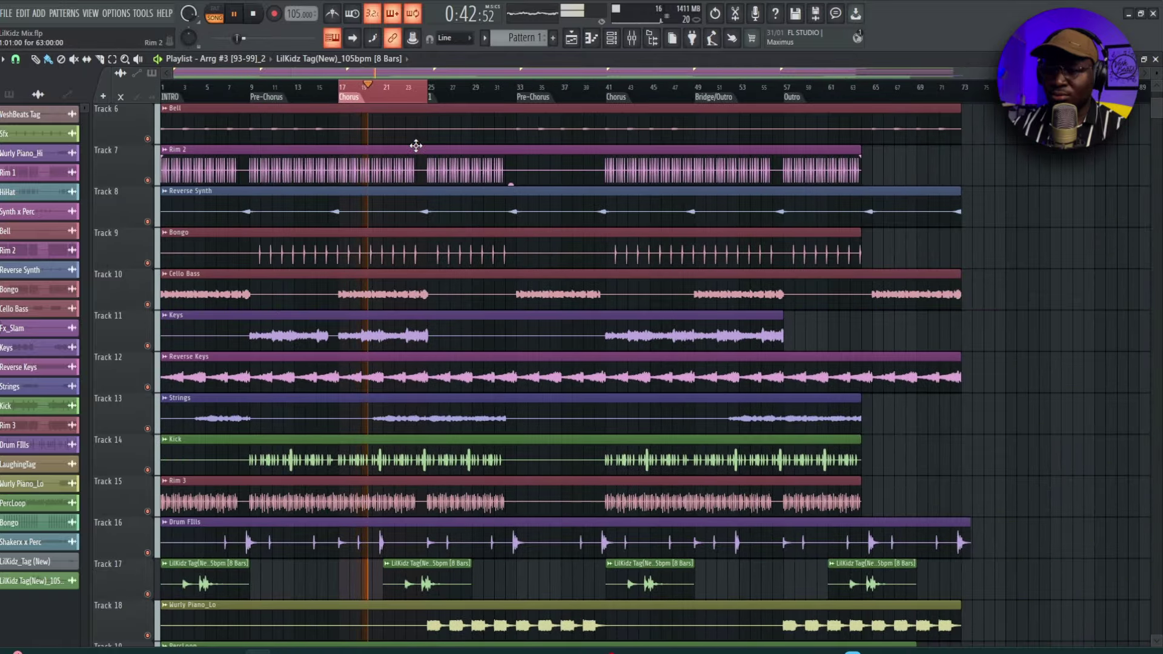
scroll(406, 159, "up", 3)
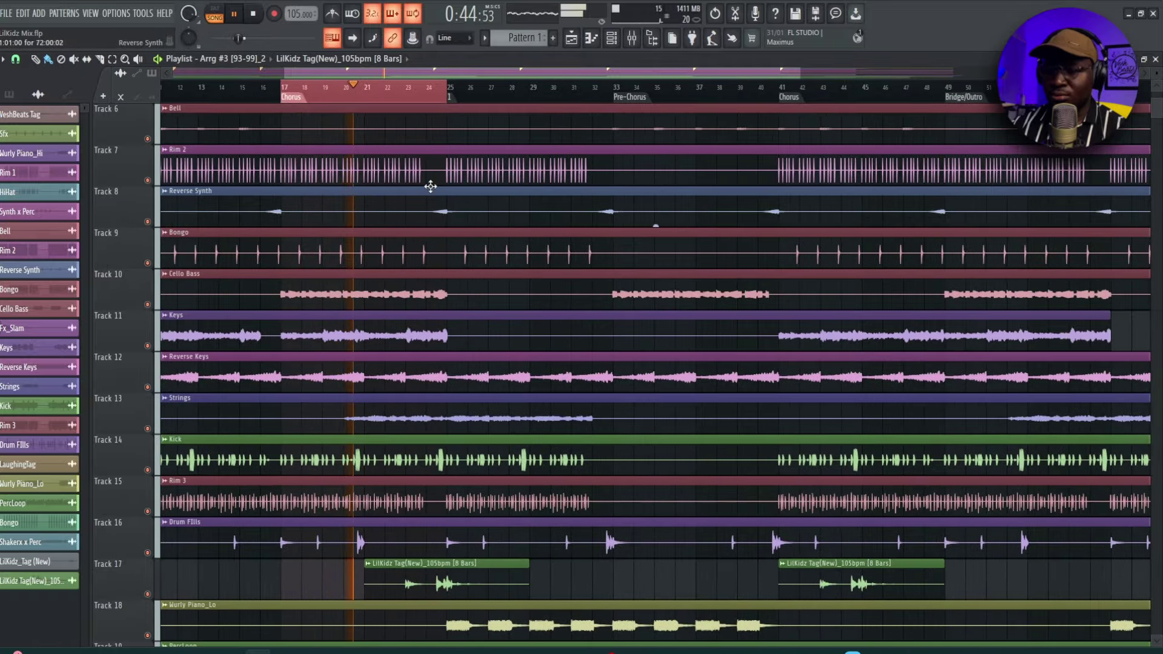
scroll(429, 185, "down", 2)
key("space")
scroll(427, 191, "up", 7)
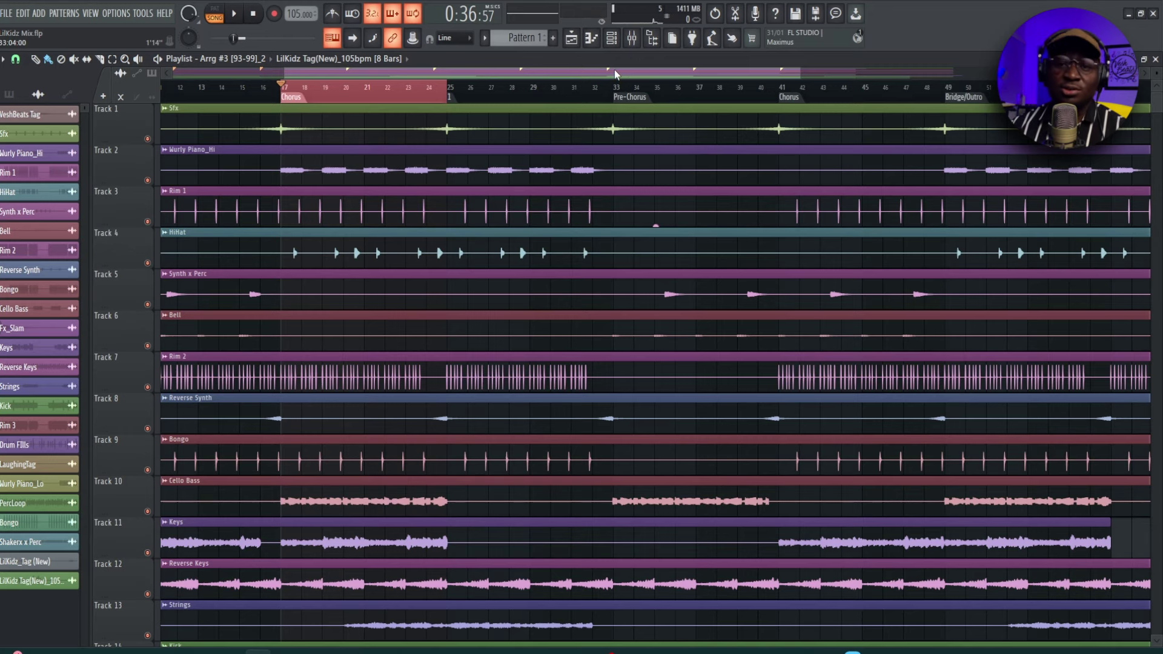
Return to the mixer and save the project.
key("F9")
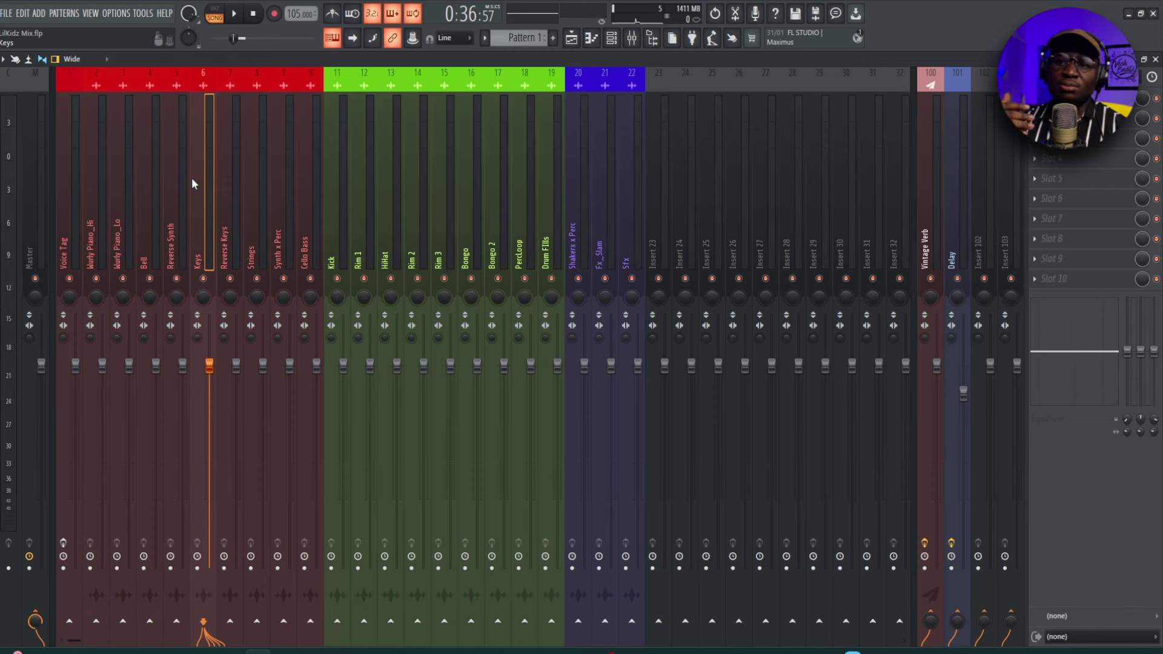
key("ctrl+s")
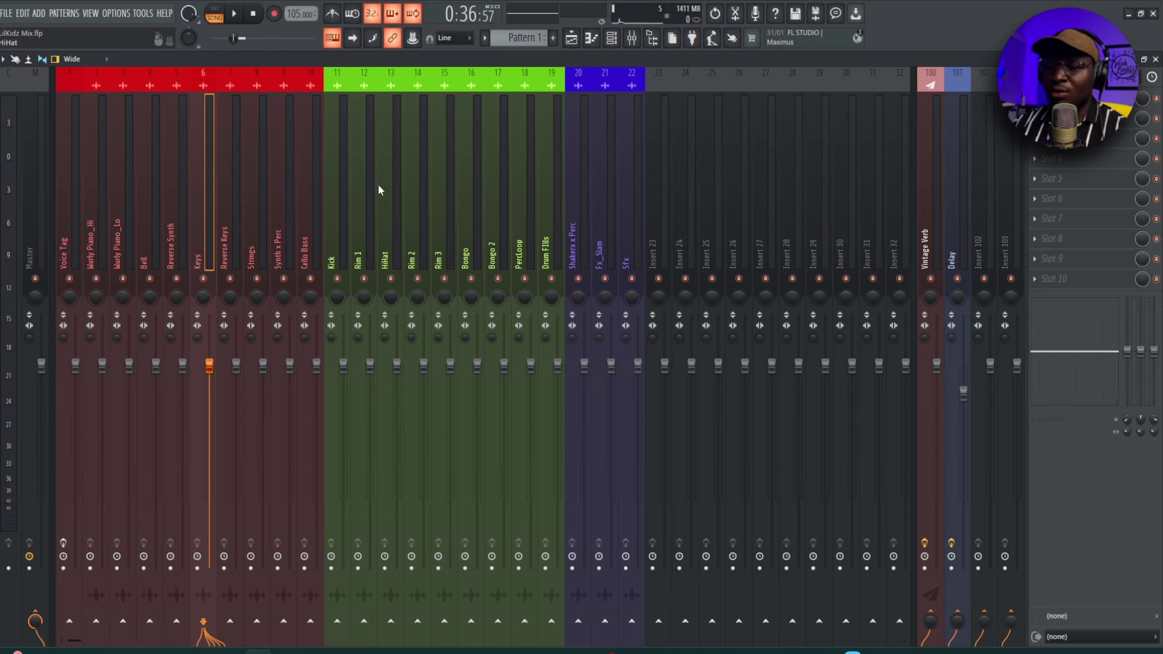
Solo the Kick track in the mixer, play the chorus to hear it alone, and stop playback.
right_click(337, 279)
left_click(341, 225)
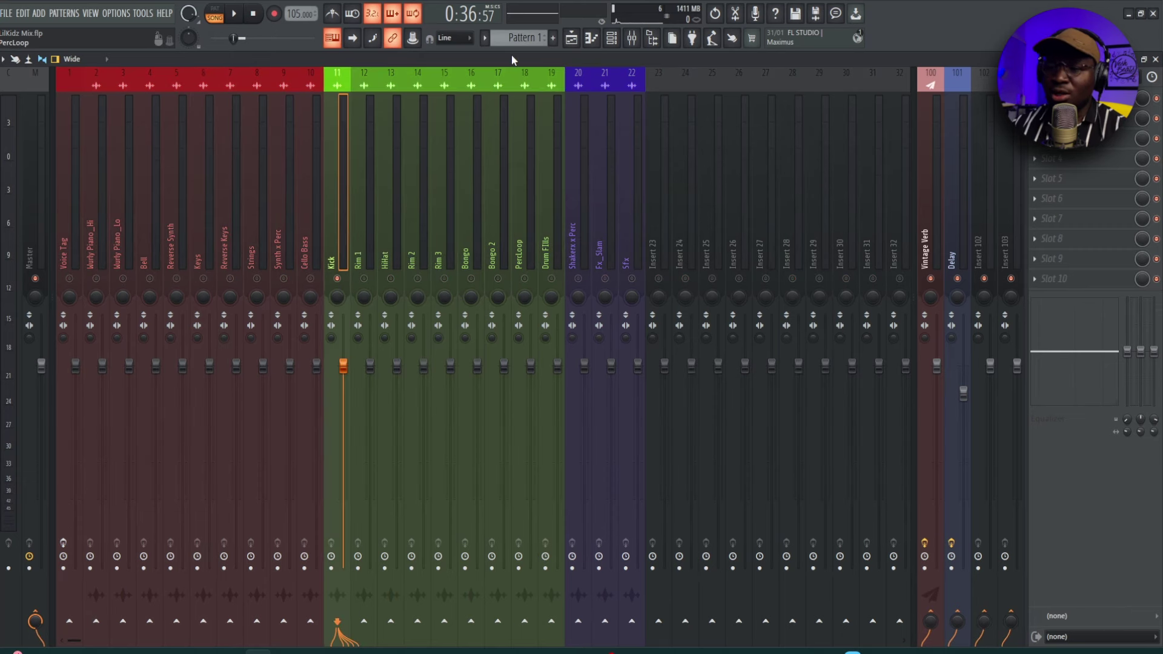
key("space")
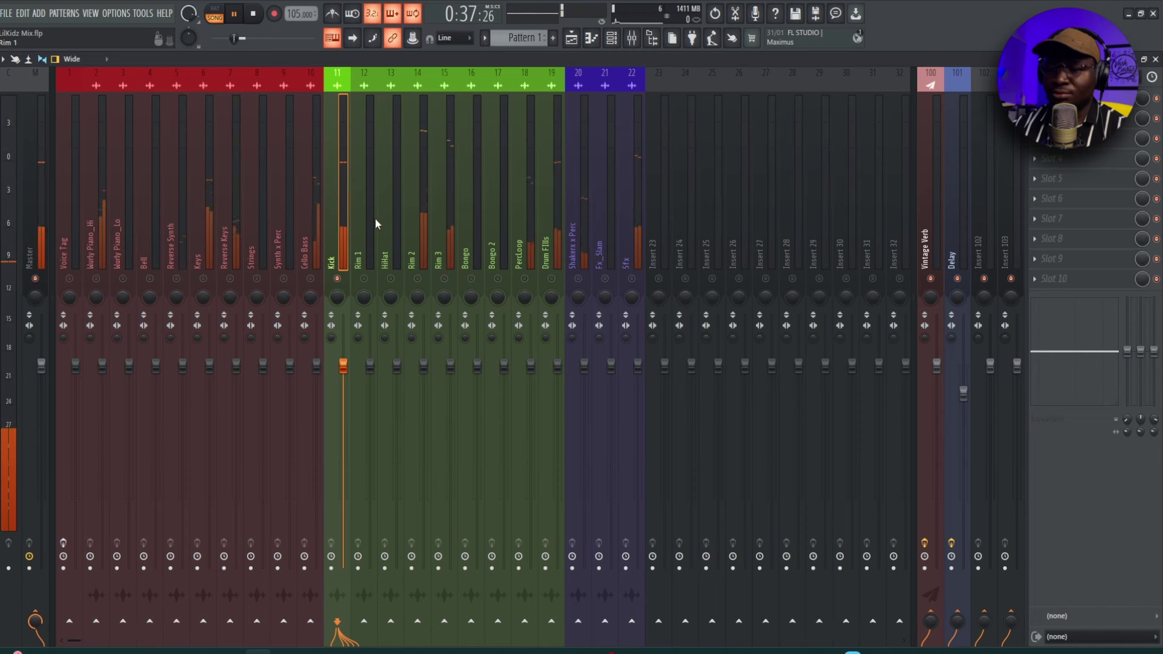
key("space")
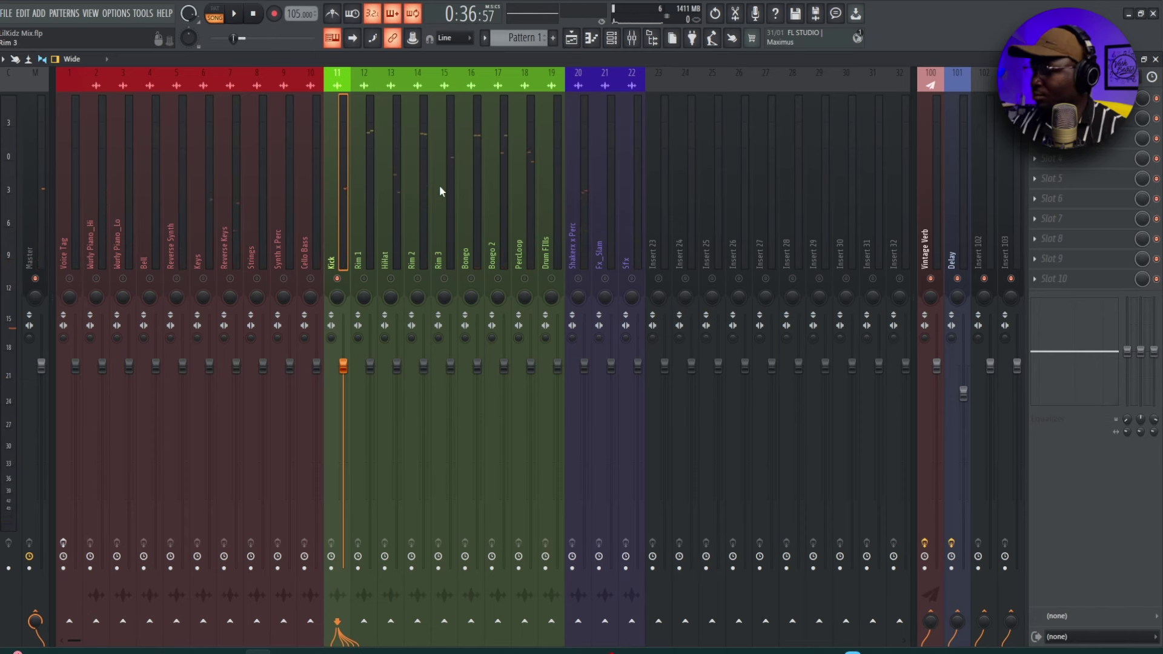
Play the soloed Kick briefly, stop playback, and lower the Kick fader to -10.0 dB.
key("space")
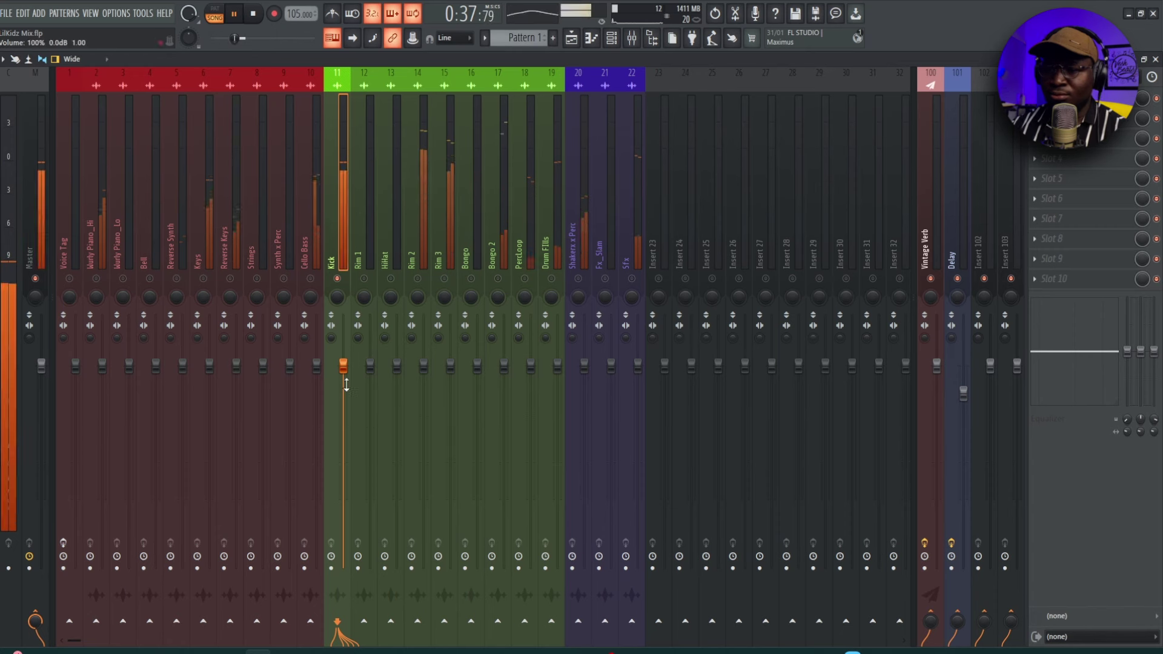
key("space")
left_click_drag(344, 366, 344, 443)
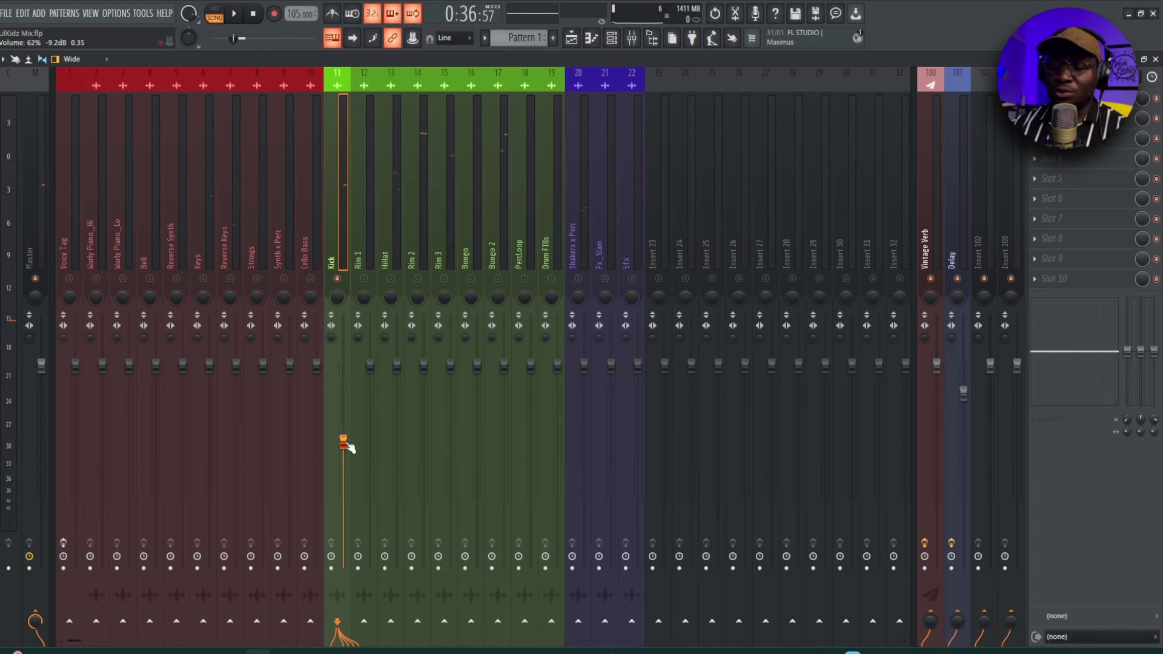
left_click_drag(350, 447, 351, 454)
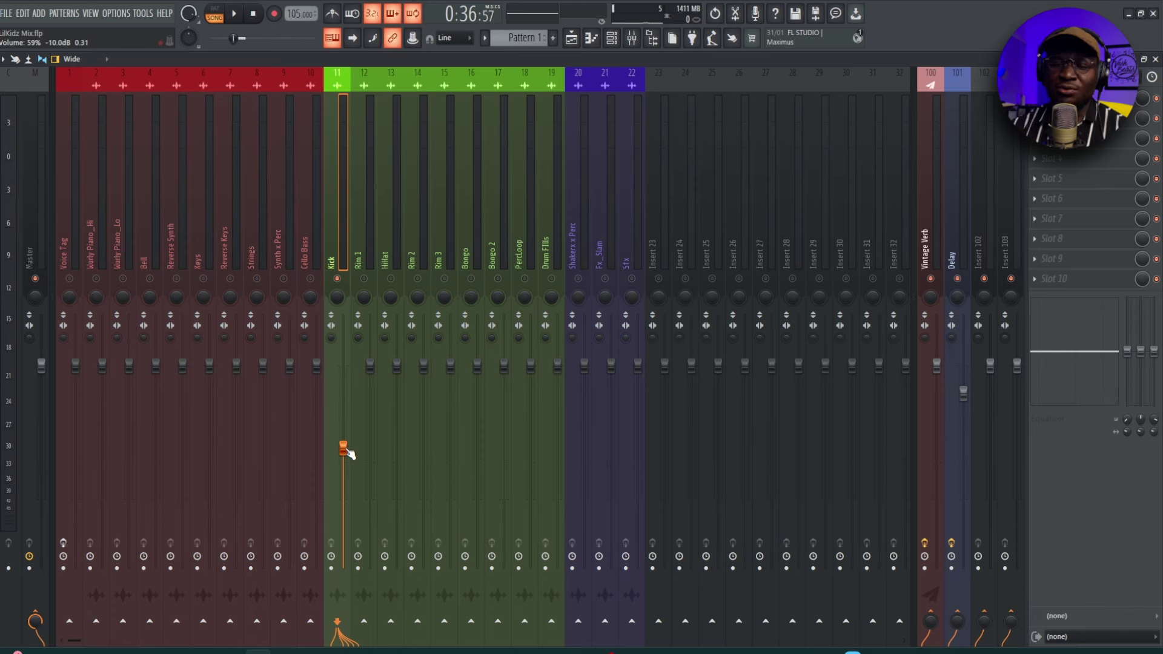
Add Rim 1 to the soloed playback and balance the faders at about -8.4 dB for Rim 1 and -11.2 dB for Kick.
key("space")
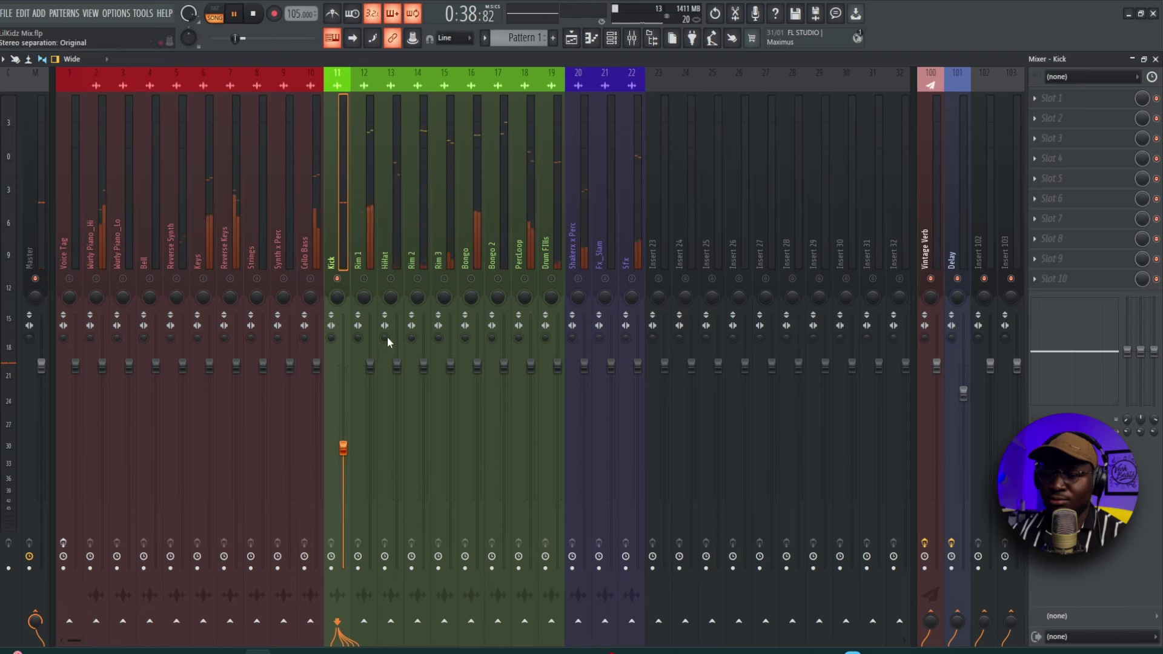
left_click(369, 228)
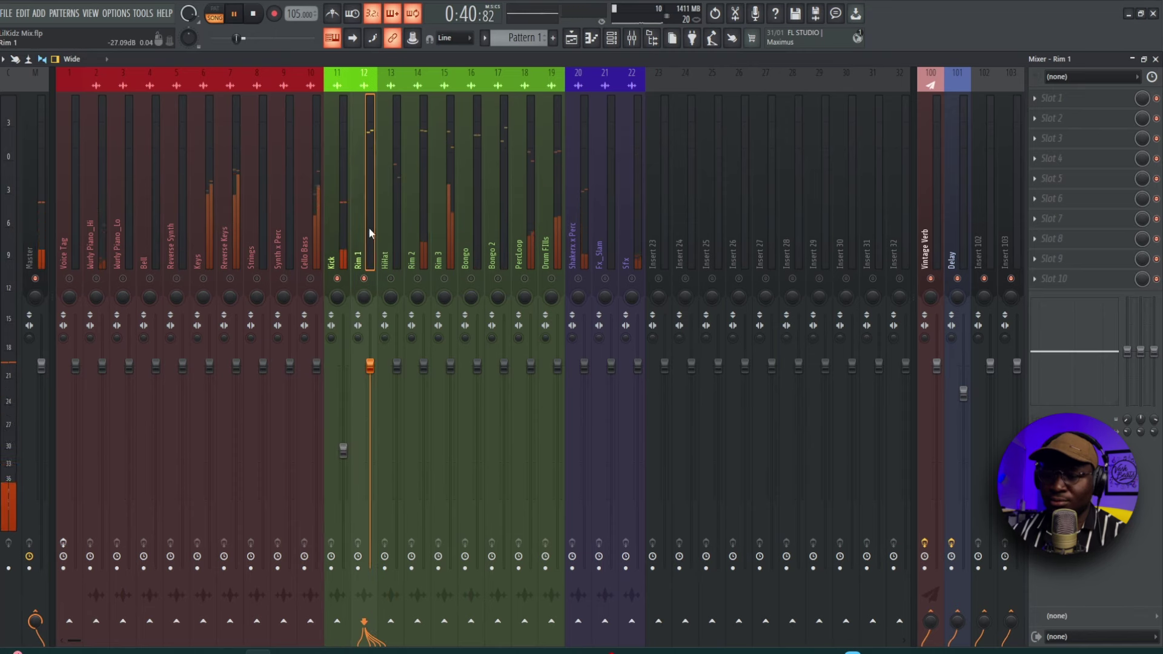
left_click_drag(369, 365, 375, 441)
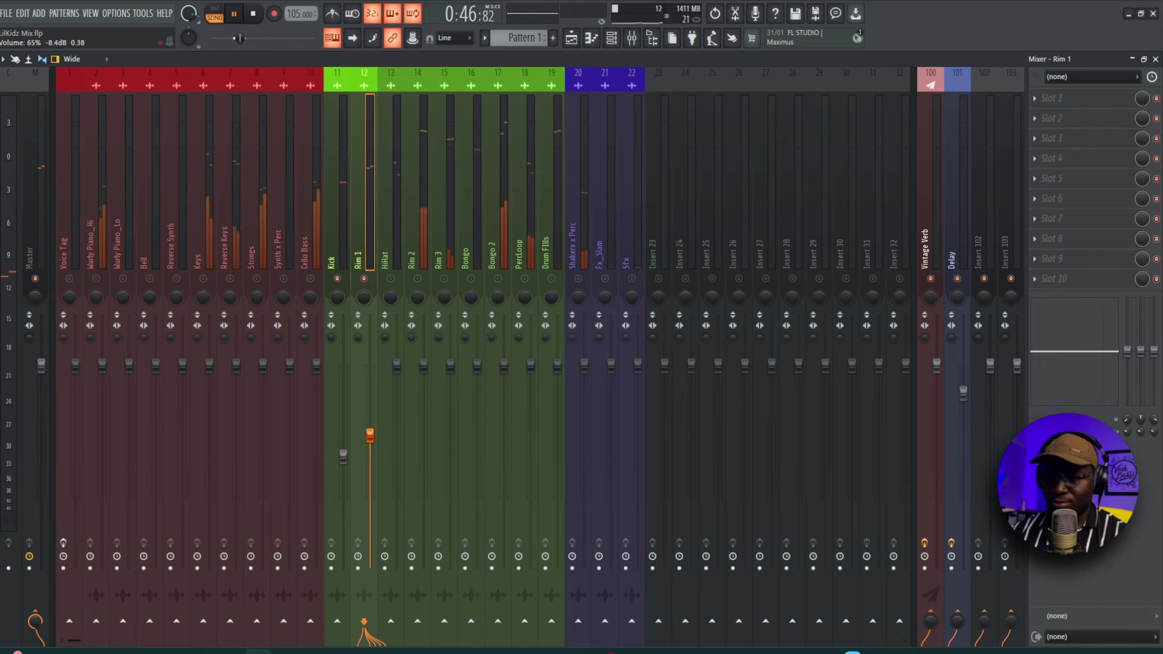
left_click(343, 457)
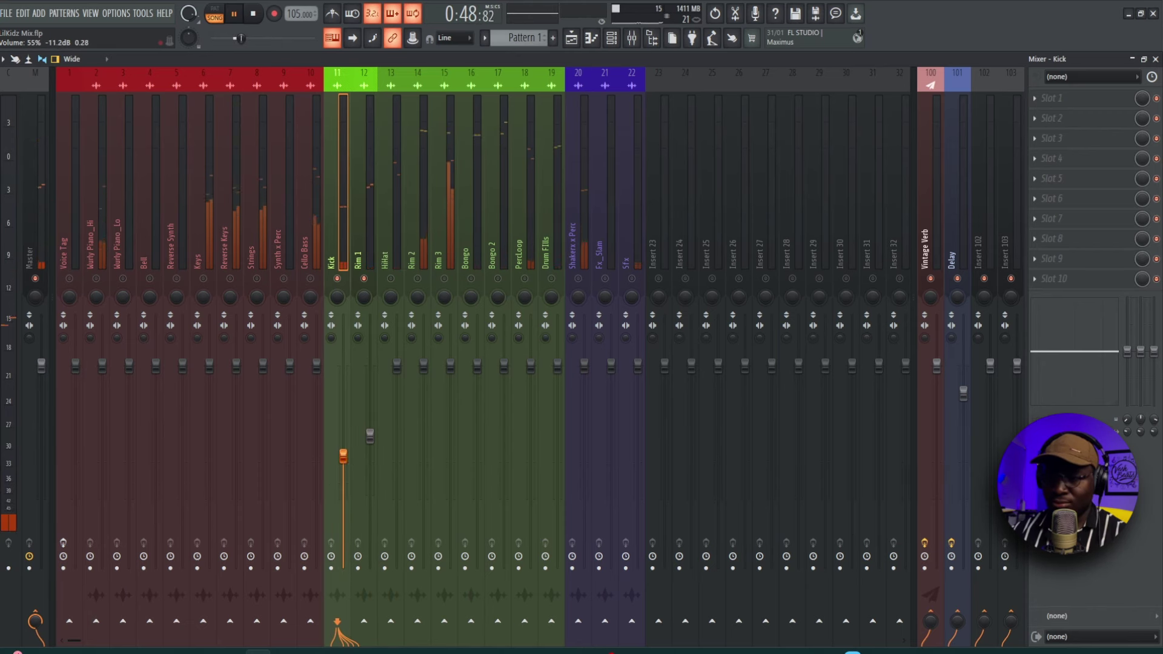
left_click_drag(343, 457, 343, 456)
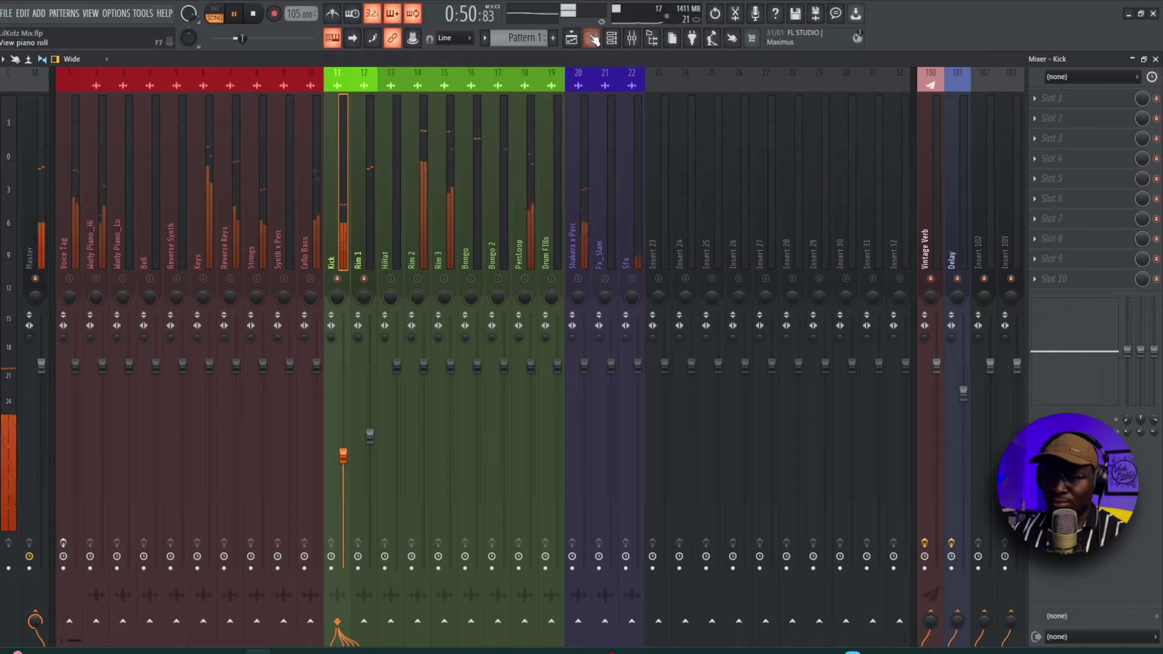
Examine the Kick waveform across the chorus in the playlist during playback and return to the mixer.
key("F5")
scroll(436, 267, "up", 3)
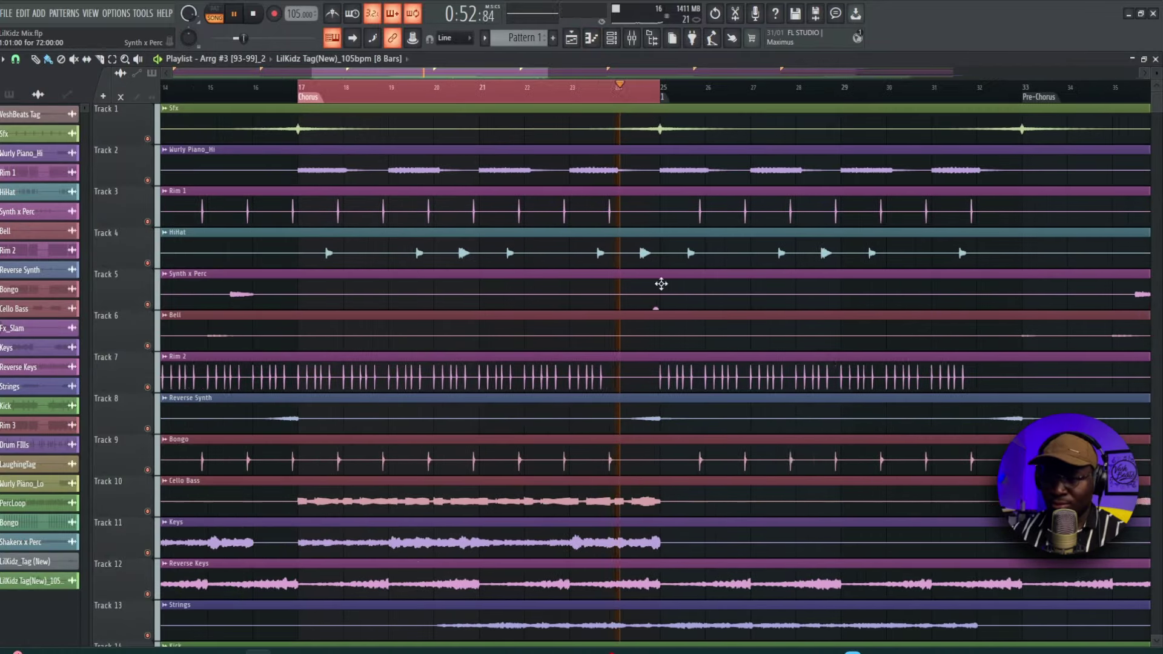
scroll(581, 293, "down", 5)
scroll(582, 295, "down", 6)
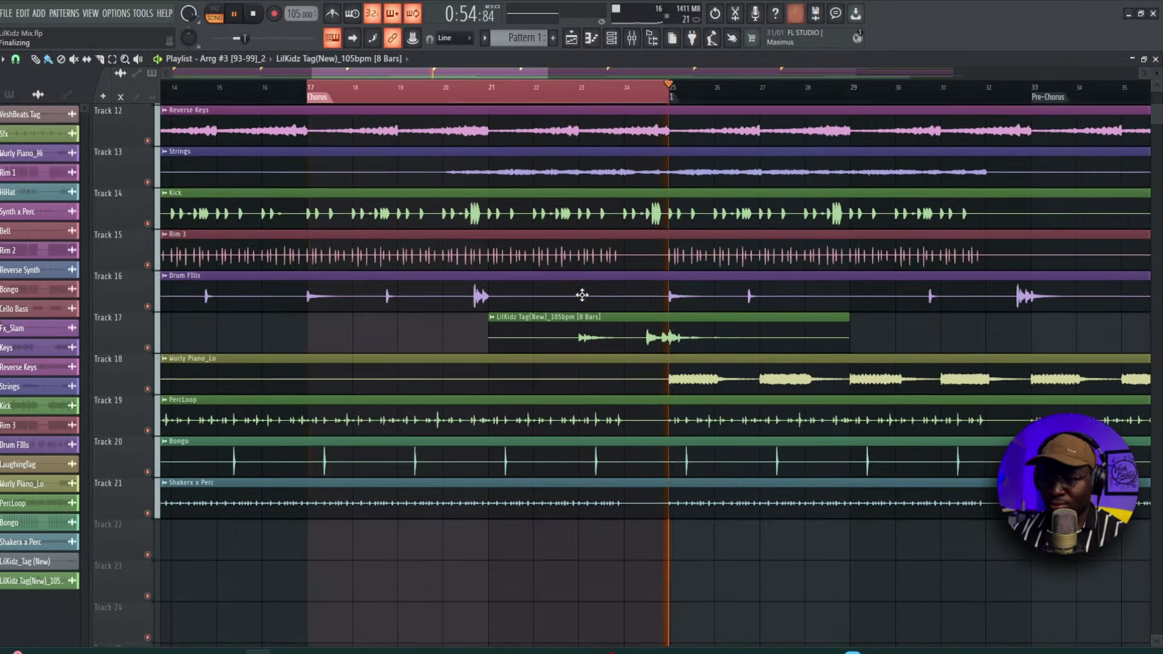
scroll(506, 262, "up", 1)
scroll(507, 261, "up", 4)
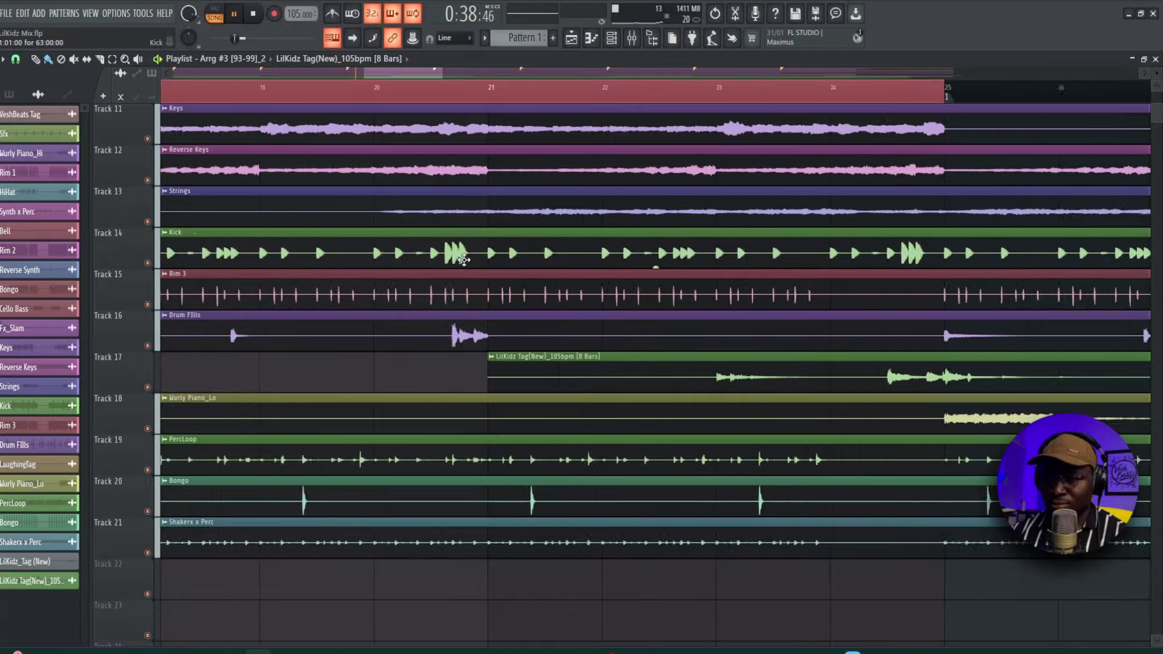
scroll(452, 259, "down", 3)
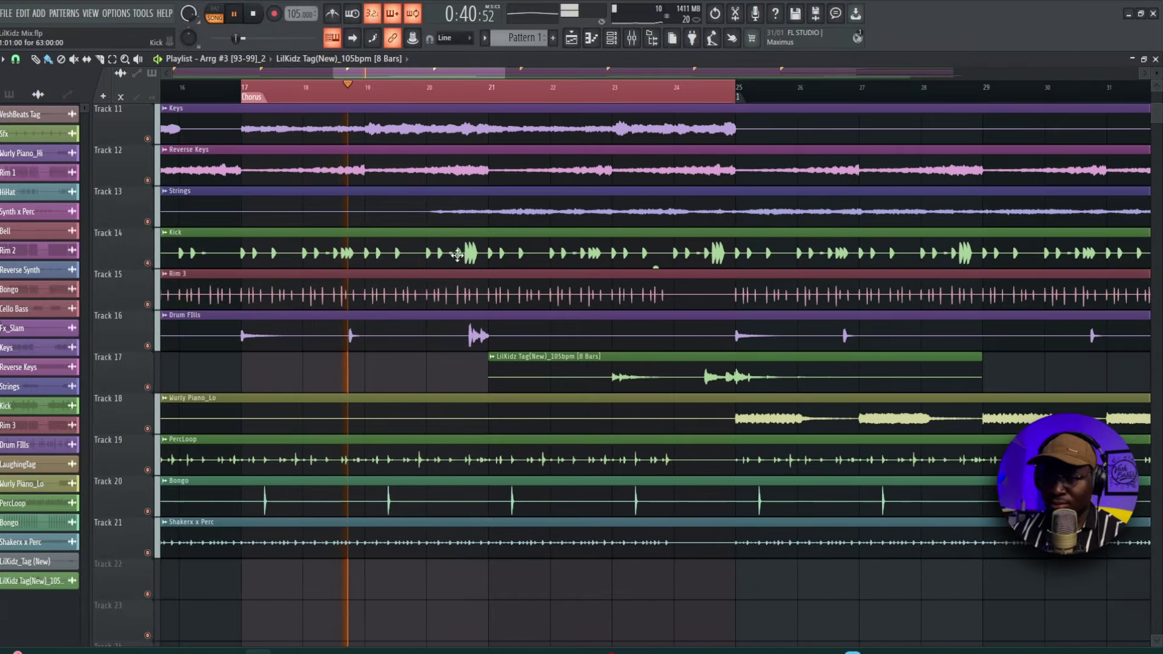
key("F9")
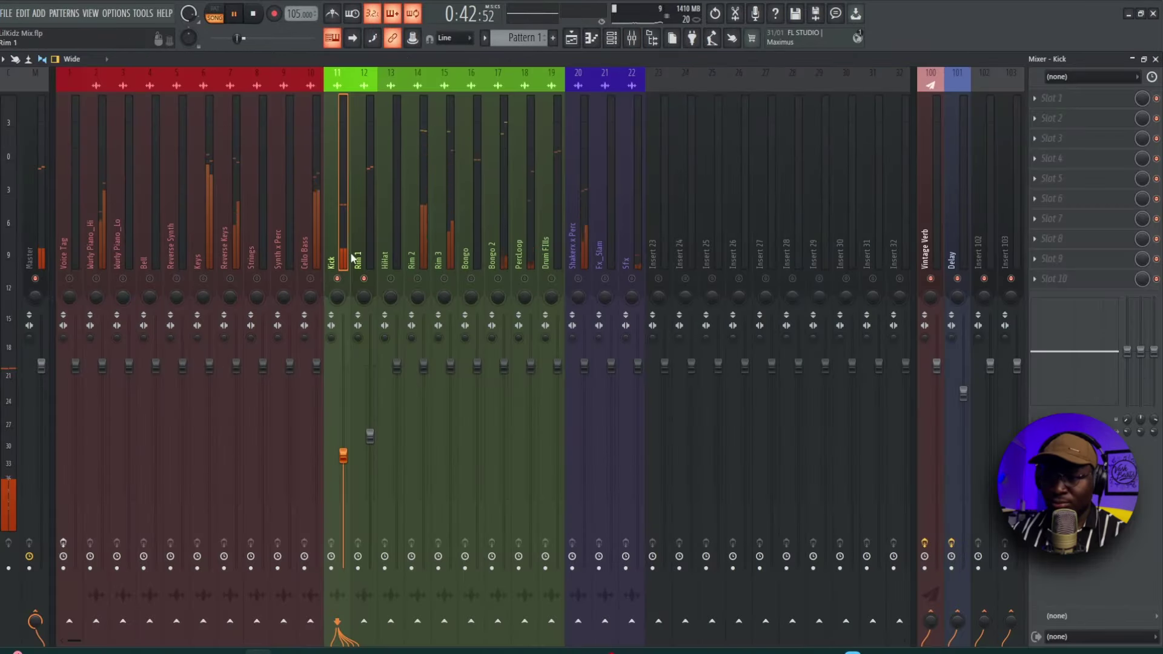
left_click(1044, 98)
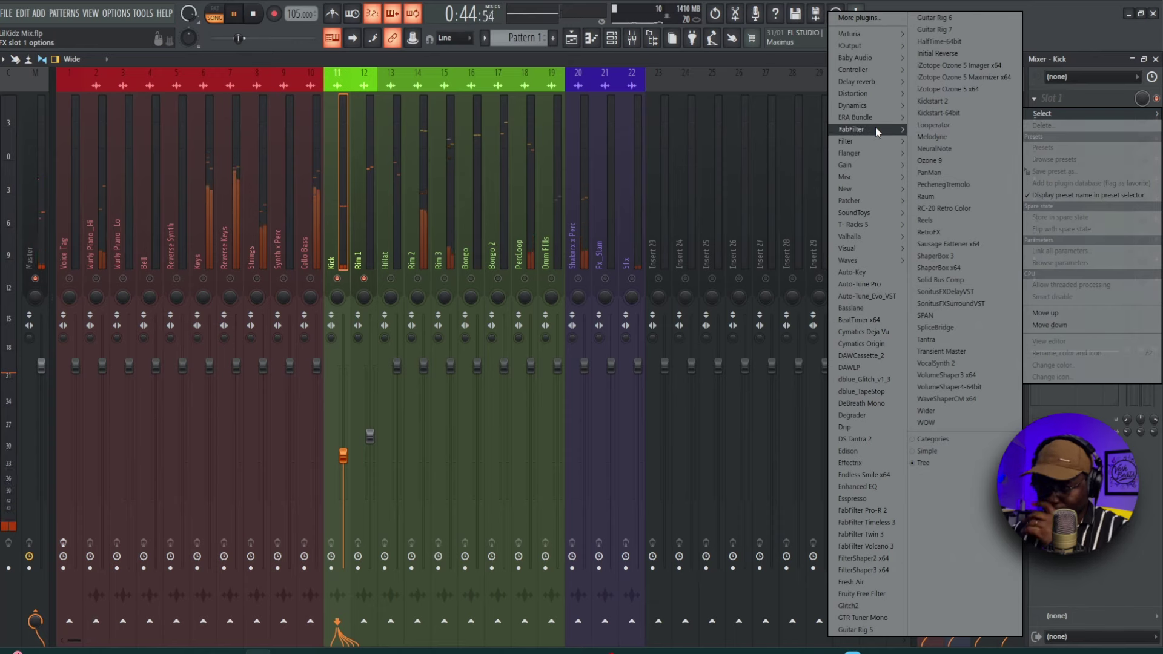
mouse_move(864, 128)
left_click(790, 228)
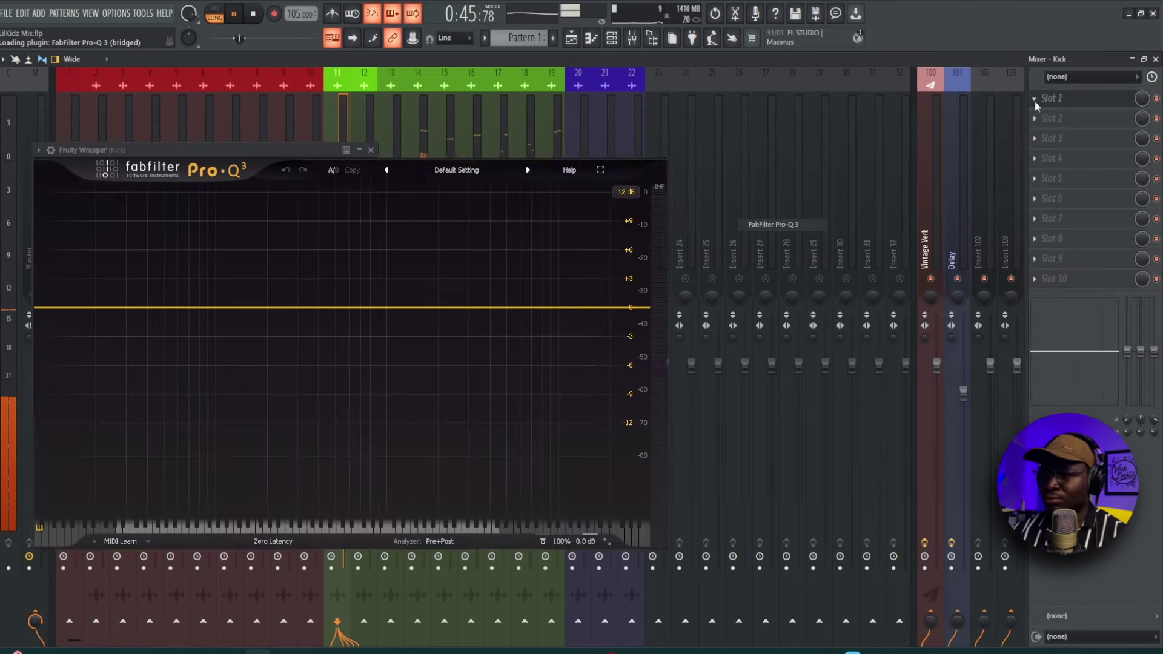
left_click(1035, 101)
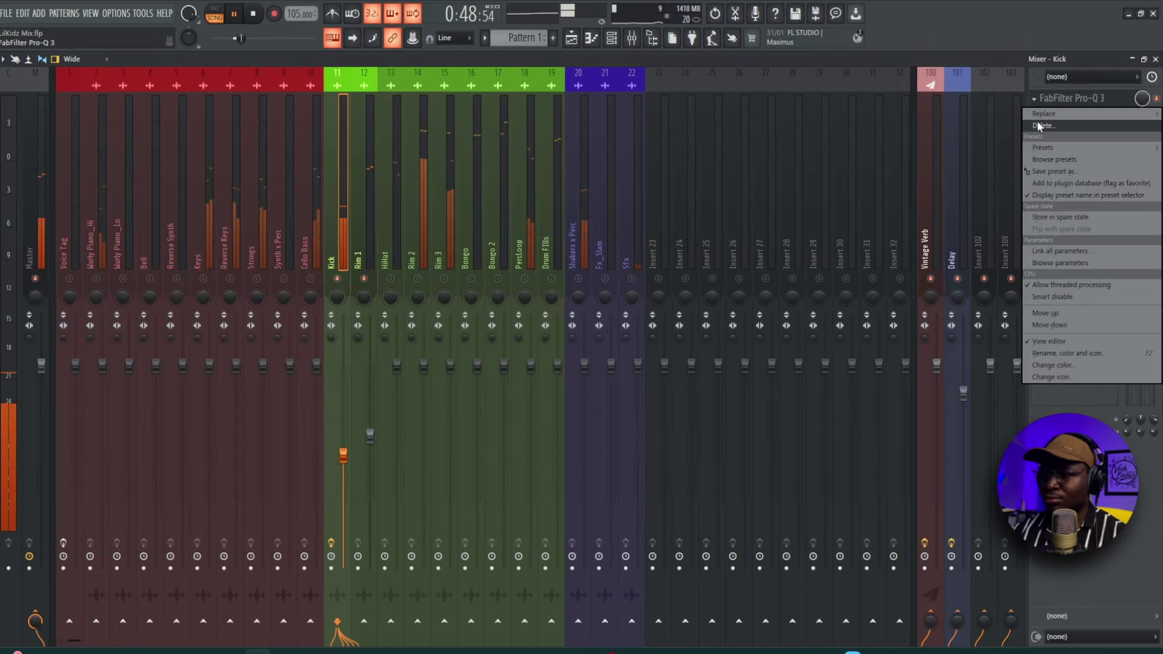
left_click(1037, 121)
Load FabFilter Pro-C 2 in the Kick track's first effect slot and raise its threshold to about -13.5 dB.
left_click(1039, 106)
mouse_move(1042, 113)
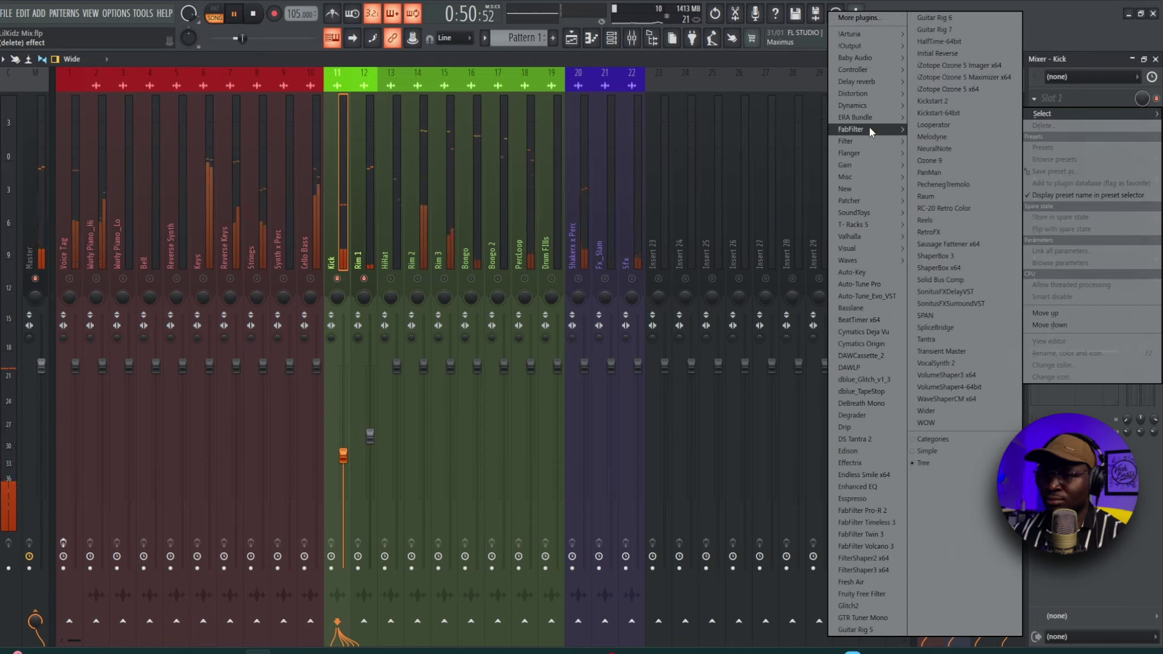
mouse_move(870, 128)
left_click(781, 153)
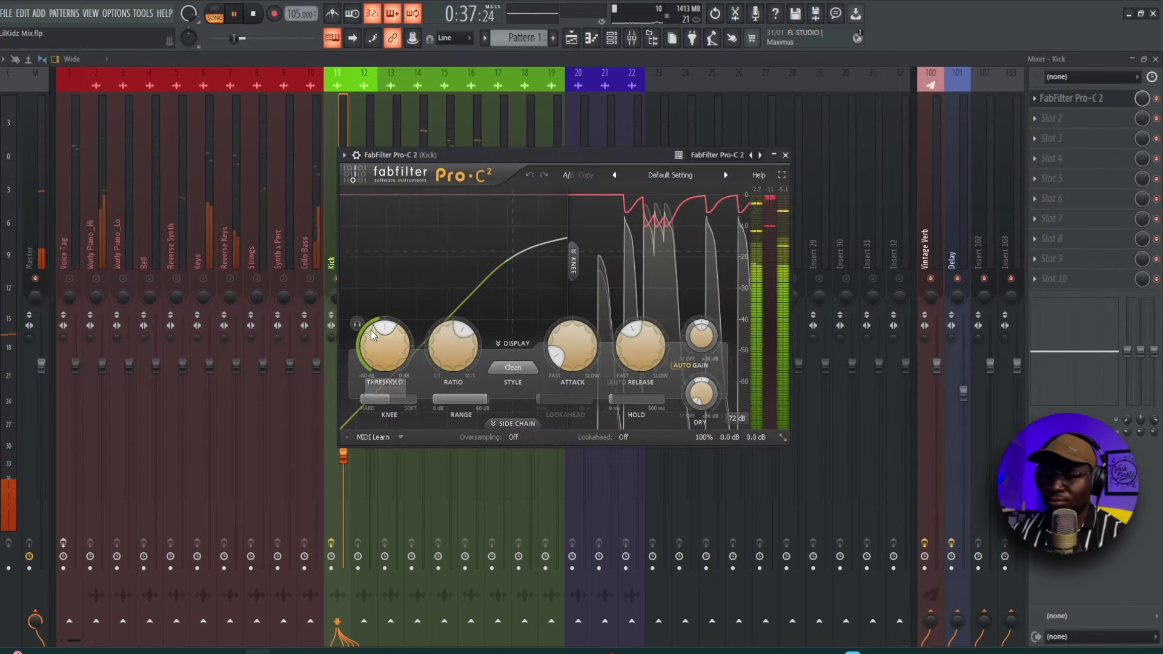
left_click_drag(371, 335, 387, 304)
Check the Kick waveform in the playlist against the playing chorus and return to the mixer.
left_click(573, 39)
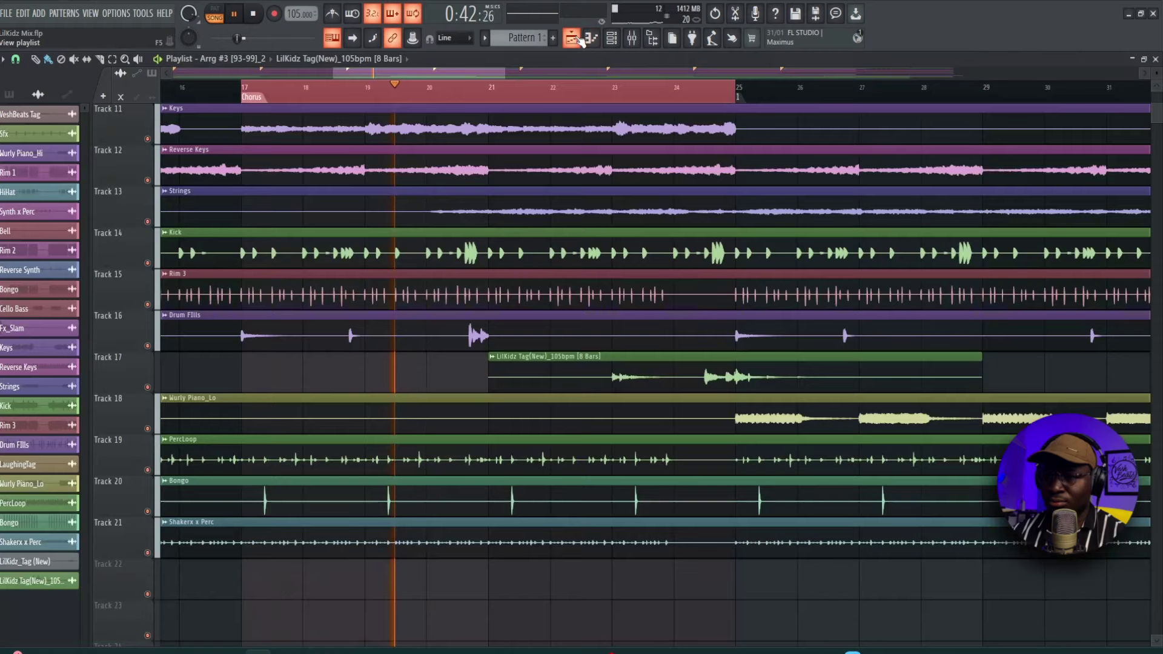
scroll(488, 159, "up", 3)
key("space")
key("space")
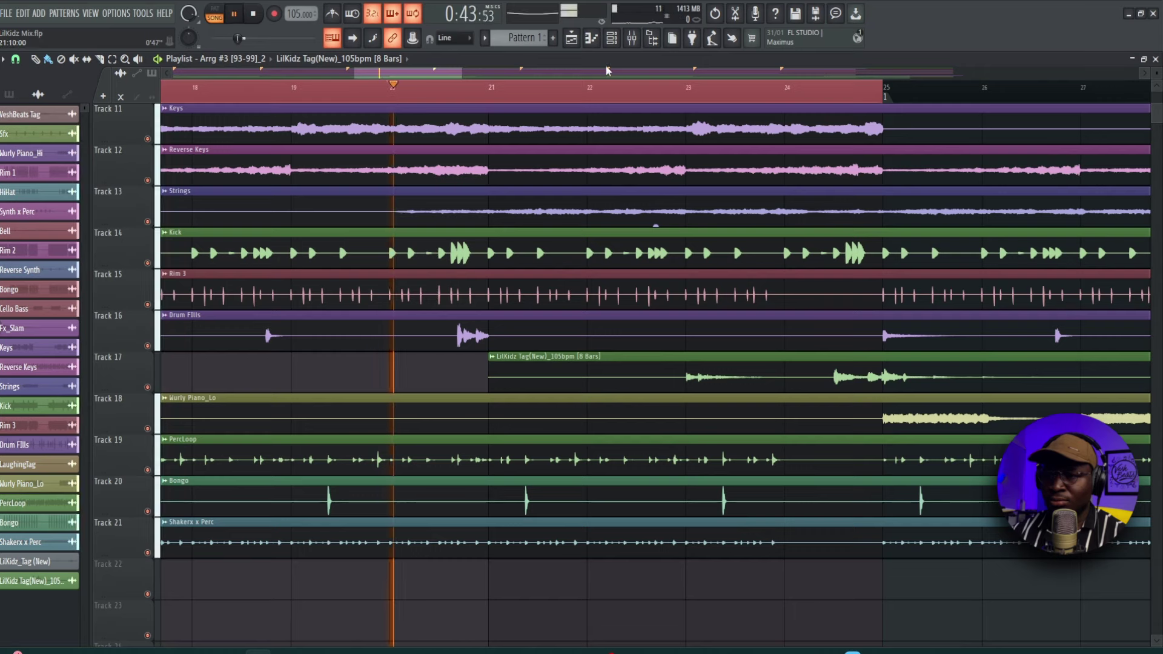
left_click(631, 43)
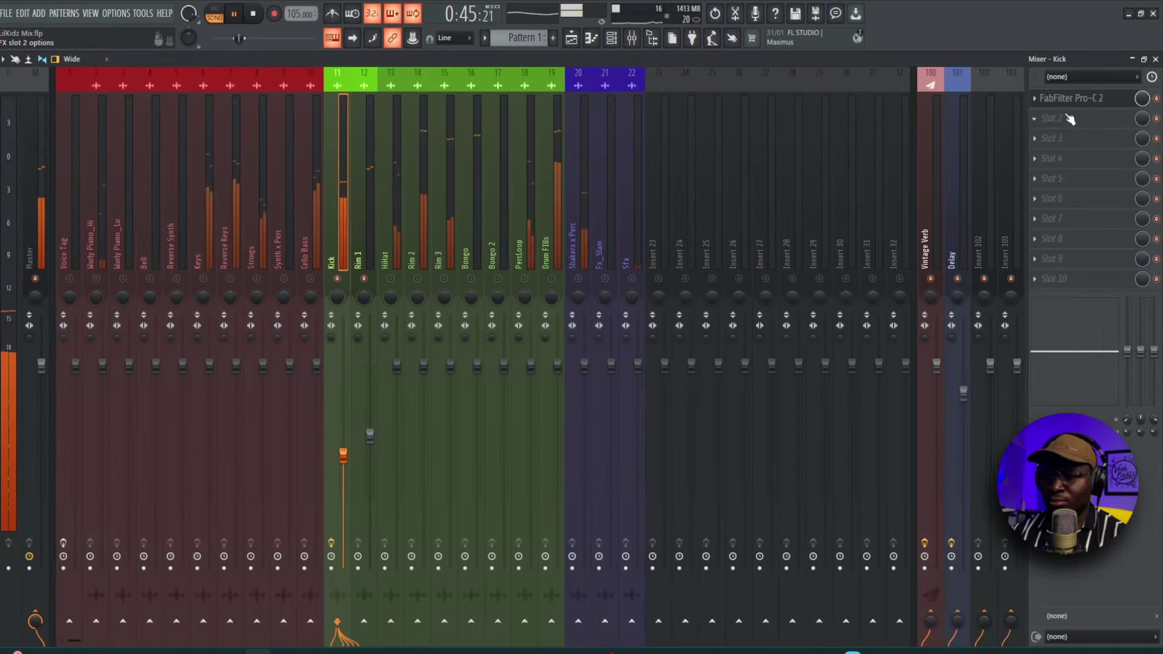
Reopen Pro-C 2 on the Kick and lengthen the compressor's release, pausing and resuming playback to hear it.
left_click(1102, 105)
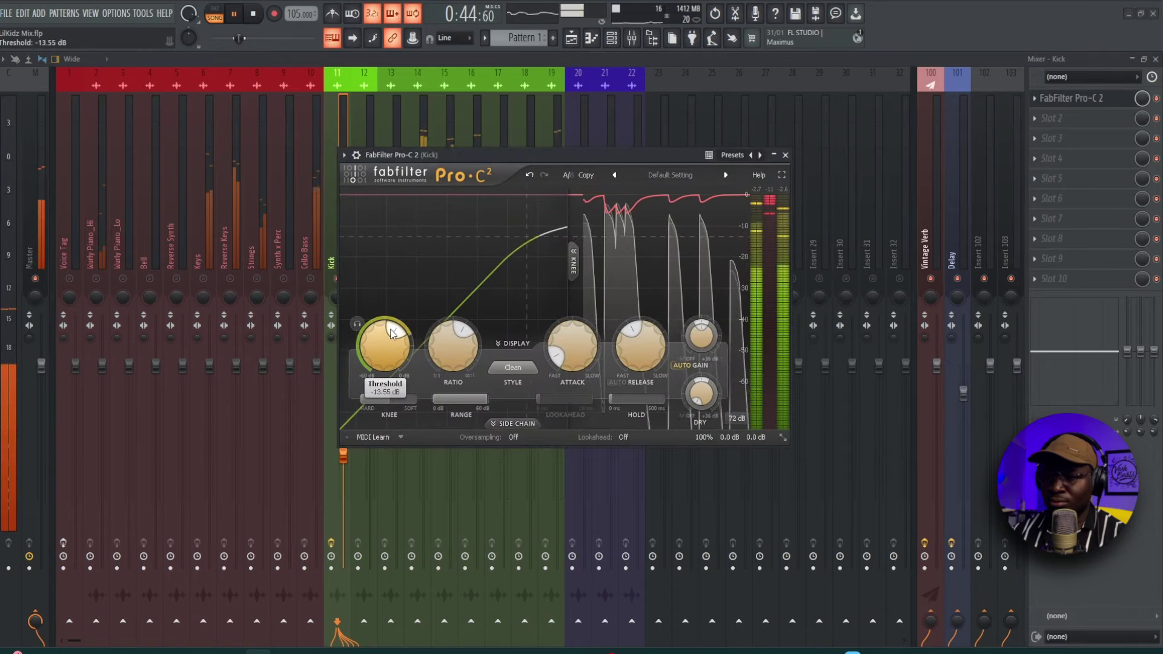
left_click_drag(633, 334, 645, 260)
key("space")
key("space")
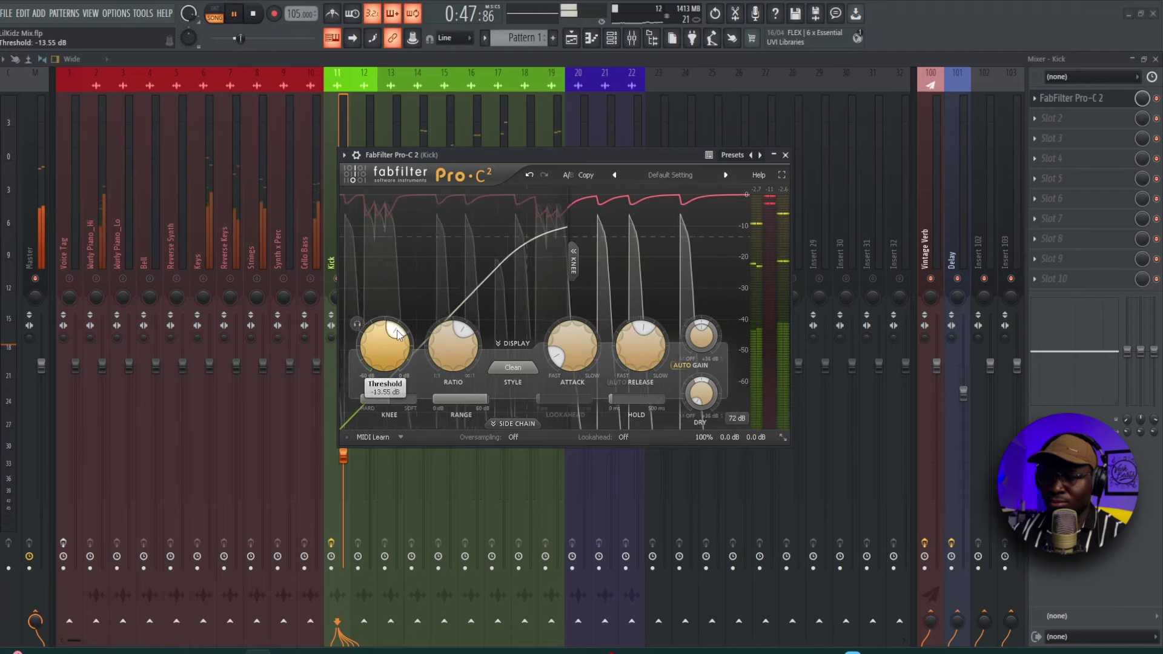
key("space")
key("space")
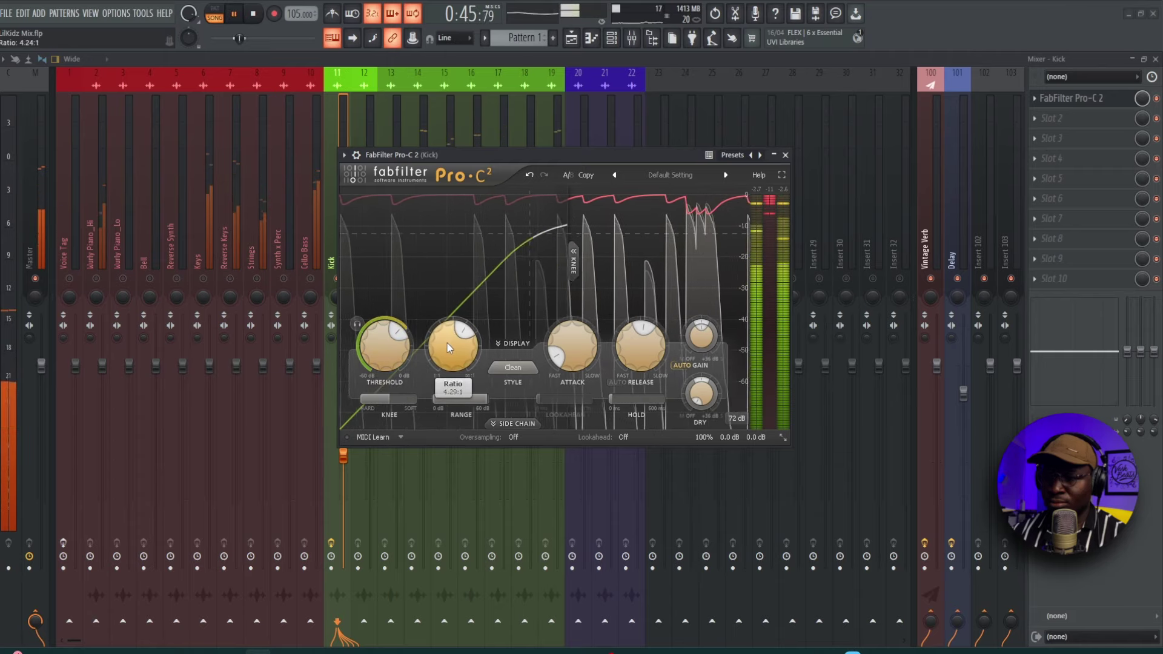
Try a ratio of about 9.6:1 on the Kick compressor, settle on about 3.45:1, and close the plugin.
left_click_drag(447, 343, 448, 329)
key("space")
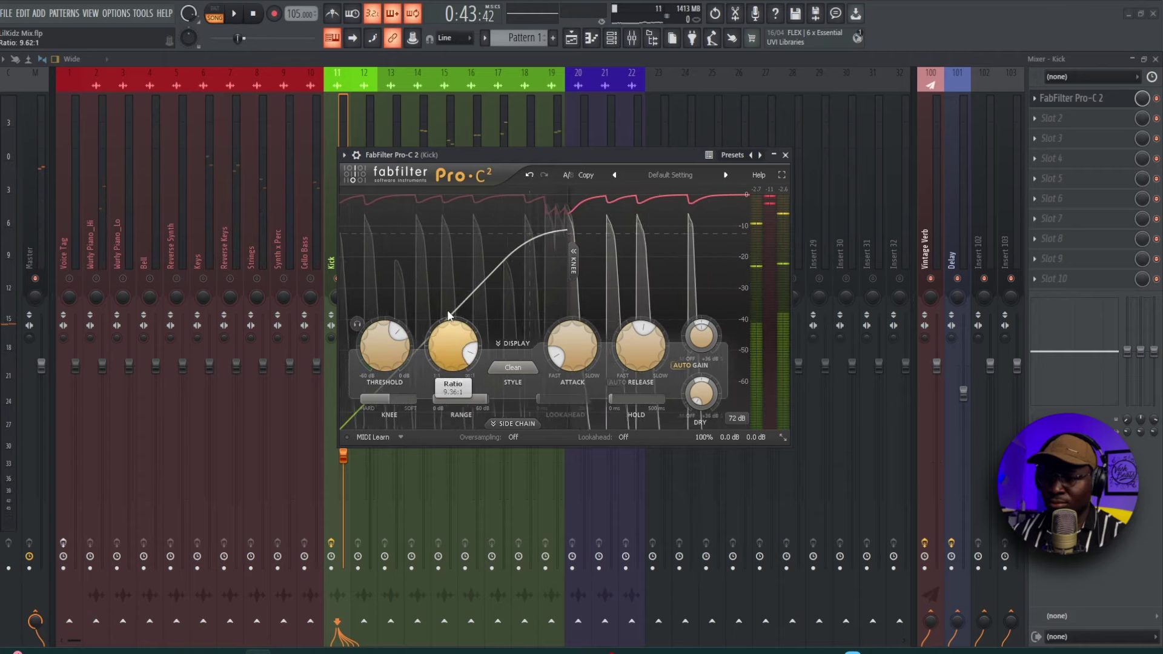
key("space")
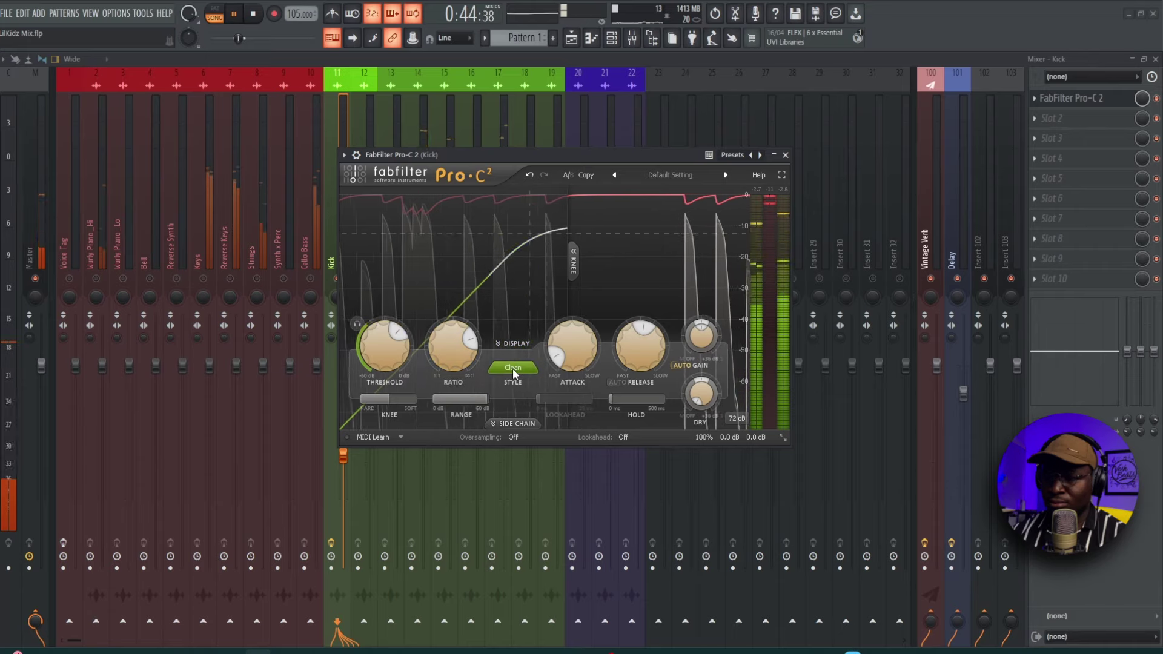
left_click(513, 368)
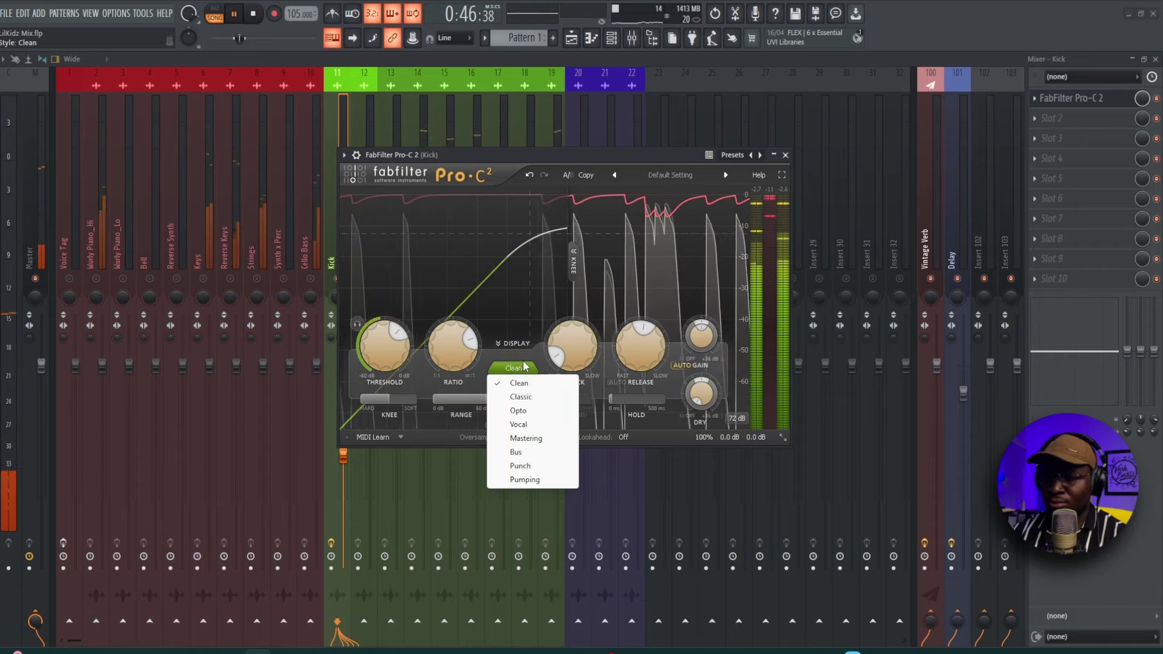
left_click_drag(449, 343, 444, 375)
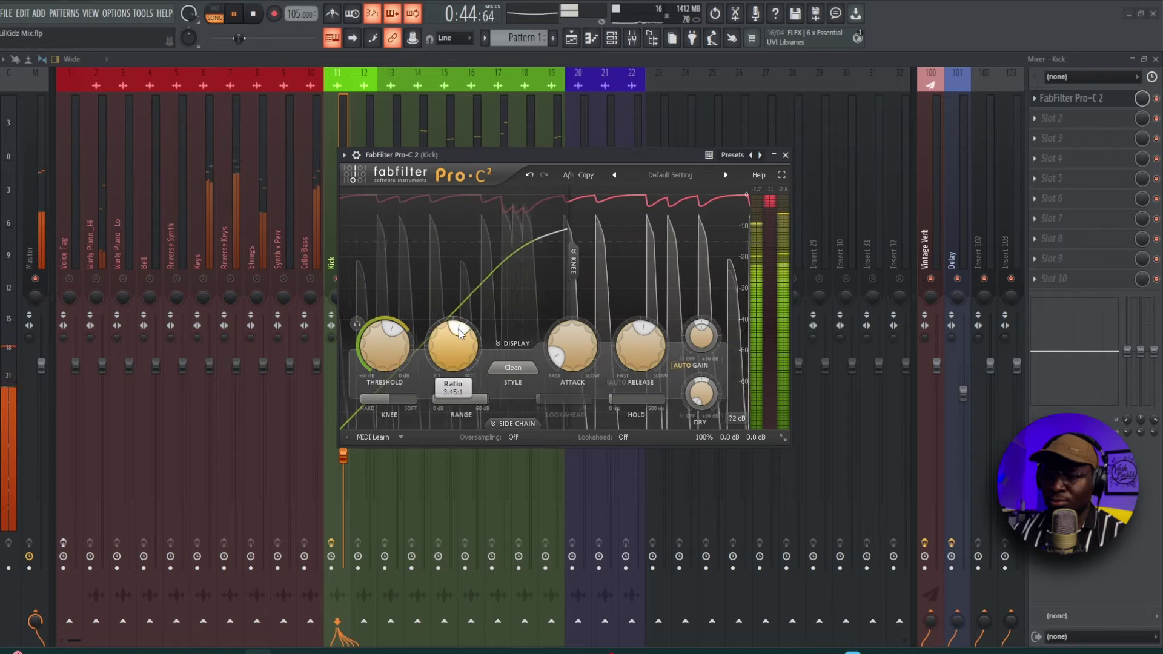
left_click(786, 155)
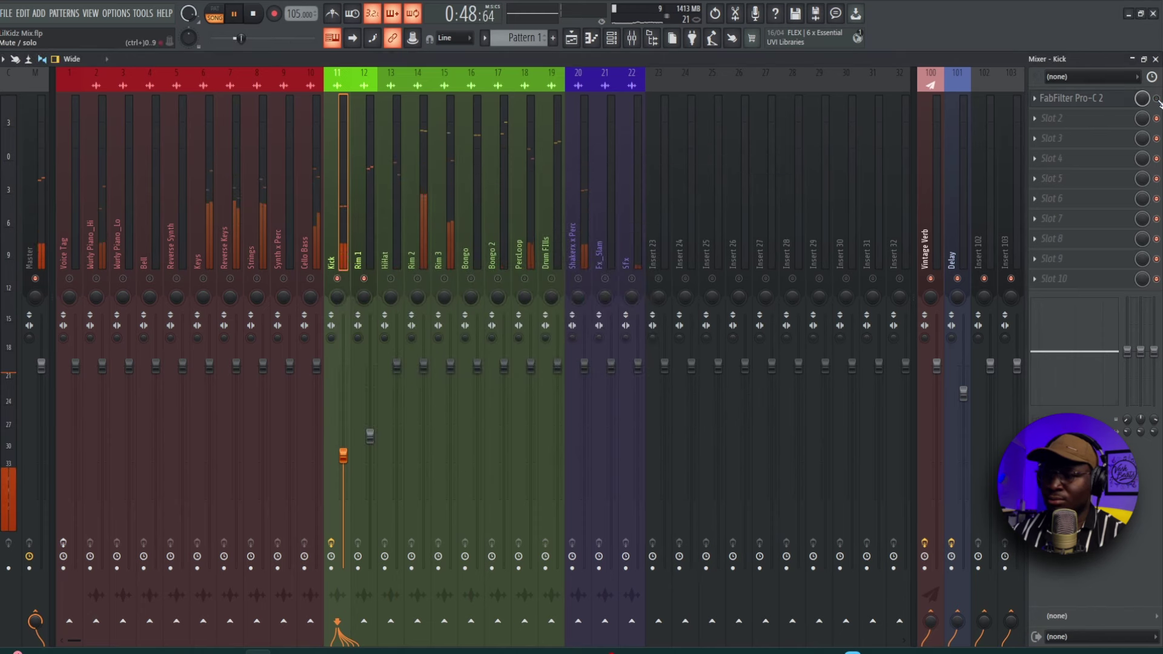
Lower the Rim 1 fader to -9.4 dB and stop playback.
left_click(370, 436)
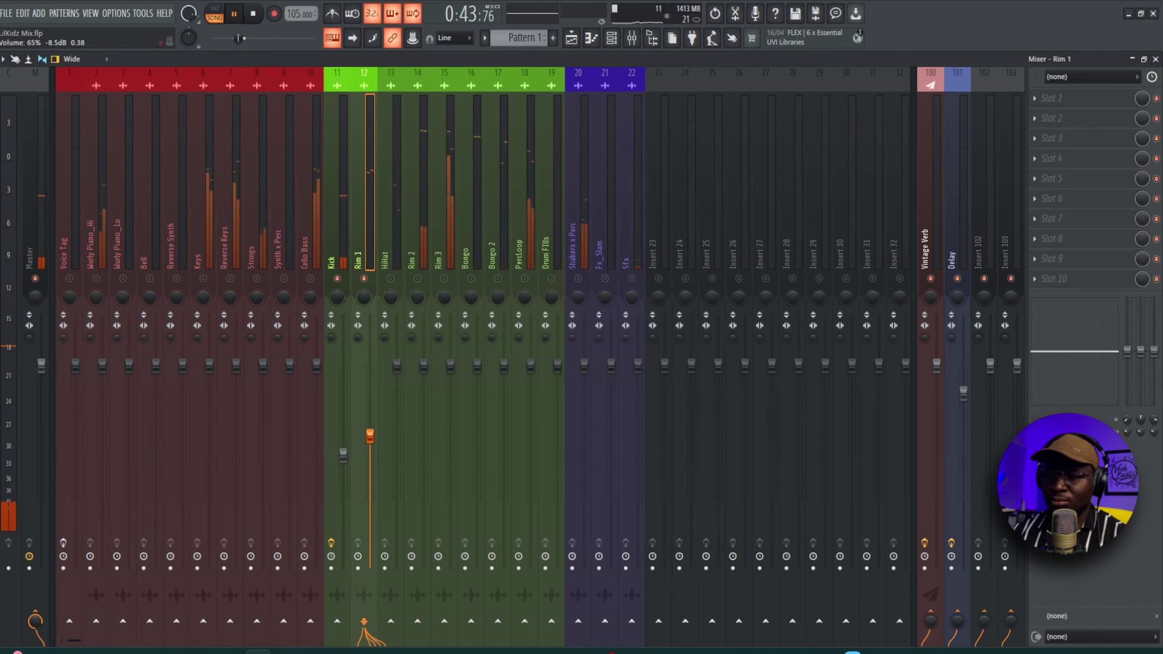
left_click_drag(369, 436, 370, 440)
key("space")
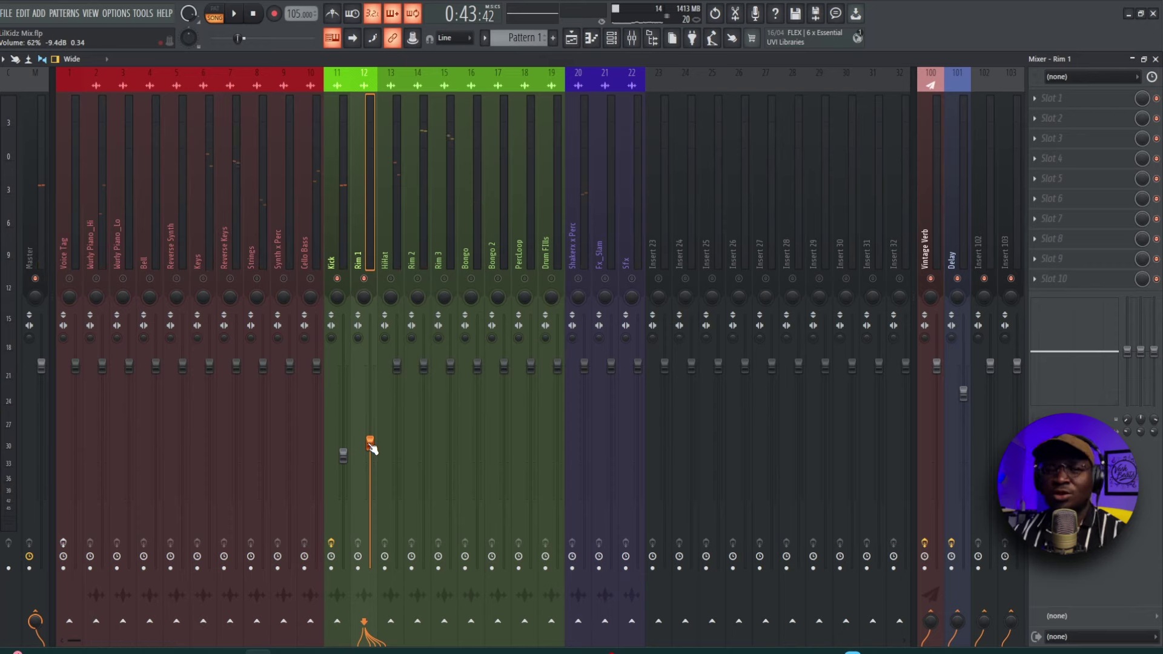
Examine the Kick's loud and soft hits around the chorus in the playlist, and reopen its Pro-C 2 compressor in the mixer.
left_click(571, 39)
scroll(584, 363, "left", 2)
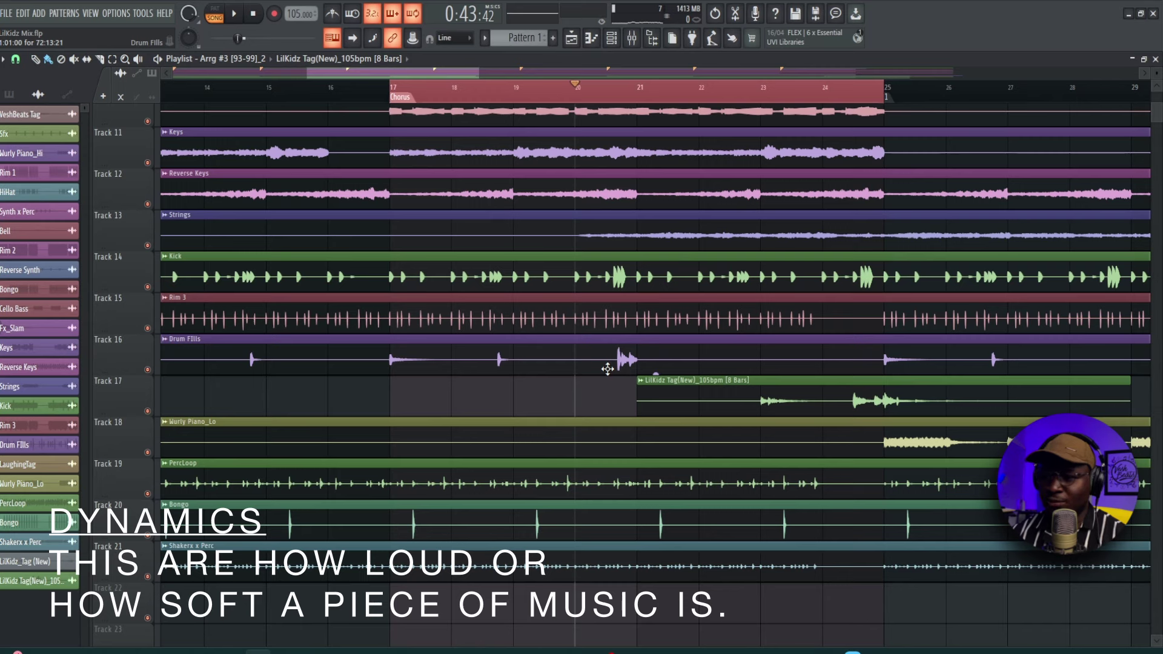
scroll(608, 369, "up", 3)
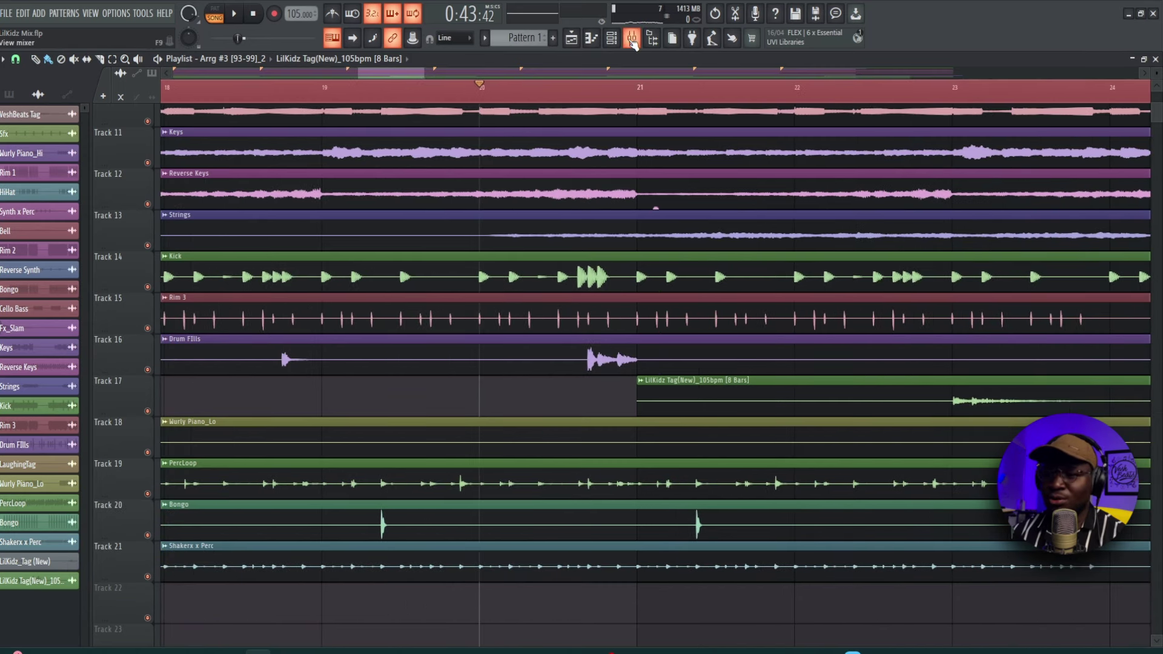
scroll(619, 214, "down", 3)
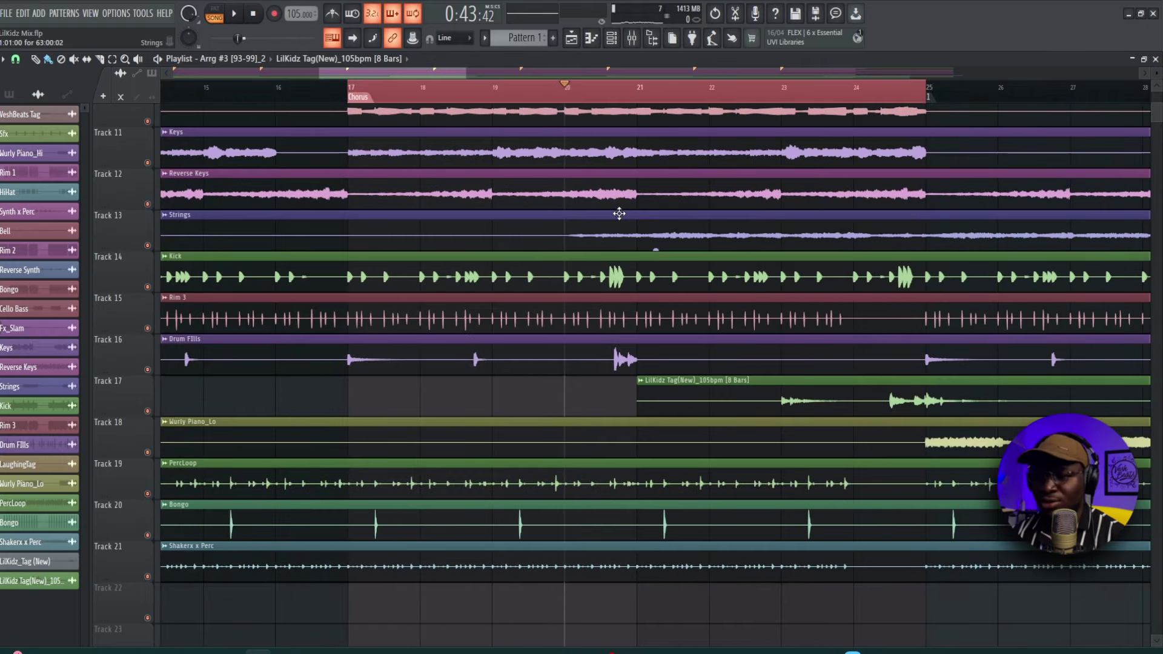
key("F9")
left_click(1093, 103)
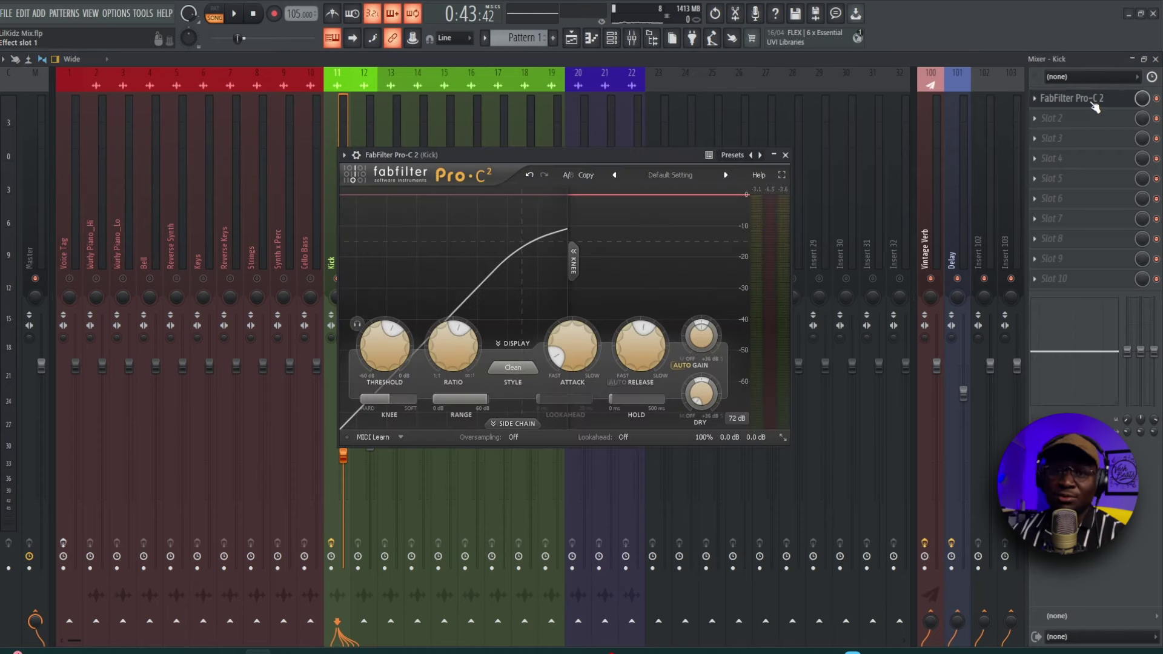
Audition the chorus through the Kick's compressor and set its threshold to -16.92 dB, replaying the section to hear it.
left_click_drag(598, 157, 626, 156)
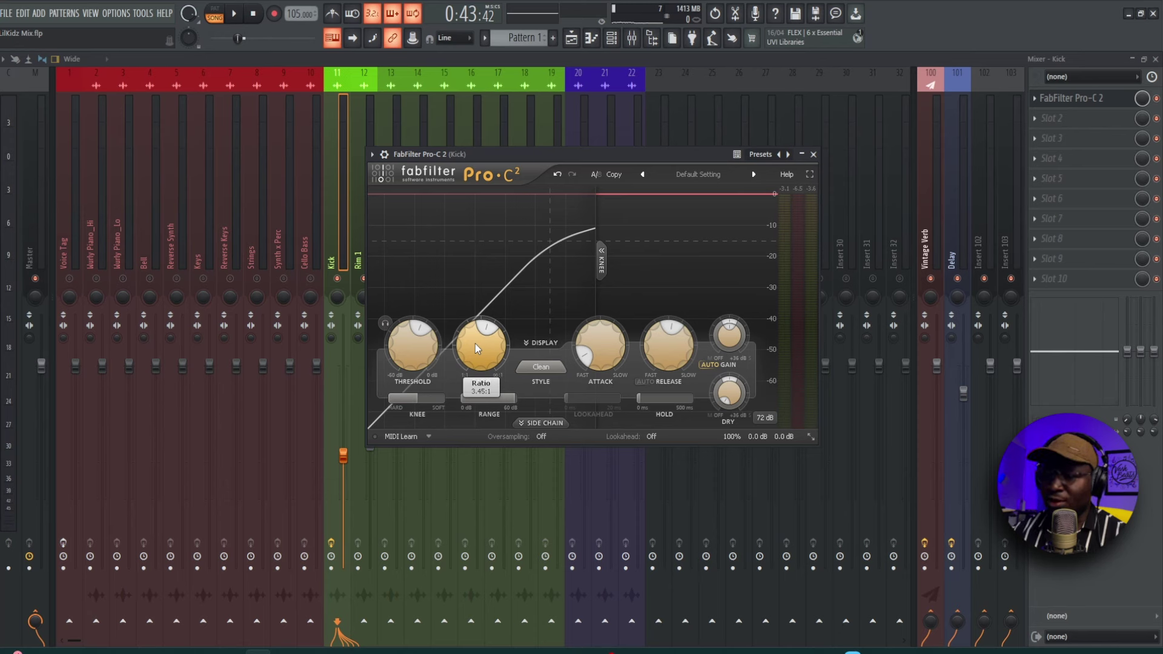
mouse_move(610, 350)
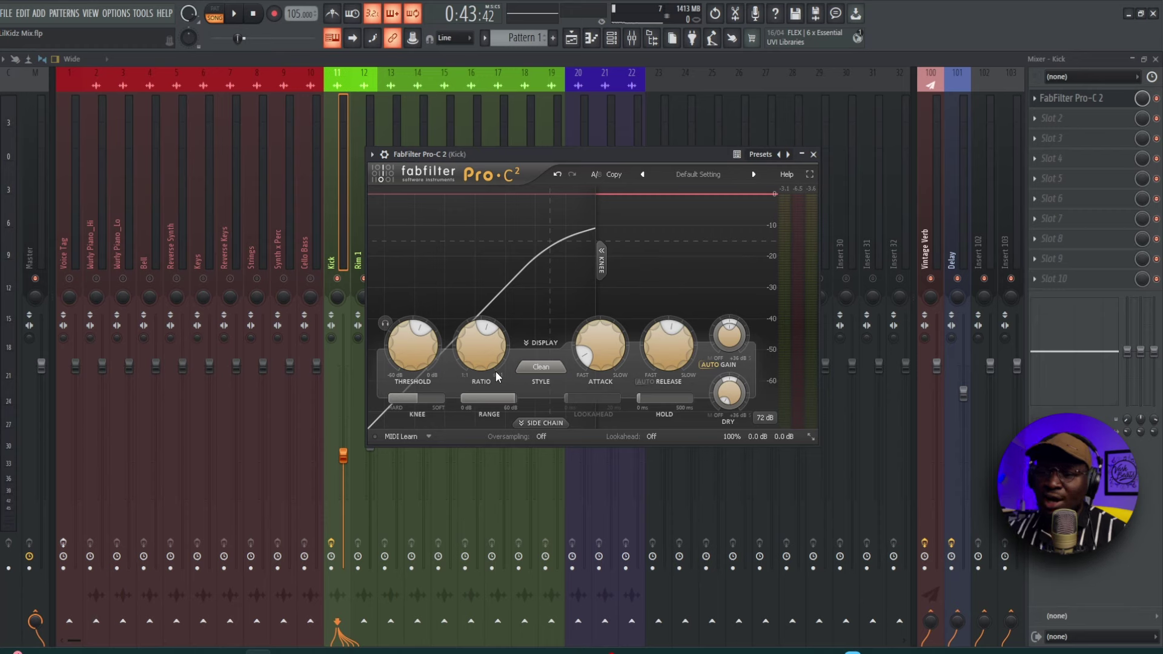
left_click_drag(538, 153, 558, 157)
key("space")
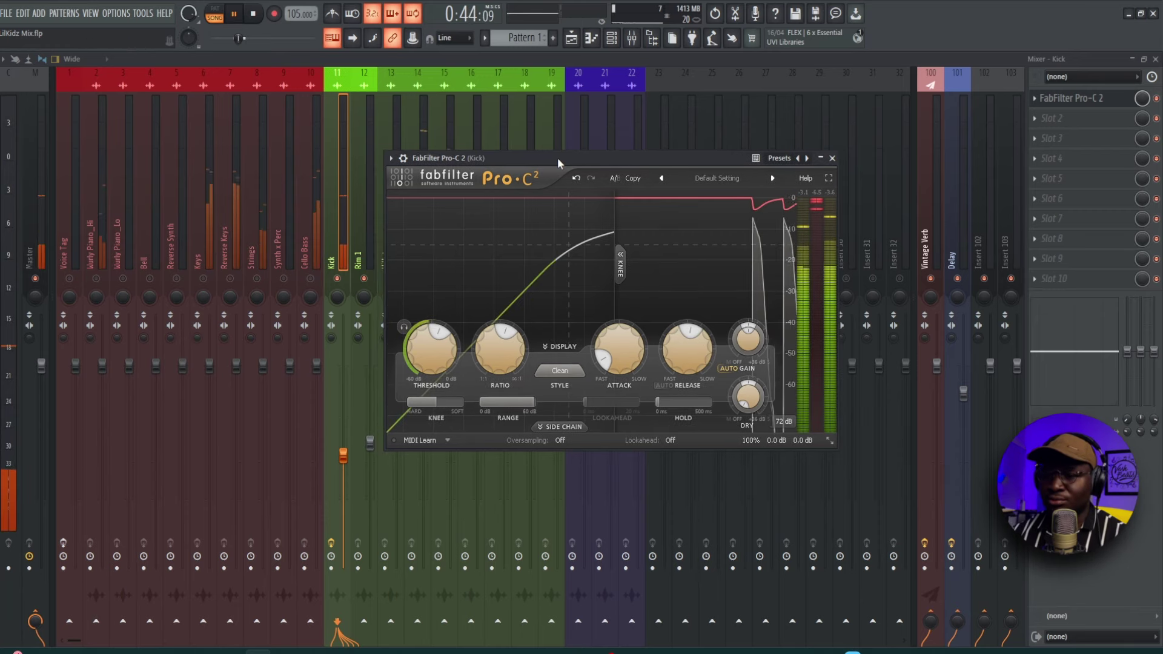
key("space")
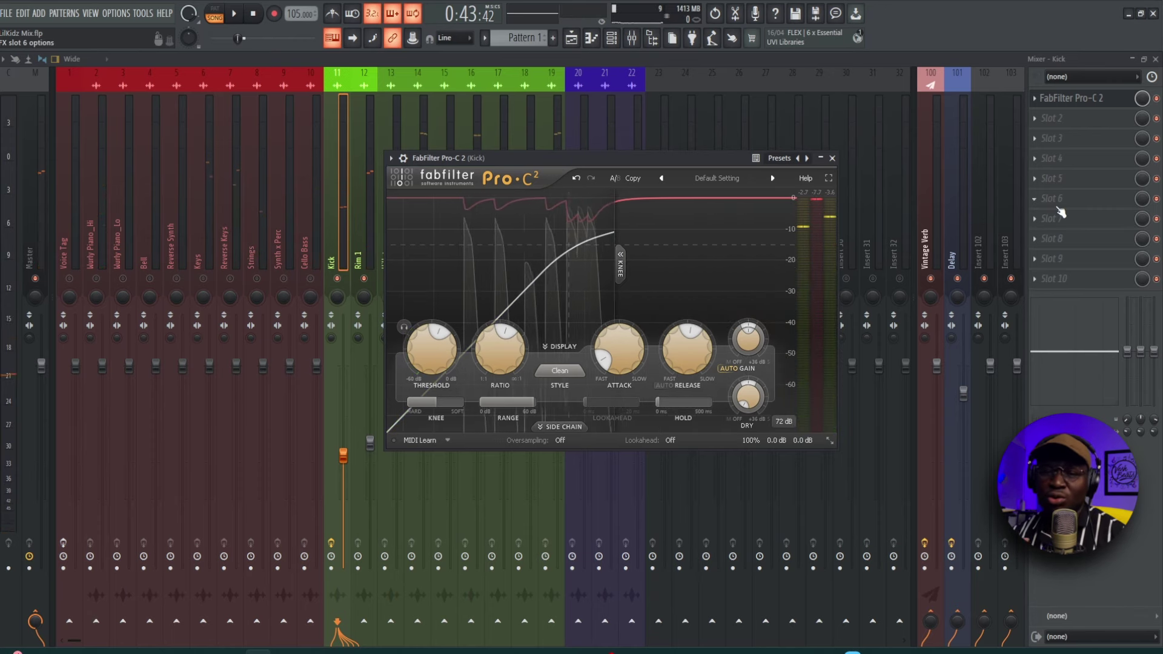
key("space")
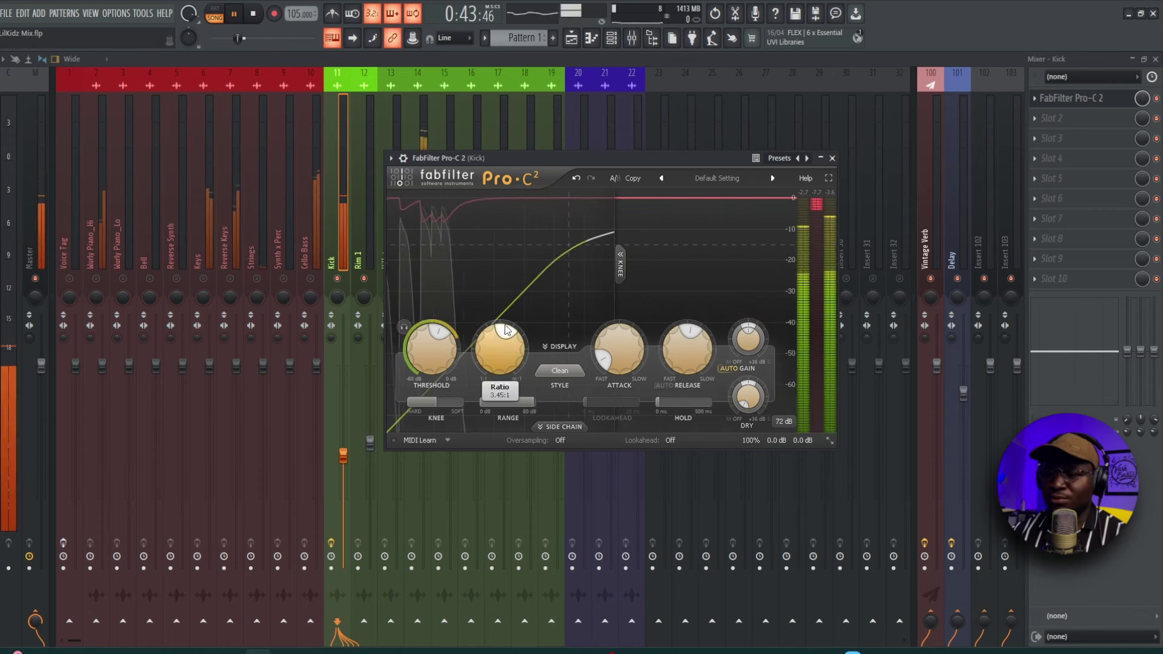
key("space")
left_click_drag(439, 333, 439, 338)
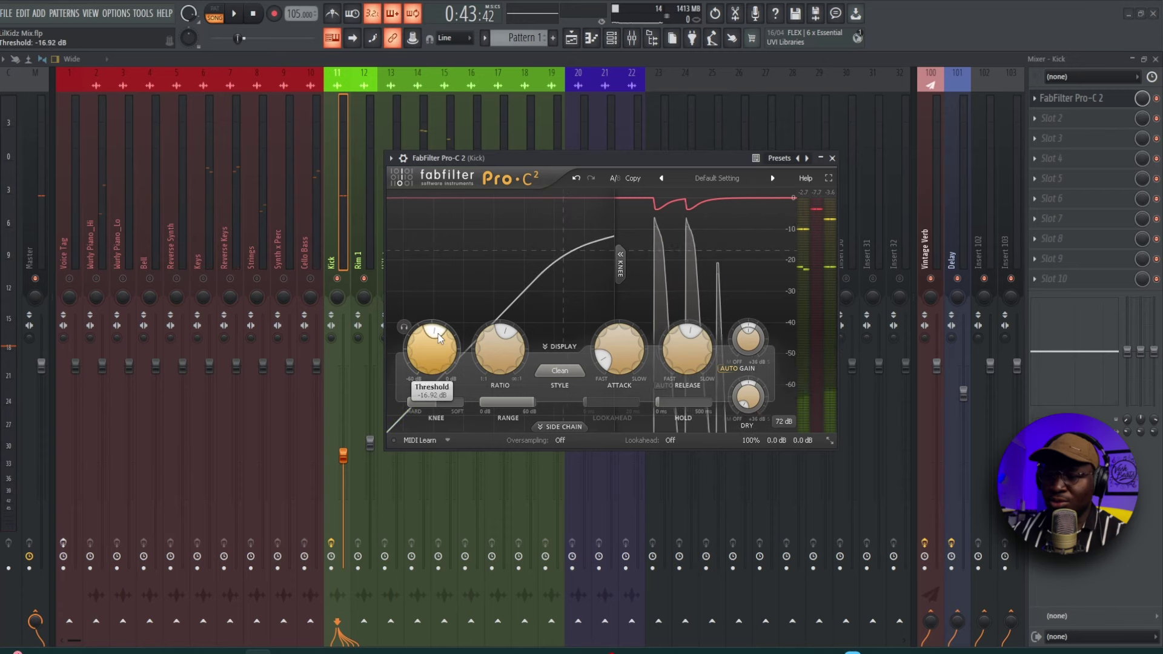
left_click_drag(571, 158, 579, 158)
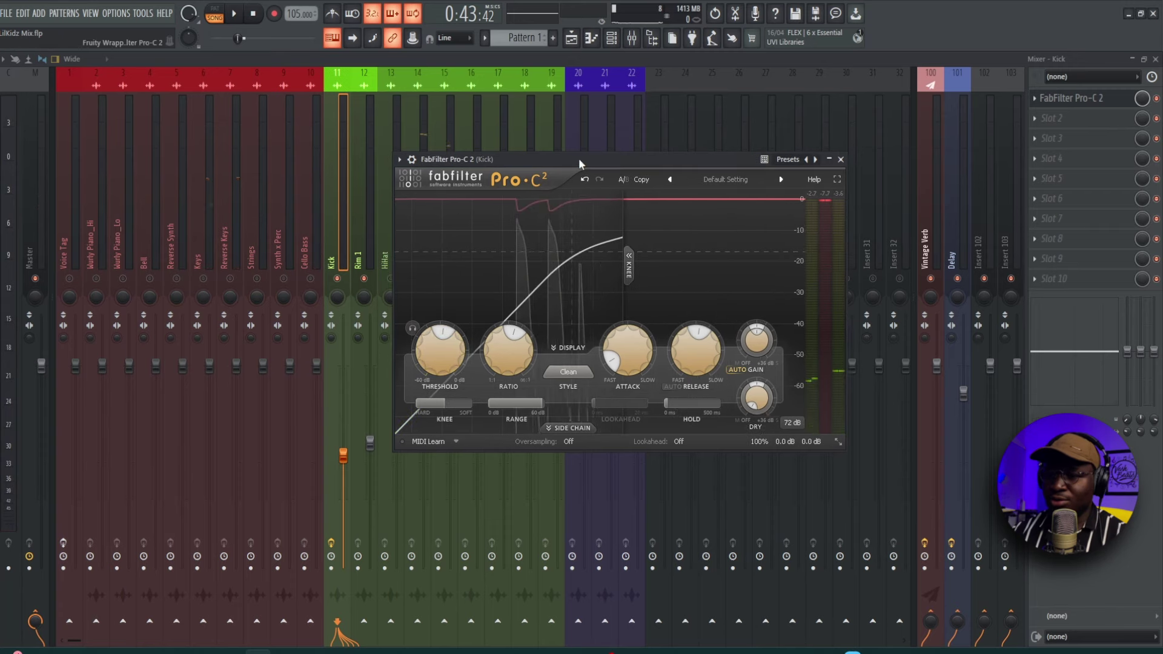
key("space")
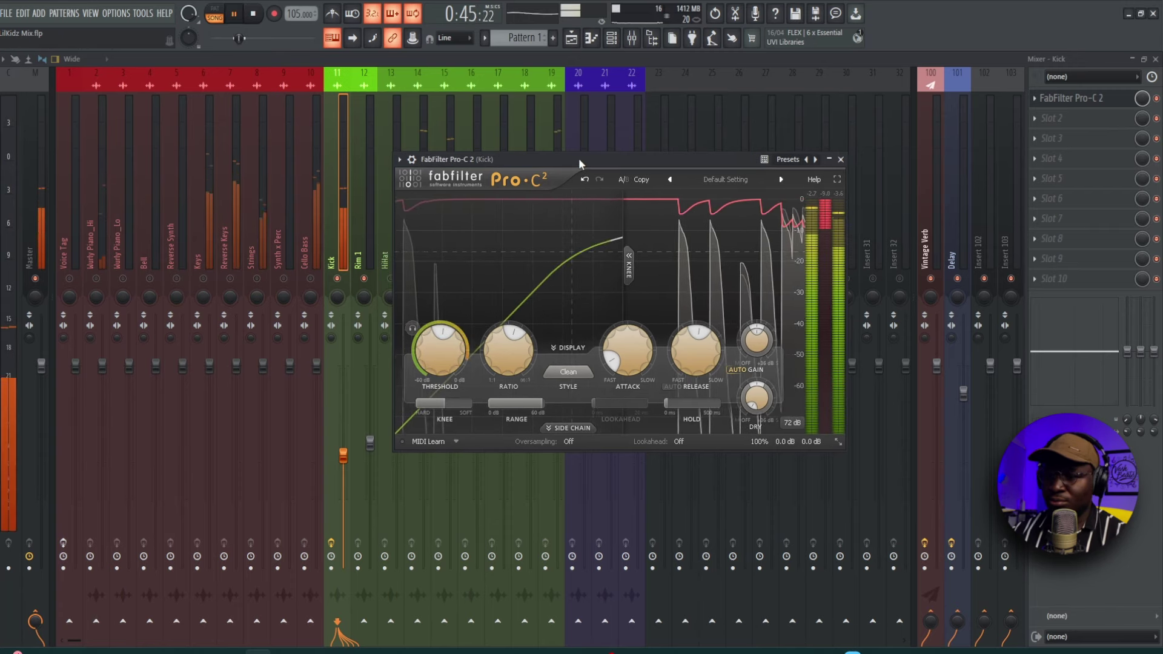
key("space")
Close the Kick's compressor and compare the chorus with Pro-C 2 bypassed and enabled.
key("space")
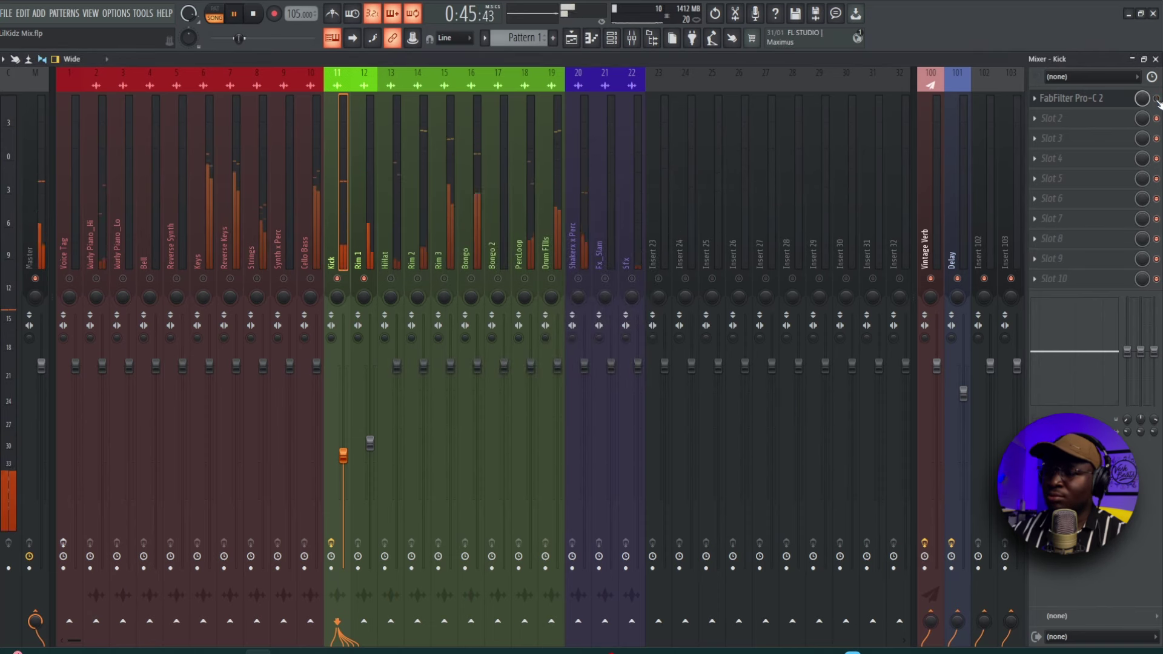
key("space")
key("space")
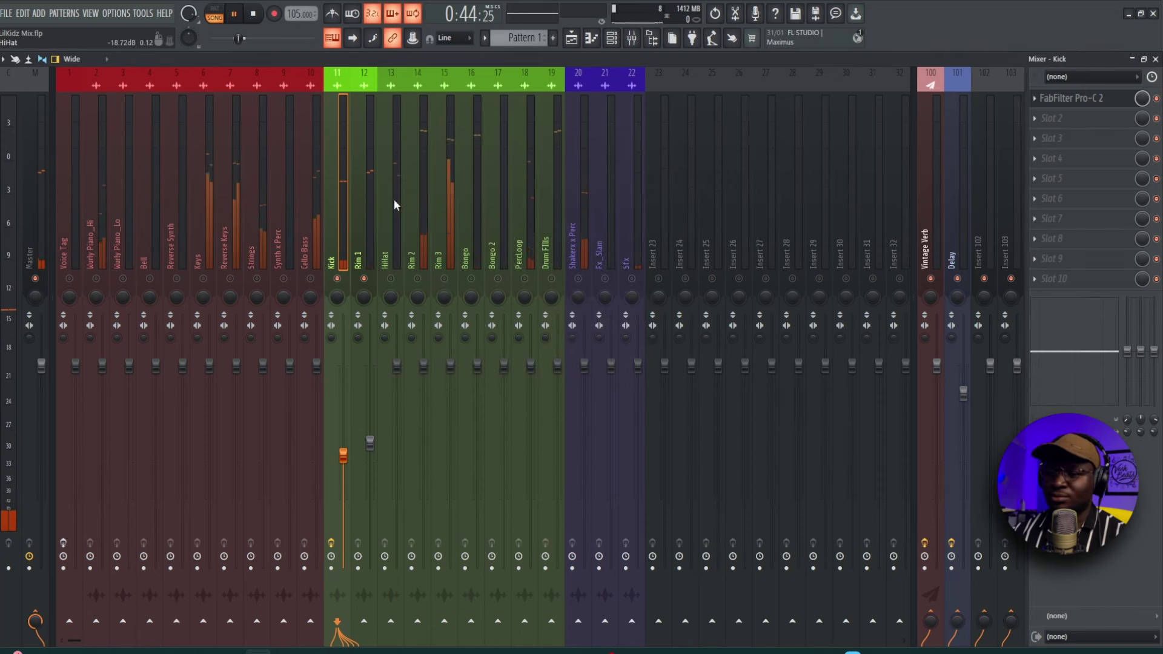
key("space")
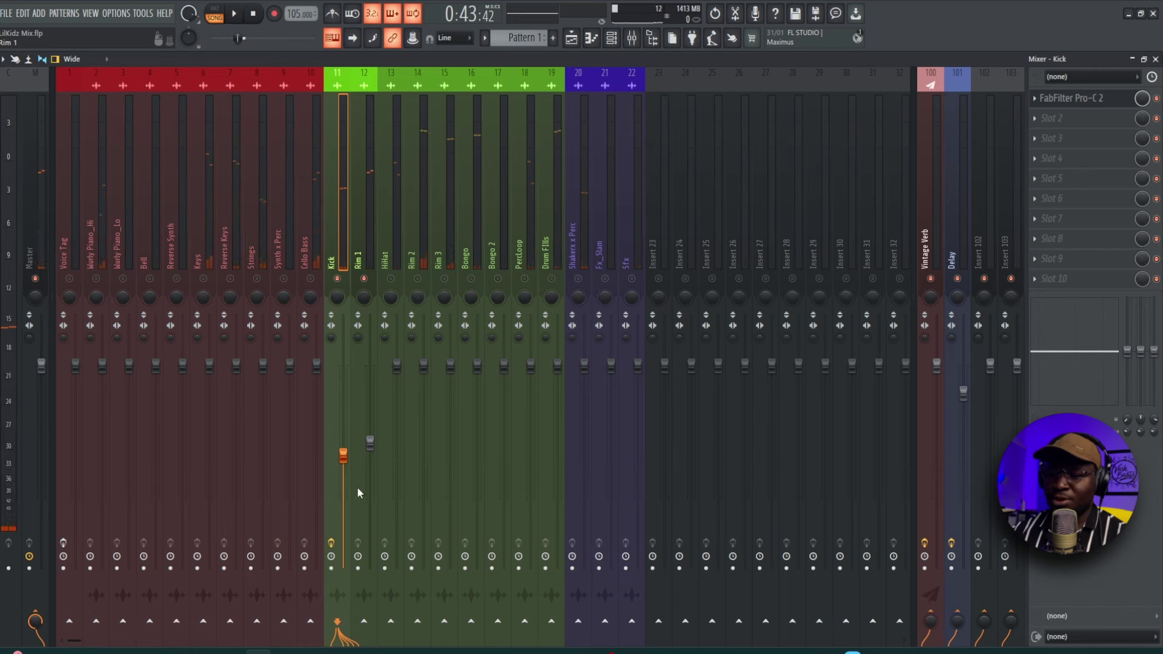
Lower the Kick and Rim 1 faders a little further during playback, and bring in Rim 2 at about -18.8 dB.
key("space")
left_click_drag(371, 448, 369, 481)
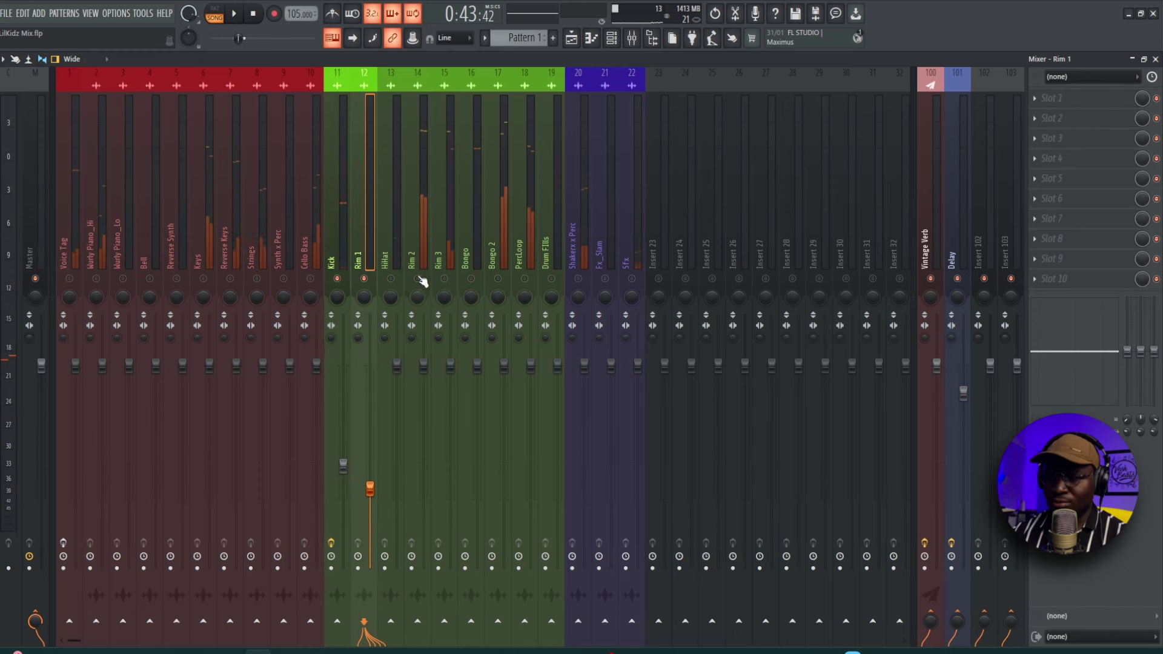
left_click_drag(424, 366, 424, 454)
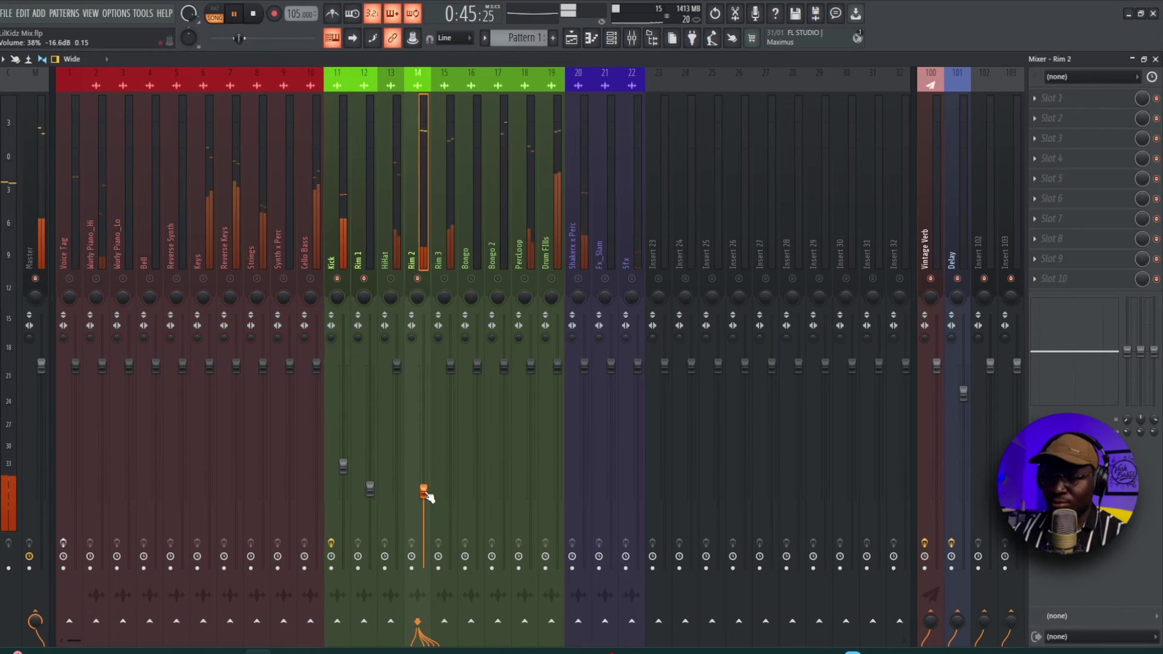
left_click_drag(427, 497, 427, 508)
Unmute Rim 3 and pull its fader down below Rim 2's level, and raise Rim 1 slightly.
left_click_drag(450, 367, 450, 380)
left_click_drag(451, 475, 451, 493)
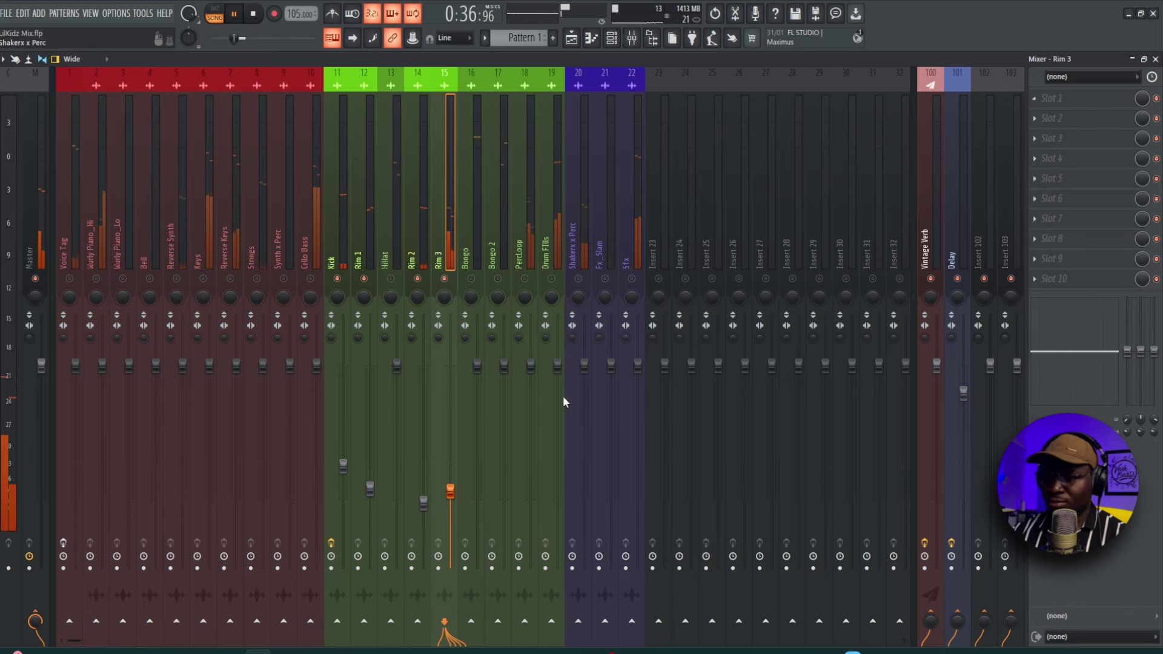
left_click_drag(450, 492, 450, 527)
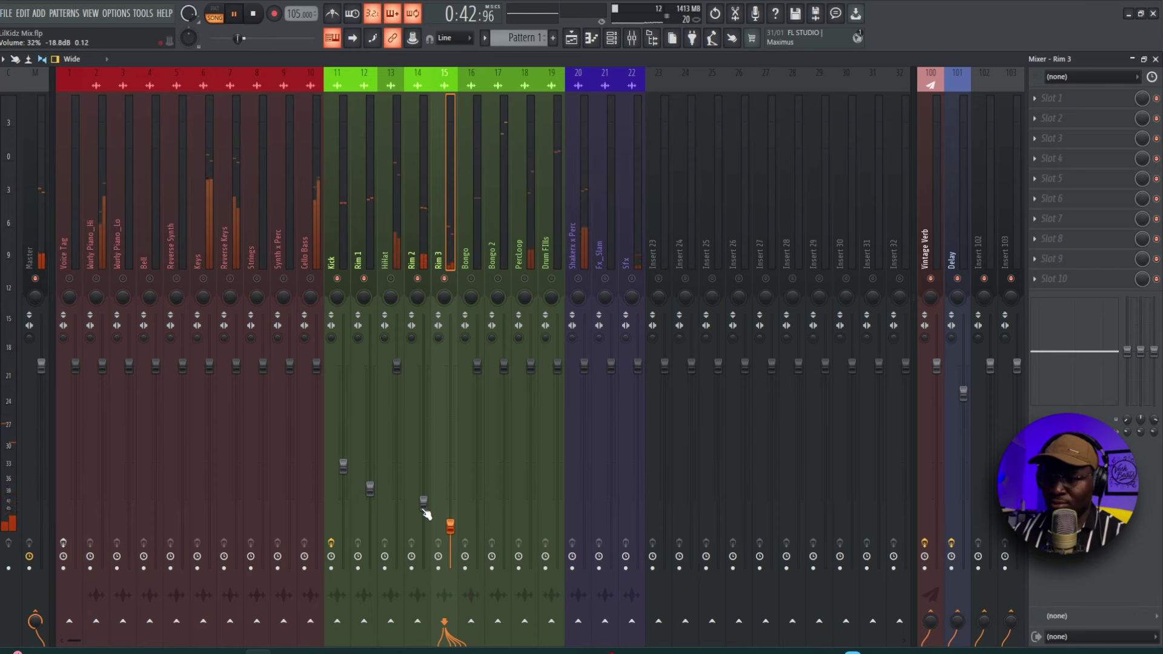
left_click_drag(371, 491, 376, 488)
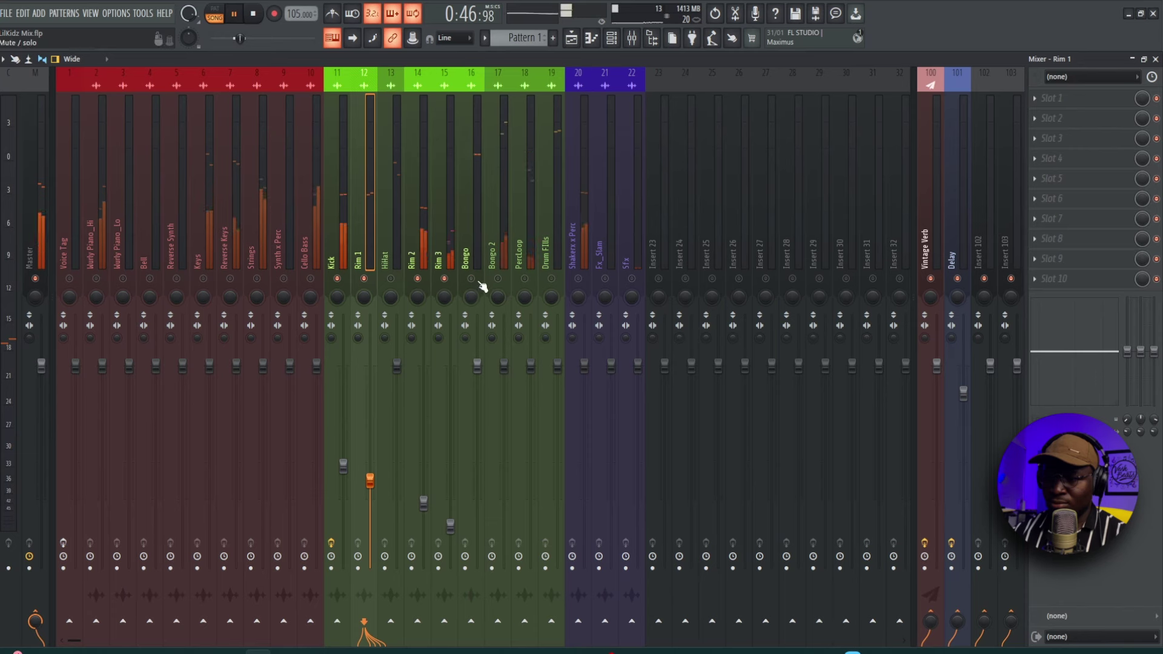
Unmute the Bongo, lower its fader to -11.0 dB and pan it slightly left, stopping playback.
left_click_drag(477, 367, 477, 455)
left_click_drag(471, 296, 471, 315)
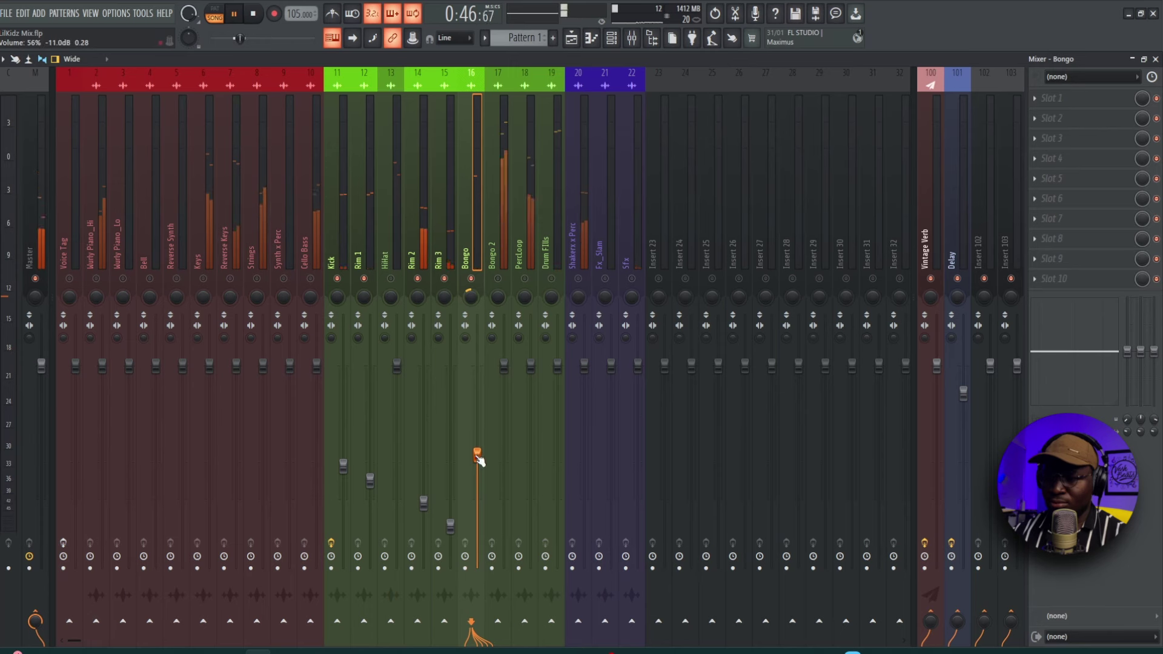
key("space")
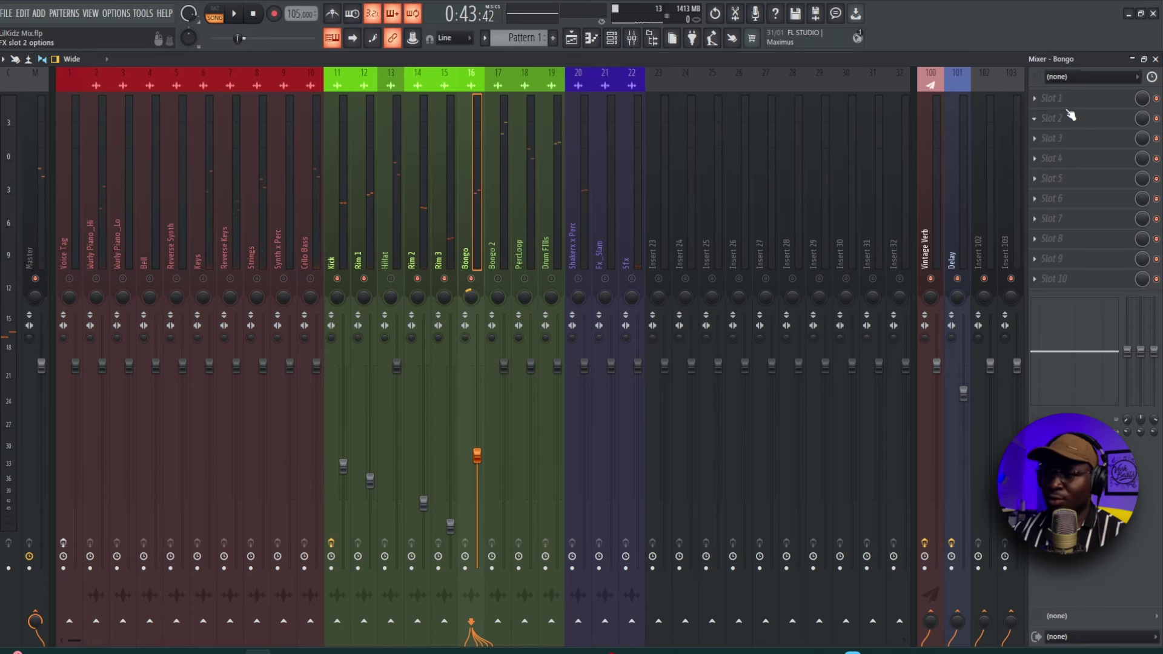
Load FabFilter Pro-Q 3 in the Bongo's first effect slot and play the section to view its frequency spectrum.
left_click(1071, 102)
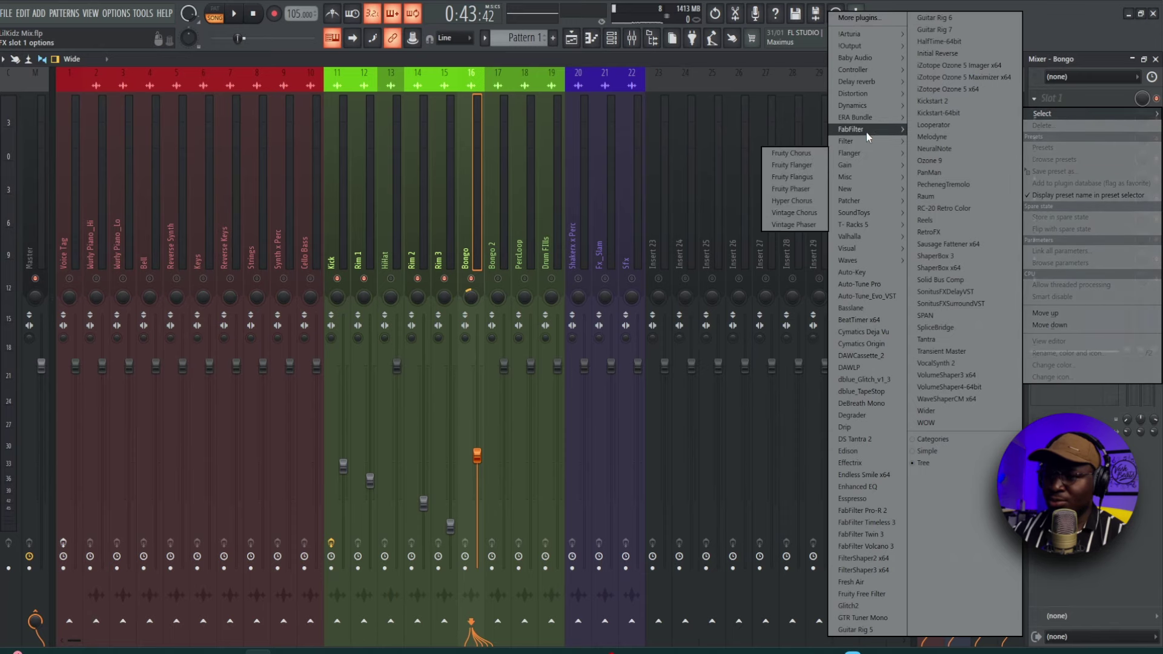
mouse_move(863, 128)
left_click(797, 223)
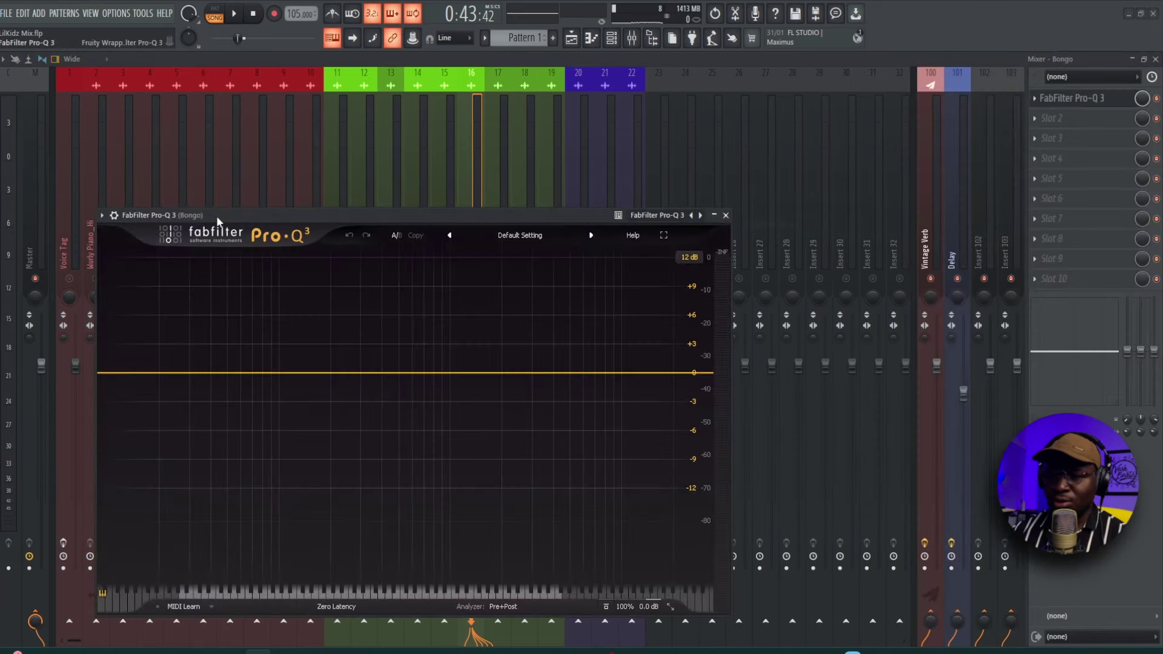
left_click_drag(218, 218, 643, 122)
key("space")
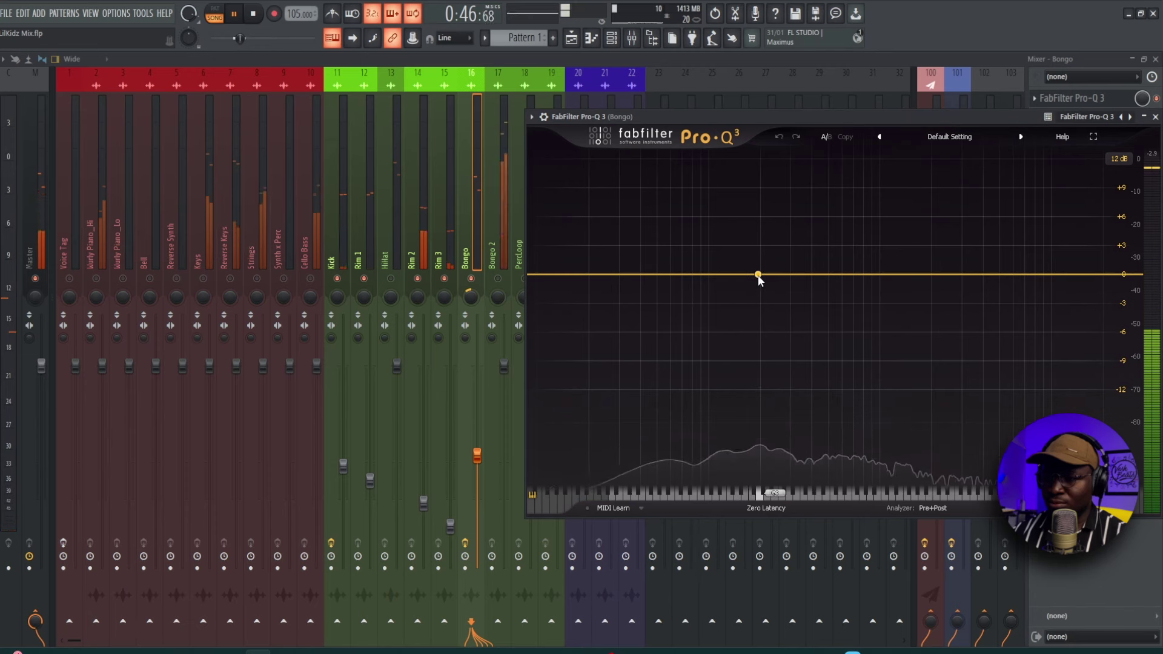
key("space")
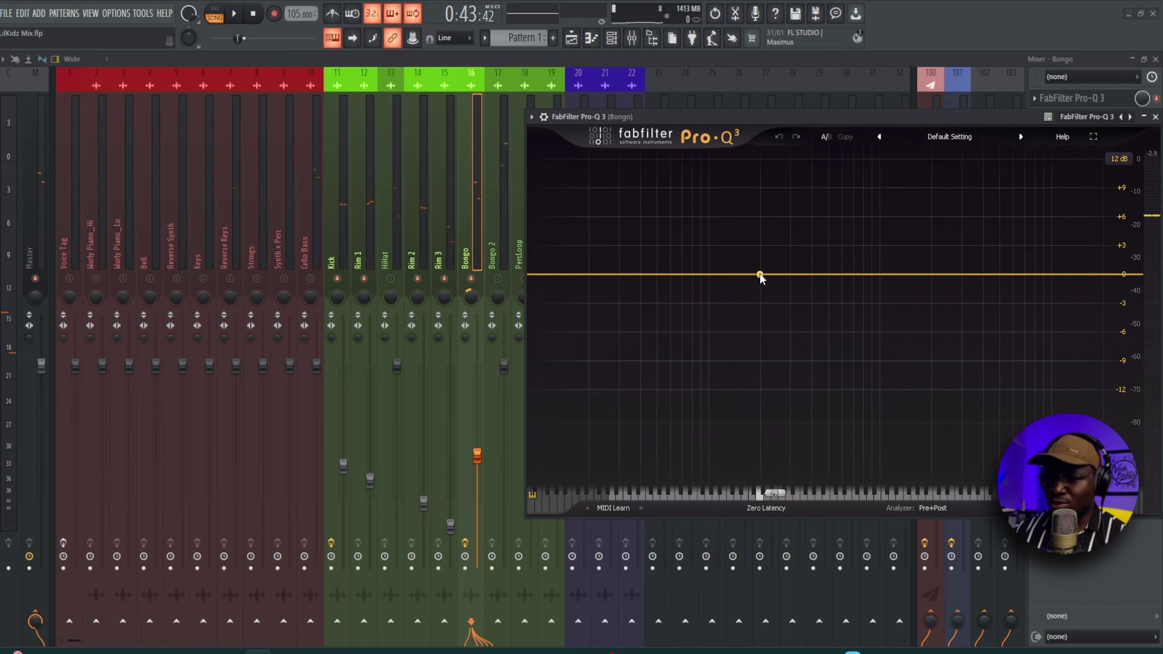
mouse_move(761, 277)
left_mouse_down()
mouse_move(757, 293)
mouse_move(761, 283)
left_mouse_up()
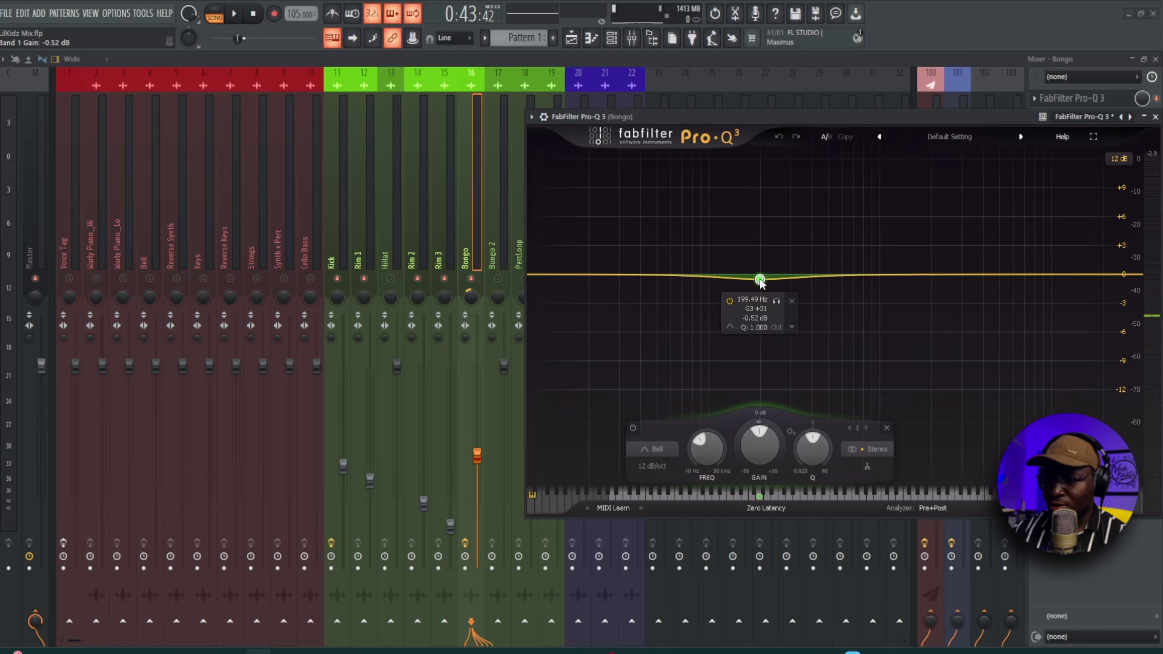
left_click(793, 327)
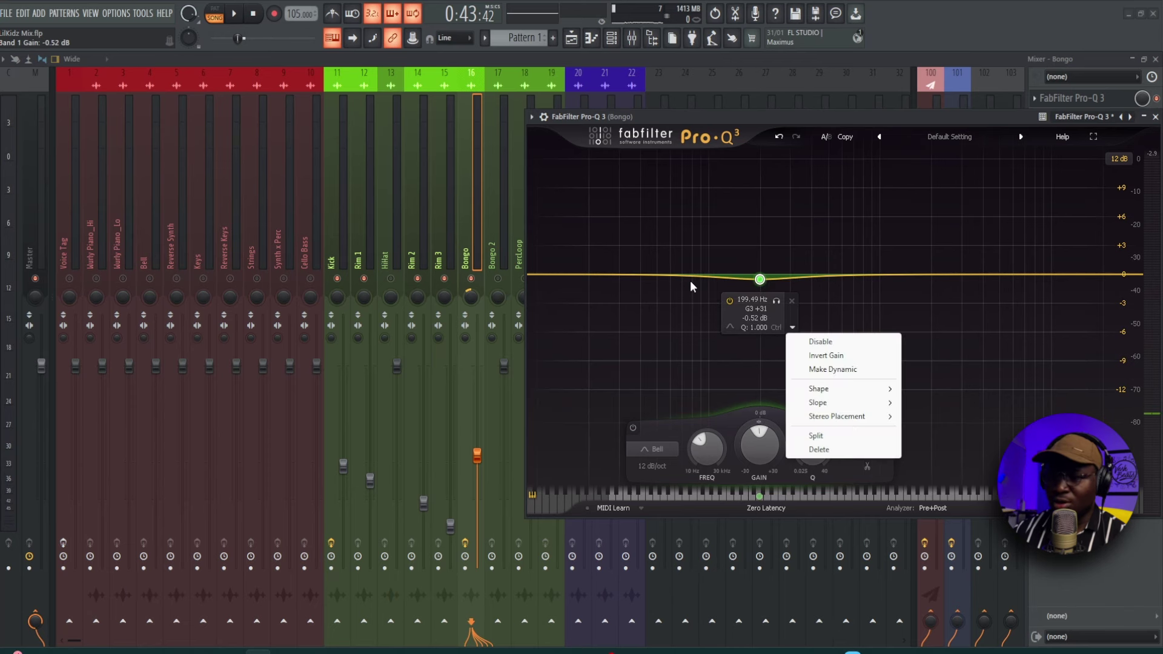
left_click(790, 302)
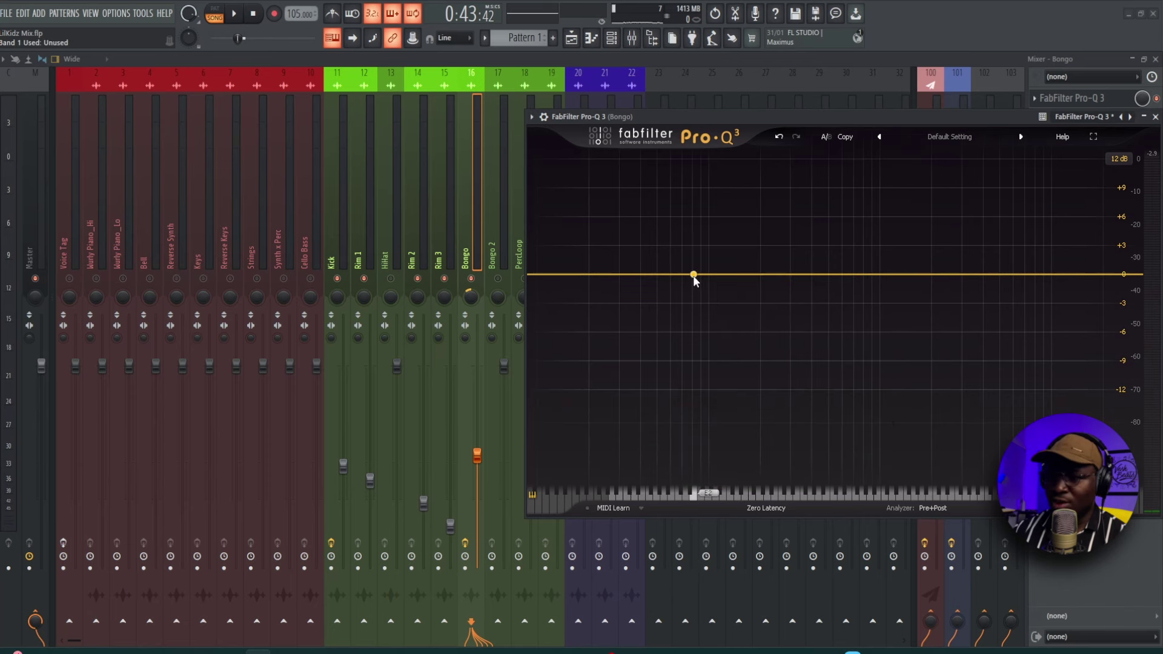
left_click_drag(693, 275, 696, 283)
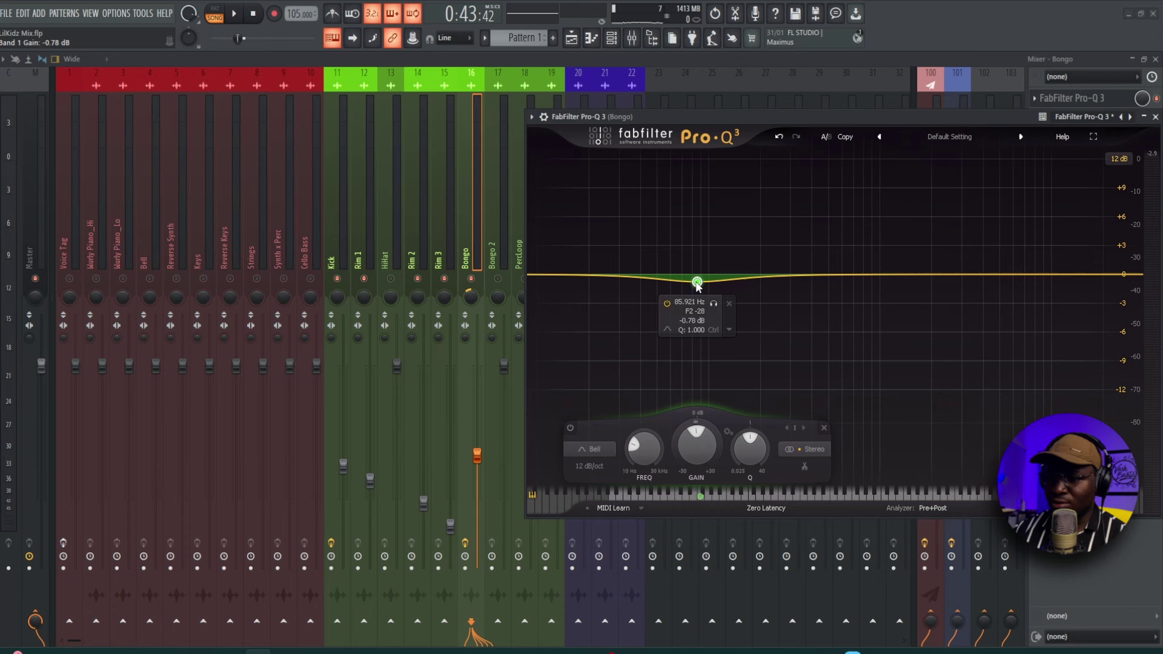
left_click(726, 329)
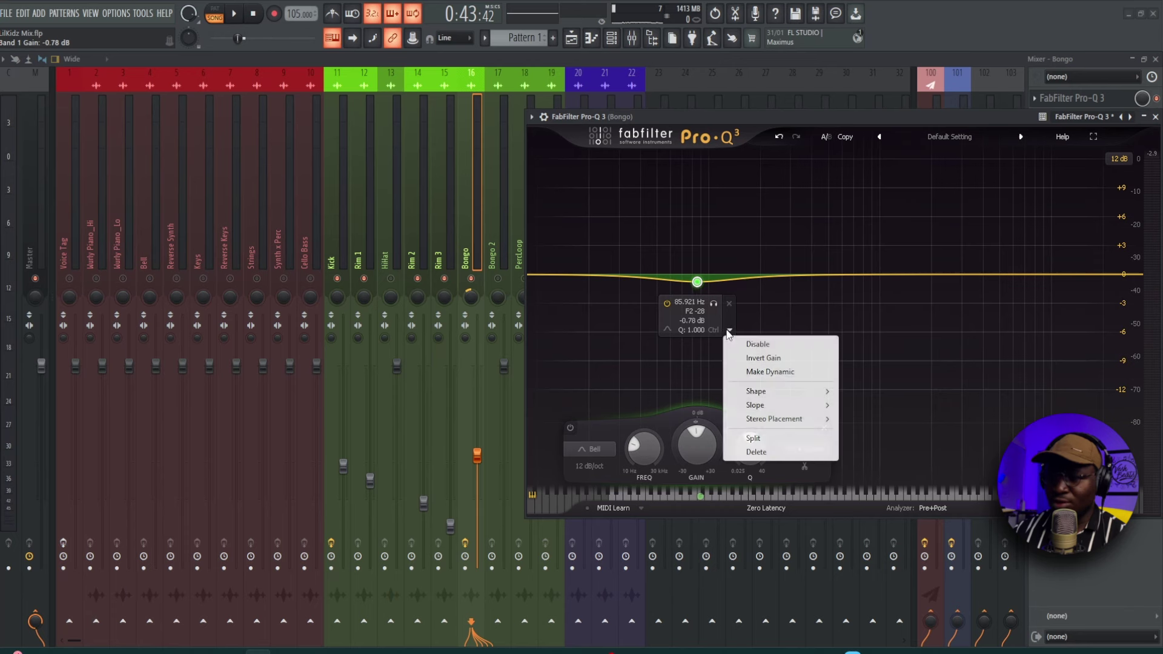
left_click(758, 344)
left_click(729, 302)
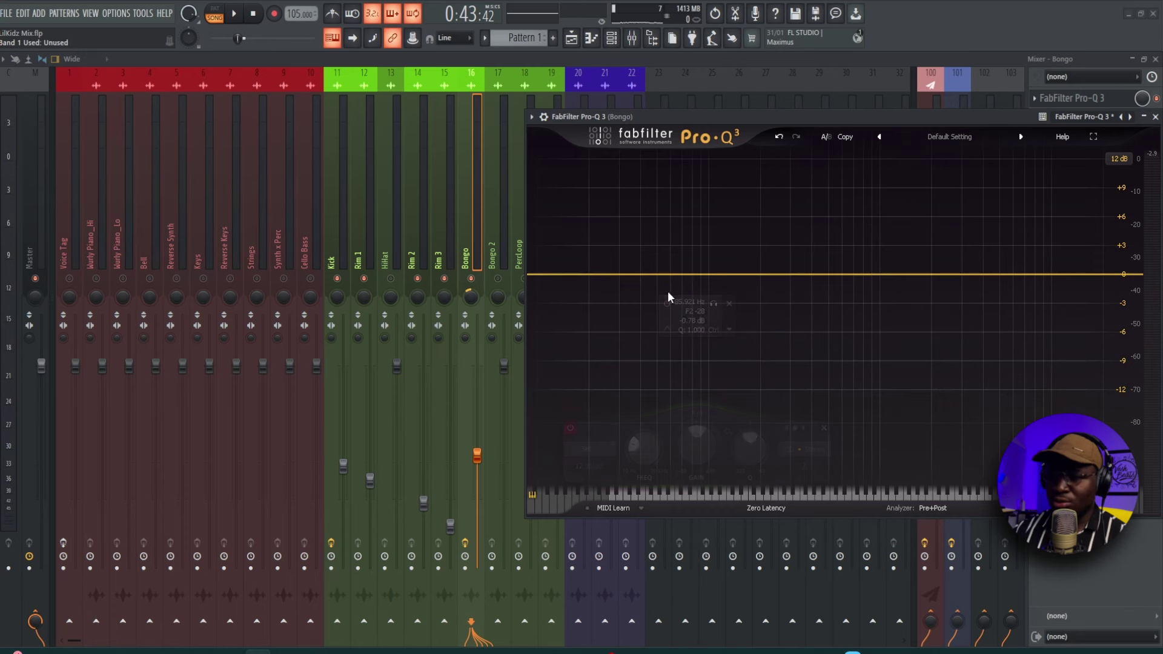
Add a 48 dB/oct low cut at about 28 Hz to the Bongo's EQ and play the section to hear it.
left_click(542, 274)
left_click_drag(542, 275, 607, 289)
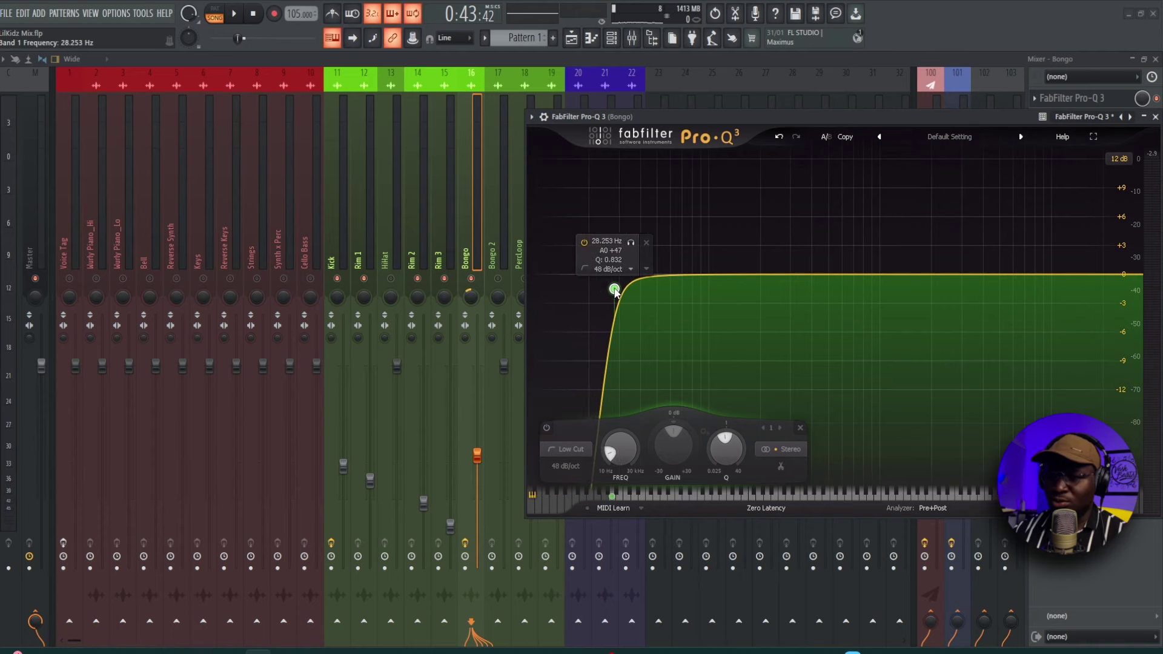
key("space")
left_click_drag(706, 118, 712, 118)
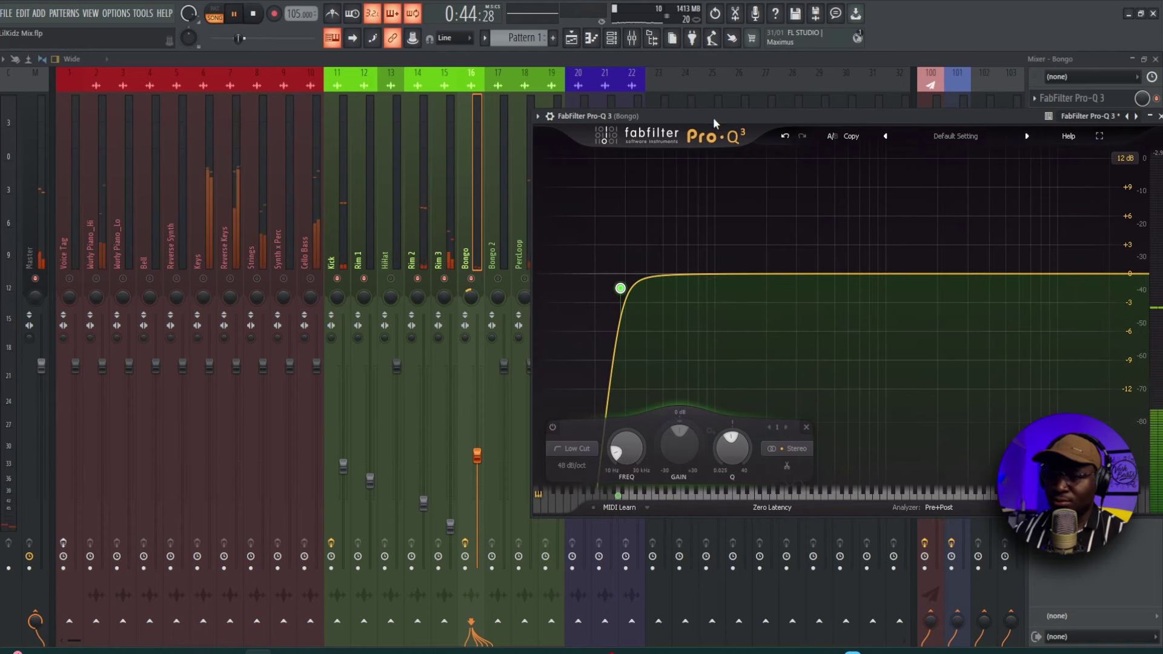
key("space")
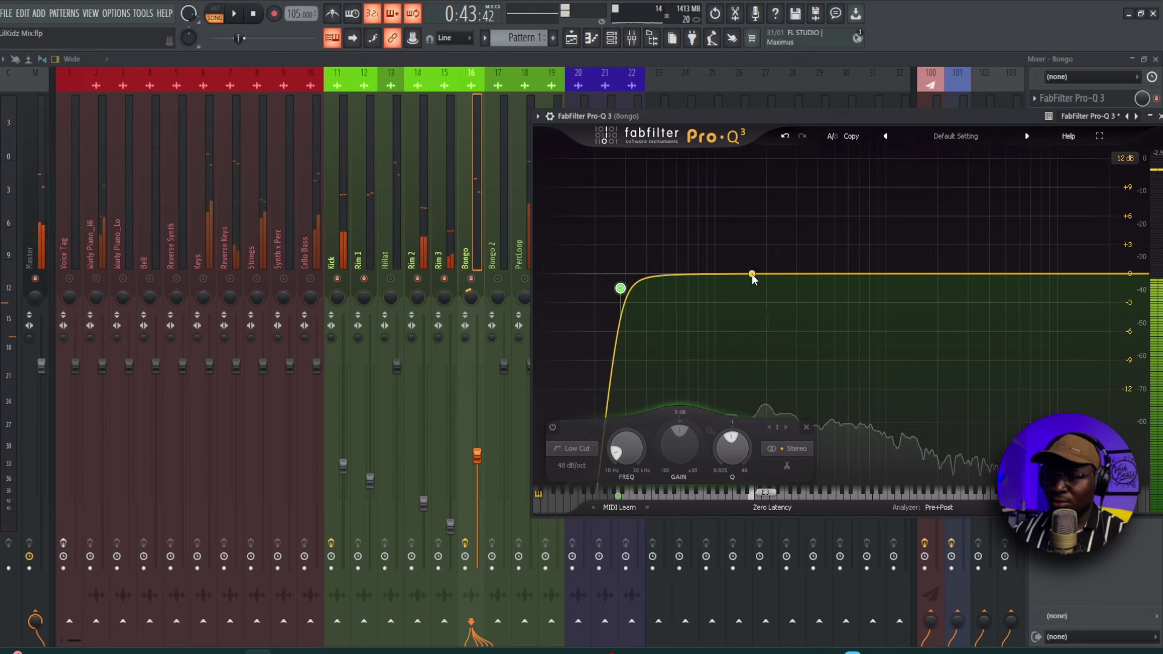
Add a bell boost of about +1.57 dB at 188.39 Hz on the Bongo and narrow its Q to 2.618.
left_click_drag(759, 274, 761, 262)
scroll(761, 263, "up", 4)
scroll(761, 260, "up", 2)
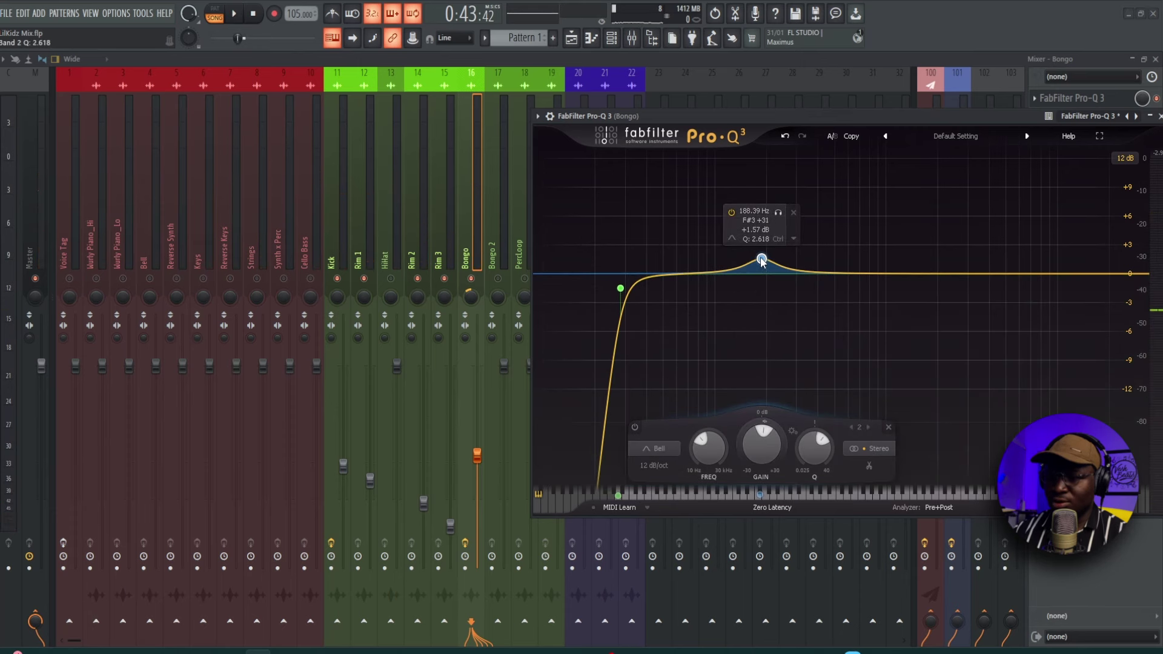
During playback, add a -2.80 dB bell cut above the Bongo's 188 Hz boost and raise that boost to +1.89 dB.
key("space")
left_click_drag(826, 274, 831, 301)
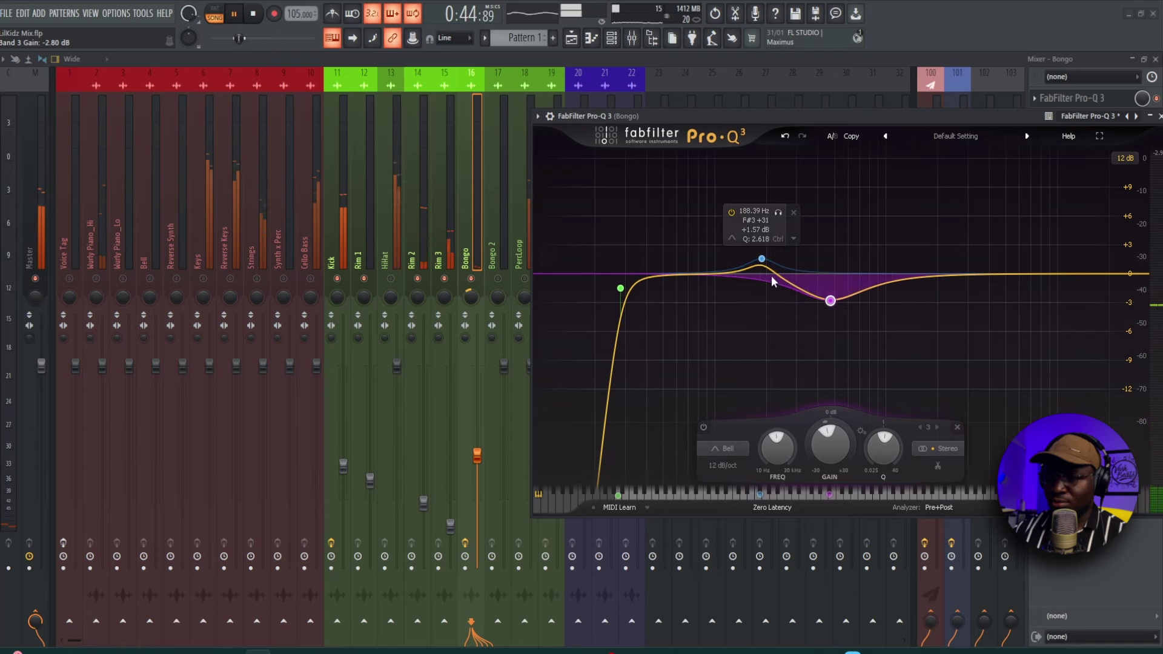
left_click_drag(763, 256, 763, 253)
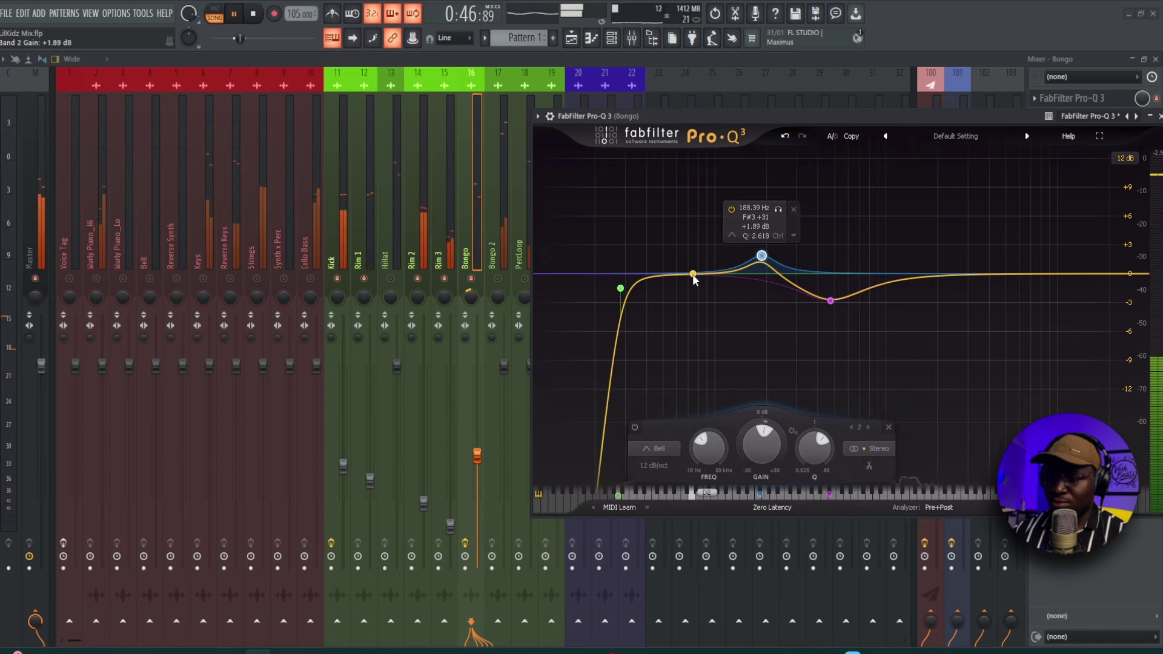
Add a small bell cut between the Bongo's low cut and its 188 Hz boost, and narrow its Q.
key("space")
left_click_drag(702, 272, 677, 290)
scroll(711, 268, "up", 4)
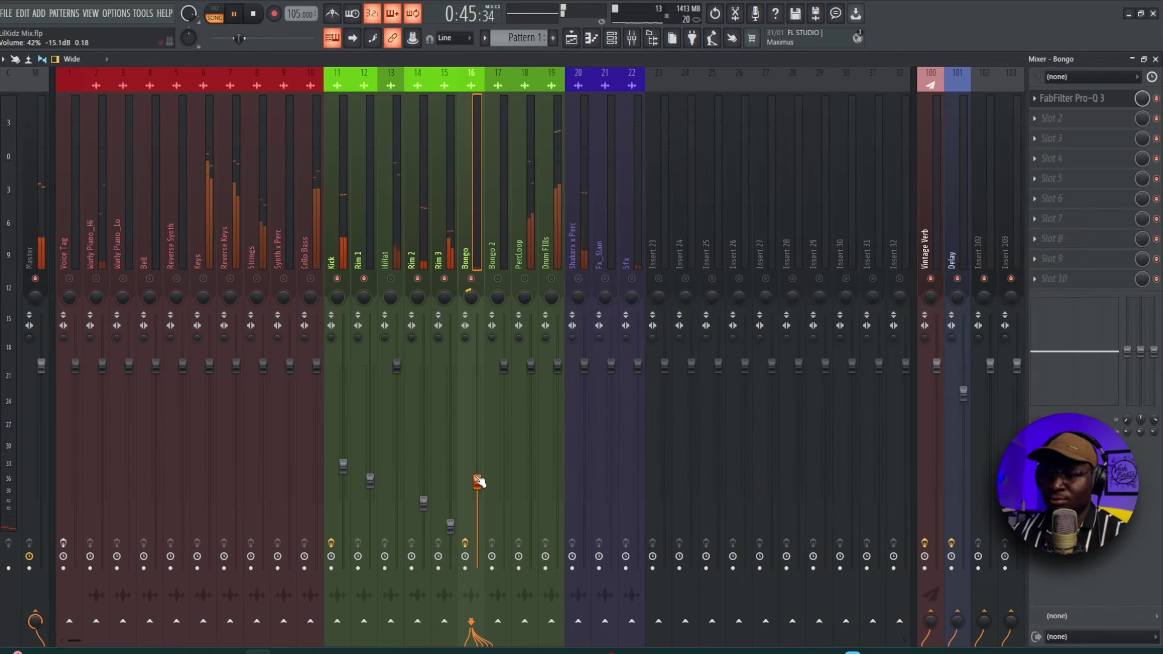
Lower the Bongo's fader slightly and play the section to compare the Bongo with and without its effects.
left_click_drag(478, 481, 478, 489)
key("space")
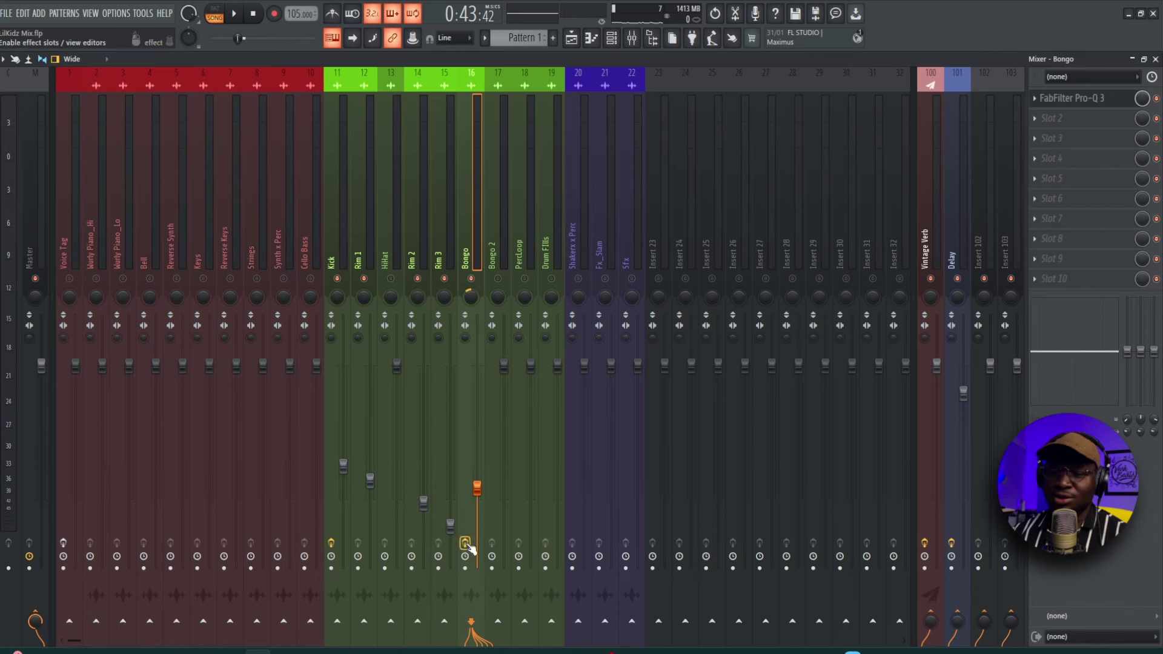
key("space")
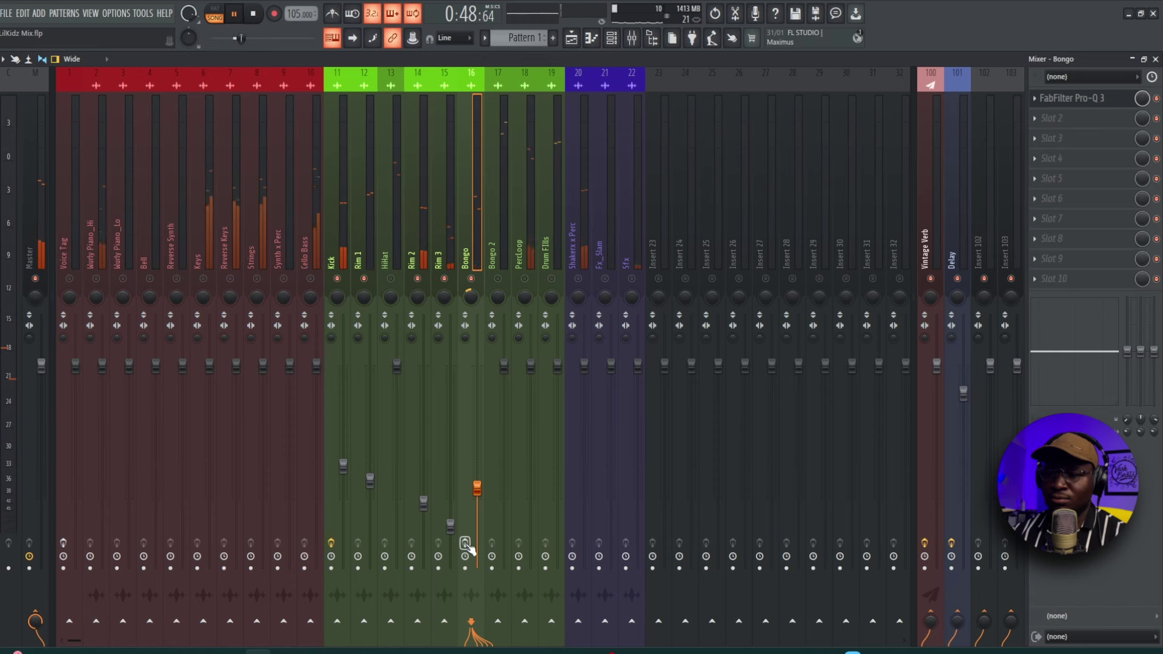
key("space")
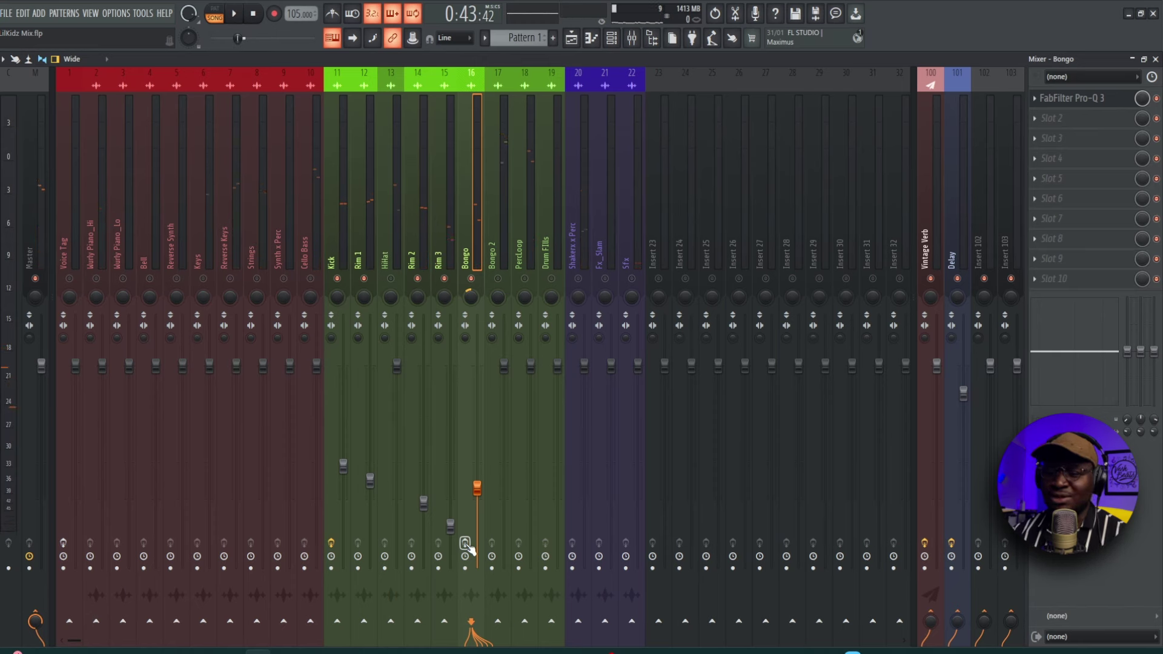
key("space")
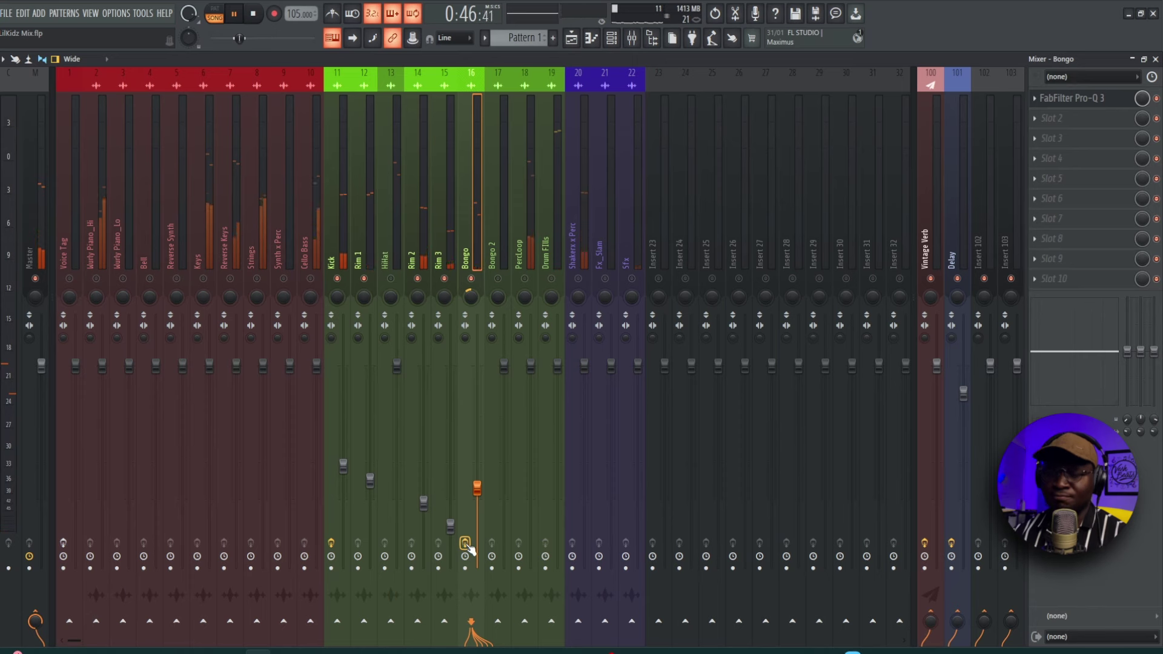
key("space")
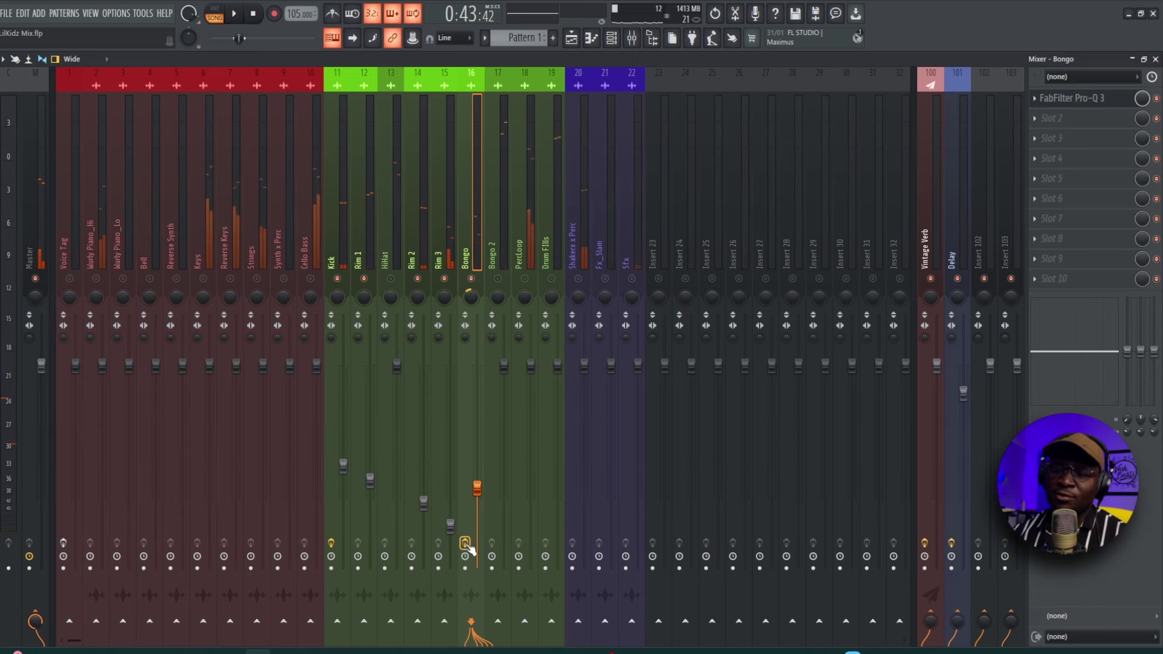
Unmute Bongo 2, lower its fader to slightly below the Bongo's during playback, and pan it slightly off centre.
left_click(502, 235)
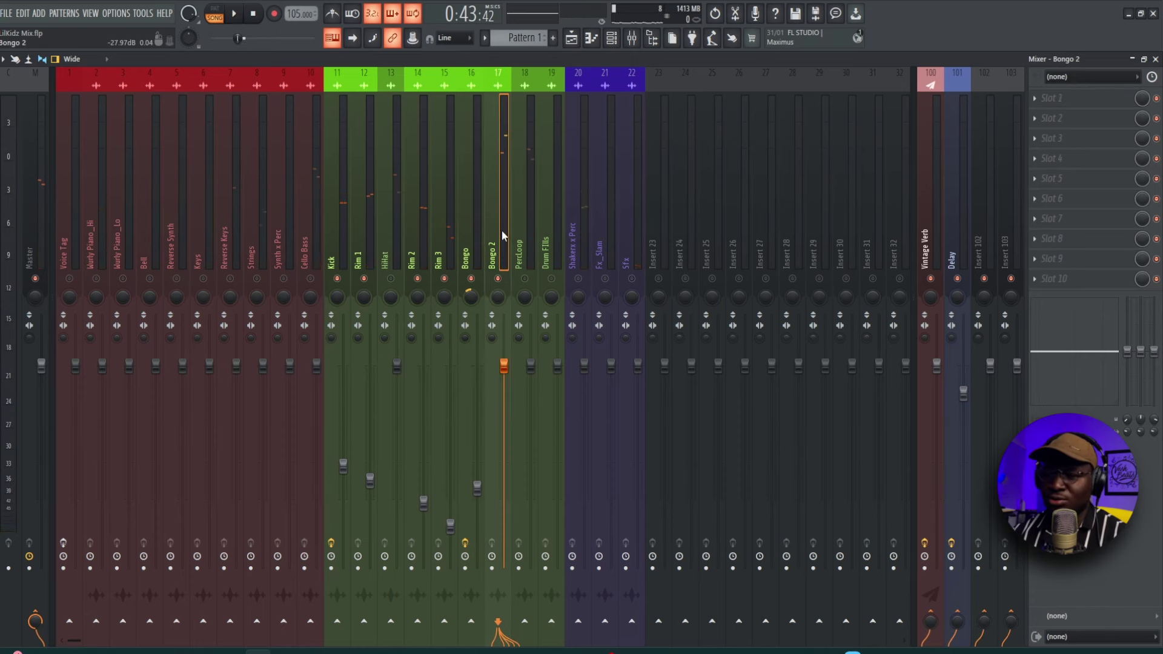
key("space")
left_click_drag(507, 437, 508, 515)
left_click_drag(504, 296, 501, 294)
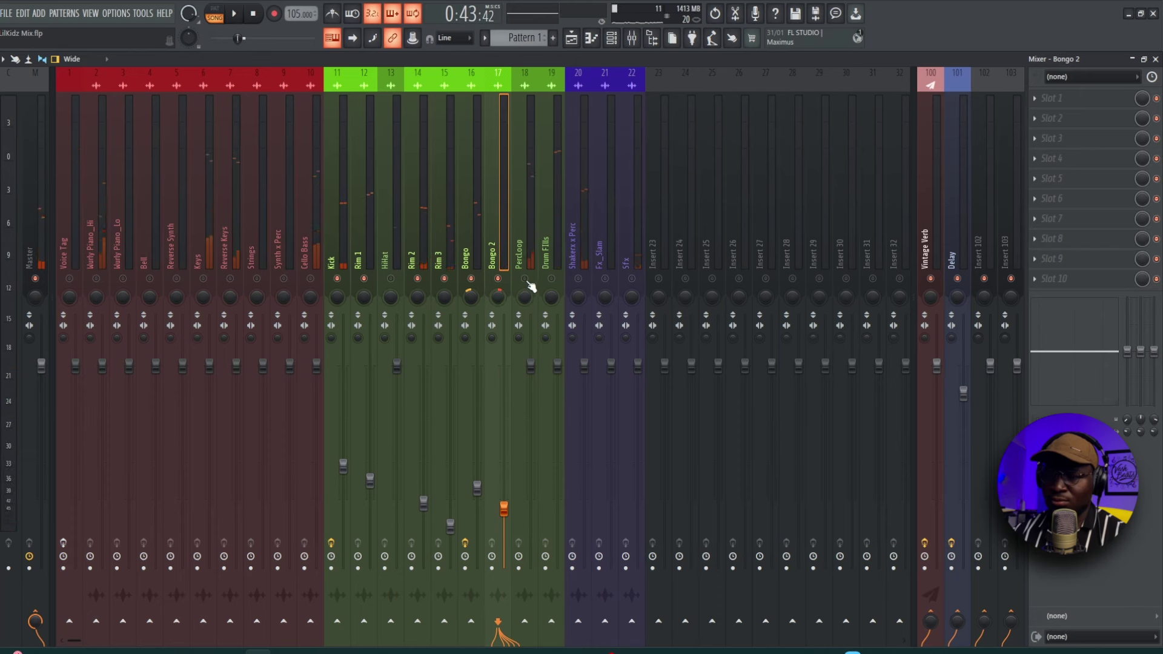
Unmute PercLoop and lower its fader to about 20% (-24.1 dB) while playing the section.
left_click(526, 252)
left_click_drag(531, 444, 531, 518)
key("space")
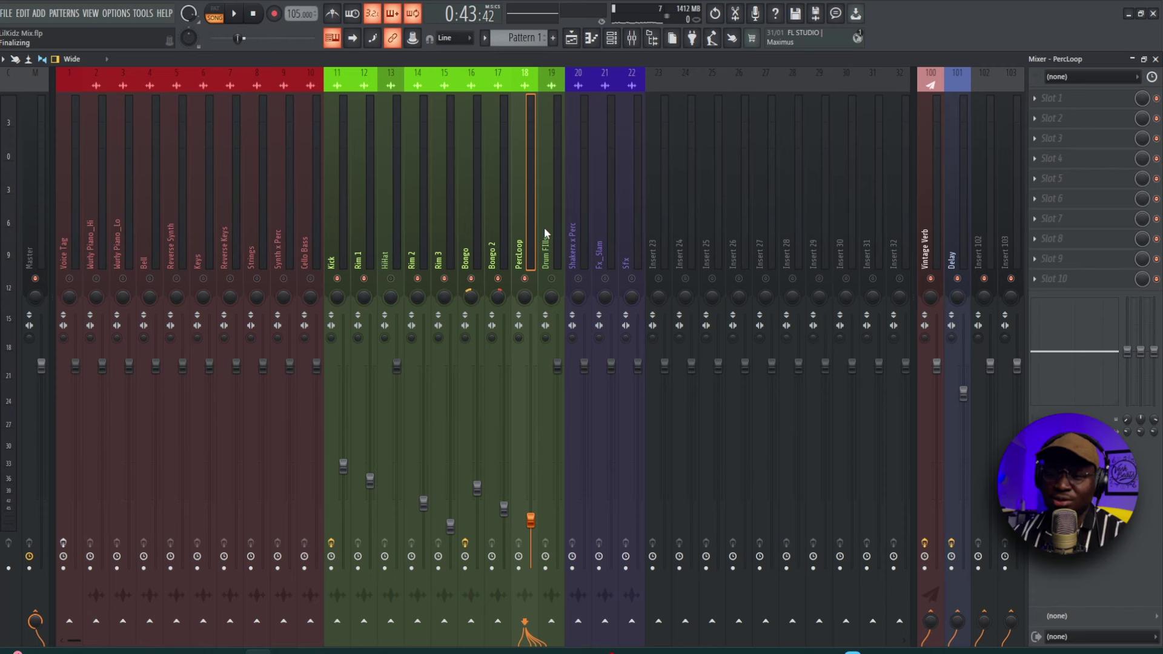
key("space")
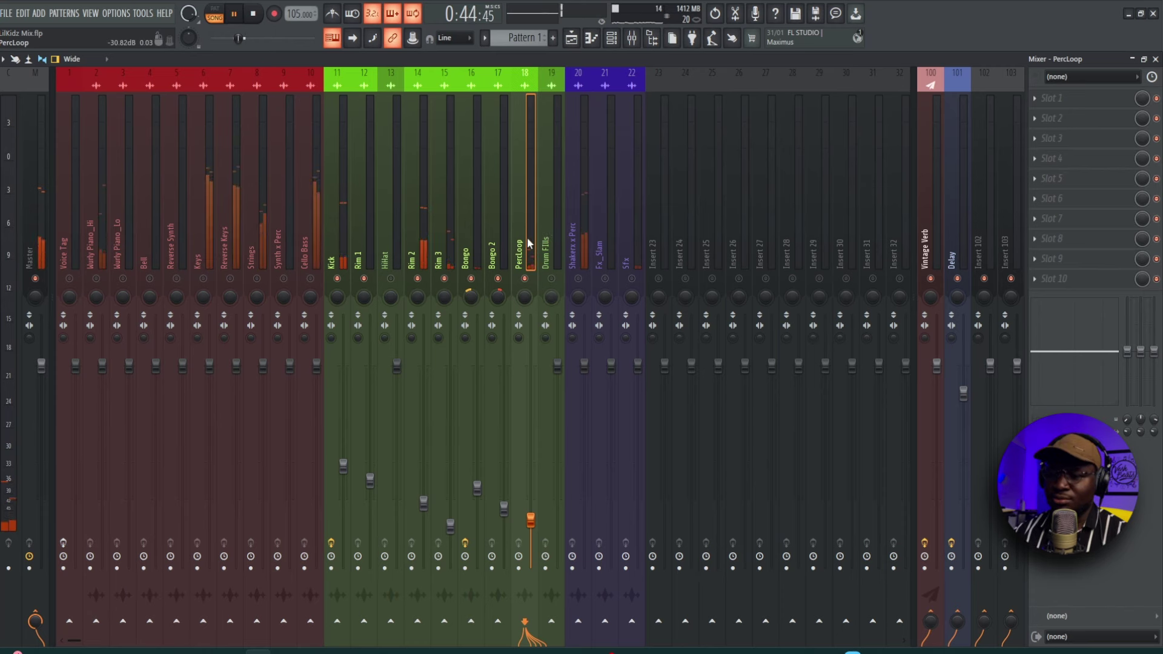
left_click_drag(530, 520, 530, 530)
key("space")
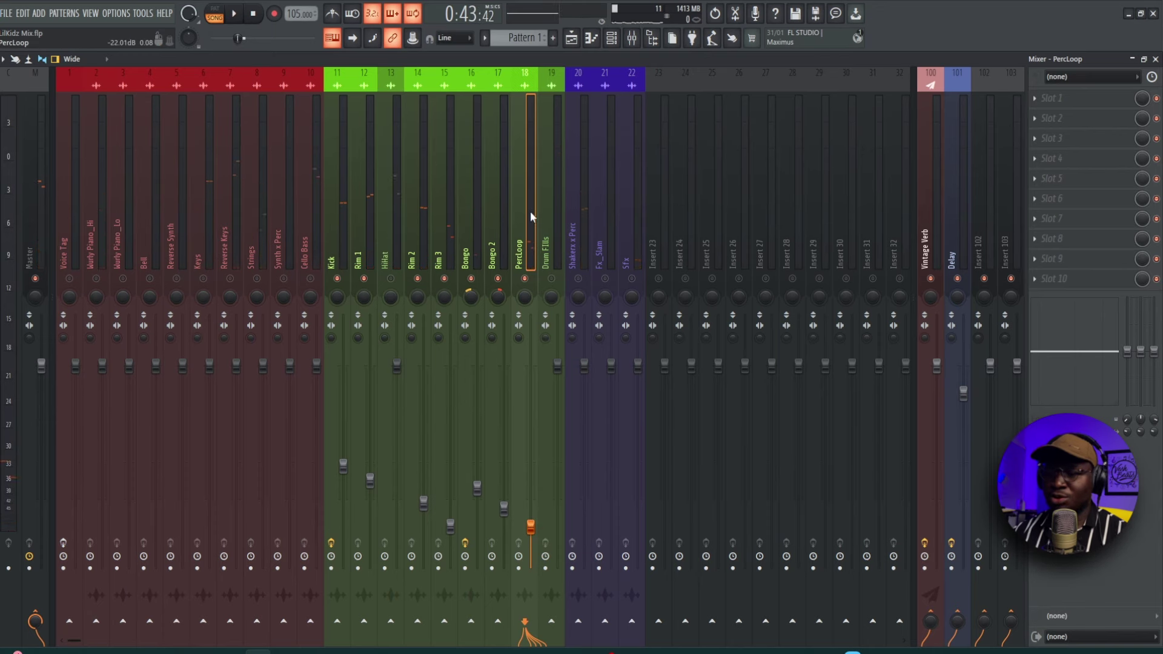
Load Fruity Stereo Enhancer in PercLoop's first effect slot and fine-tune the track's fader during playback.
left_click(1076, 89)
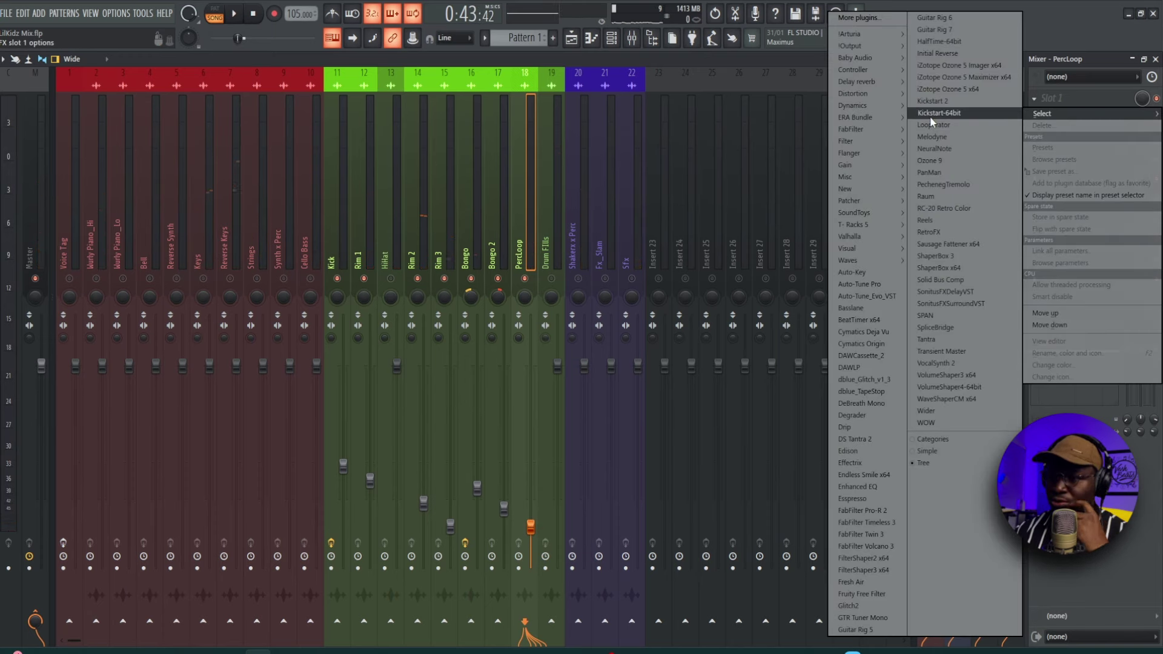
mouse_move(863, 61)
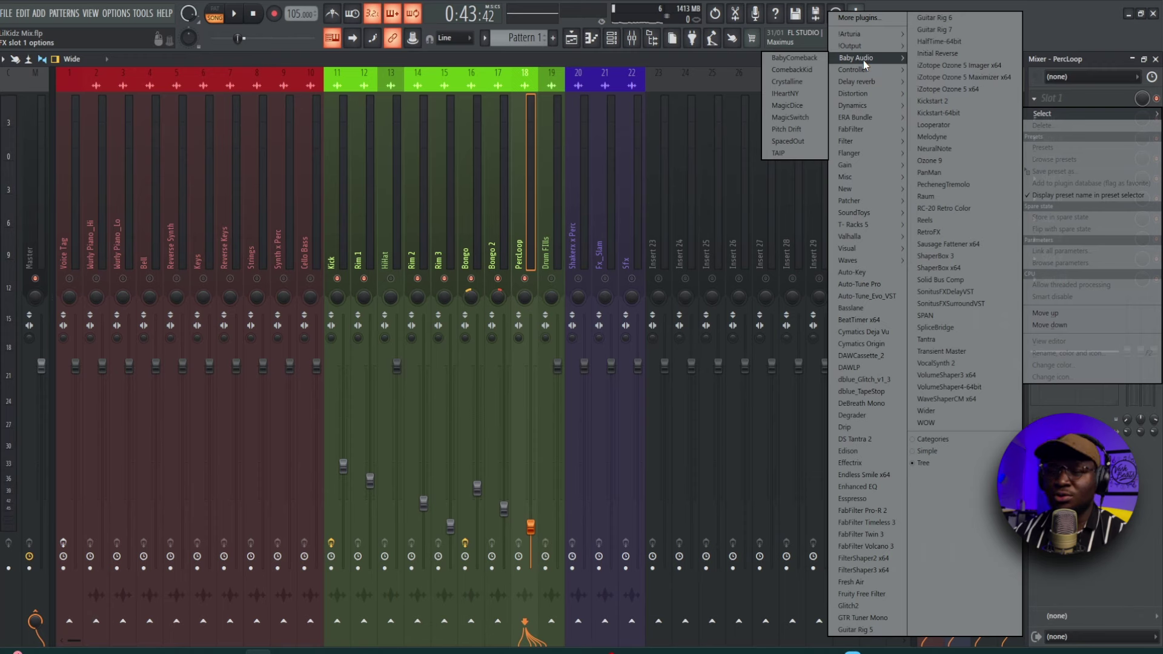
mouse_move(850, 162)
left_click(811, 218)
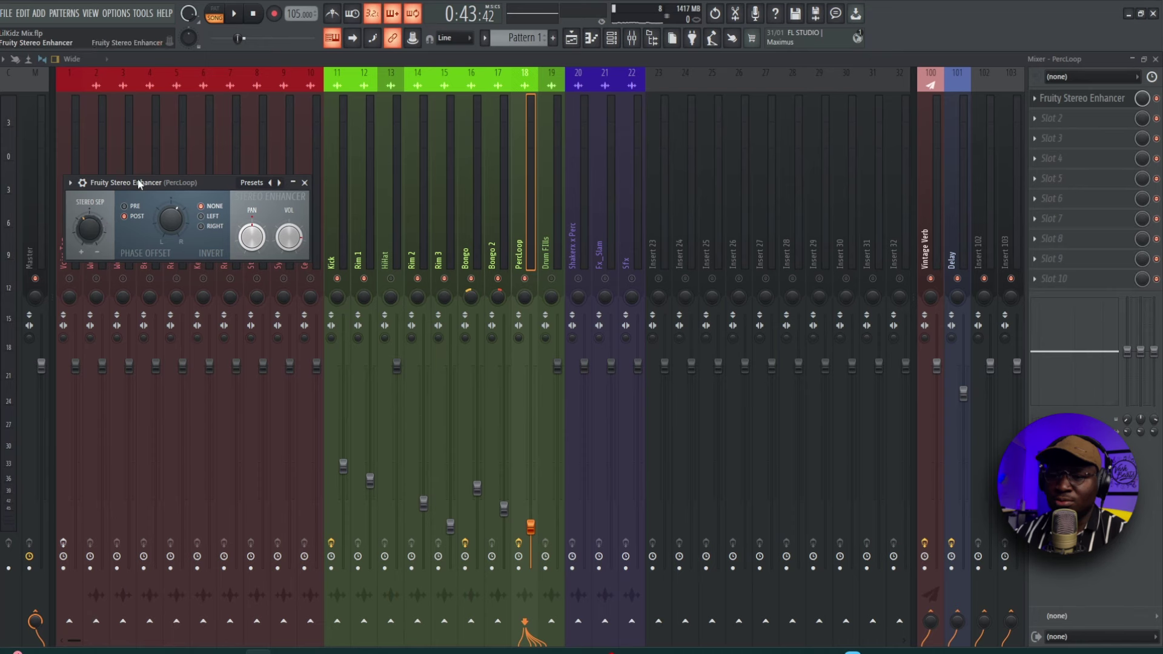
left_click_drag(139, 183, 162, 184)
key("space")
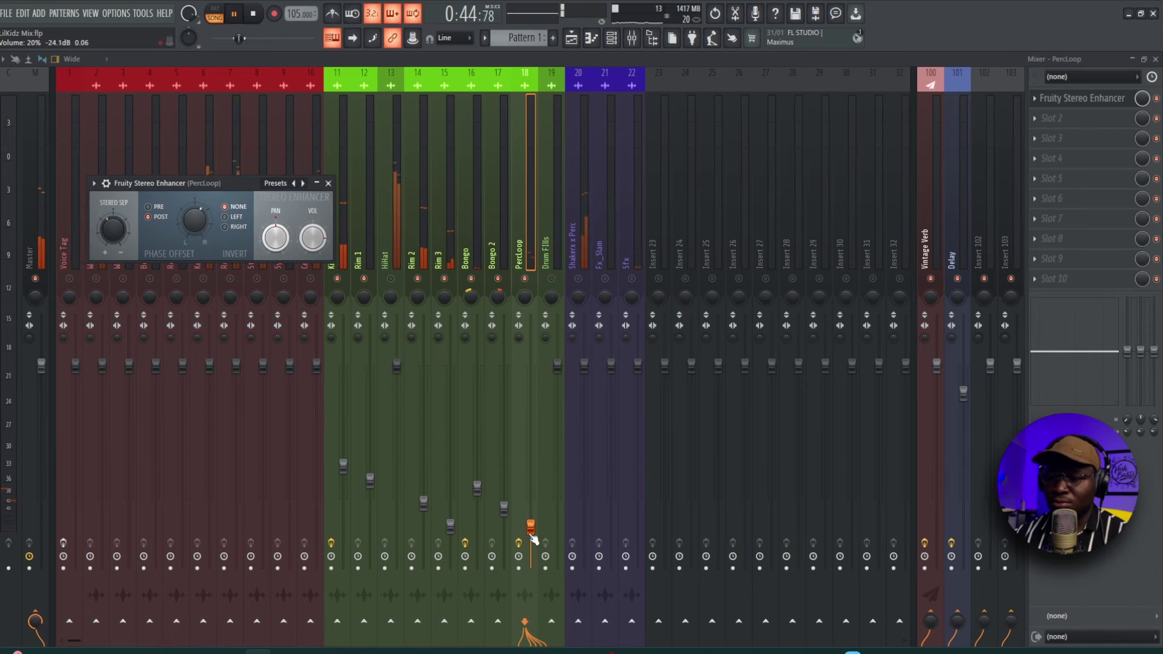
left_click_drag(531, 535, 531, 538)
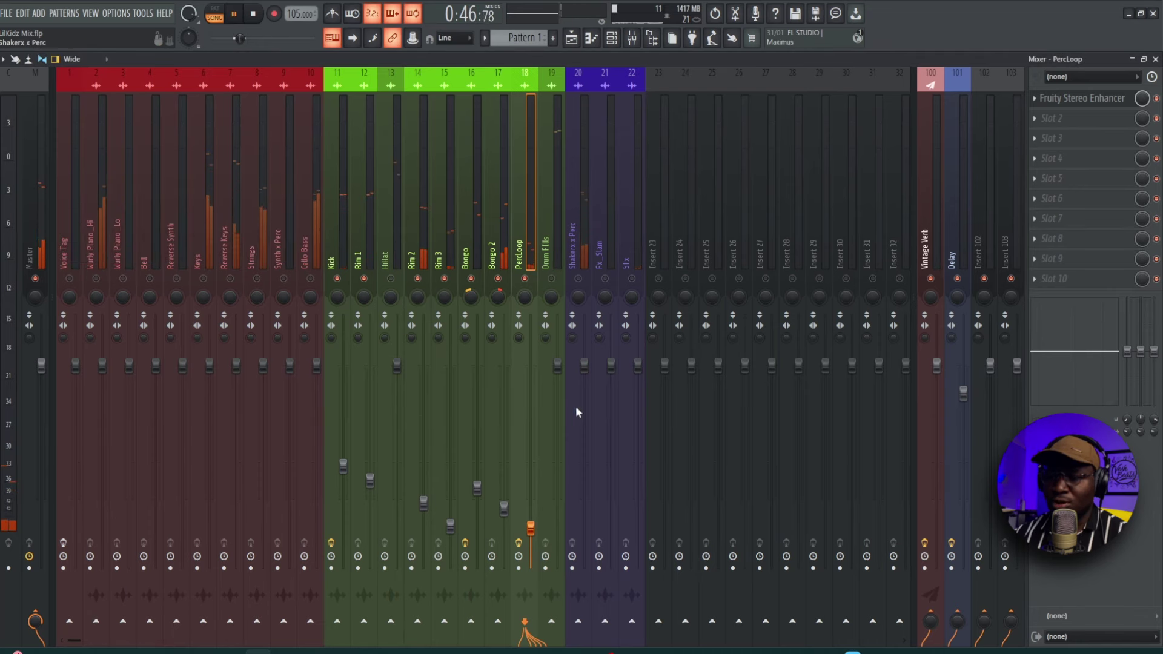
key("space")
Unmute Shakers x Perc, lower its fader to about PercLoop's level, and lower the Kick's fader slightly to match Rim 1.
left_click(582, 281)
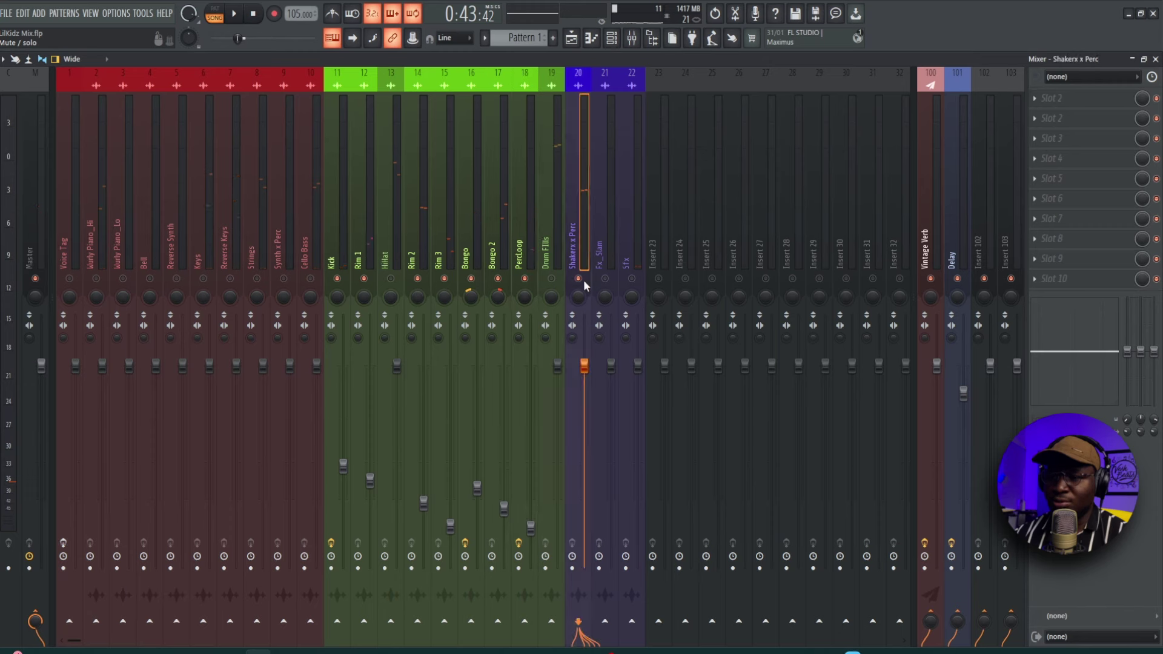
key("space")
left_click_drag(583, 366, 584, 524)
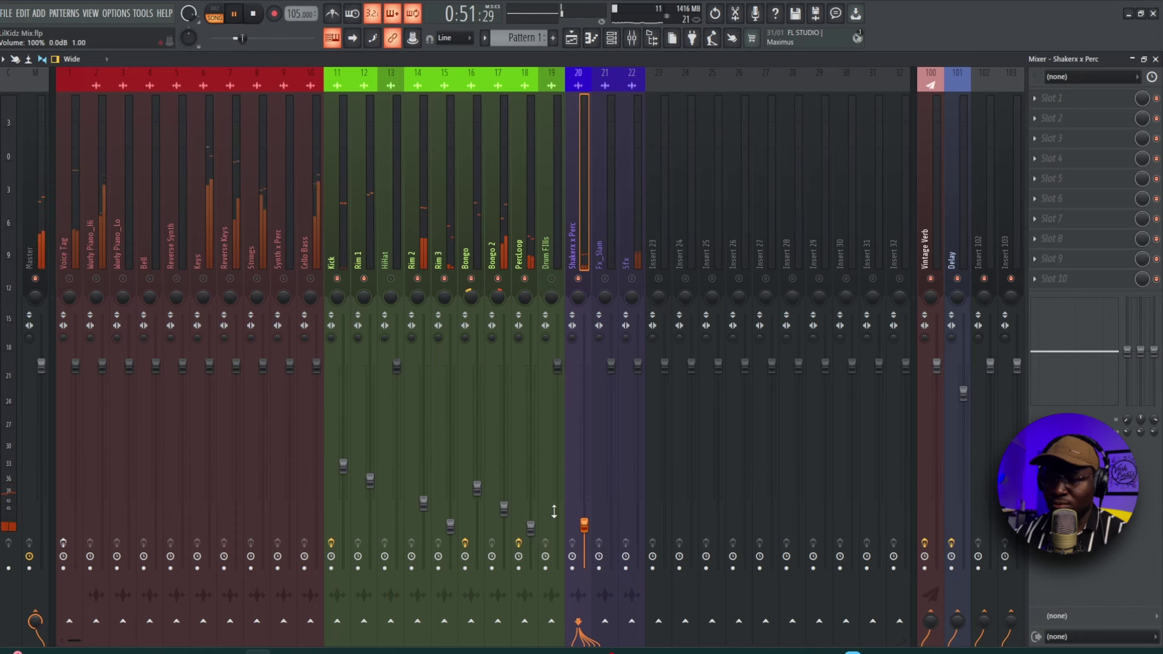
left_click_drag(343, 468, 343, 480)
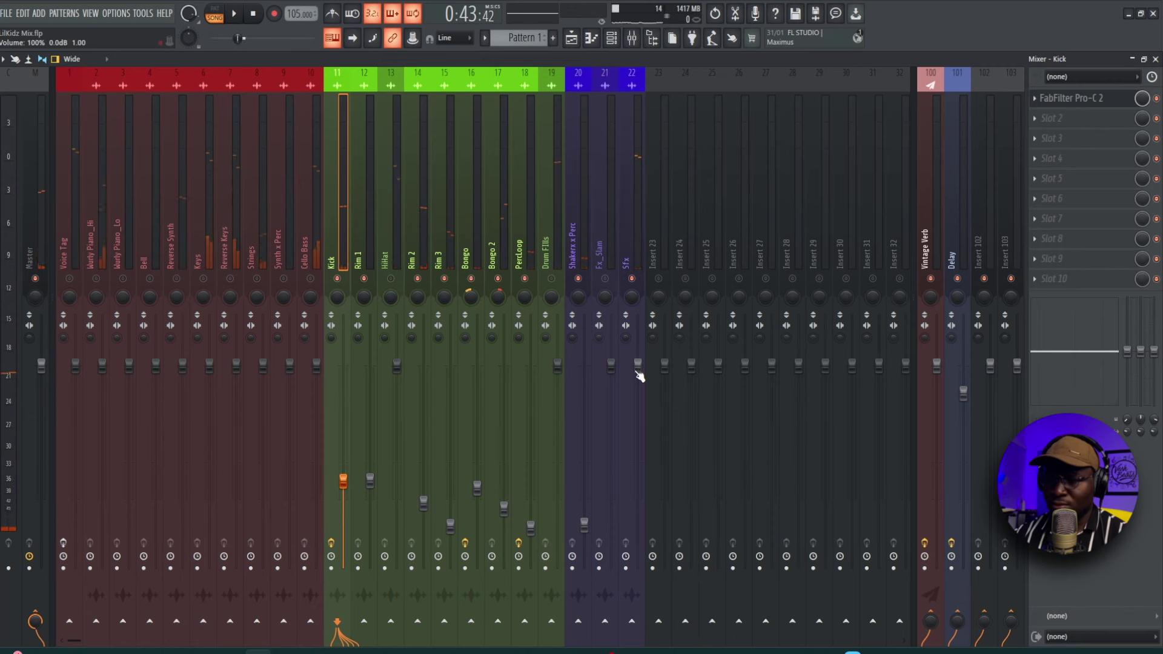
Play from the start of the chorus and lower the Sfx fader to about 29% (-20.1 dB).
key("space")
left_click_drag(637, 364, 638, 386)
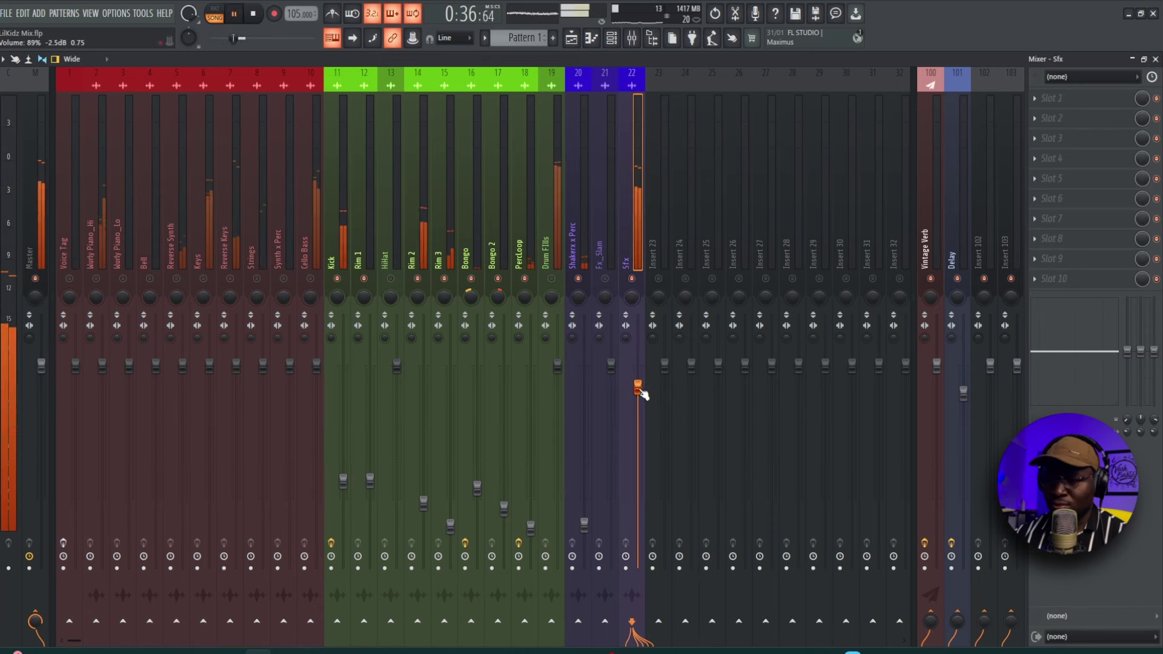
left_click_drag(638, 386, 638, 492)
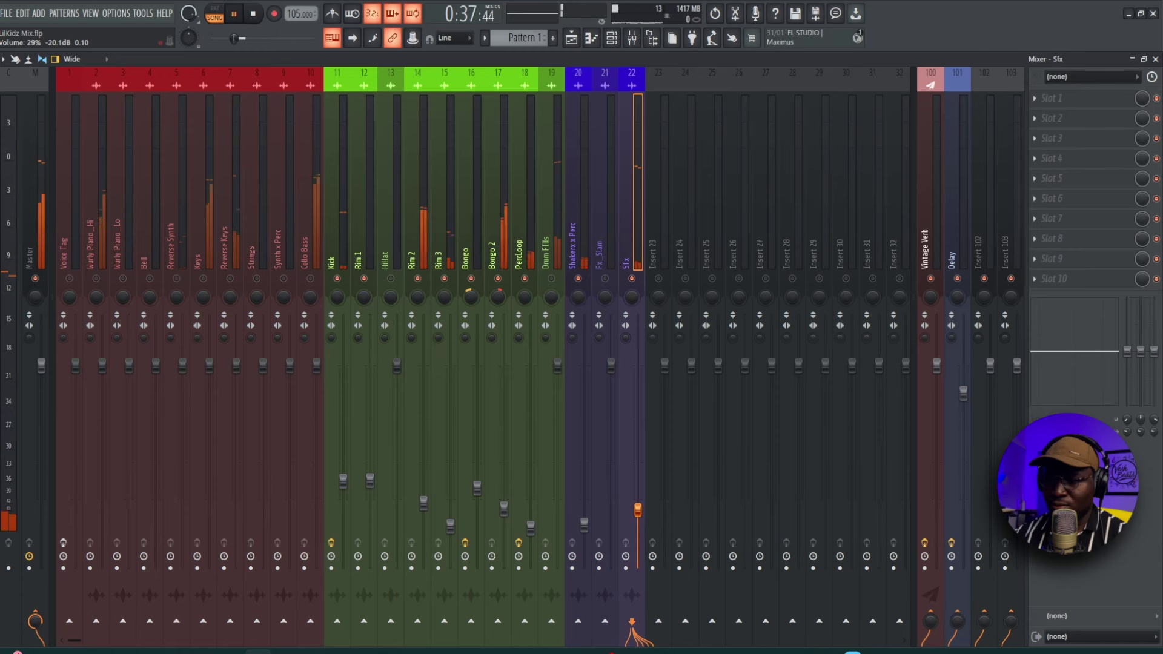
key("space")
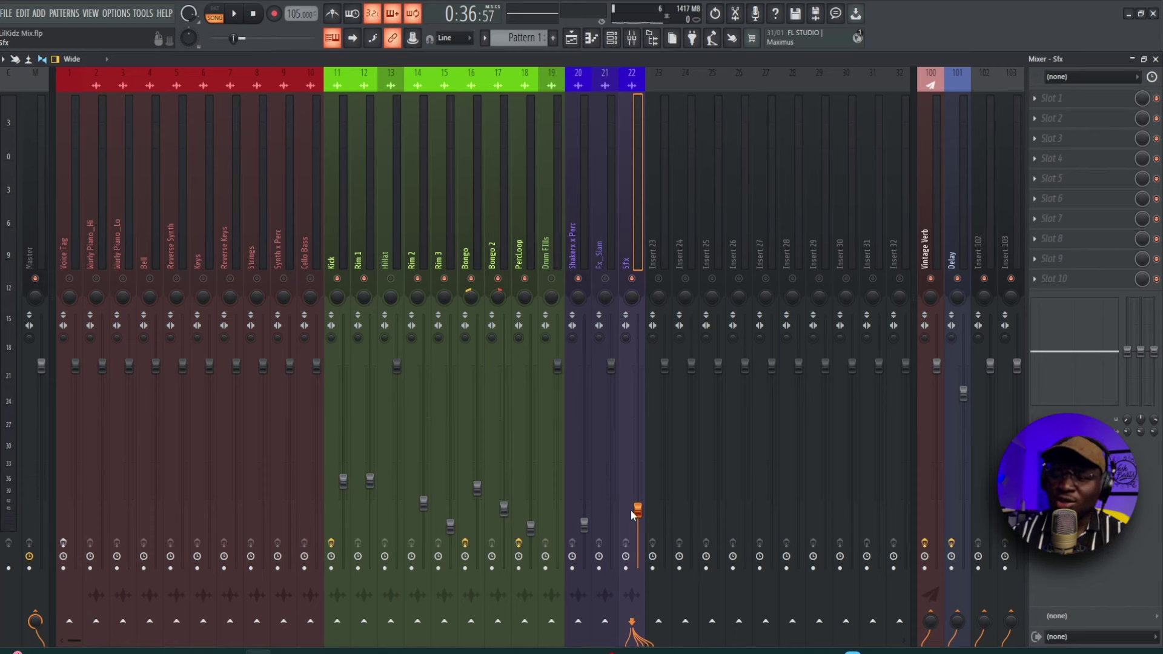
Unmute the drum fills track and lower its fader to about 22% (-23.1 dB) against the chorus.
key("space")
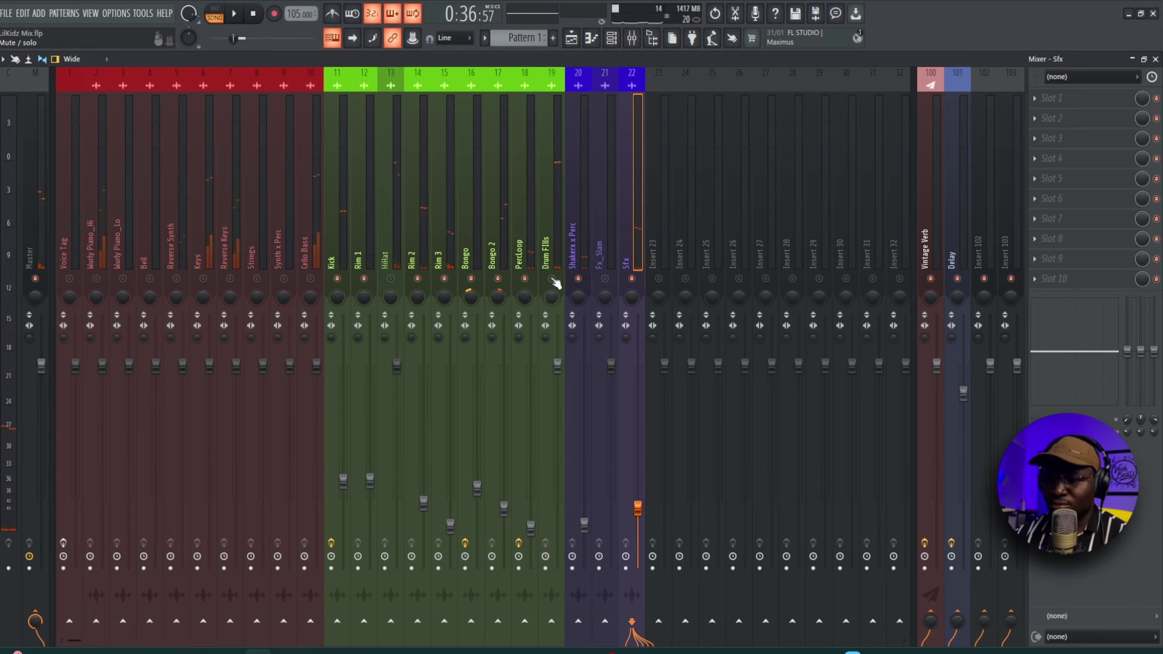
left_click_drag(553, 350, 558, 524)
key("space")
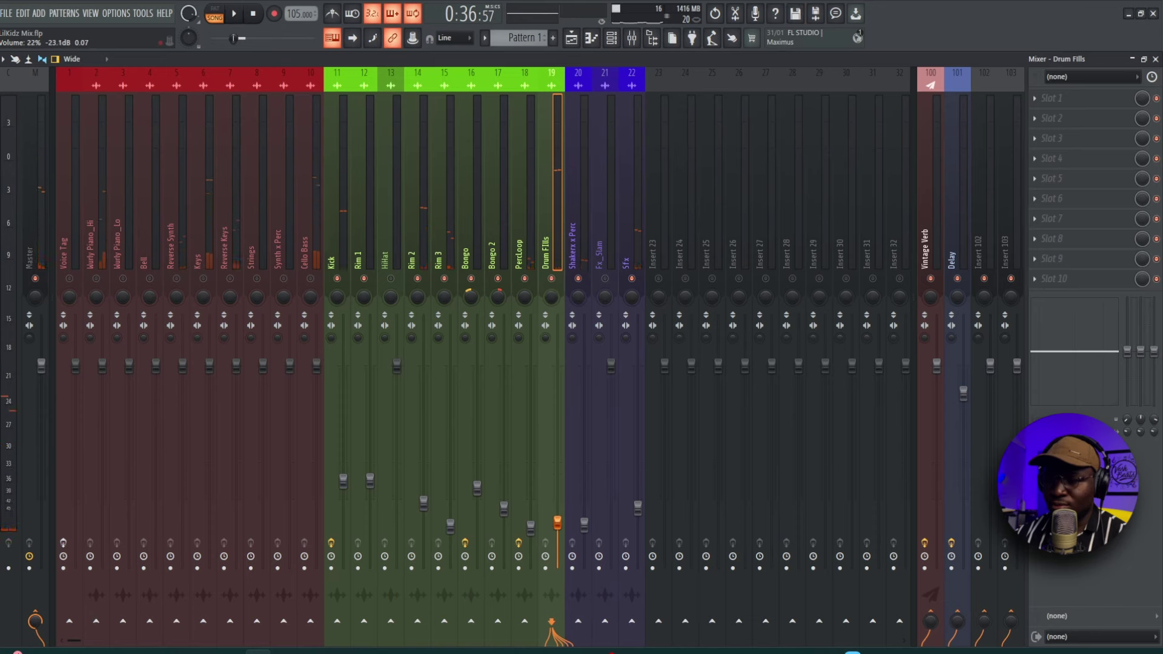
Show the playlist and play the Chorus region from its start and from about bar 20 to check the drums.
left_click(575, 39)
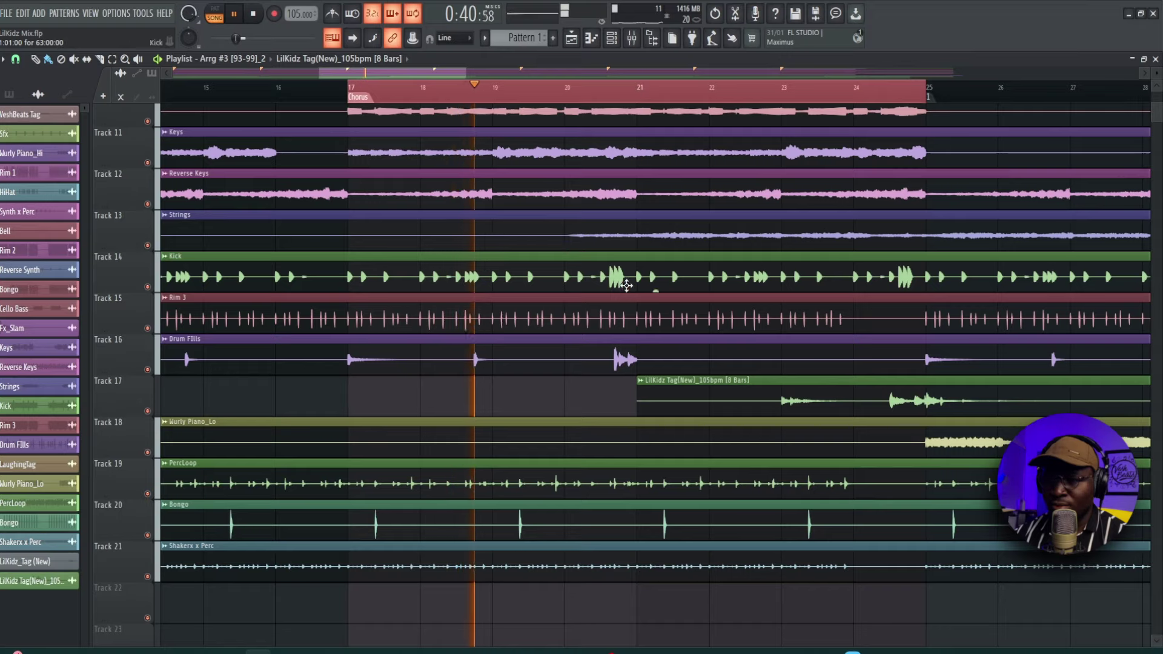
scroll(627, 321, "up", 3)
key("space")
scroll(628, 321, "down", 3)
key("space")
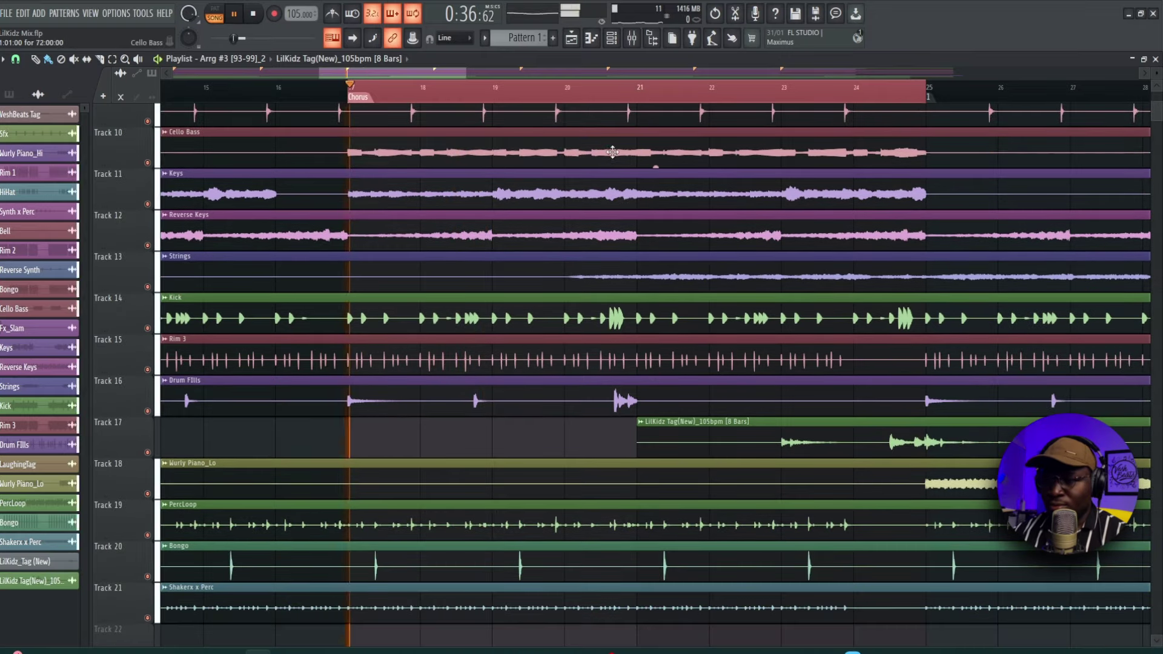
left_click(594, 93)
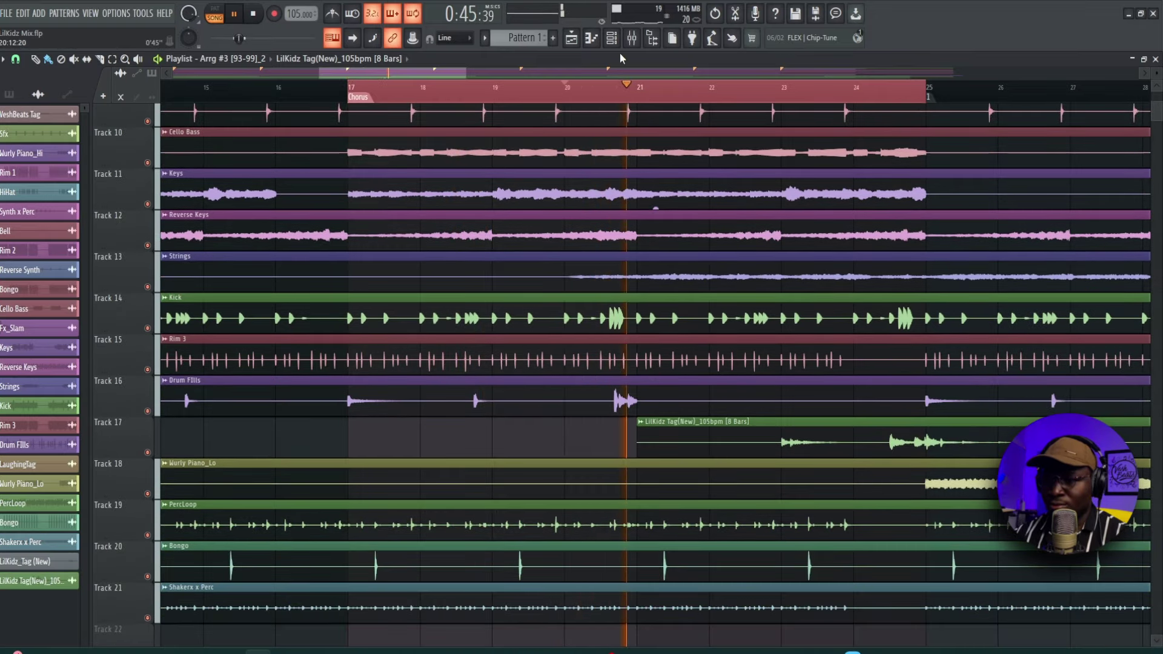
key("space")
key("space")
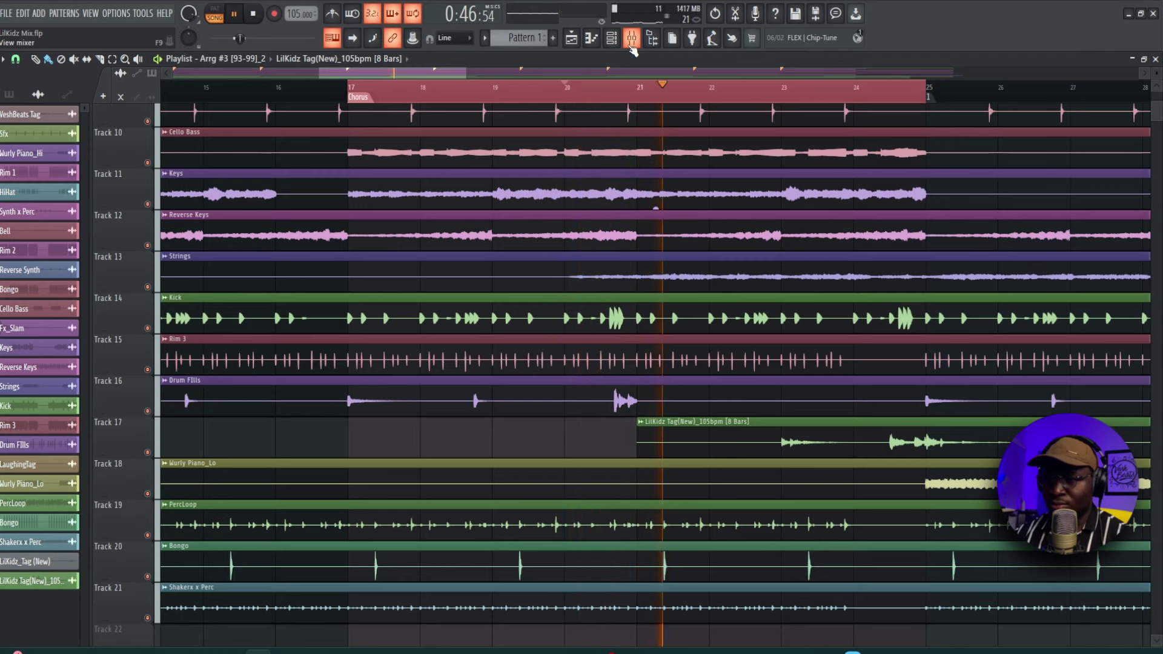
Return to the mixer, unmute the HiHat and lower its fader to about the drum fills' level during playback.
left_click(630, 39)
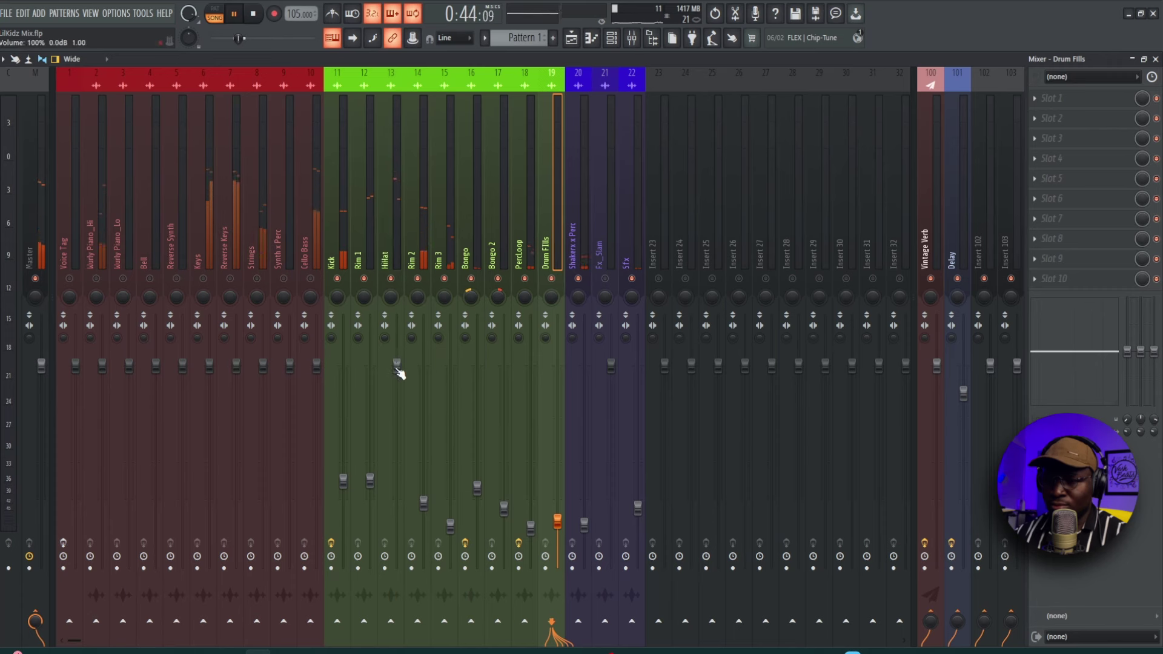
left_click_drag(396, 365, 397, 520)
key("space")
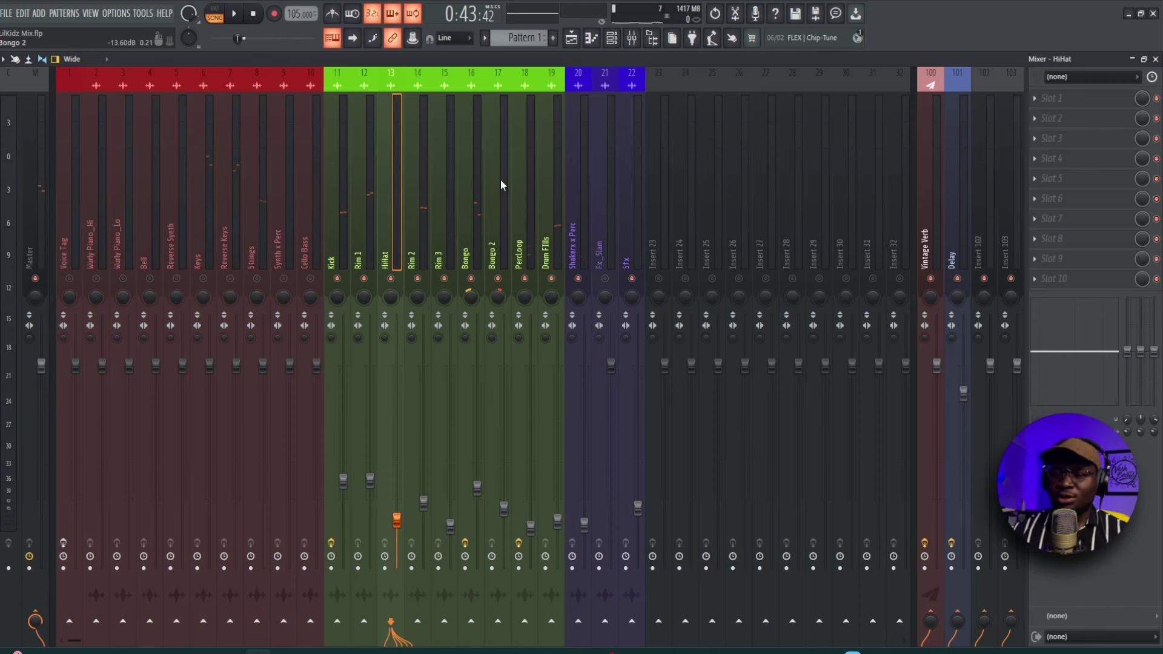
Inspect the Vintage Verb and Delay send tracks and save the project.
left_click(930, 172)
left_click(962, 167)
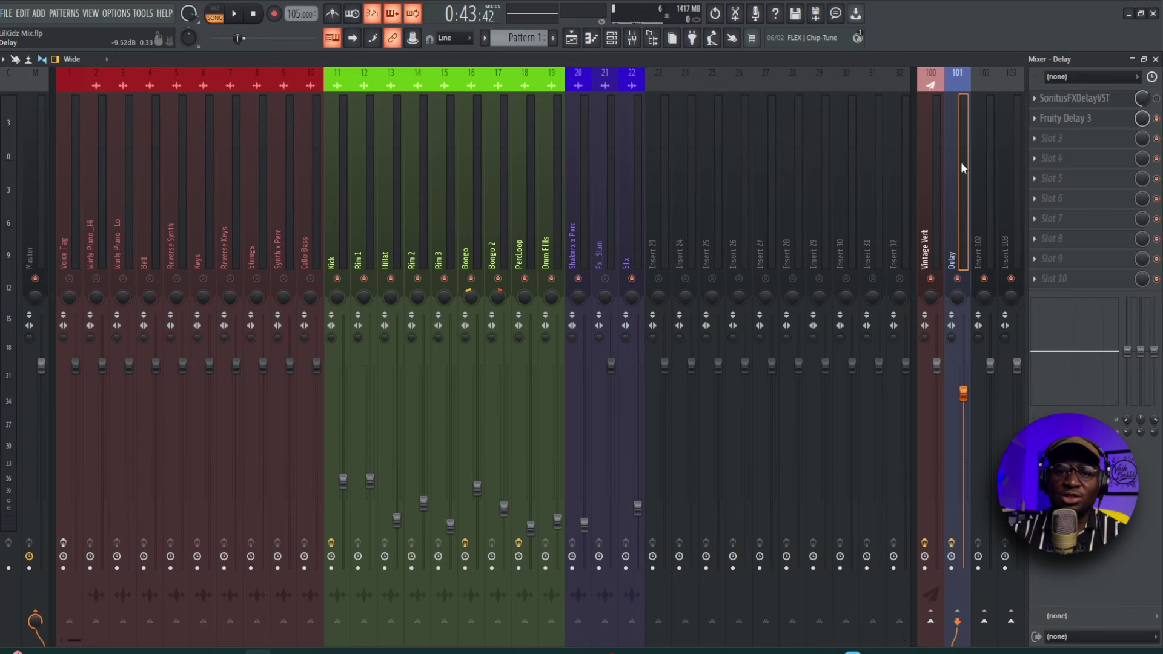
key("ctrl+s")
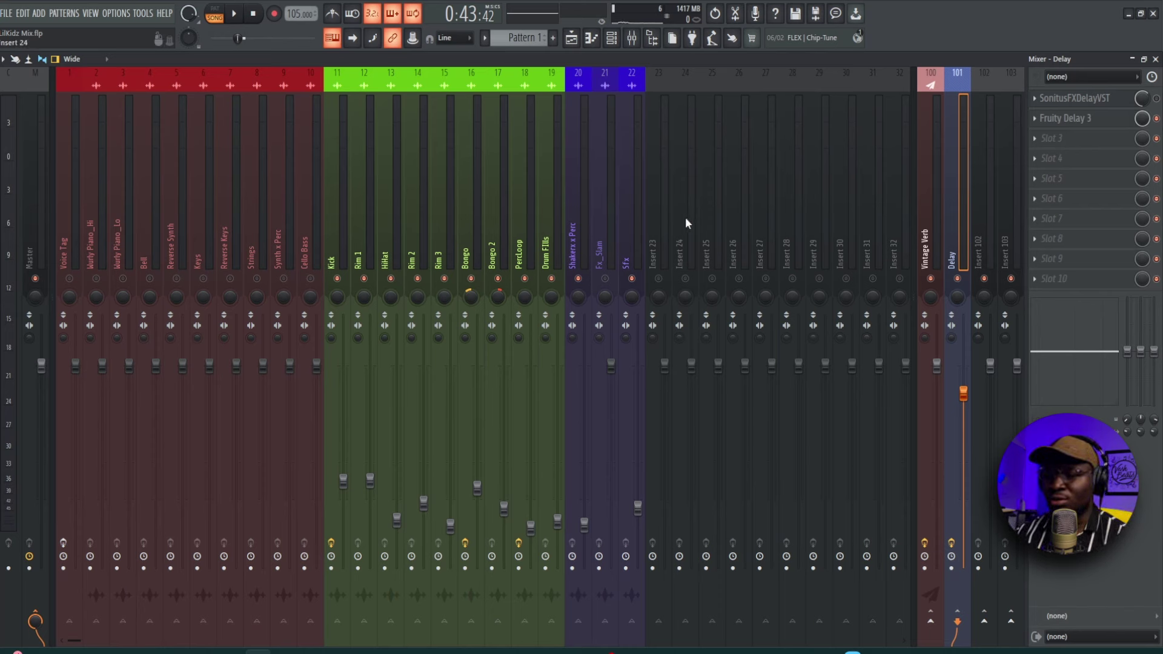
Send the HiHat to Vintage Verb at about 18% (-25.3 dB) and play the section to hear it.
left_click(391, 255)
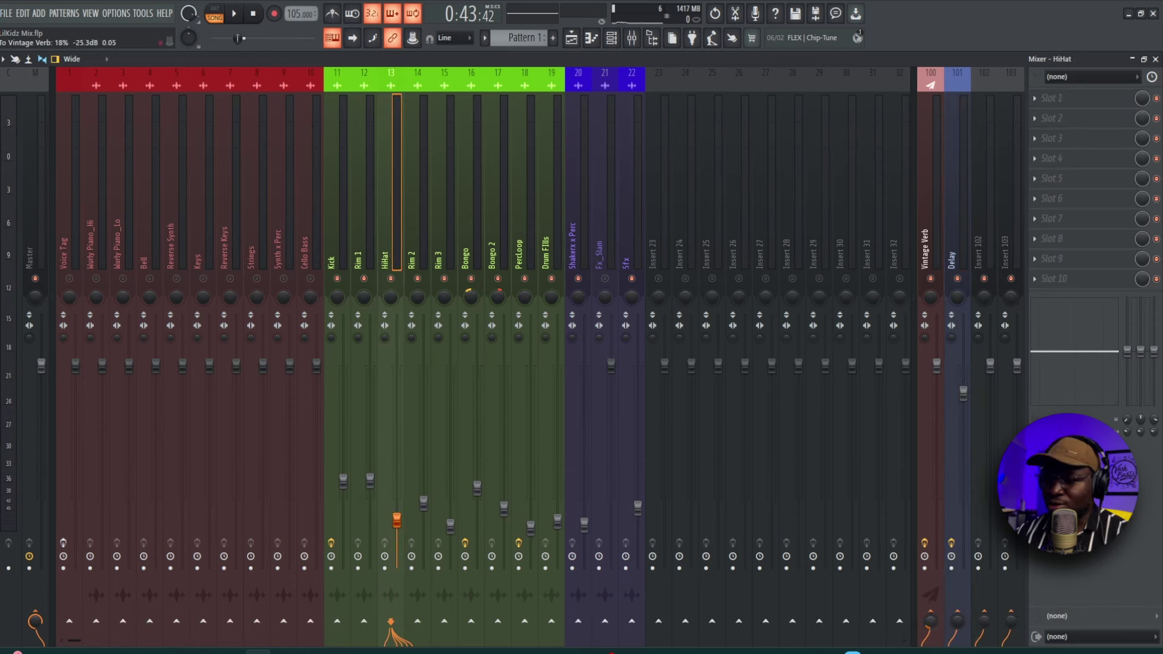
key("space")
left_click_drag(931, 621, 930, 619)
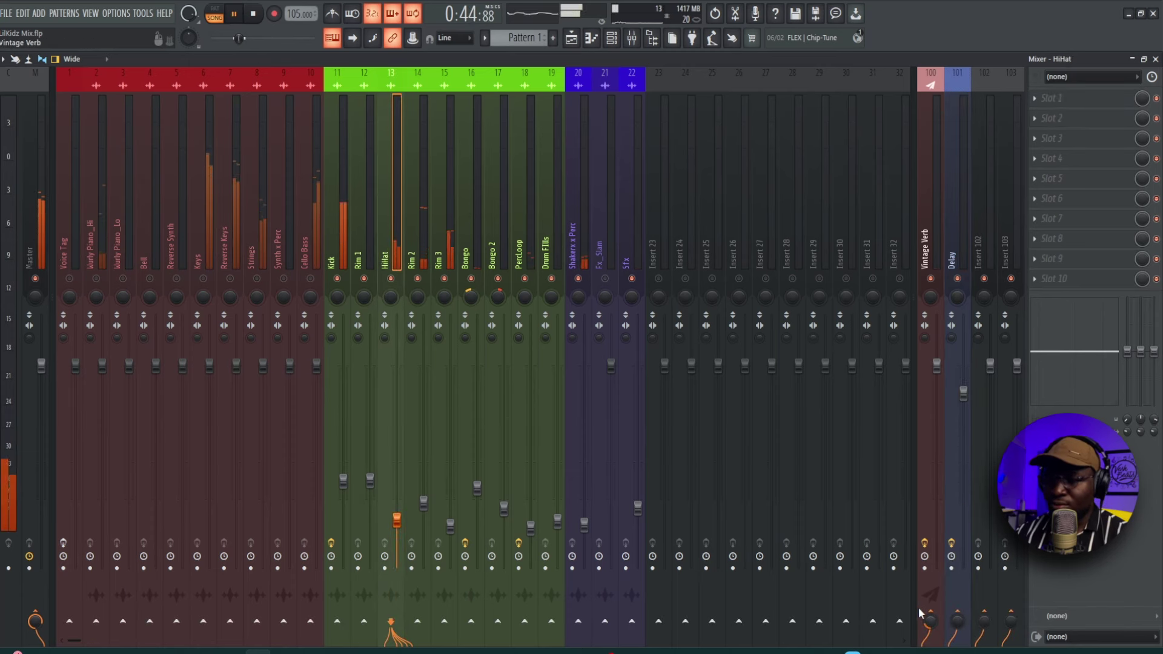
key("space")
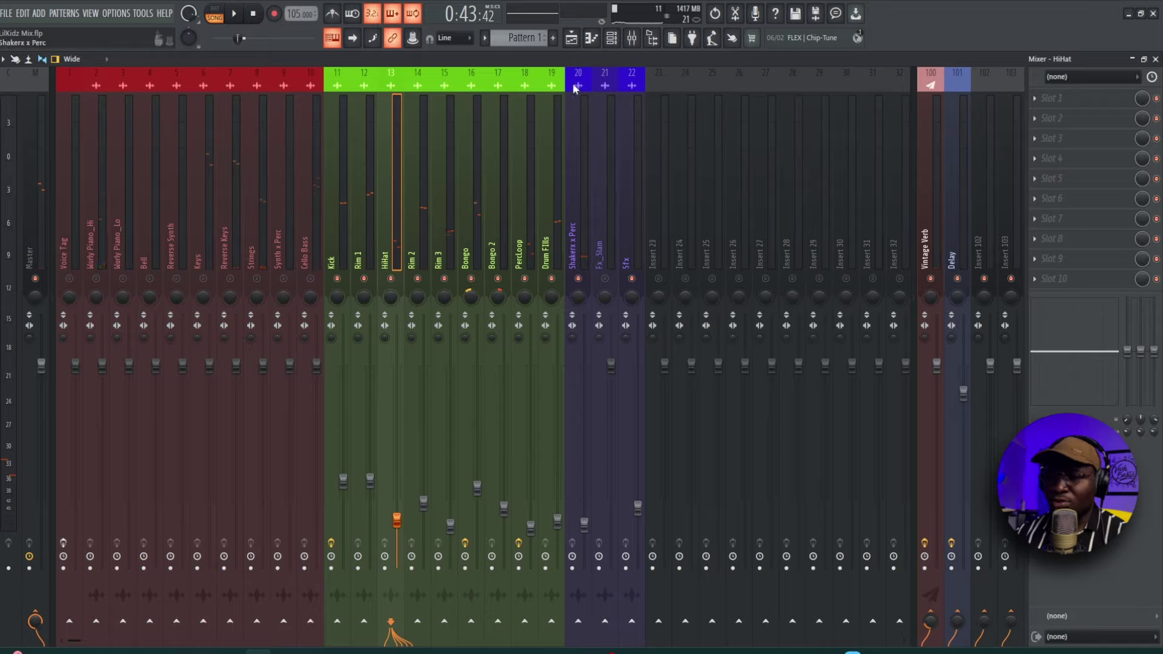
Solo the HiHat track in the playlist and return to the mixer.
key("F5")
scroll(687, 454, "up", 8)
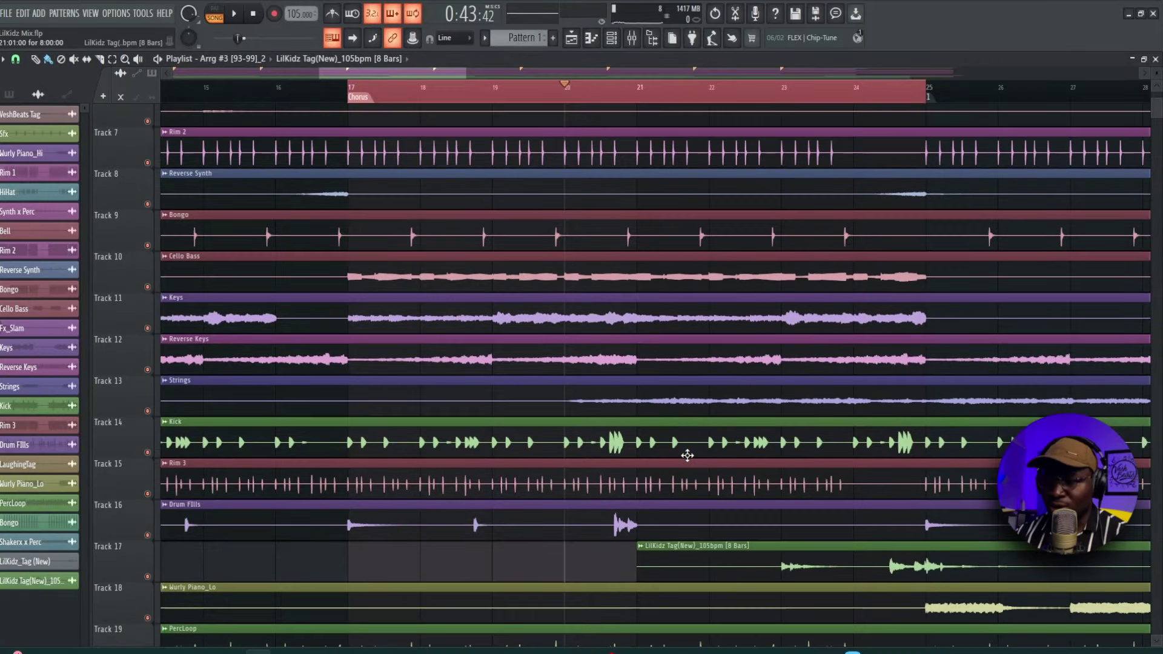
scroll(687, 454, "up", 1)
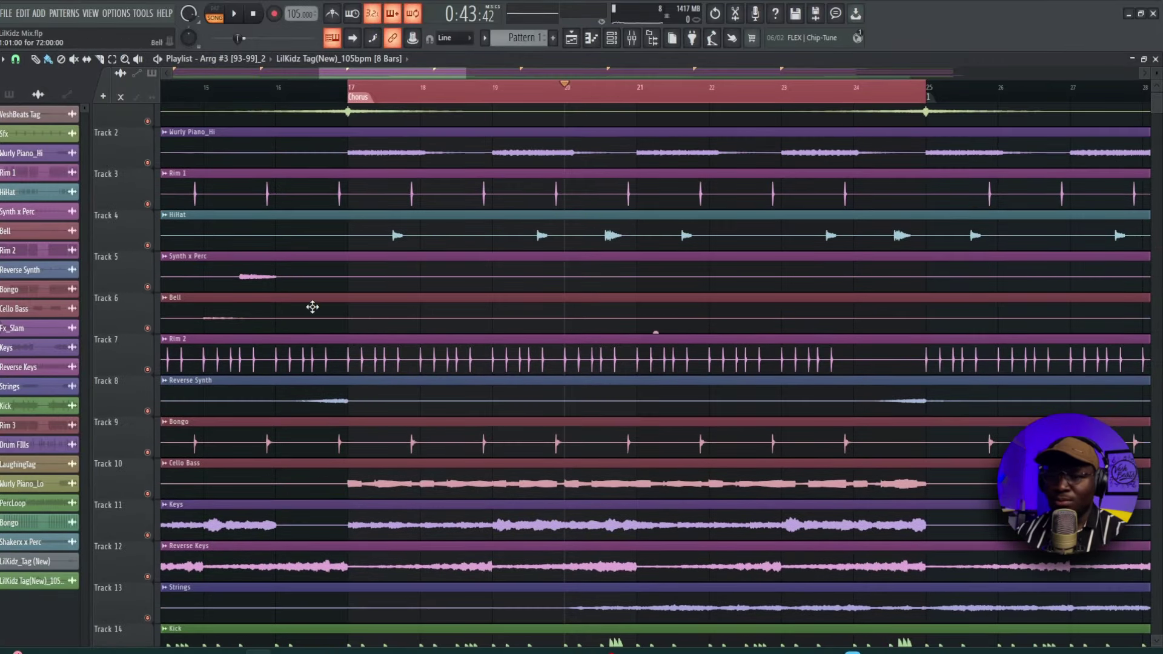
right_click(148, 245)
left_click(632, 38)
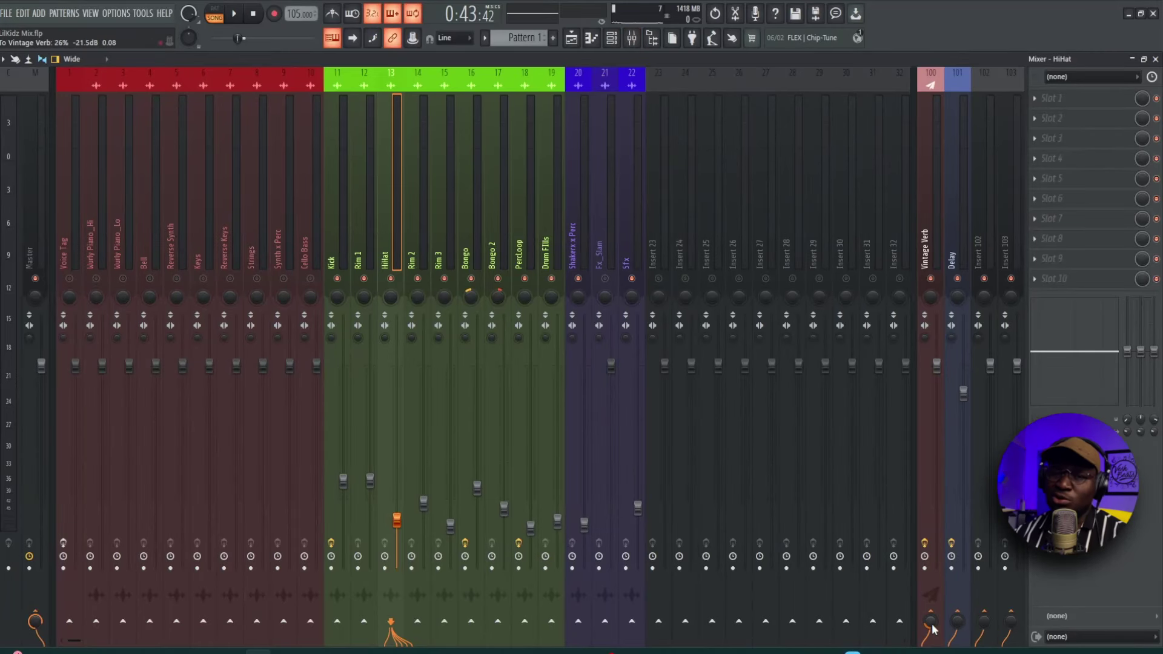
Raise the HiHat's send to Vintage Verb to about 73% (-6.4 dB) while playing it on its own.
key("space")
mouse_move(933, 624)
left_mouse_down()
mouse_move(932, 612)
mouse_move(933, 627)
left_mouse_up()
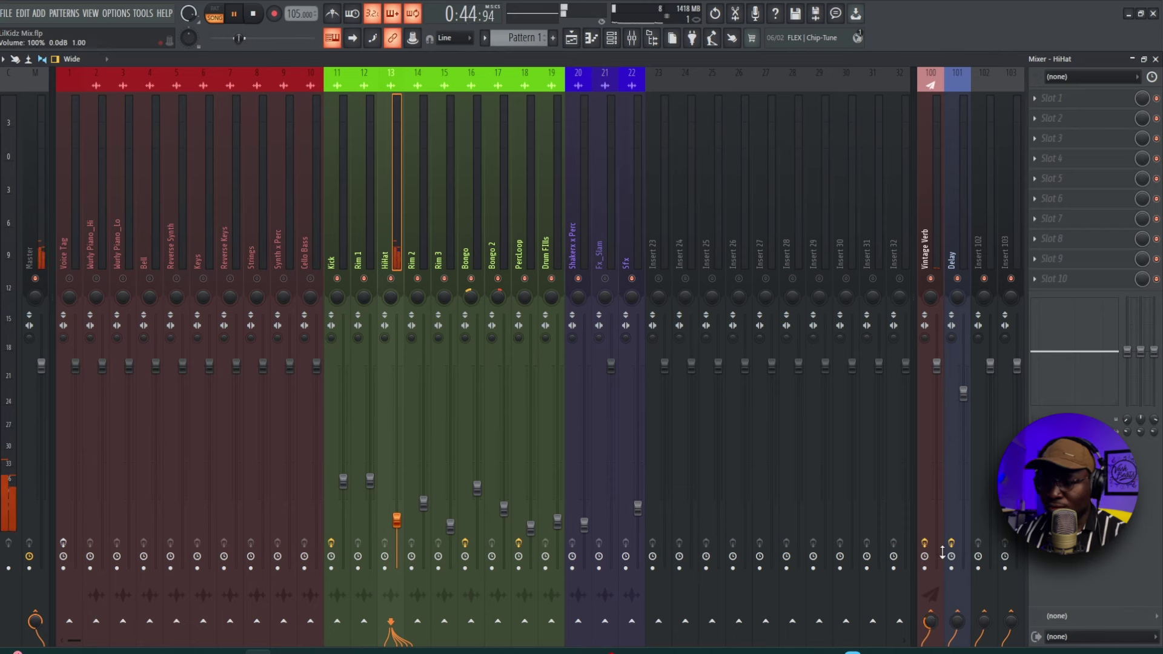
left_click_drag(932, 623, 932, 612)
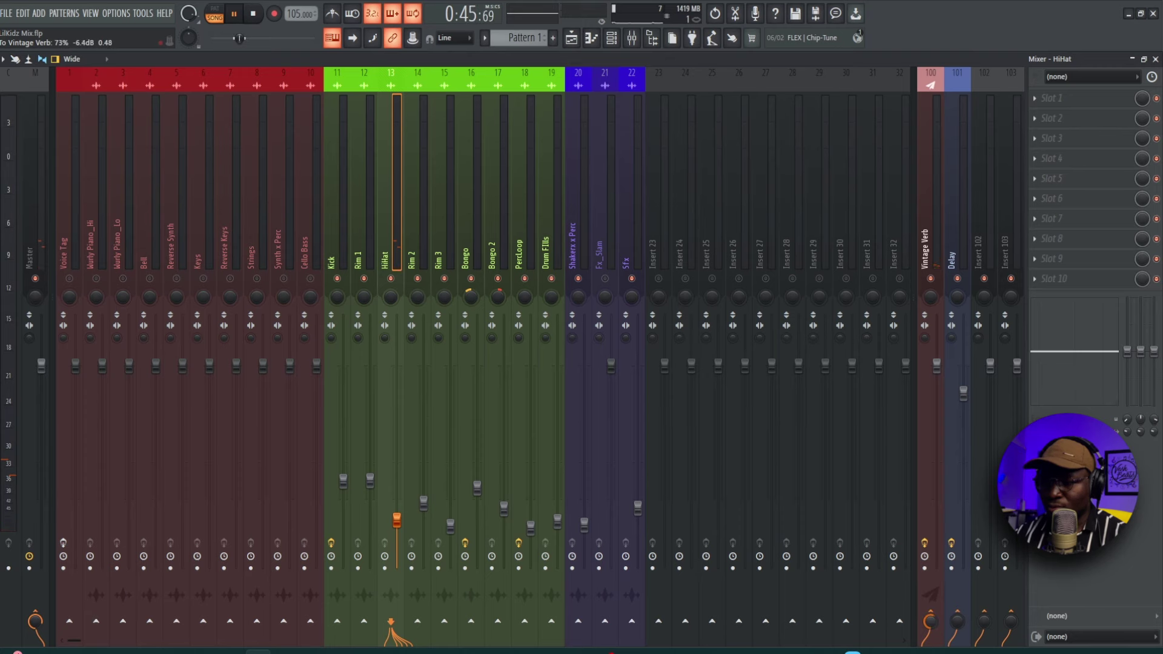
Unsolo the HiHat track in the playlist and play the Chorus from its start with the mixer shown.
key("F5")
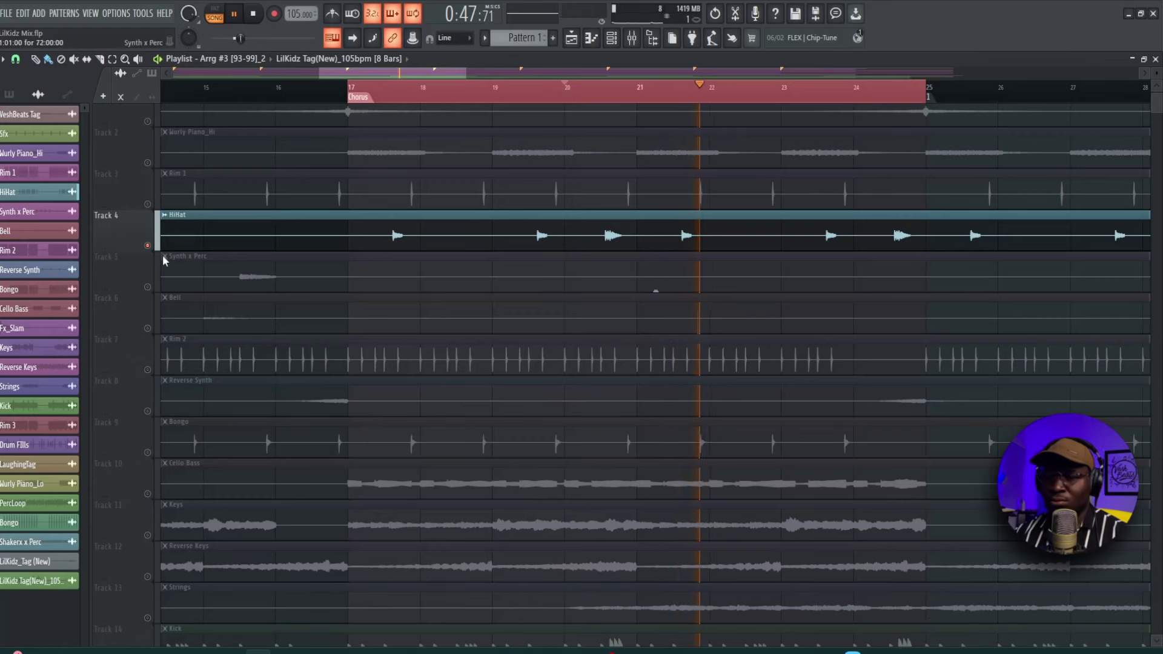
key("space")
right_click(147, 245)
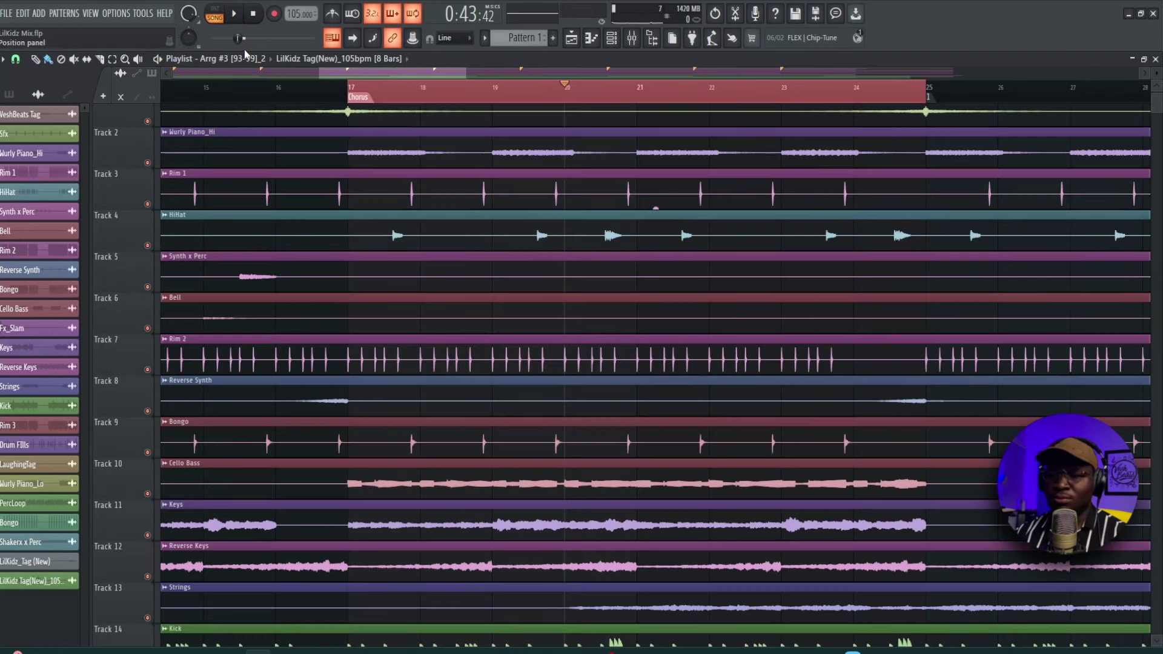
left_click(254, 13)
left_click(631, 38)
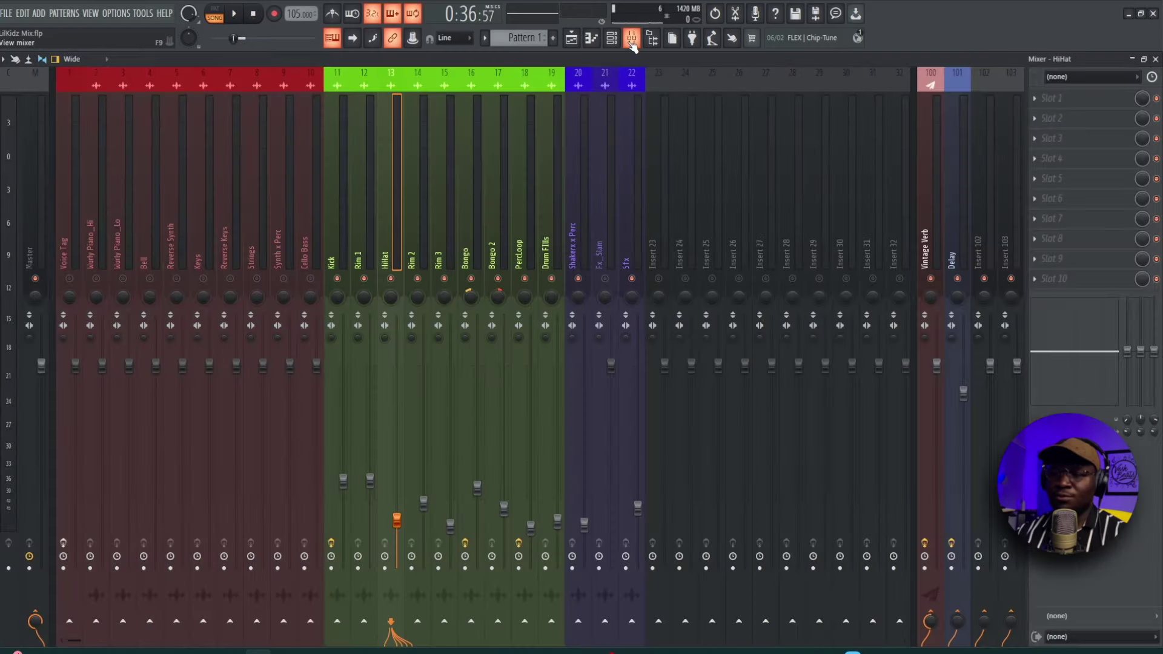
key("space")
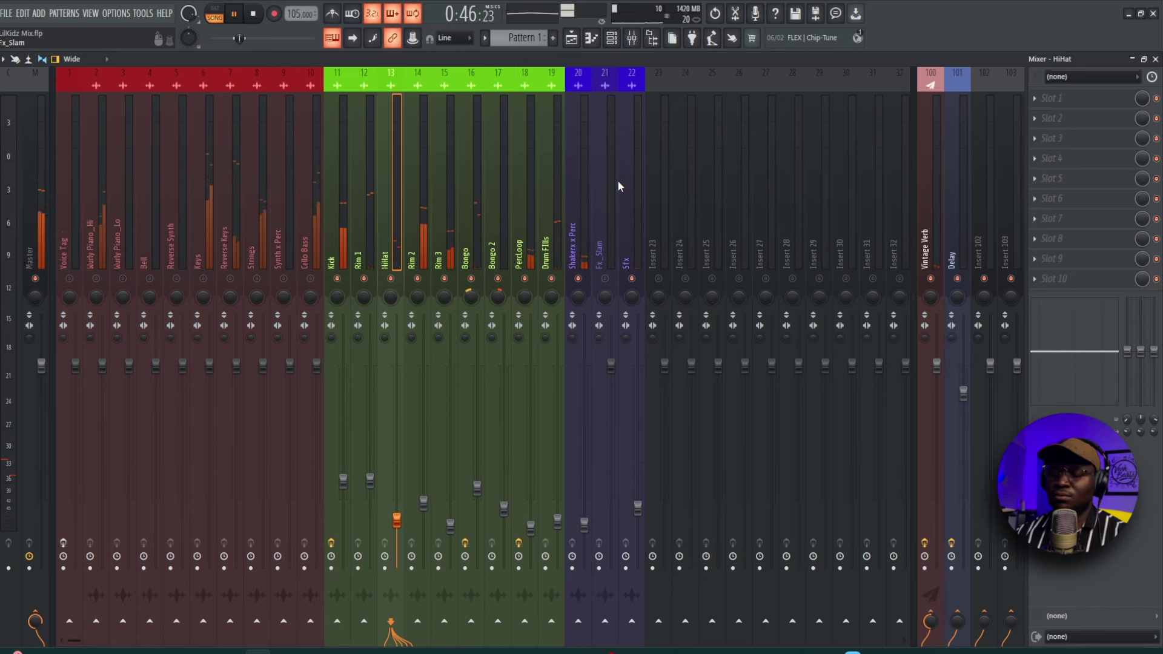
key("space")
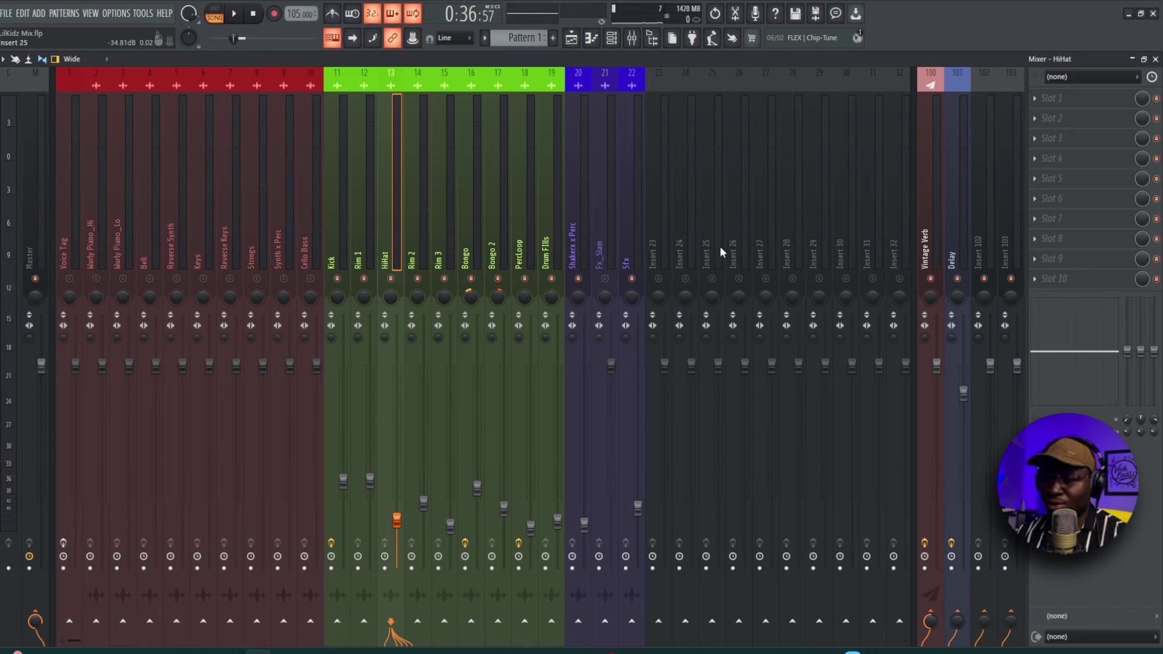
Rename mixer Insert 27 to DRUM BUS, lock its mute state and save the project.
double_click(761, 241)
type("drum bus")
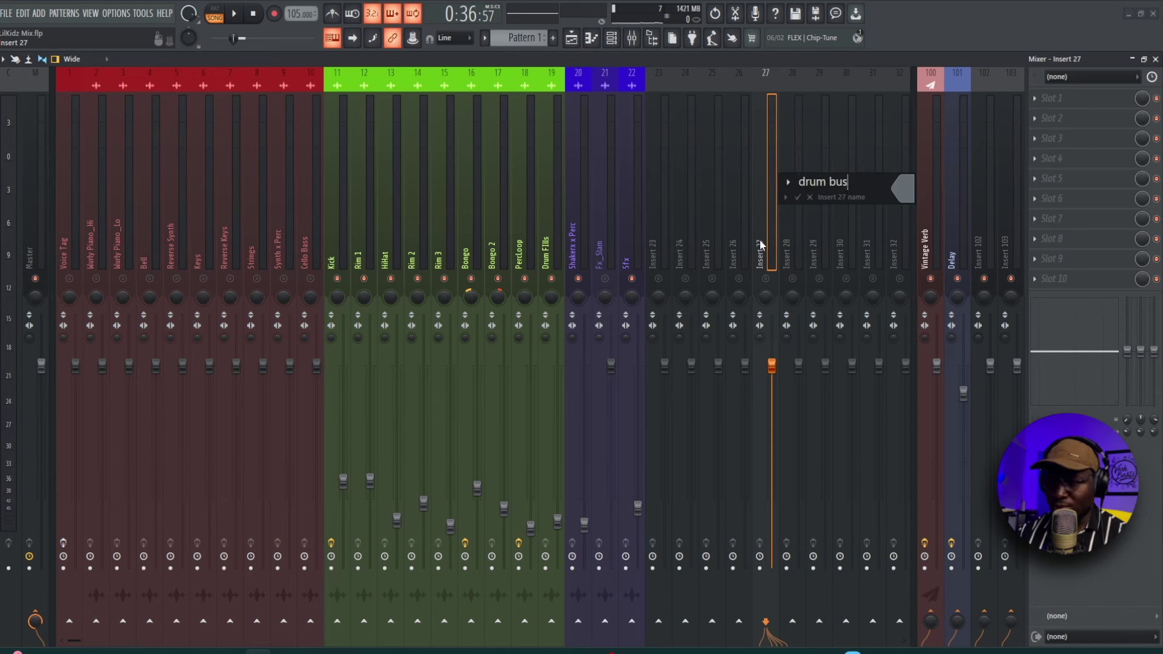
key("Return")
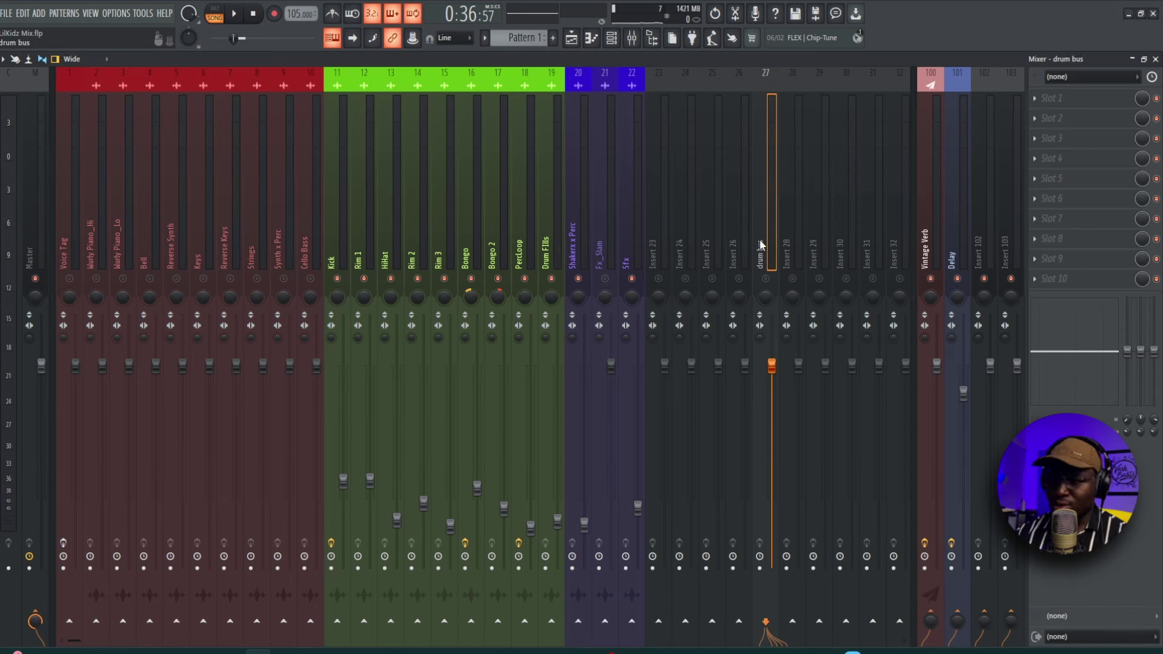
double_click(761, 244)
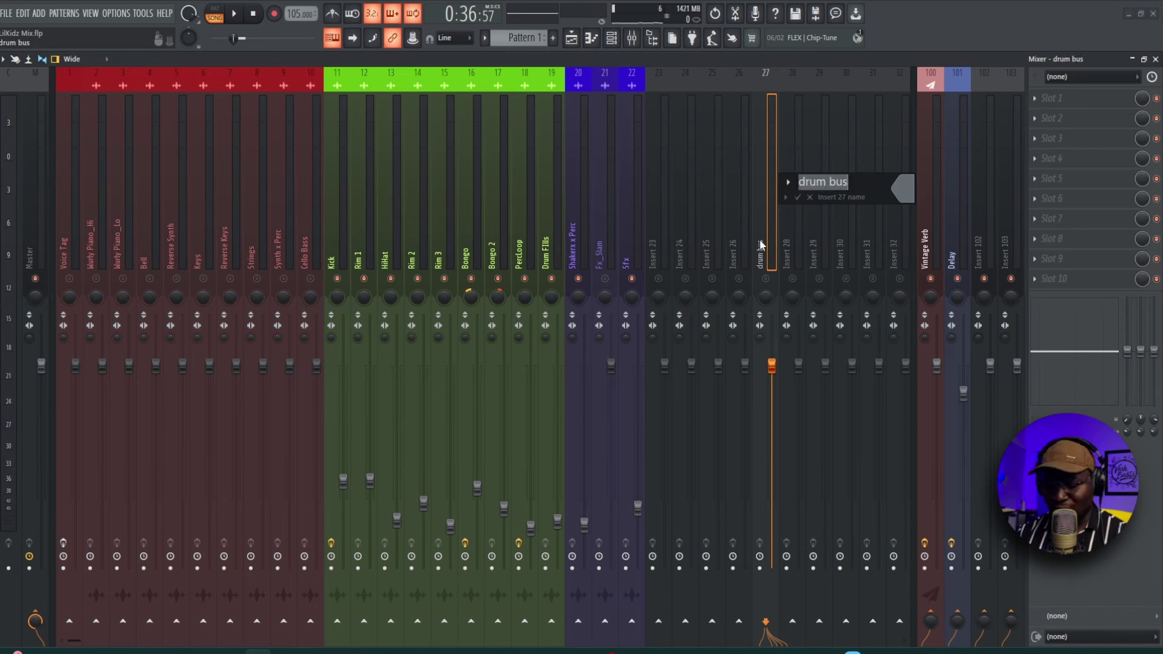
type("drum bus")
key("Return")
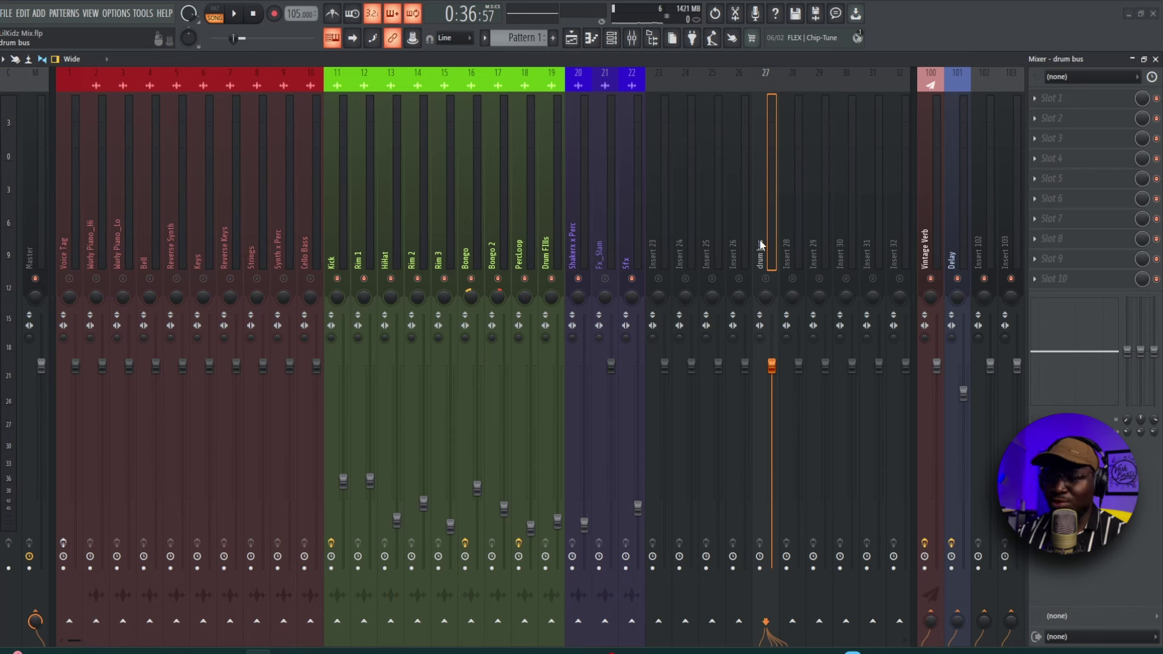
left_click(768, 281)
key("ctrl+s")
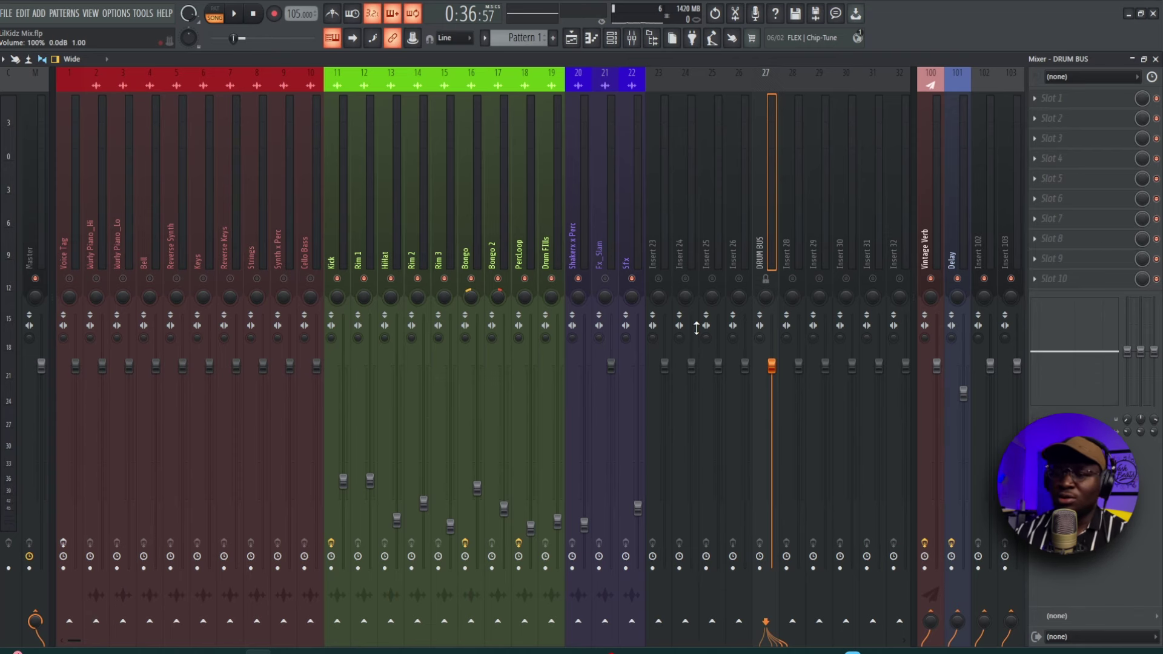
Route the tracks from Kick through Shakers x Perc to the DRUM BUS track, then select the bus.
left_click(341, 252)
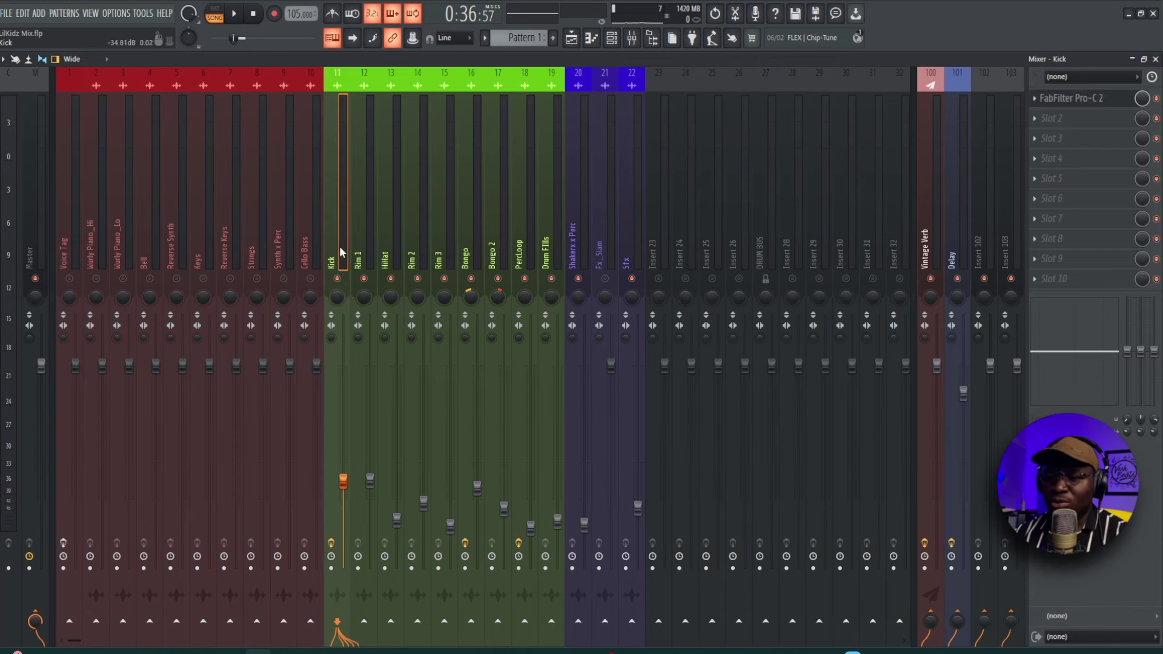
left_click_drag(341, 253, 572, 259)
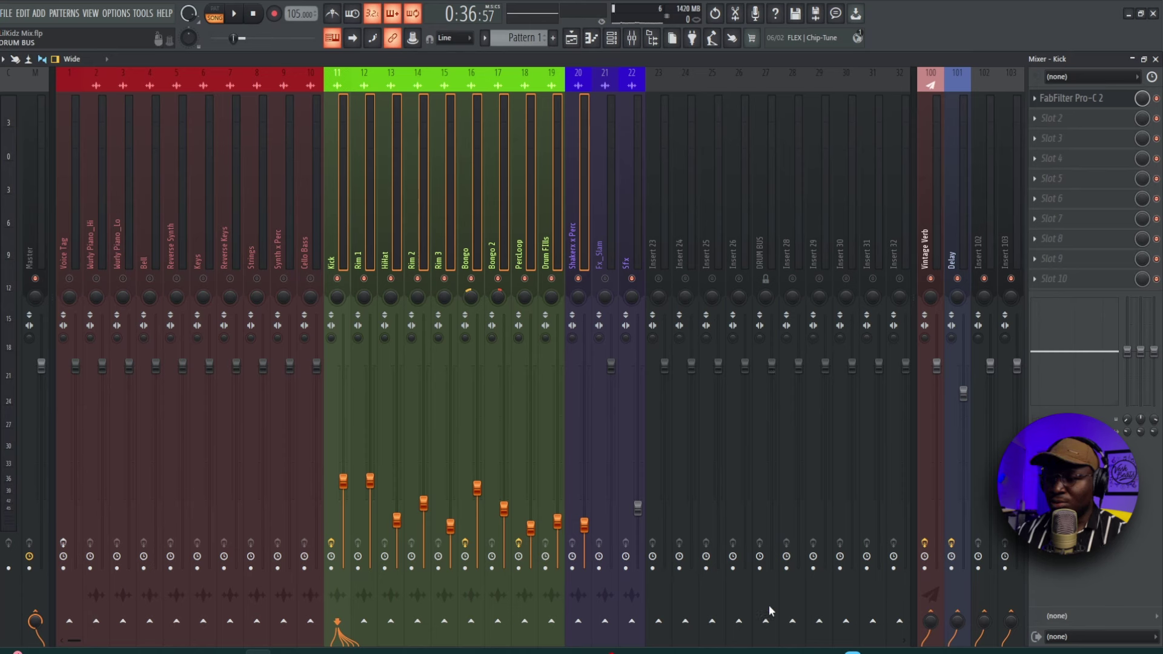
right_click(765, 622)
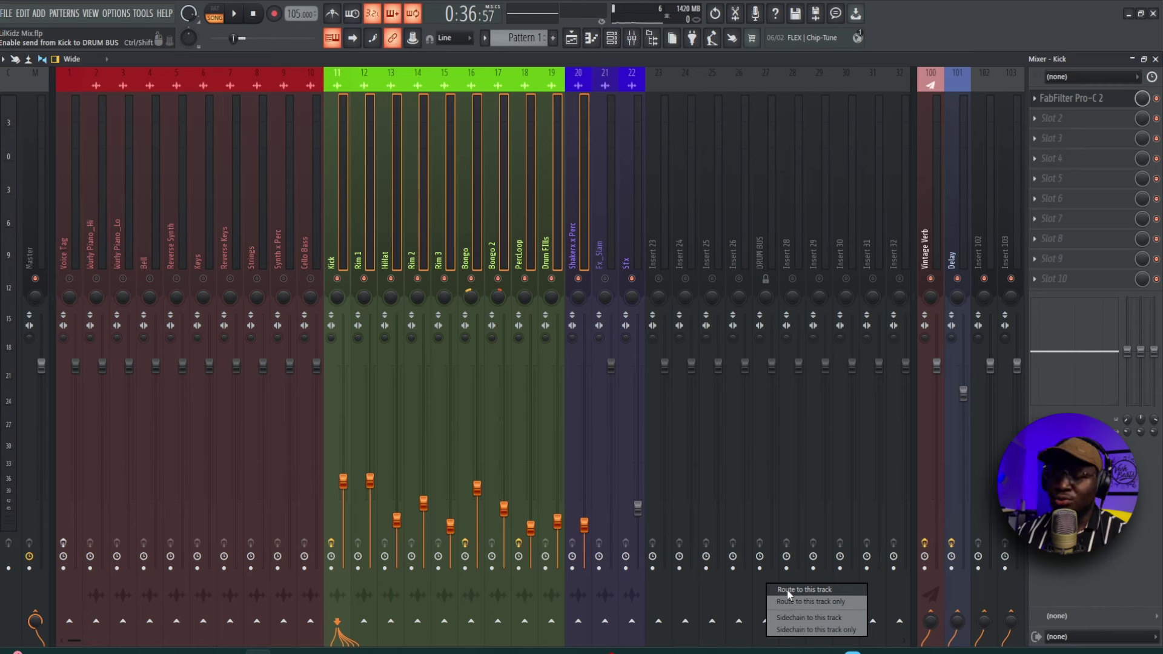
left_click(819, 588)
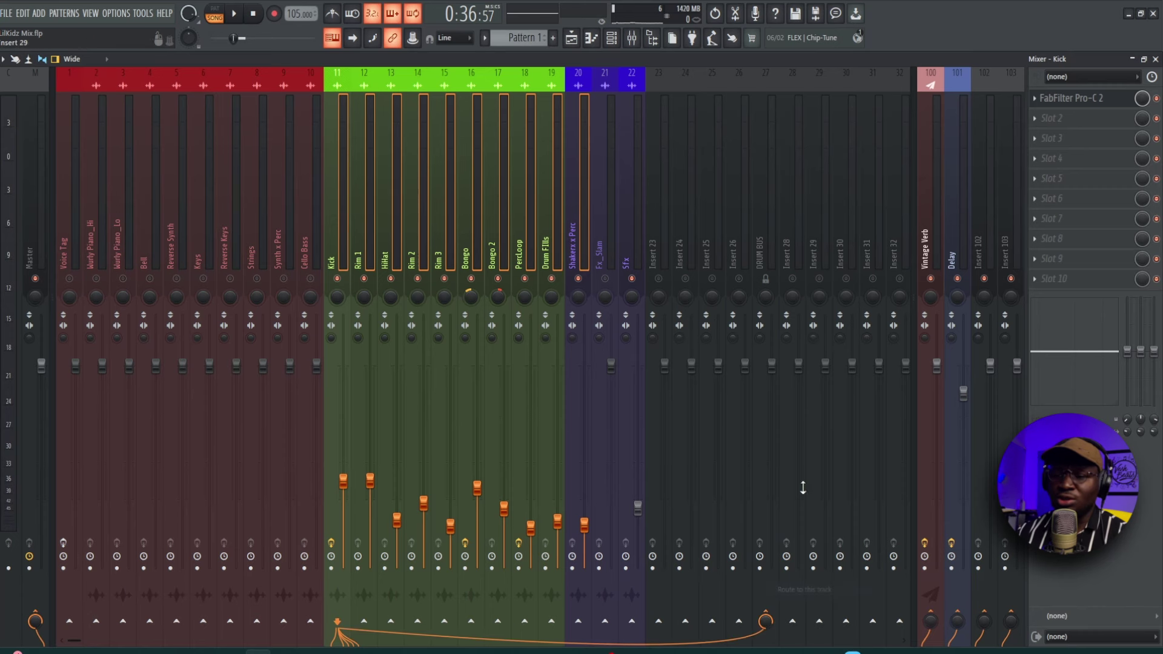
left_click(768, 259)
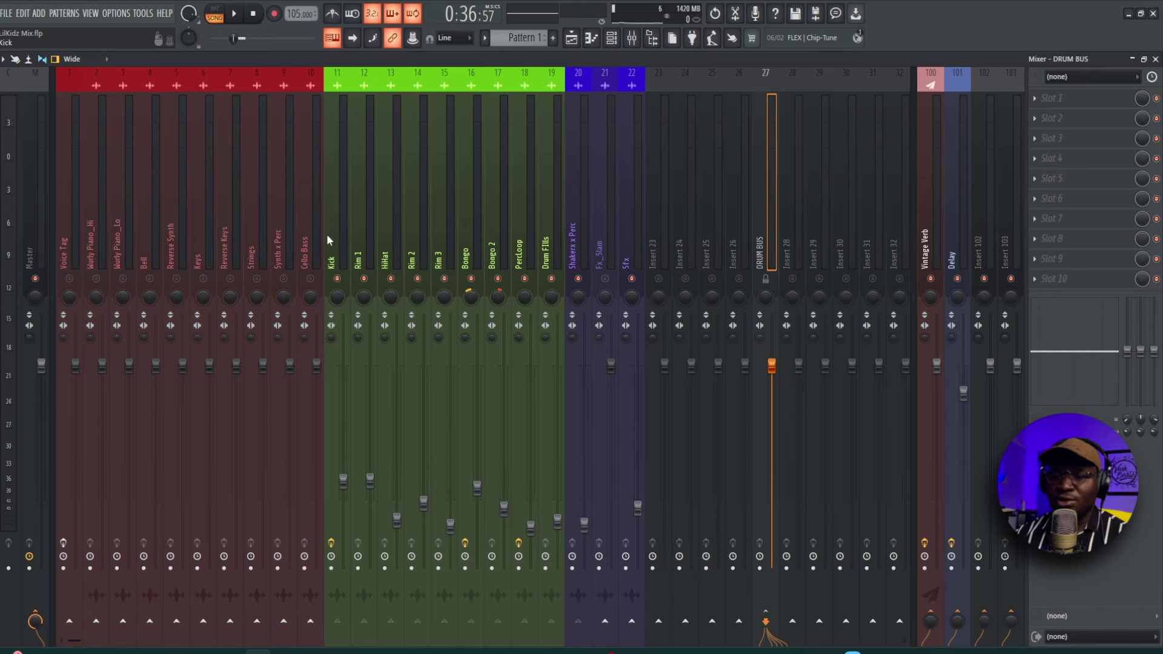
Unmute Wurly Piano_Hi and lower its fader to about 39% (-16.4 dB) during playback.
key("space")
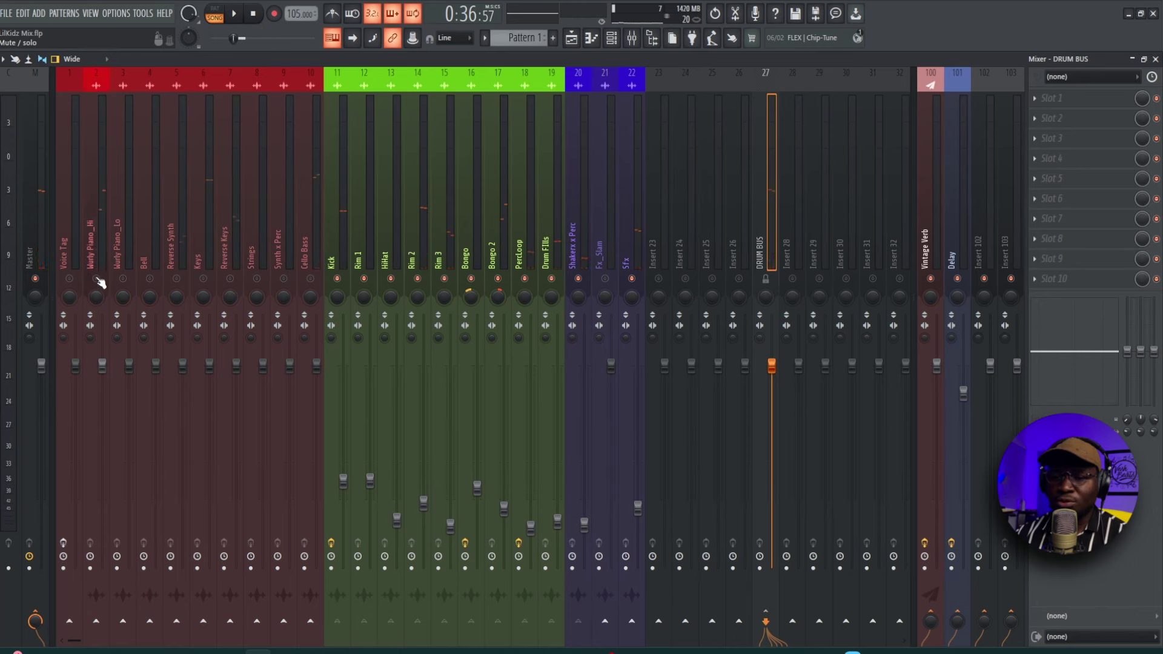
left_click(104, 365)
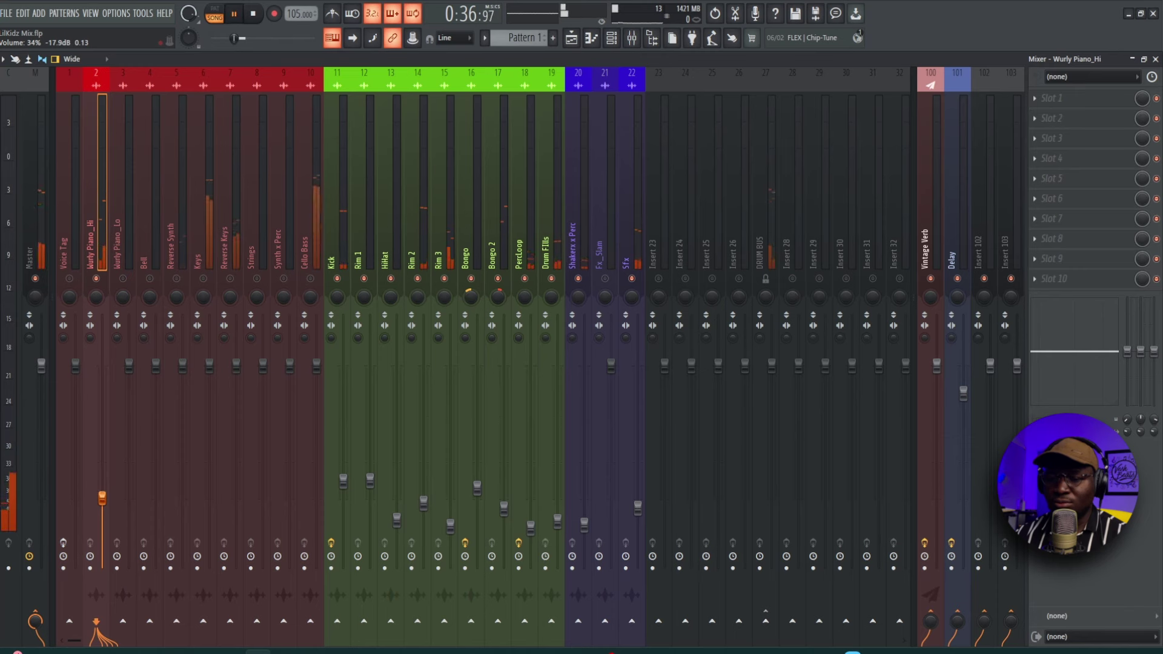
left_click_drag(102, 496, 103, 489)
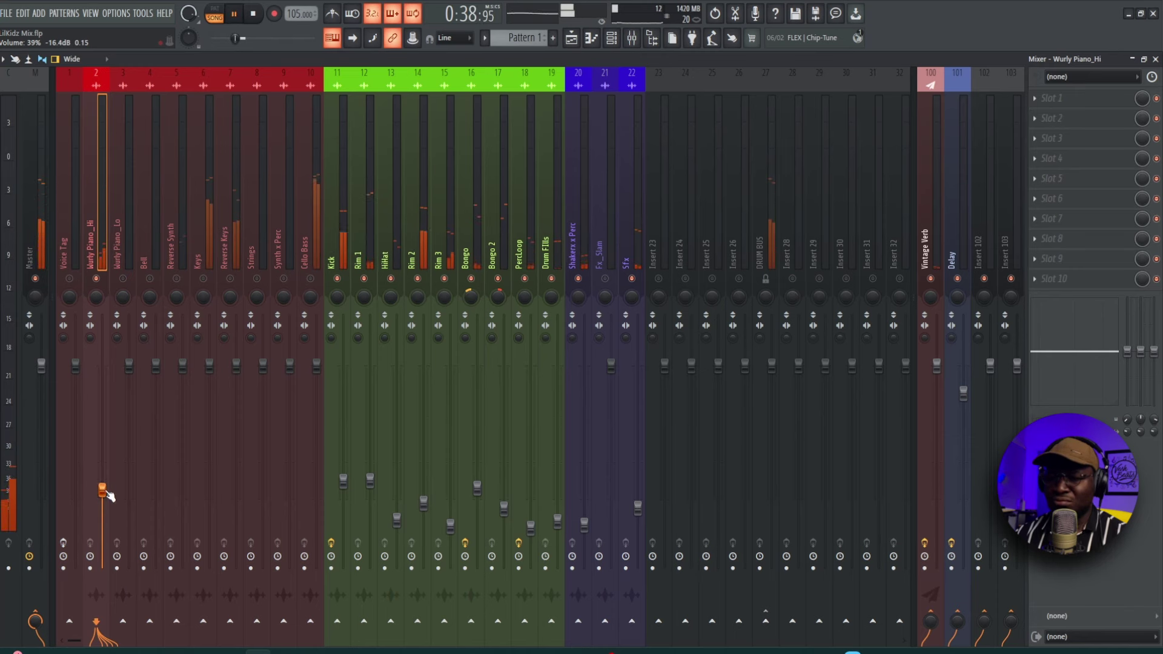
key("space")
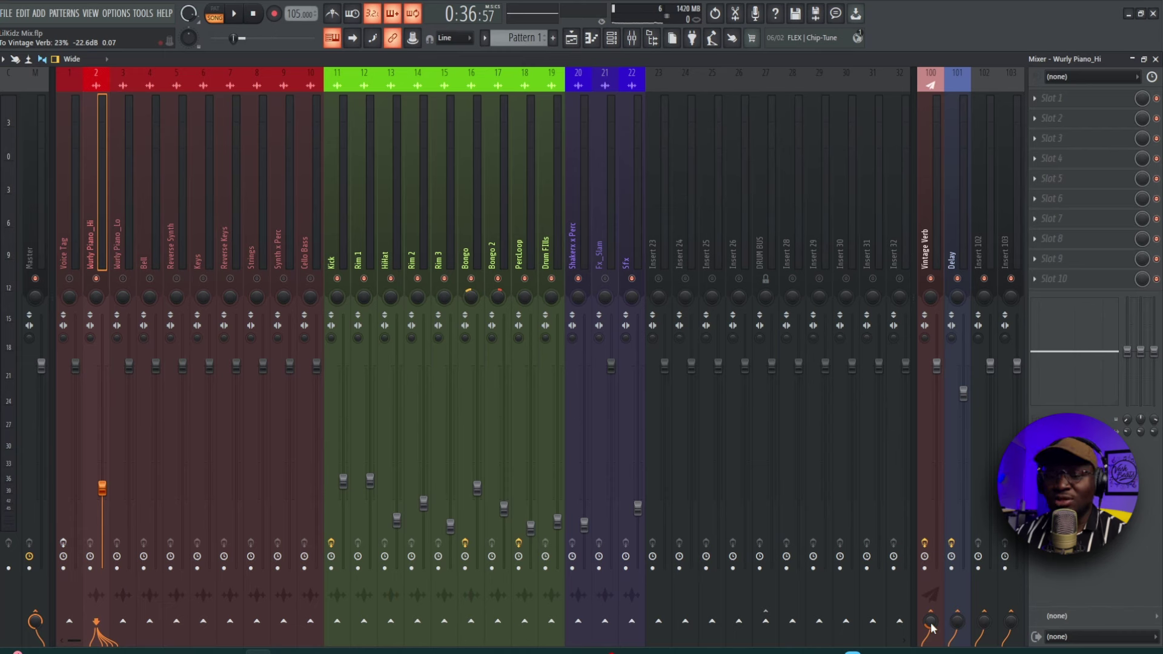
Try a Vintage Verb send of about 51% (-12.4 dB) on Wurly Piano_Hi, replaying the Chorus start several times.
key("space")
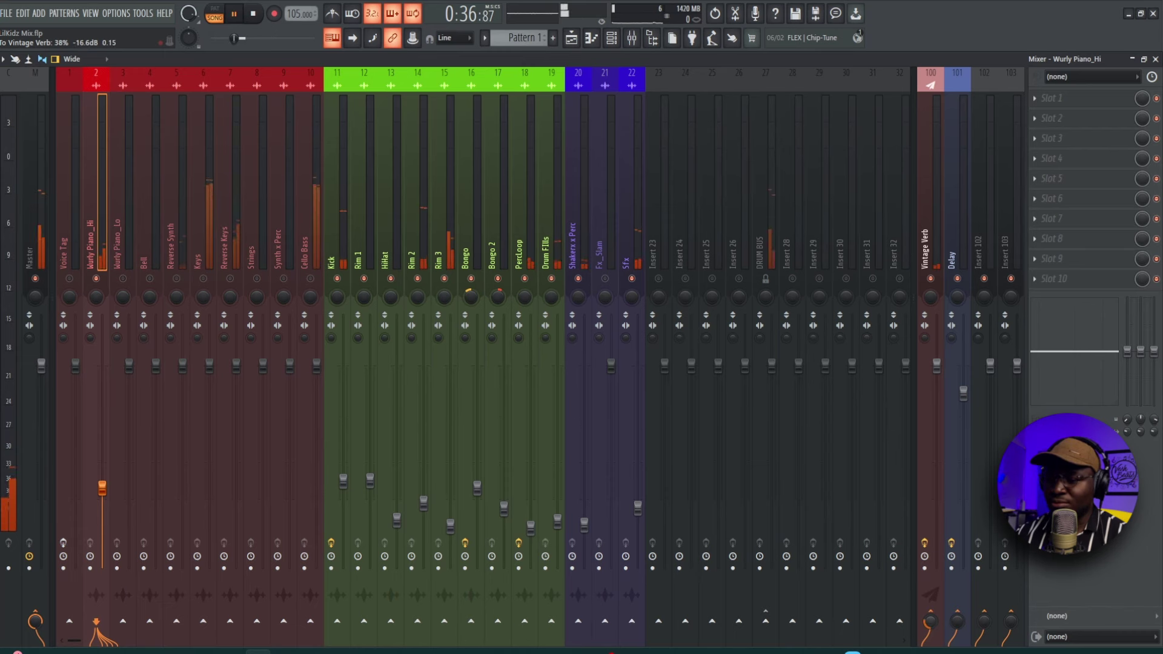
left_click_drag(931, 621, 931, 624)
key("space")
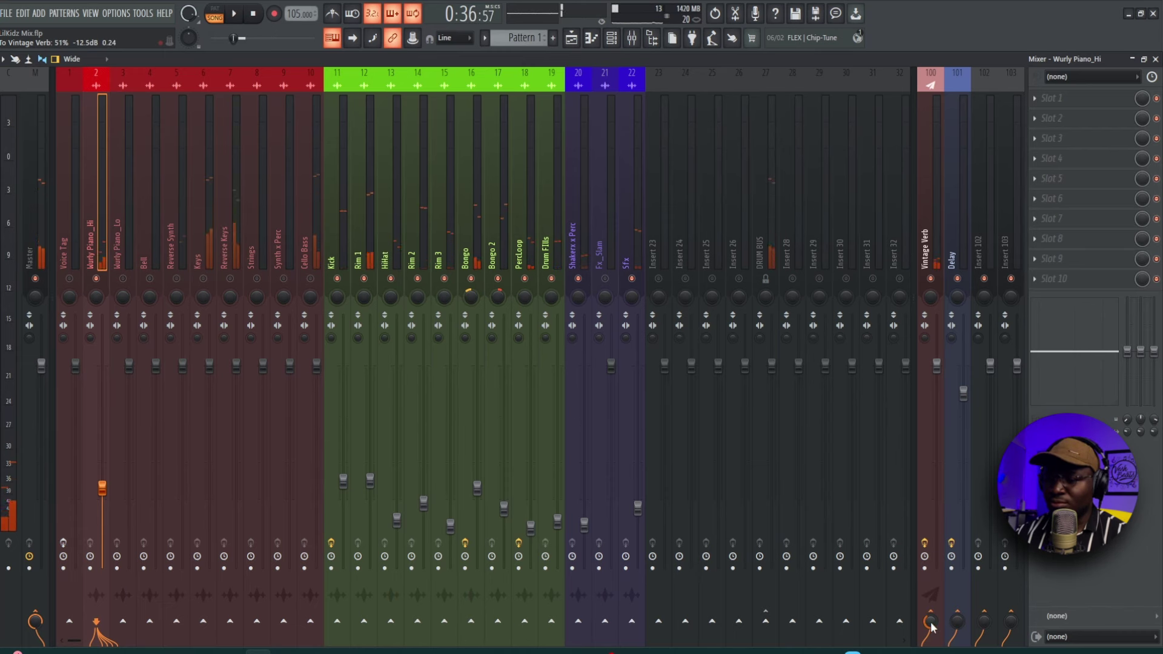
key("space")
key("space")
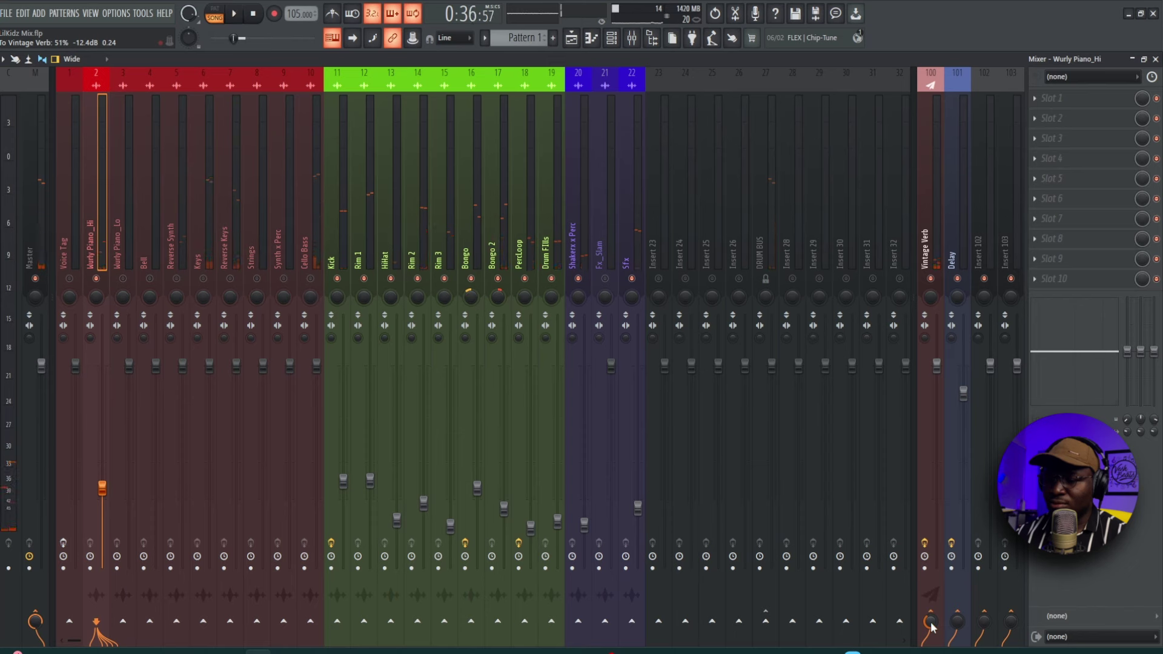
key("space")
key("space")
key("space")
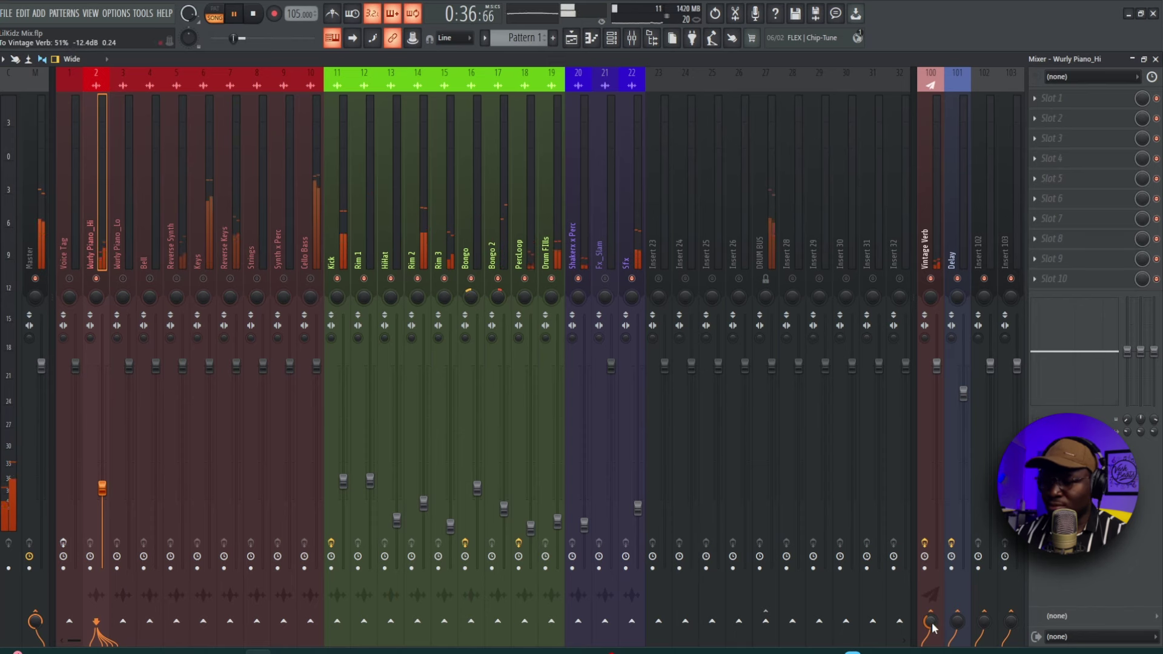
Reduce the Vintage Verb send of Wurly Piano_Hi and lower its fader slightly during playback.
left_click_drag(931, 624, 931, 641)
key("space")
key("space")
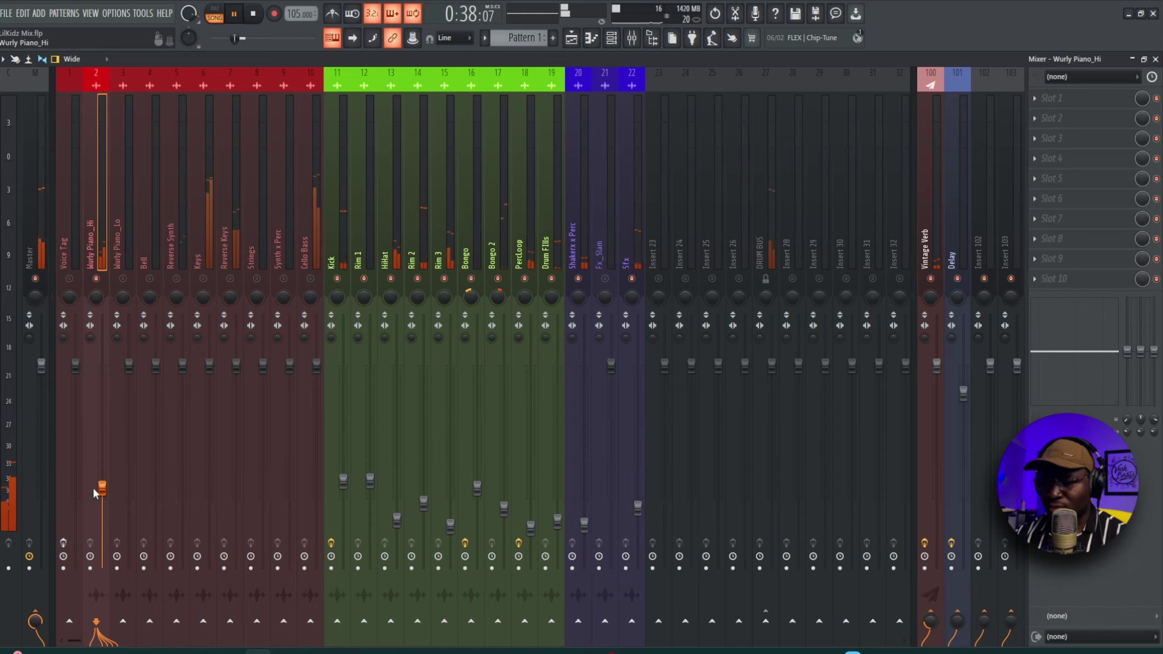
left_click_drag(102, 488, 103, 493)
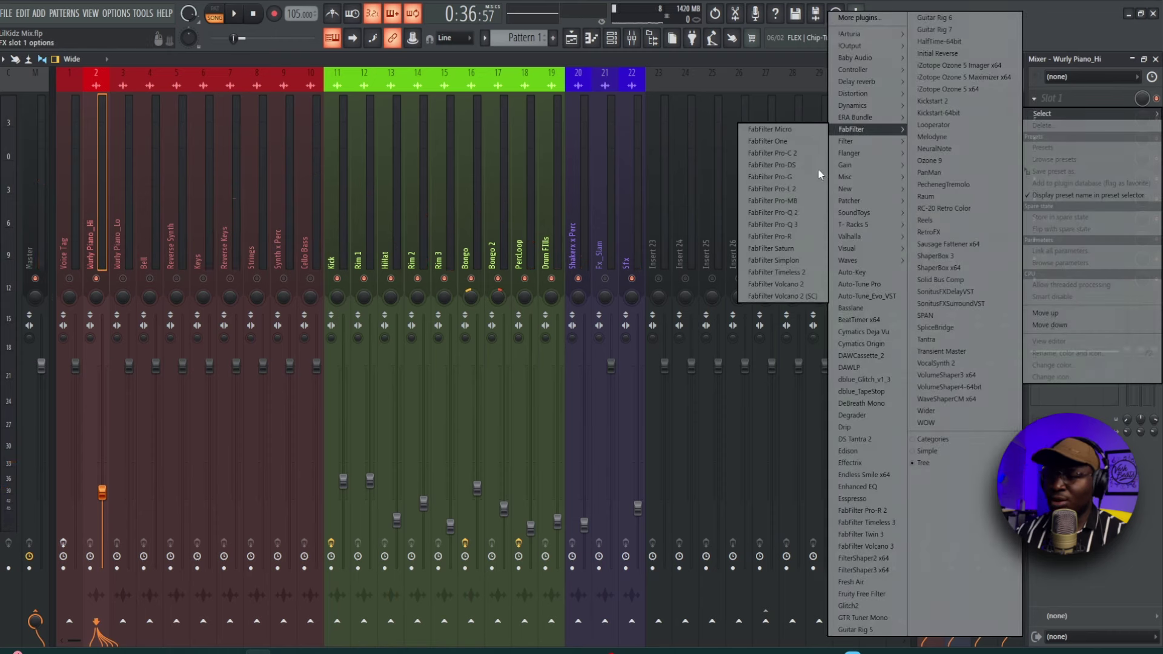
Load FabFilter Pro-Q 3 in the first effect slot of Wurly Piano_Hi and play the section to view its spectrum.
left_click(797, 225)
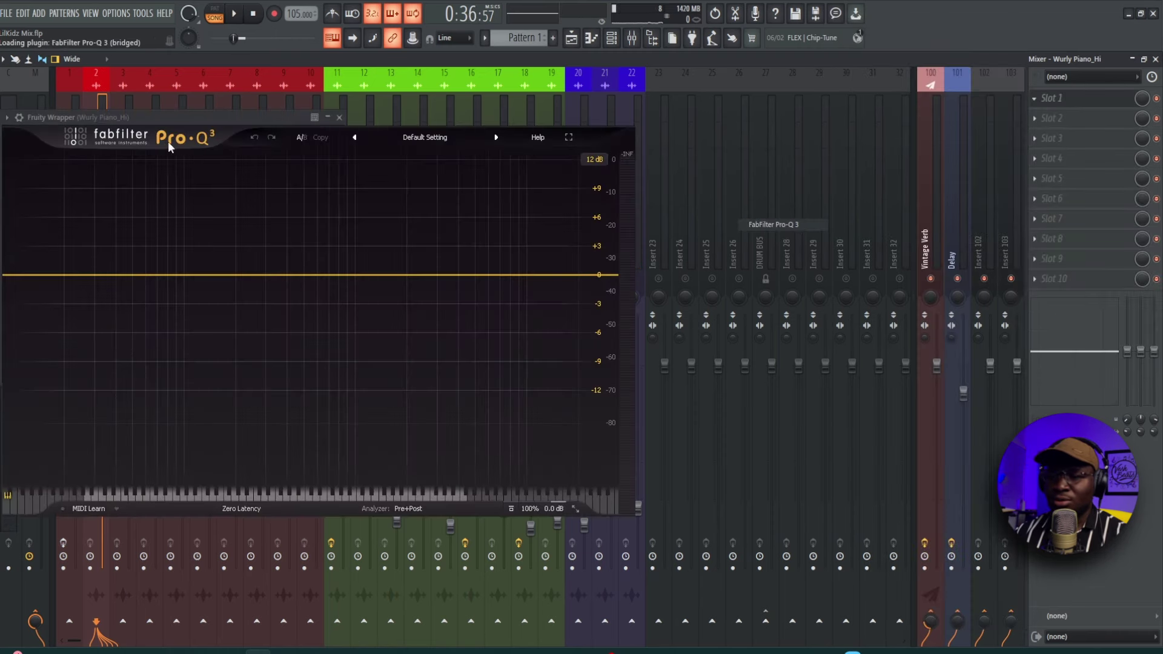
left_click_drag(174, 123, 533, 150)
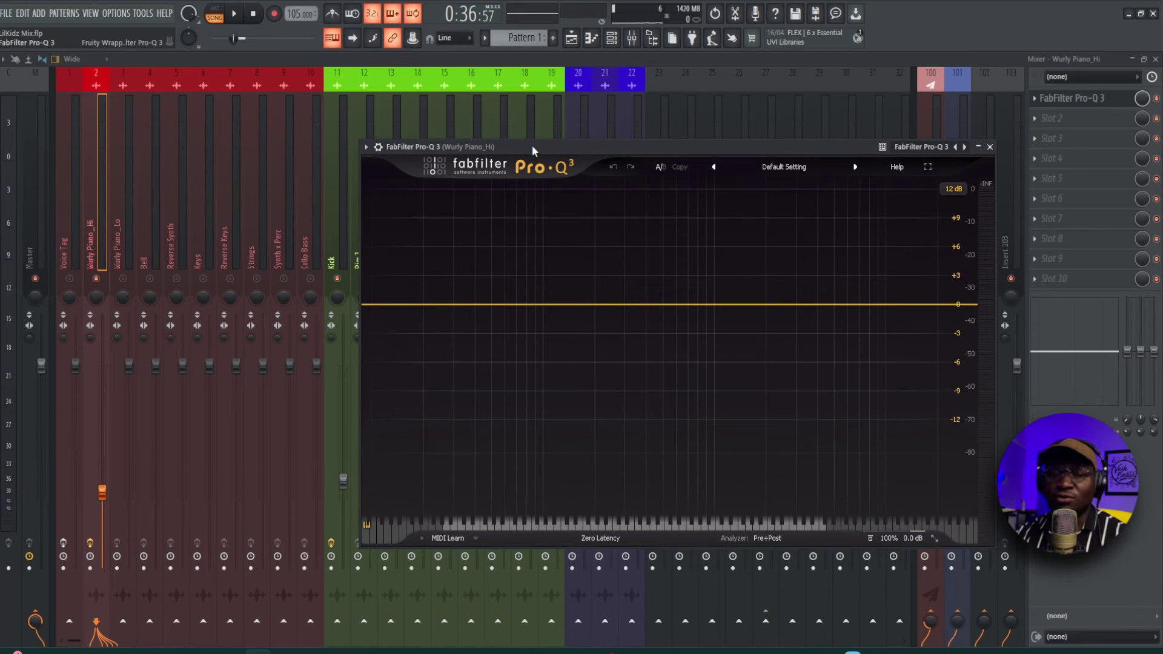
key("space")
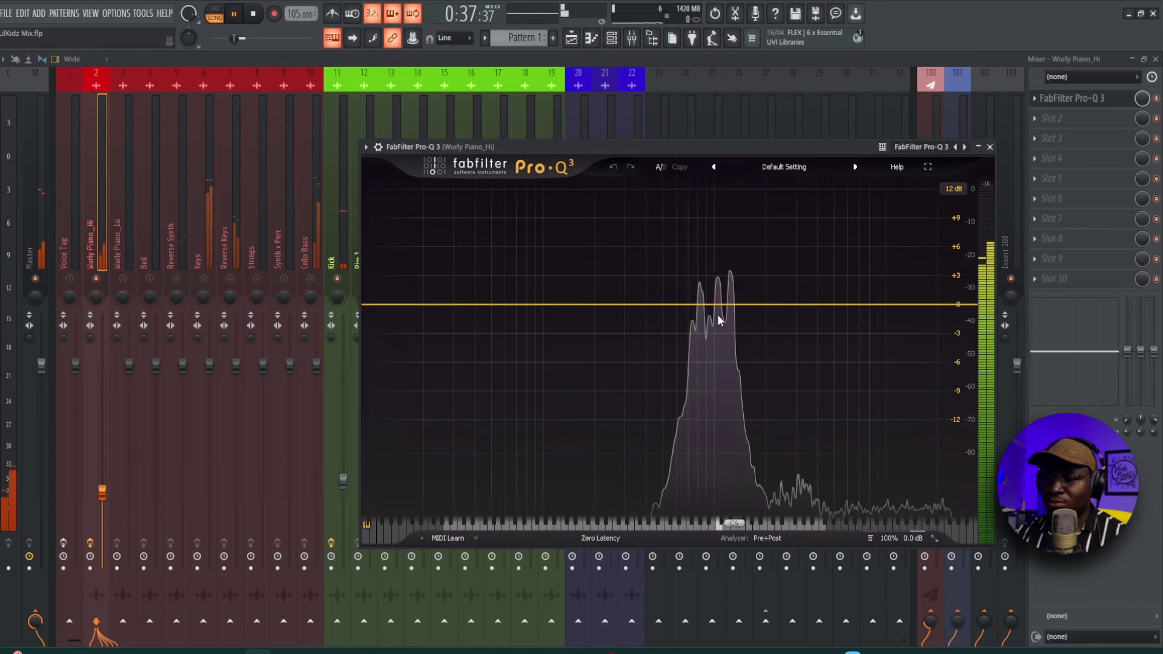
key("space")
Add a dynamic bell cut of about 1 dB at 1075 Hz to the Wurly Piano_Hi EQ, playing the section, and close the EQ.
left_click_drag(719, 306, 719, 318)
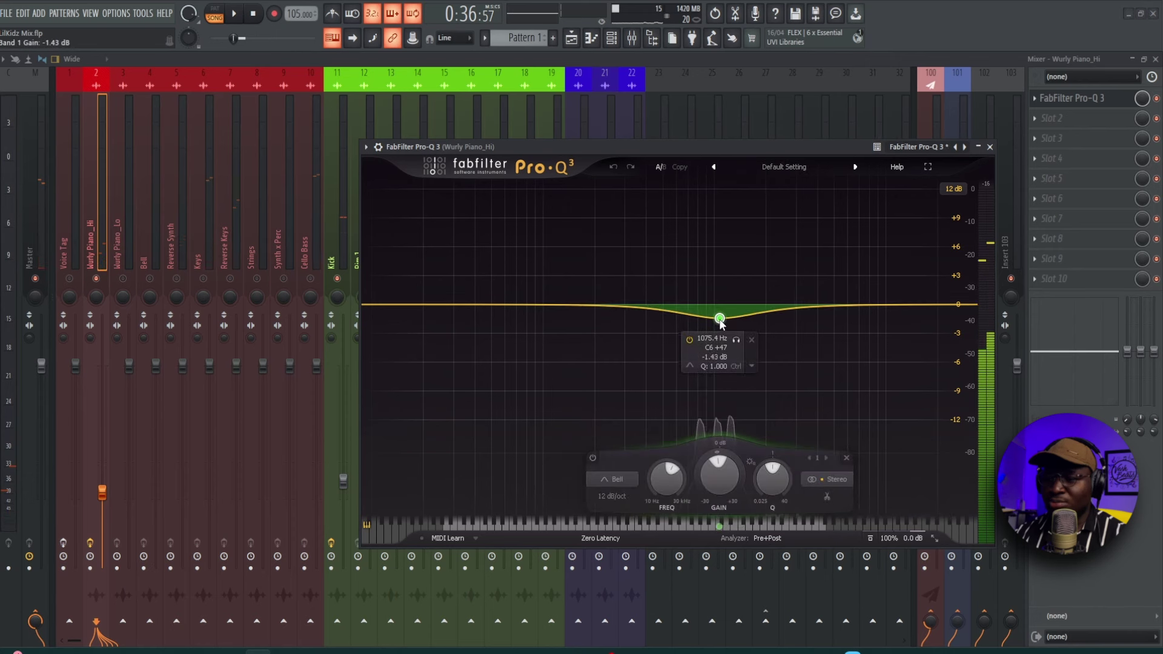
left_click(753, 368)
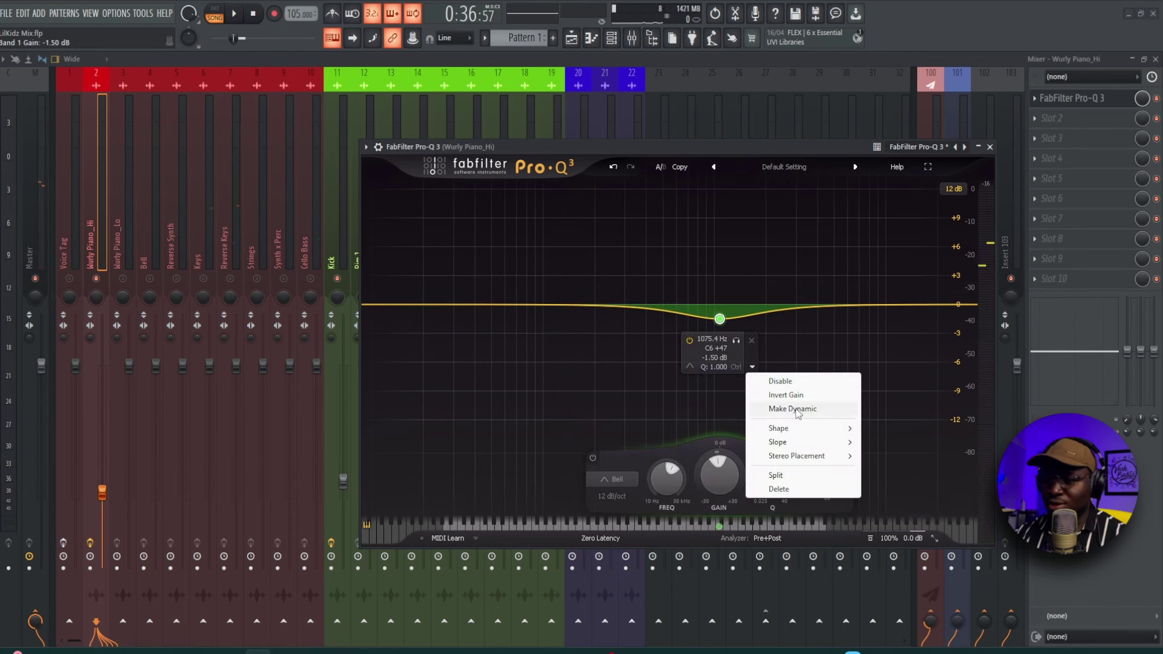
left_click(793, 409)
mouse_move(720, 339)
left_mouse_down()
mouse_move(720, 353)
mouse_move(724, 321)
left_mouse_up()
key("space")
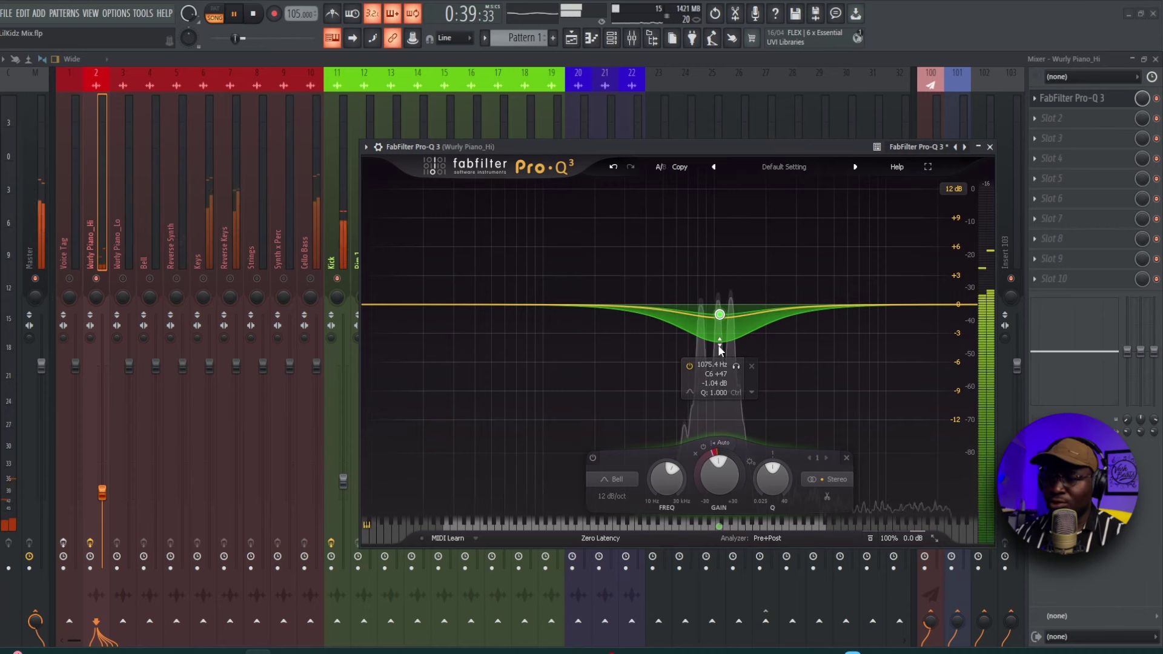
left_click(990, 147)
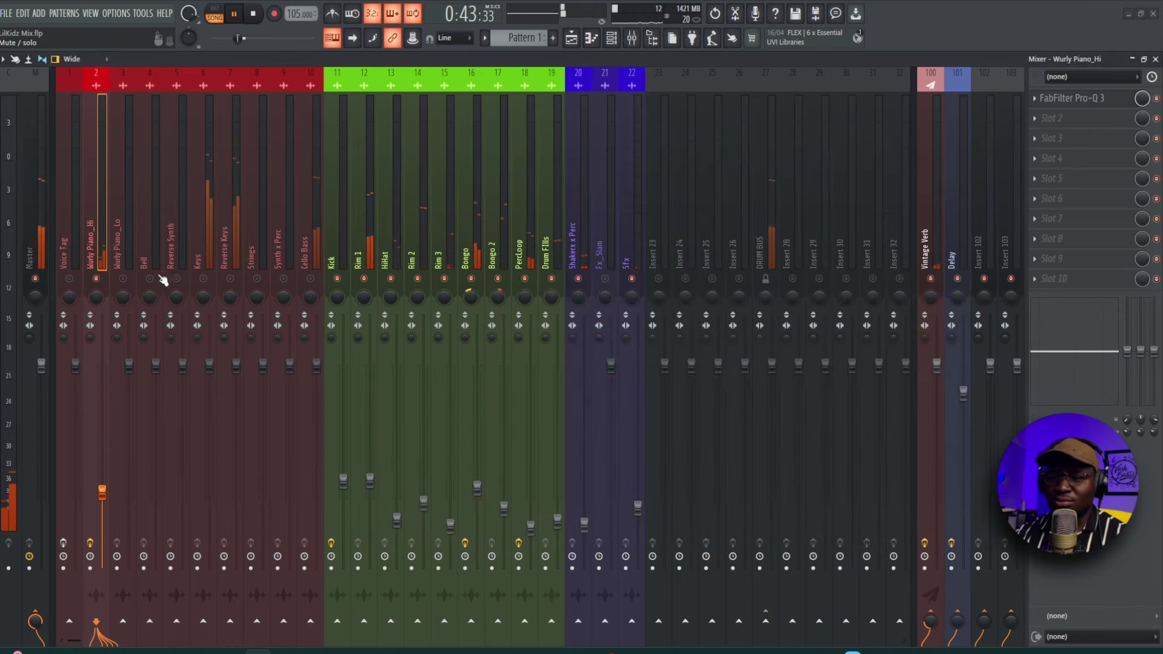
Unmute Keys, lower its fader to about 29% (-19.9 dB) and add some Vintage Verb send during playback.
left_click(201, 258)
left_click_drag(208, 365, 210, 507)
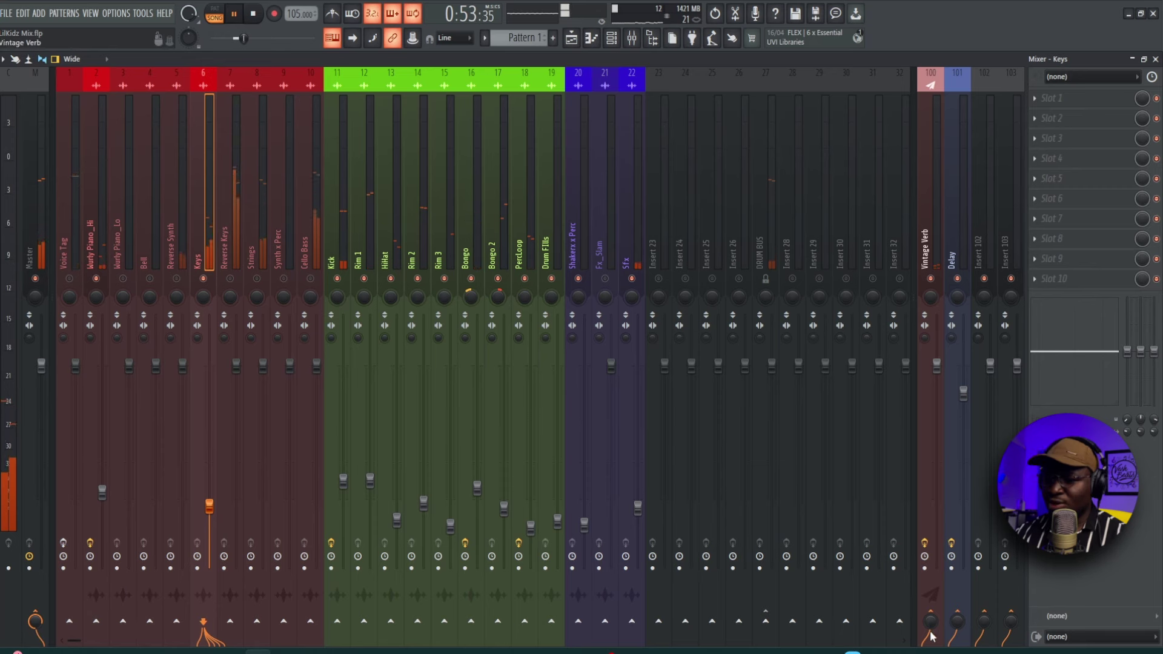
left_click_drag(931, 622, 930, 588)
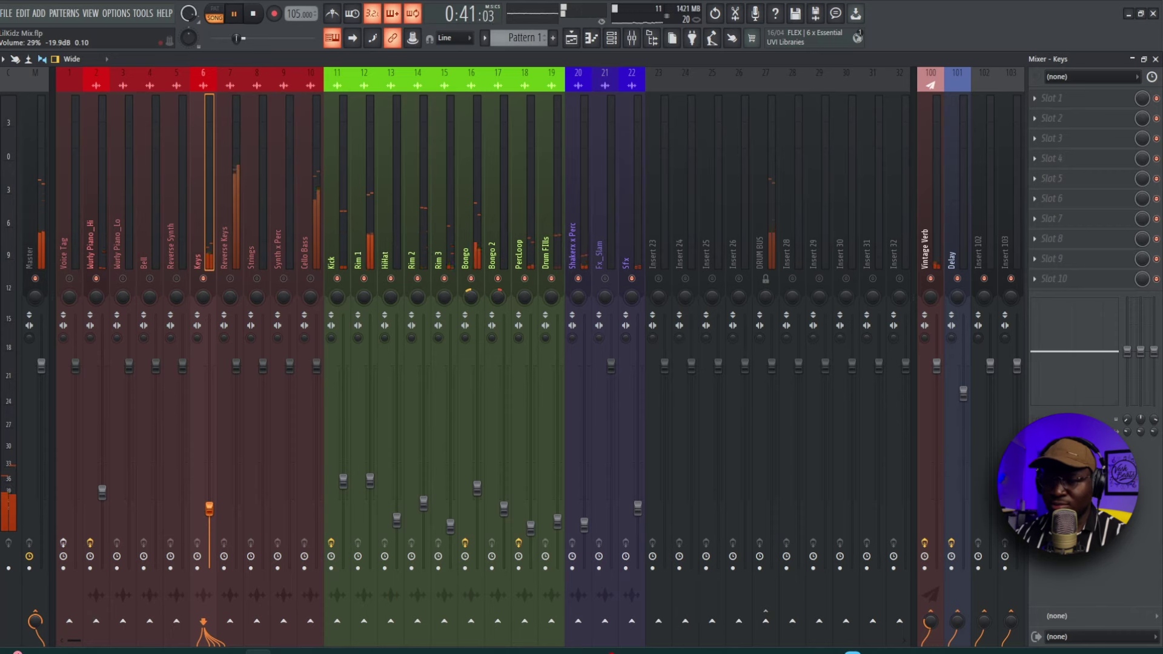
Load FabFilter Pro-Q 3 in the first effect slot of Keys and cut about 5 dB at 1554 Hz with Q 2.034.
left_click(1066, 98)
mouse_move(853, 132)
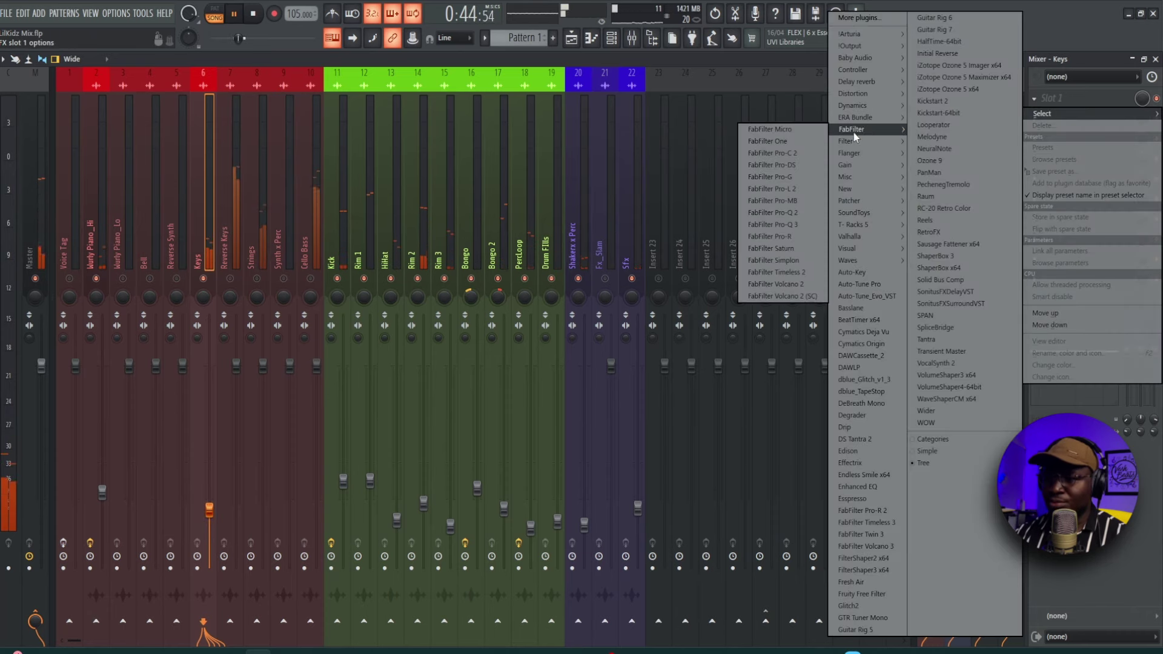
left_click(800, 224)
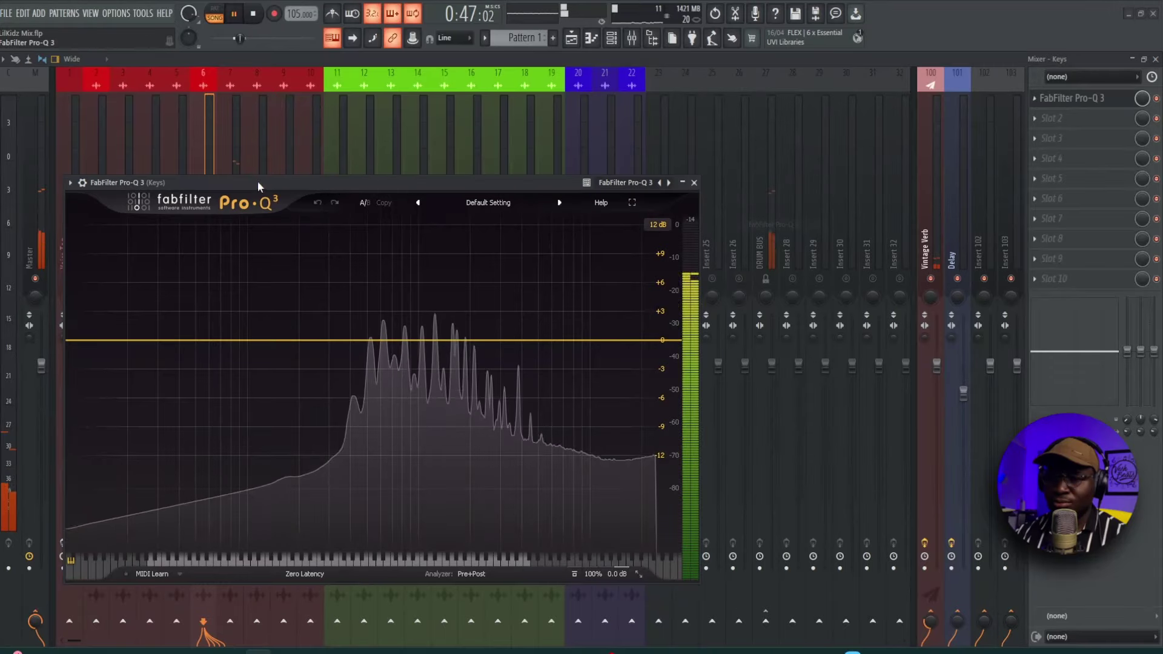
left_click_drag(478, 335, 542, 384)
scroll(479, 272, "up", 10)
scroll(479, 272, "up", 3)
scroll(541, 376, "down", 8)
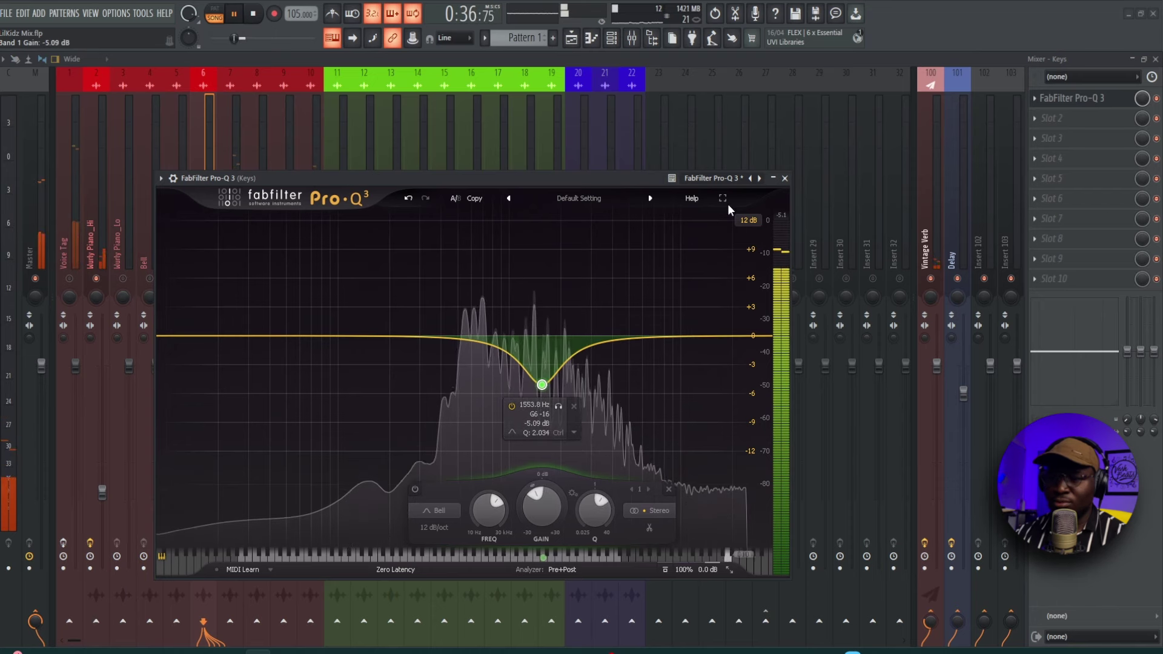
left_click(785, 178)
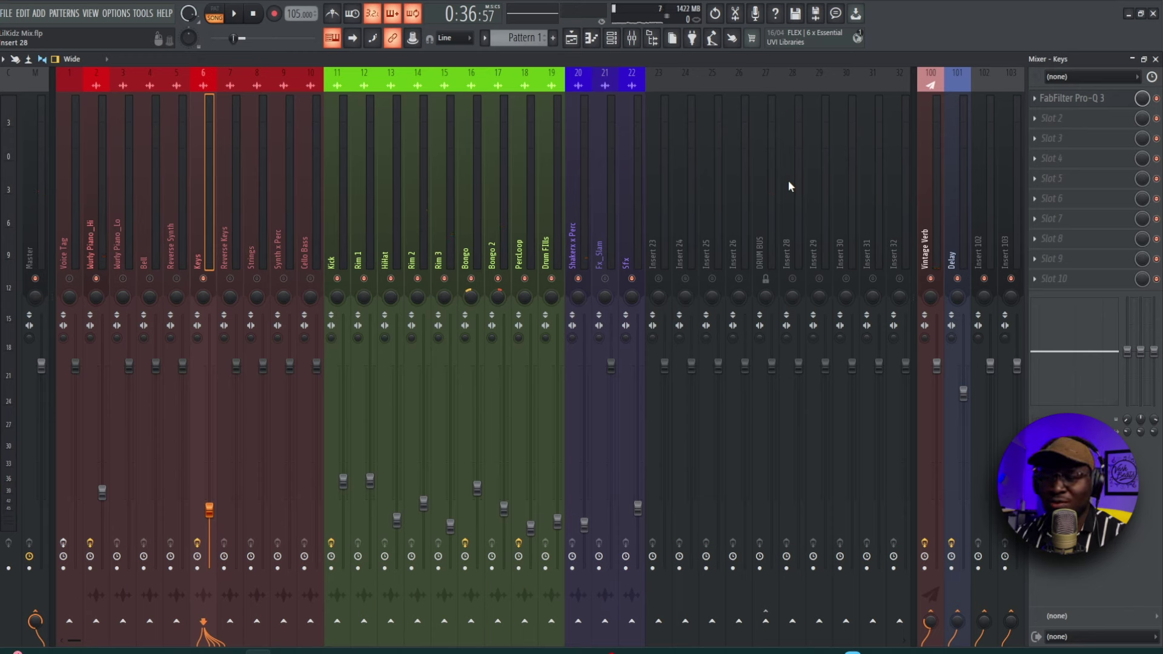
Toggle the effects of Keys while replaying the Chorus start to judge the EQ.
key("space")
key("space")
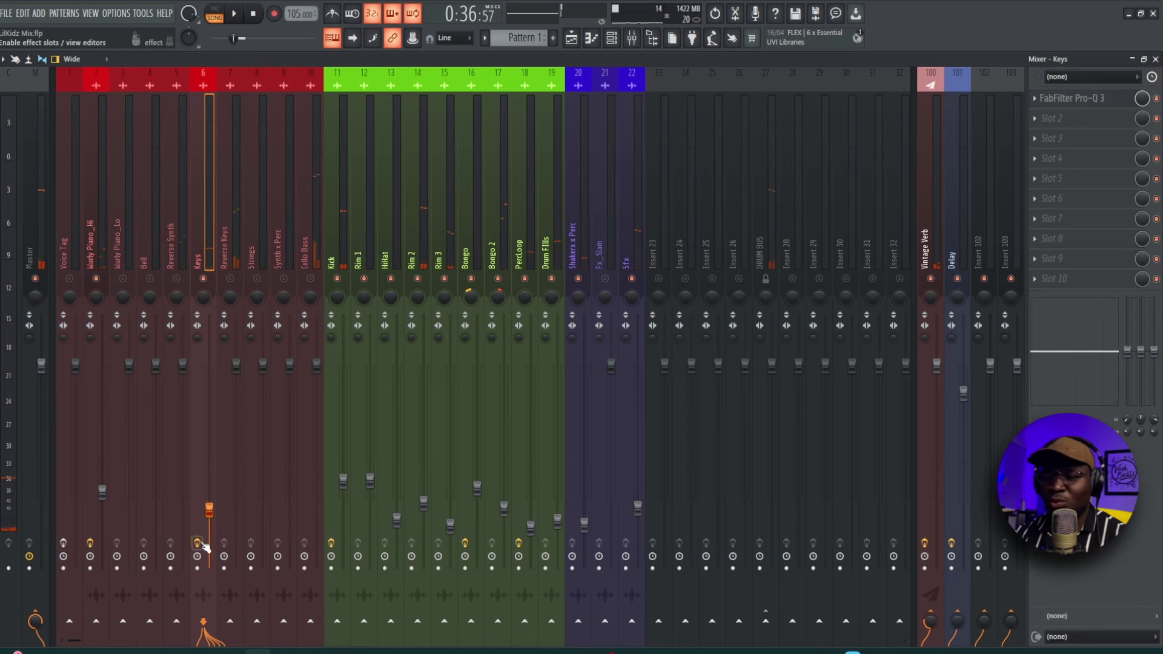
left_click(198, 543)
key("space")
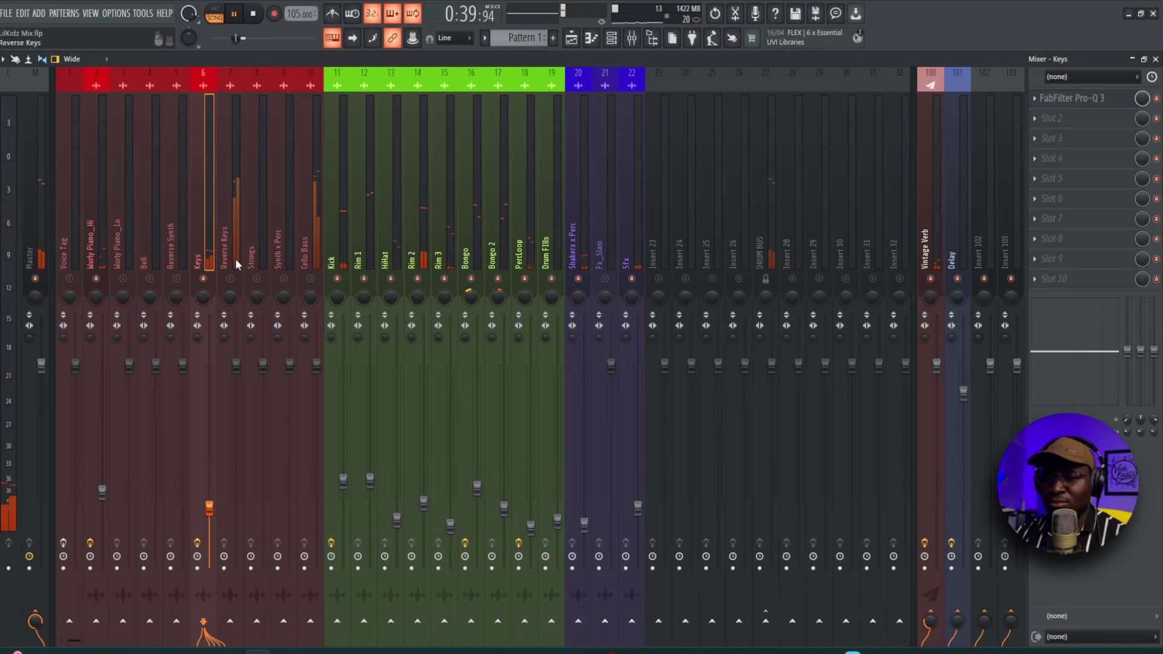
Soften the Keys bell cut near 1541 Hz to about 4 dB and add a 12 dB/oct low cut at about 263 Hz.
left_click(1094, 101)
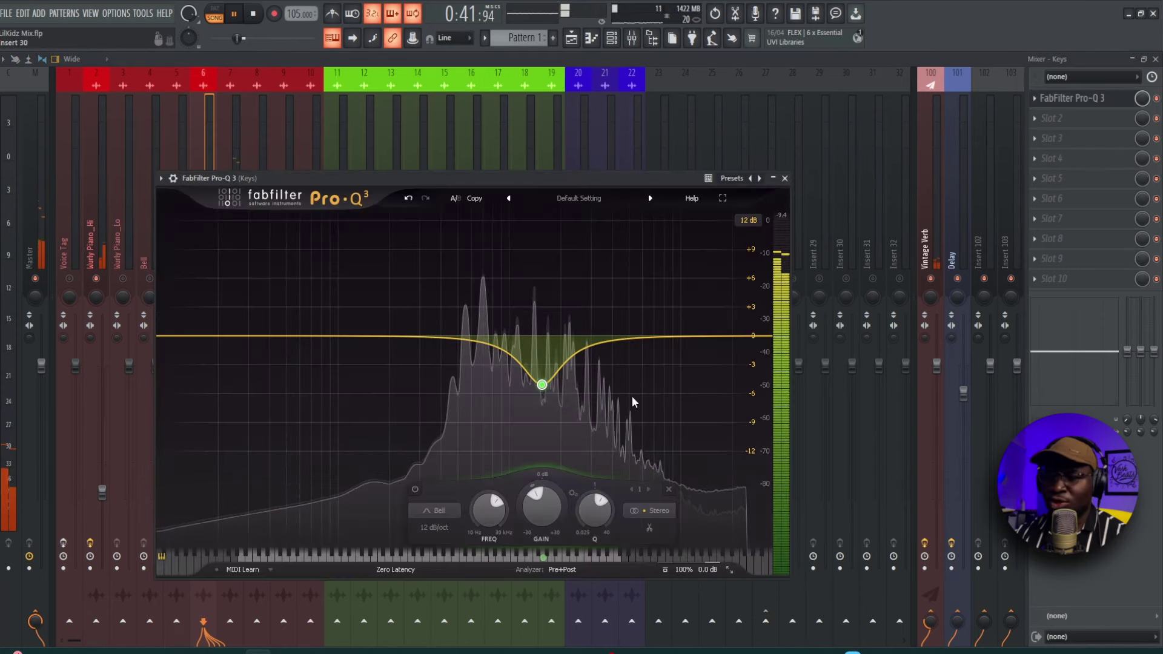
mouse_move(560, 392)
left_click_drag(543, 388, 543, 380)
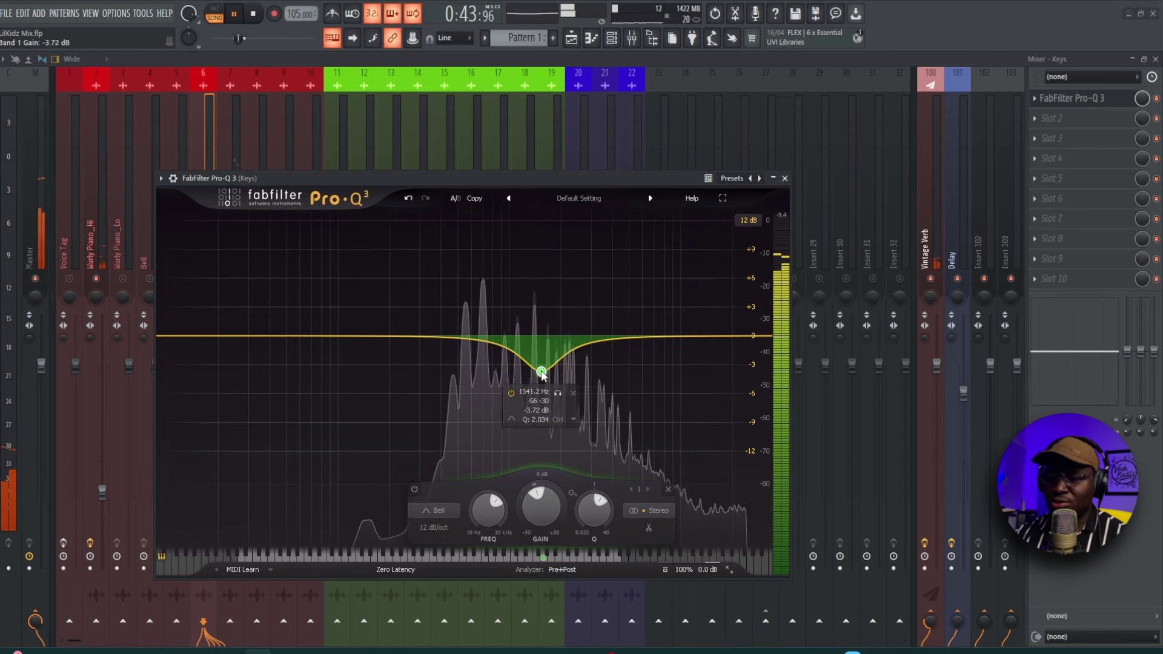
left_click_drag(174, 335, 410, 329)
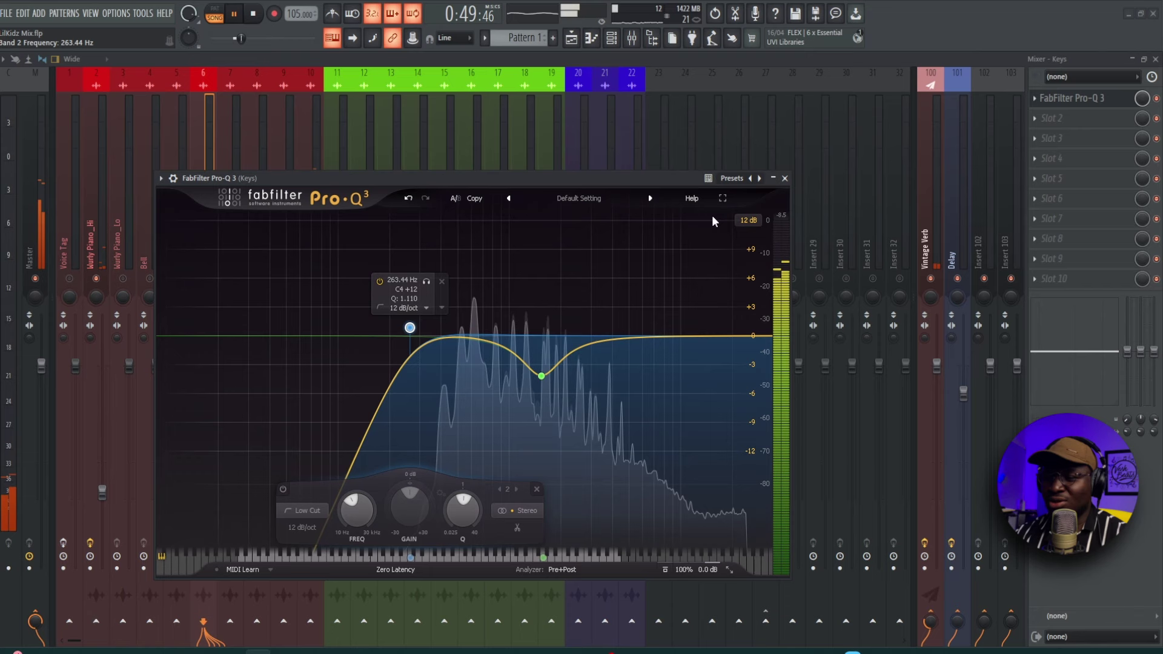
left_click(785, 179)
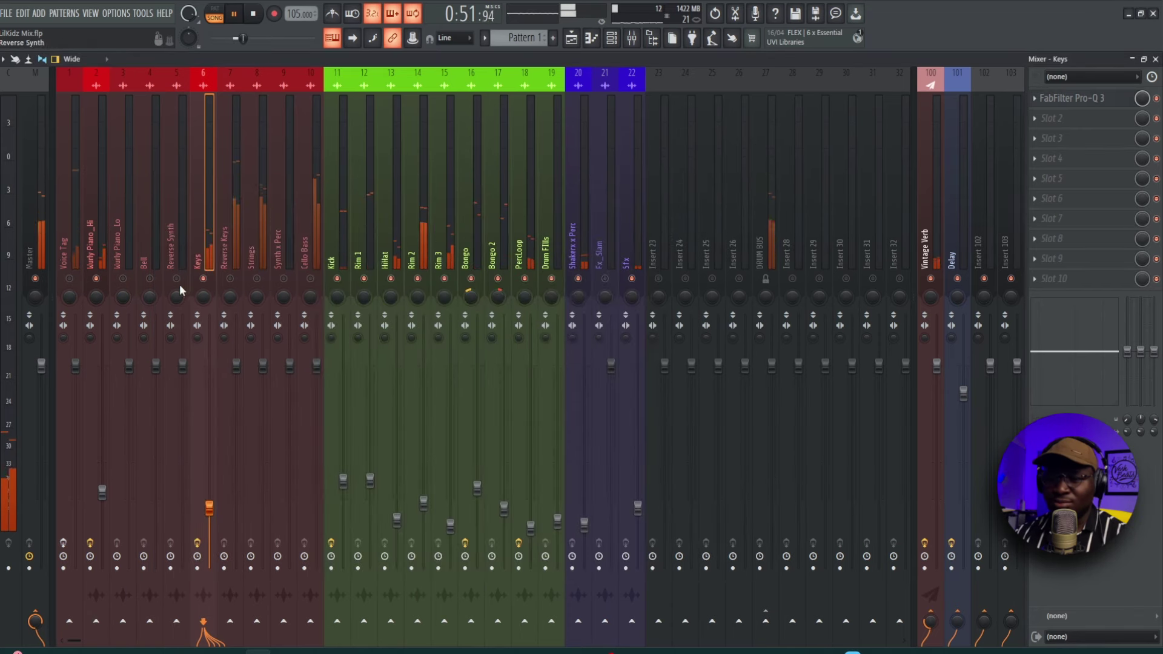
Unmute Reverse Keys and lower its fader to about 33% (-18.5 dB) during playback.
left_click(232, 266)
key("space")
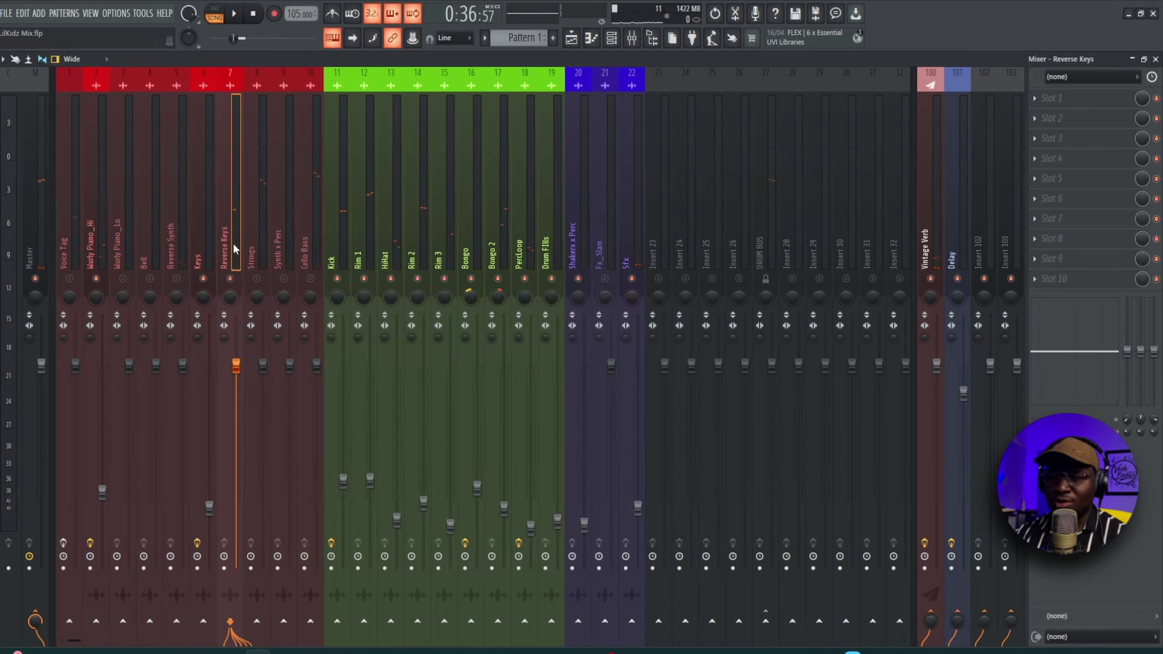
key("space")
left_click_drag(236, 365, 236, 502)
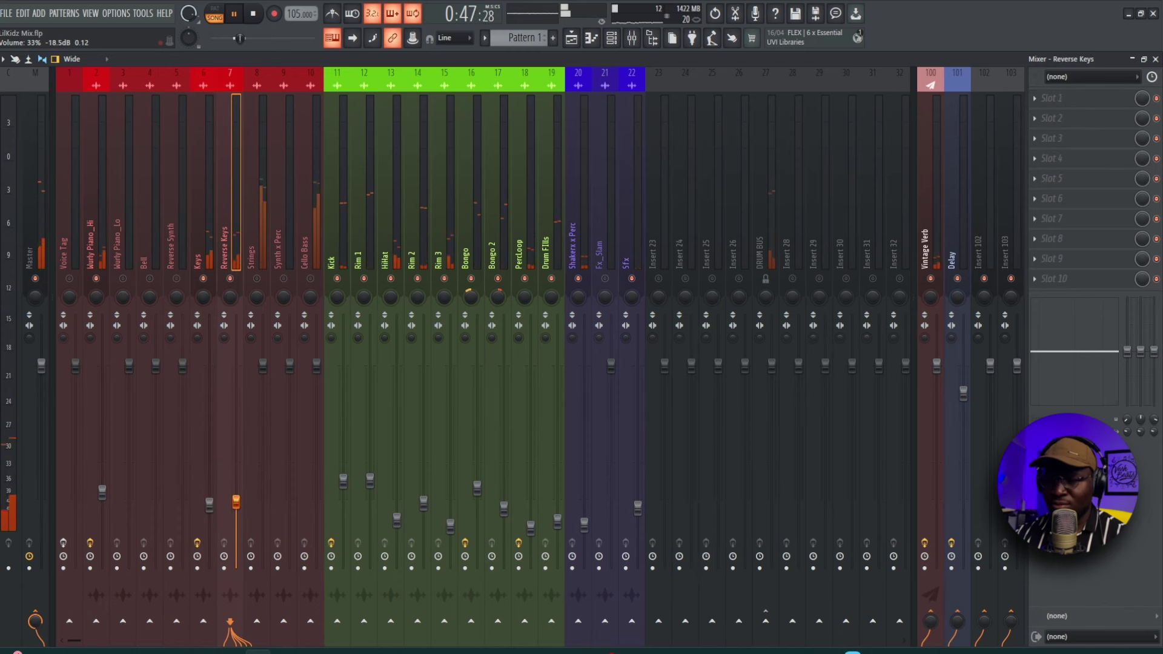
key("space")
Load Chorus JUN-6 in the first effect slot of Reverse Keys and set its mix to 58%.
left_click(1055, 96)
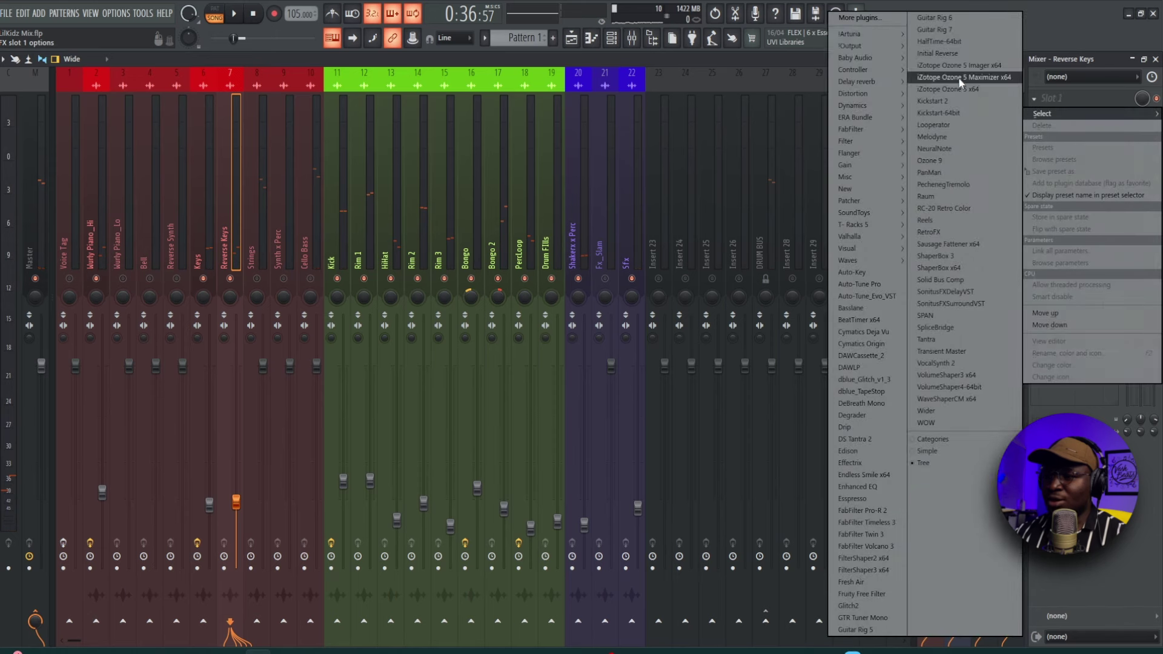
mouse_move(892, 36)
left_click(808, 54)
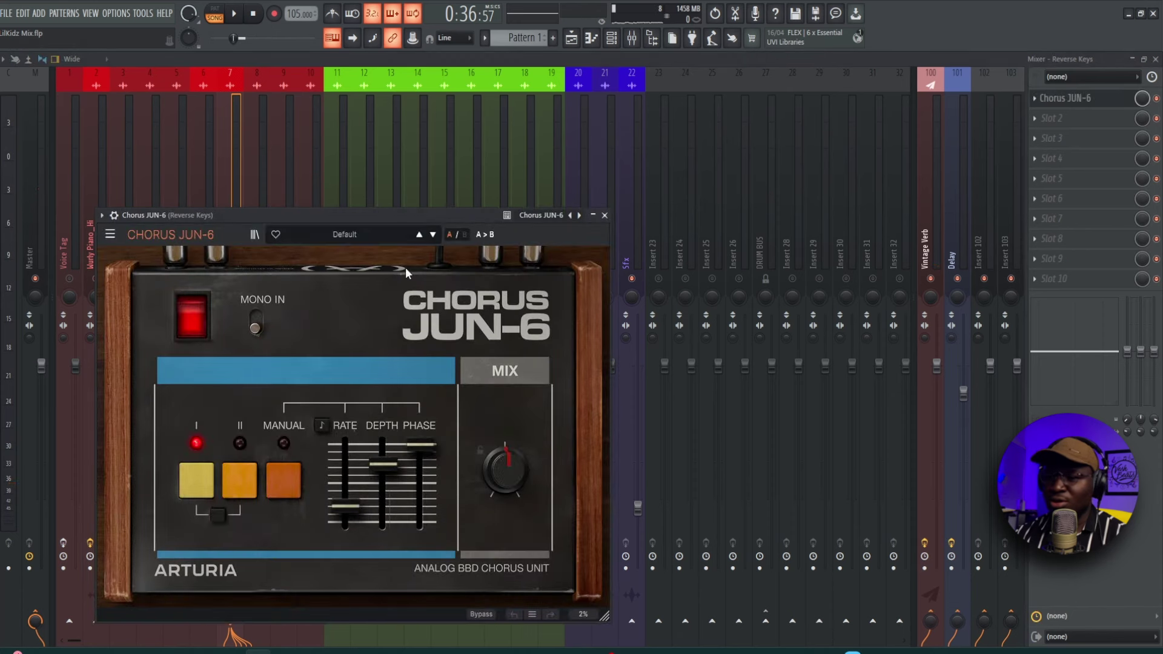
left_click_drag(388, 214, 408, 179)
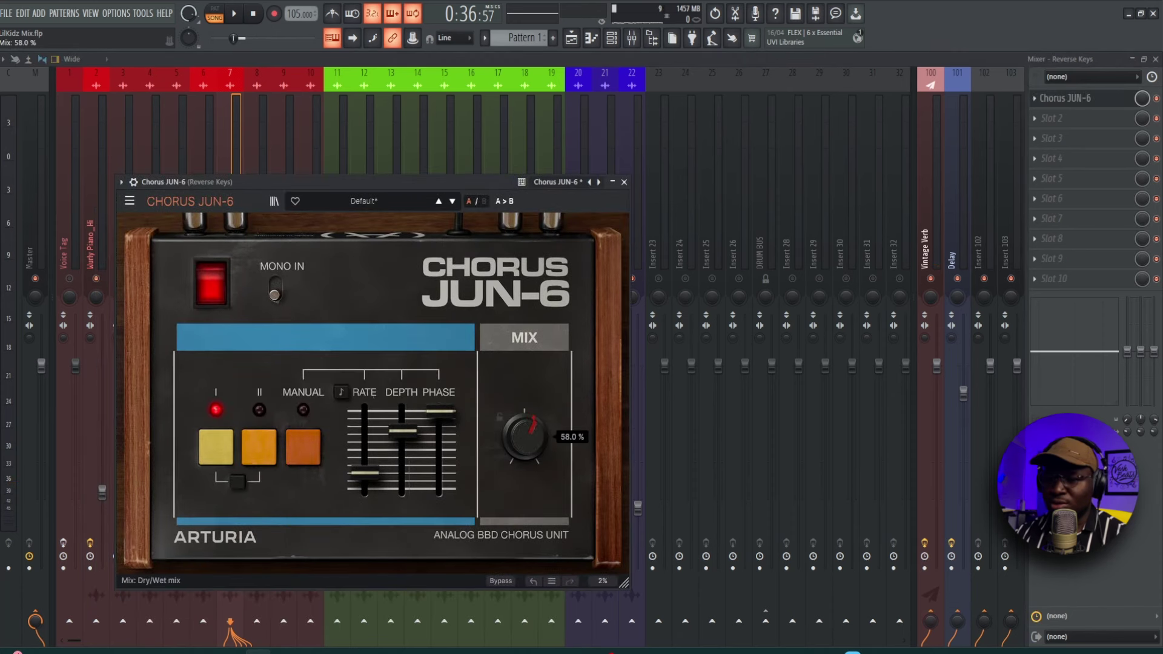
left_click(624, 181)
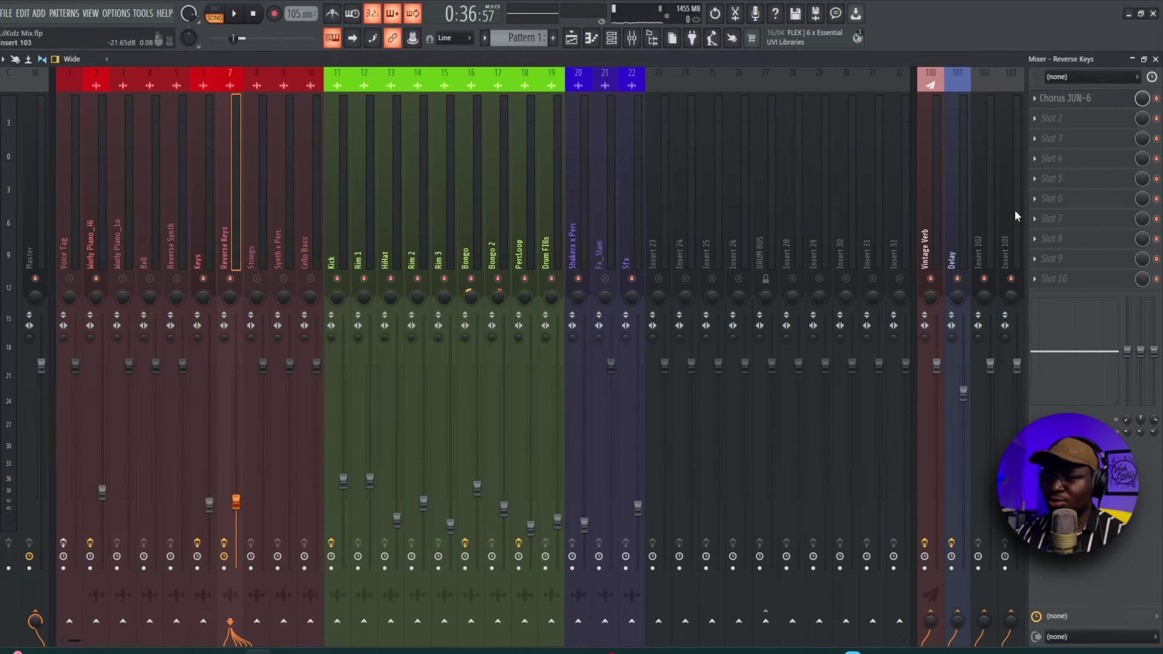
Load Wider in effect slot 9 of Reverse Keys and set its width amount to about 20%.
left_click(1060, 258)
left_click(928, 412)
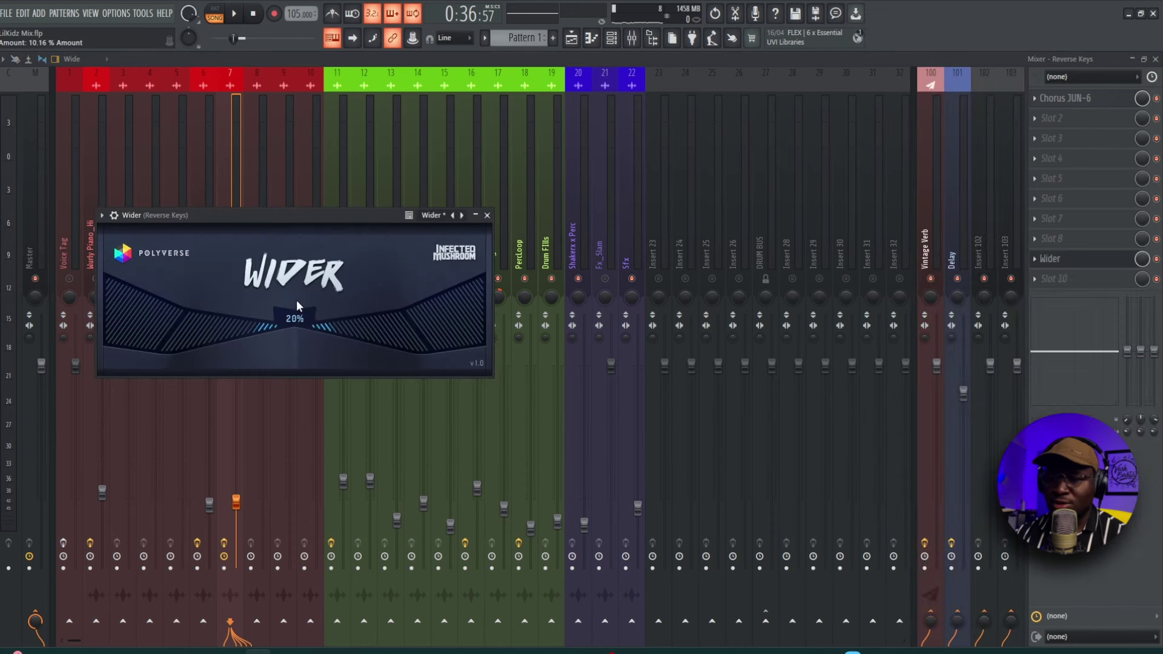
left_click(487, 216)
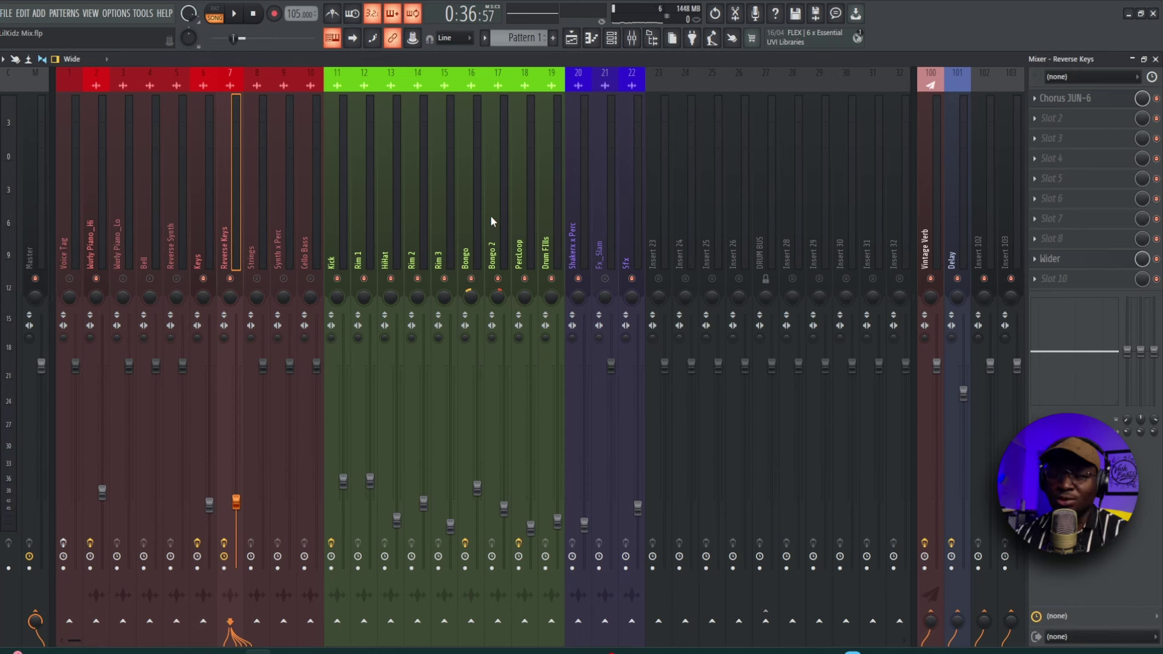
Fine-tune the Reverse Keys fader and raise the Keys fader slightly during playback.
key("space")
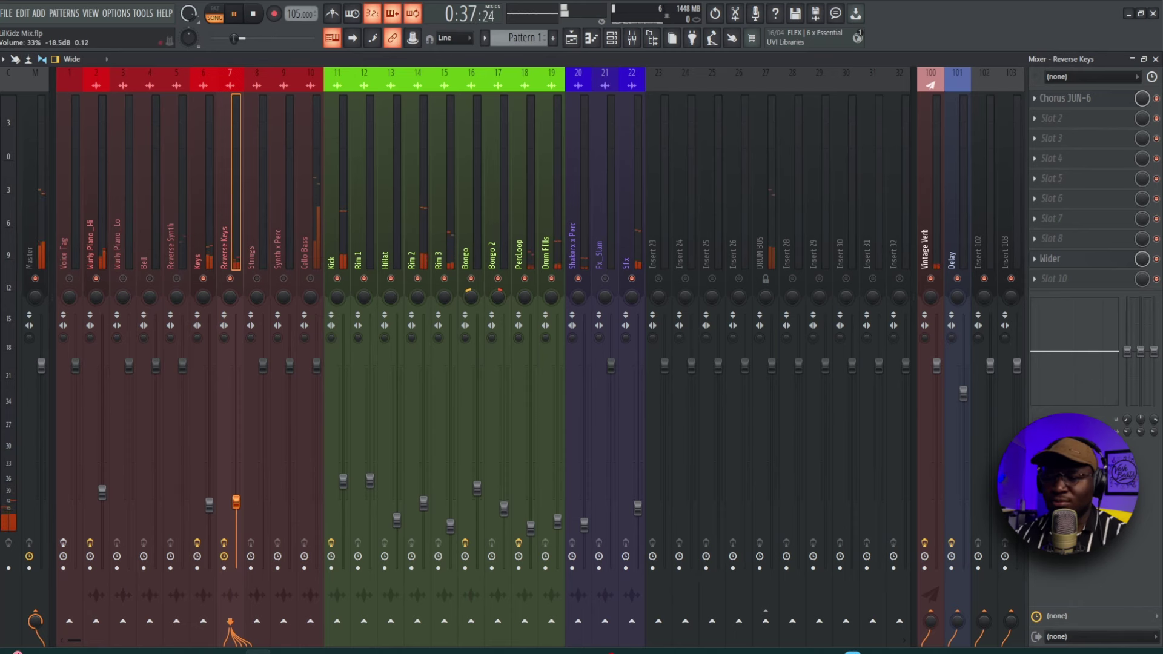
left_click_drag(236, 502, 236, 503)
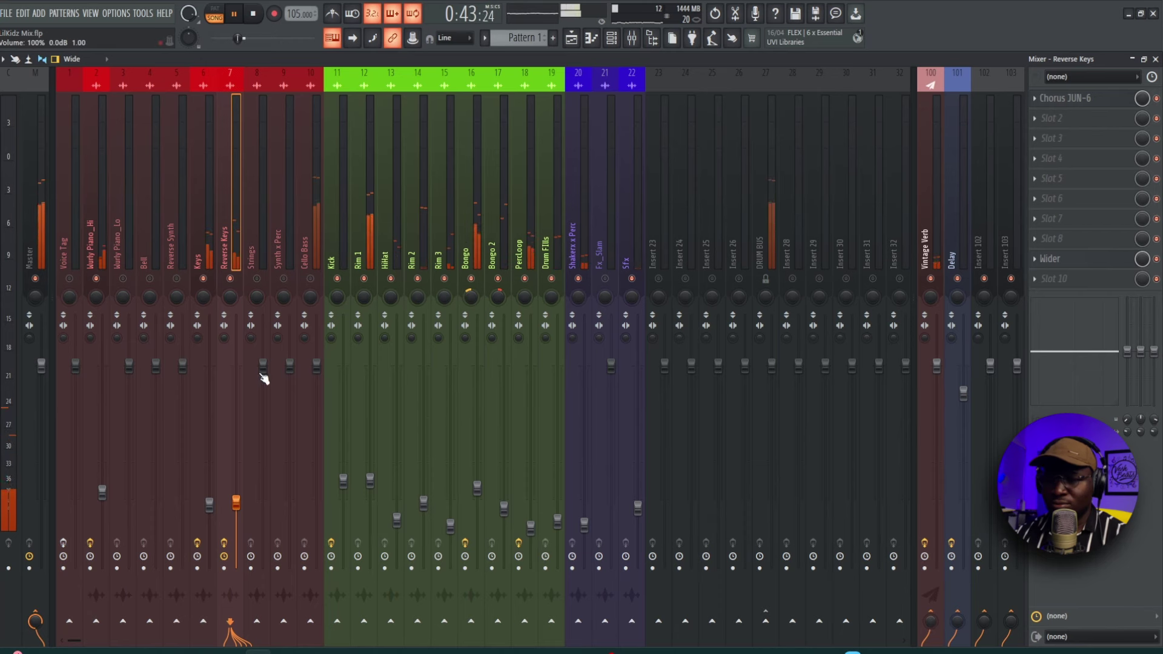
left_click(210, 507)
key("space")
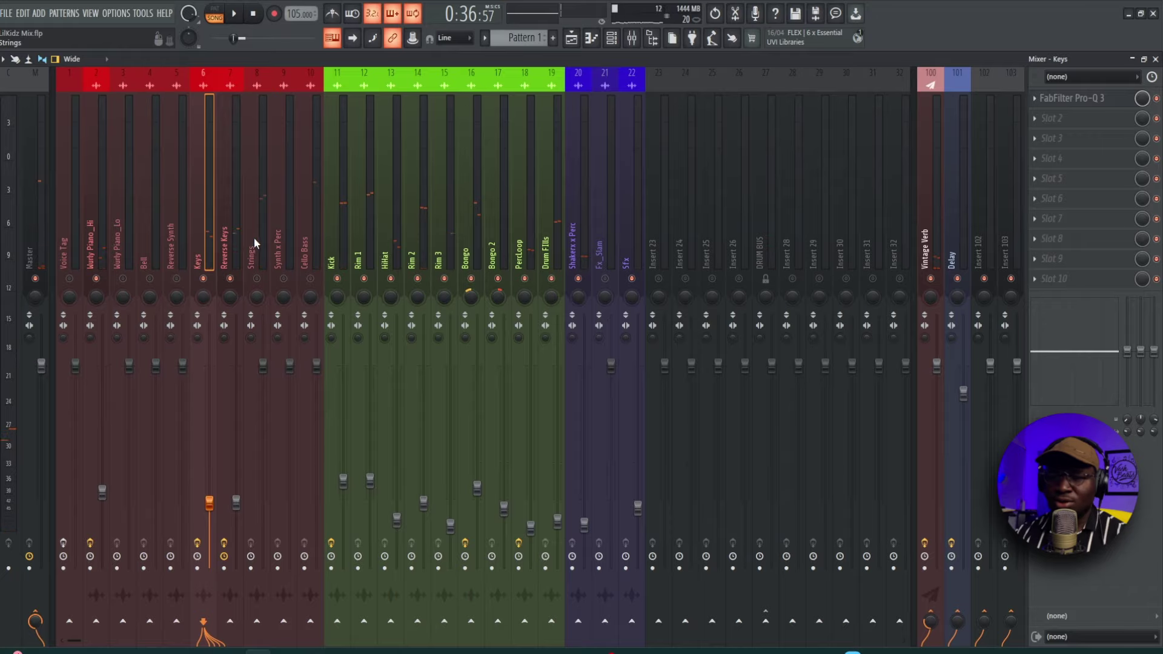
Select the Strings track and set the playback position to bar 21 of the Chorus, where the strings play.
left_click(256, 237)
left_click(587, 38)
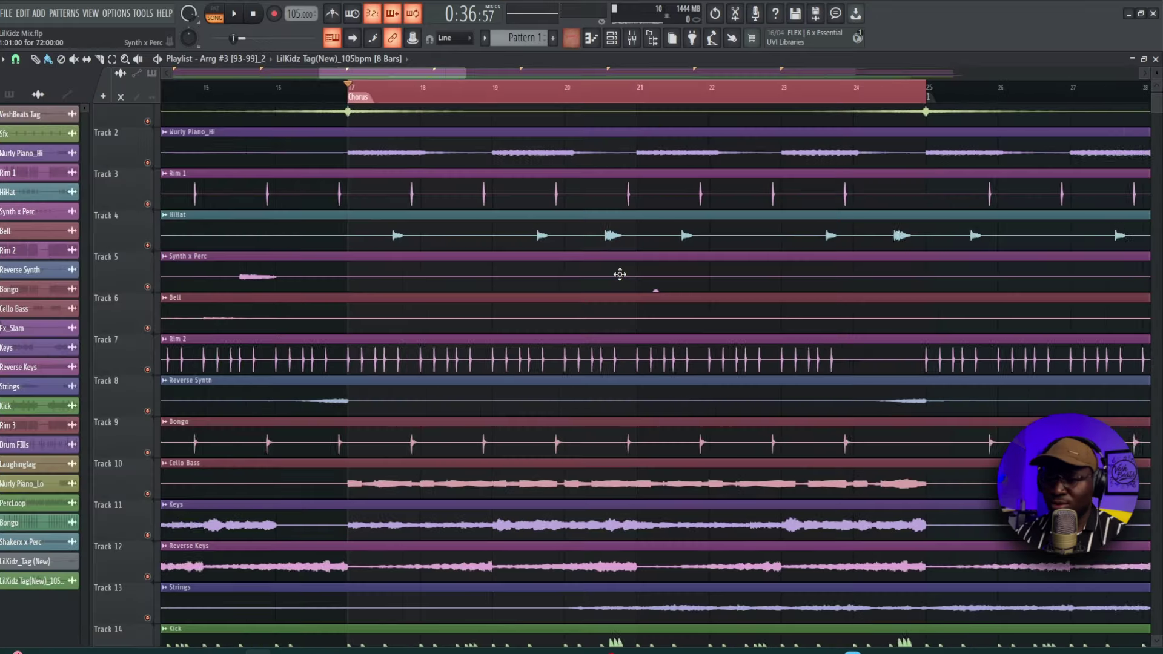
scroll(584, 420, "down", 5)
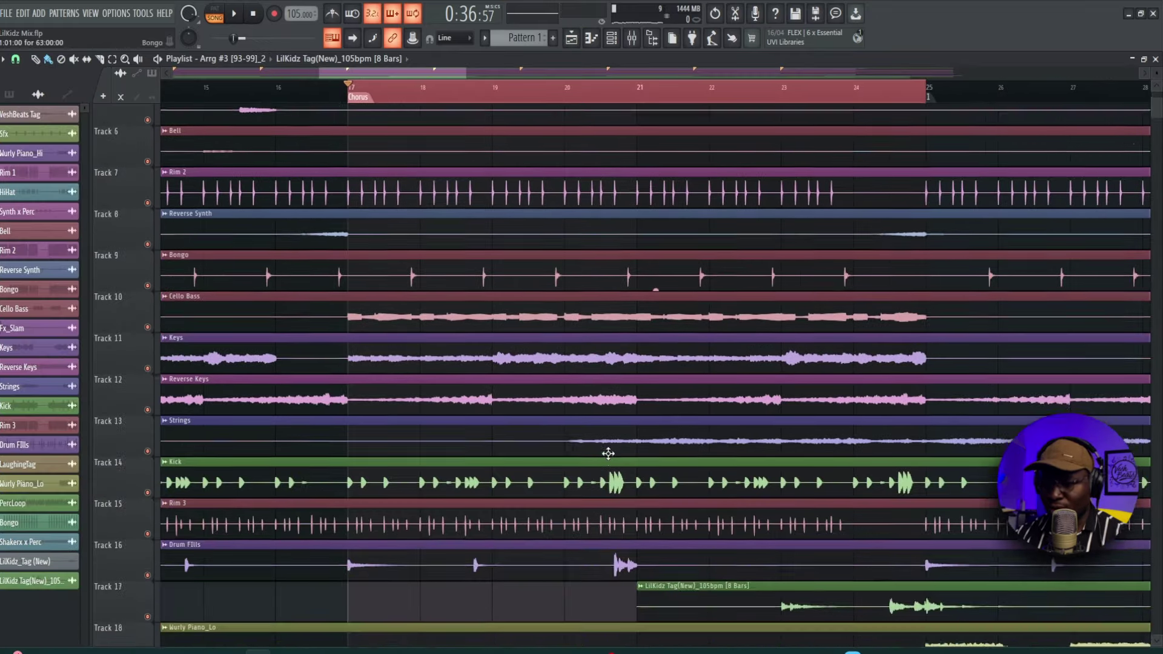
left_click(641, 89)
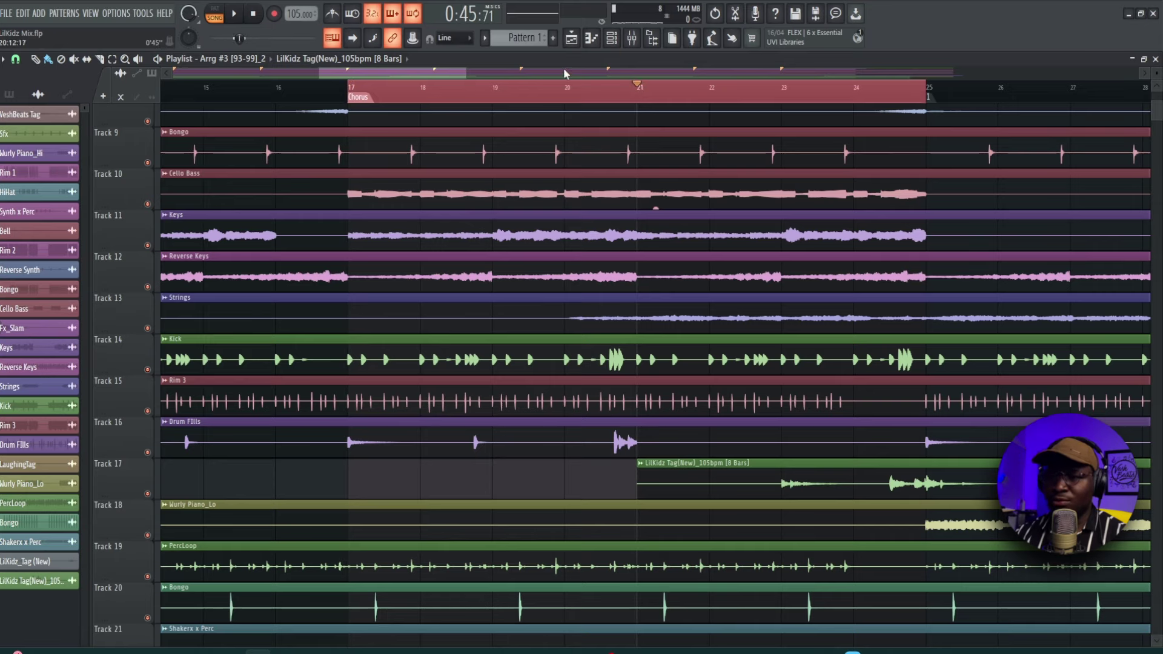
left_click(632, 37)
Unmute Strings and lower its fader to slightly below 23% (-22.8 dB) while playing from bar 21.
key("space")
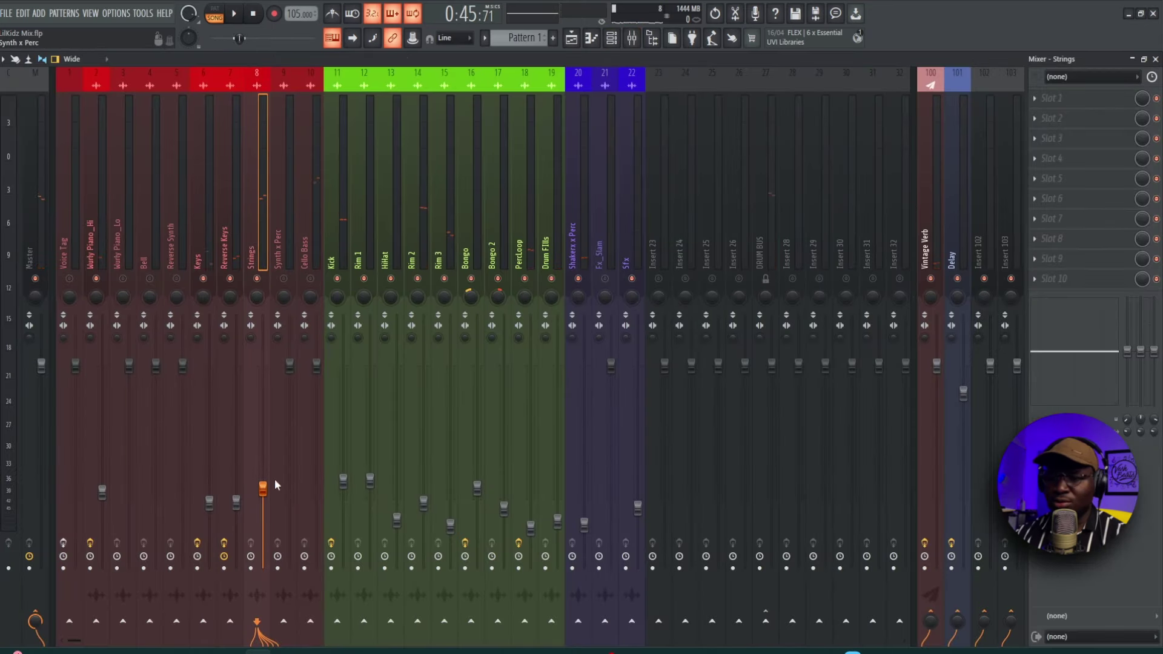
key("space")
left_click_drag(267, 502, 267, 518)
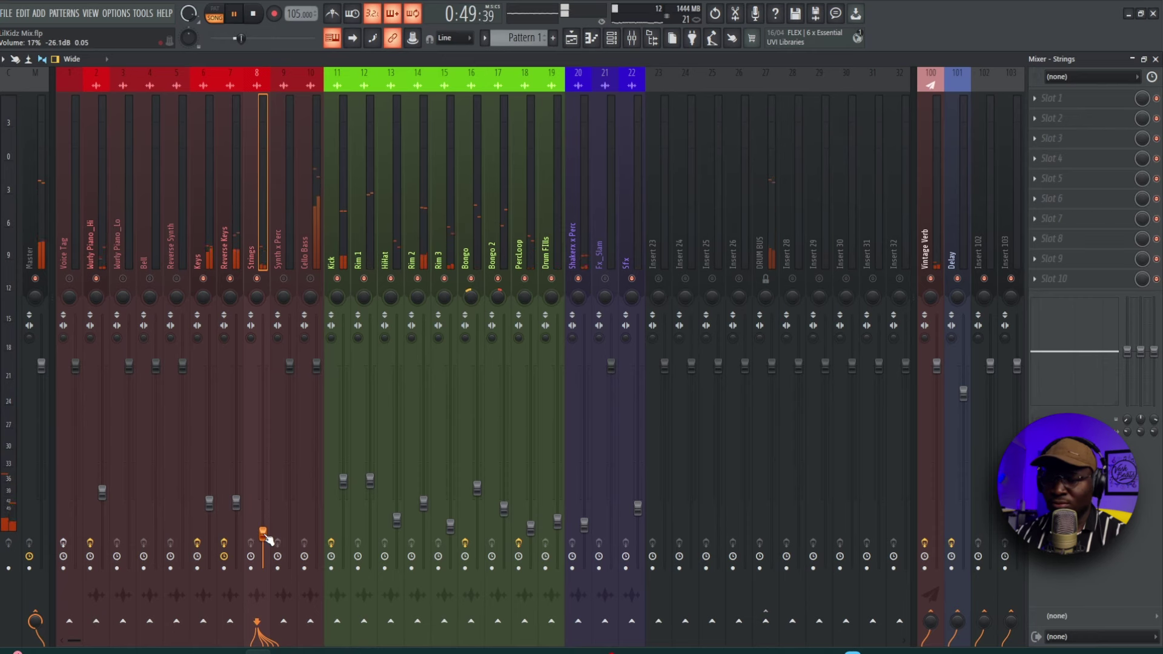
left_click_drag(266, 536, 267, 529)
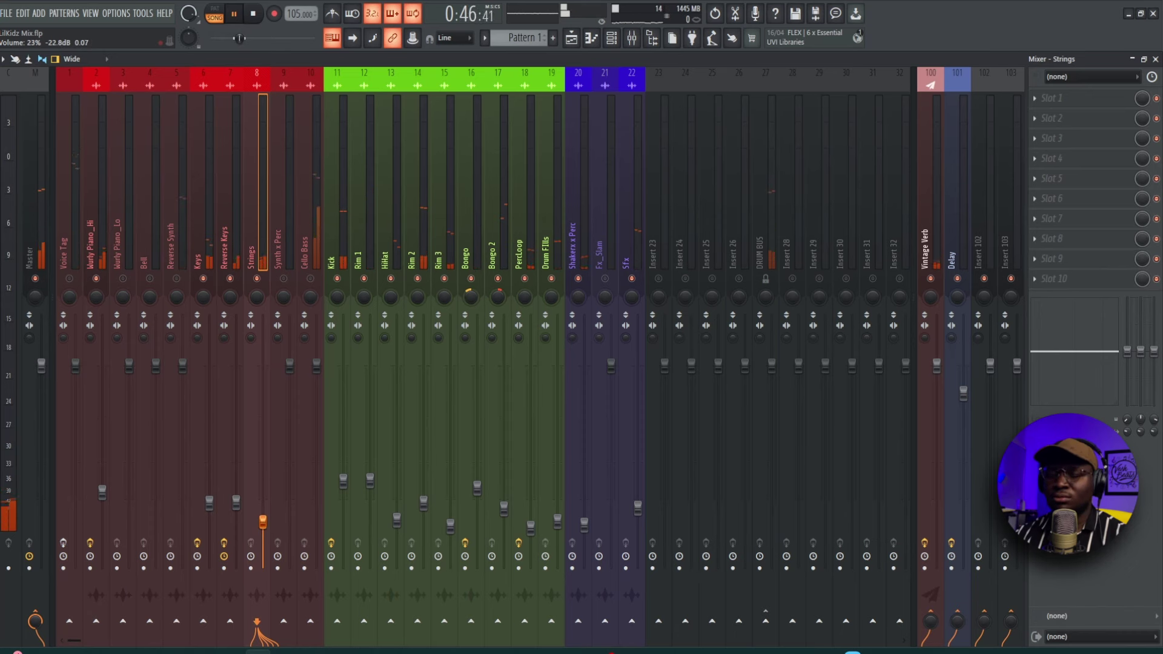
left_click_drag(263, 521, 263, 526)
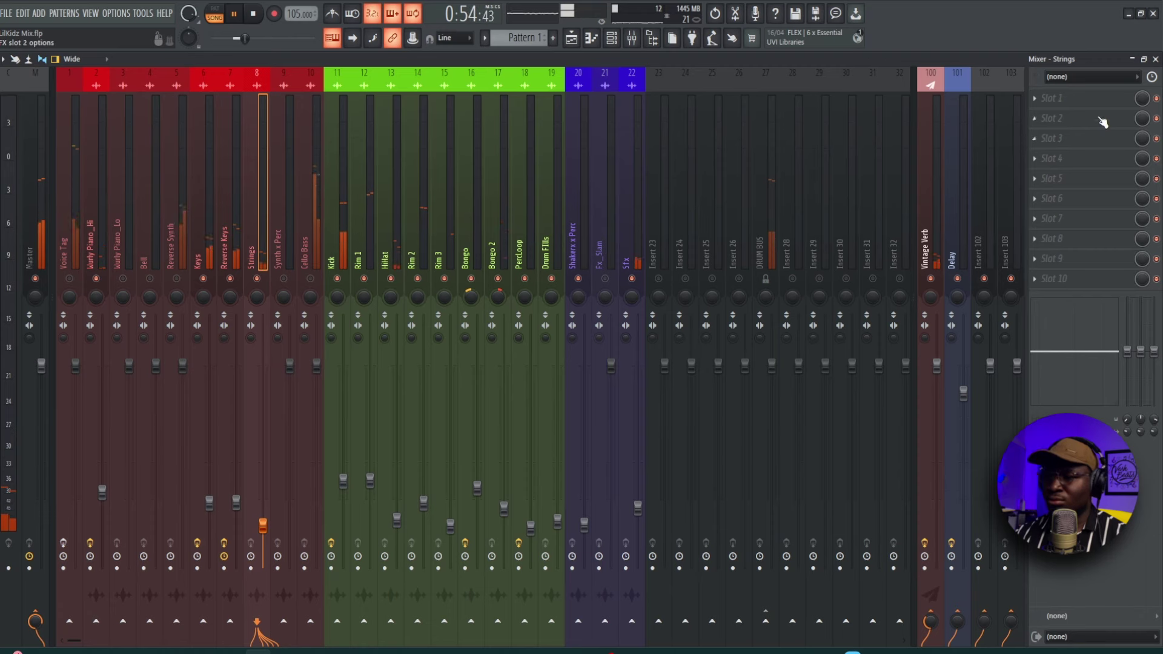
Load FabFilter Pro-Q 3 in effect slot 1 of Strings and move its window clear of the screen edge.
left_click(1090, 100)
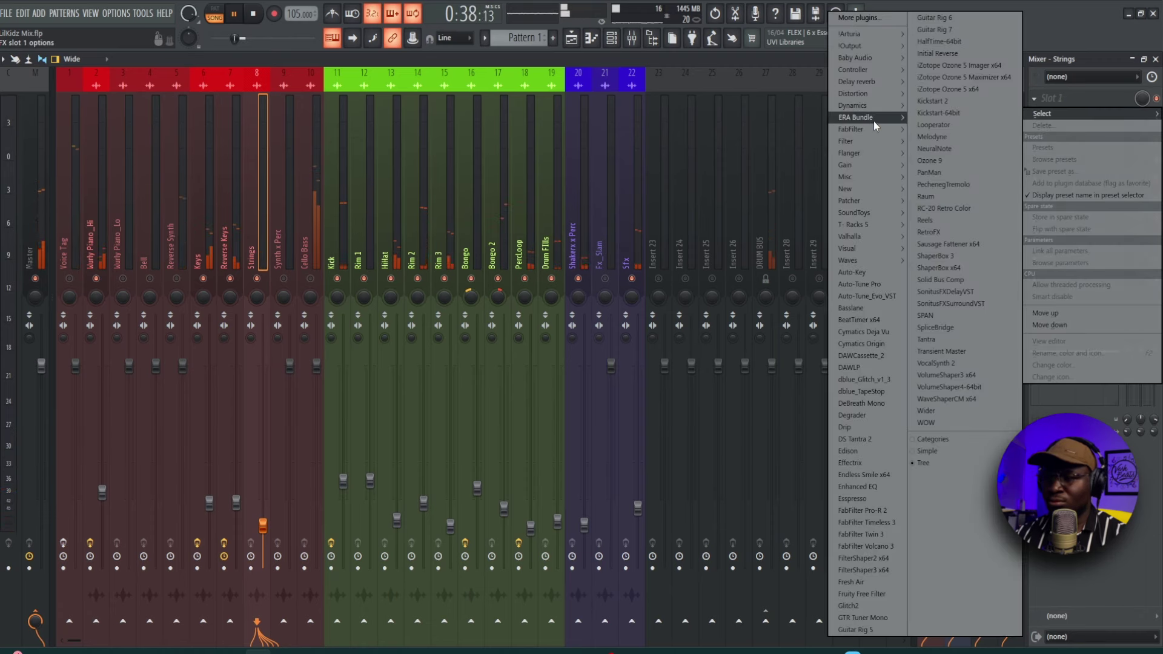
mouse_move(870, 129)
left_click(802, 224)
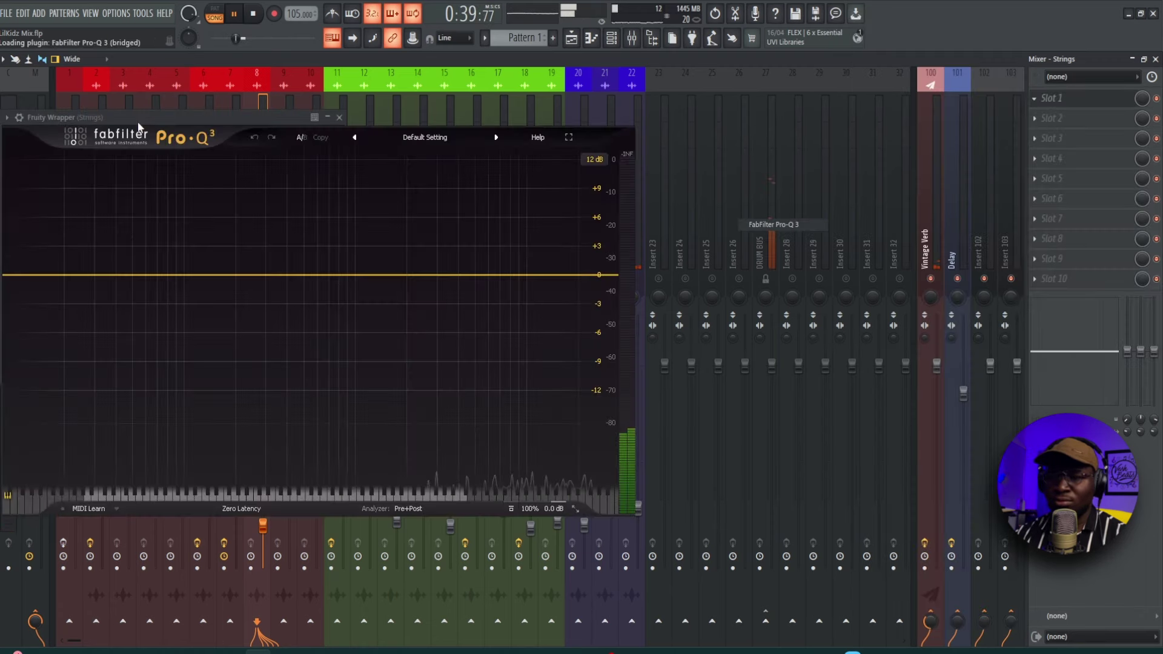
left_click_drag(123, 117, 355, 140)
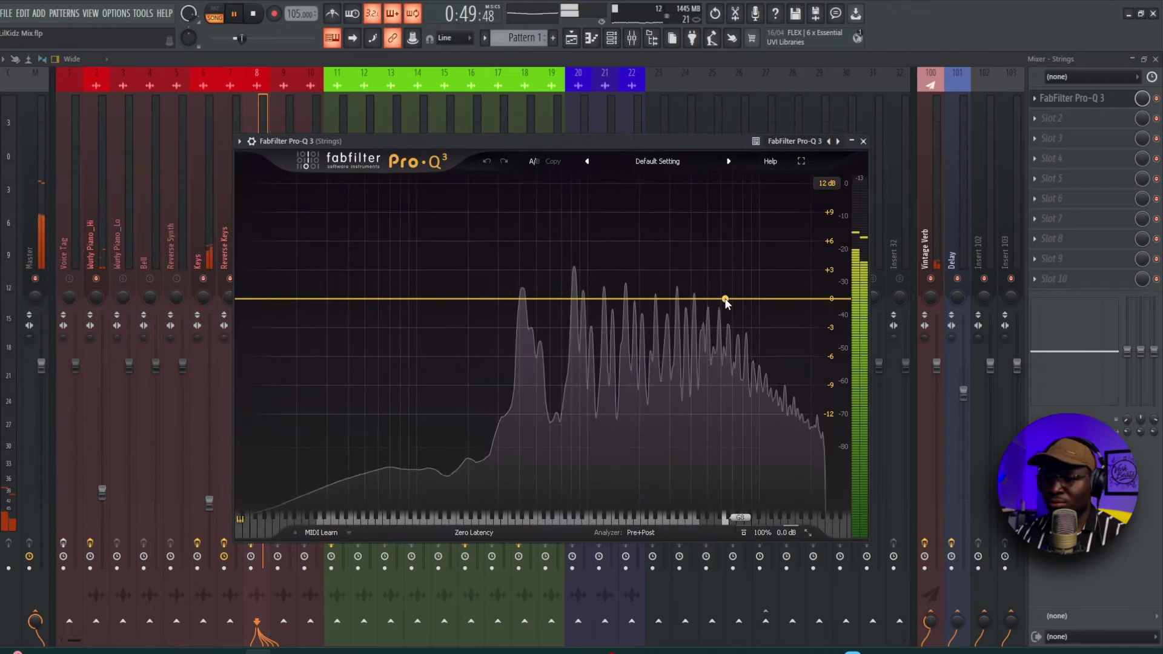
Add a dynamic bell cut at about 6343 Hz on the Strings EQ, set its gain to about -0.91 dB and close the EQ.
left_click_drag(727, 300, 729, 318)
left_click(758, 362)
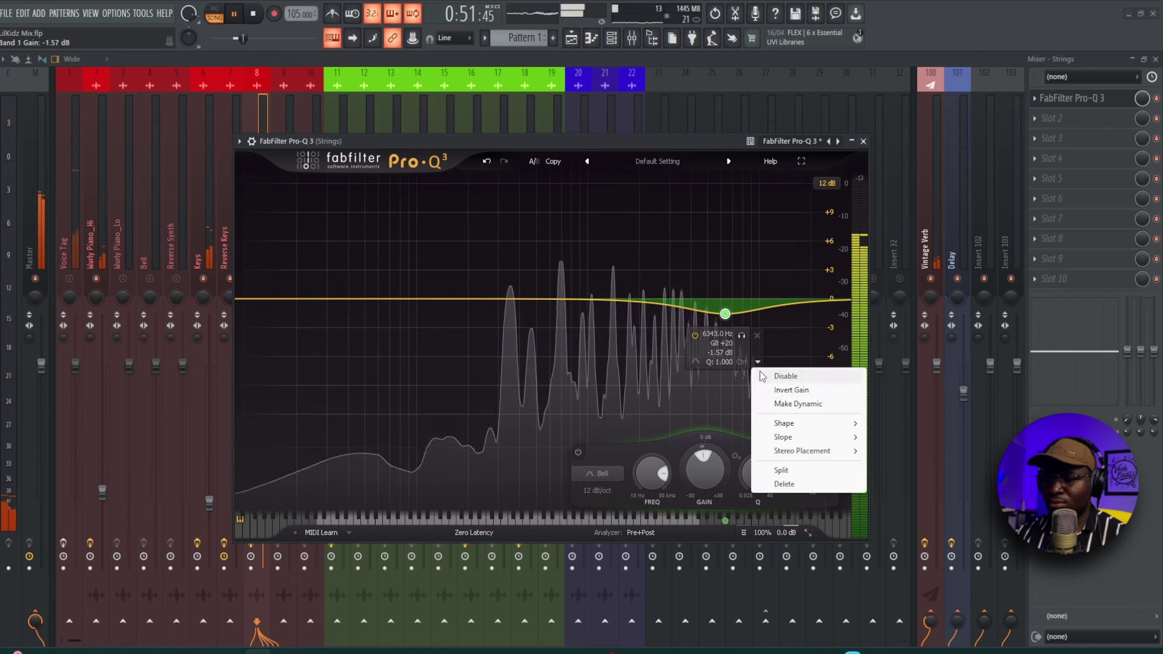
left_click(788, 402)
mouse_move(725, 314)
left_mouse_down()
mouse_move(725, 327)
mouse_move(726, 308)
left_mouse_up()
key("space")
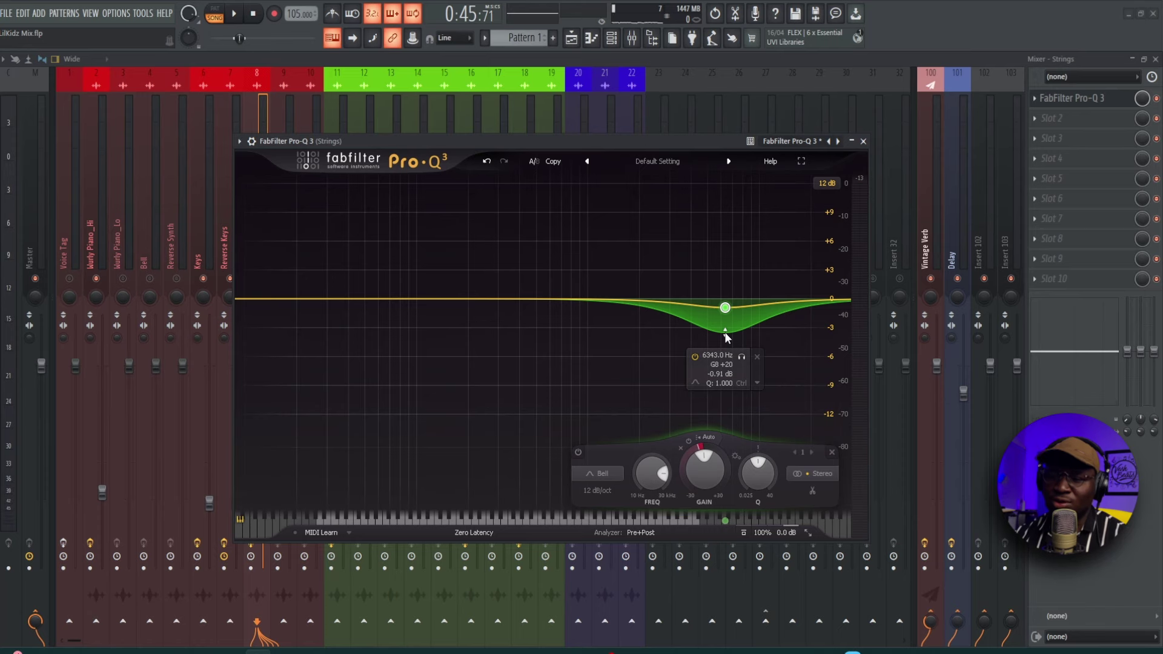
left_click(864, 141)
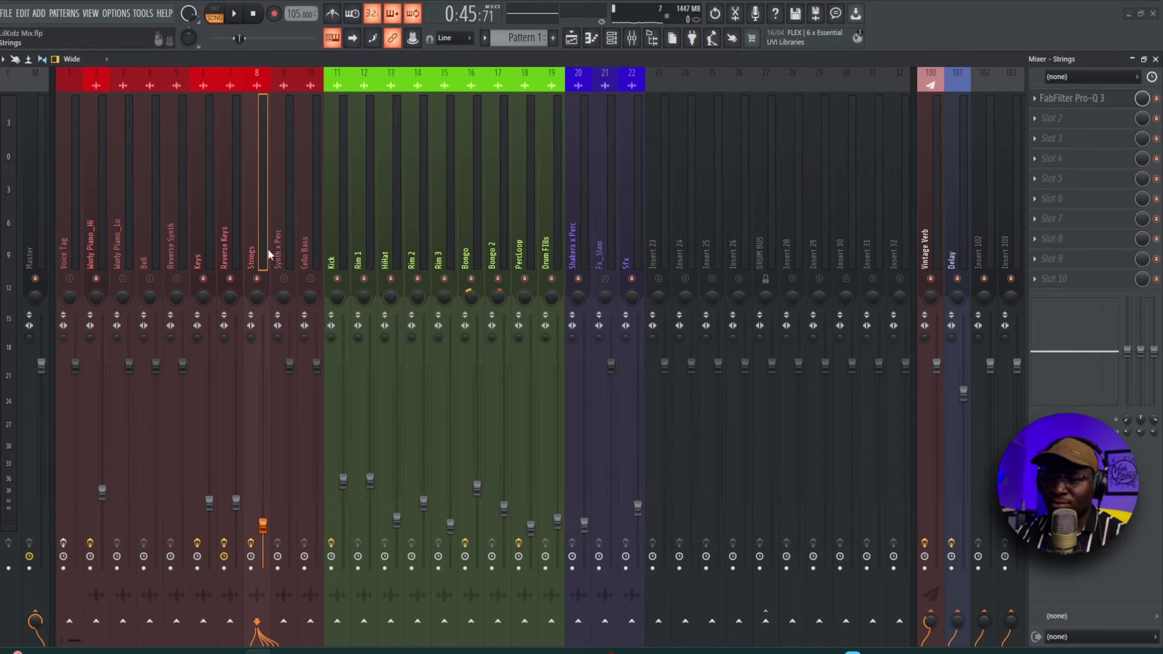
Raise the Strings fader slightly during playback and deepen the gain cut of its dynamic EQ band at 6343 Hz.
key("space")
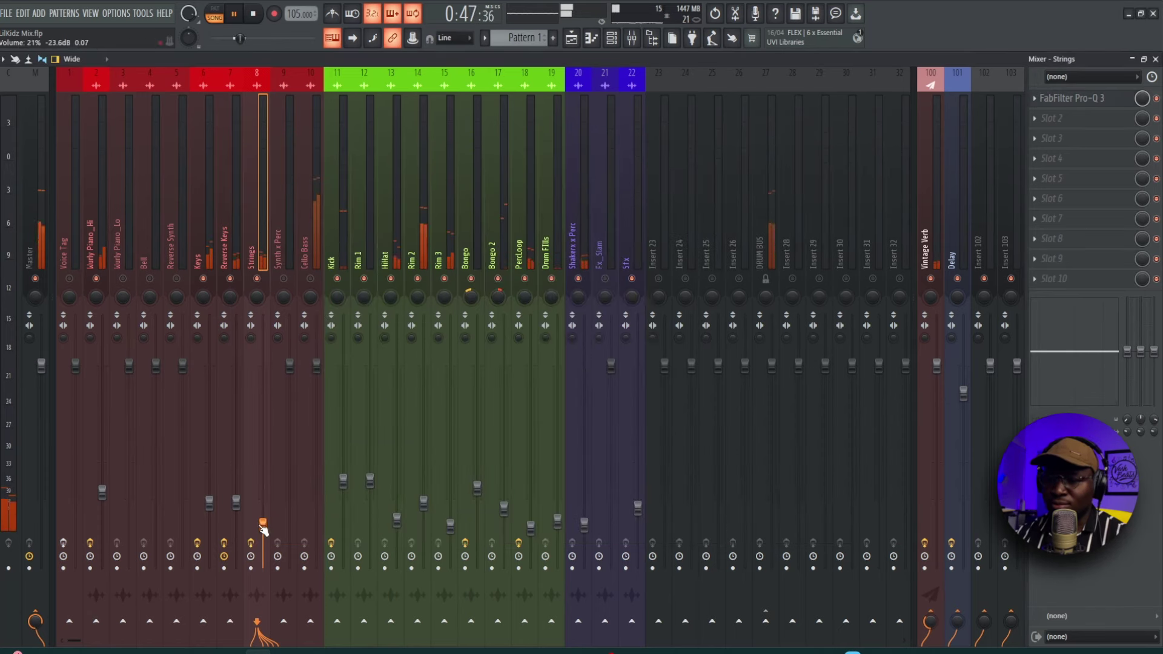
key("space")
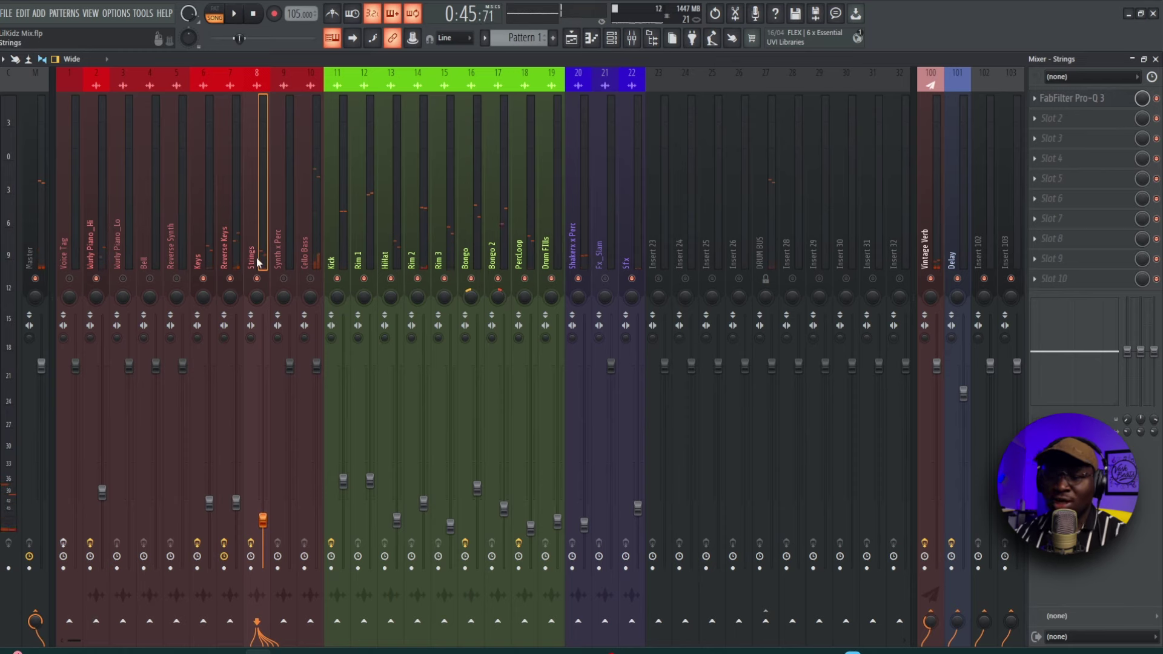
left_click(1110, 103)
left_click(1109, 103)
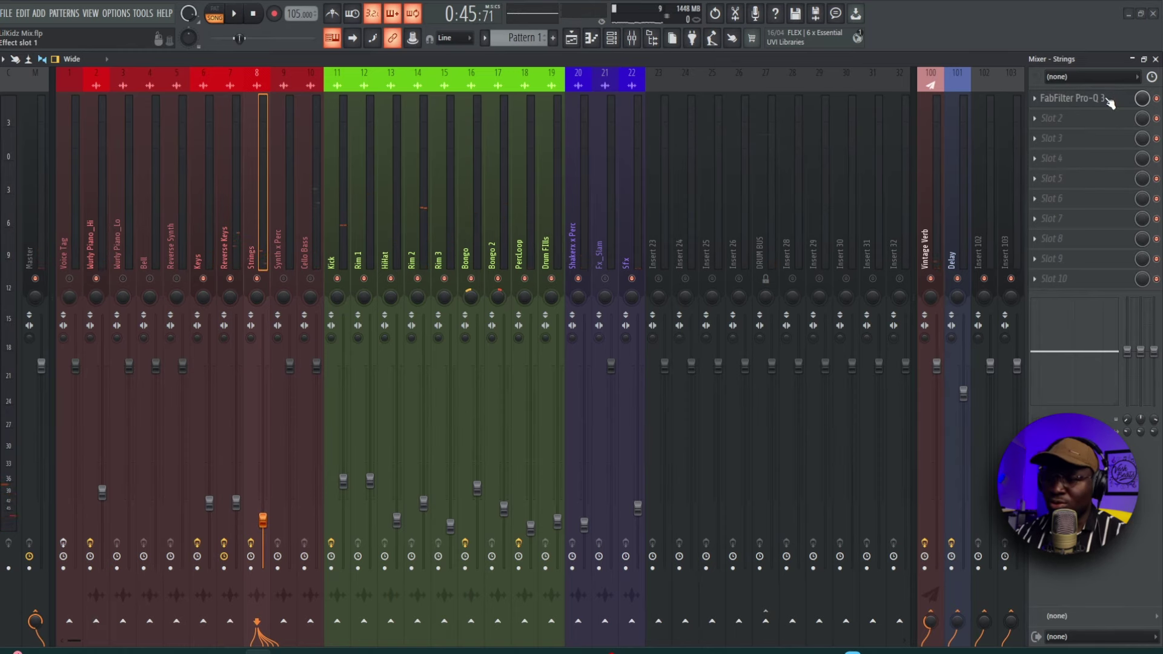
left_click_drag(725, 308, 723, 319)
left_click(196, 235)
left_click(250, 238)
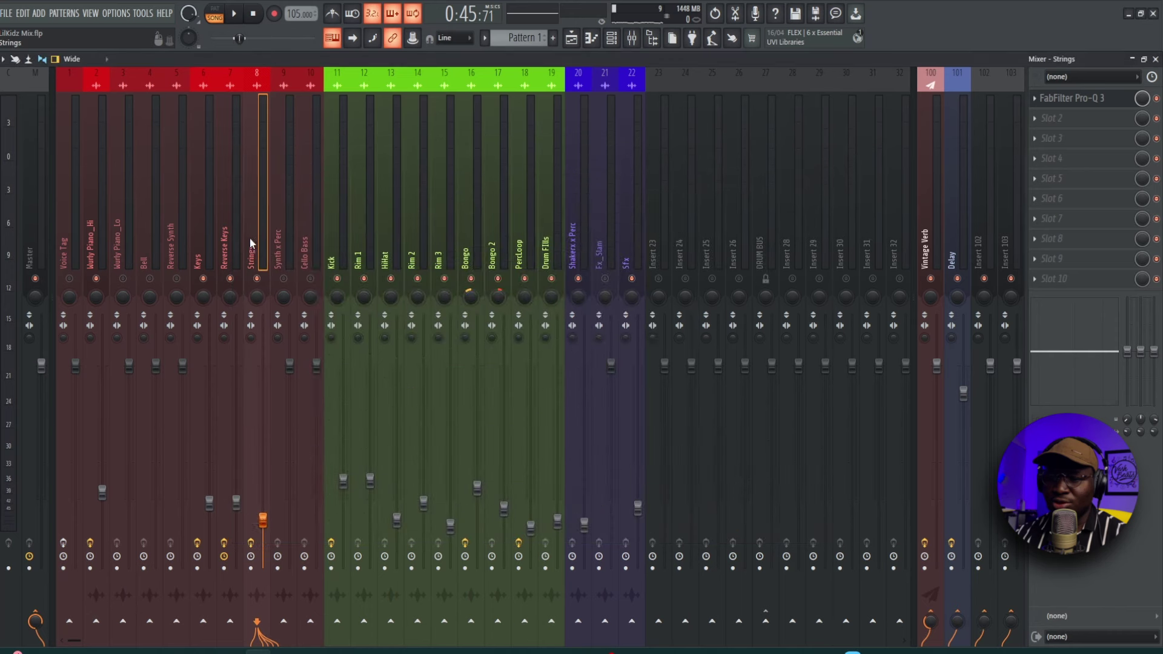
Raise the Strings fader to slightly above 25% (-21.7 dB) during playback.
key("space")
left_click_drag(259, 533, 259, 529)
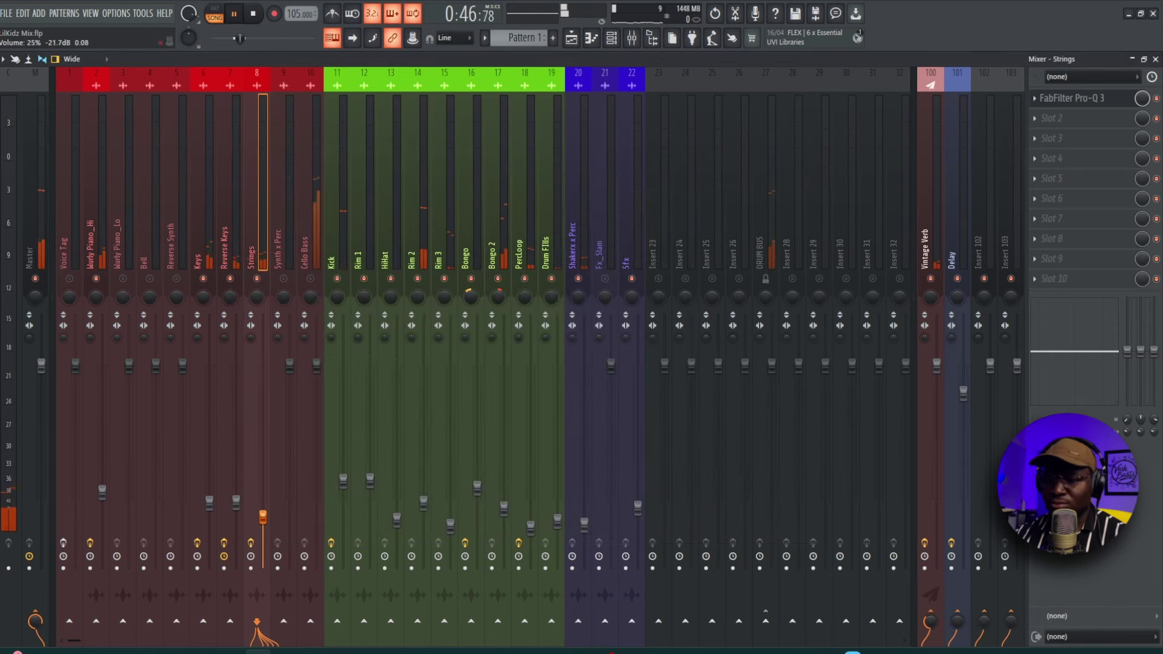
left_click_drag(264, 519, 264, 519)
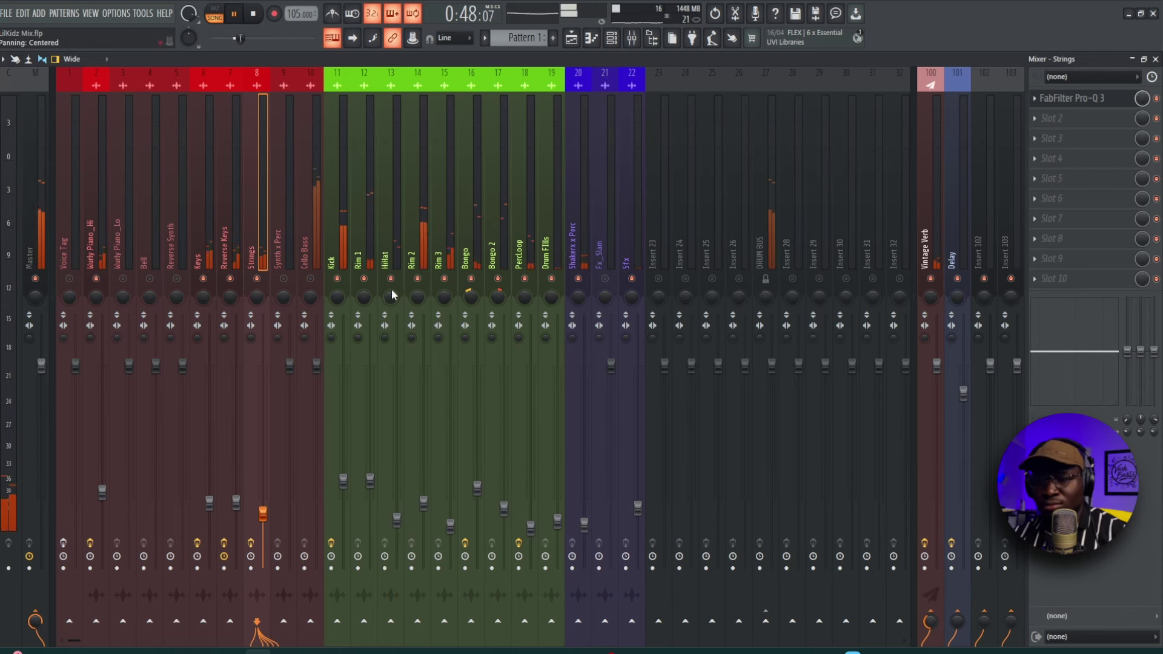
key("space")
Select the Cello Bass track and lower its fader to just above the Kick fader's level during playback.
left_click(315, 265)
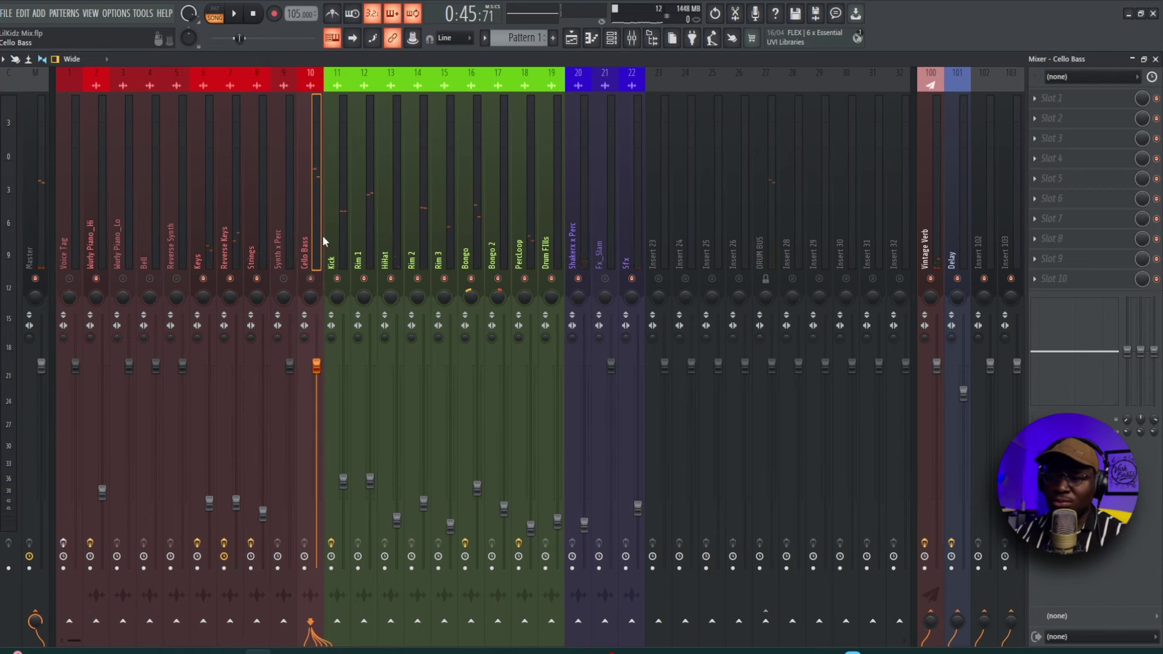
key("space")
left_click_drag(317, 424, 316, 468)
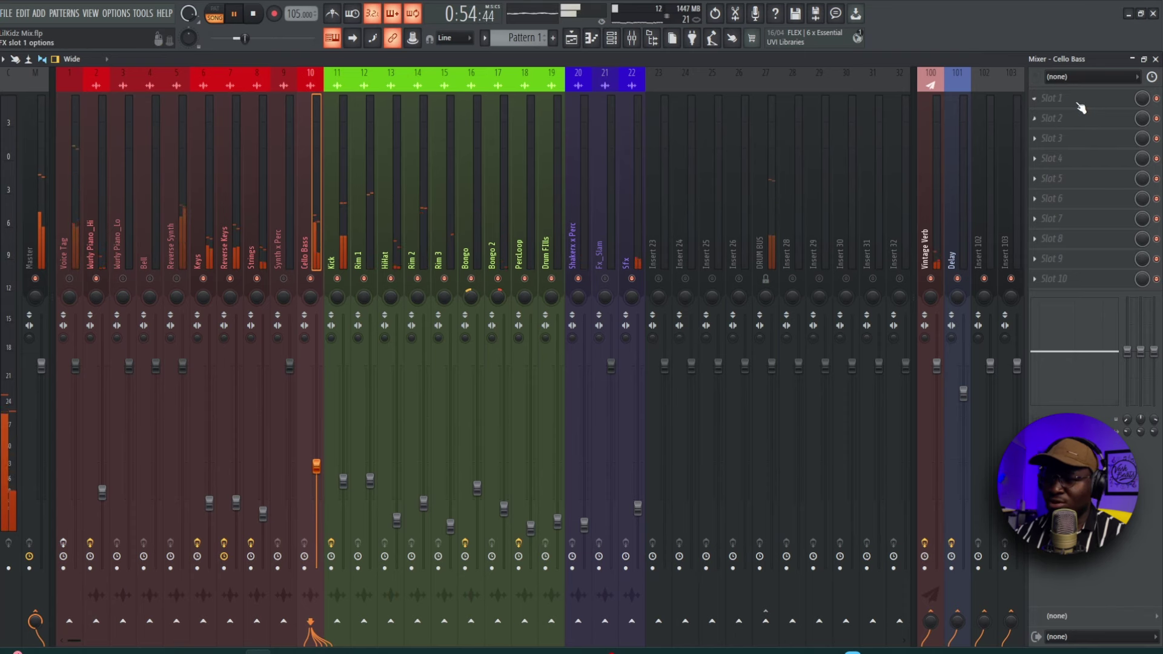
key("space")
Load the Waves RBass Stereo plugin in effect slot 1 of Cello Bass and move its window off the track names.
left_click(1074, 101)
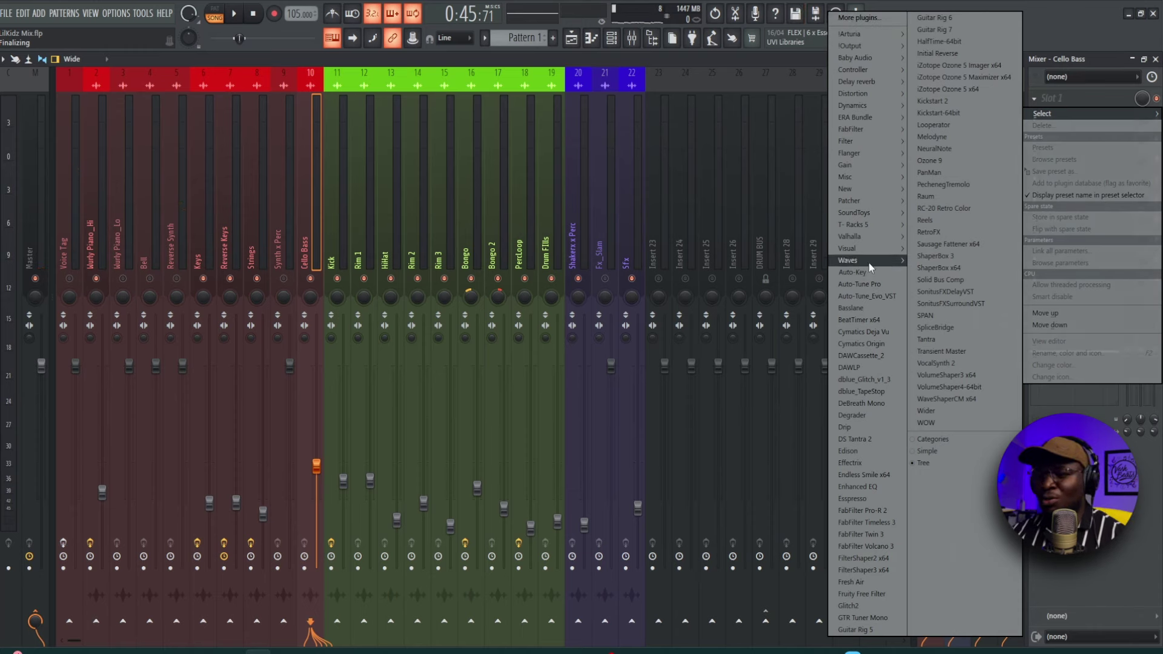
mouse_move(869, 263)
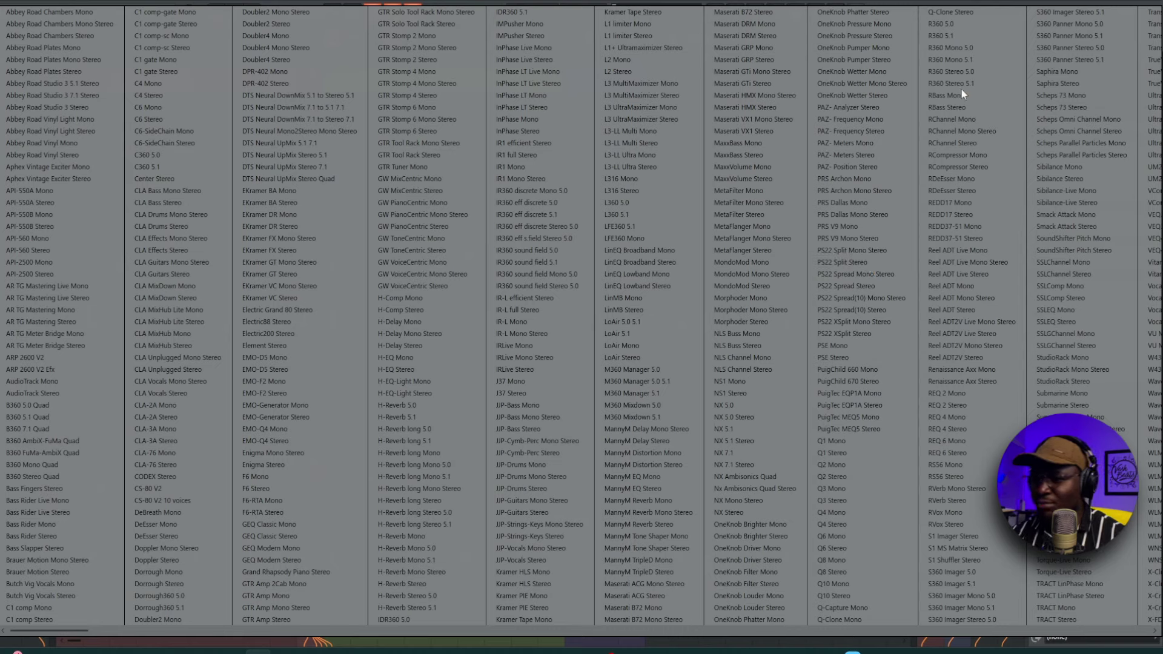
left_click(955, 106)
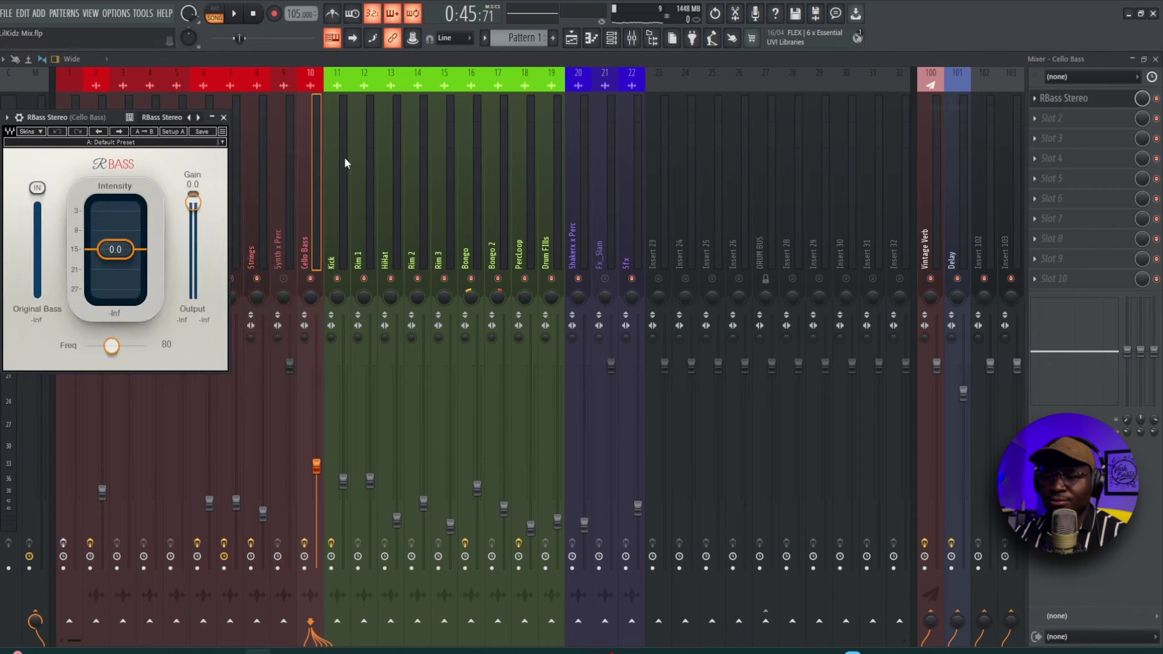
left_click_drag(87, 115, 712, 152)
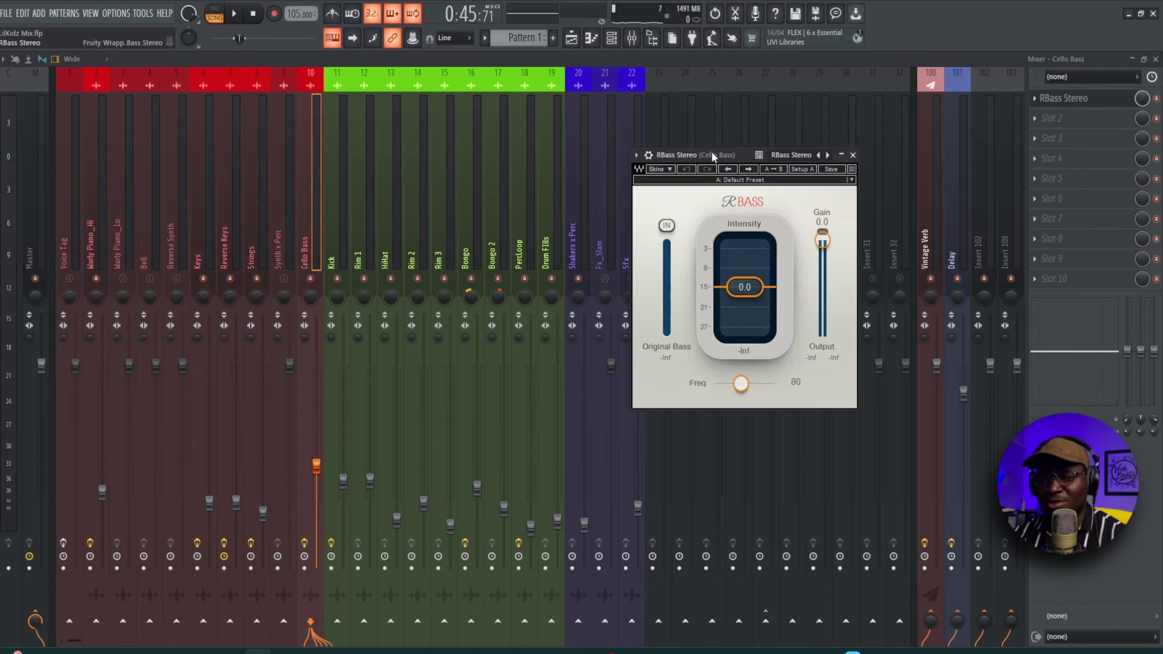
left_click_drag(711, 151, 759, 157)
Lower the RBass intensity on Cello Bass to -4.6 during playback.
key("space")
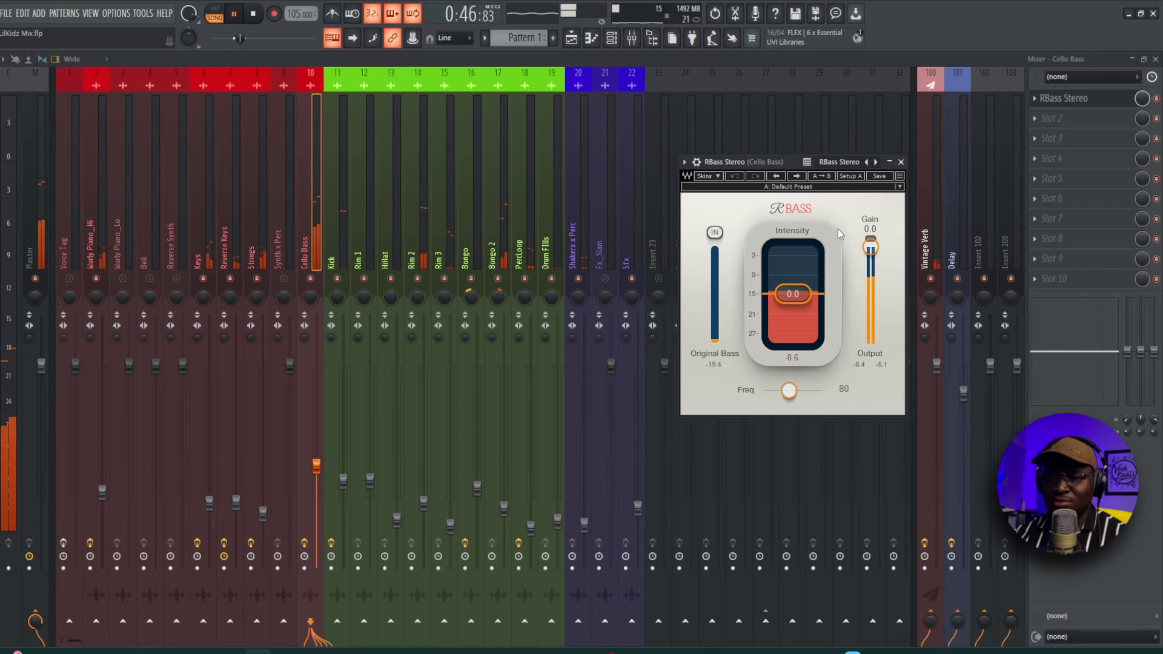
mouse_move(793, 293)
left_mouse_down()
mouse_move(799, 281)
mouse_move(793, 324)
mouse_move(793, 303)
left_mouse_up()
key("space")
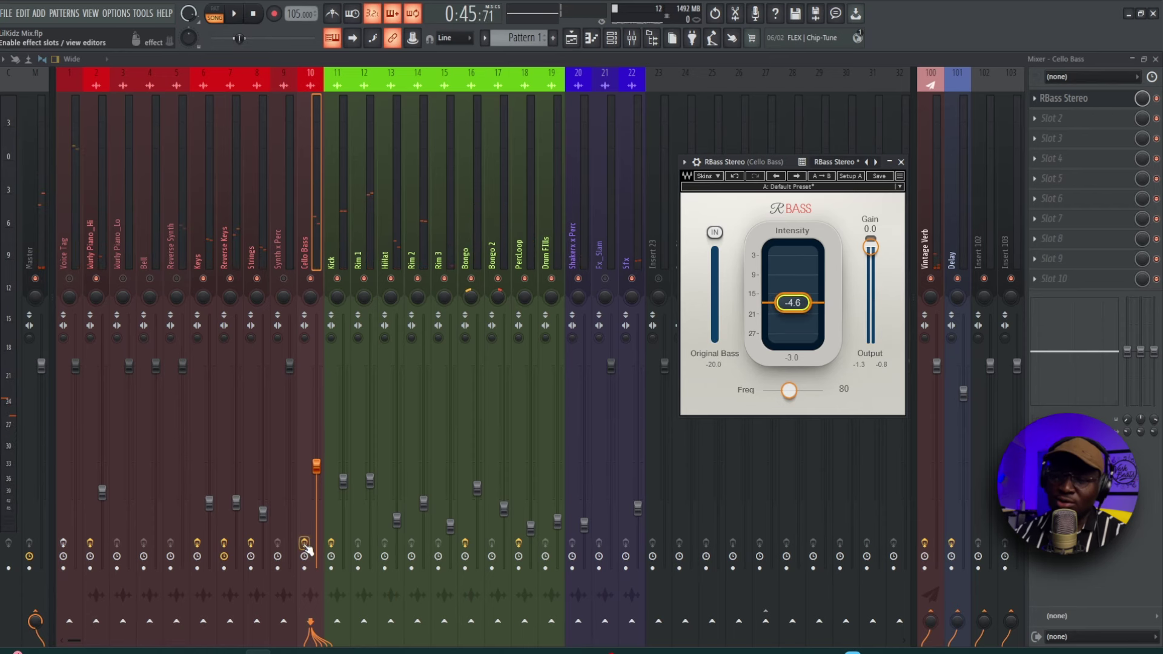
Compare the Cello Bass playback with its effect slots bypassed and re-enabled.
key("space")
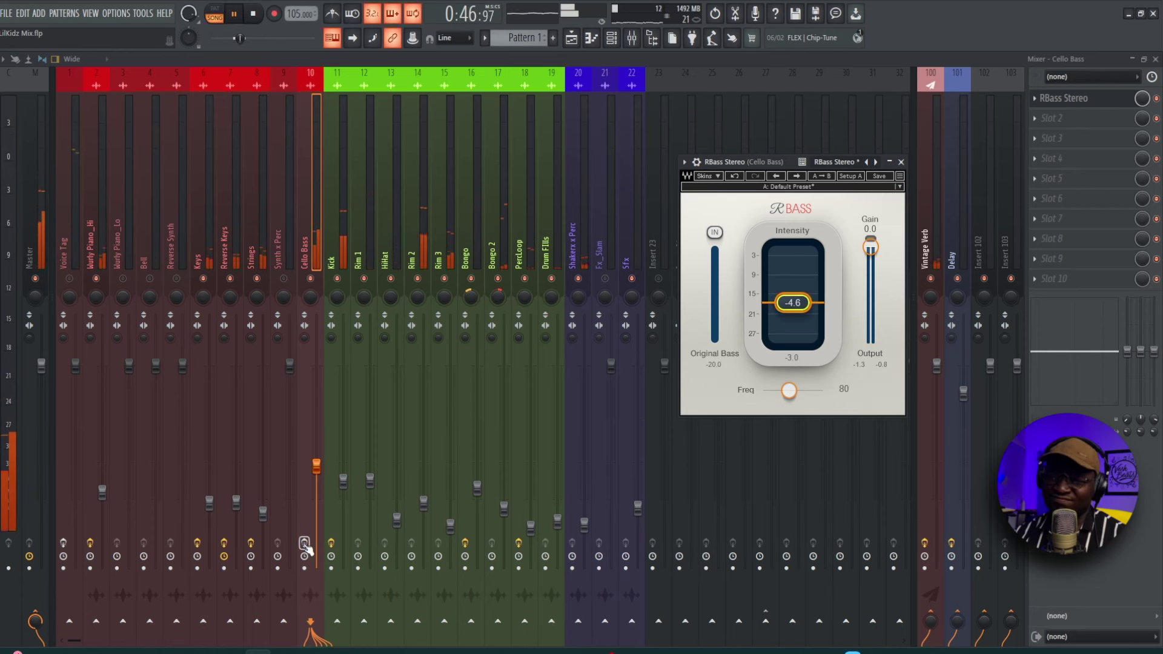
key("space")
left_click(305, 545)
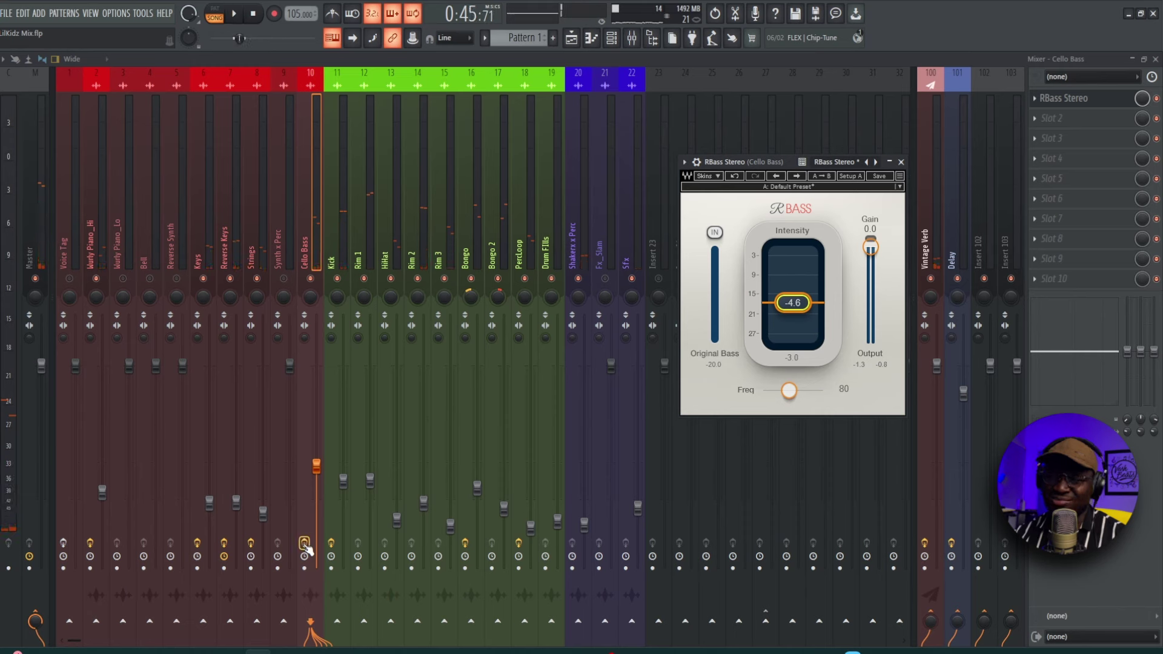
key("space")
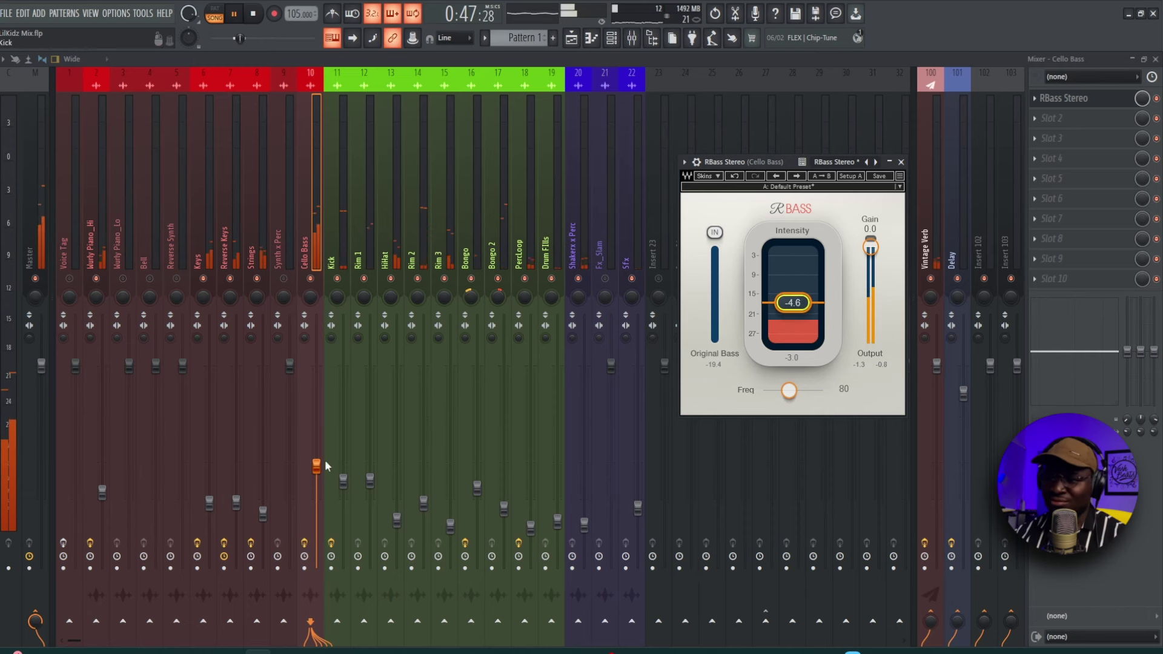
key("space")
Lower the Cello Bass fader to 42% (-15.1 dB) while playing the chorus.
left_click_drag(319, 475, 318, 477)
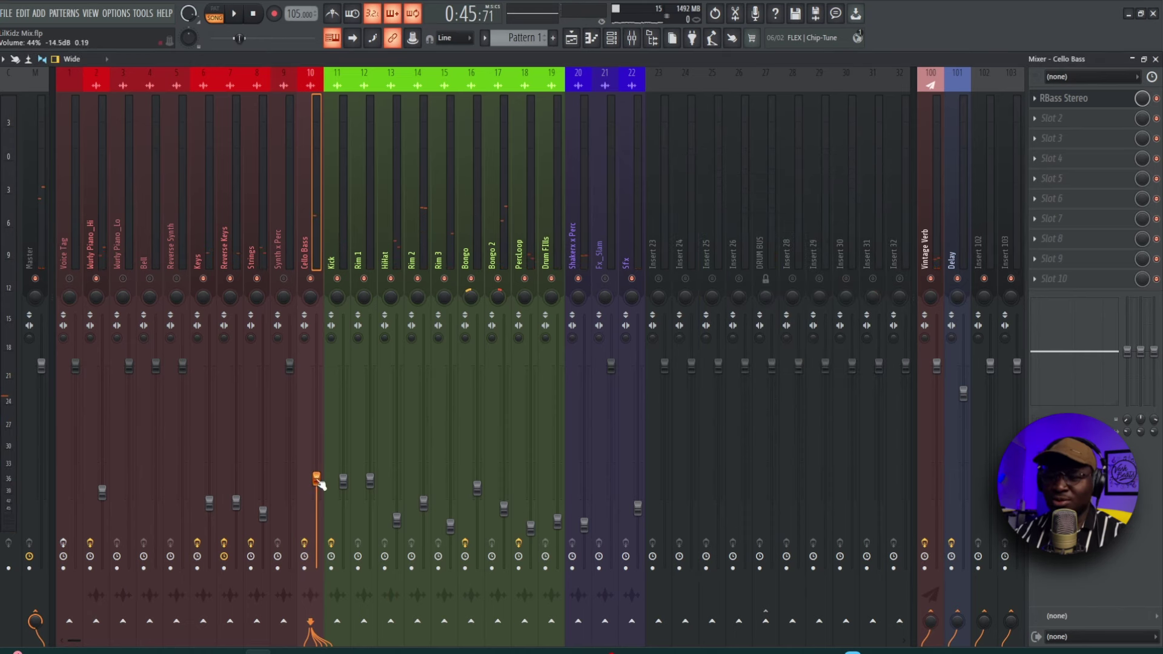
key("space")
left_click_drag(318, 480, 318, 484)
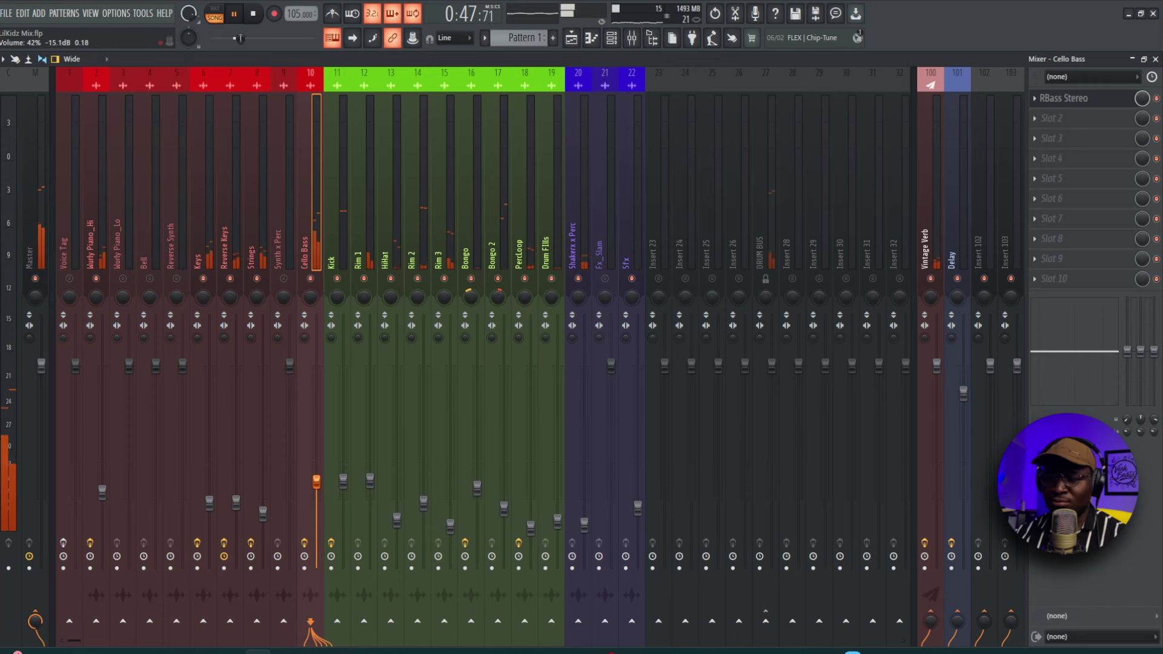
key("space")
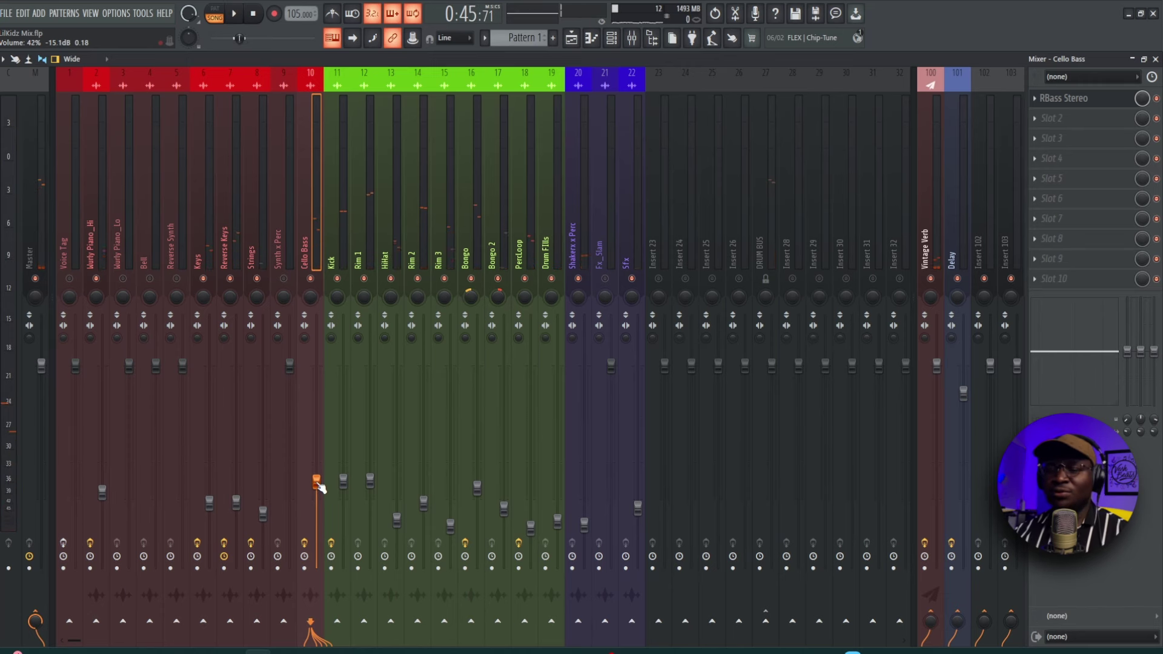
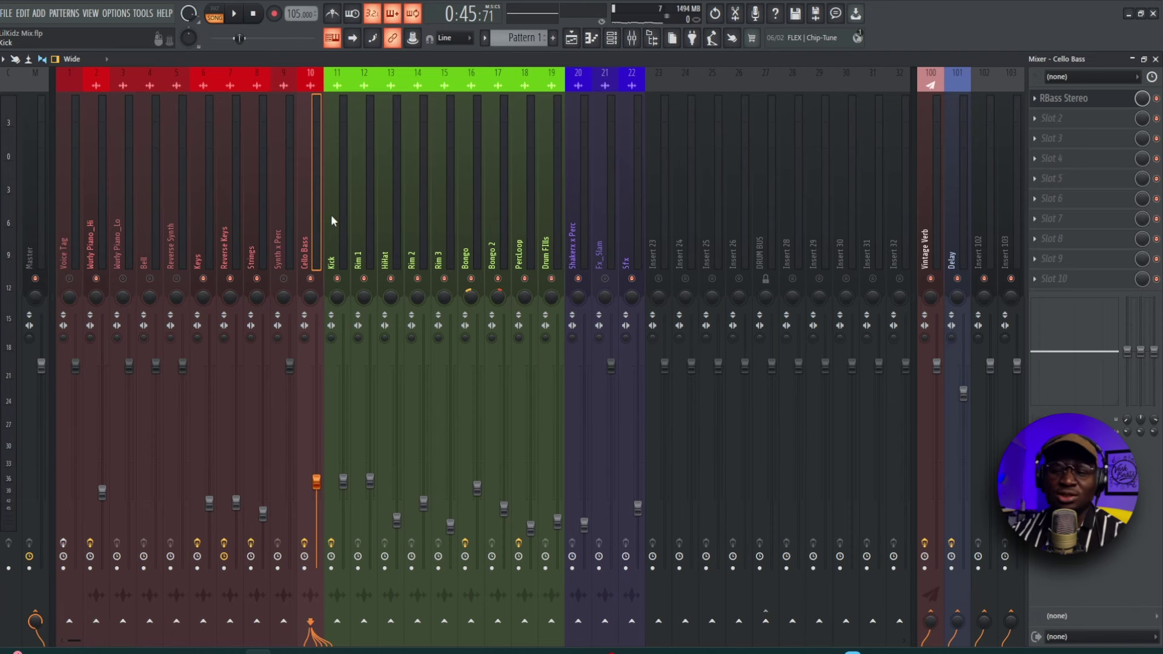
Play the chorus to check the mix and select the Reverse Synth track.
key("space")
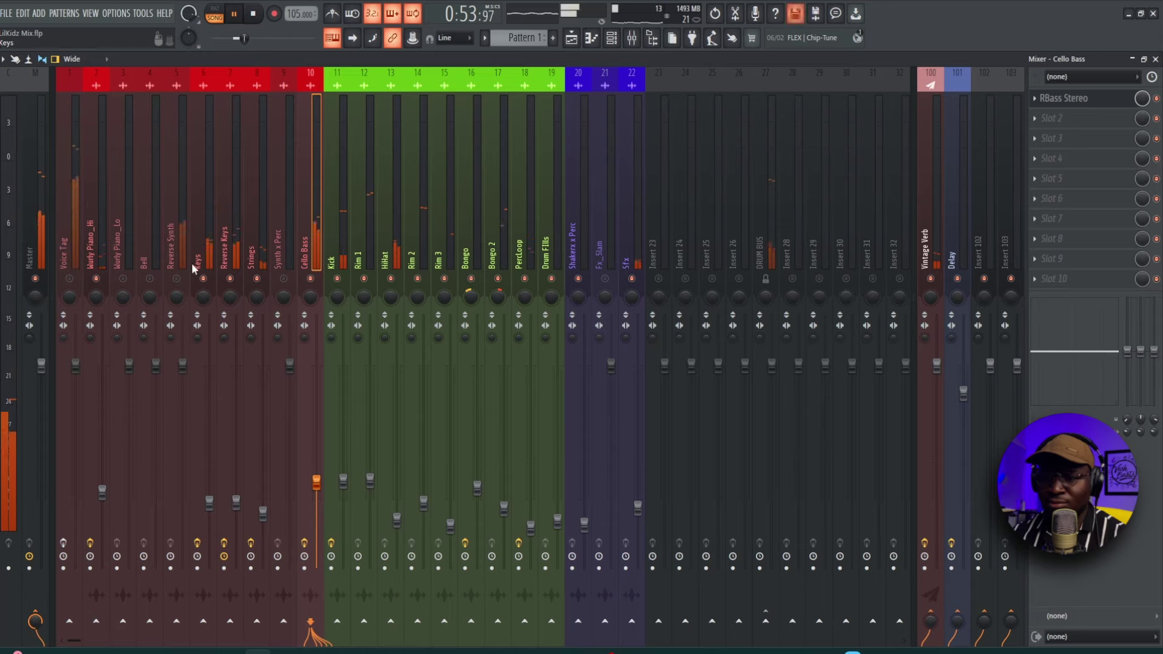
key("space")
left_click(178, 243)
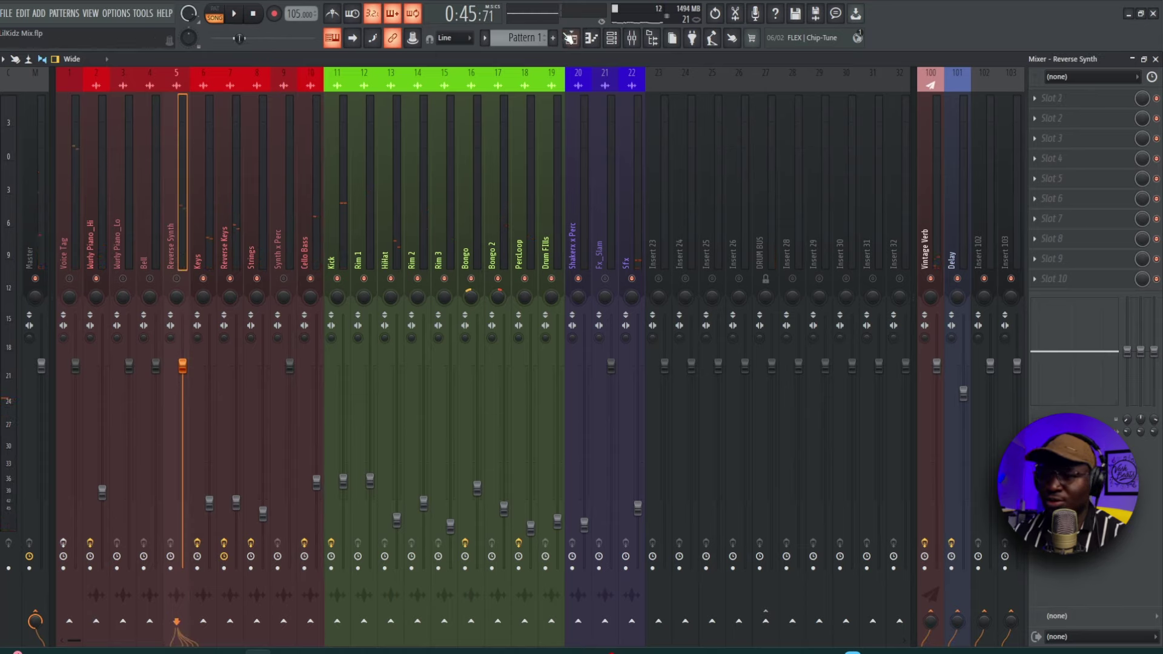
Open the playlist and look through the arrangement's tracks for where the Reverse Synth plays around the Chorus.
key("F5")
key("space")
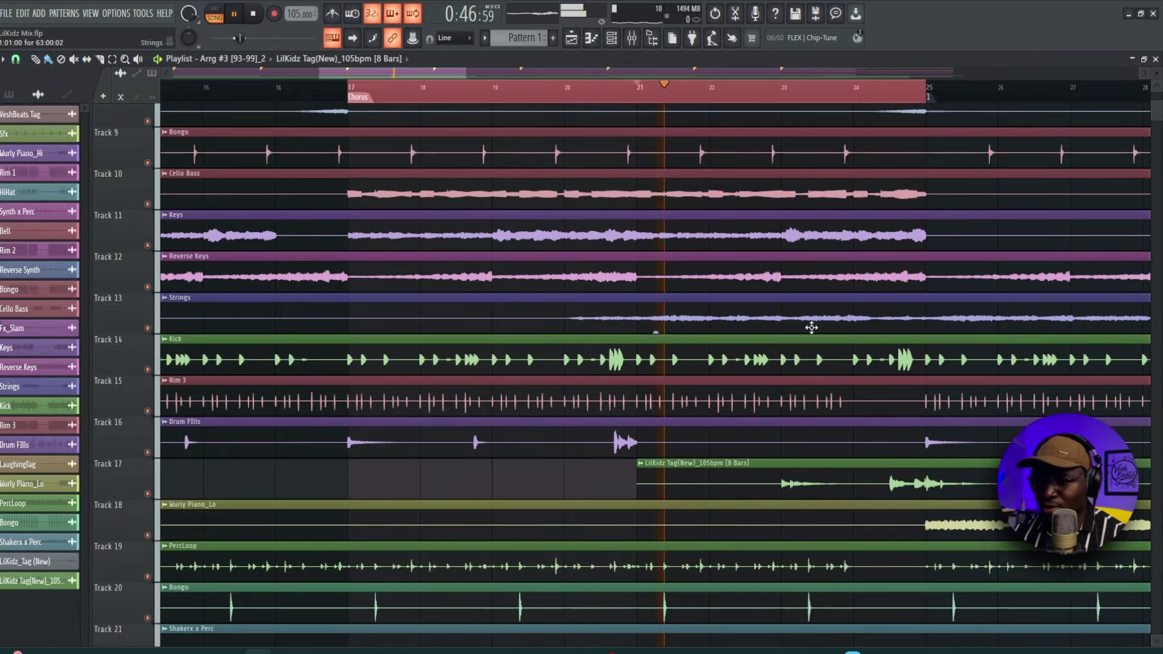
scroll(811, 327, "up", 5)
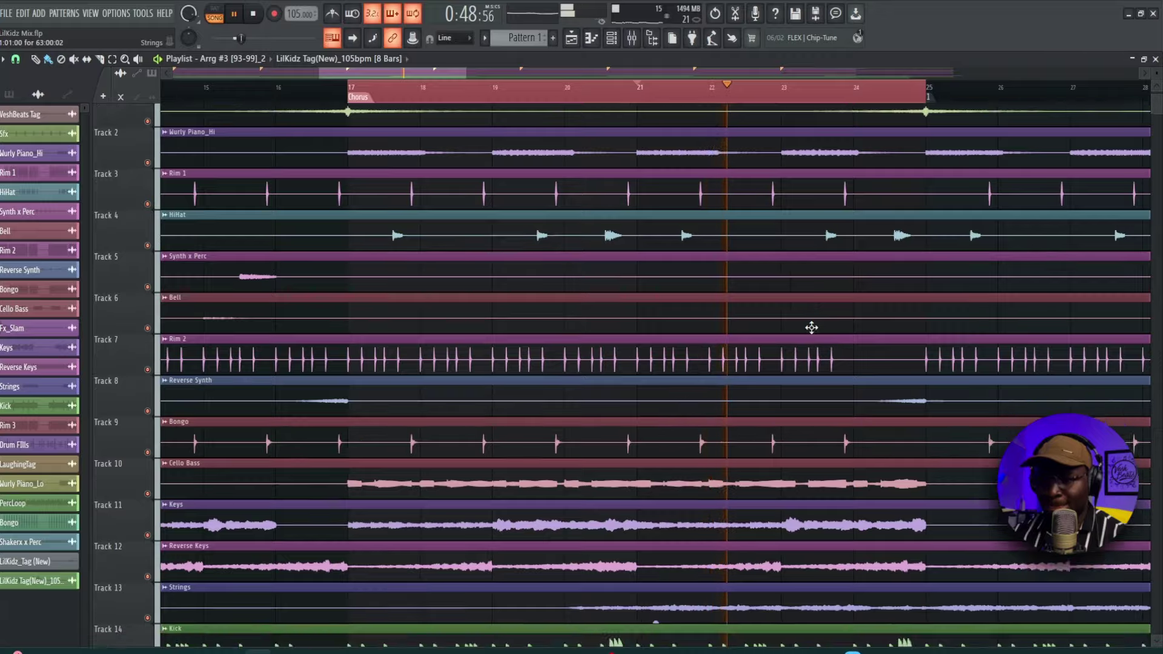
scroll(811, 328, "down", 5)
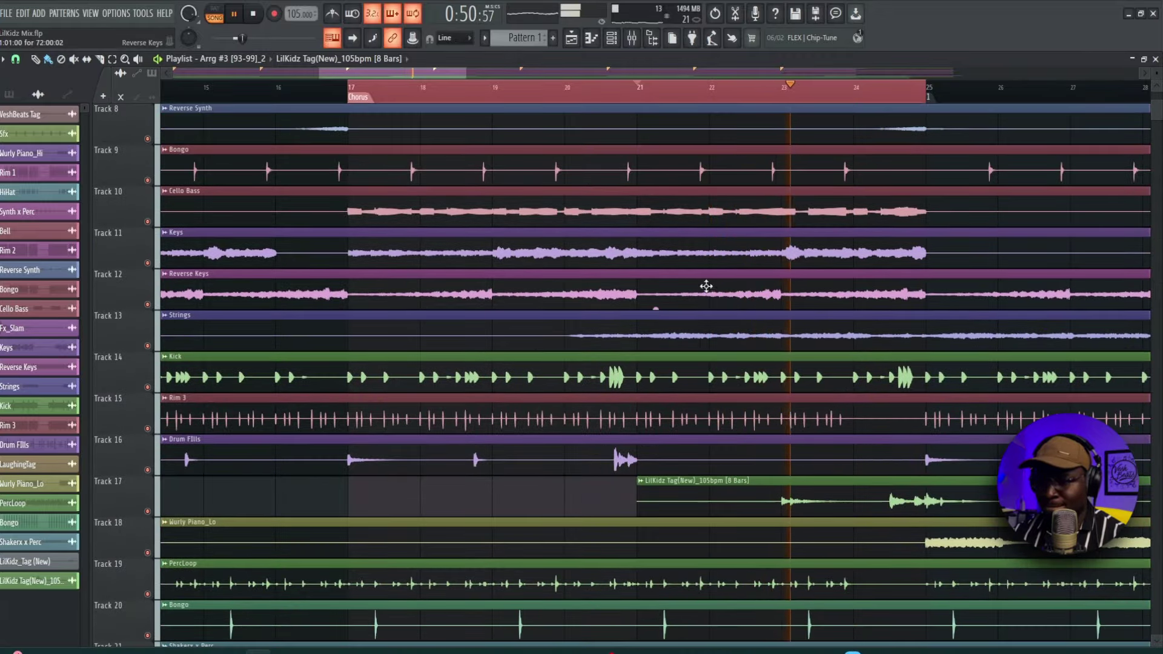
scroll(751, 363, "down", 7)
key("space")
scroll(779, 432, "up", 3)
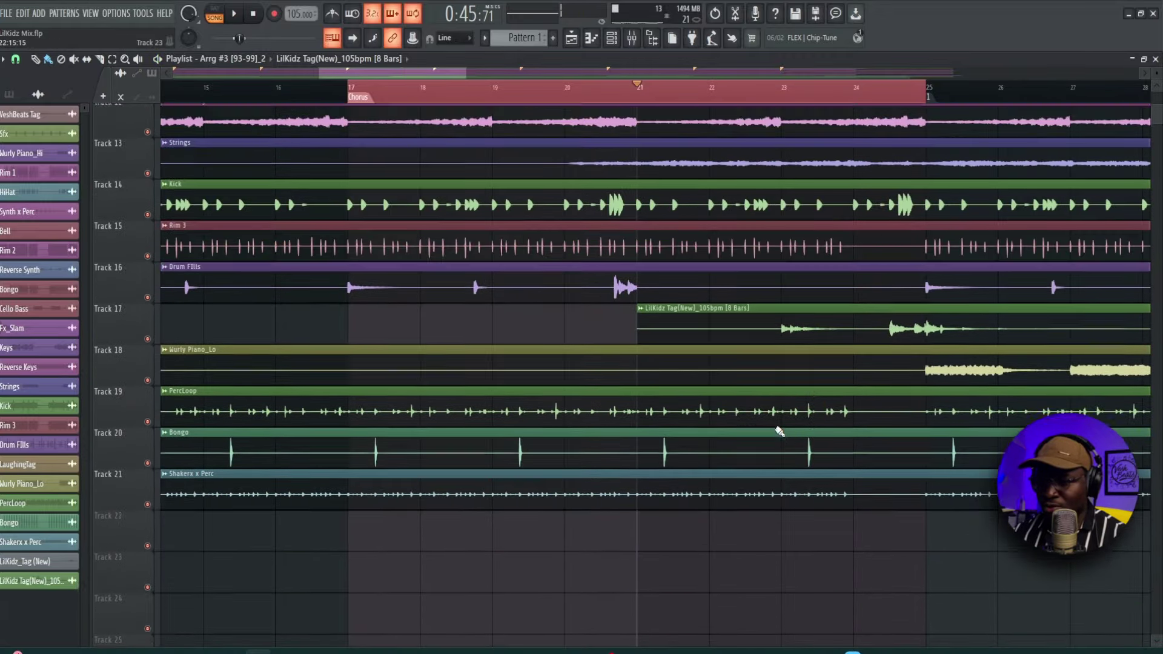
scroll(780, 432, "up", 3)
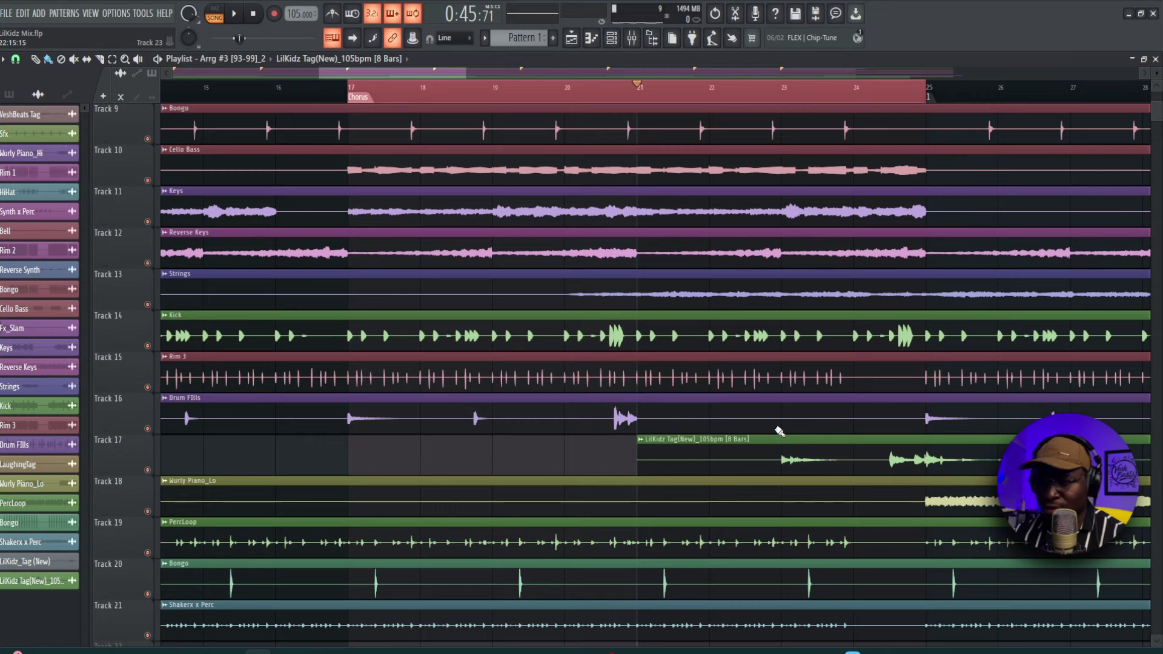
scroll(780, 432, "up", 5)
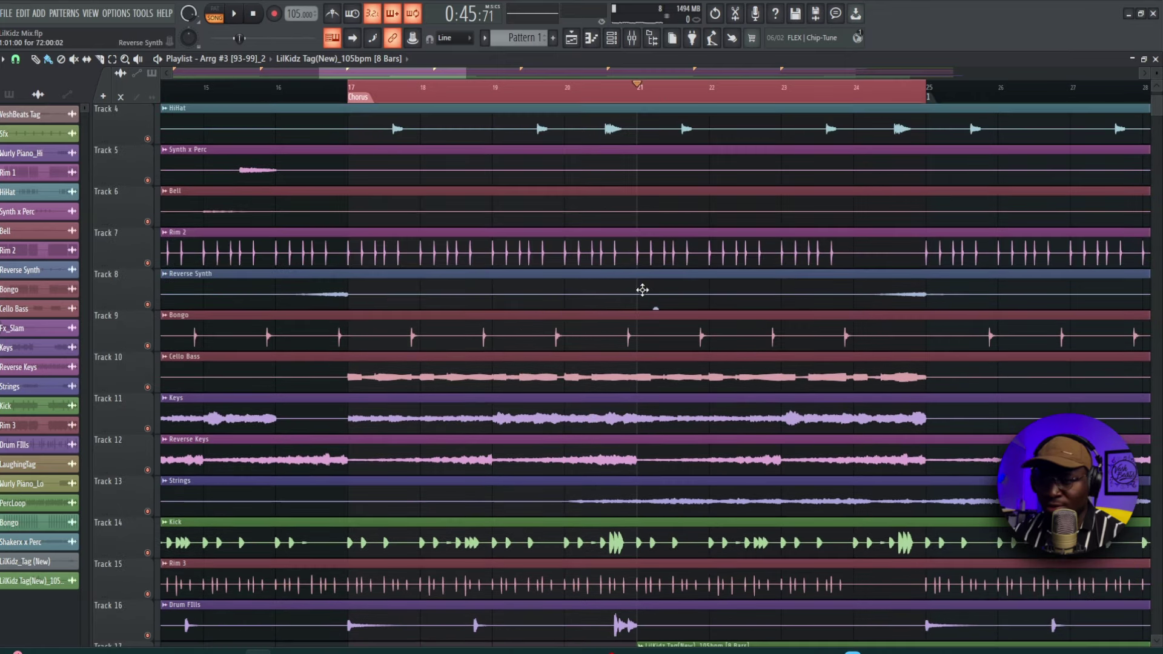
Play the end of the Chorus from bar 24 and lower the Reverse Synth fader to about the Strings fader's level.
left_click(856, 98)
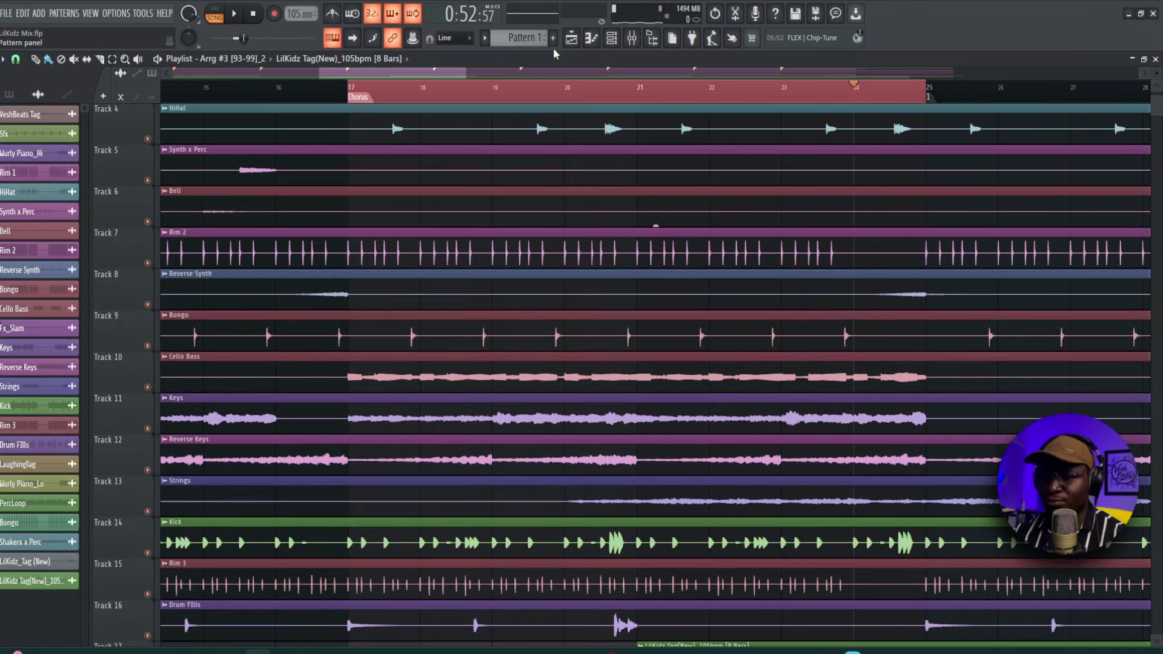
left_click(627, 35)
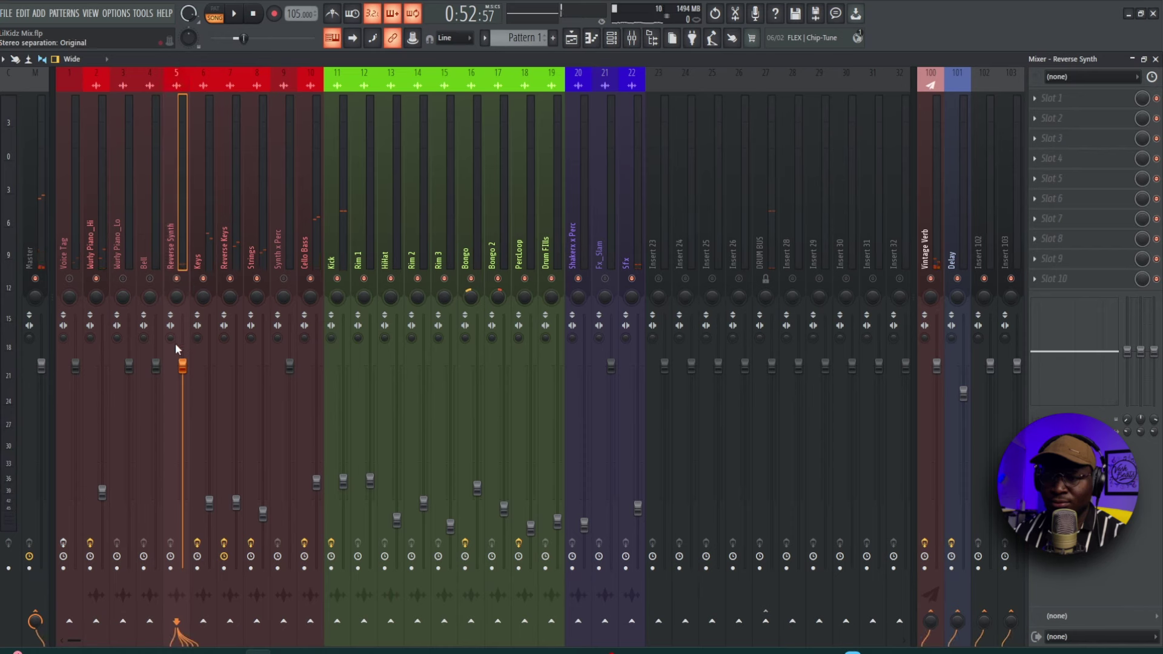
key("space")
left_click_drag(182, 365, 182, 514)
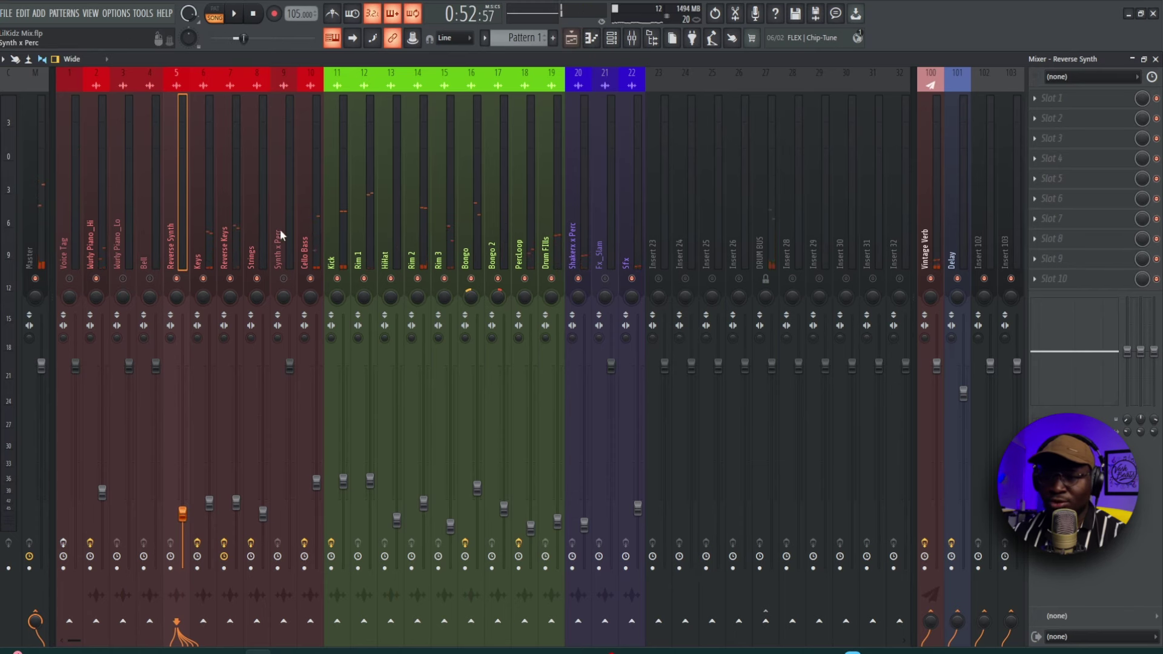
In the playlist, replace the Chorus time selection with the section from bar 25 to bar 33, where Wurly Piano_Lo plays.
left_click(592, 40)
scroll(657, 257, "down", 4)
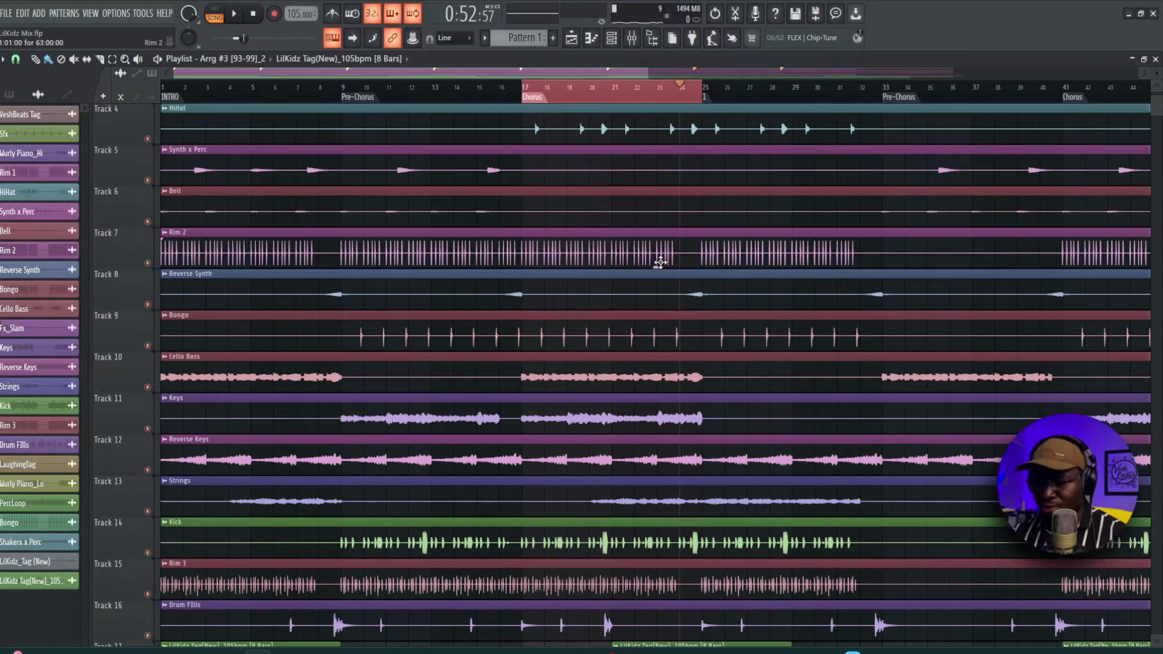
key("ctrl+d")
scroll(846, 356, "up", 2)
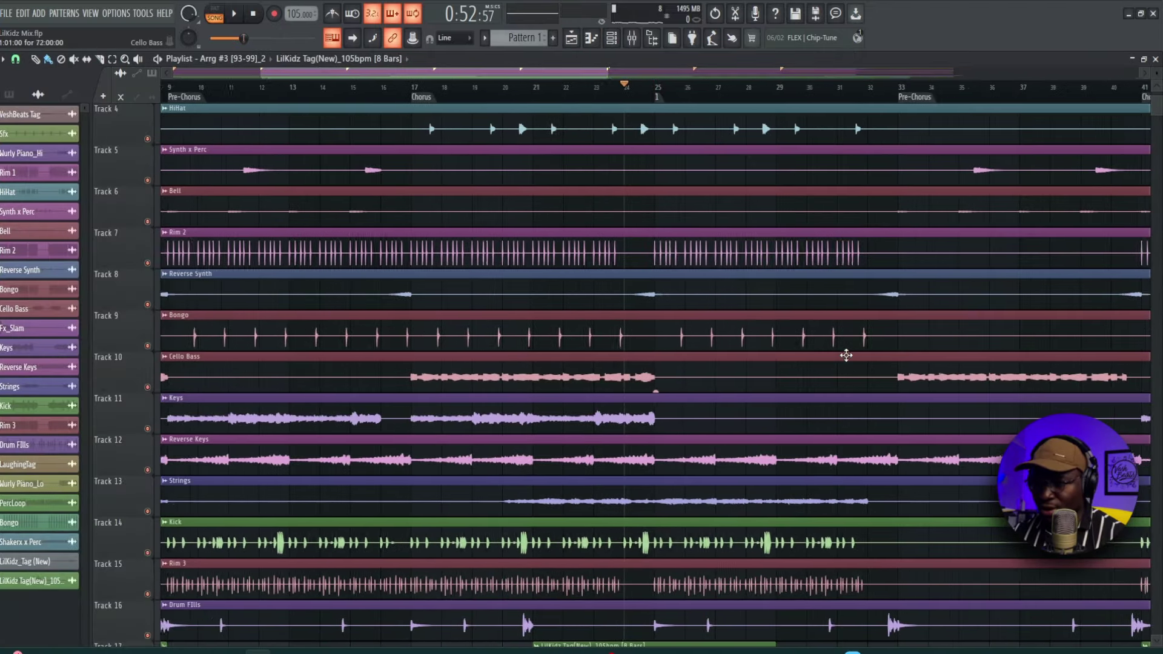
scroll(846, 355, "down", 3)
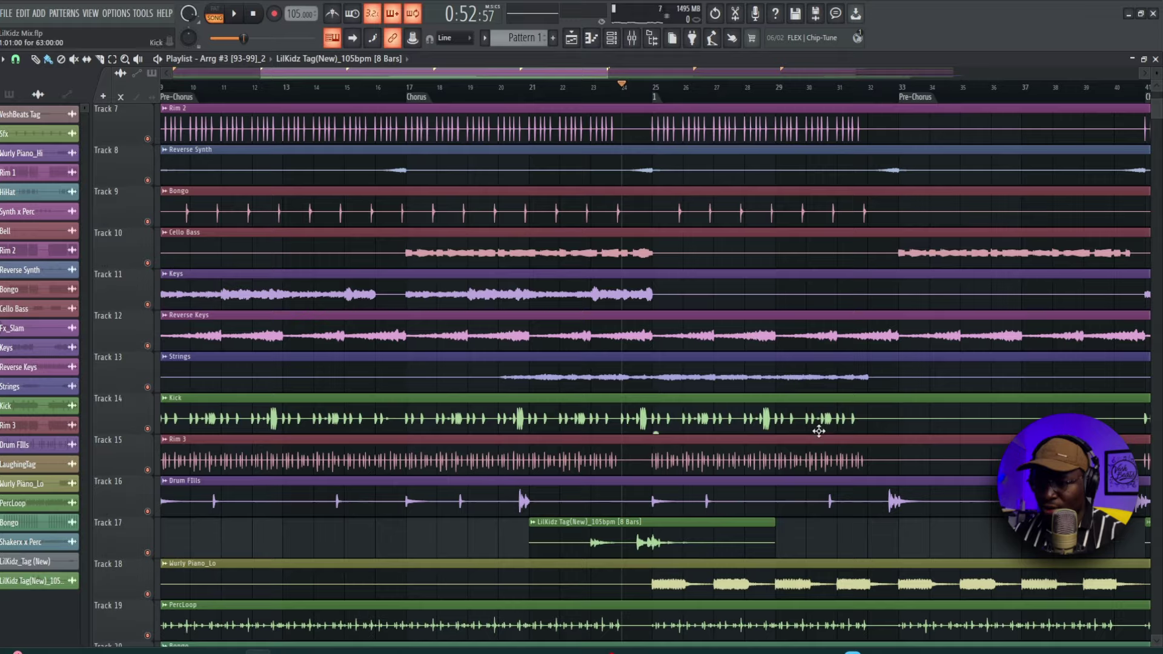
scroll(819, 431, "down", 4)
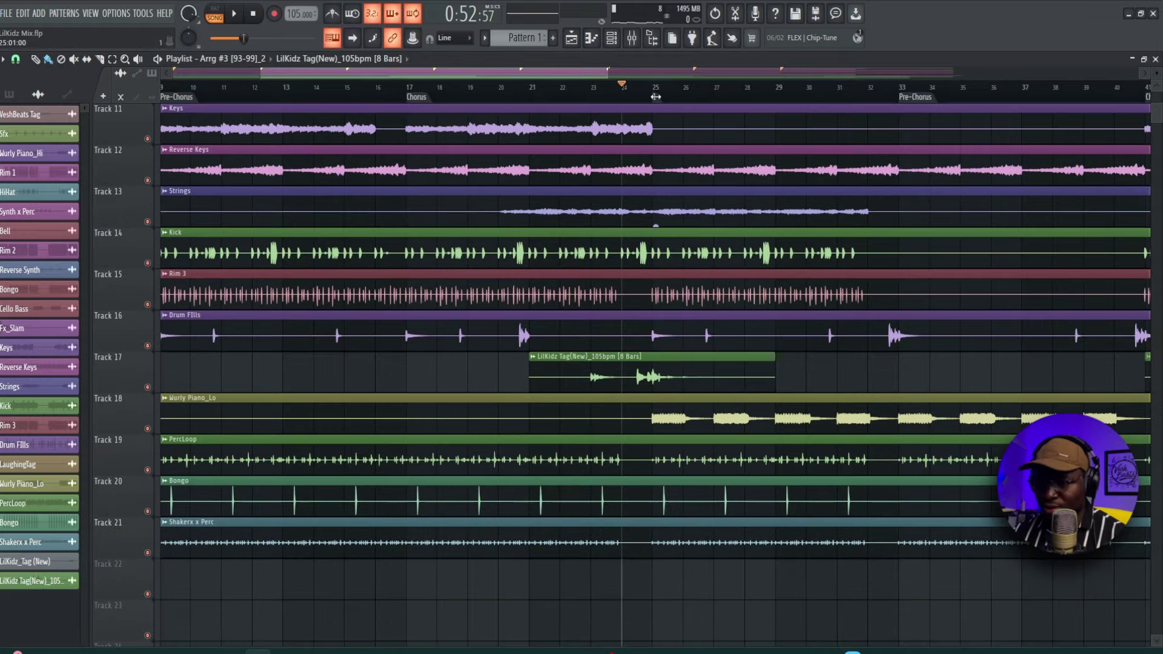
double_click(656, 97)
left_click(827, 370)
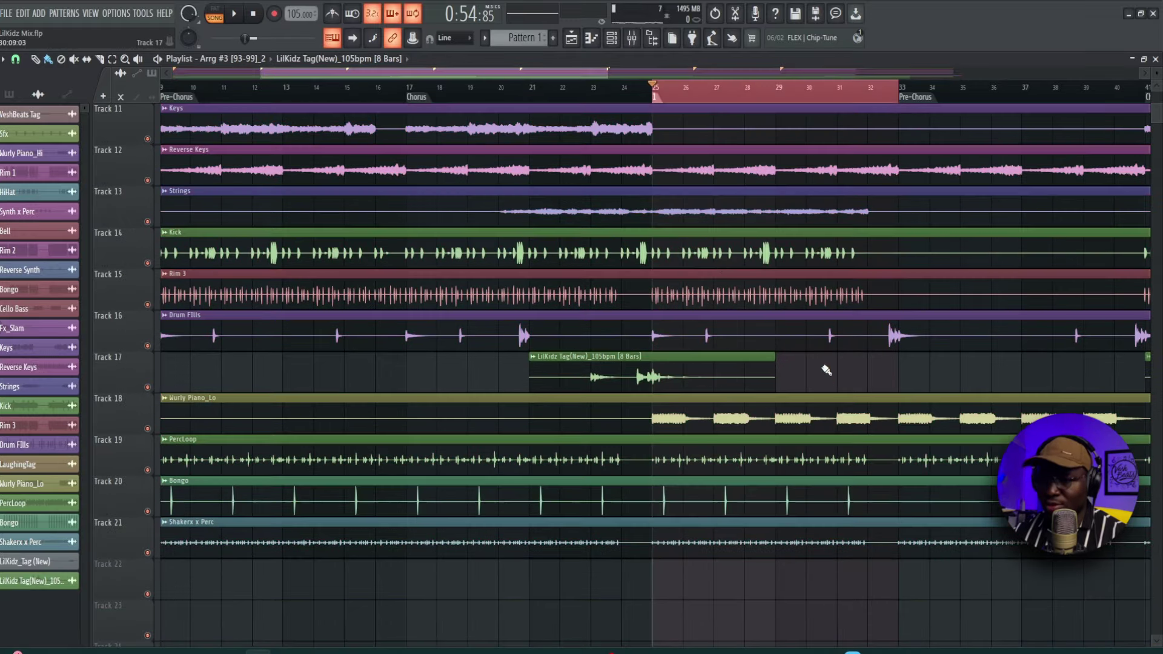
Play the selected section, lower the Wurly Piano_Lo fader to about the Keys fader's level and nudge the Wurly Piano_Hi fader up slightly.
left_click(634, 38)
key("space")
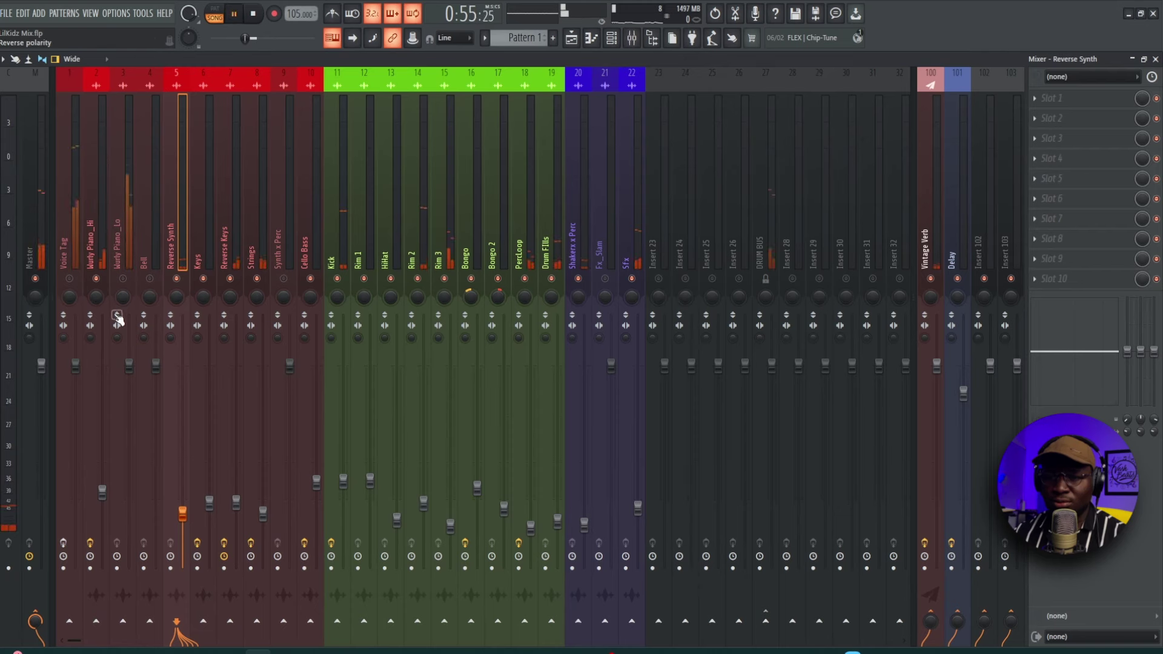
left_click_drag(129, 366, 102, 488)
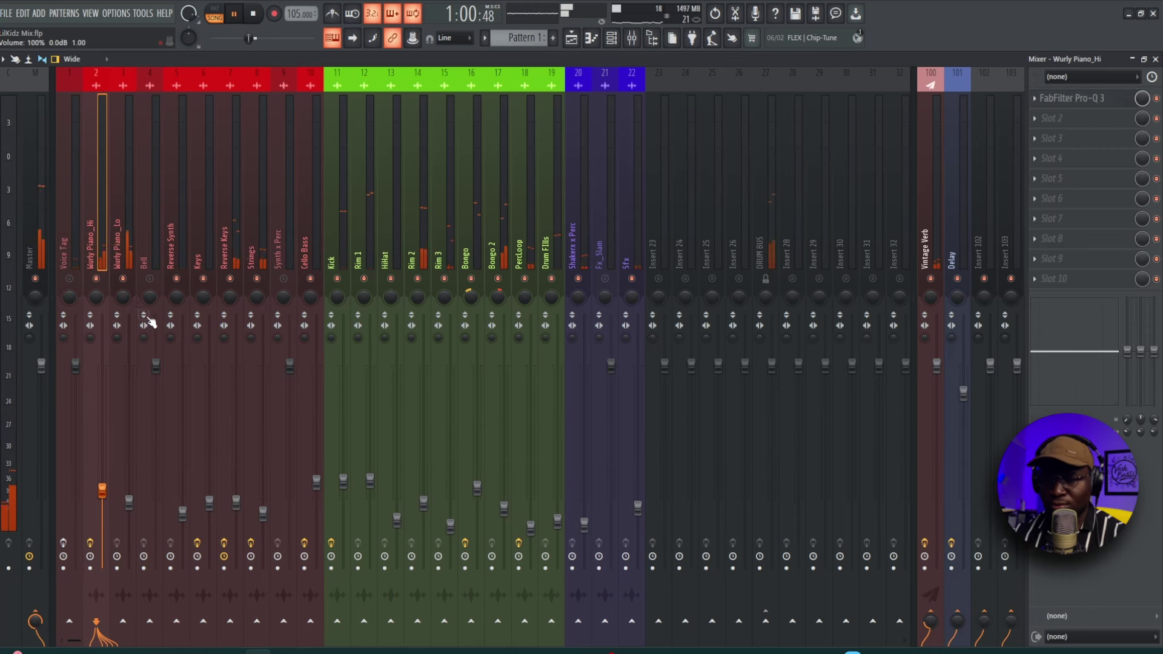
key("space")
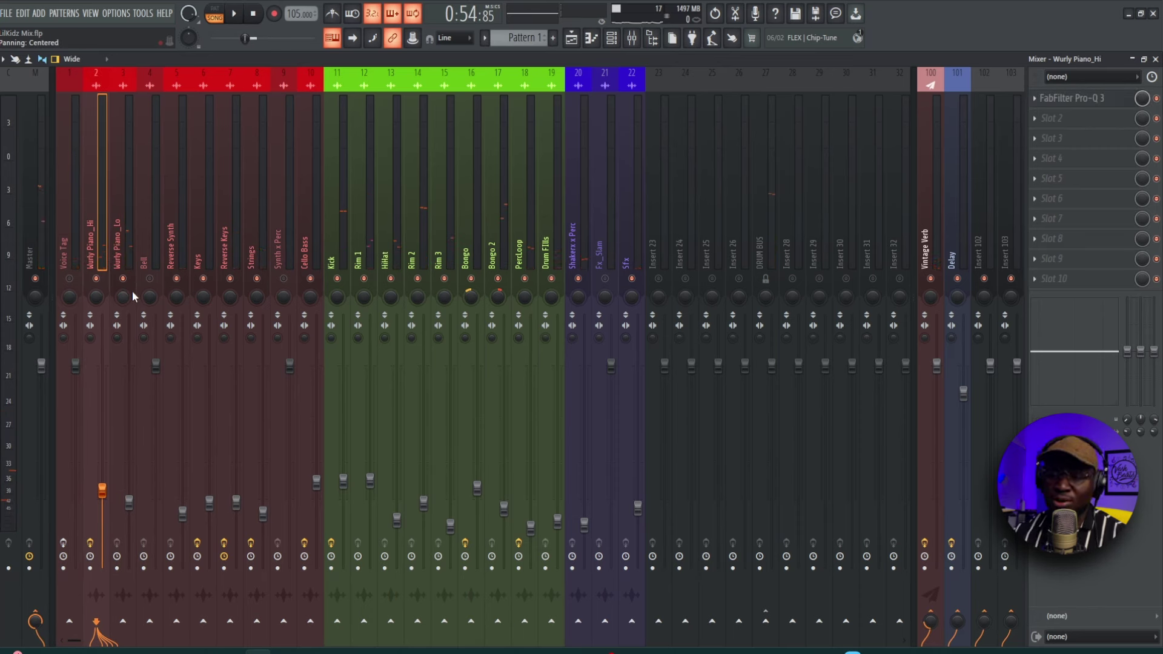
Play the looped section and lower the Wurly Piano_Lo fader slightly.
key("space")
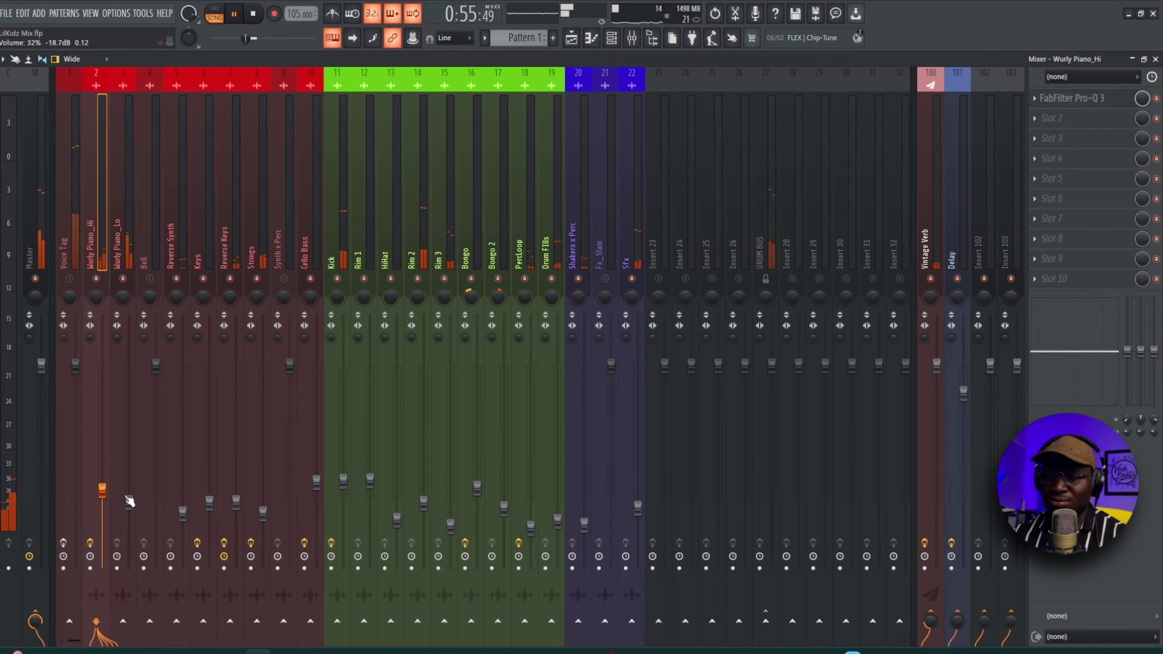
left_click_drag(129, 501, 128, 503)
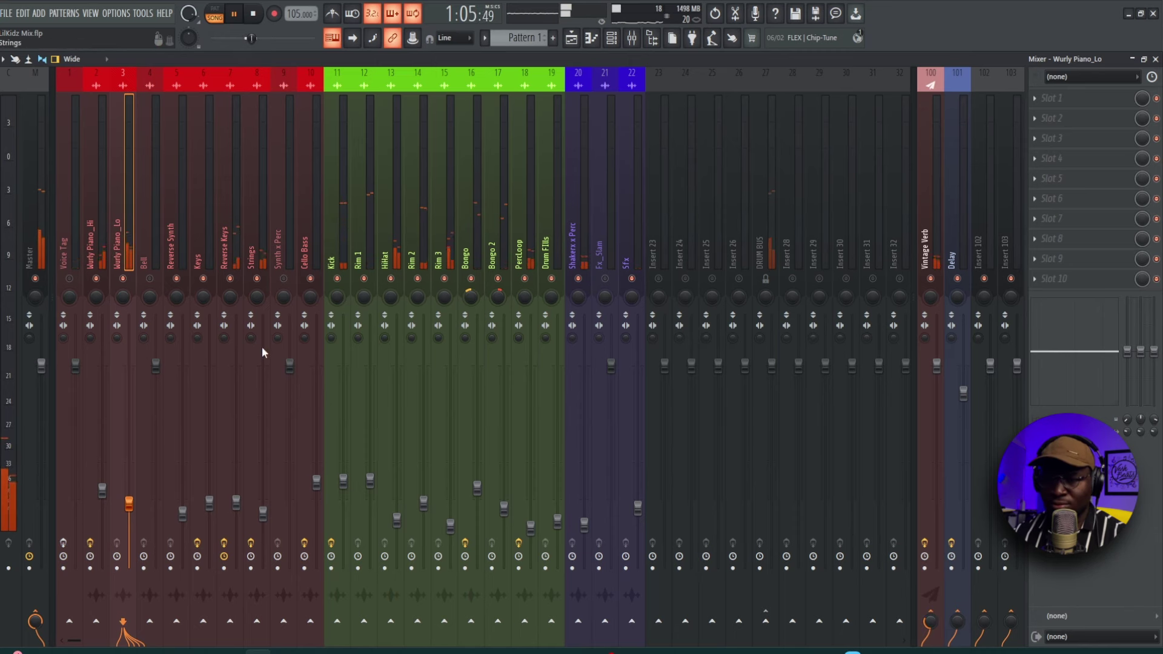
In the Strings track's FabFilter Pro-Q 3, add a bell boost of about 2.2 dB at about 334 Hz with a Q of about 0.68.
left_click(257, 249)
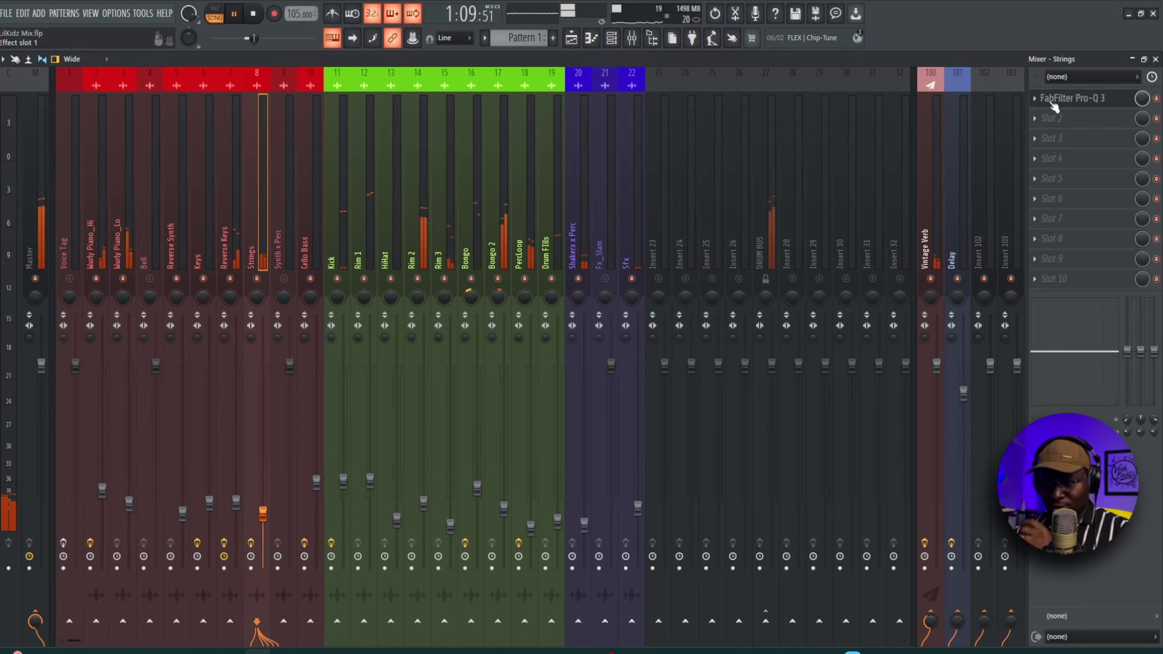
left_click(1070, 105)
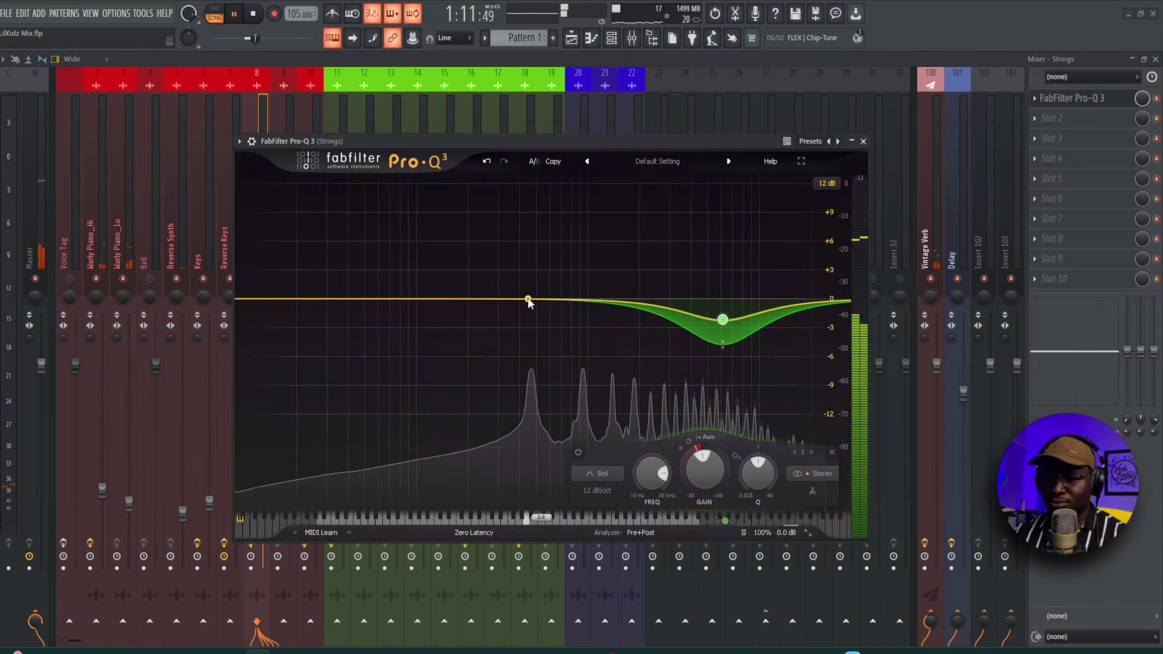
left_click_drag(522, 298, 516, 287)
scroll(516, 287, "down", 6)
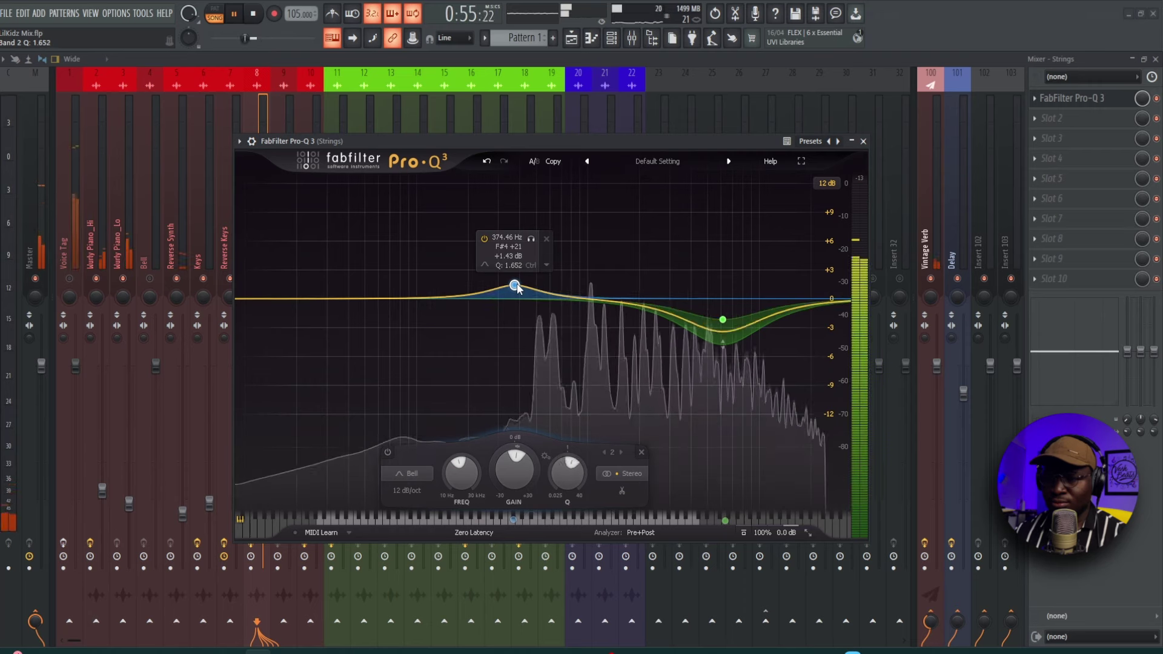
scroll(514, 287, "up", 4)
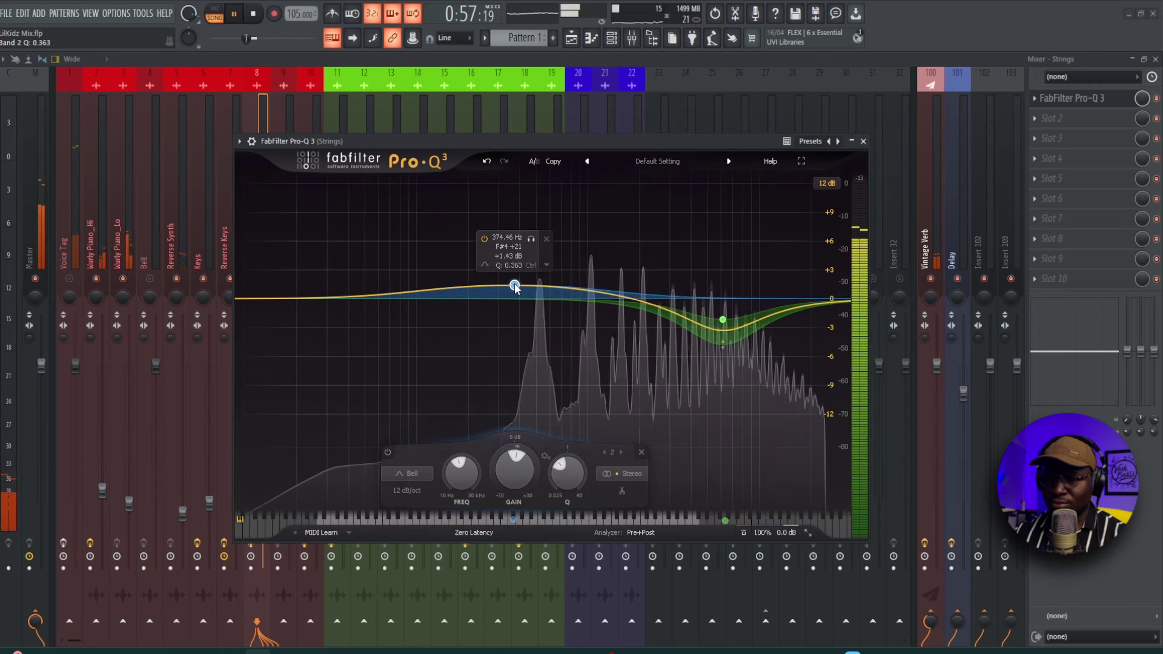
left_click_drag(515, 287, 505, 277)
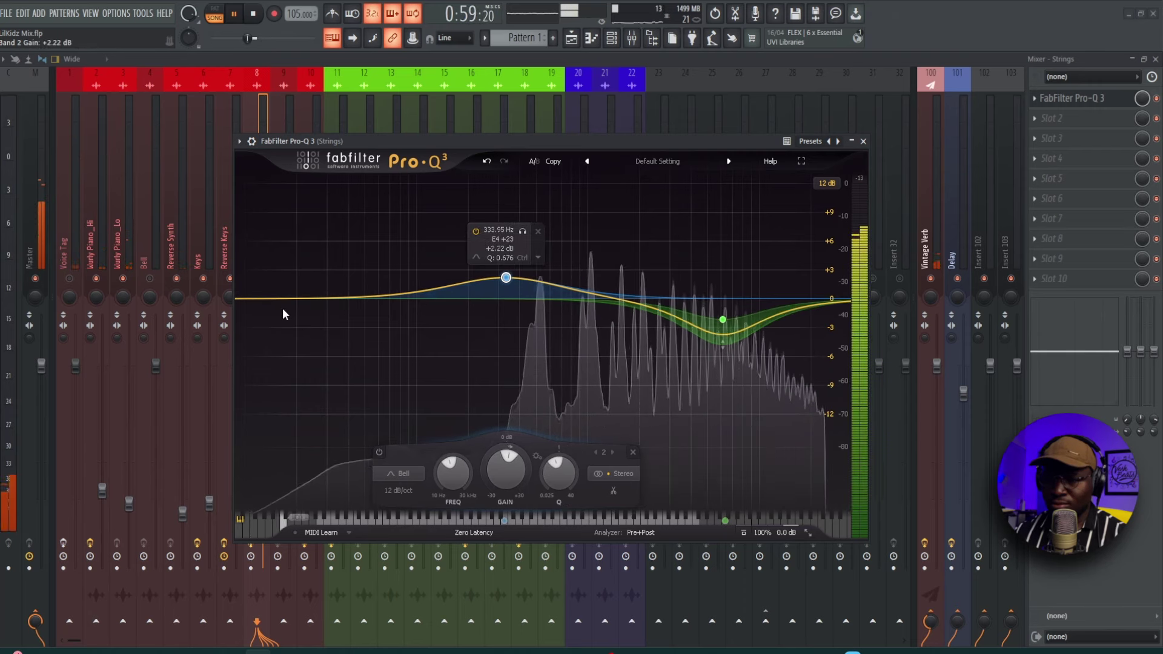
Add a 12 dB/oct low cut at about 55 Hz on Strings and refine the bell boost to about 1.96 dB with a Q of about 1.23.
left_click(253, 300)
left_click_drag(253, 300, 372, 303)
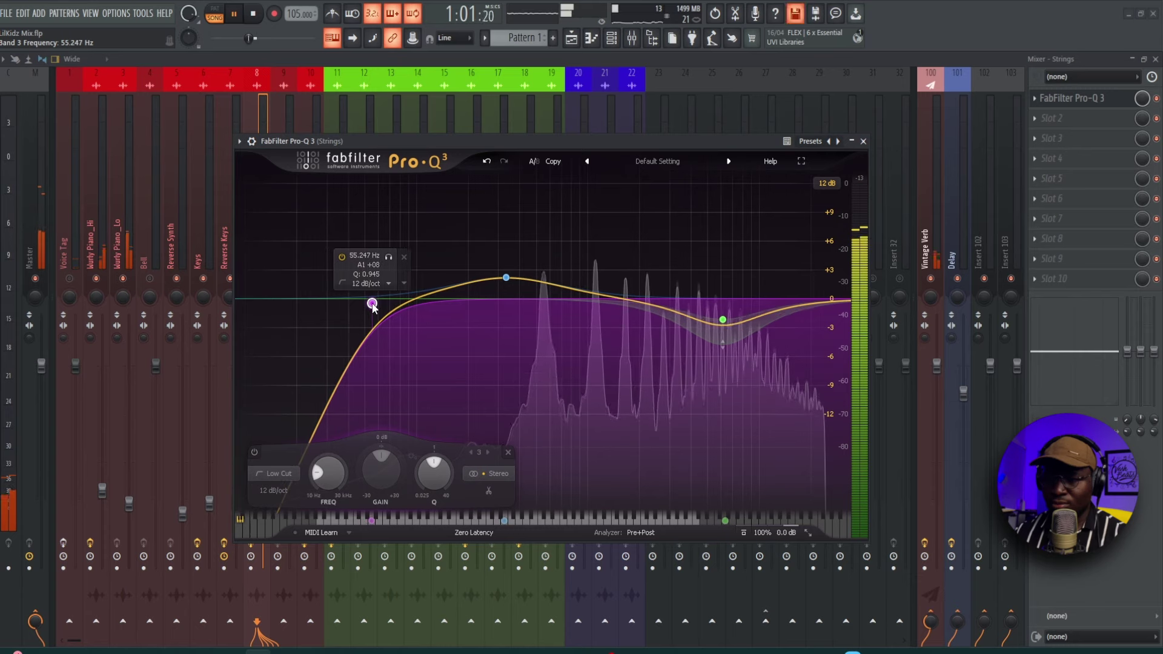
scroll(507, 283, "up", 3)
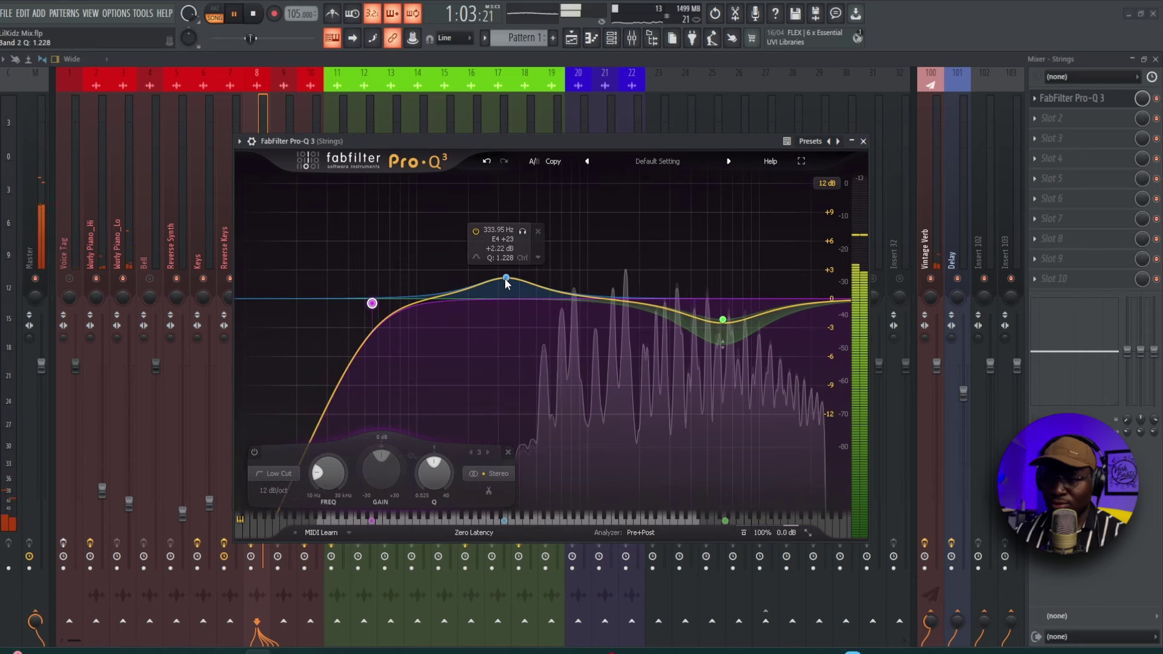
left_click_drag(506, 284, 506, 285)
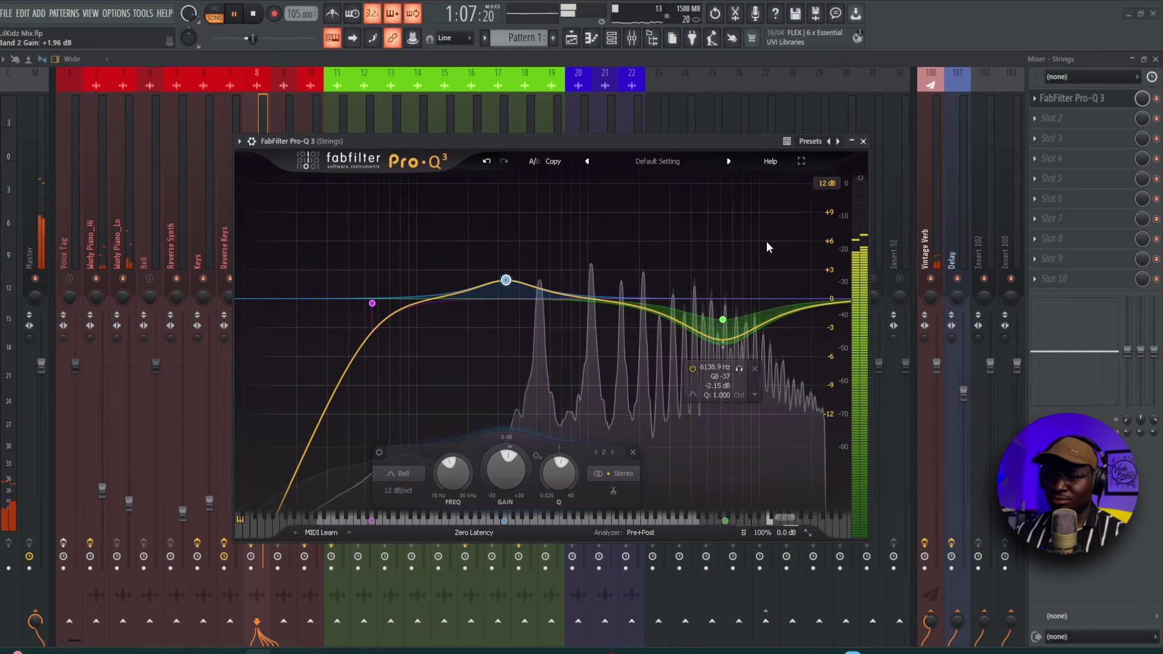
left_click(865, 142)
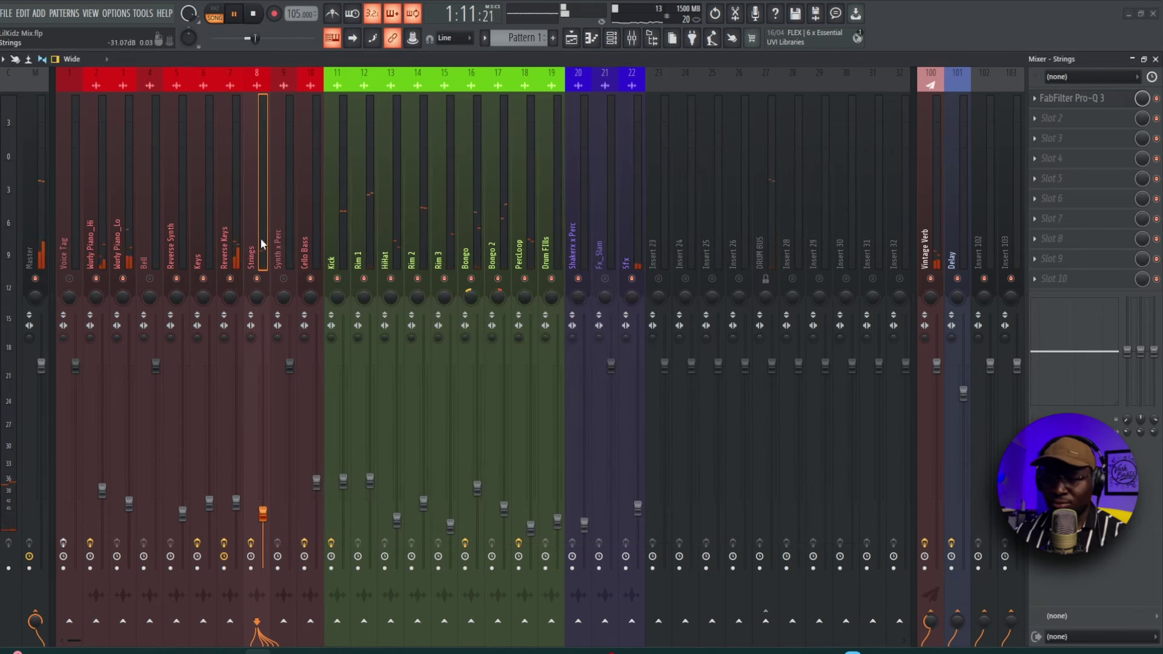
Raise the Reverse Keys fader slightly in the mixer.
left_click_drag(238, 511, 237, 507)
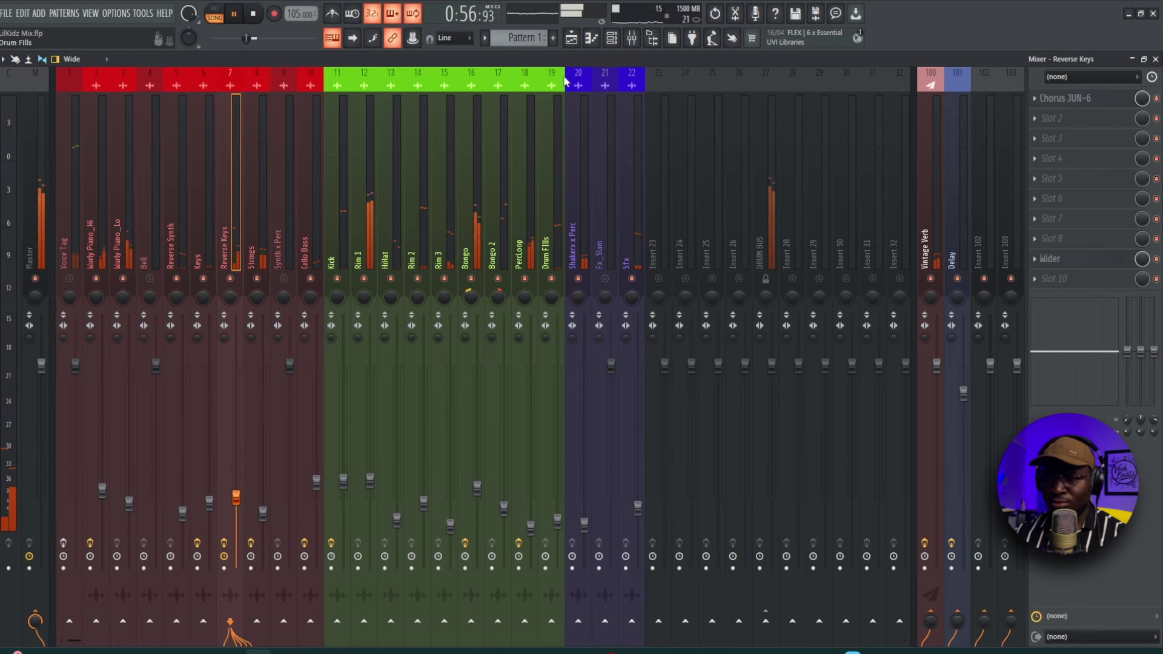
Set the playlist loop to the Pre-Chorus section from bar 33 to 41 and audition it from the mixer.
left_click(581, 39)
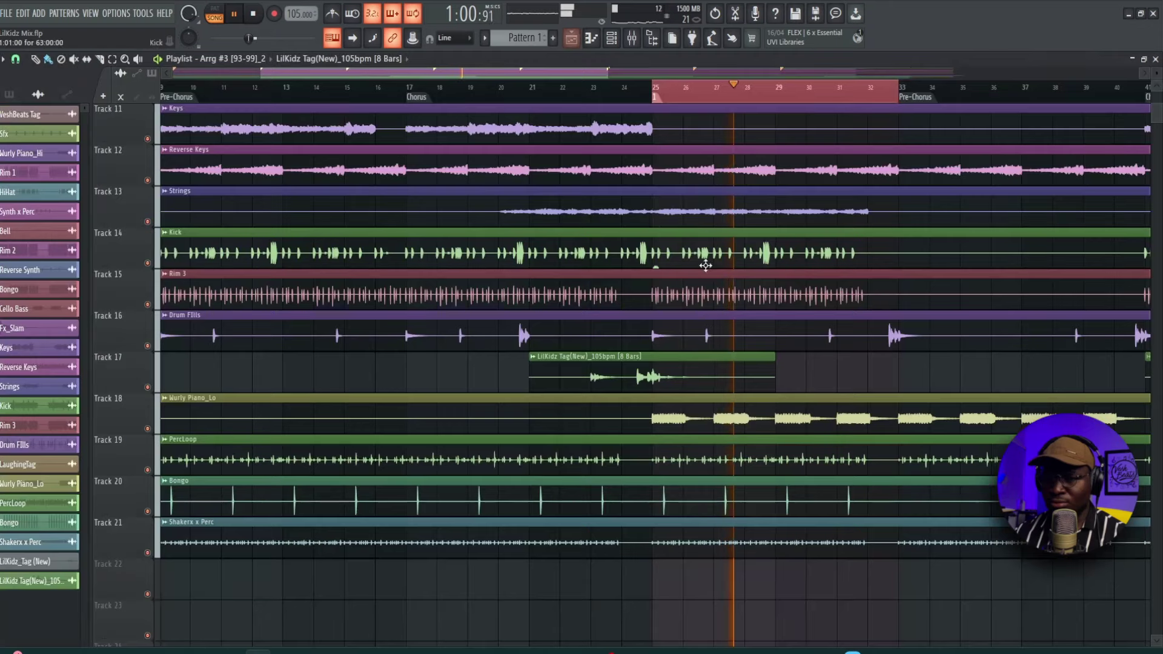
key("space")
left_click_drag(859, 369, 631, 376)
scroll(667, 365, "up", 4)
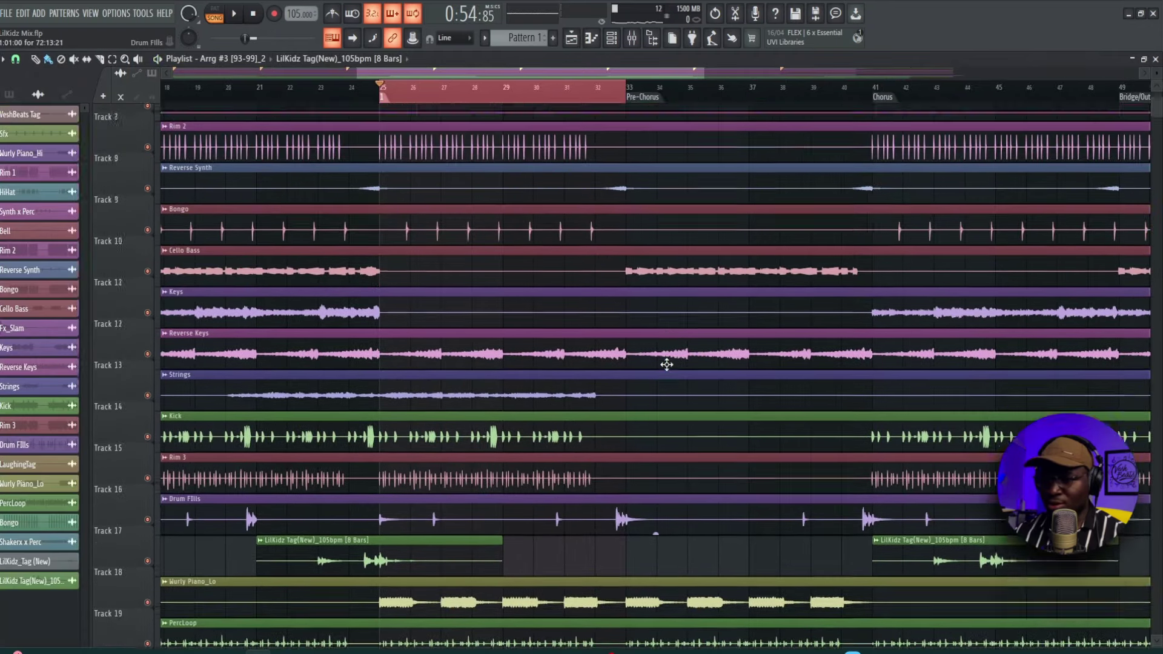
scroll(666, 365, "up", 5)
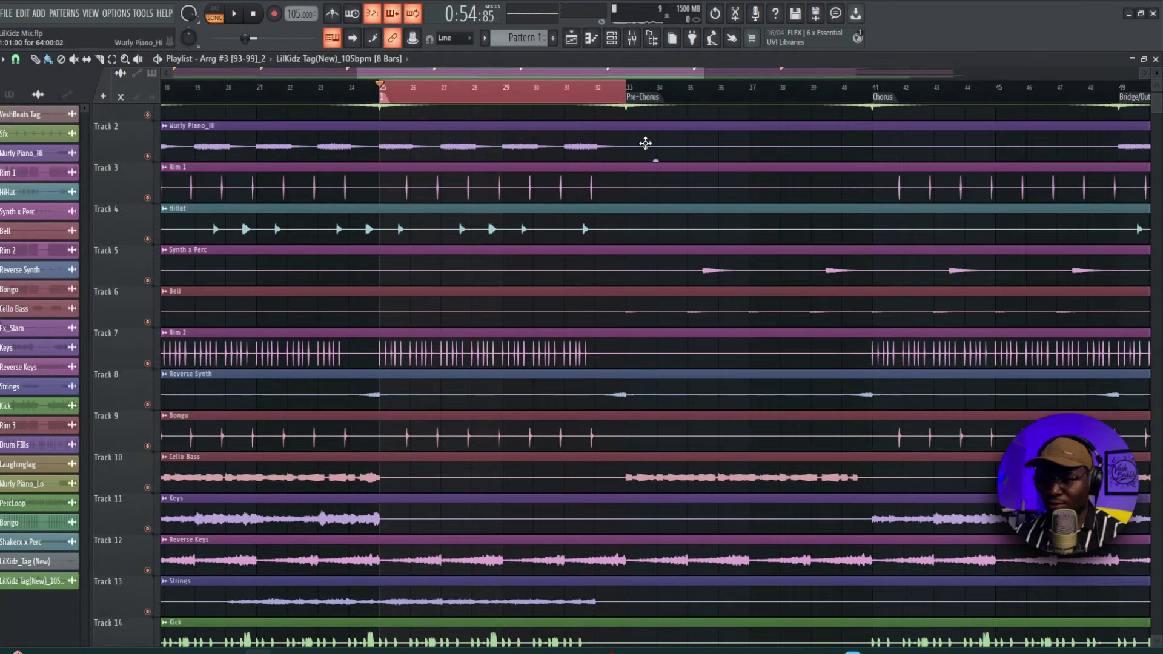
double_click(630, 97)
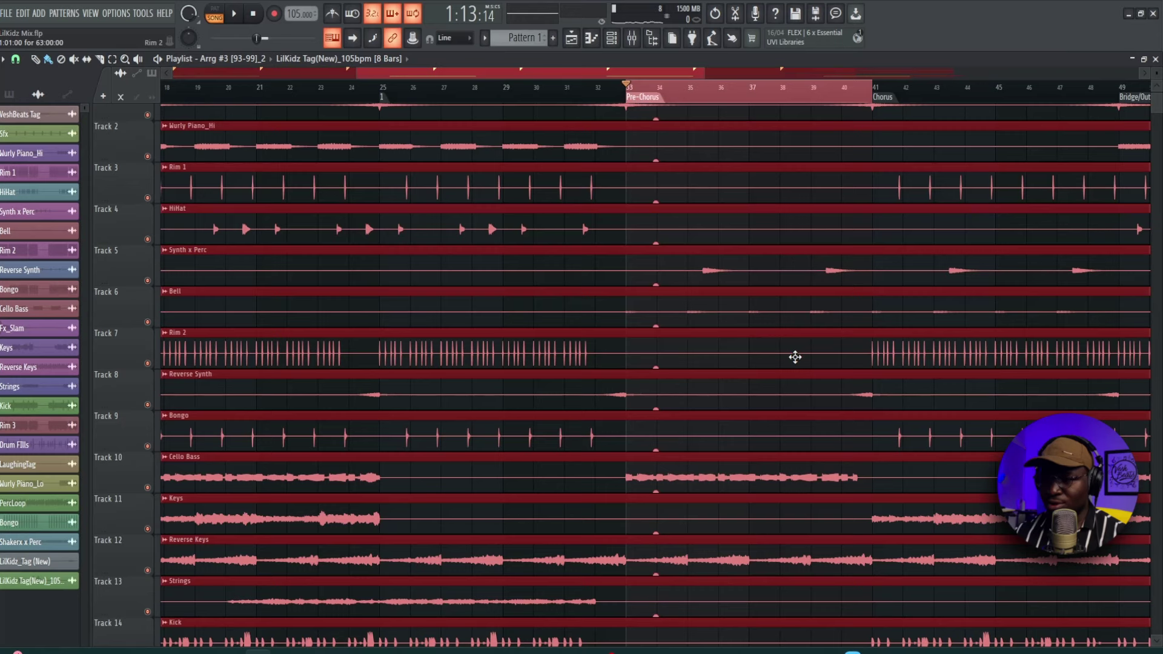
key("space")
key("F9")
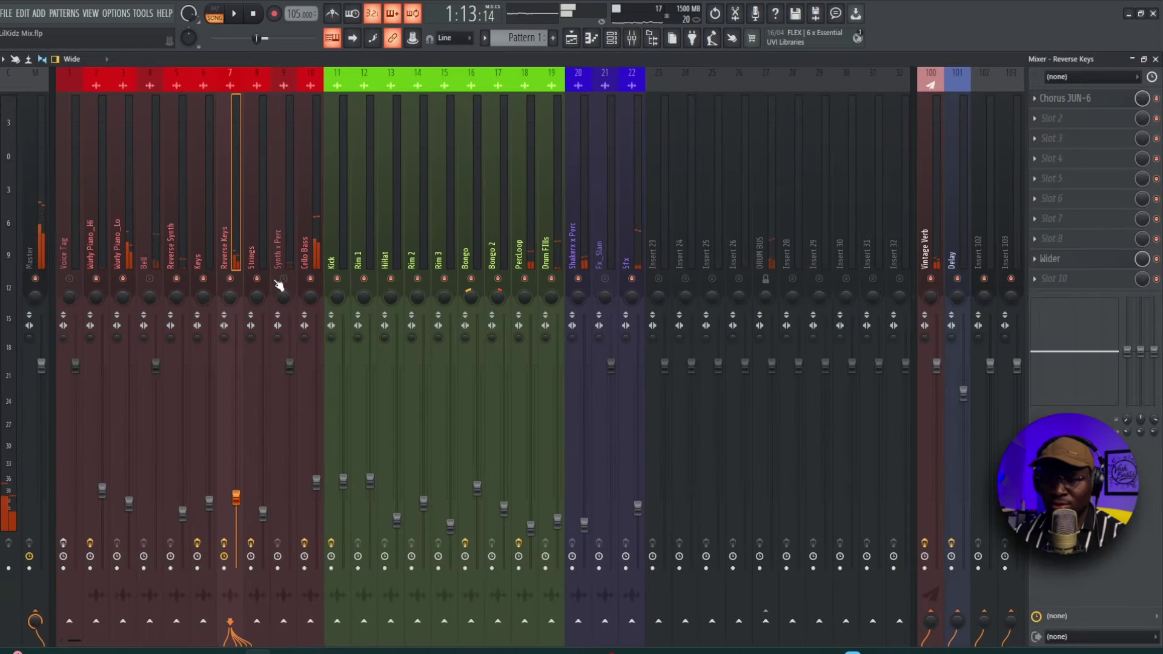
key("space")
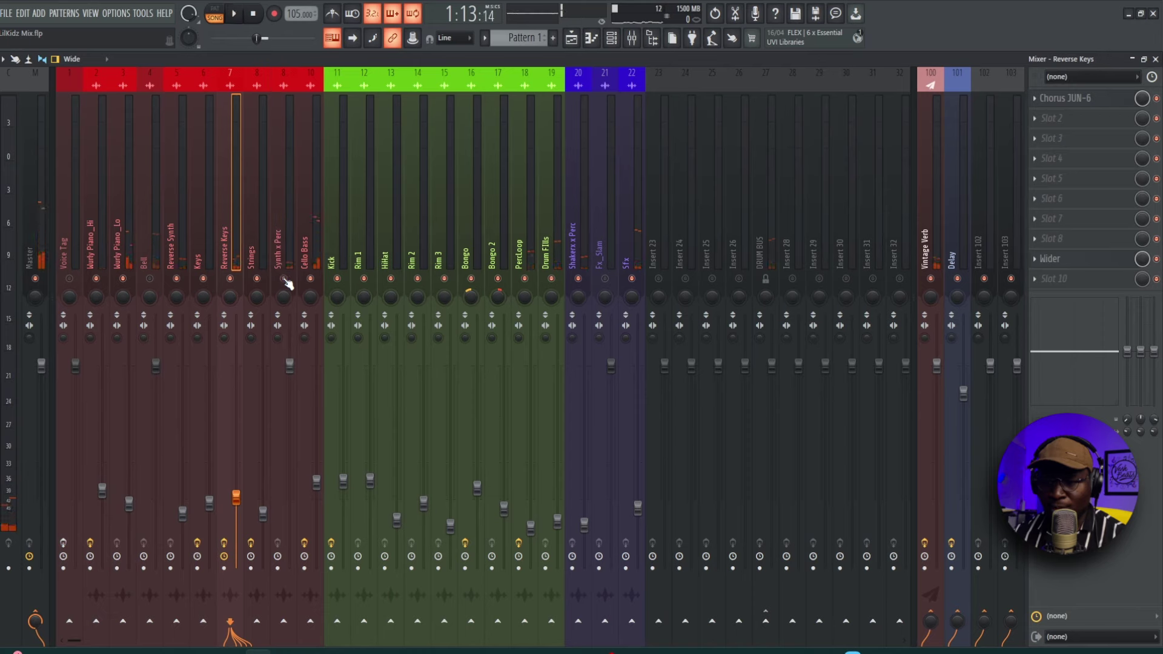
Try the Synth x Perc fader at 125% during Pre-Chorus playback and bring it well down.
left_click(287, 251)
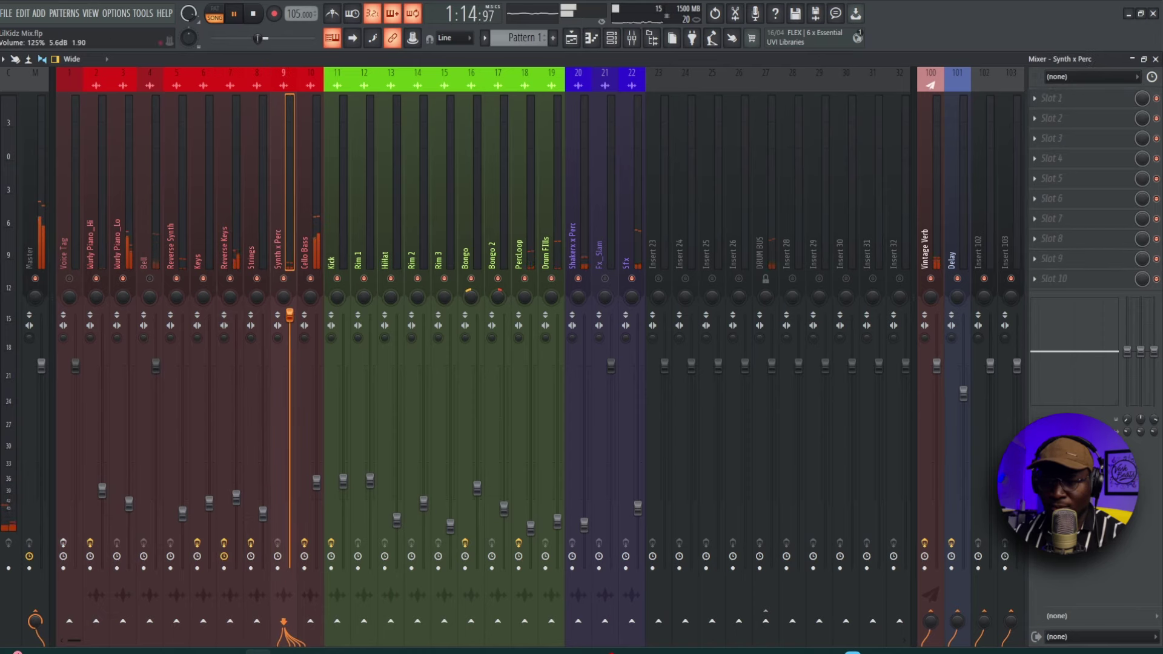
left_click(612, 38)
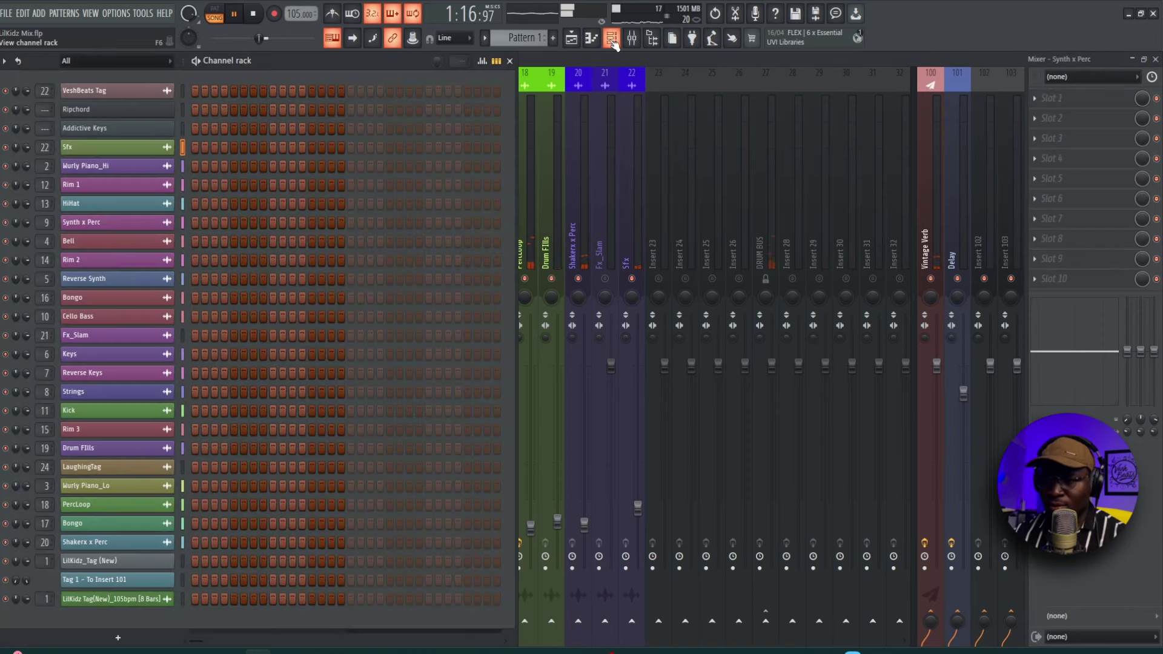
left_click(575, 39)
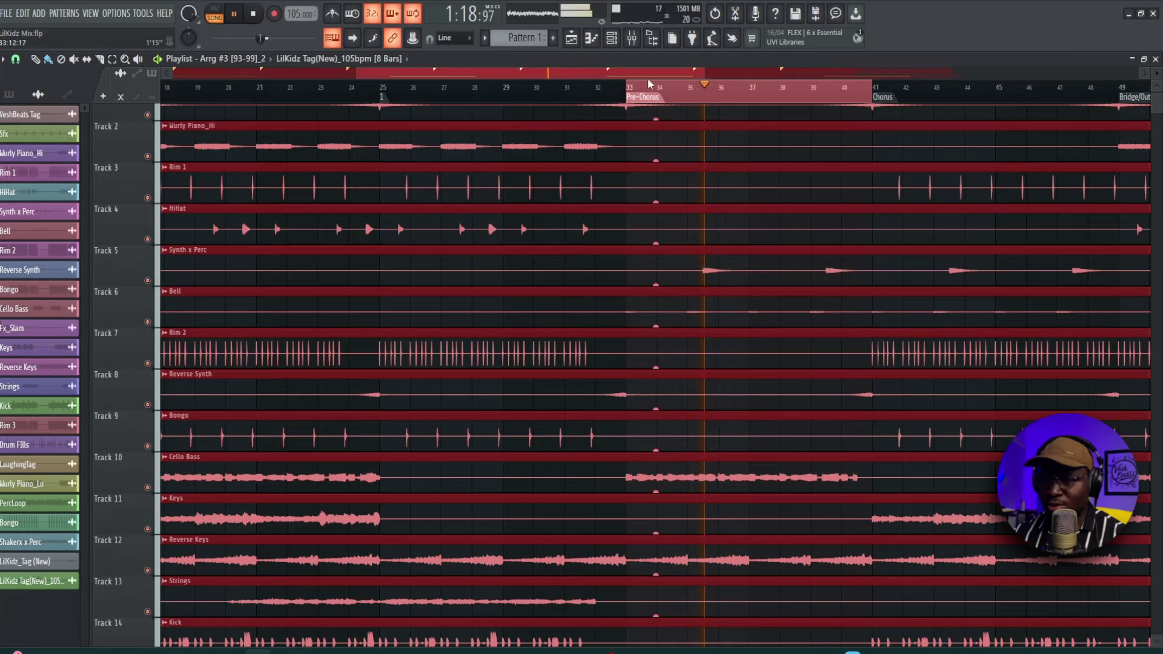
left_click(632, 39)
left_click_drag(289, 315, 289, 449)
Examine the playlist tracks to see which clips sound in the Pre-Chorus, especially Synth x Perc.
left_click(571, 39)
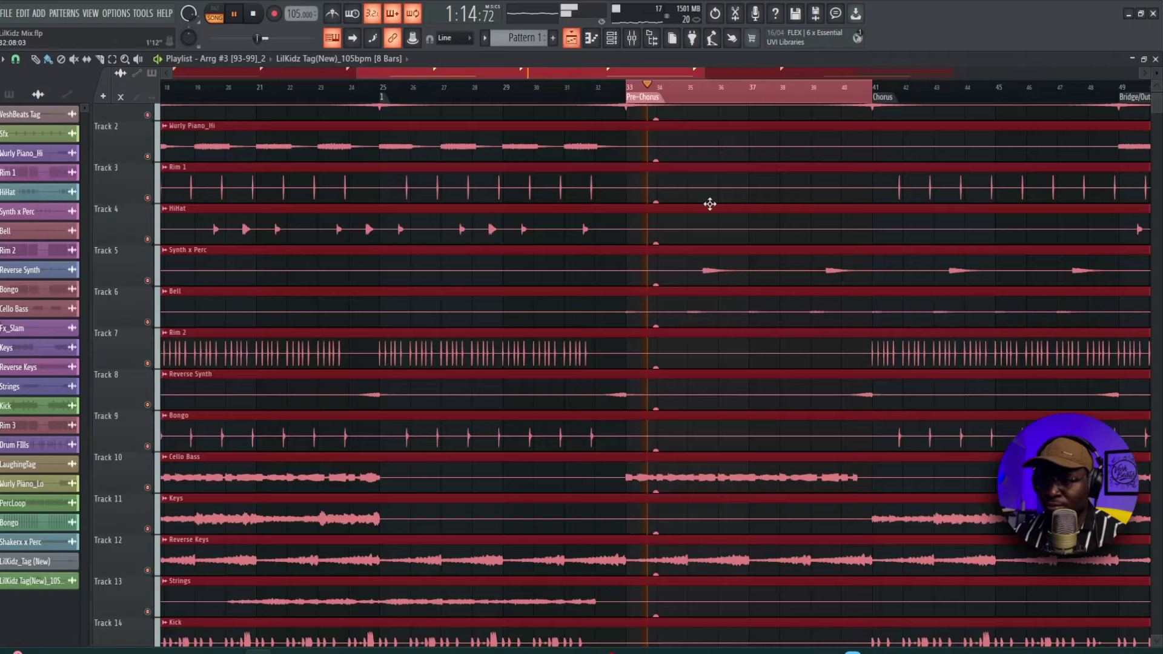
scroll(784, 286, "up", 4)
scroll(751, 369, "down", 2)
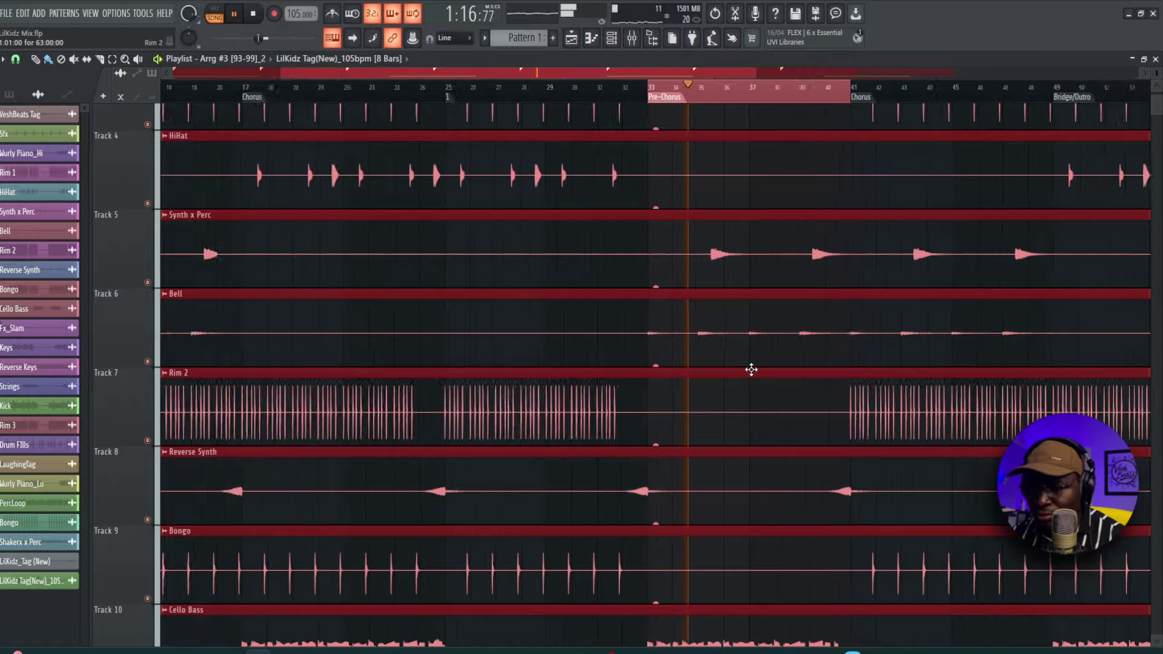
scroll(751, 370, "down", 8)
scroll(748, 412, "down", 3)
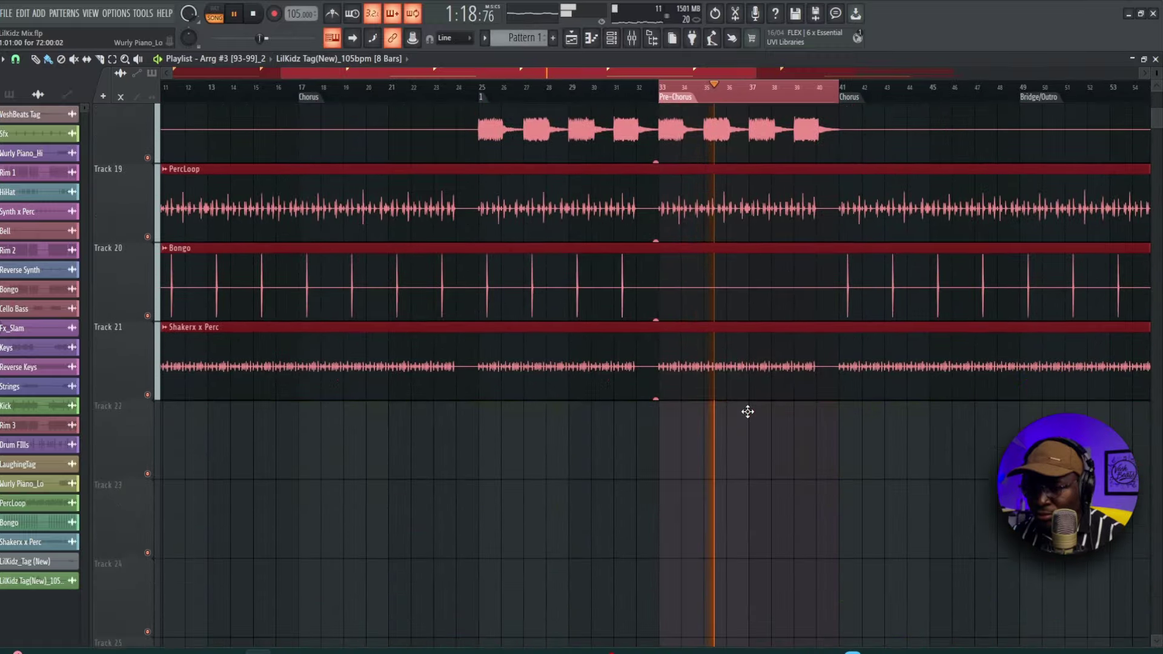
scroll(748, 412, "up", 12)
scroll(748, 411, "up", 1)
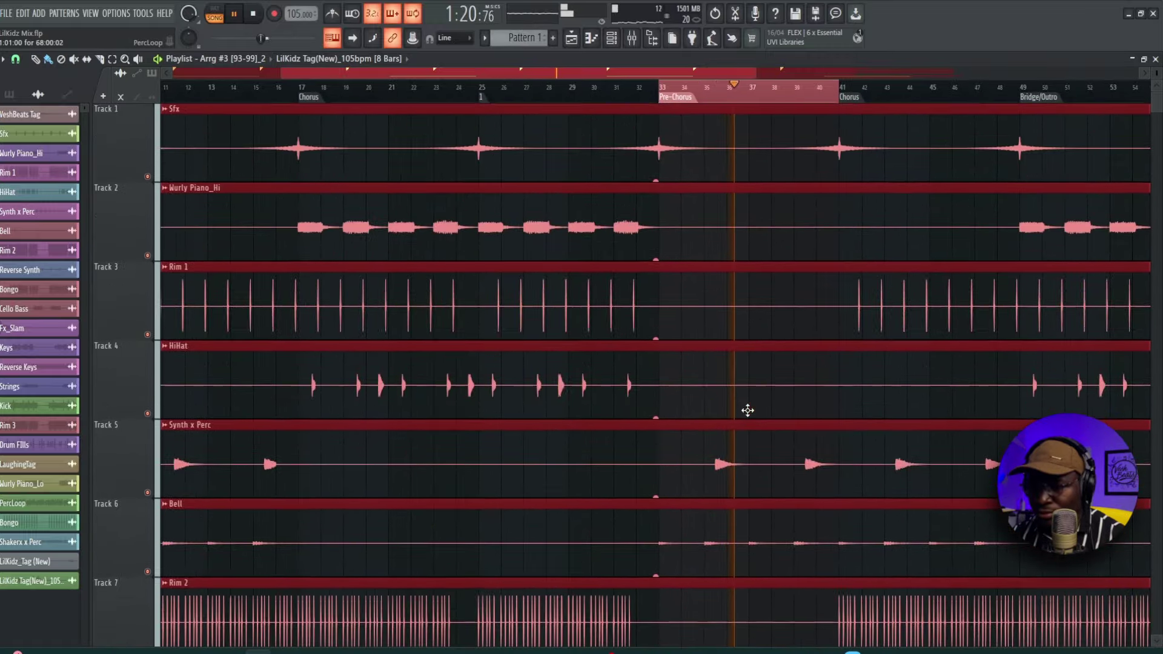
Audition the Pre-Chorus from bars 35 and 39 around the Synth x Perc hits, and open that clip's channel settings.
scroll(748, 411, "up", 3)
left_click(657, 98)
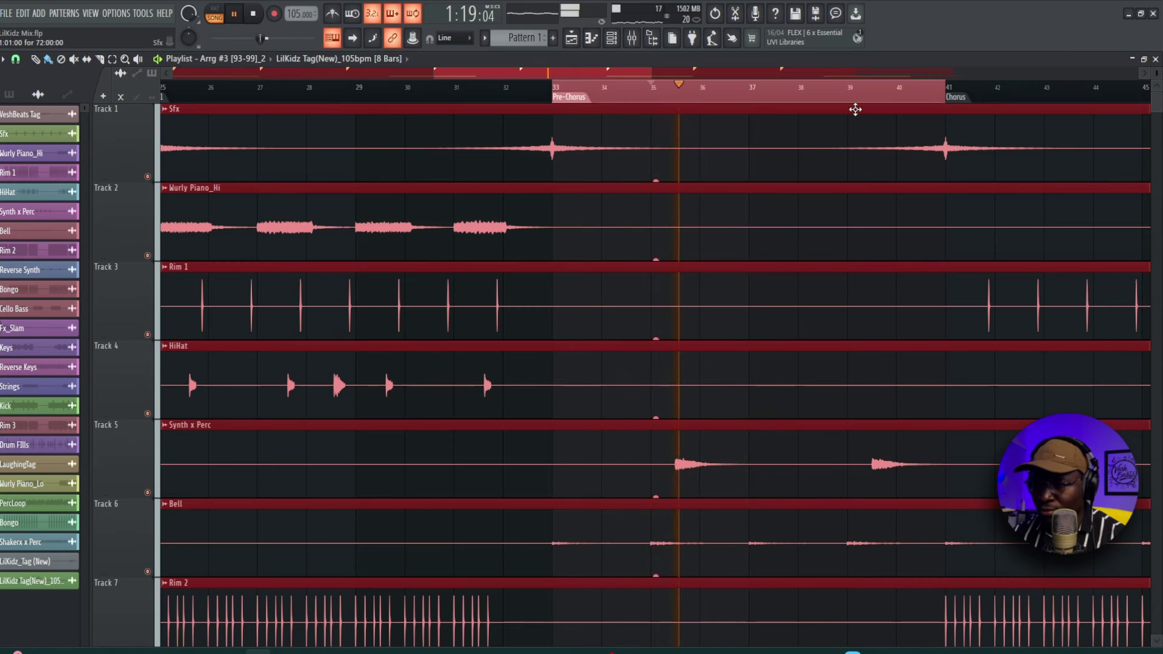
left_click(852, 102)
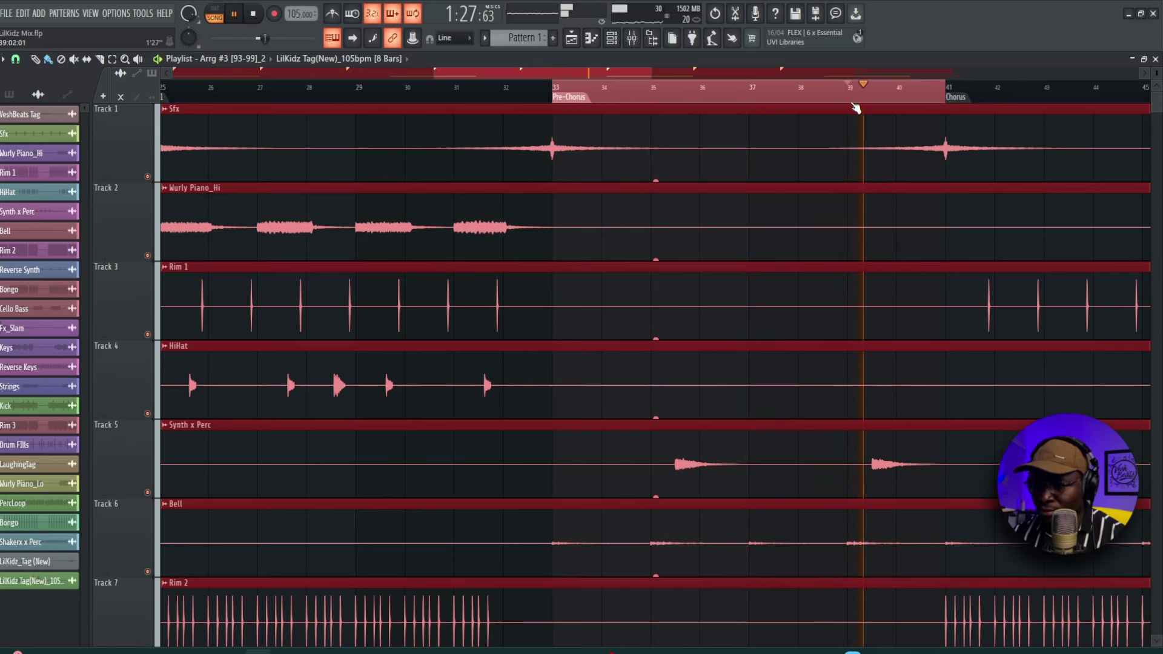
left_click(654, 95)
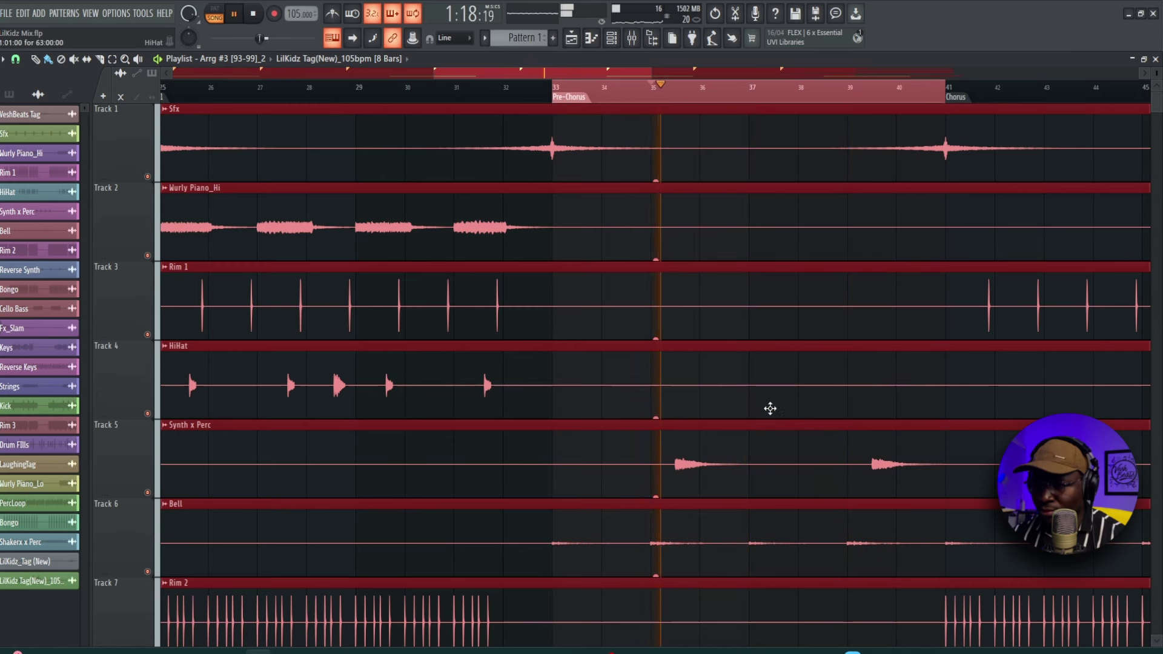
double_click(766, 440)
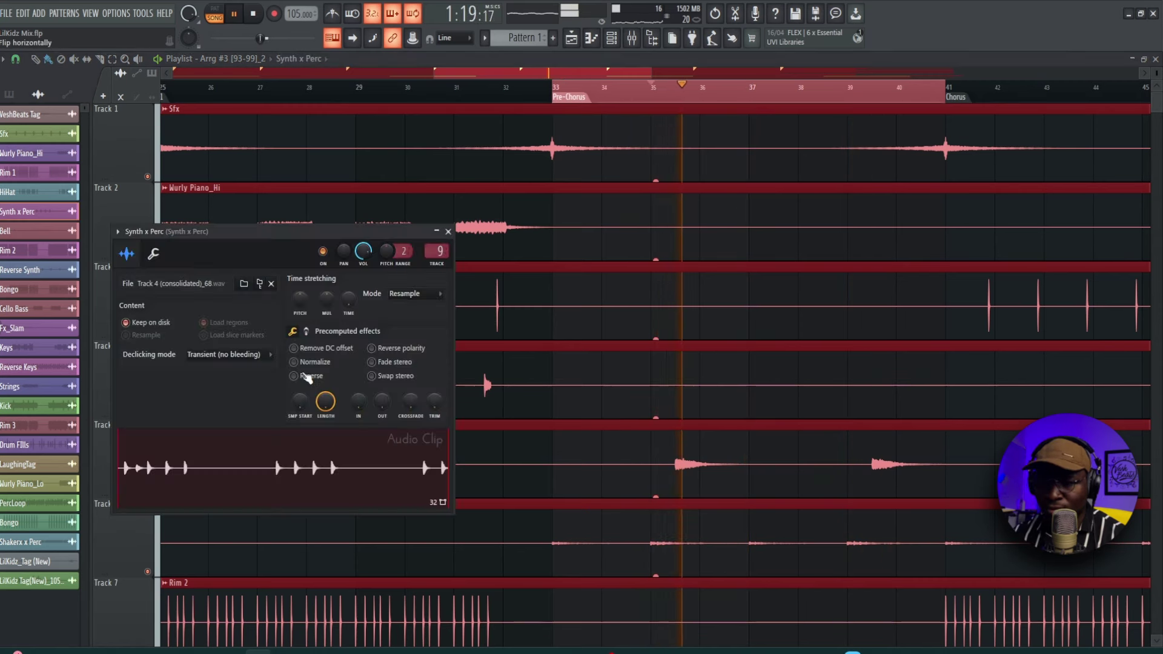
Lower the Synth x Perc fader to roughly the level of the neighbouring Strings and Reverse Keys tracks while the loop plays.
left_click(631, 39)
key("space")
key("space")
left_click_drag(290, 464, 292, 510)
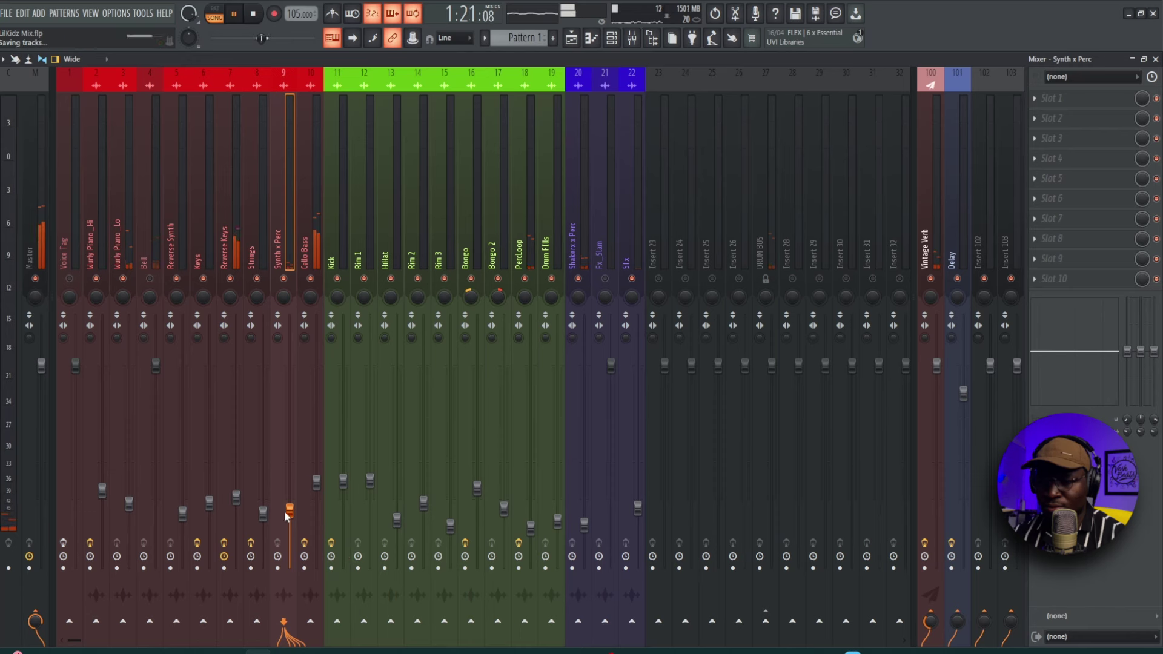
left_click_drag(284, 510, 285, 508)
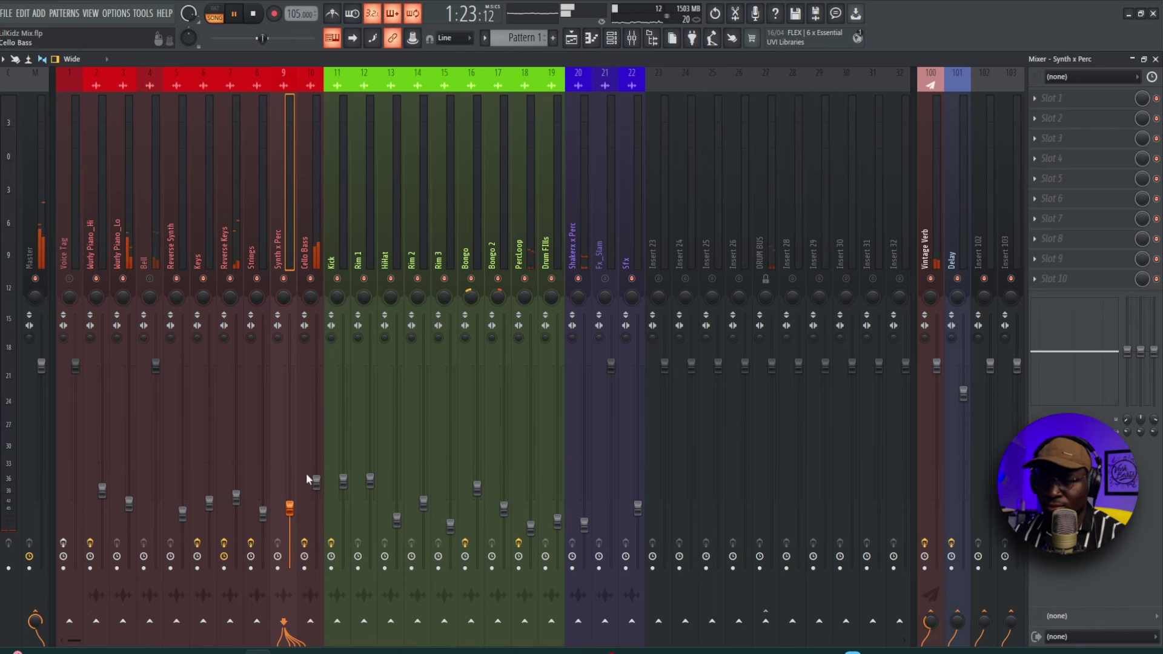
Select mixer tracks 1 to 10, Voice Tag through Cello Bass, and raise their faders together by about 1.5 dB.
left_click(318, 227)
left_click_drag(289, 239, 73, 236)
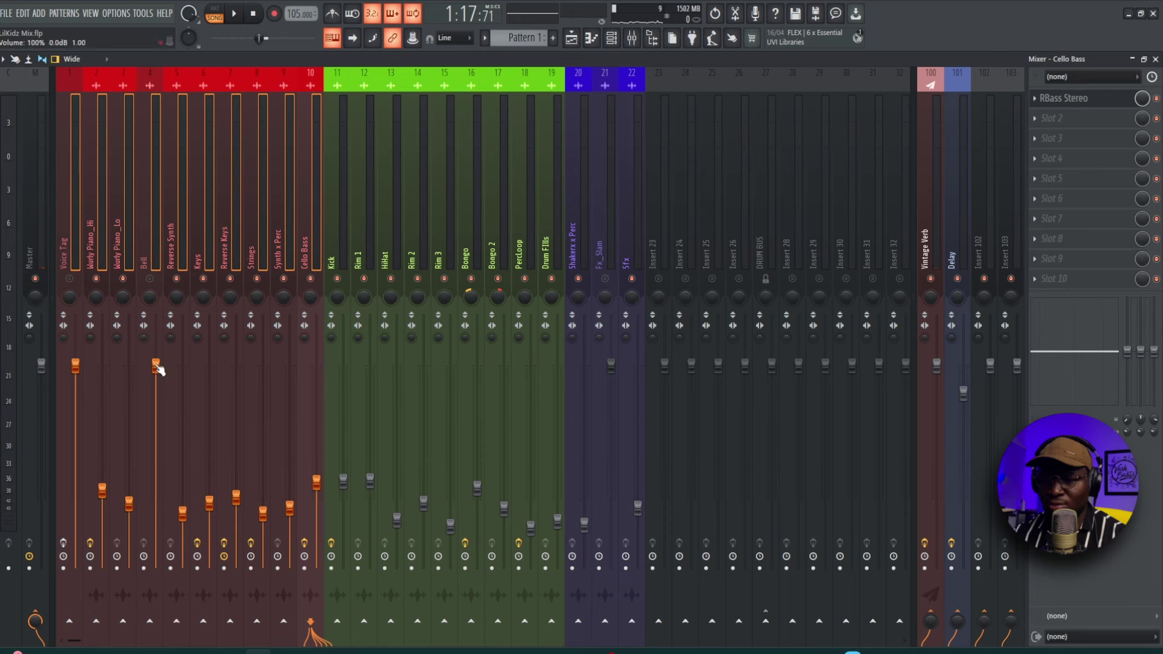
left_click_drag(156, 366, 157, 359)
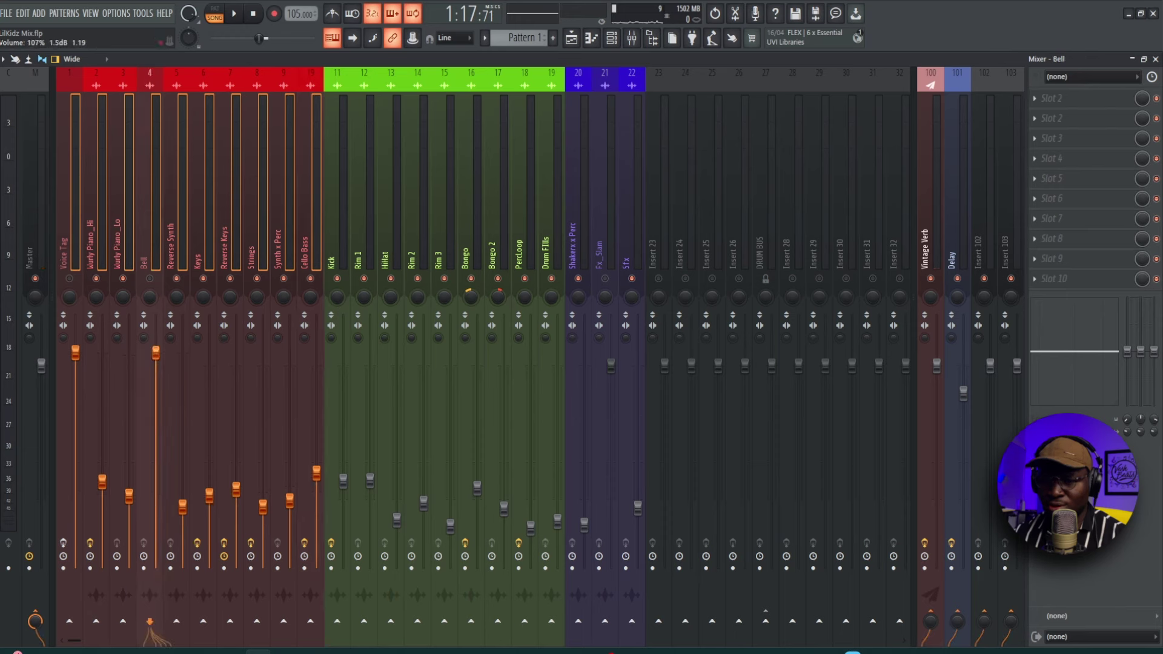
Clear the group selection during playback and return the Bell and Voice Tag faders to about 0 dB.
key("space")
left_click(177, 246)
left_click(152, 250)
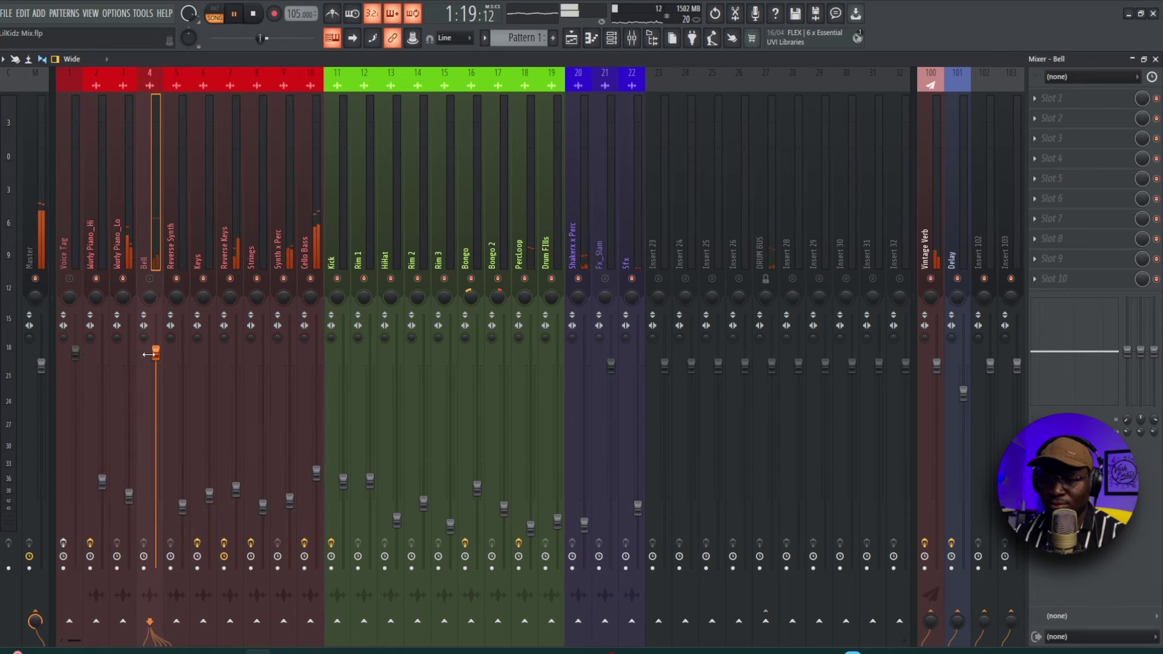
left_click_drag(155, 352, 156, 362)
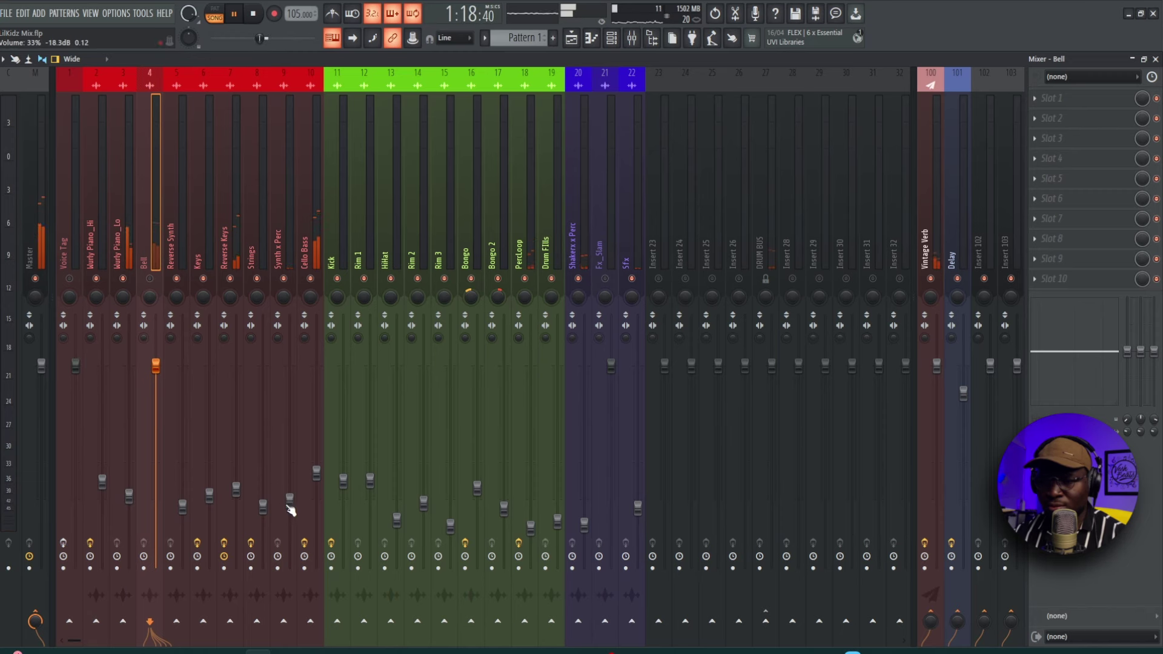
Lower the Synth x Perc fader to about -19.7 dB and the unmuted Bell fader to about -13.9 dB during playback.
left_click_drag(289, 507, 290, 510)
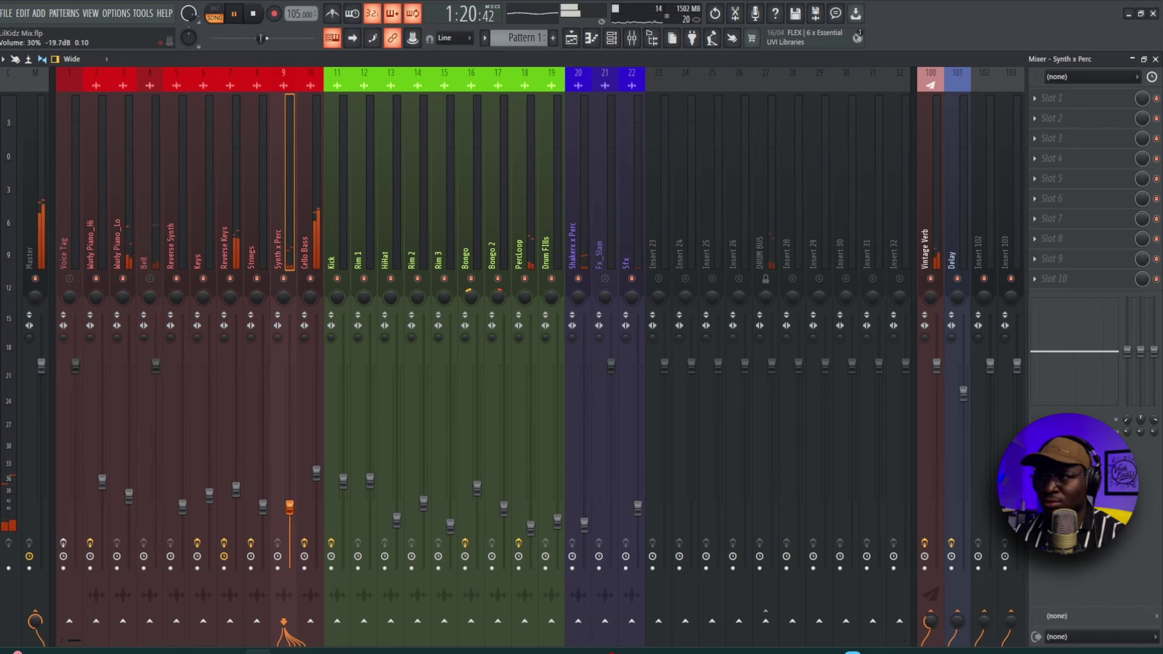
left_click(154, 231)
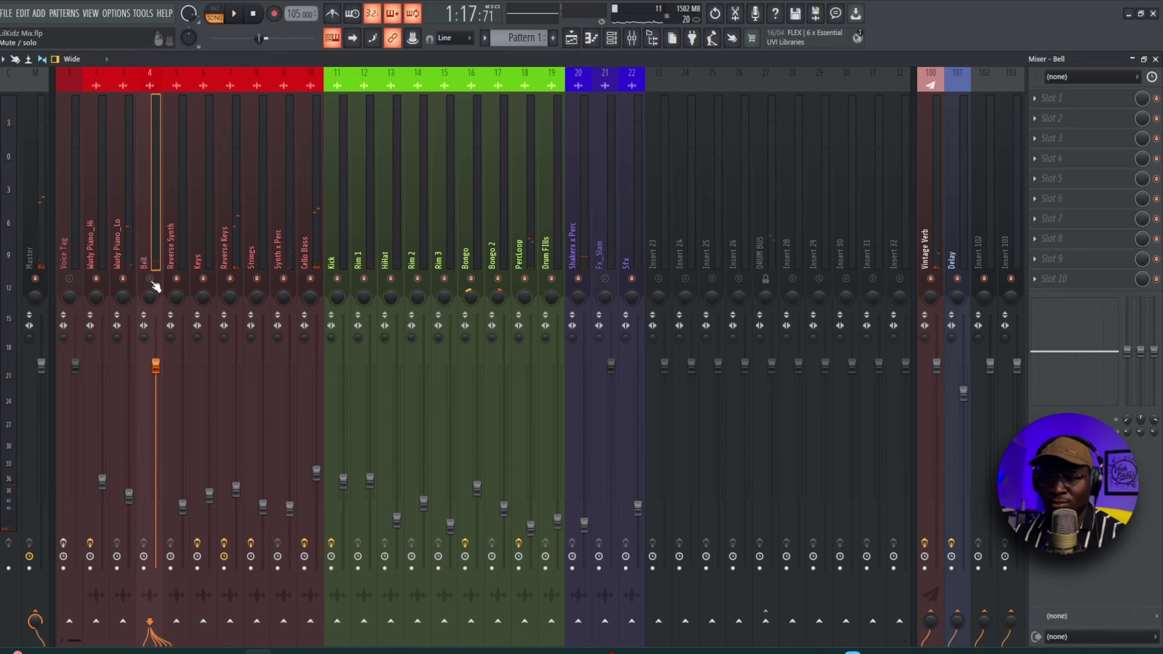
left_click_drag(156, 364, 155, 442)
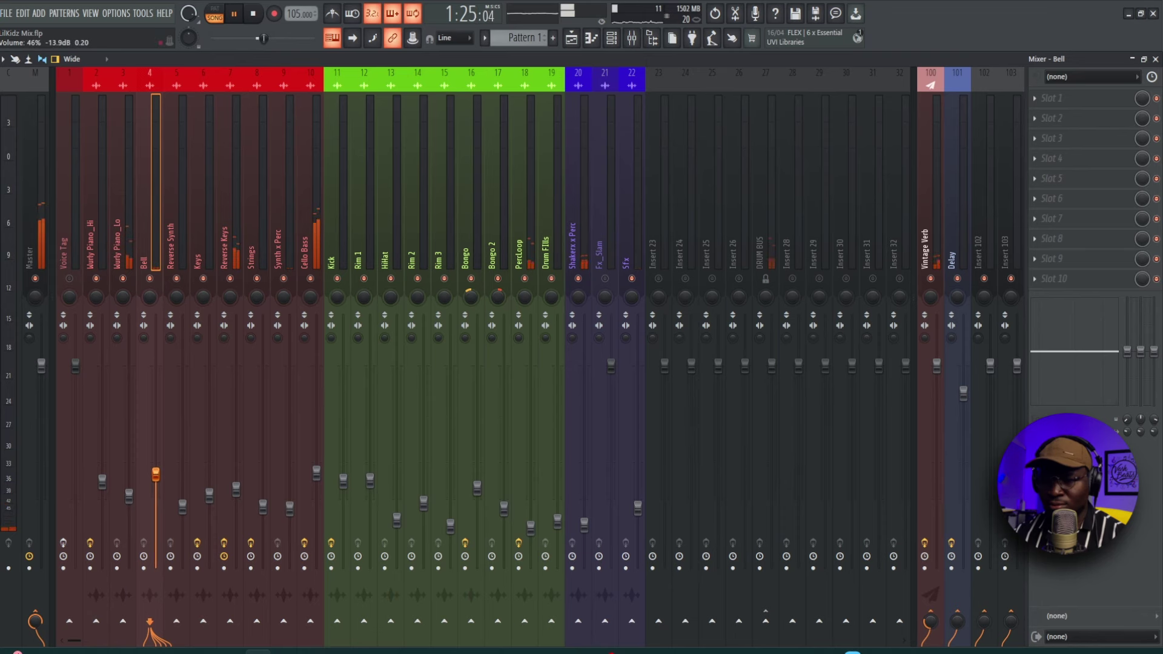
key("space")
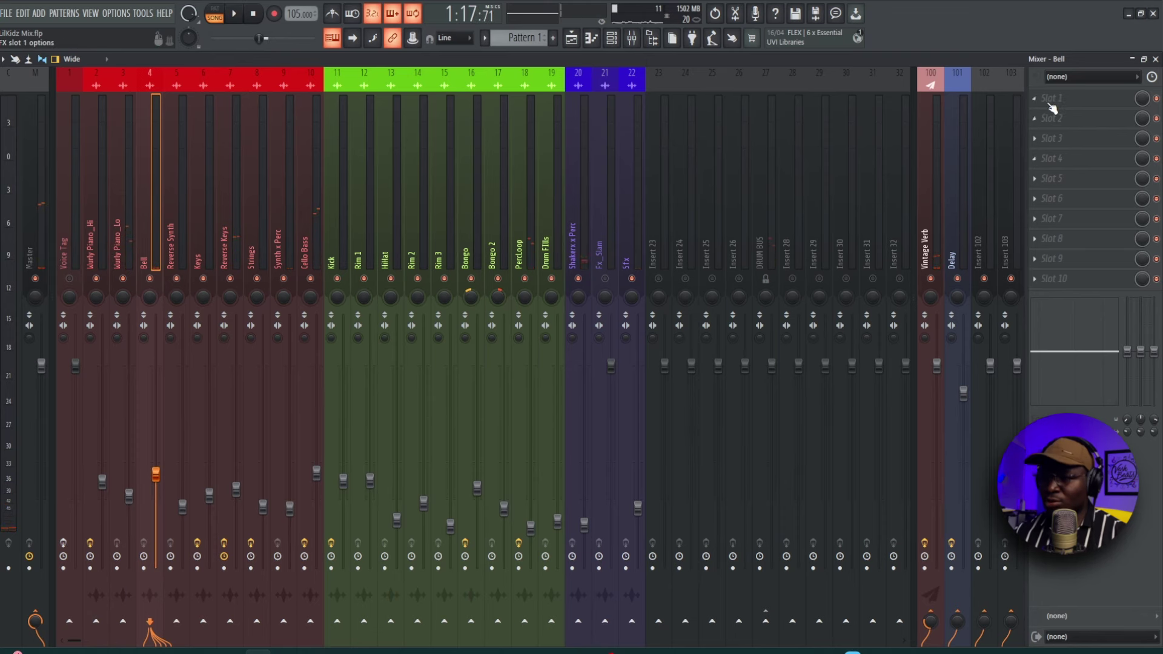
Load Baby Audio's MagicDice into the first effect slot of the Bell track and move its window clear of the melodic tracks.
left_click(1051, 99)
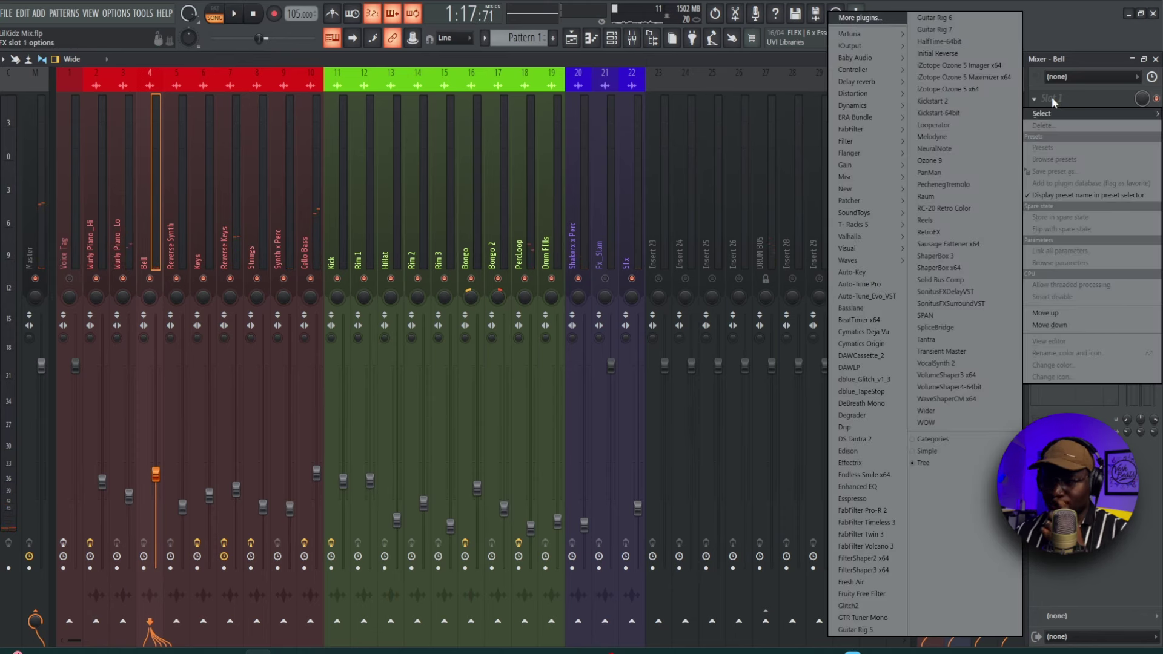
mouse_move(868, 114)
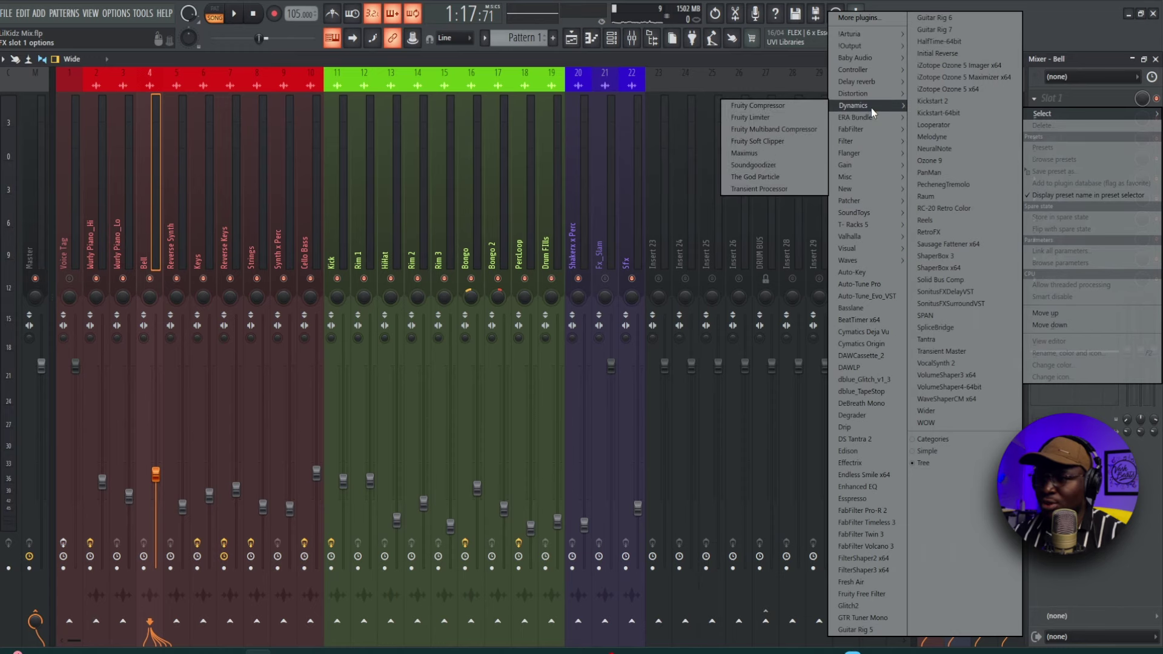
mouse_move(871, 57)
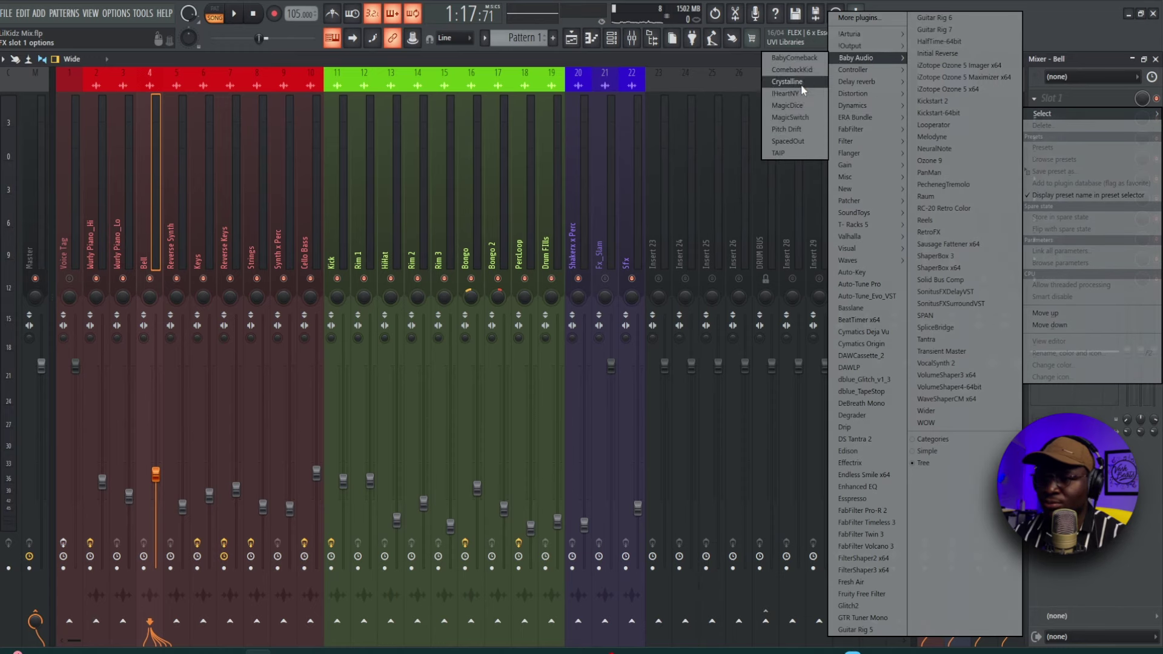
left_click(794, 108)
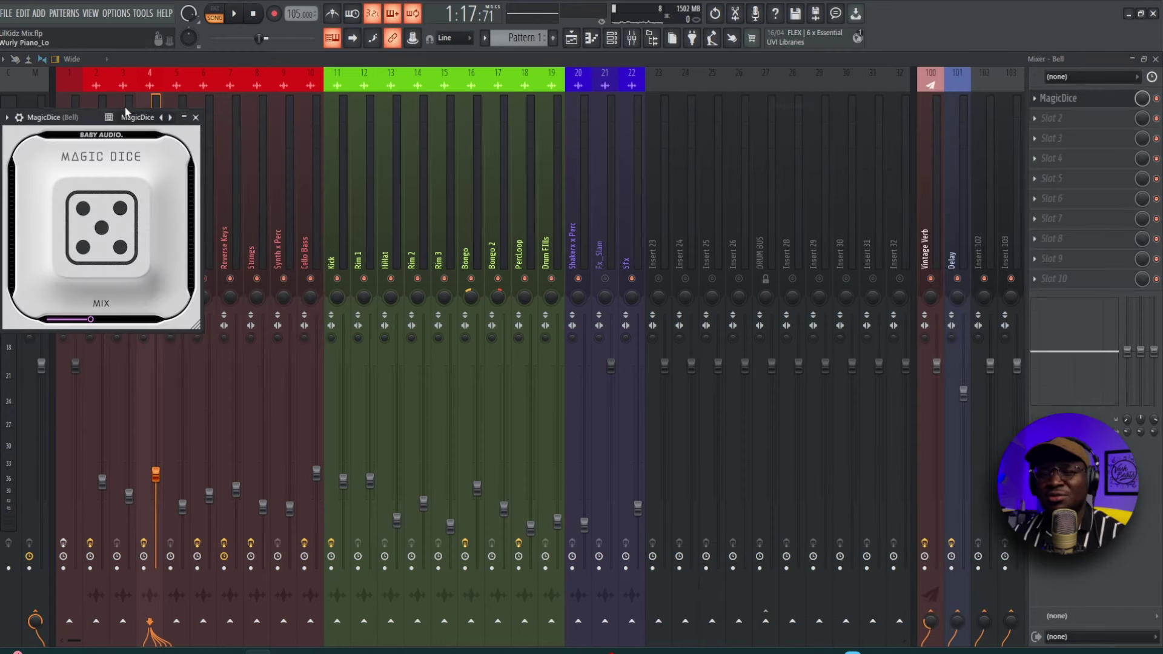
left_click_drag(79, 119, 481, 166)
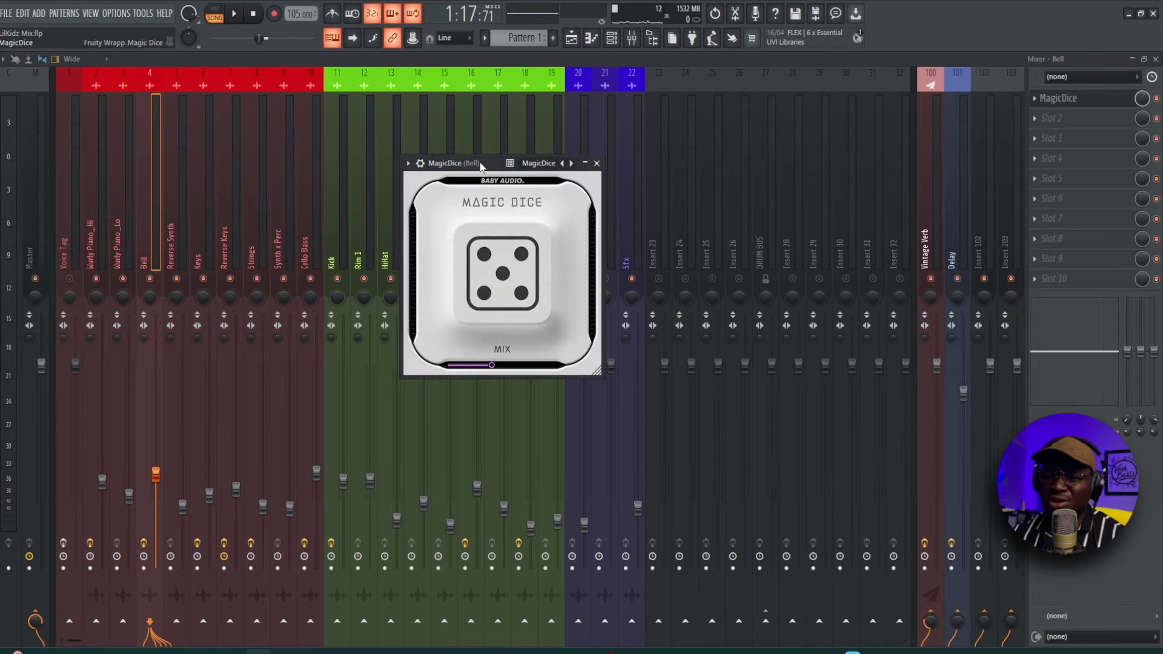
Solo the Bell track in the playlist and compare its sound with and without MagicDice.
left_click(571, 38)
scroll(621, 363, "down", 3)
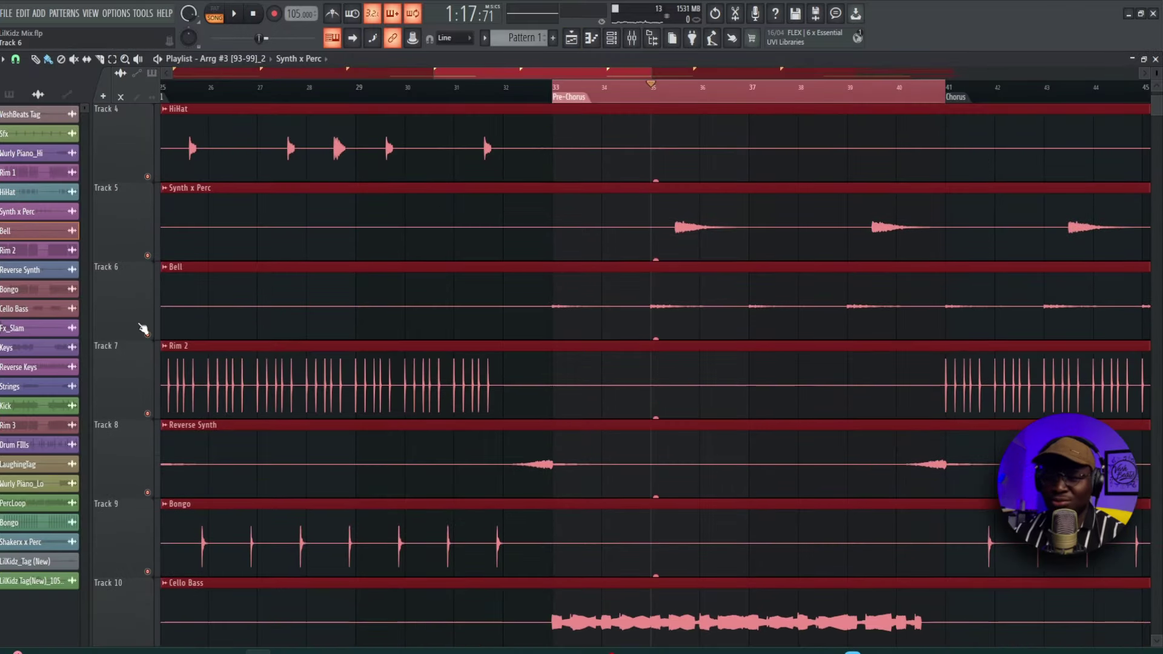
right_click(147, 335)
key("F9")
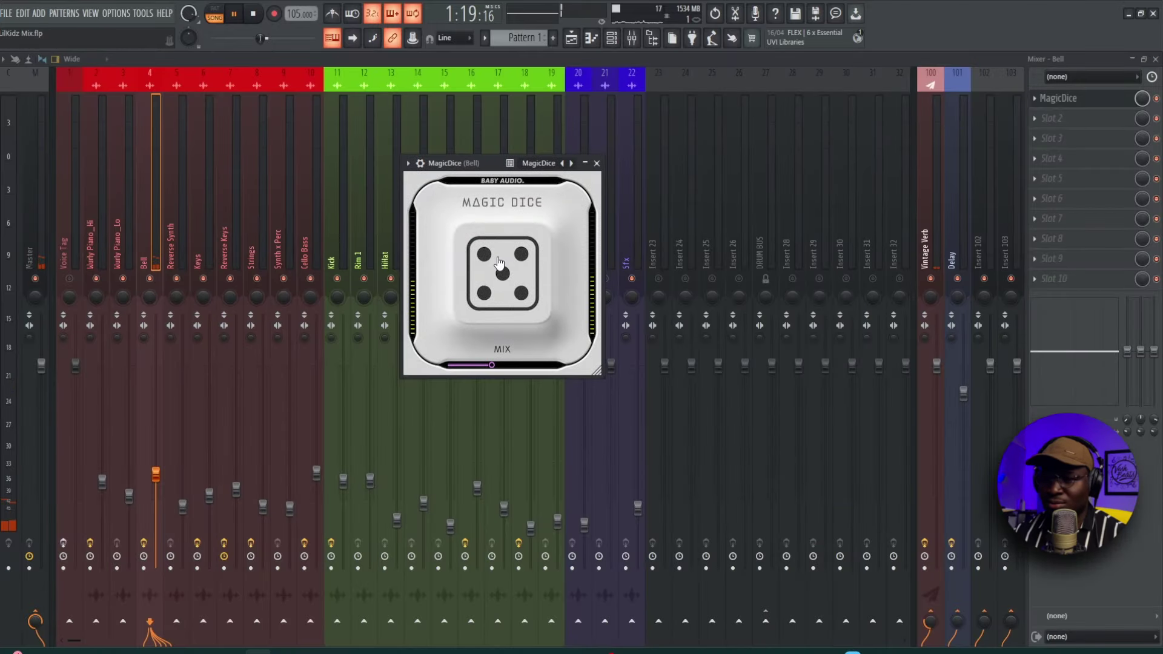
left_click(1157, 102)
key("space")
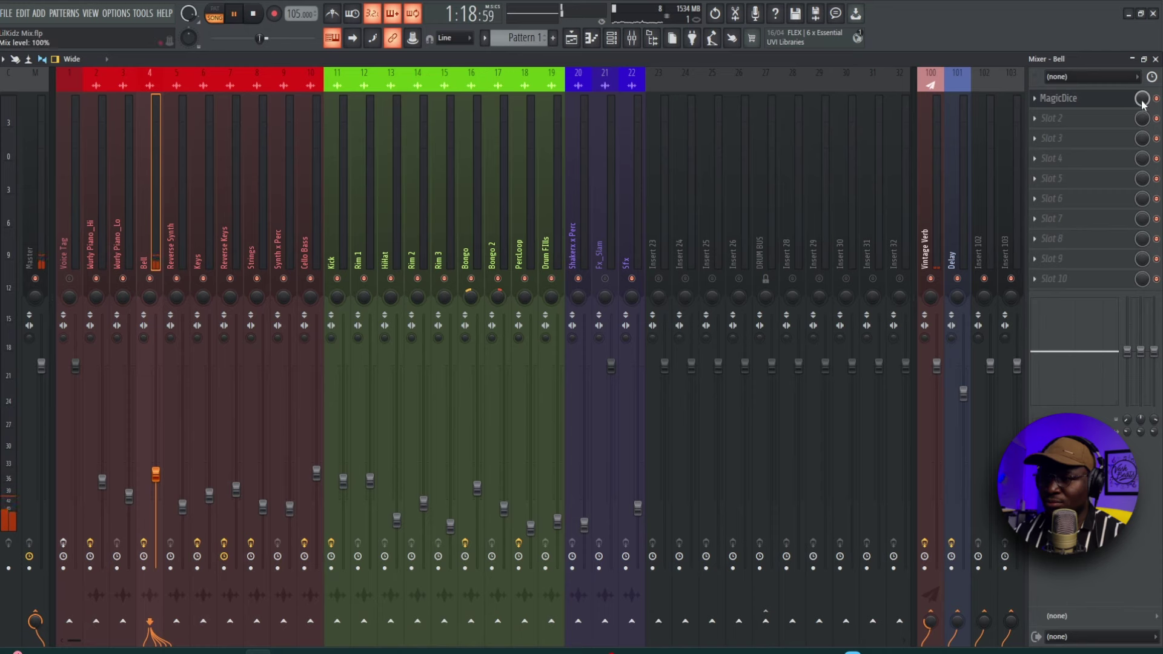
key("space")
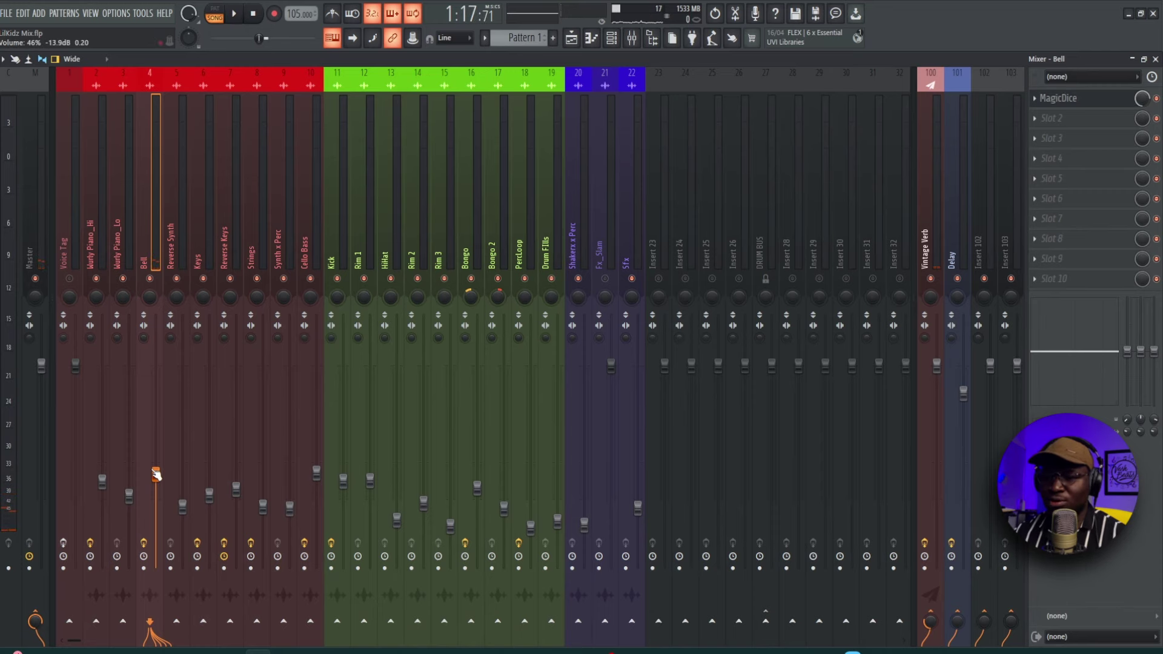
Unsolo the Bell track, play the full Pre-Chorus from bar 33 and raise the Bell fader slightly.
left_click(571, 37)
key("space")
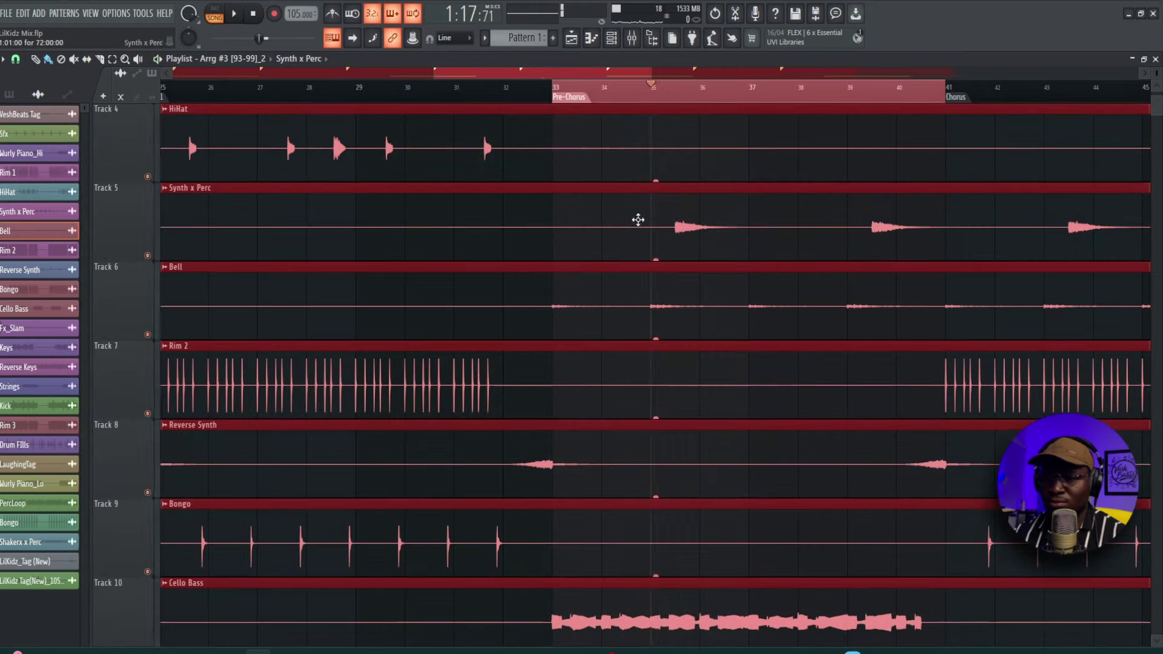
key("space")
left_click(553, 91)
key("F9")
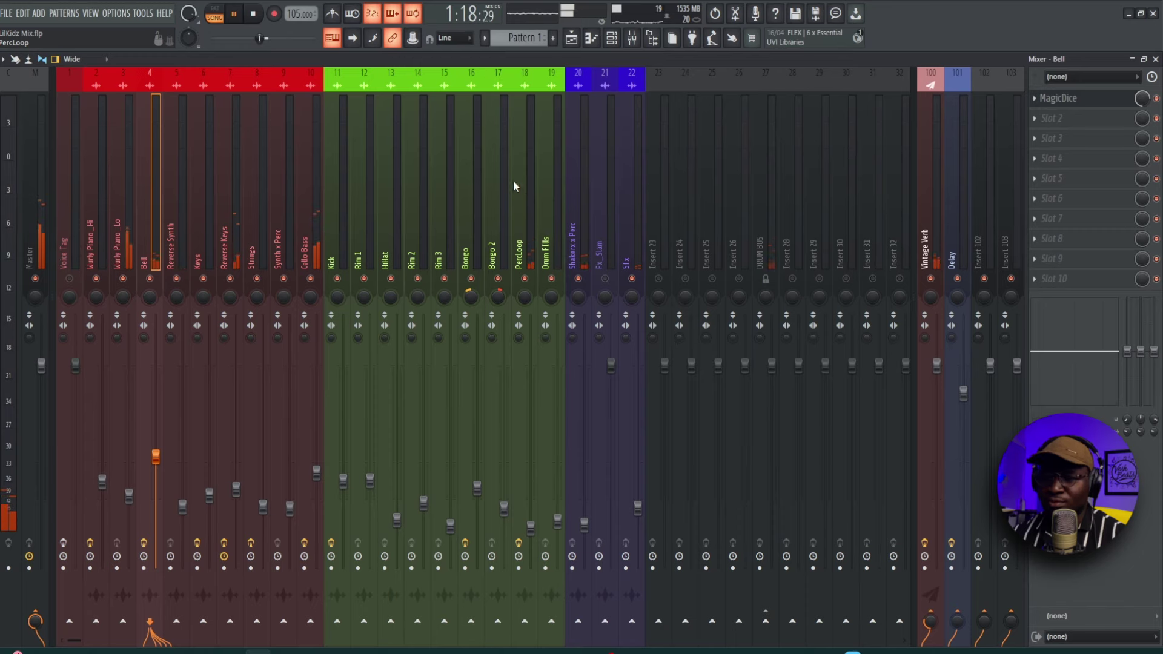
Stop playback and lower the Voice Tag fader to roughly the level of the Bell and Wurly Piano_Hi faders.
key("space")
left_click(67, 234)
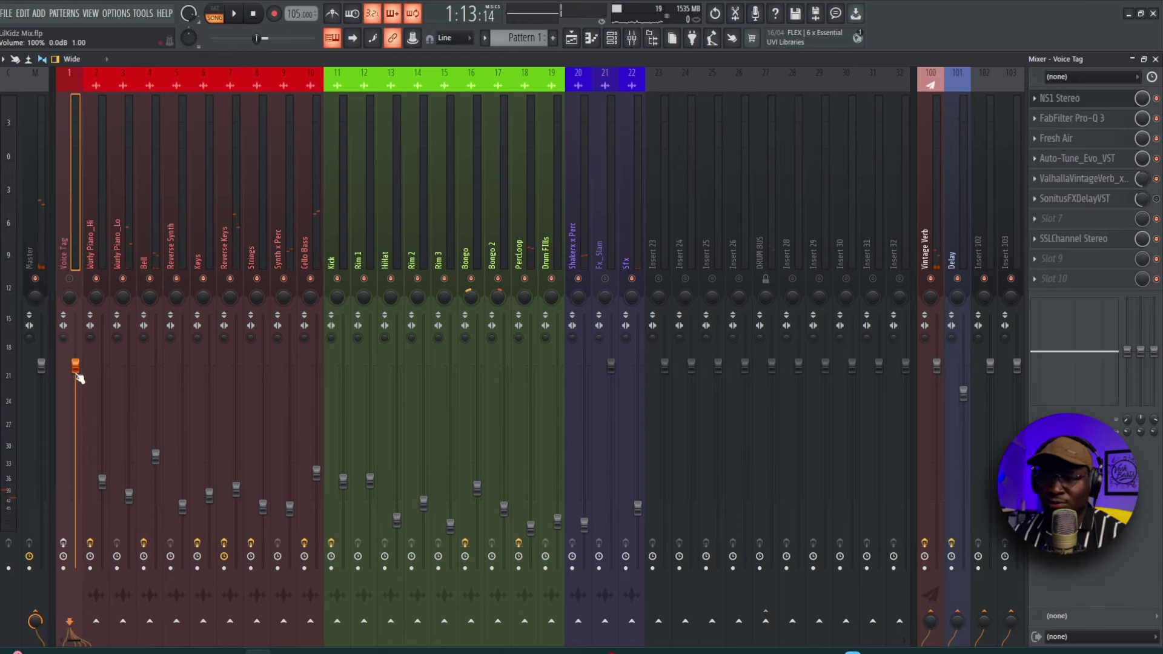
left_click_drag(75, 367, 76, 446)
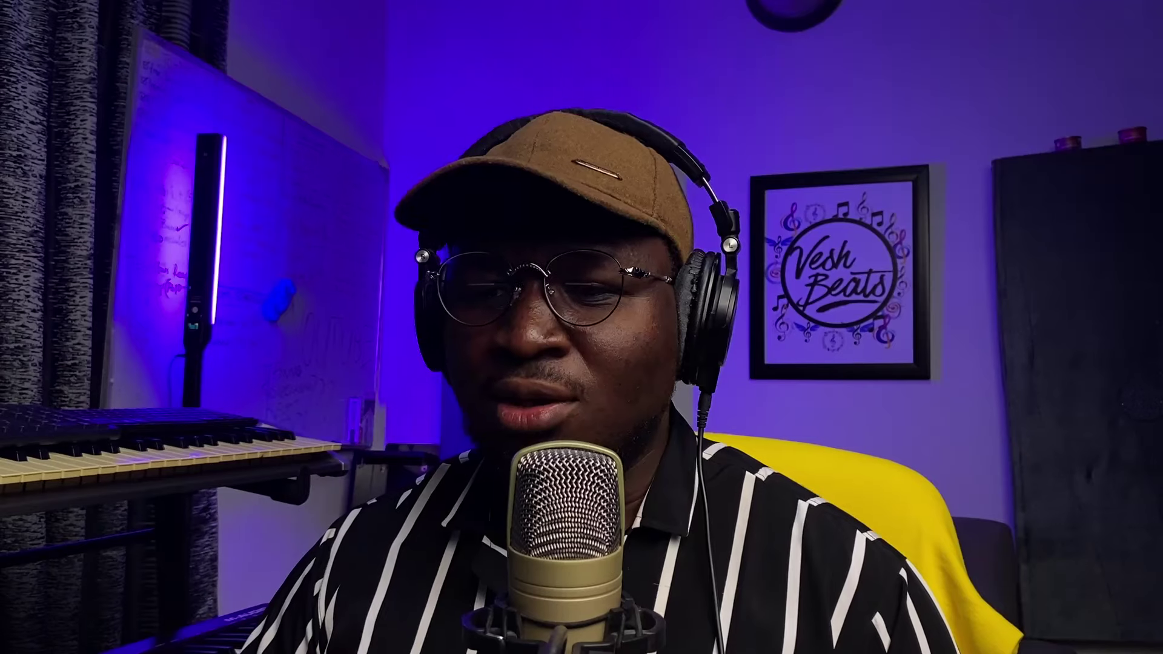
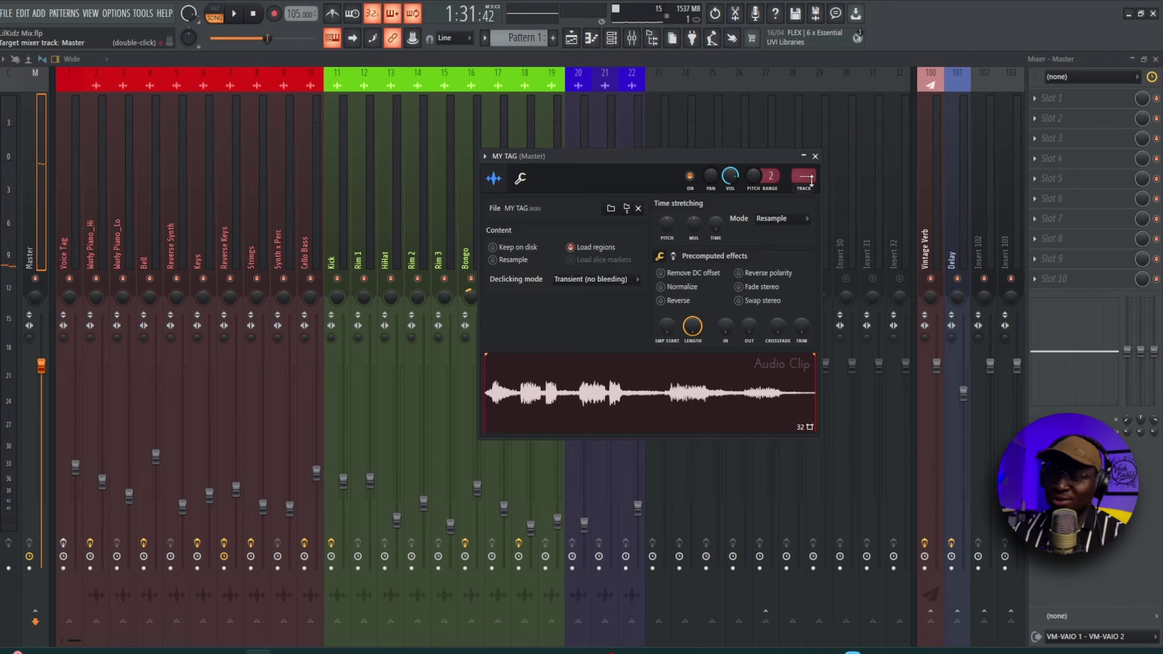
Close the MY TAG channel settings, then solo playlist Track 17 and audition the LilKidz tag in the Chorus from bar 43.
left_click(816, 156)
left_click(571, 41)
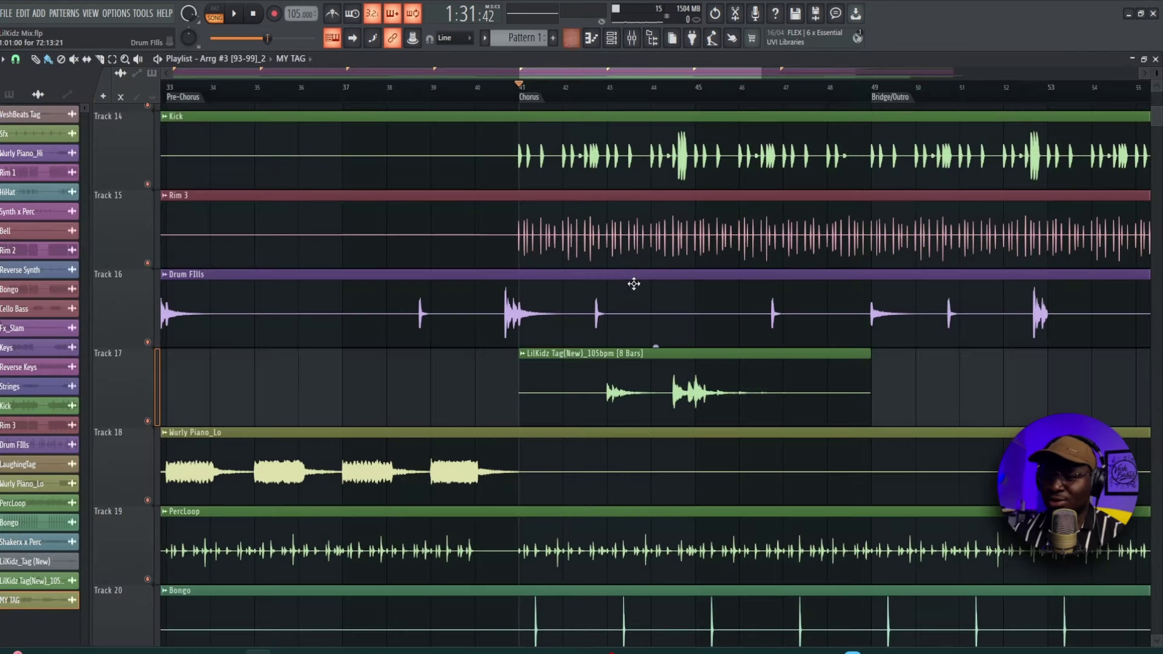
right_click(147, 421)
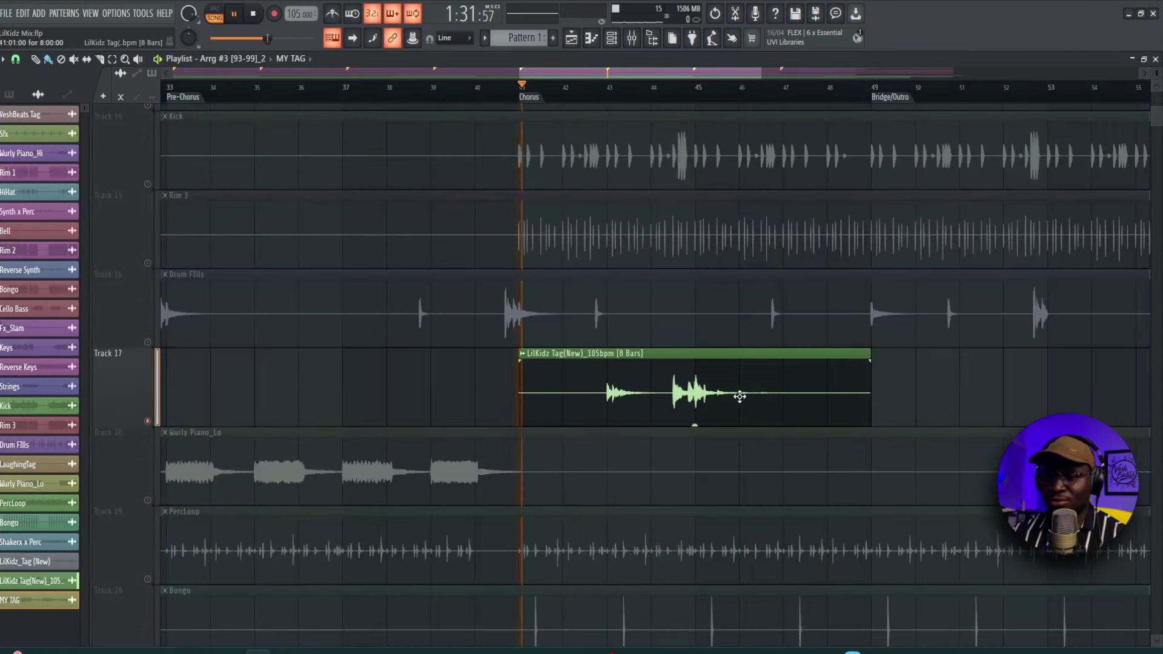
left_click(609, 88)
key("space")
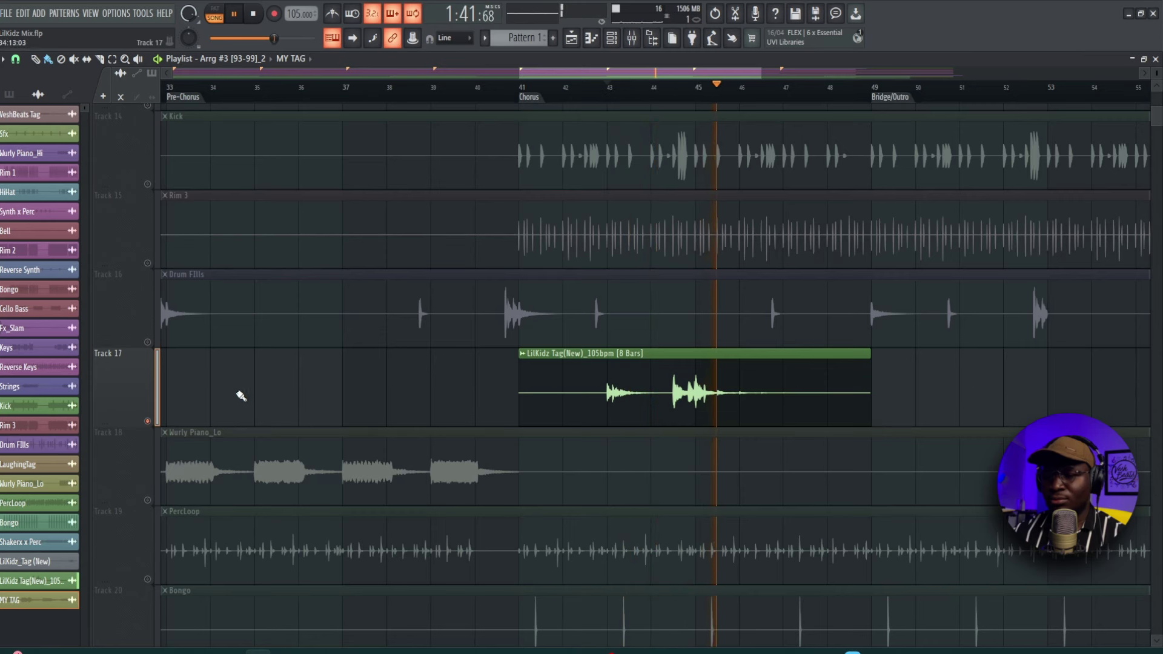
key("space")
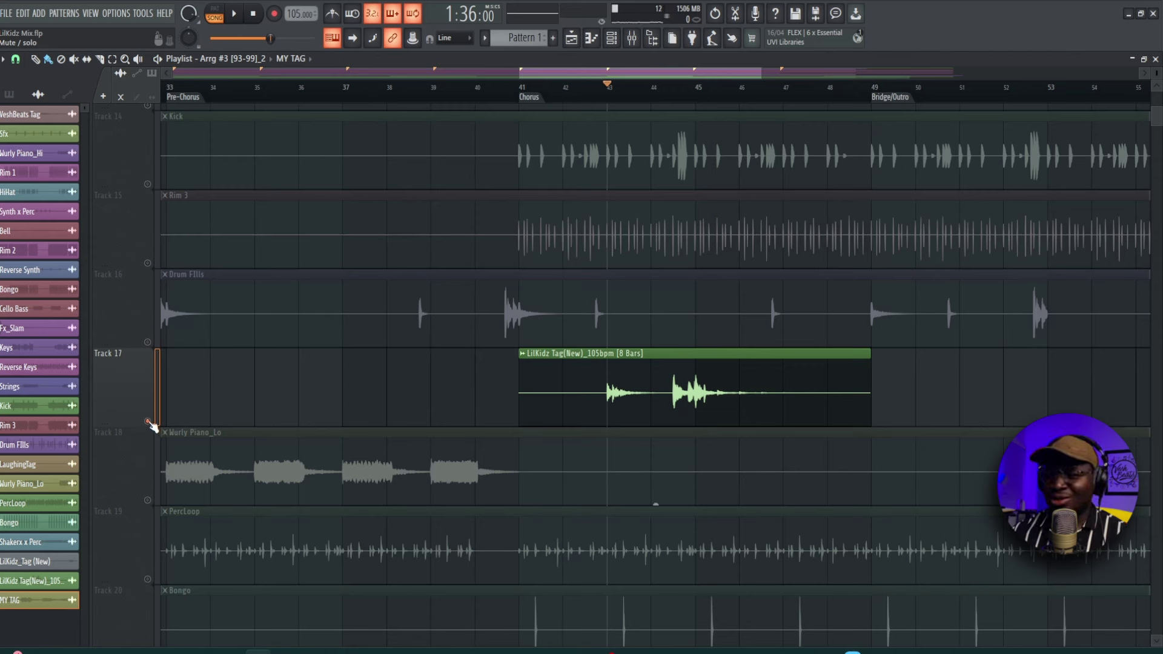
Unsolo the tag track, play the full Chorus from bar 41 and set the Voice Tag fader to about -13.4 dB.
scroll(527, 94, "down", 2)
left_click(526, 92)
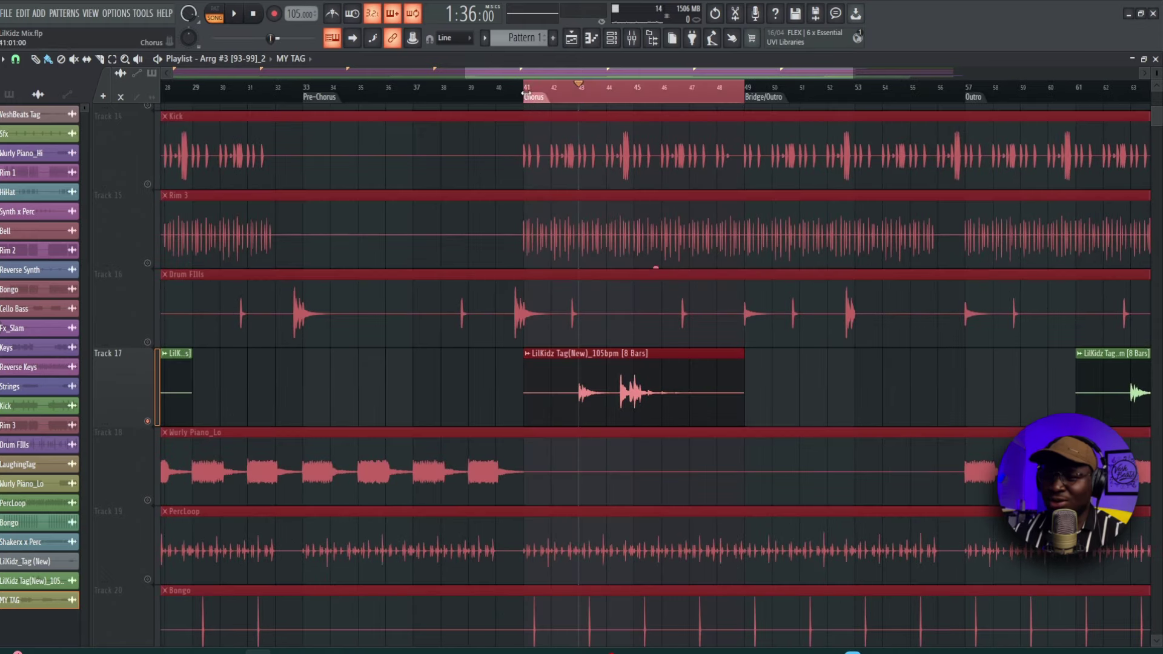
key("space")
key("F9")
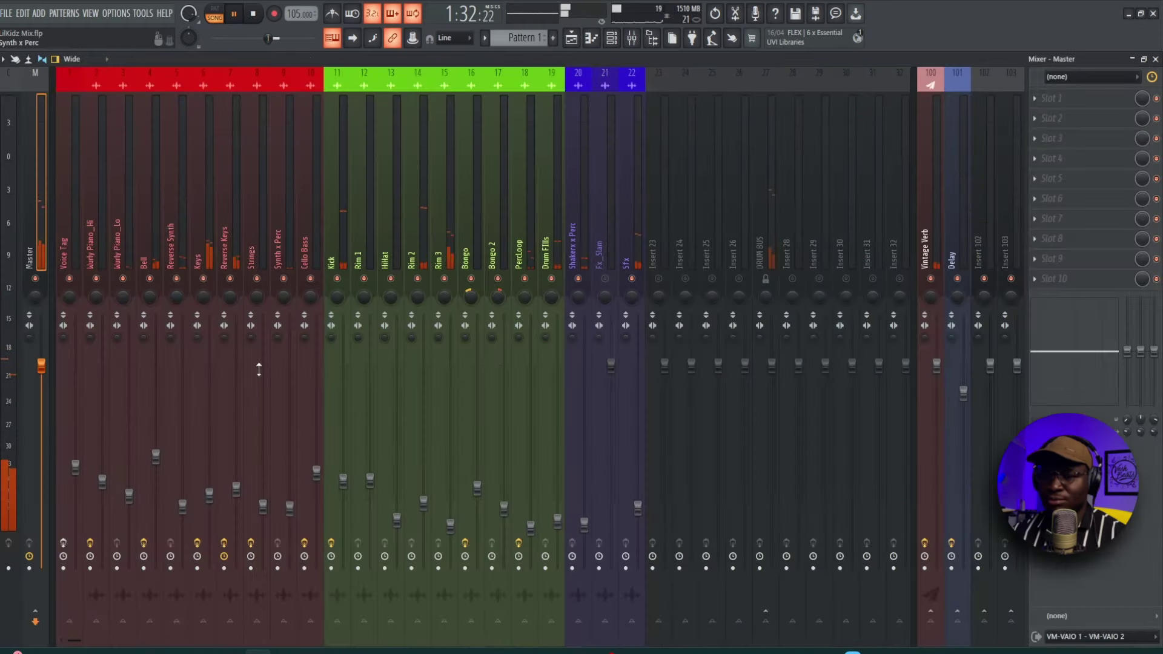
mouse_move(73, 466)
left_mouse_down()
mouse_move(76, 446)
mouse_move(75, 470)
left_mouse_up()
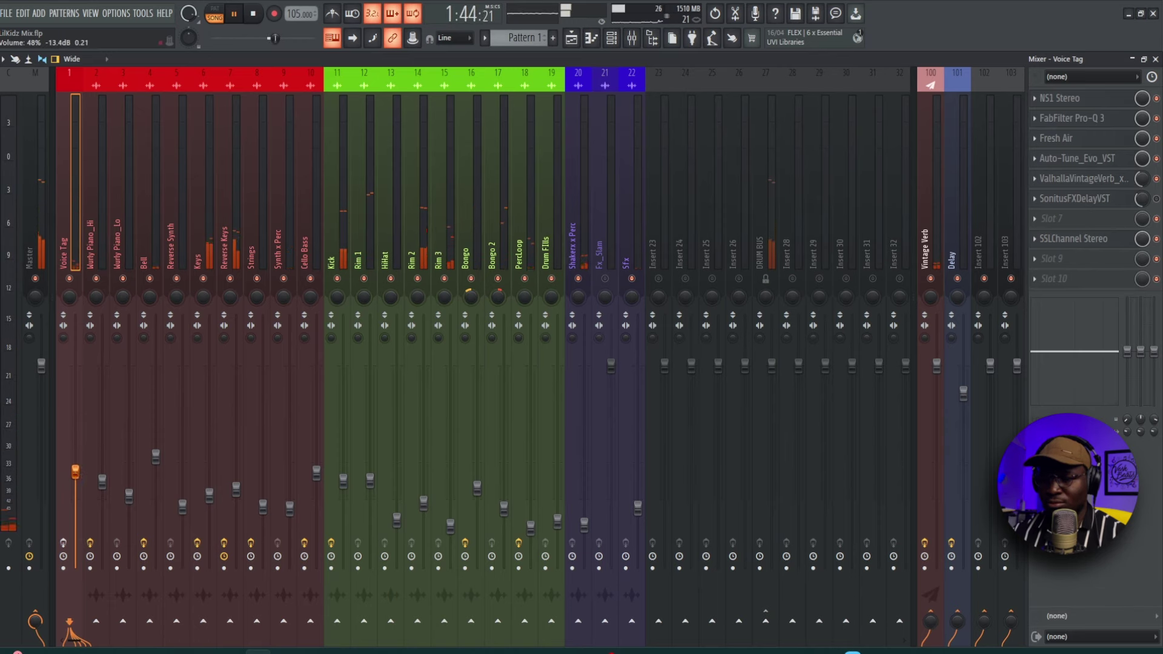
Clear the Chorus selection, show the whole arrangement and listen into the Bridge/Outro while watching the mixer levels.
left_click(571, 37)
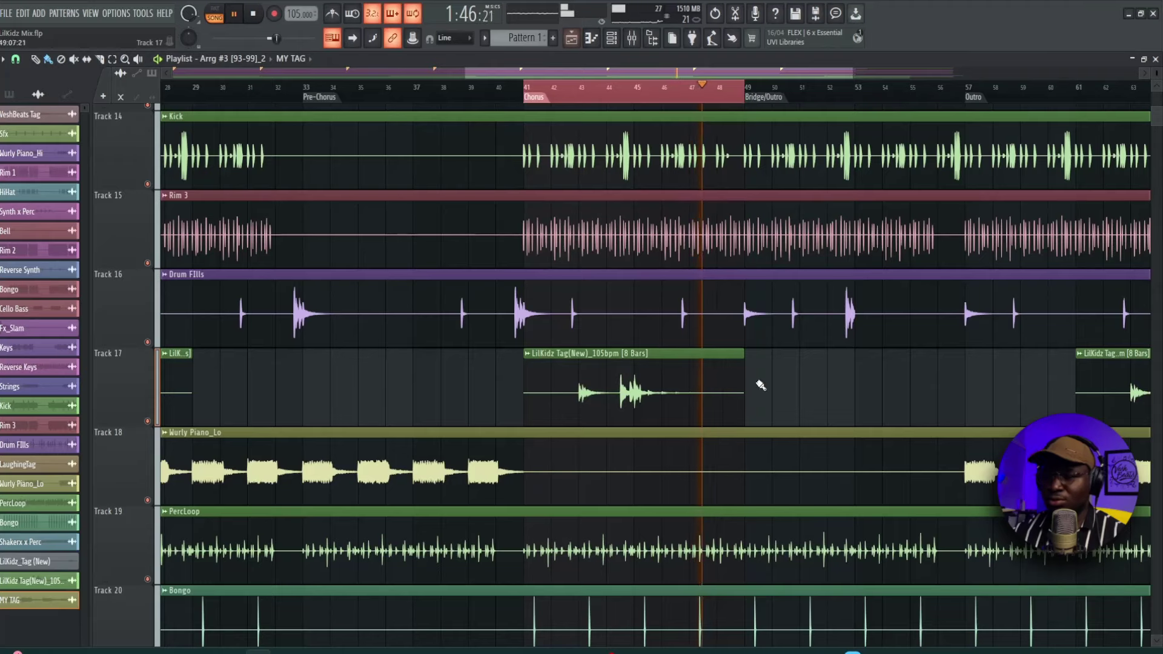
key("ctrl+d")
right_click(810, 384, "ctrl")
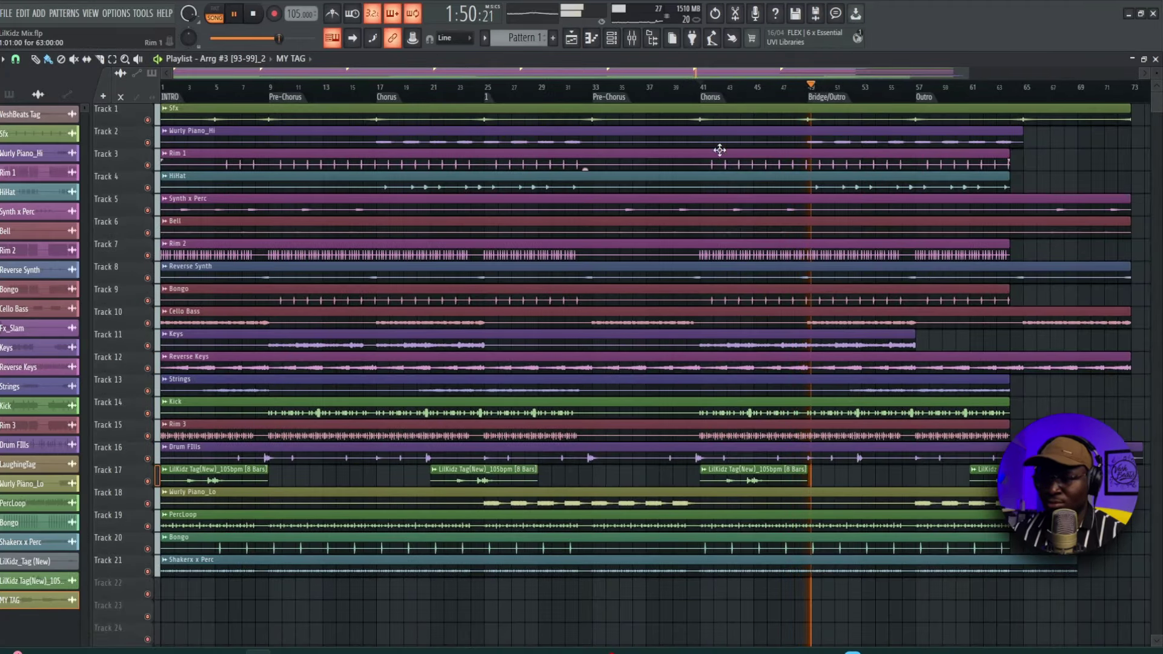
left_click(632, 39)
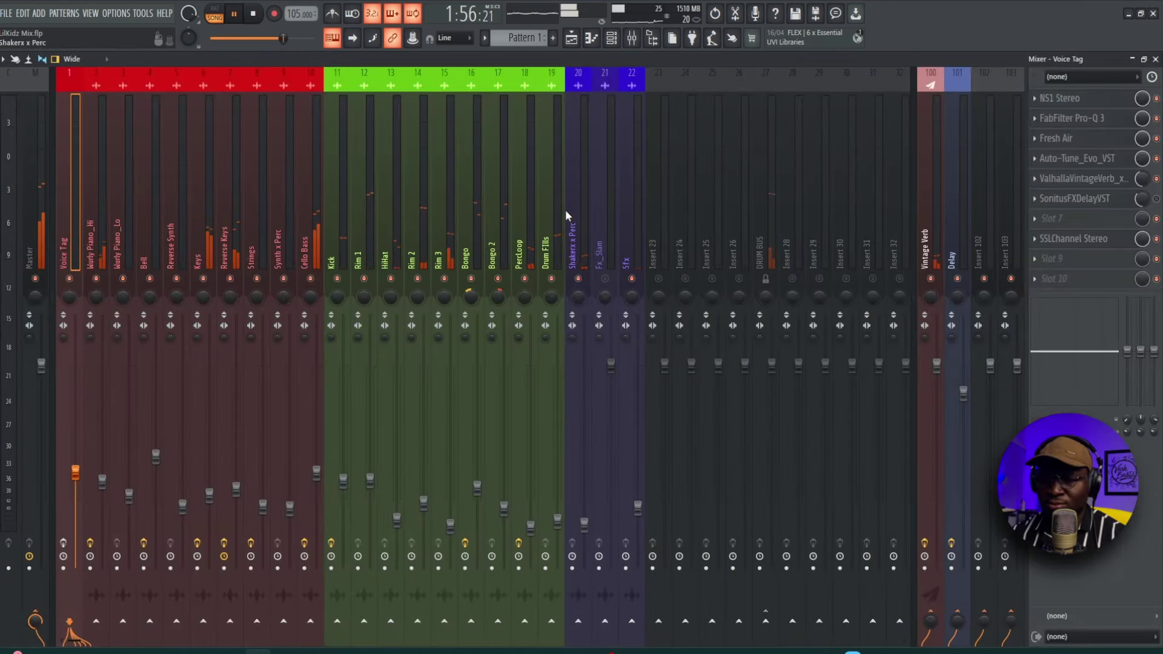
key("space")
Select the Fx_Slam mixer track and check the playlist for its clip.
left_click(608, 259)
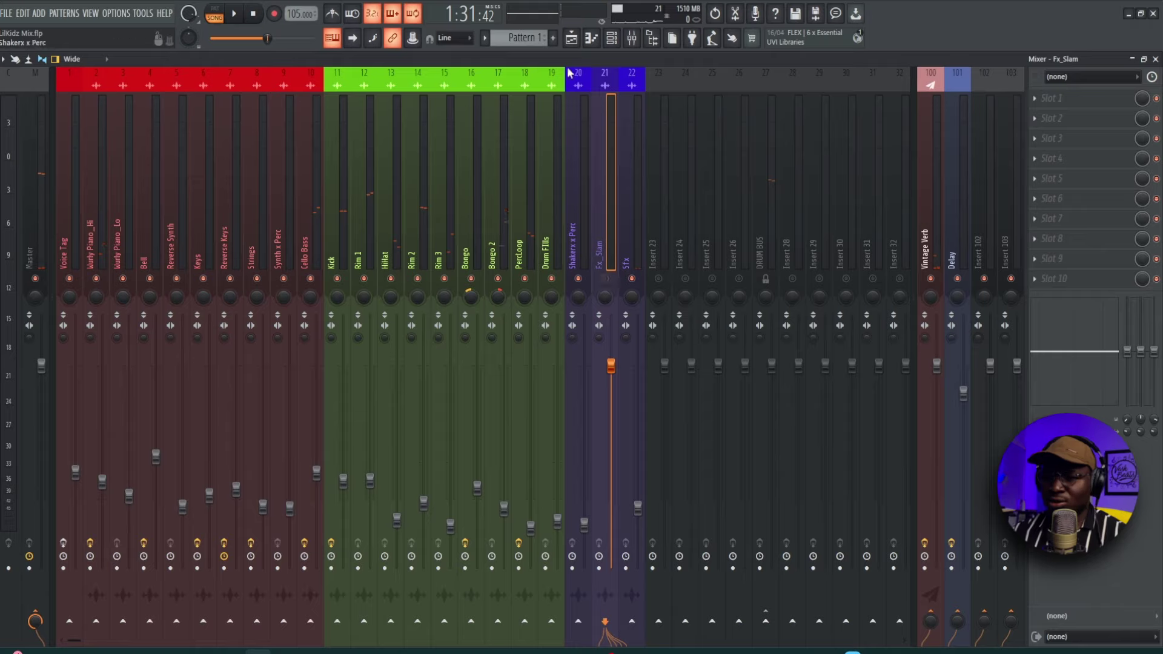
left_click(571, 38)
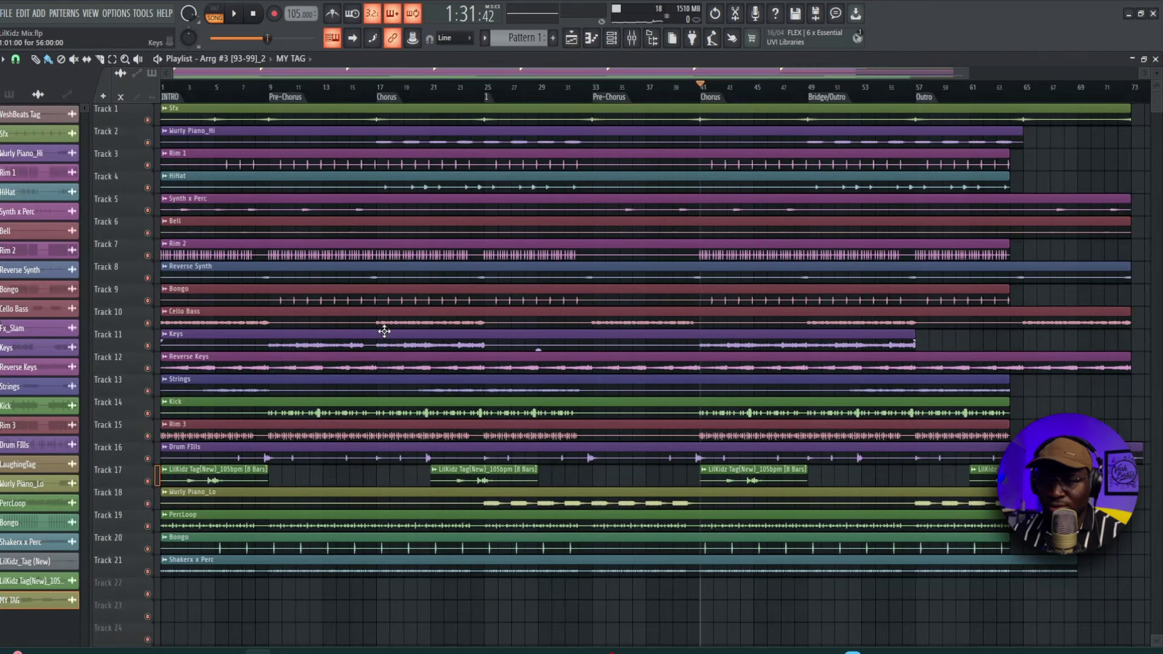
left_click(631, 38)
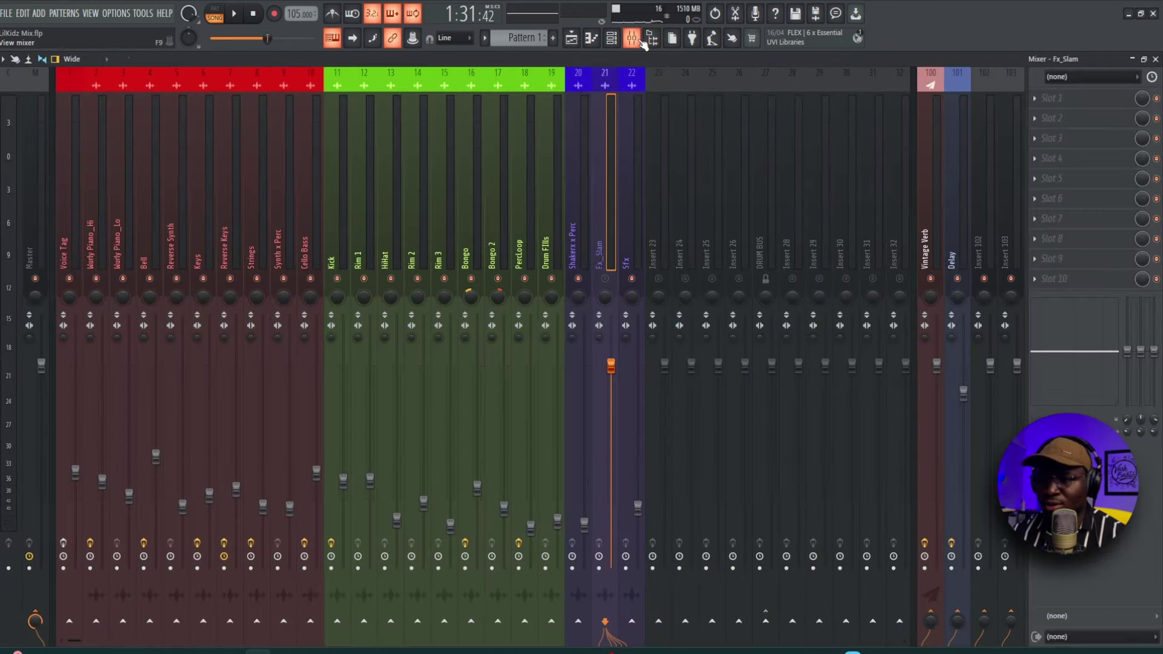
Sort the channel rack by mixer track and open the Fx_Slam channel's settings.
left_click(612, 38)
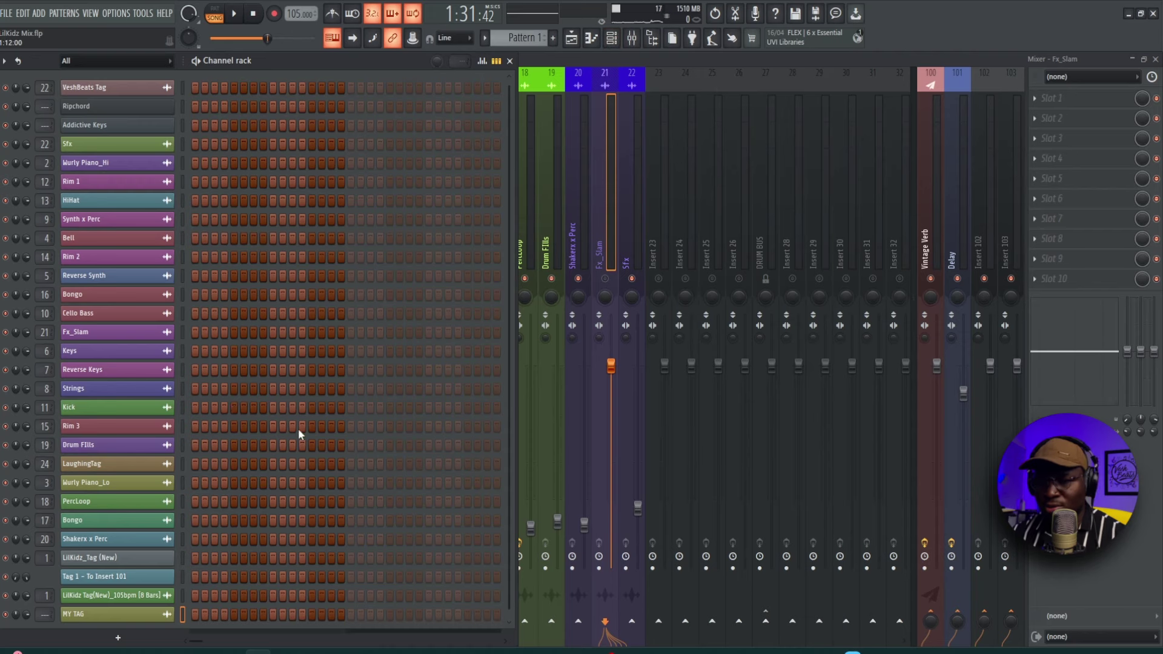
left_click(17, 62)
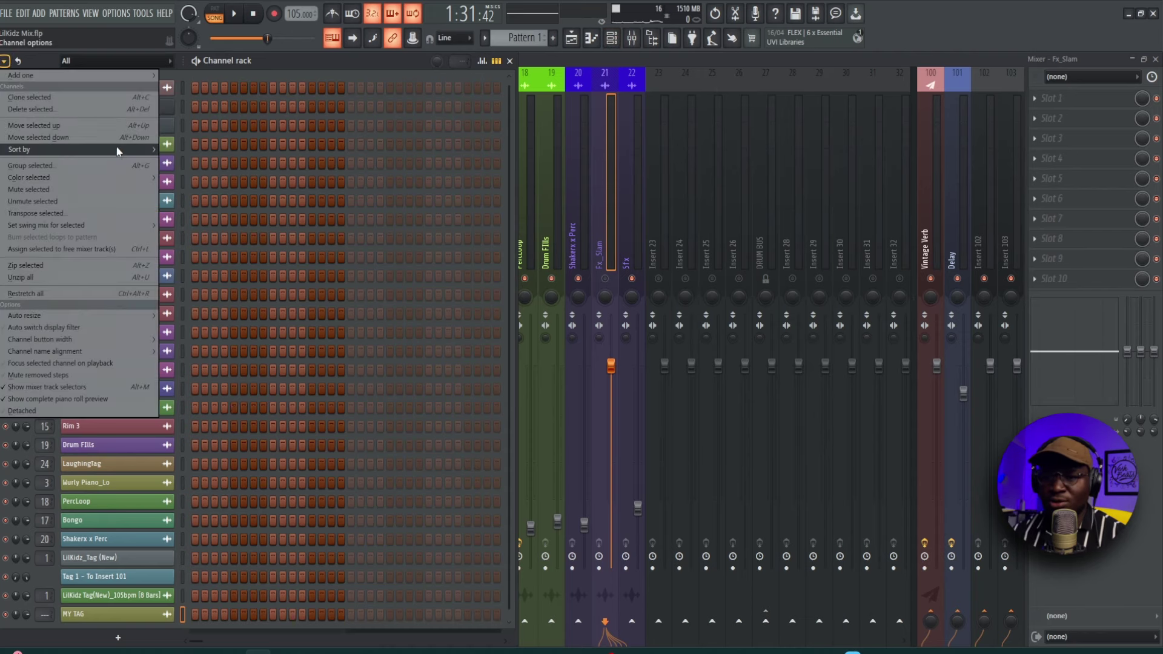
mouse_move(123, 151)
left_click(189, 174)
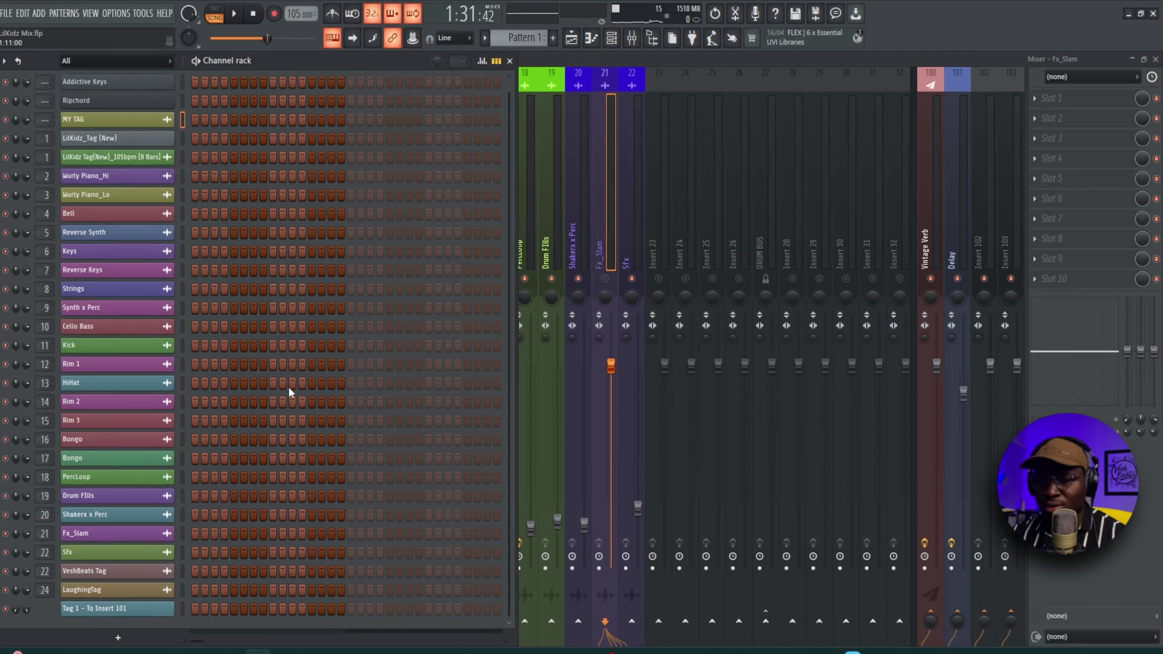
left_click(96, 533)
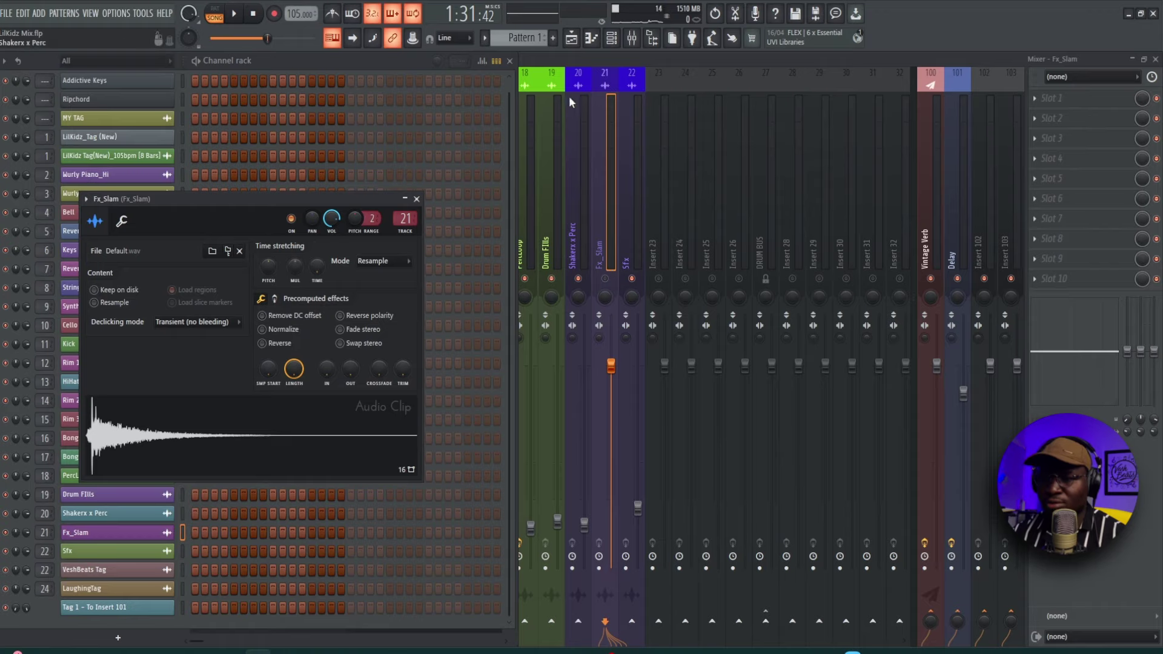
Check the playlist for any clips that use the Fx_Slam channel.
left_click(582, 57)
left_click(573, 40)
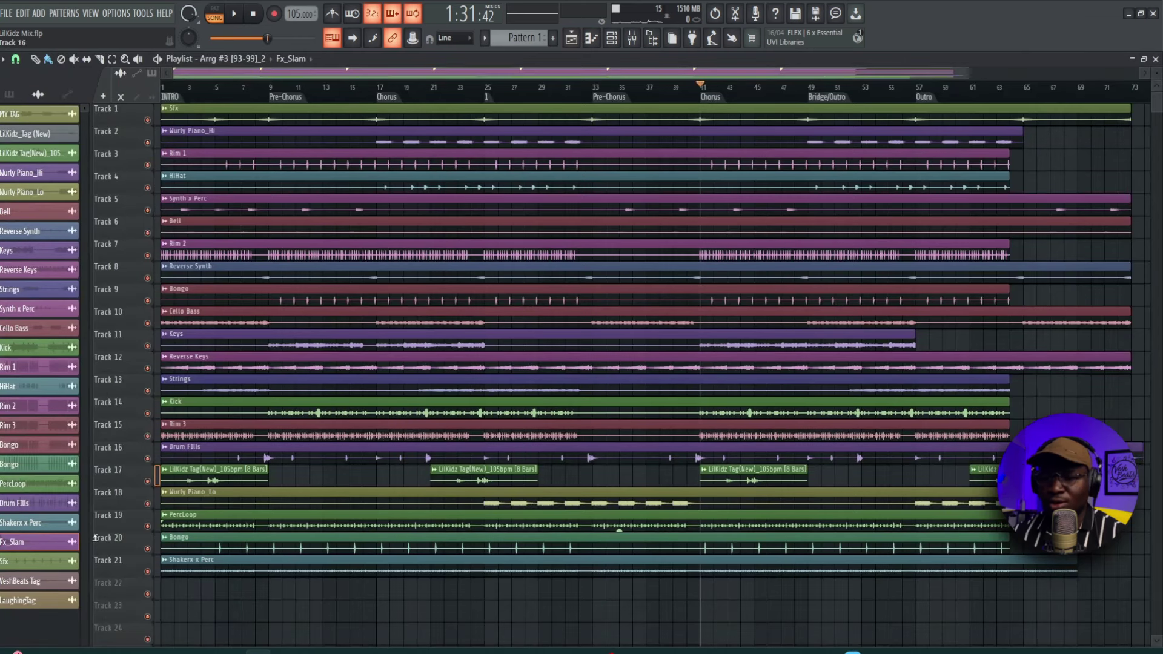
right_click(19, 554)
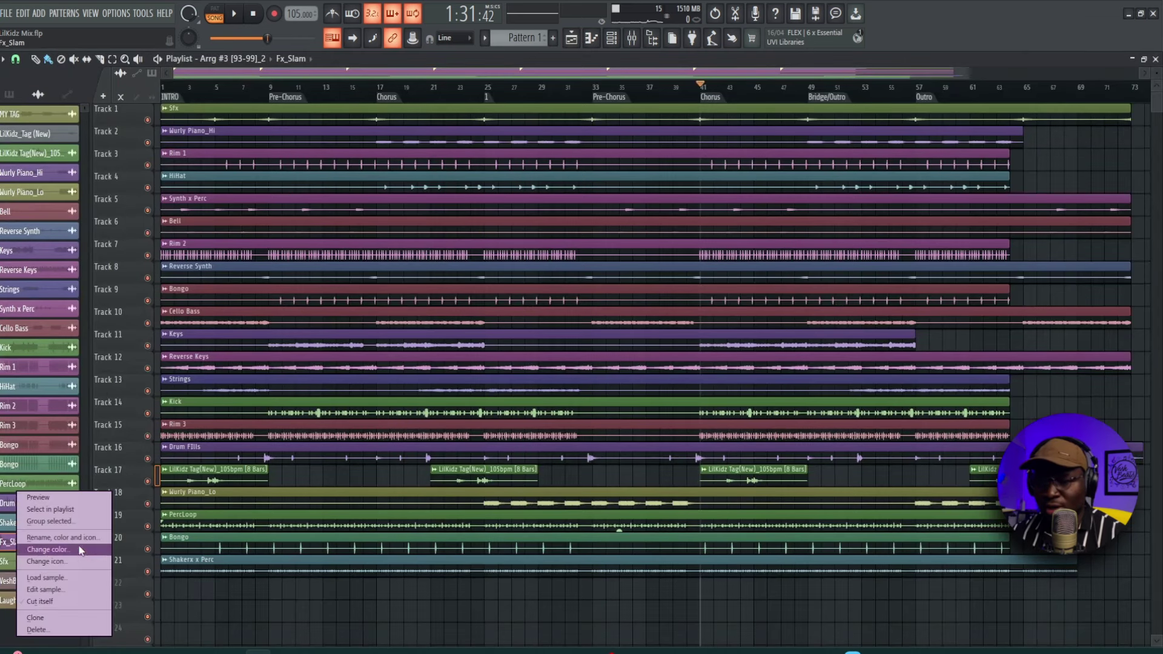
left_click(85, 516)
scroll(799, 499, "down", 2)
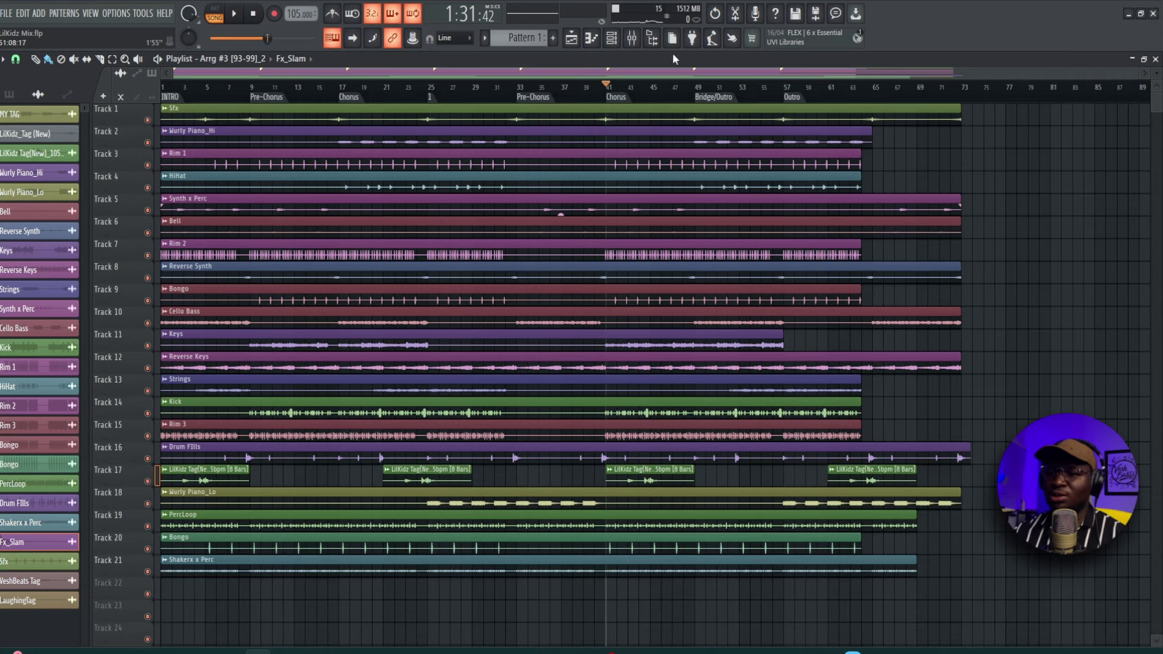
Reset the Fx_Slam mixer track to its default name and colour, and move it four slots along to slot 25.
left_click(633, 39)
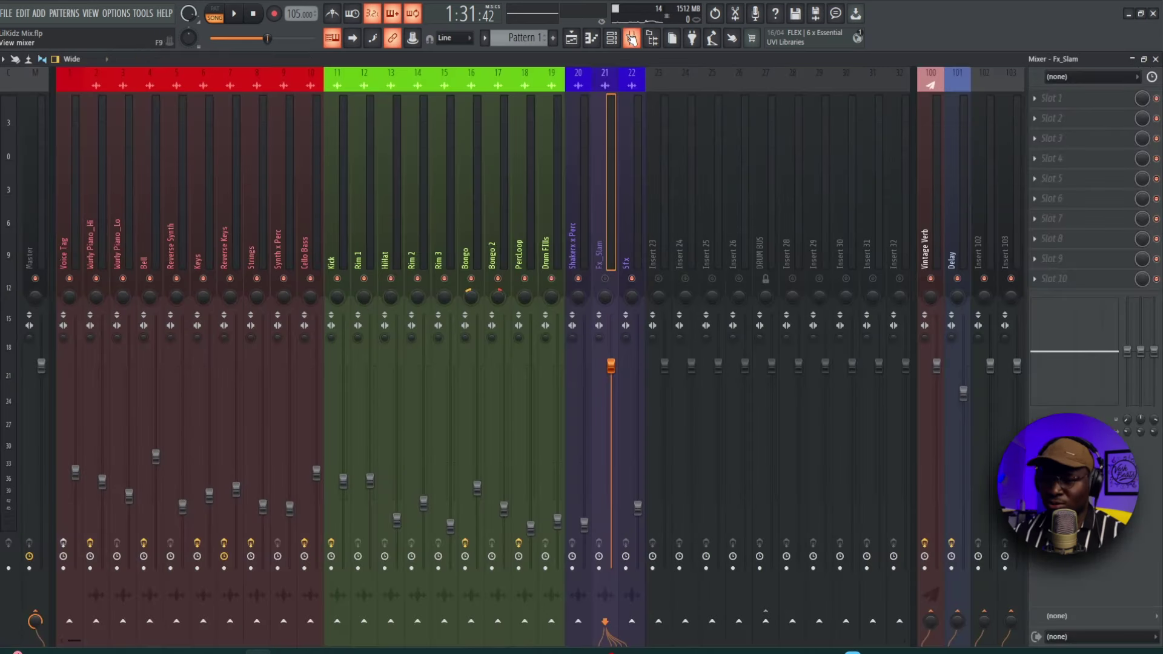
right_click(612, 238)
left_click(662, 185)
key("Return")
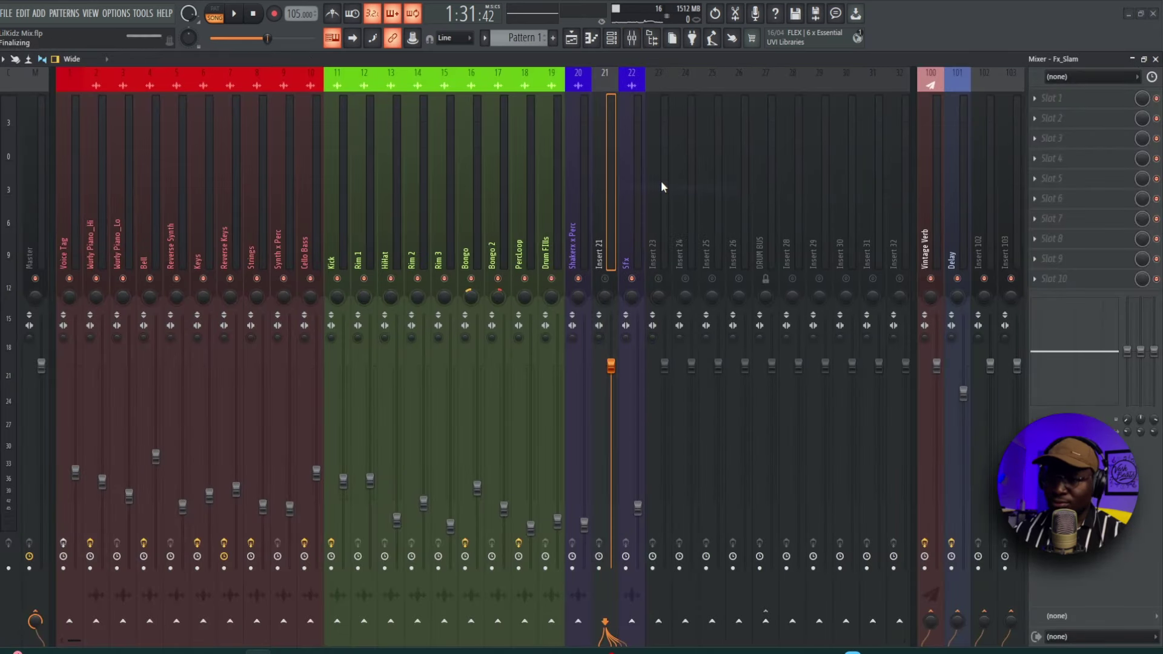
key("alt+Right")
key("alt+Right")
key("alt+Right")
key("alt+Right")
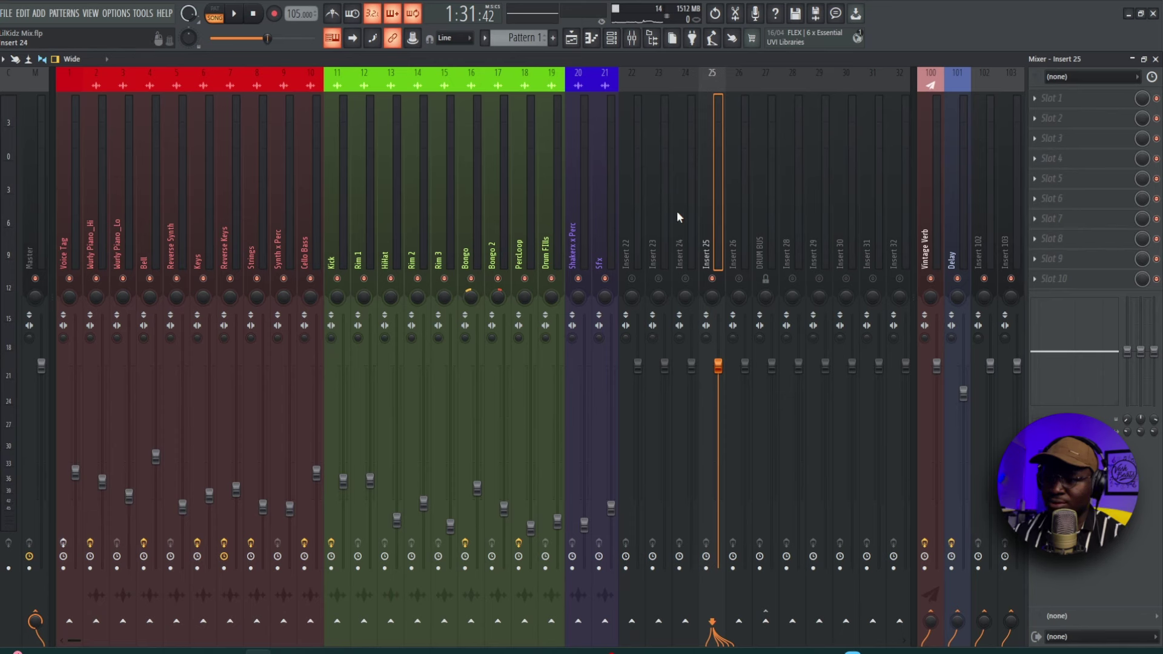
Move the DRUM BUS mixer track to slot 24 and colour it red.
left_click(765, 244)
key("alt+Left")
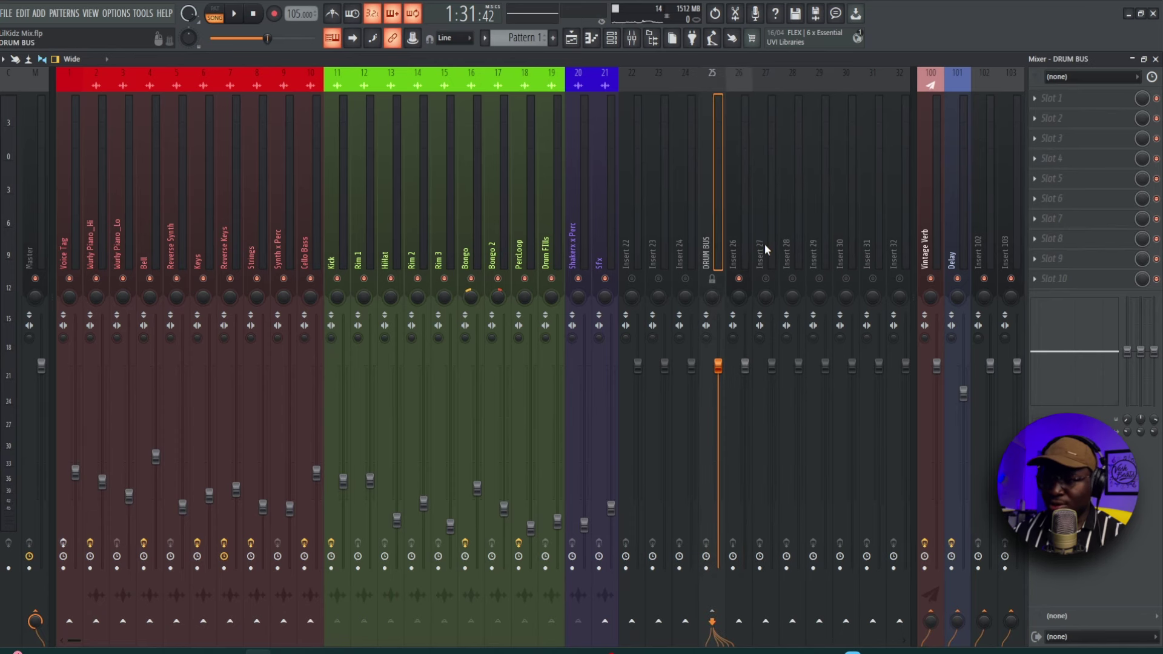
key("alt+Left")
double_click(689, 220)
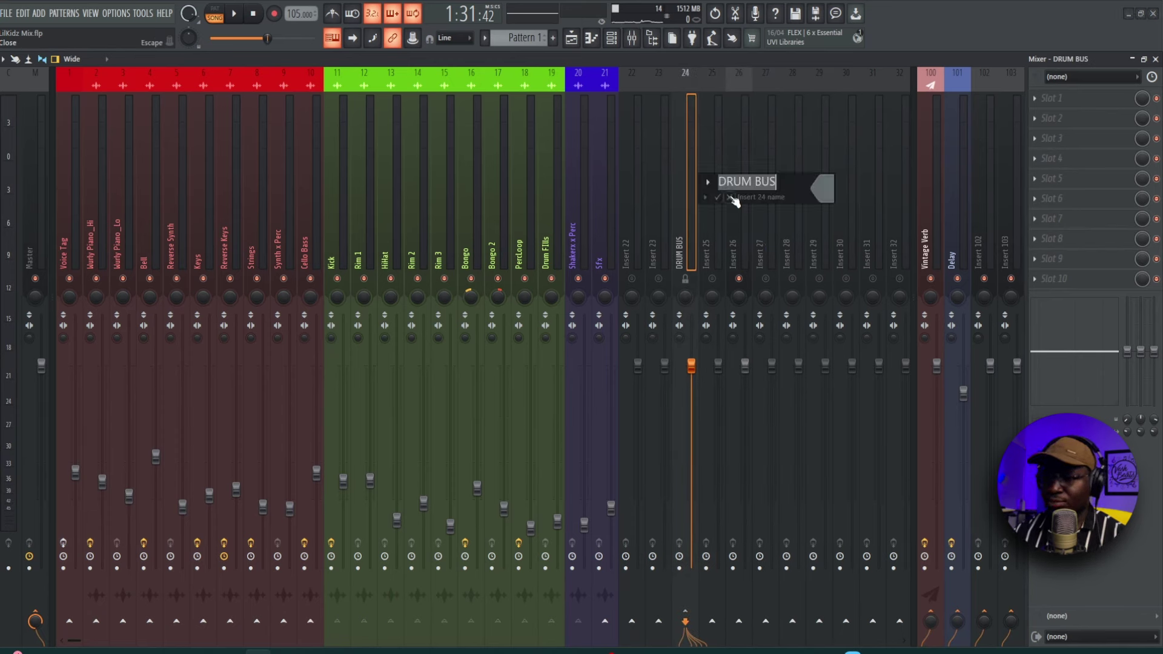
left_click(820, 188)
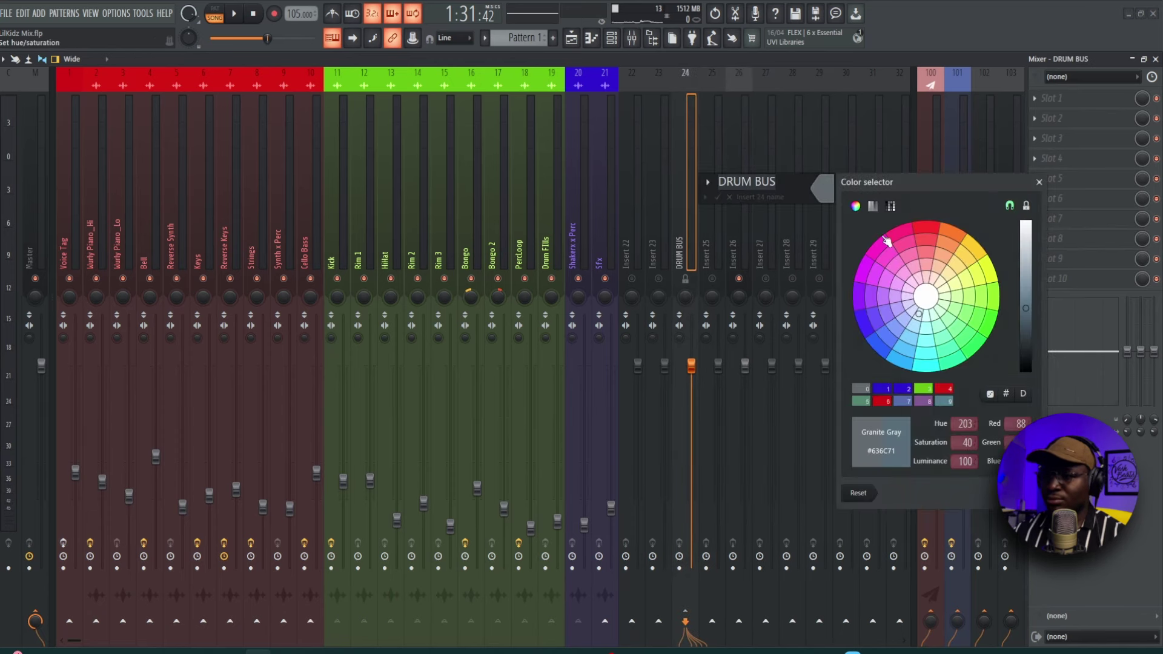
left_click(937, 225)
key("Return")
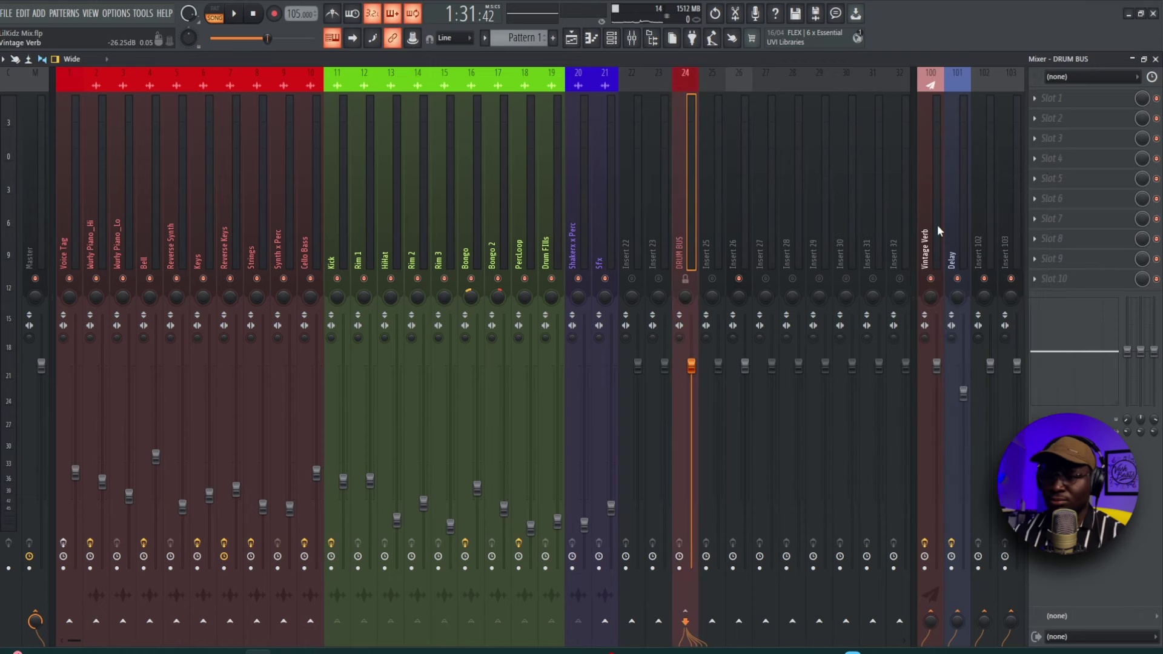
Select the Rim 3 track to inspect its drum bus routing and play the song from the beginning.
left_click(744, 204)
left_click(594, 208)
left_click(449, 212)
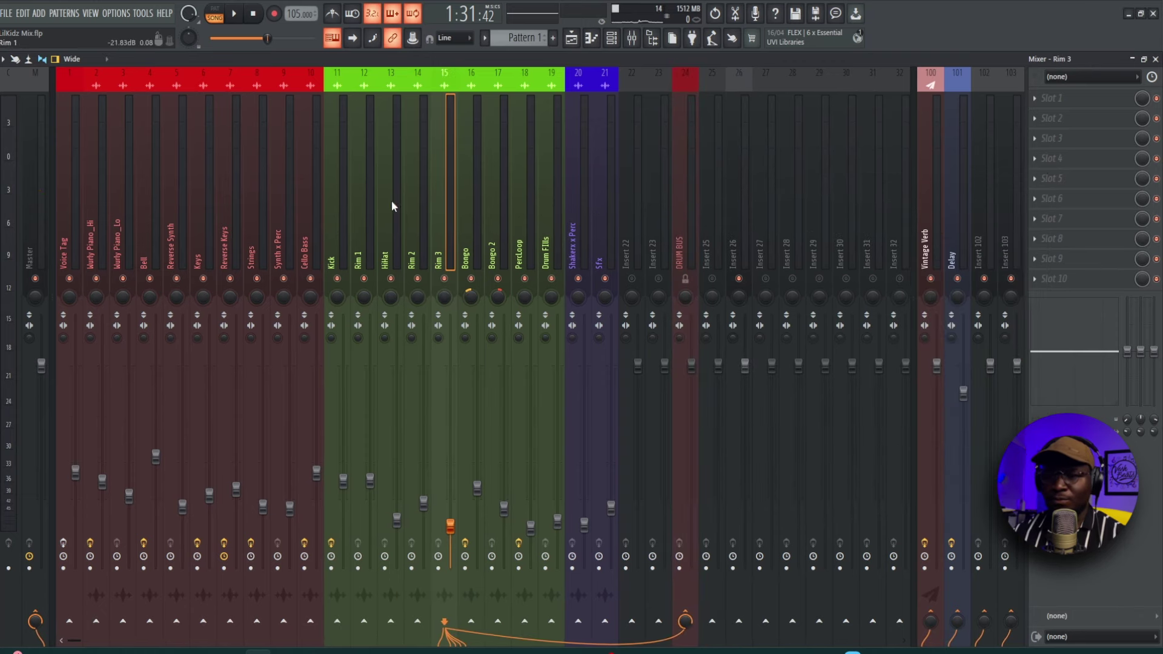
key("space")
left_click(254, 14)
key("space")
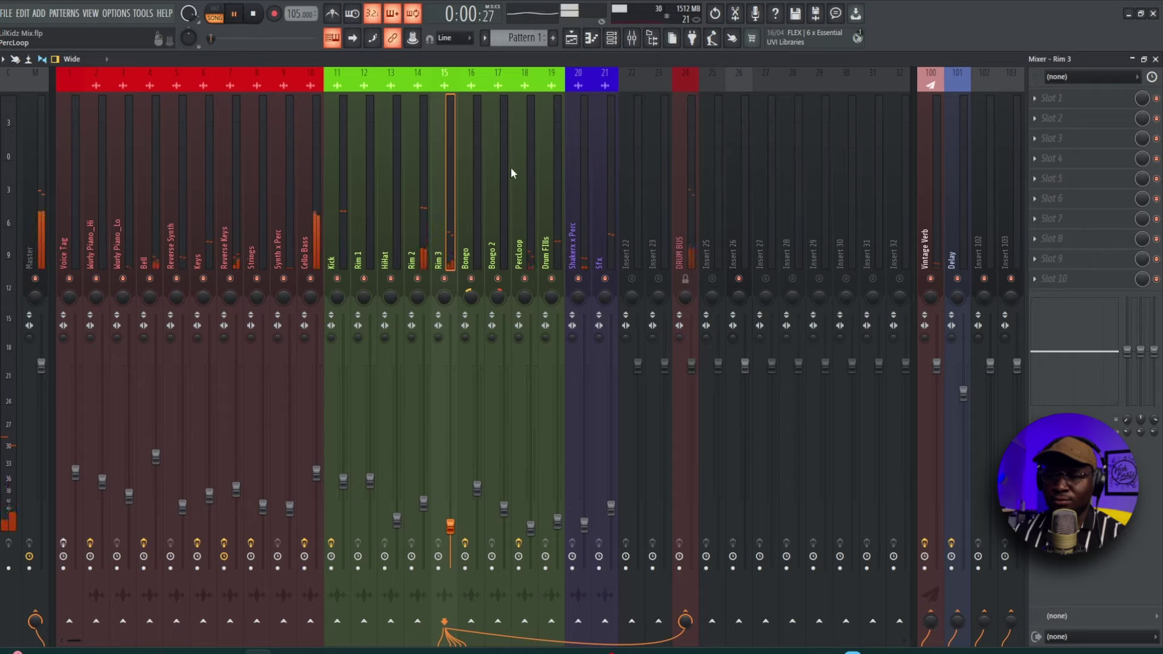
Follow the arrangement in the playlist while listening through the Intro and into the Pre-Chorus.
left_click(571, 39)
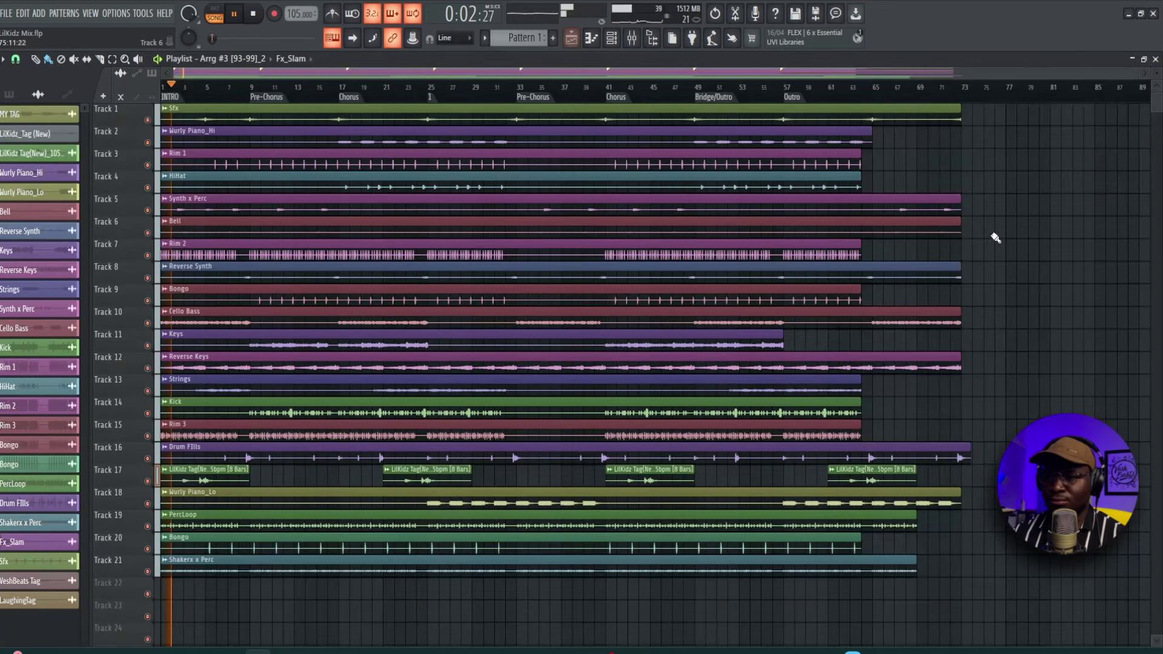
scroll(527, 297, "up", 3)
scroll(436, 322, "up", 1)
left_click_drag(434, 322, 394, 356)
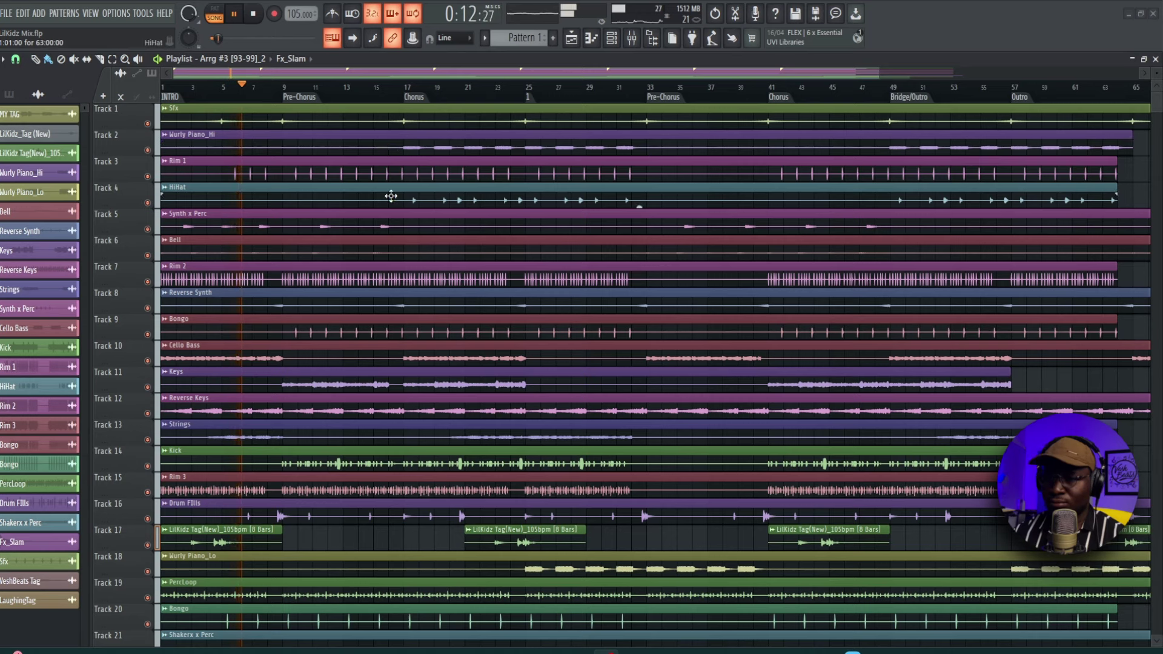
scroll(389, 195, "down", 2)
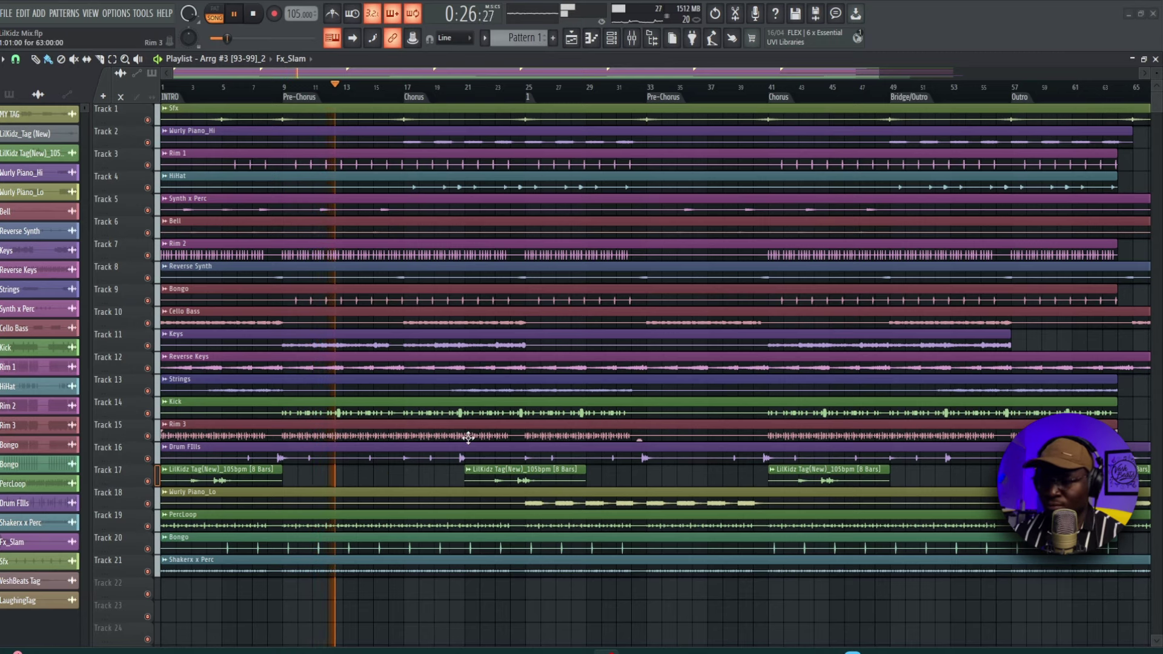
scroll(357, 424, "up", 3, "ctrl")
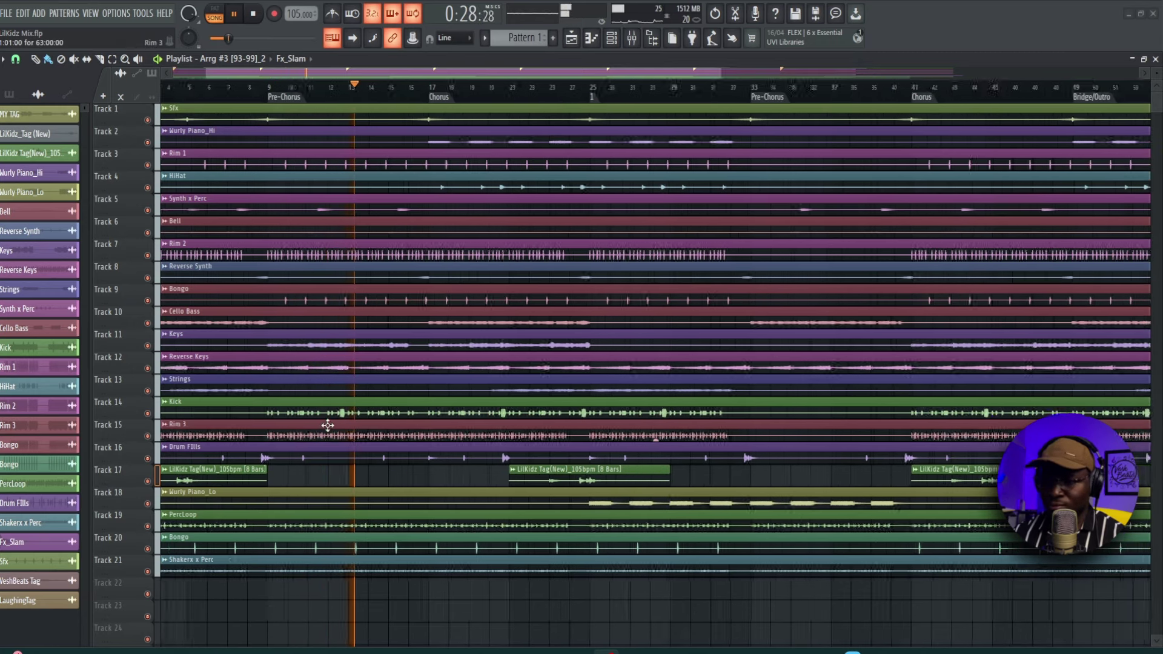
scroll(351, 429, "up", 2, "alt")
Lower the Reverse Keys fader to about -17.2 dB, set its Vintage Verb send to about -18.2 dB and stop playback.
double_click(320, 351)
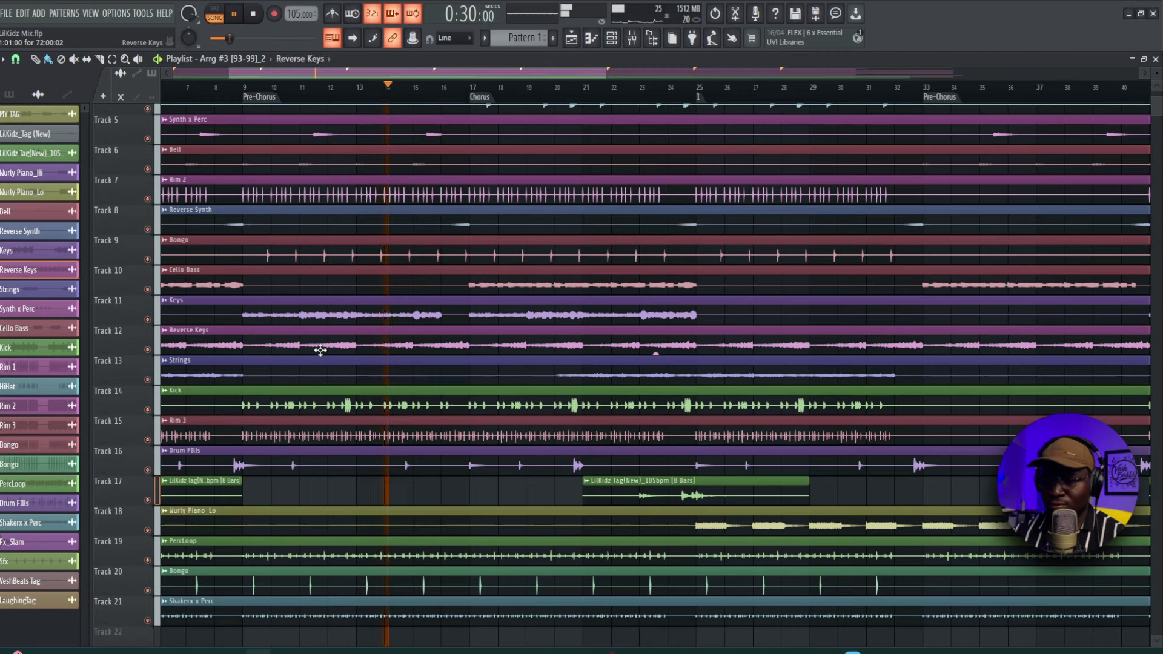
key("F9")
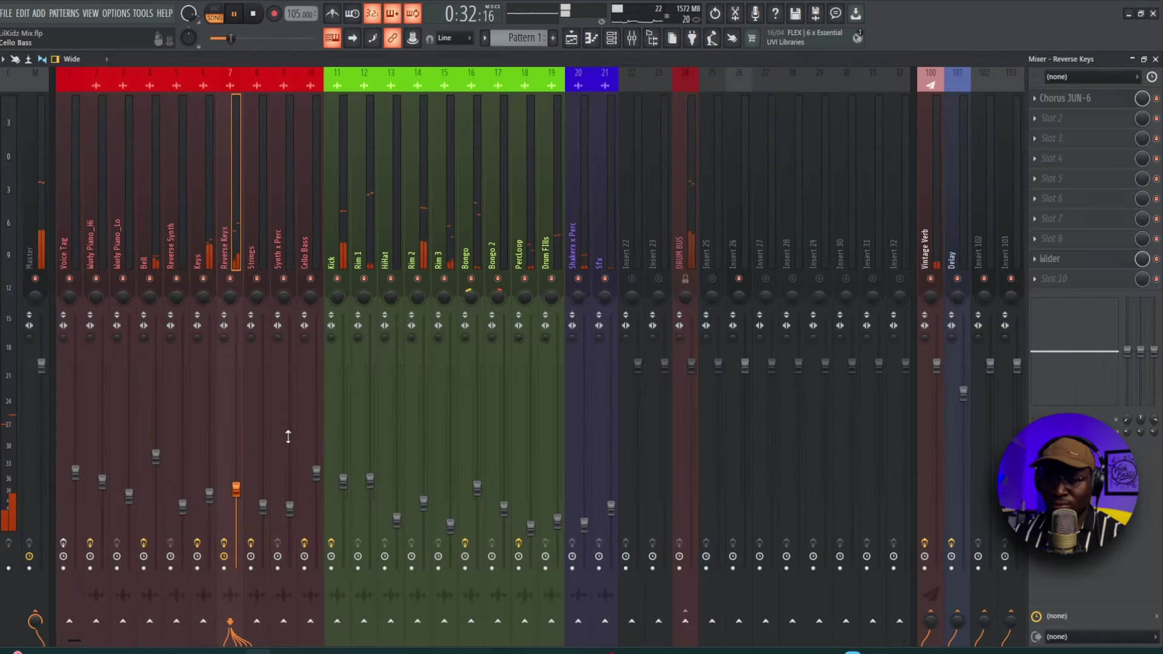
left_click_drag(236, 490, 236, 495)
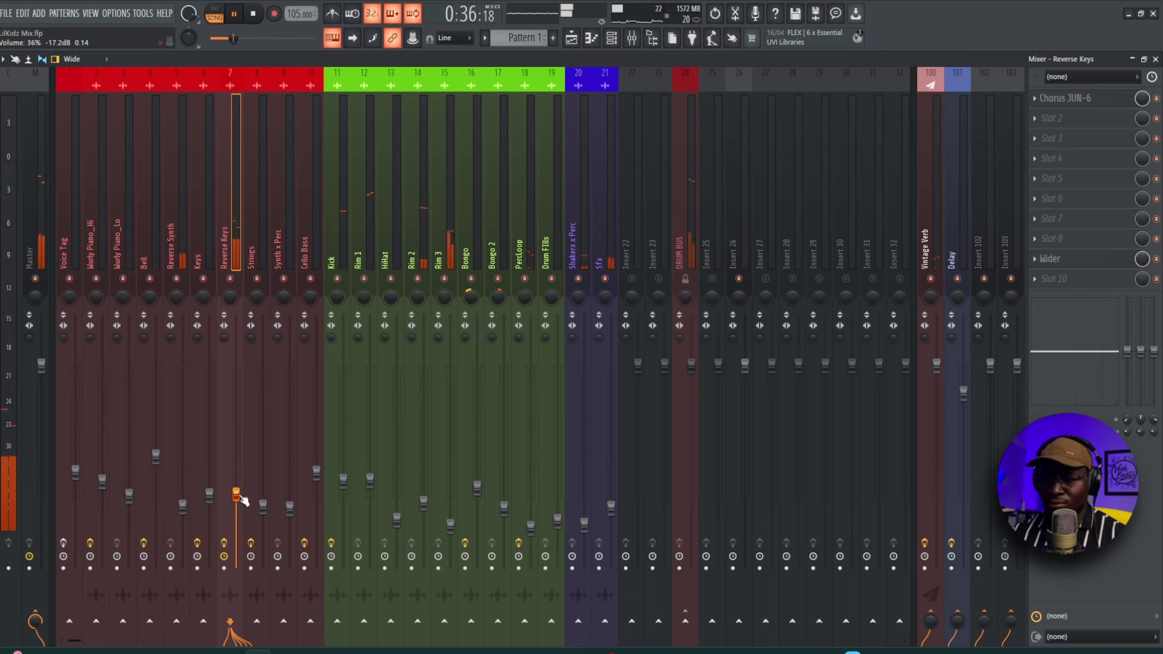
left_click_drag(930, 622, 931, 598)
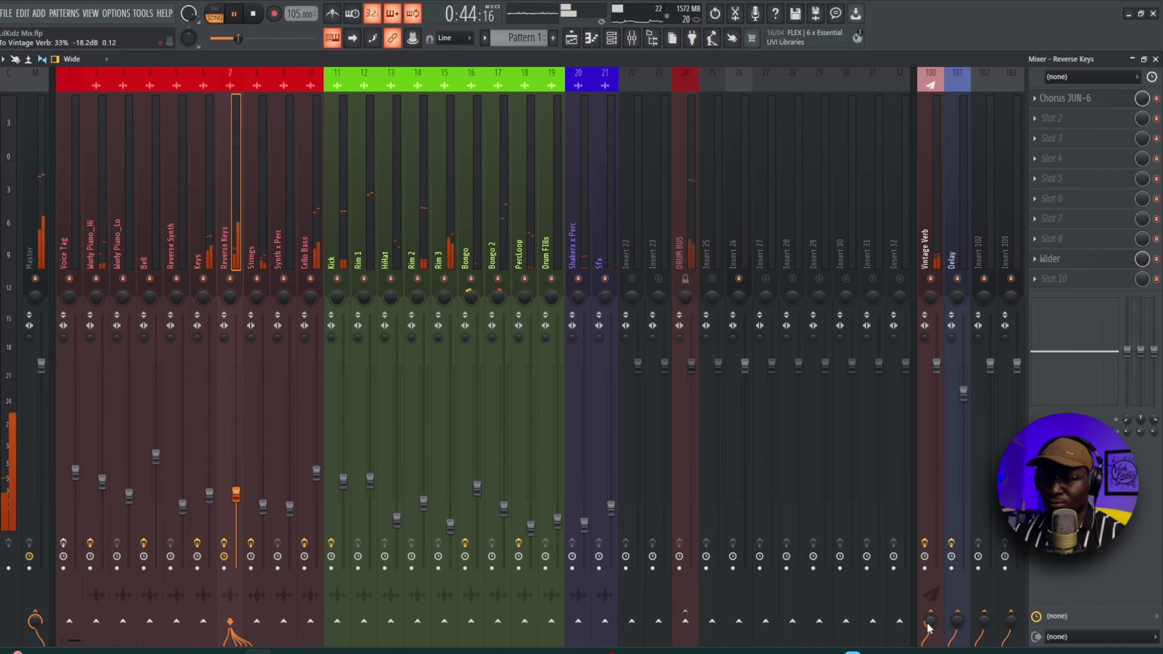
key("space")
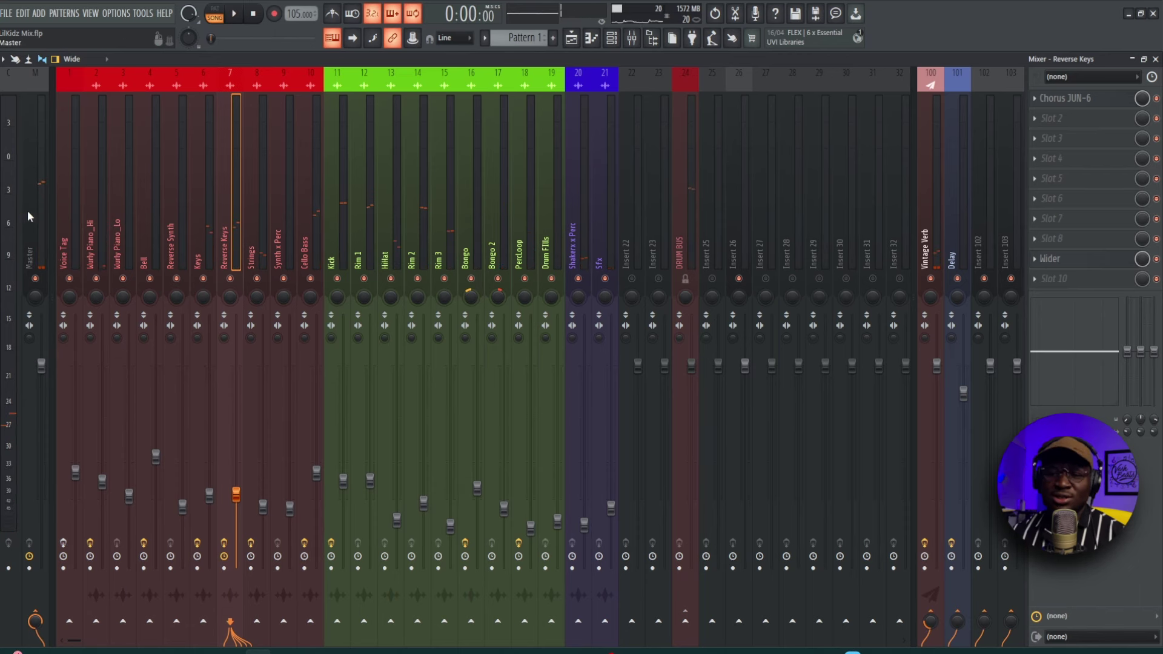
Load the saved Master Chain mixer track state onto the Master track.
left_click(34, 215)
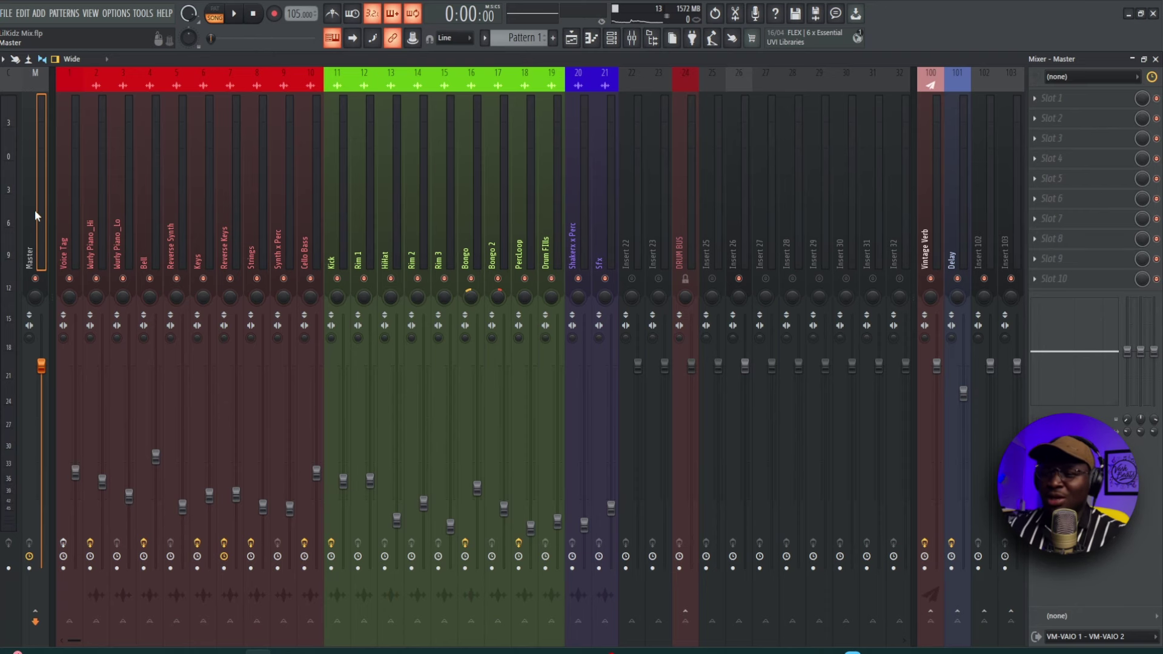
right_click(35, 210)
mouse_move(138, 146)
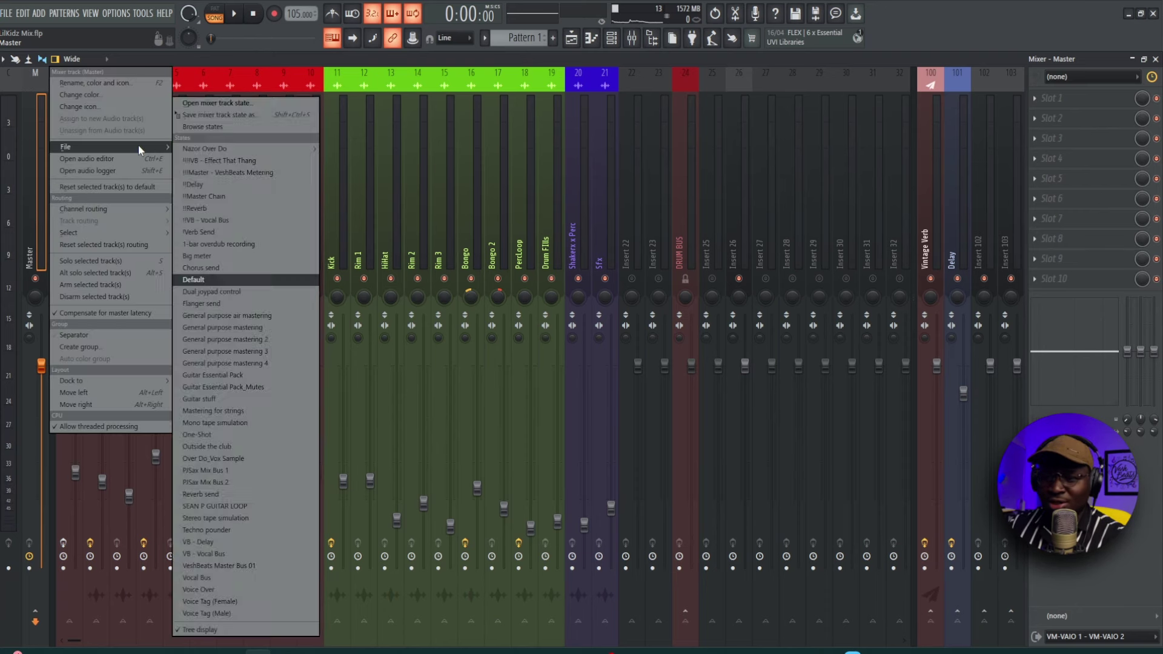
left_click(232, 195)
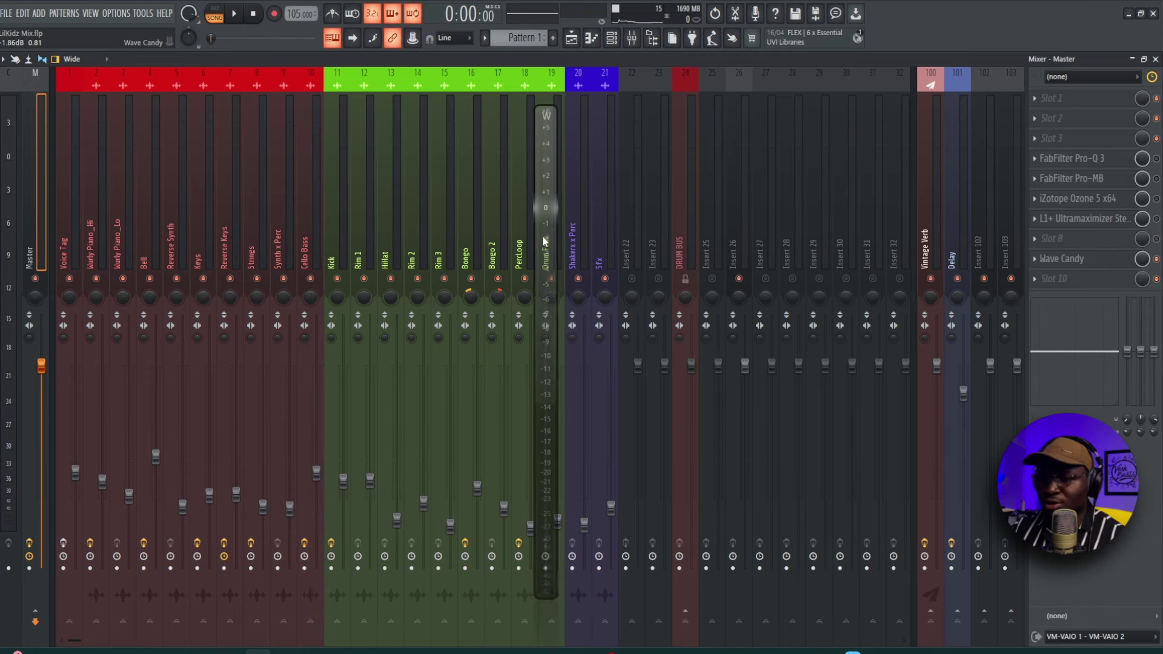
Play the song, loop the first Chorus from bar 17 and deselect the playlist clips.
key("space")
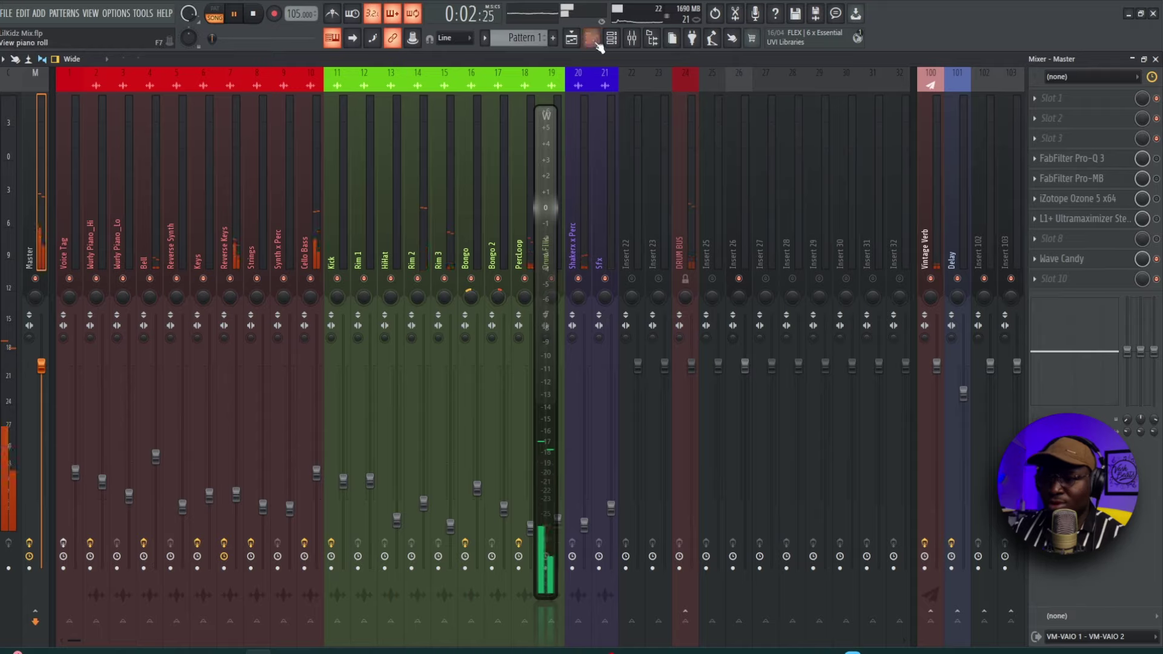
left_click(571, 37)
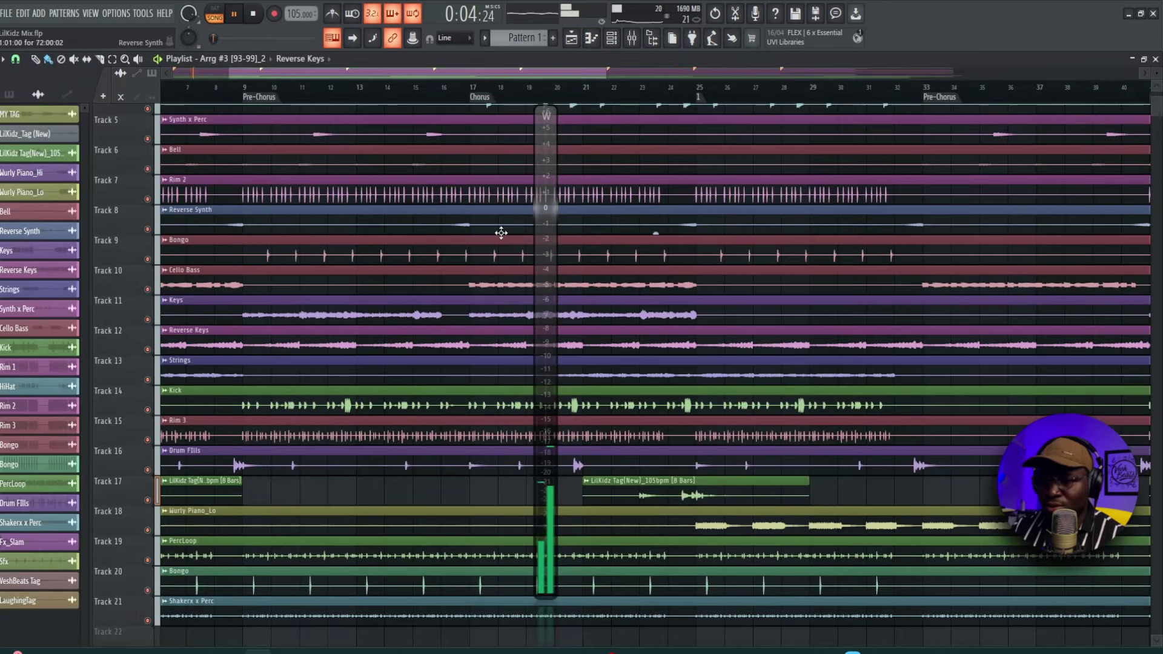
double_click(477, 97)
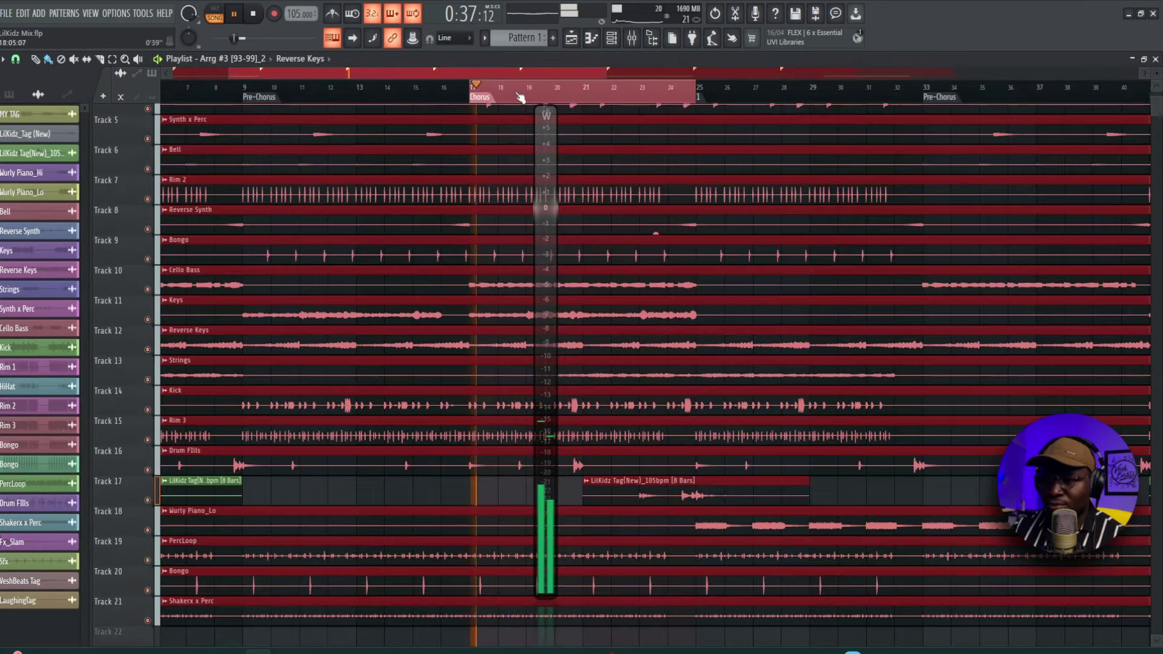
scroll(693, 290, "up", 4)
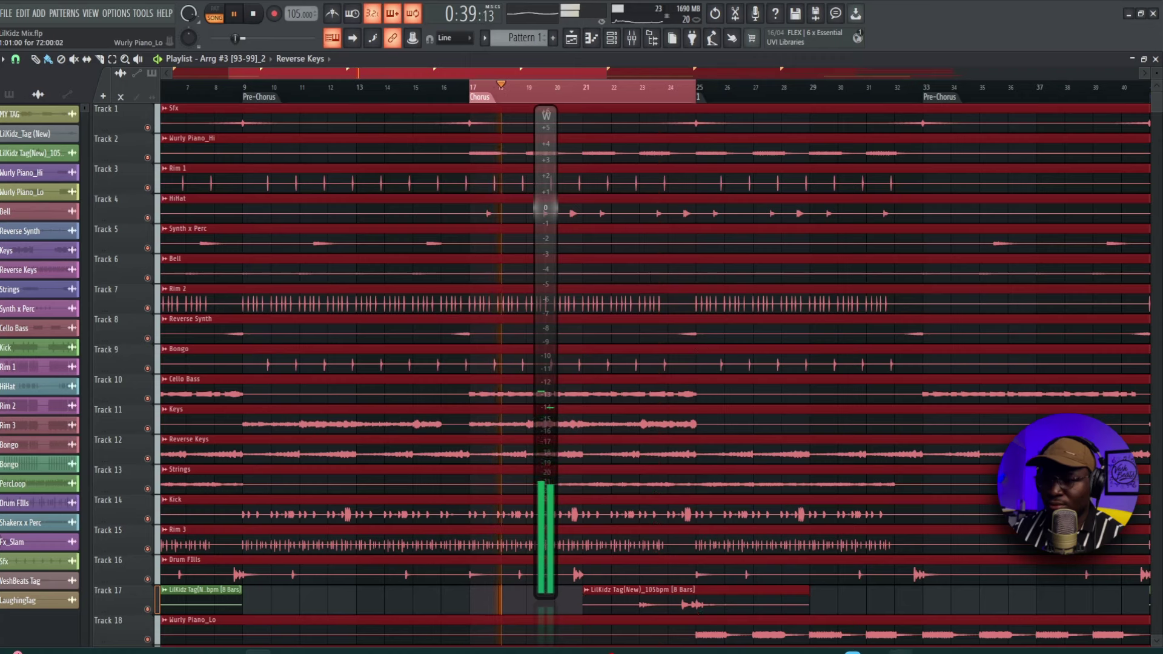
left_click(893, 604, "ctrl")
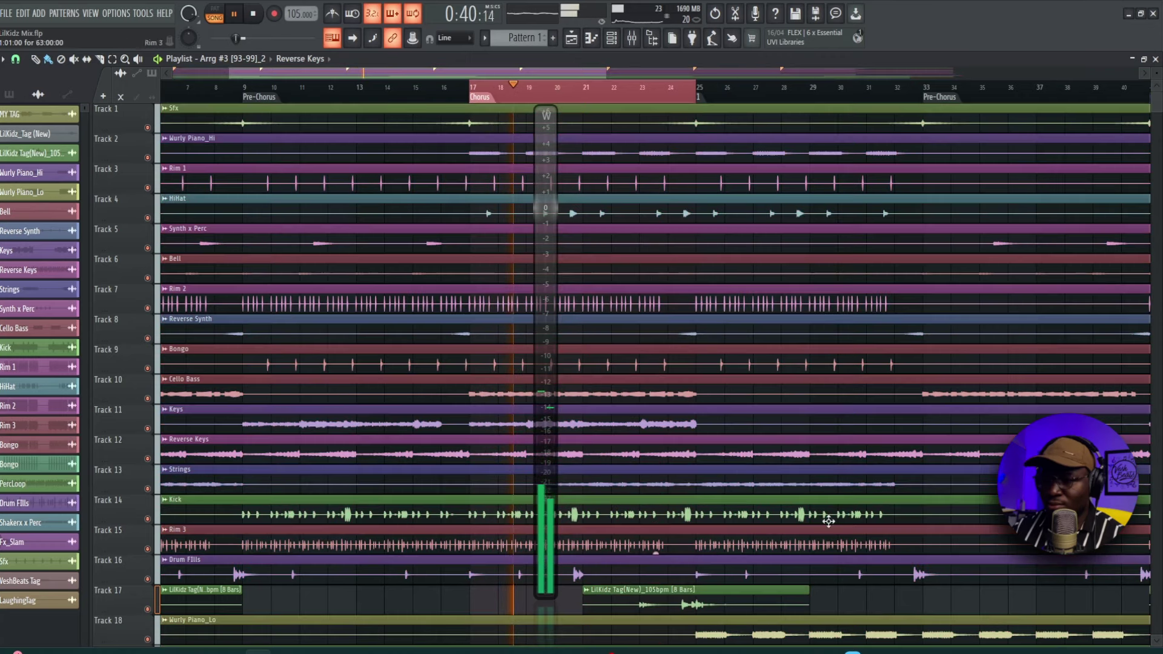
Select mixer tracks 1 to 21 and raise their faders together, bringing Bell to about -8.6 dB, while the Chorus plays.
left_click(632, 38)
key("space")
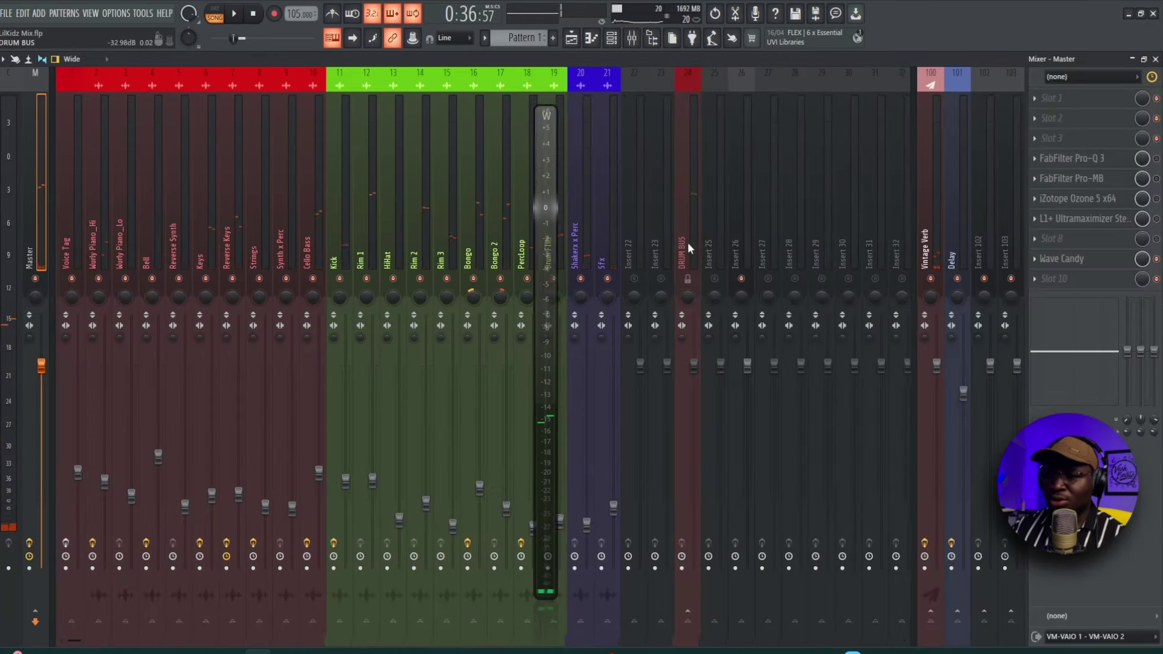
left_click(608, 252)
left_click_drag(582, 250, 71, 246)
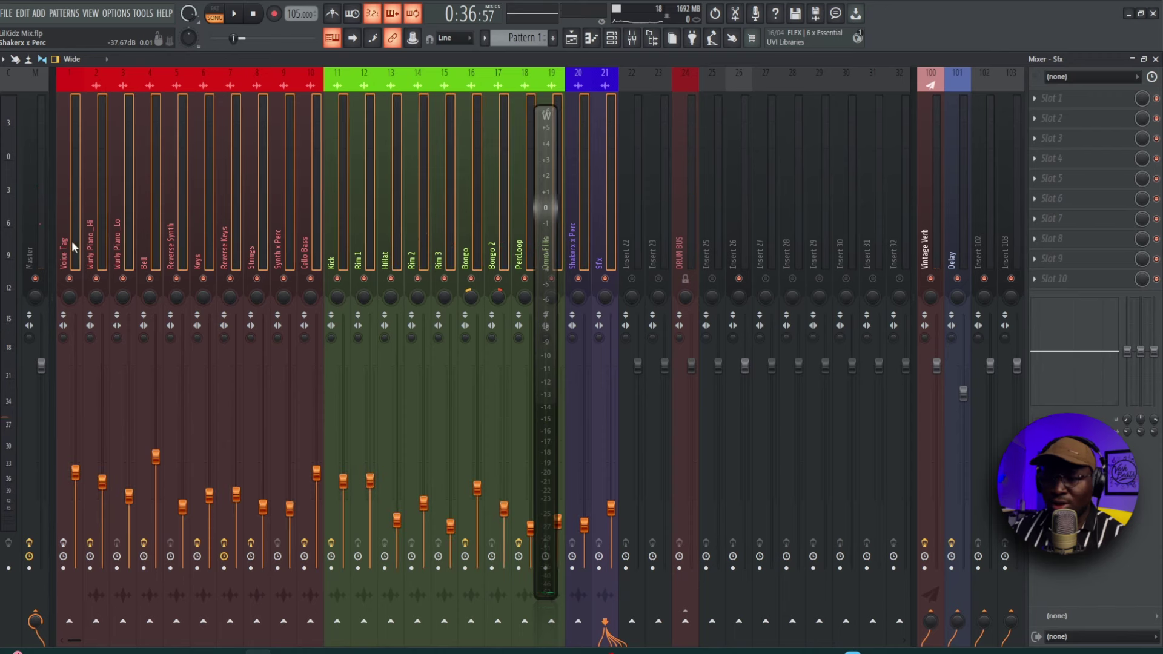
left_click(155, 455)
key("space")
left_click_drag(157, 456, 157, 439)
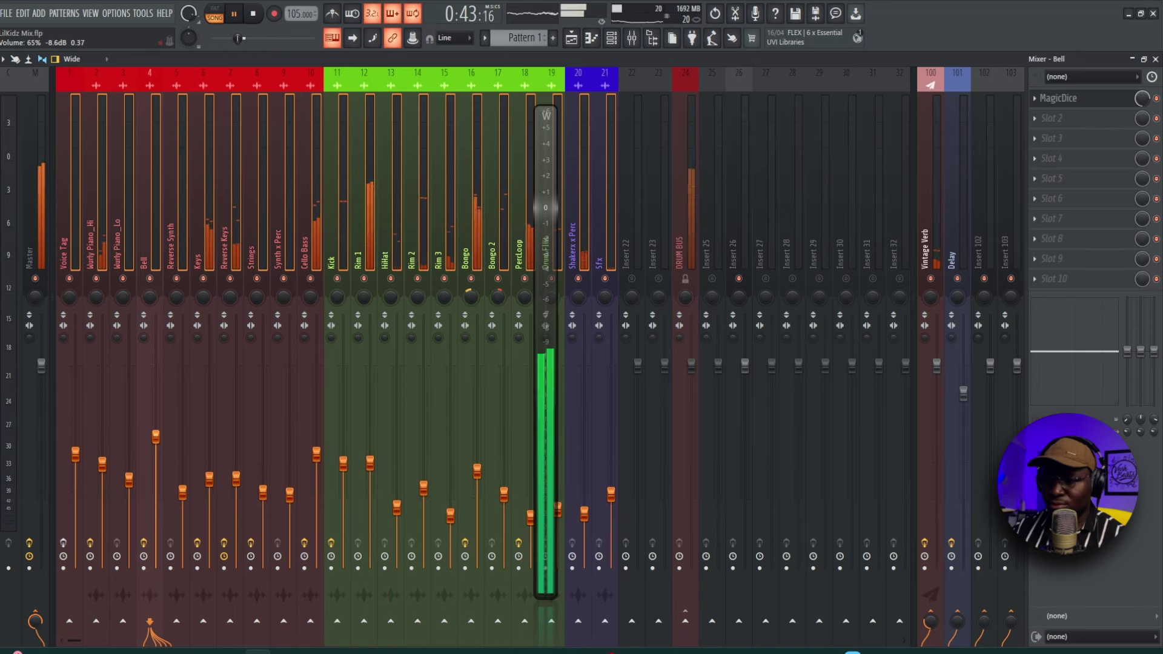
Clear the group selection, lower the Keys fader slightly and bring the Vintage Verb return fader down to about -4.1 dB.
left_click(265, 225)
left_click(212, 226)
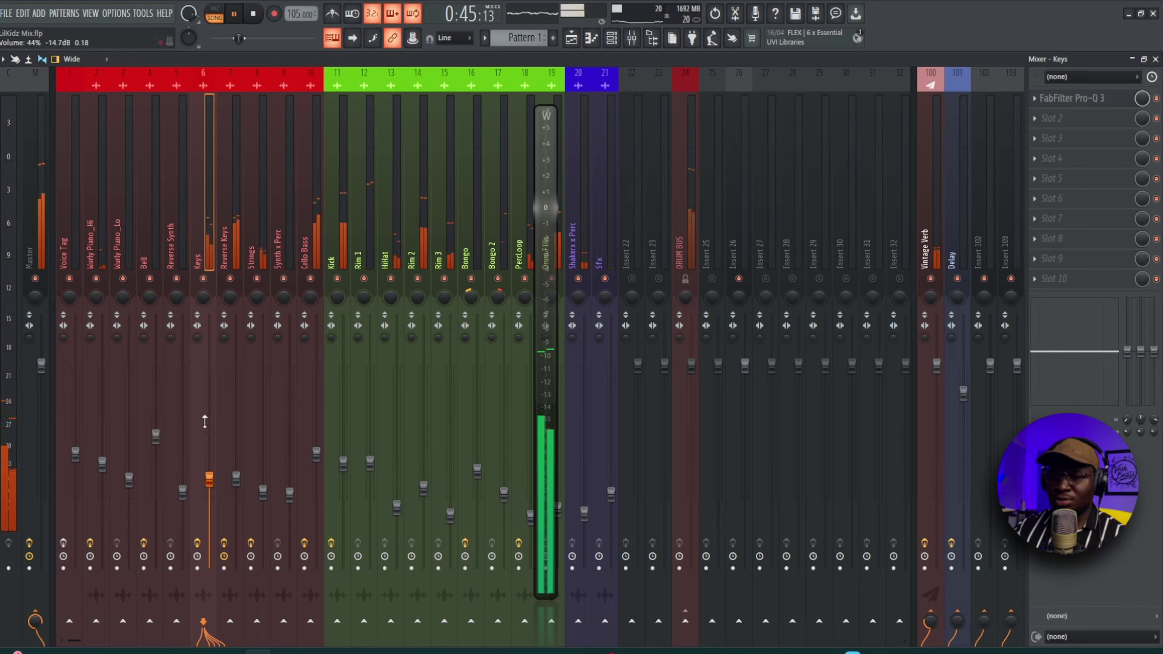
left_click_drag(209, 478, 209, 484)
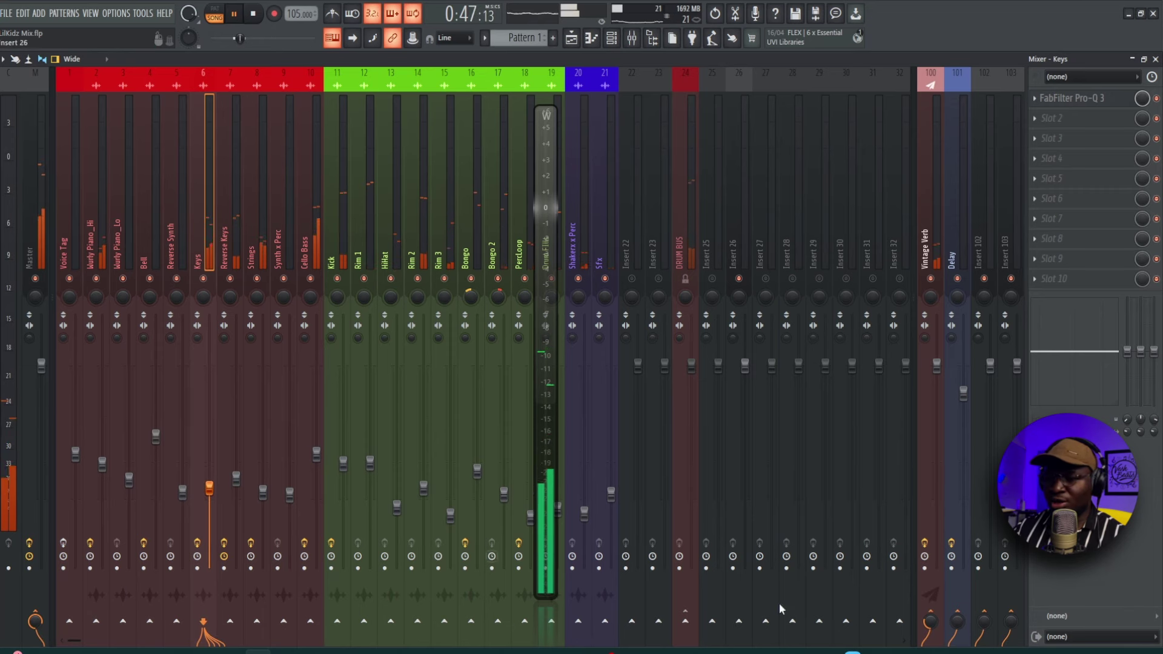
left_click(936, 371)
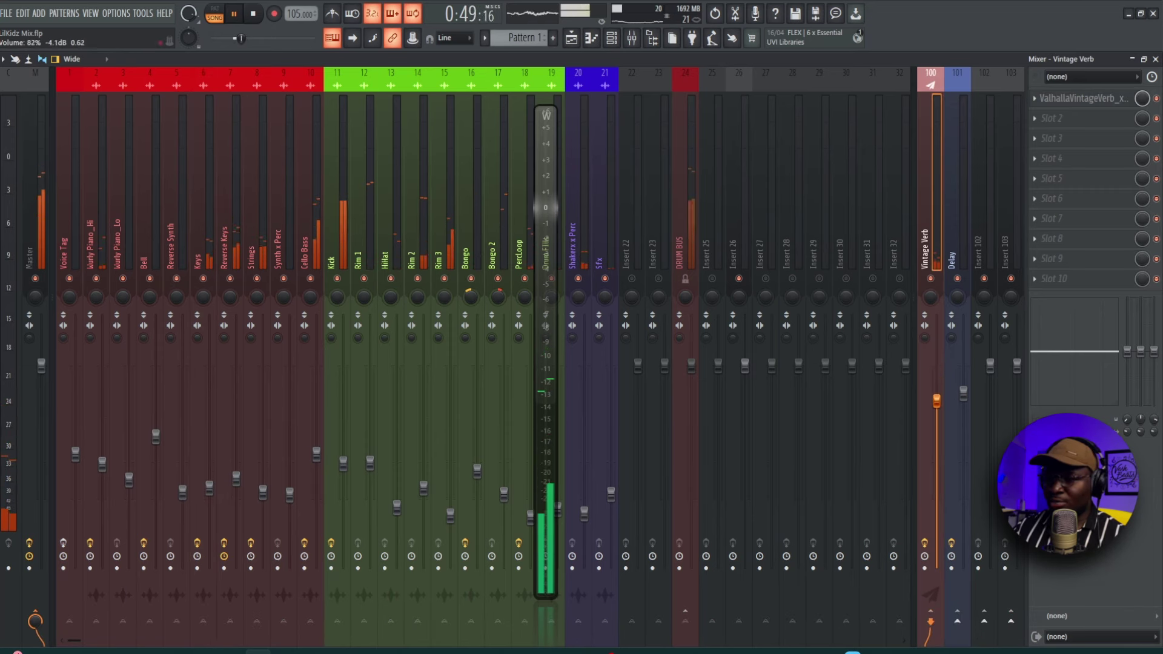
Lower the Vintage Verb return fader to -8.0 dB and stop playback.
left_click_drag(936, 377, 936, 415)
key("space")
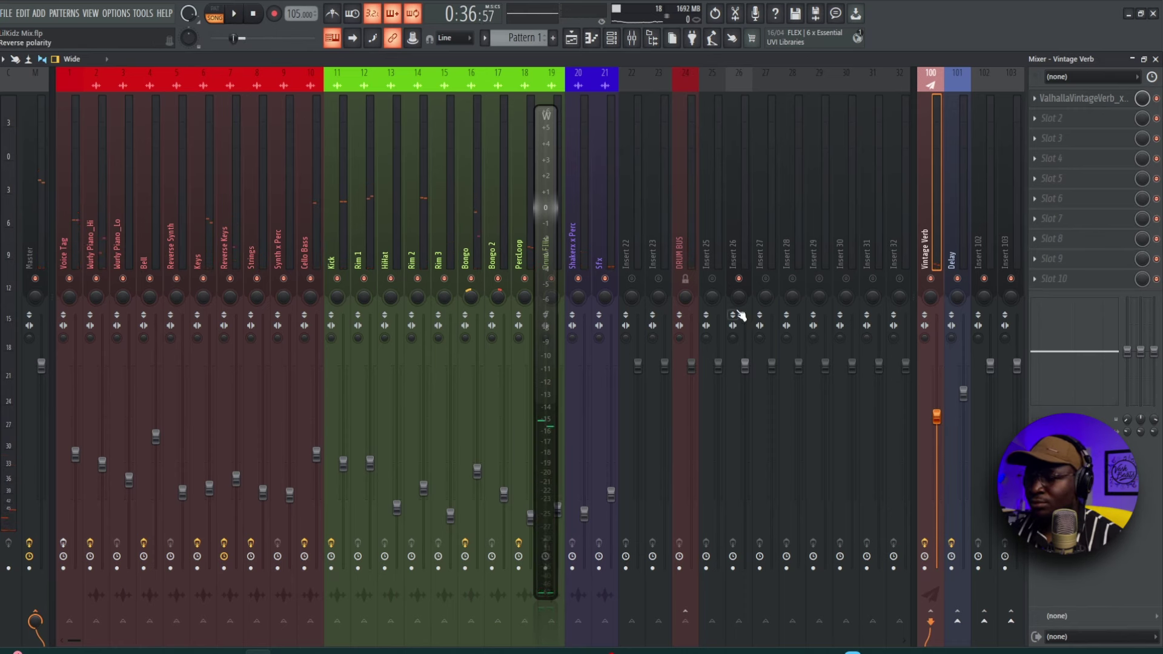
left_click_drag(937, 417, 936, 419)
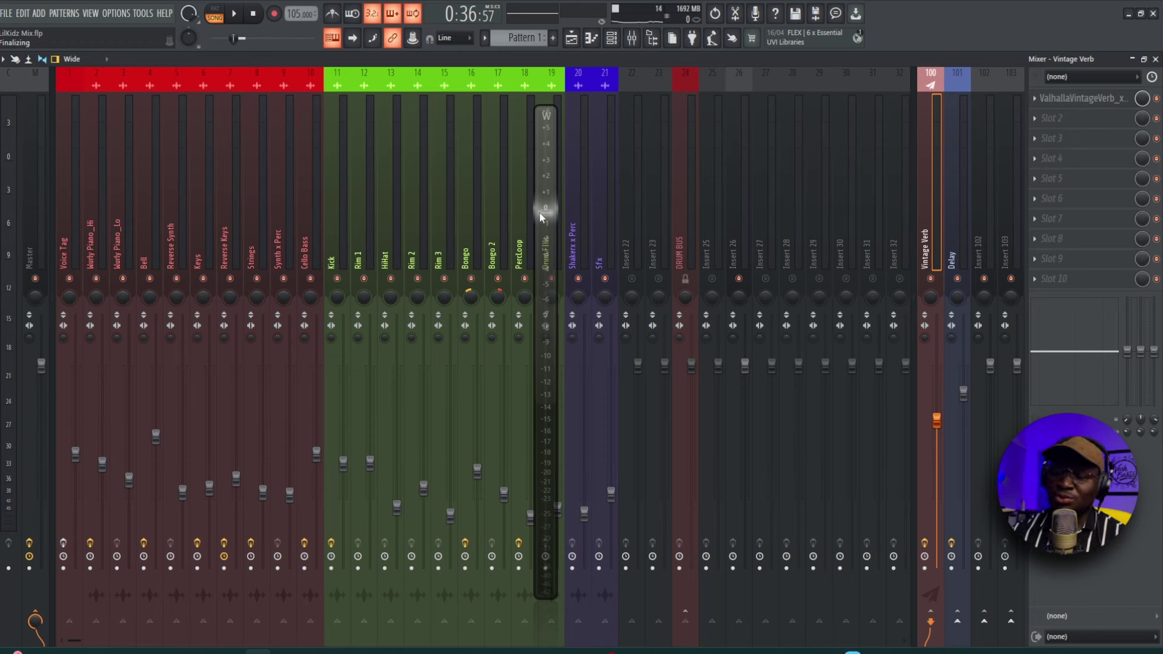
left_click_drag(936, 420, 937, 433)
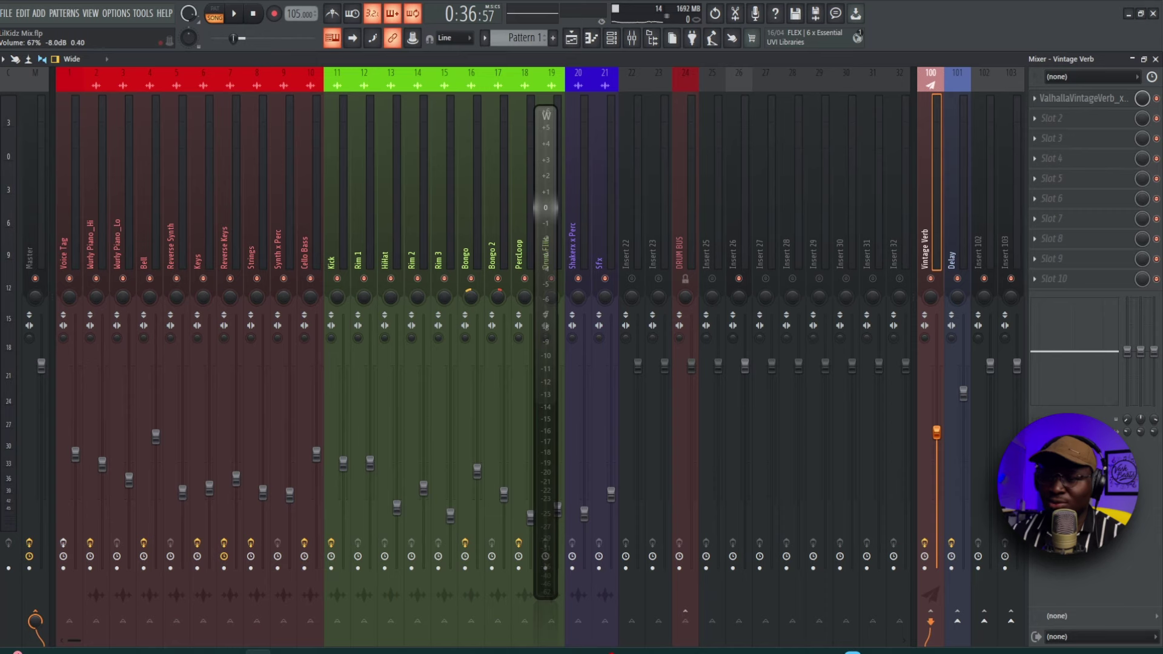
Open FabFilter Pro-Q 3 on the Master track and arrange its window and the Wave Candy meter so they do not overlap.
left_click(37, 173)
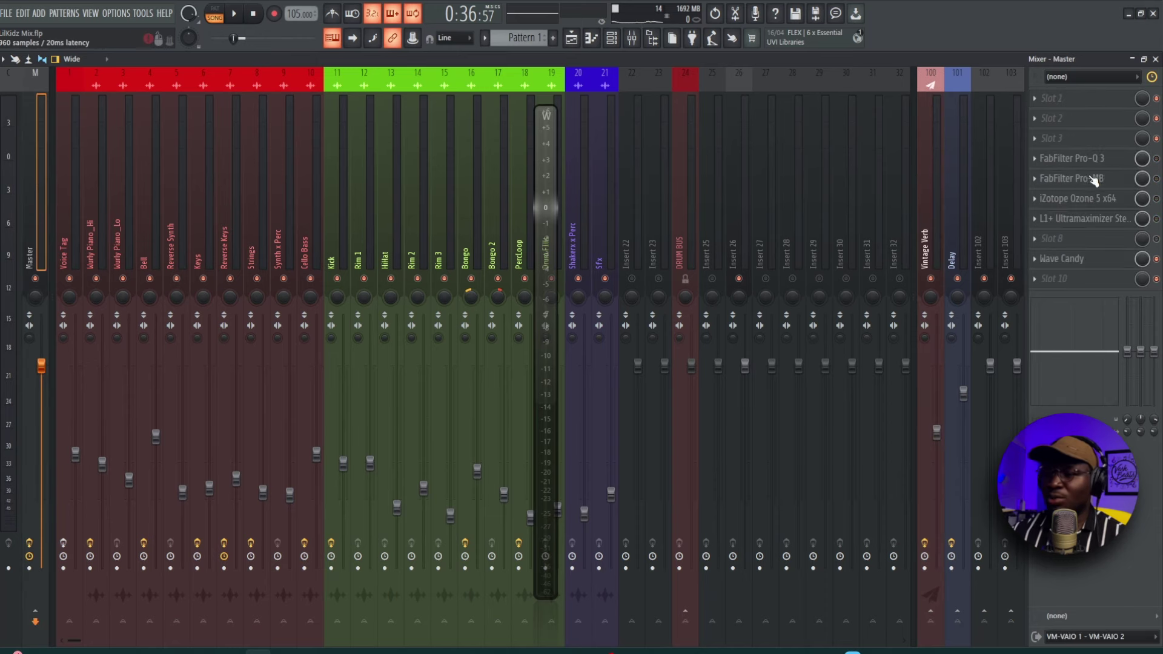
left_click(1066, 159)
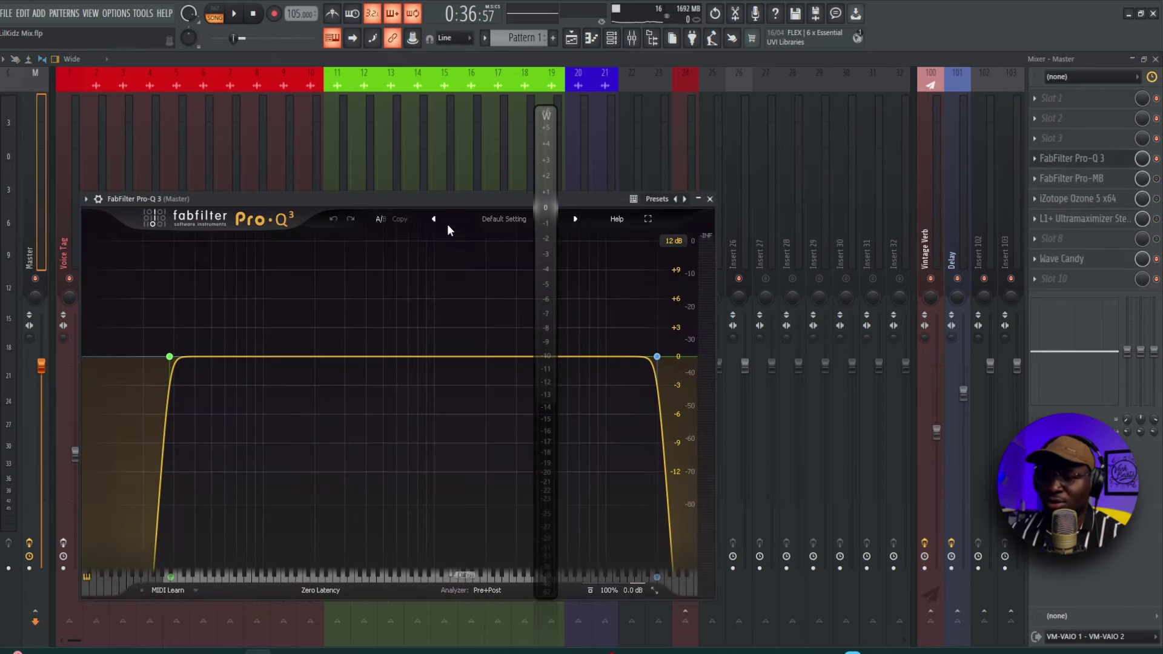
left_click_drag(547, 187, 902, 192)
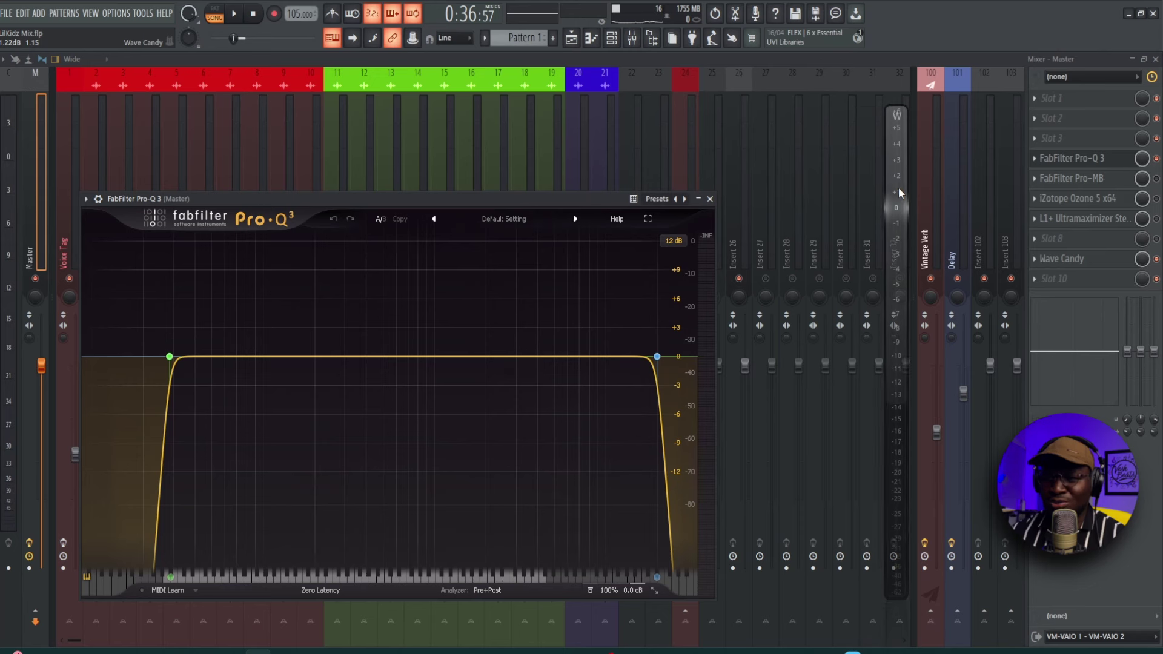
left_click_drag(562, 202, 609, 198)
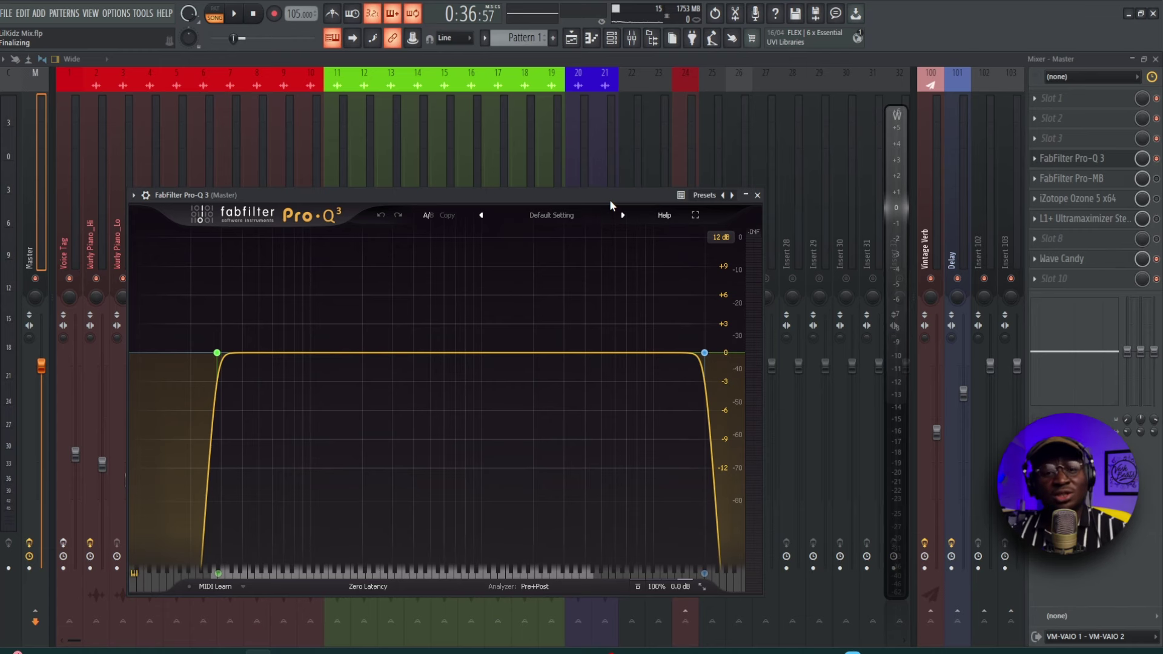
left_click_drag(610, 199, 705, 170)
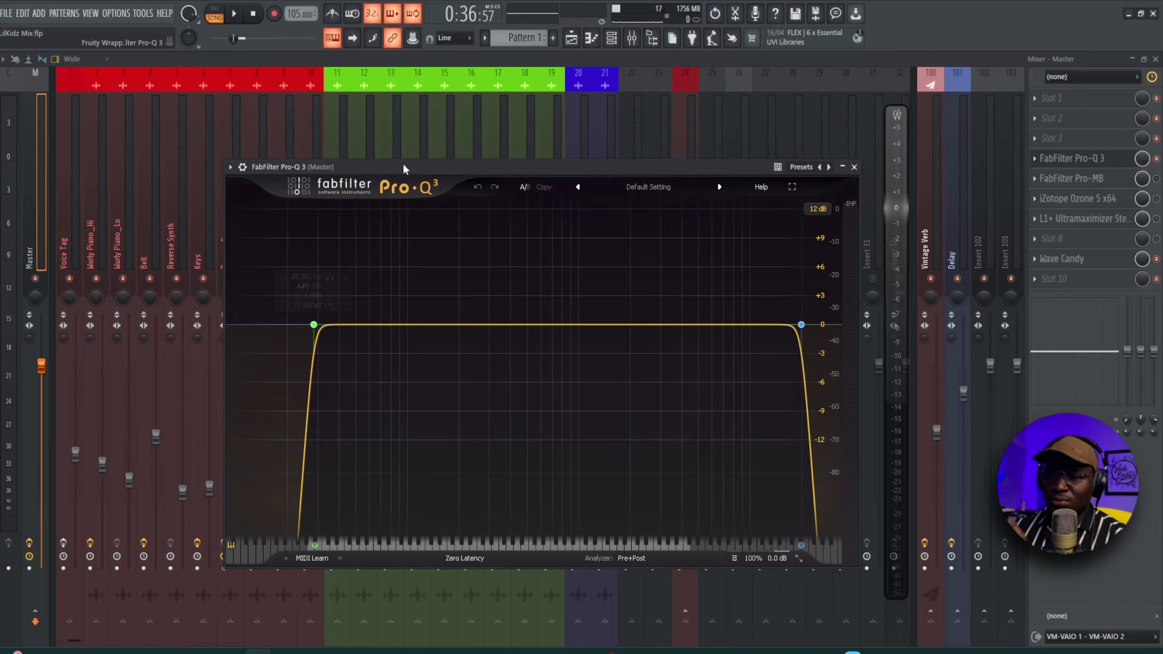
Solo the low-cut band during playback, sweep its cutoff up to about 58 Hz, settle it at about 27 Hz and save the project.
key("space")
left_click(329, 277)
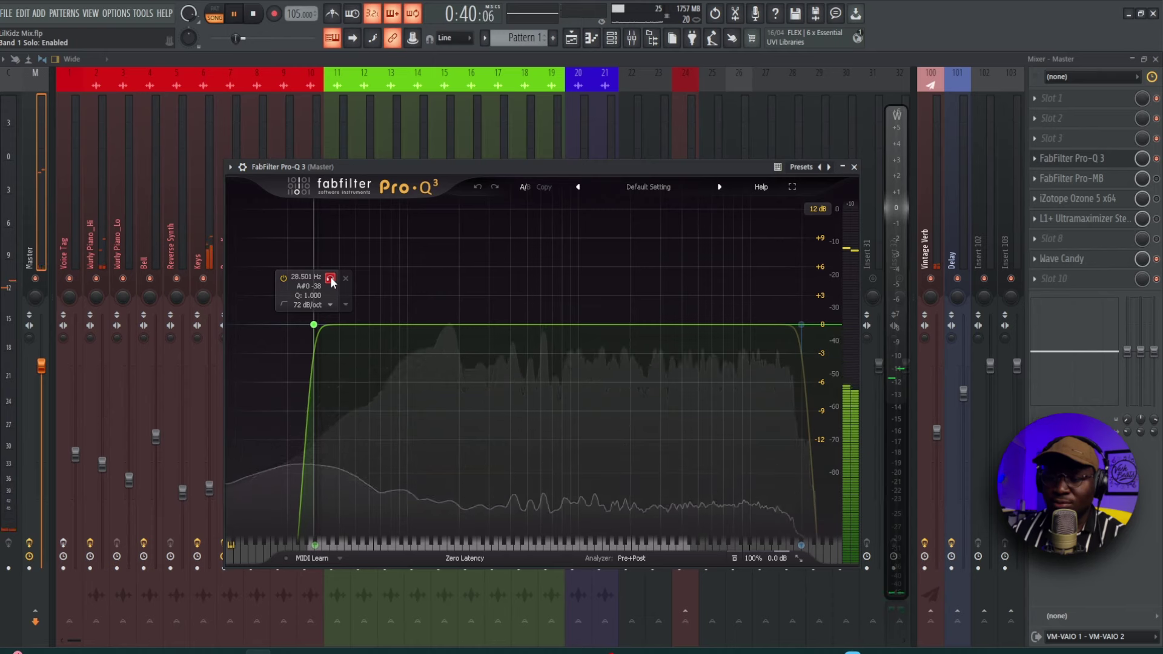
left_click_drag(331, 282, 390, 280)
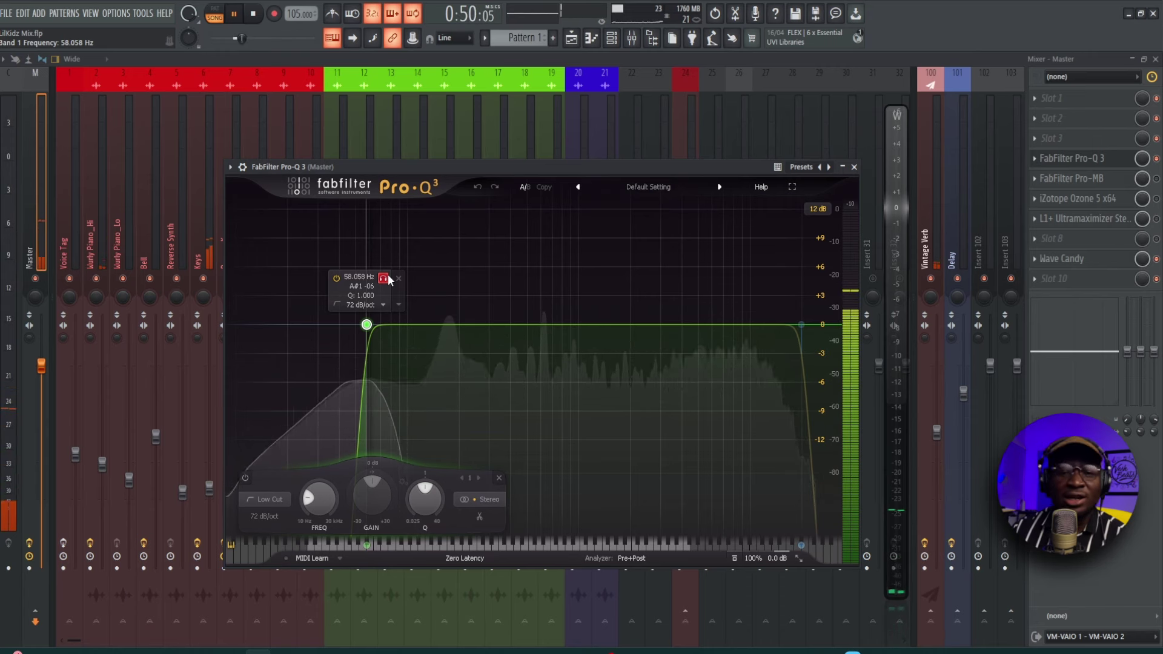
left_click_drag(389, 280, 350, 280)
key("space")
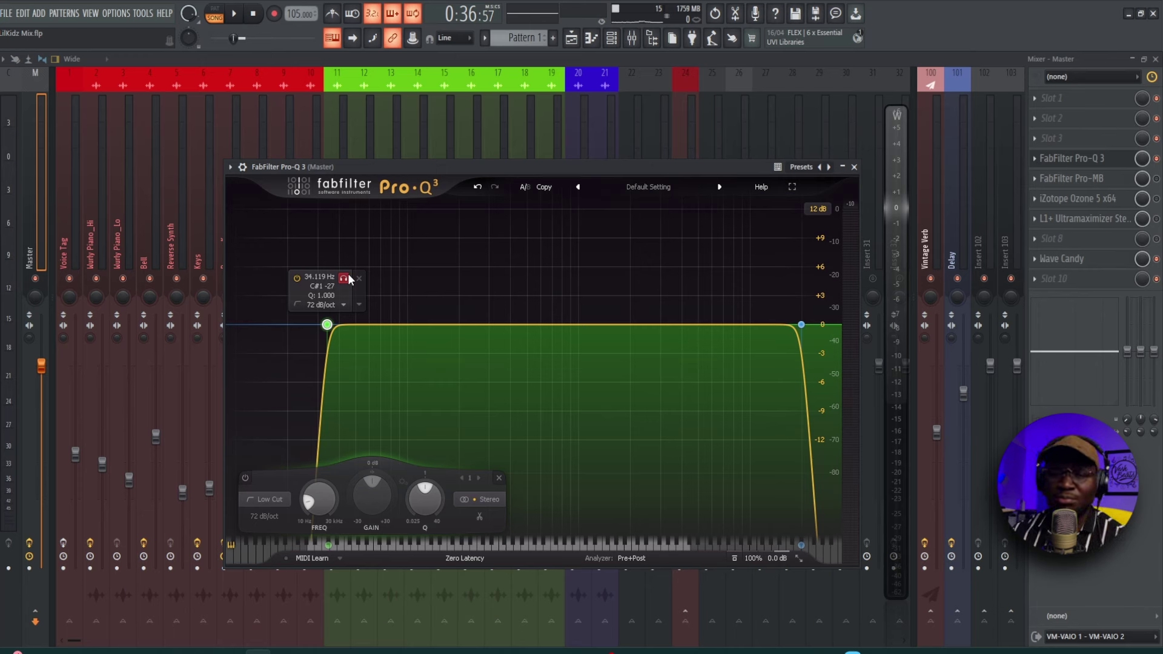
key("ctrl+s")
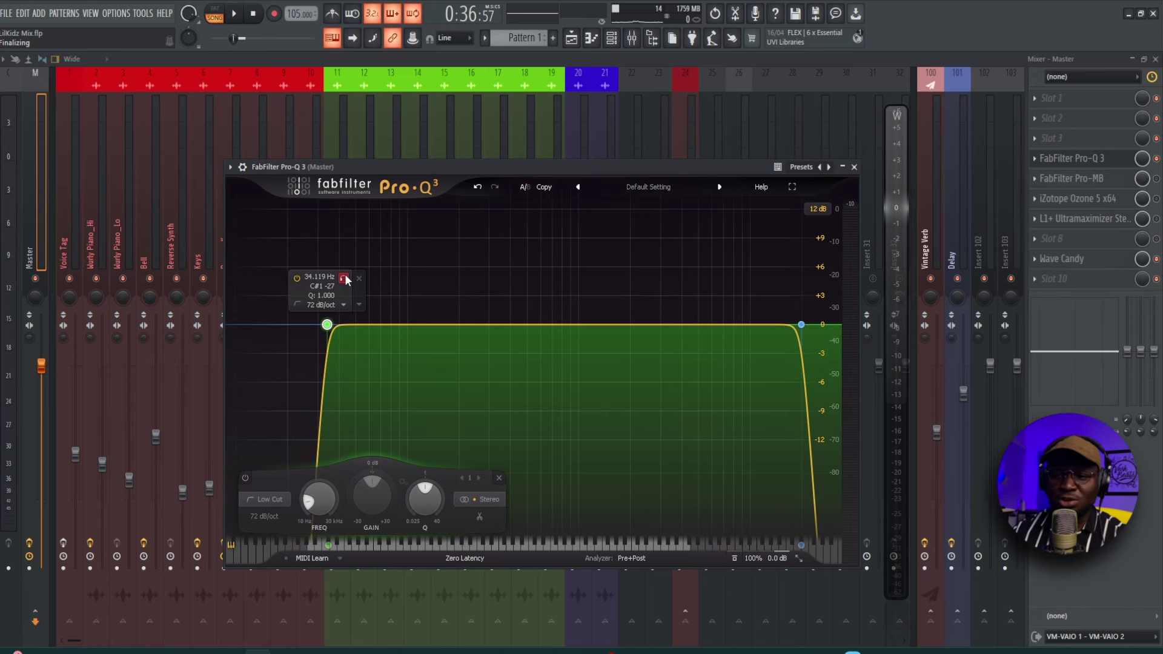
left_click_drag(345, 279, 327, 278)
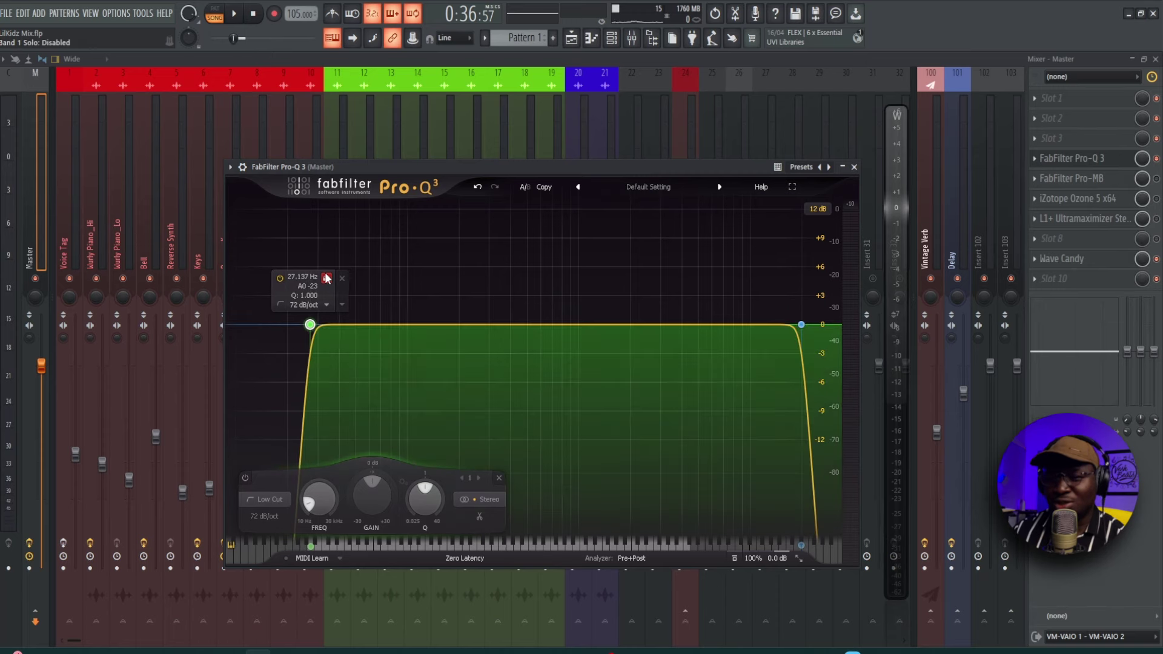
Raise the high-cut frequency to about 20.8 kHz during playback, close the equalizer and toggle its slot to compare the sound.
key("space")
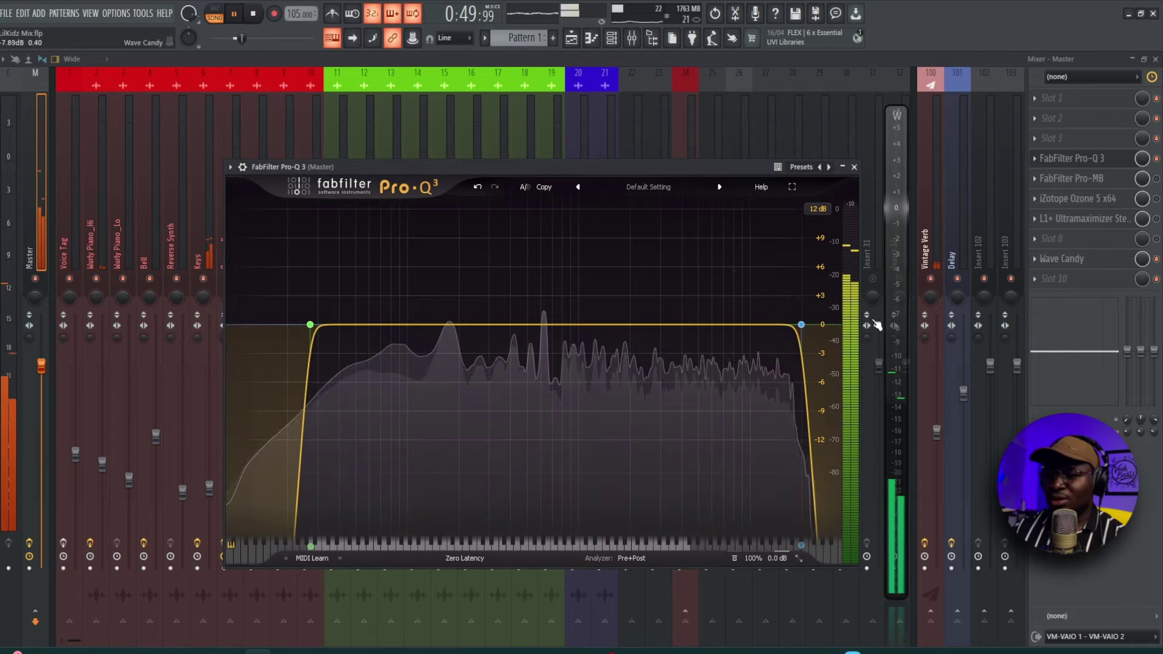
left_click_drag(801, 325, 804, 325)
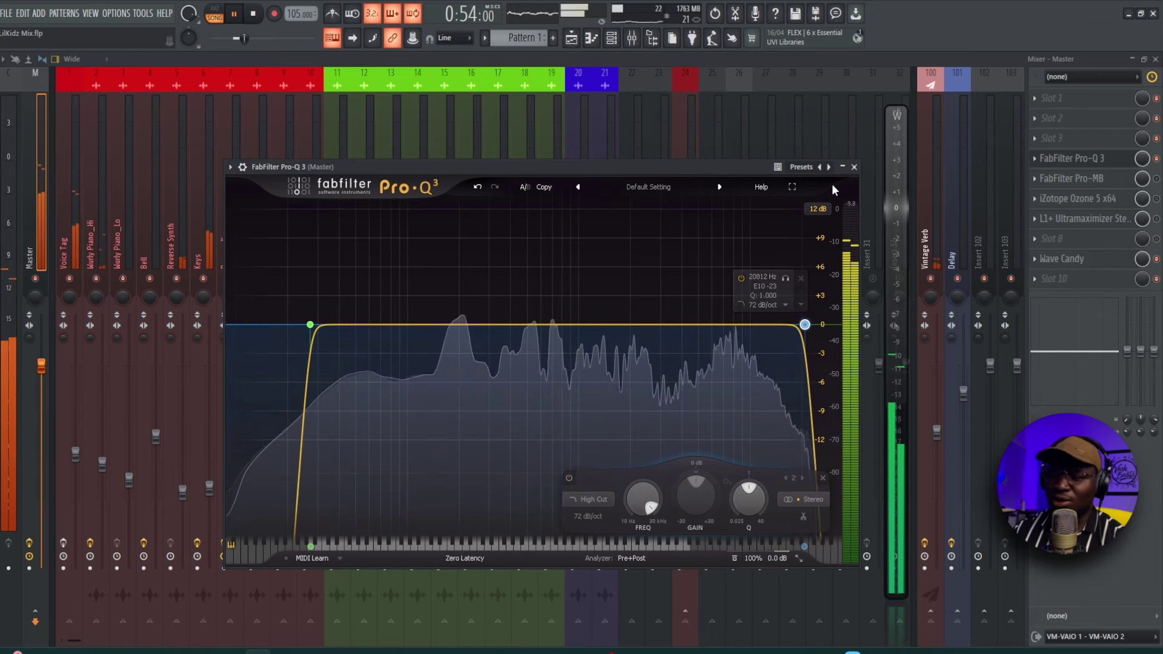
left_click(854, 167)
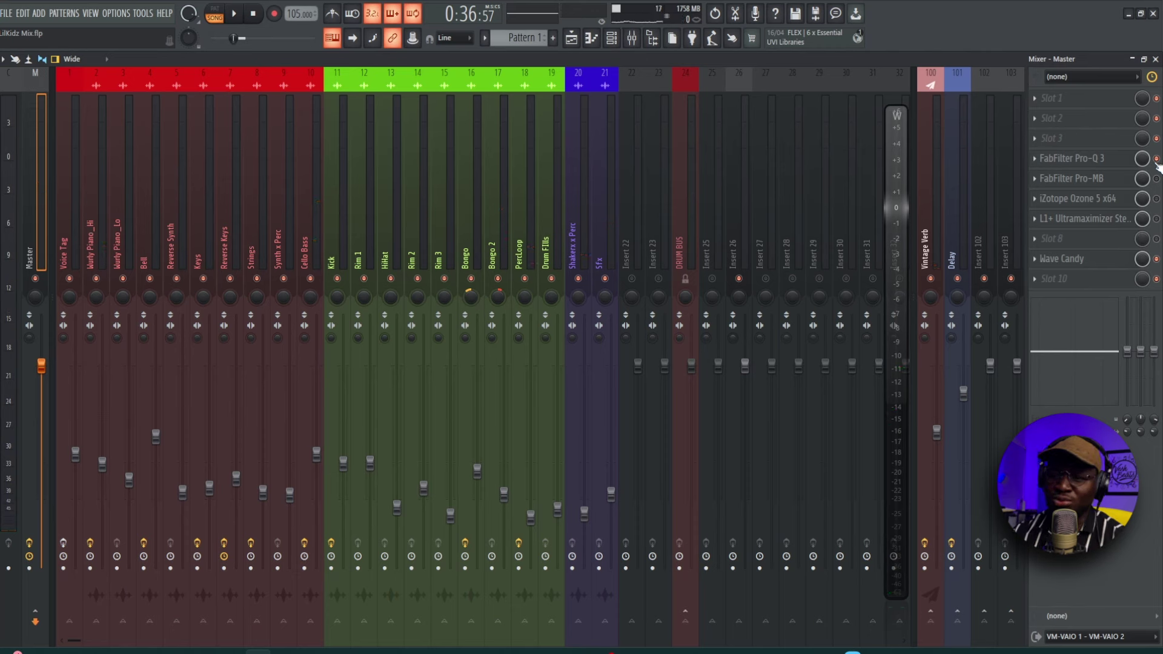
key("space")
left_click(1157, 161)
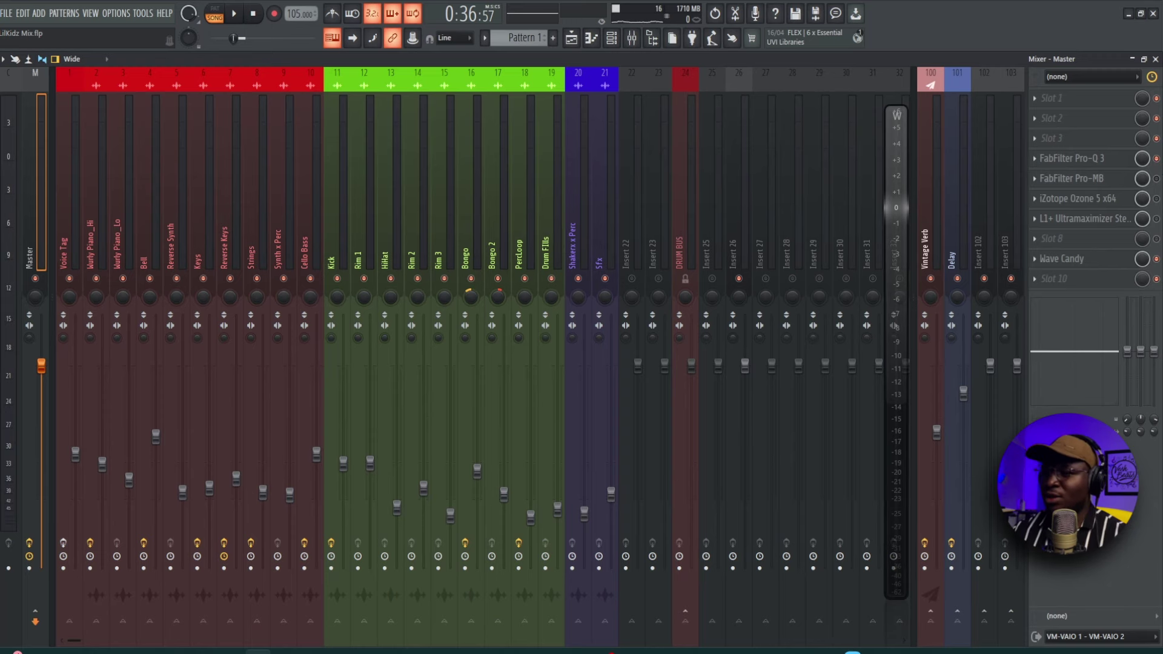
Open FabFilter Pro-MB on the Master track and load the VeshBeats preset VB - Smooth Lows & Bright Highs(Broader).
left_click(1122, 180)
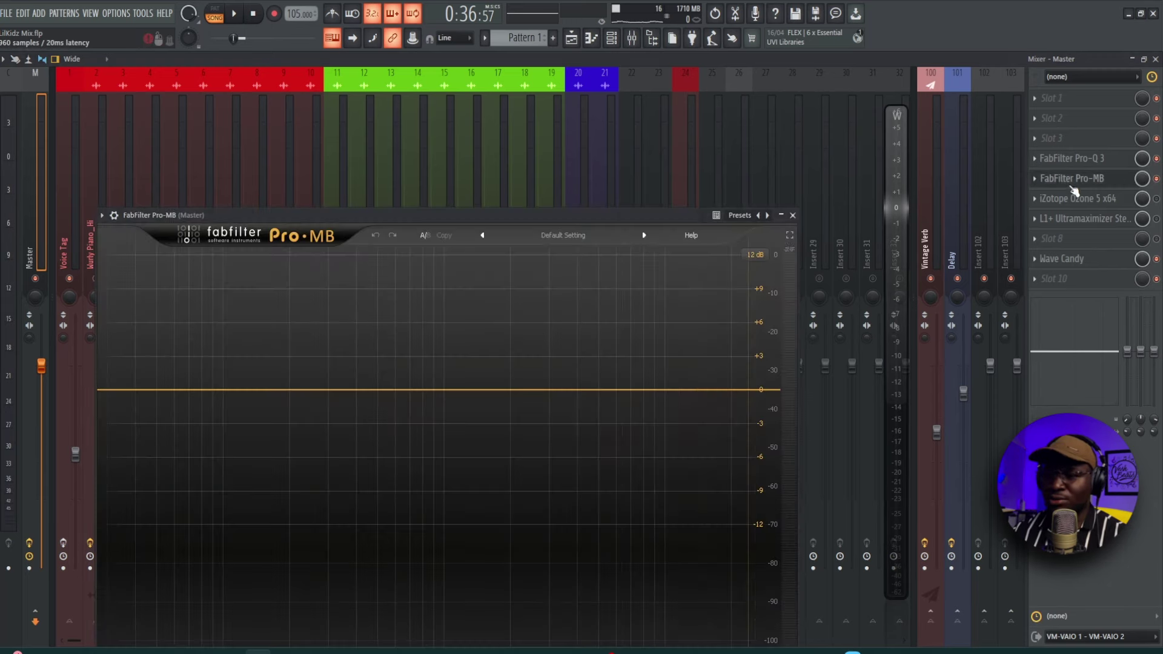
mouse_move(595, 215)
left_mouse_down()
mouse_move(659, 136)
mouse_move(683, 137)
left_mouse_up()
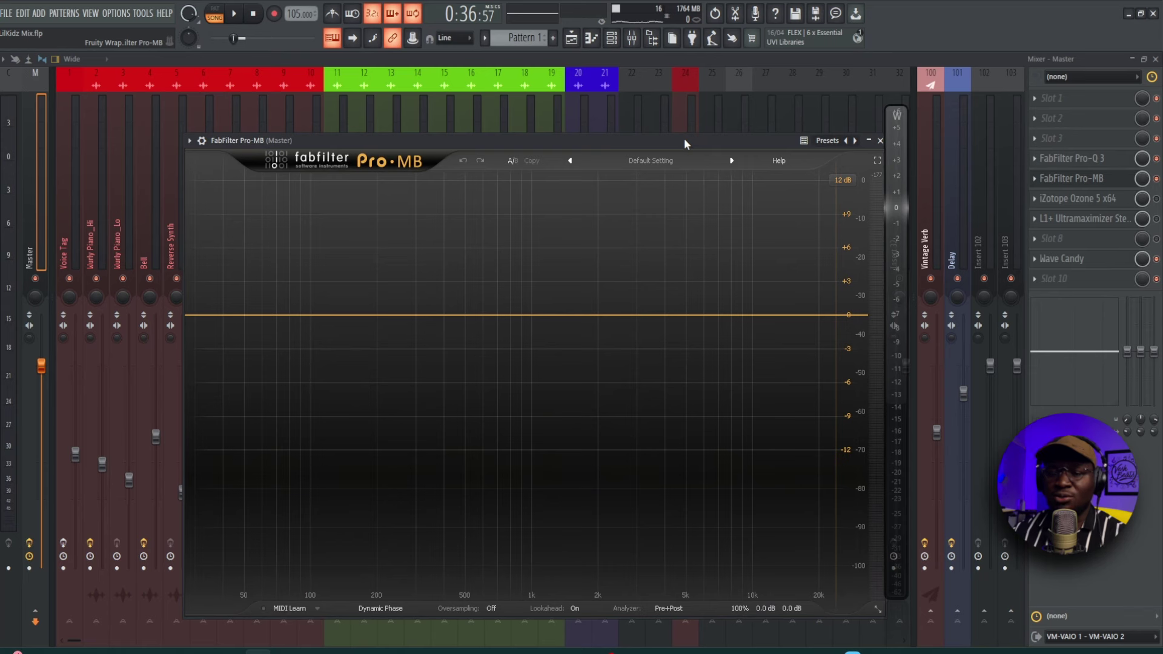
left_click(666, 161)
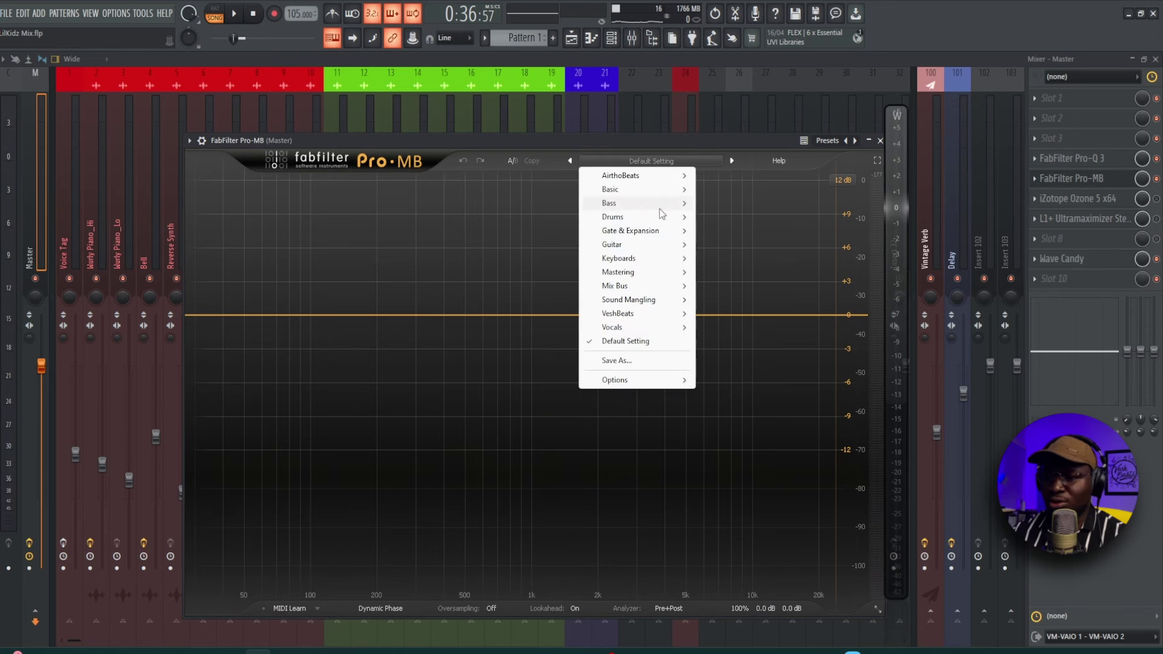
mouse_move(657, 319)
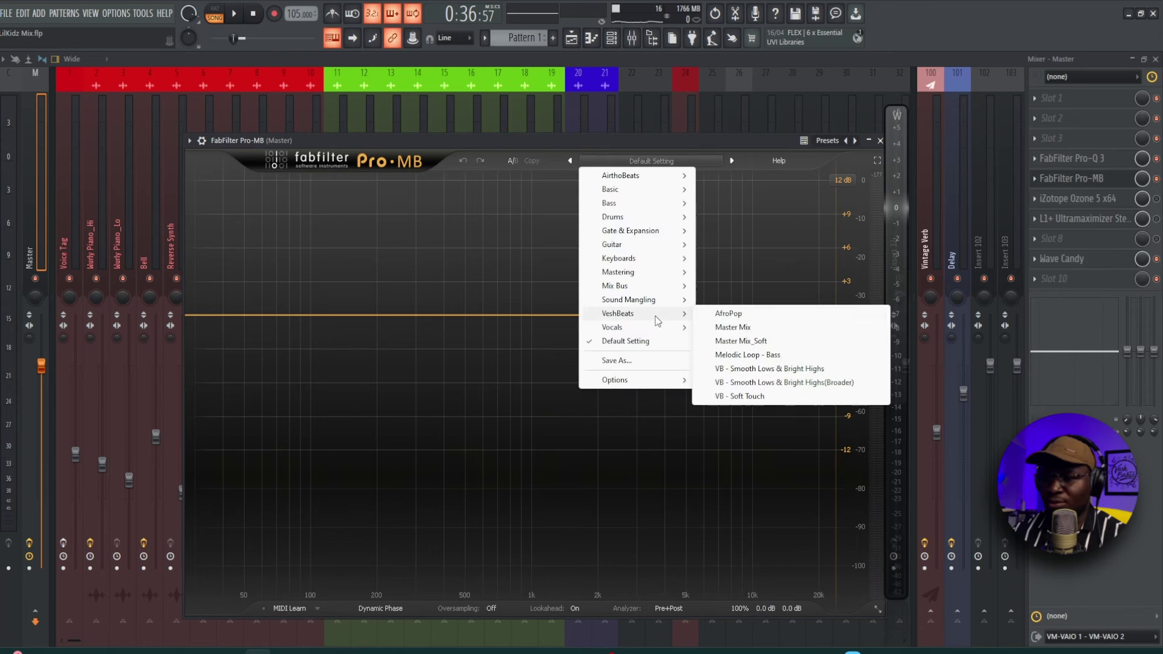
left_click(857, 383)
mouse_move(543, 140)
left_mouse_down()
mouse_move(564, 136)
mouse_move(550, 135)
left_mouse_up()
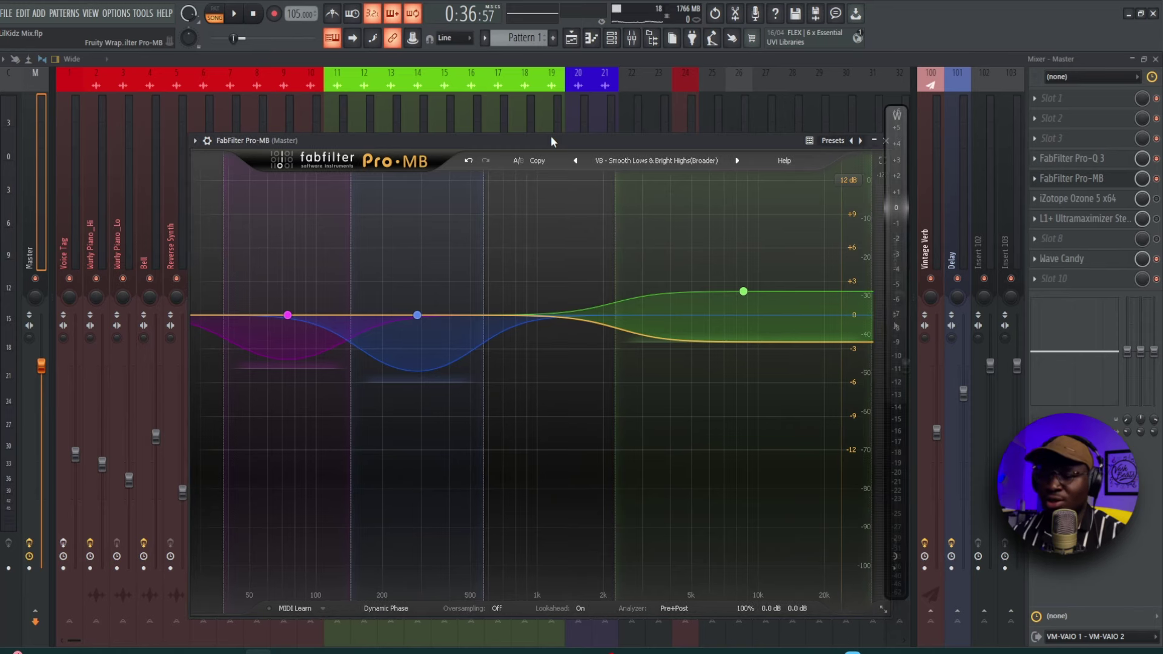
Play the Chorus and switch Pro-MB off and back on to compare the master with and without it.
key("space")
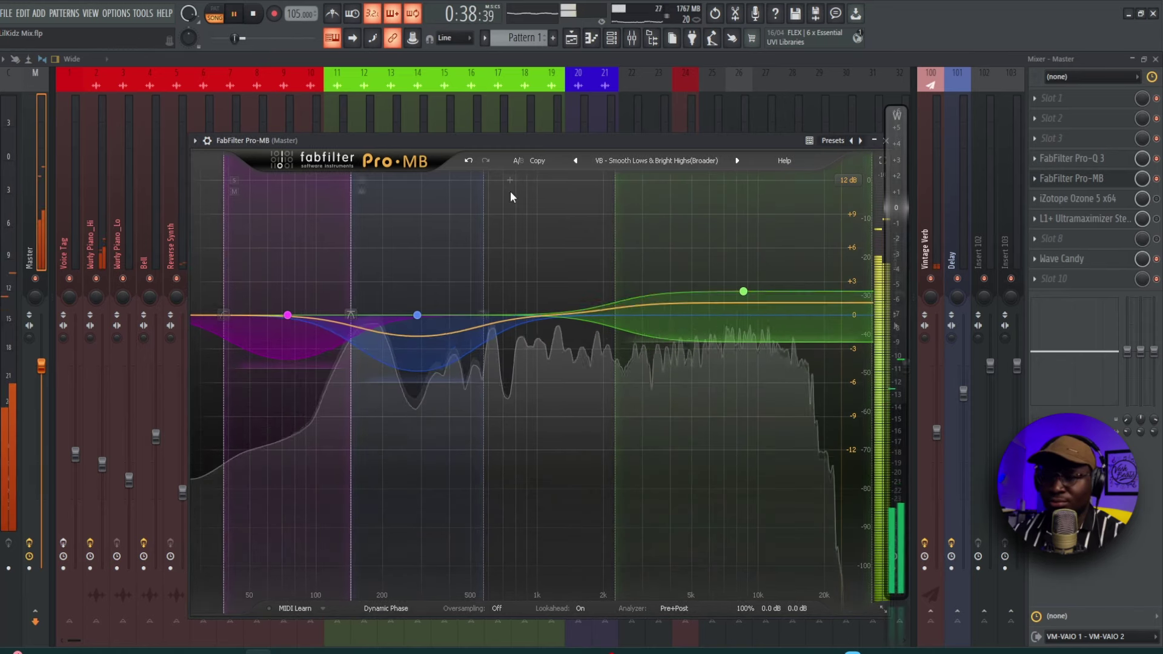
left_click(195, 140)
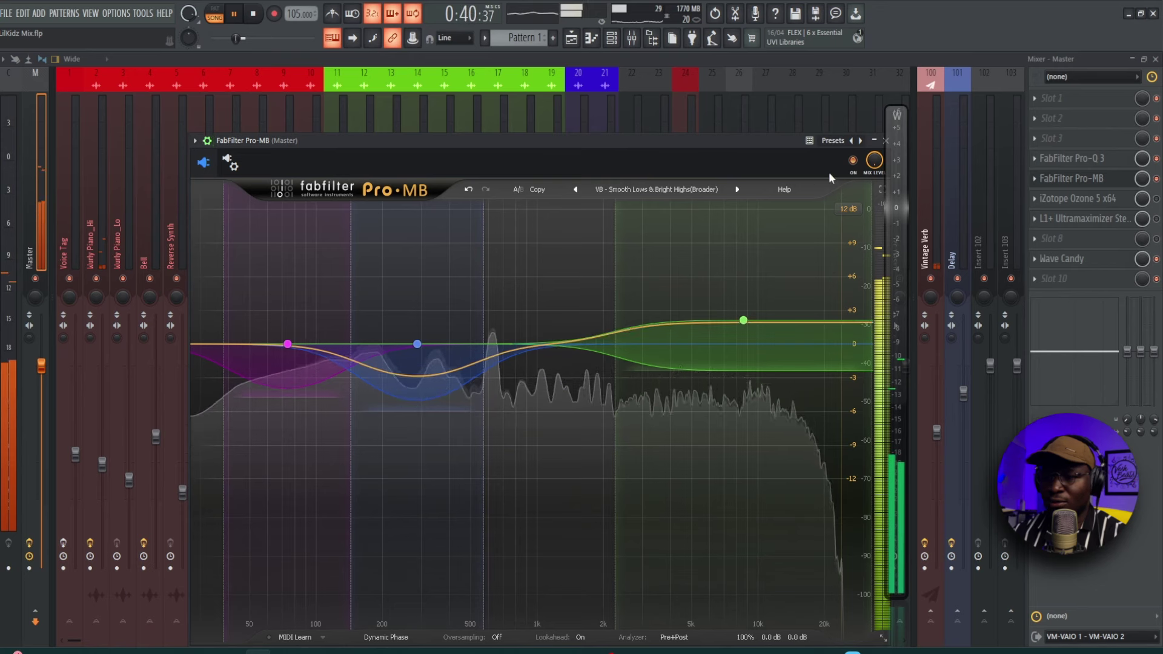
left_click(855, 162)
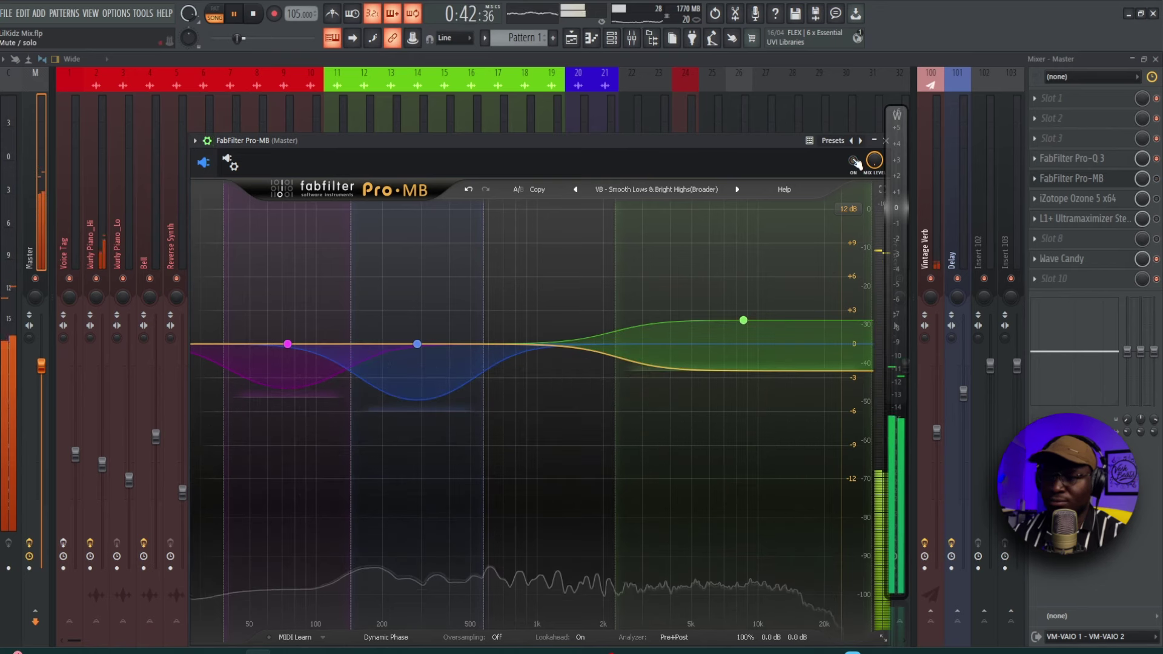
left_click(854, 161)
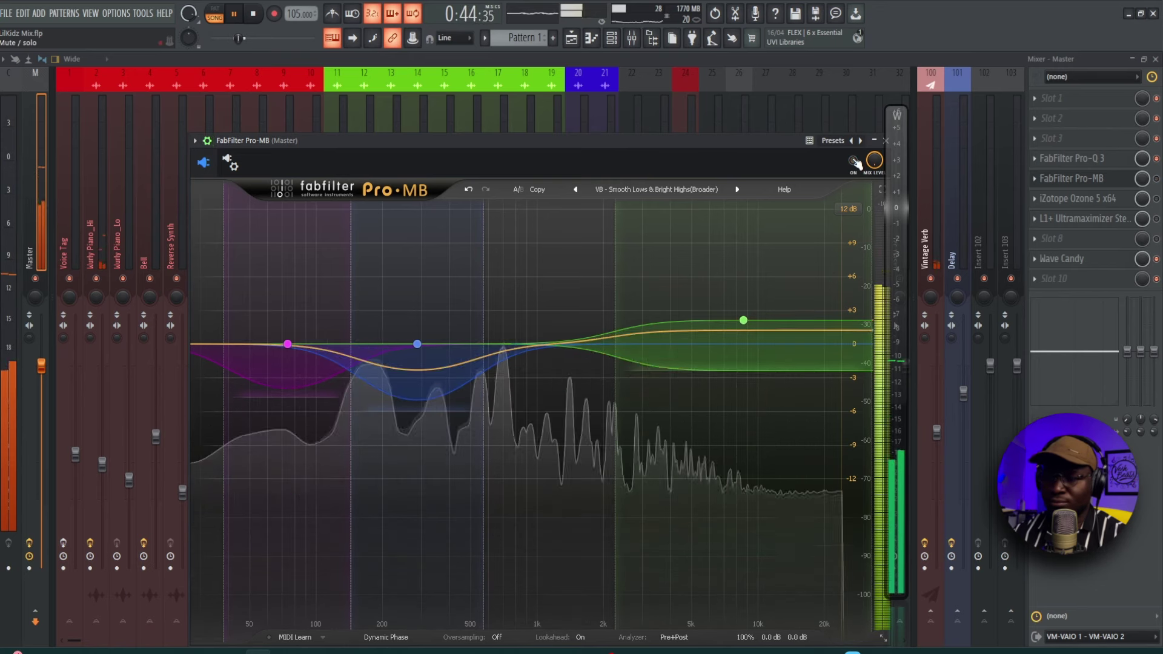
left_click_drag(699, 137, 681, 119)
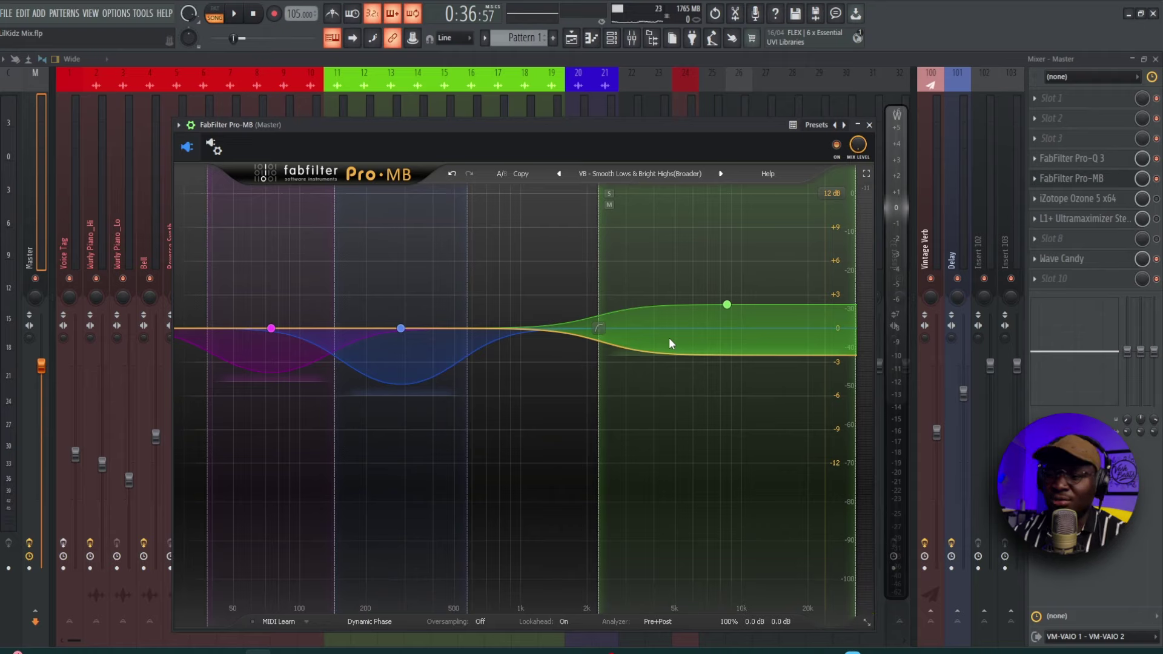
Solo Pro-MB band 2 during playback, raise its high crossover to about 806 Hz, set its attack to 2.3% and unsolo it.
key("space")
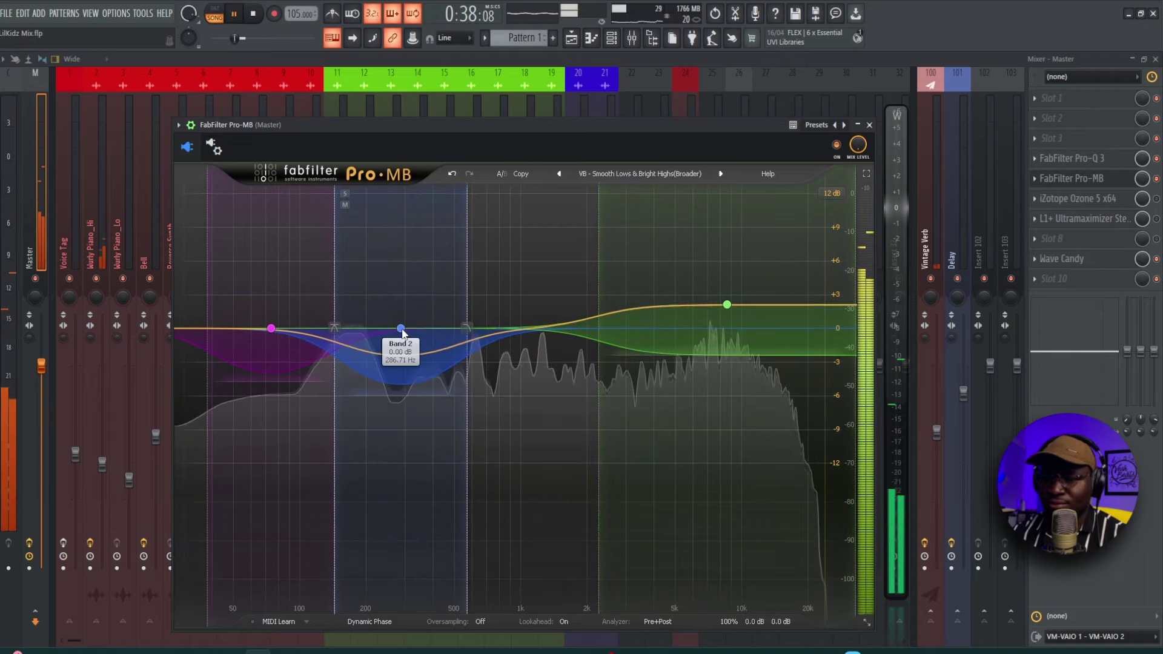
left_click(345, 193)
left_click_drag(470, 327, 482, 329)
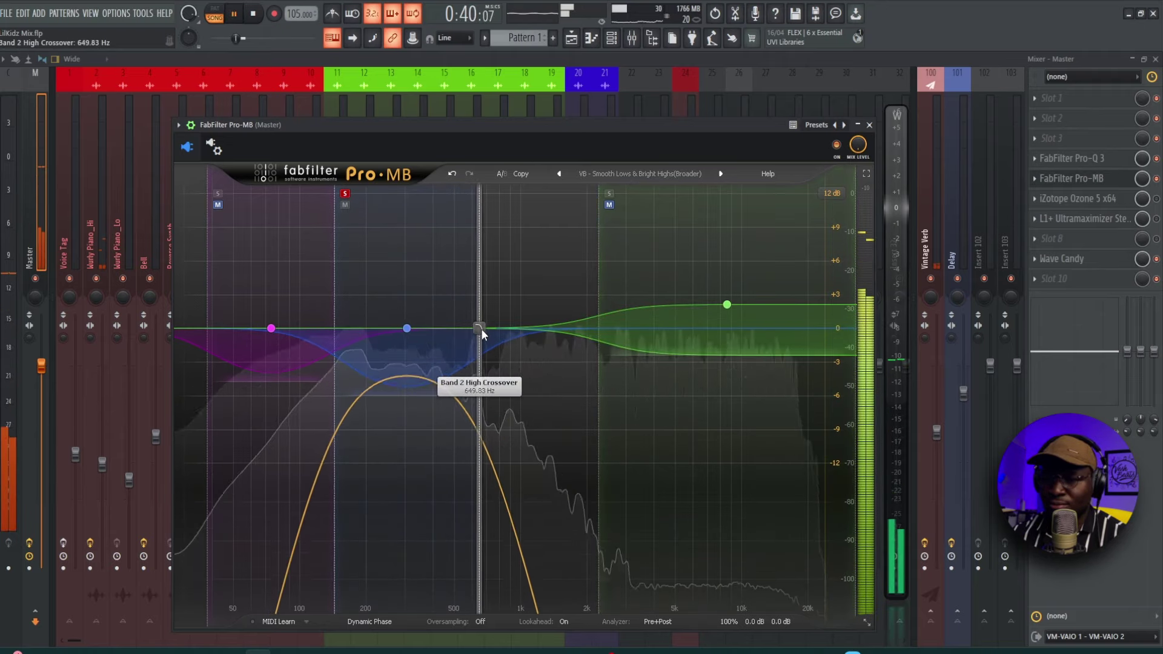
mouse_move(410, 329)
left_mouse_down()
mouse_move(429, 332)
mouse_move(411, 333)
left_mouse_up()
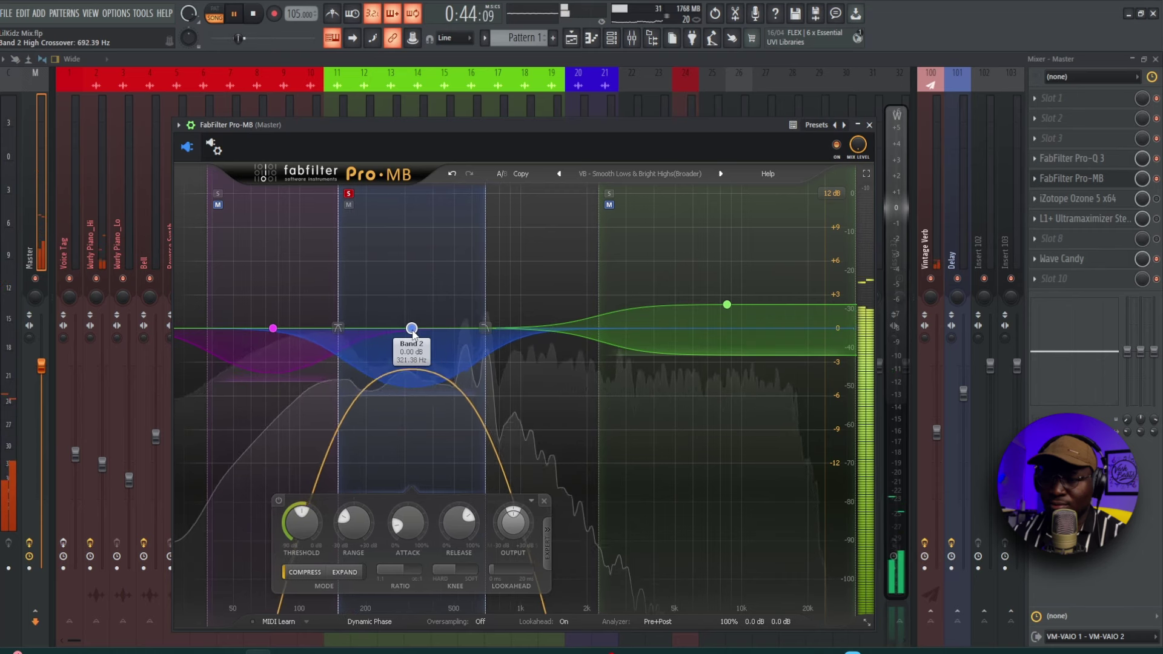
left_click_drag(481, 329, 503, 329)
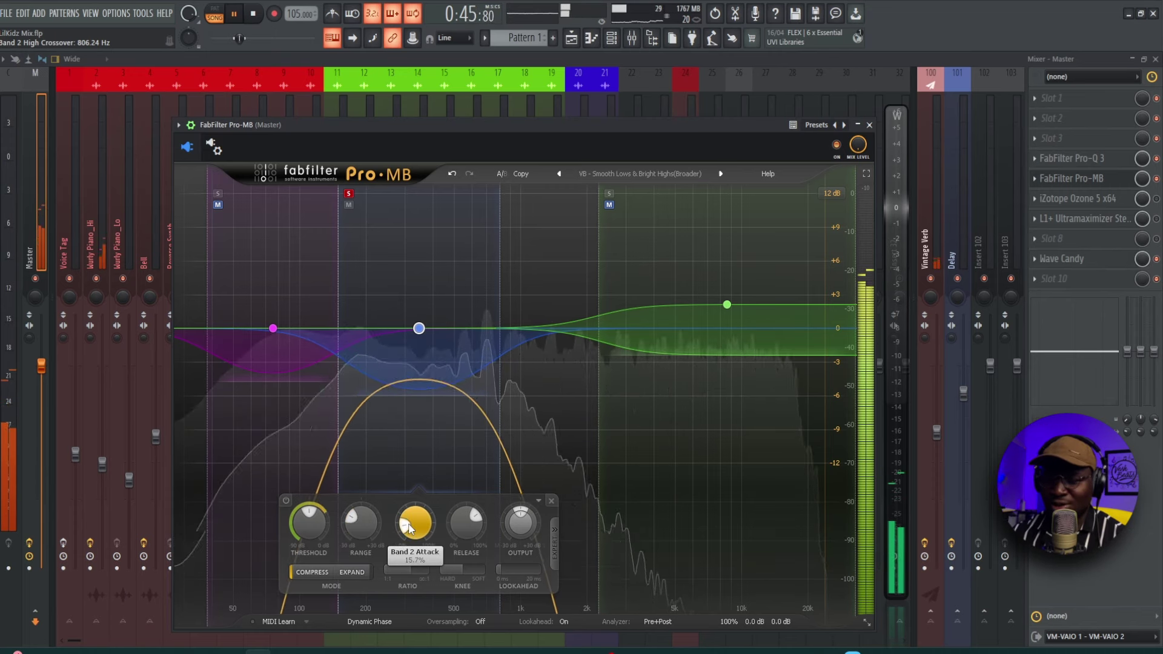
left_click_drag(408, 527, 409, 535)
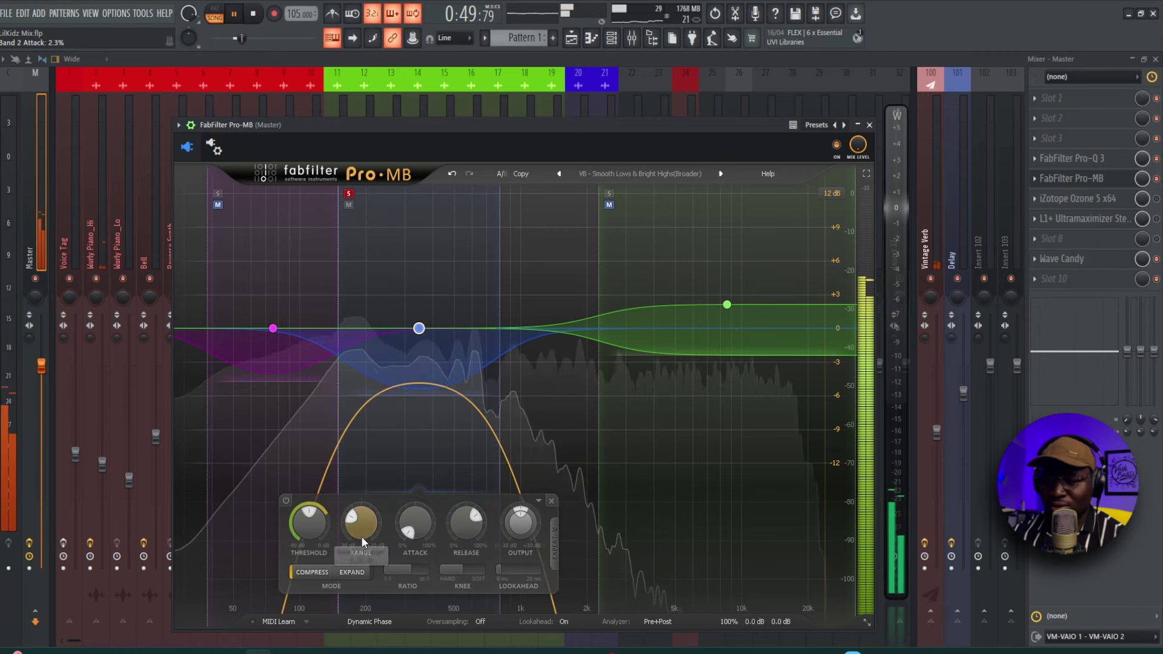
left_click(350, 194)
Solo Pro-MB band 1, move its high crossover to about 165 Hz and set band 2's release to 41%.
left_click(218, 194)
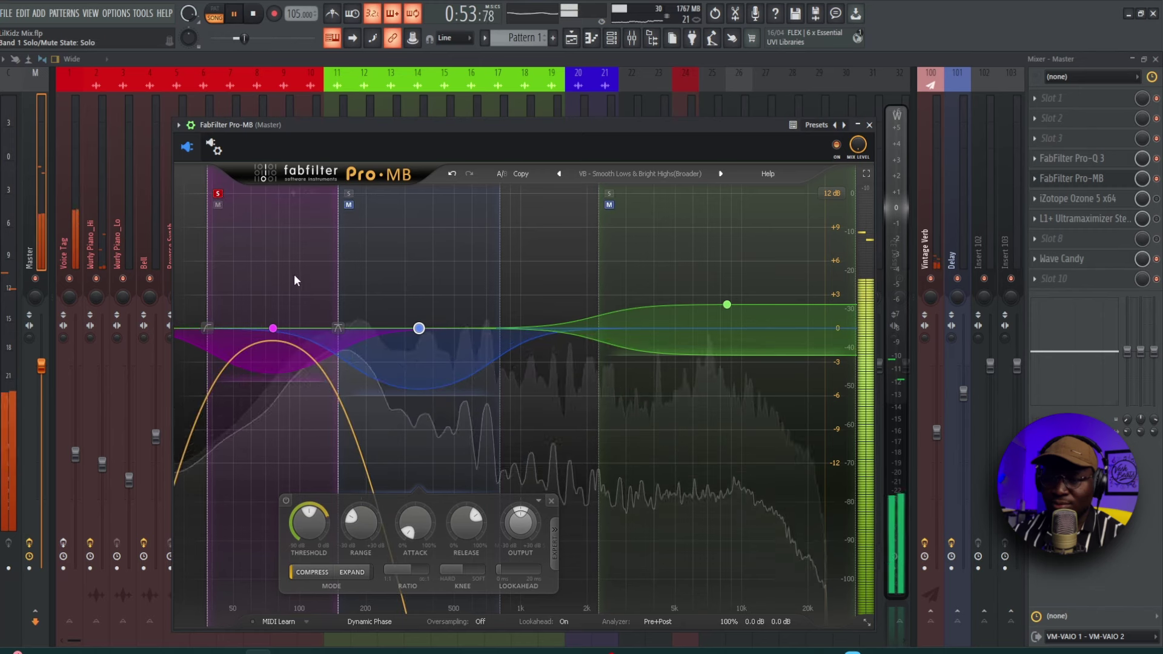
left_click_drag(338, 328, 347, 327)
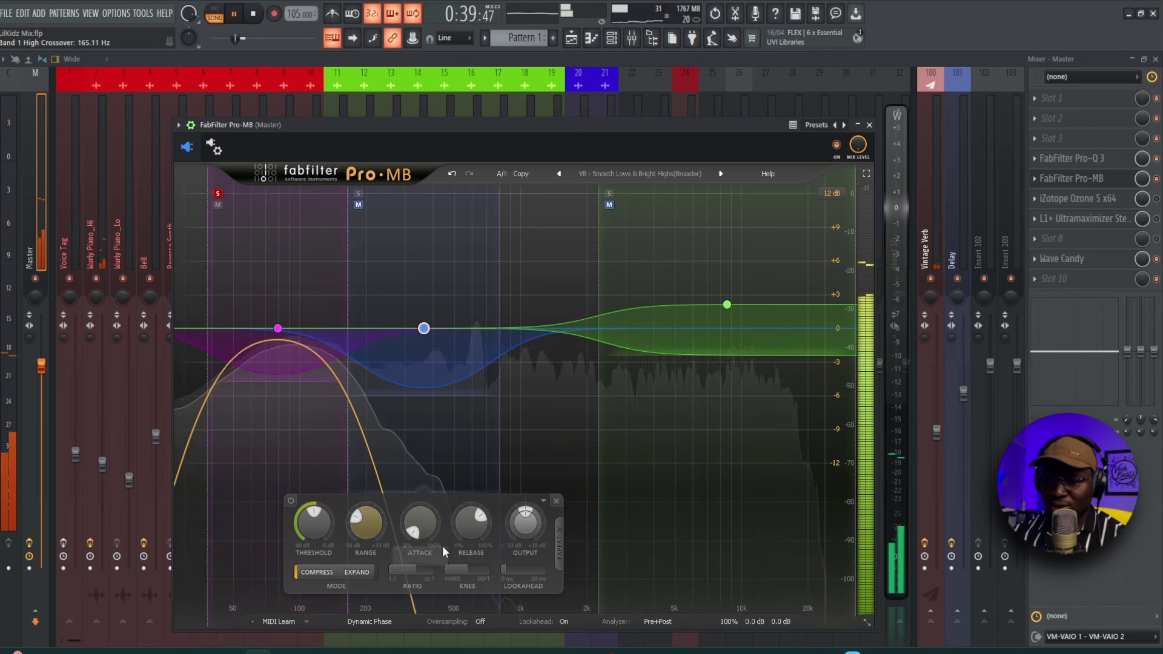
left_click_drag(471, 521, 468, 511)
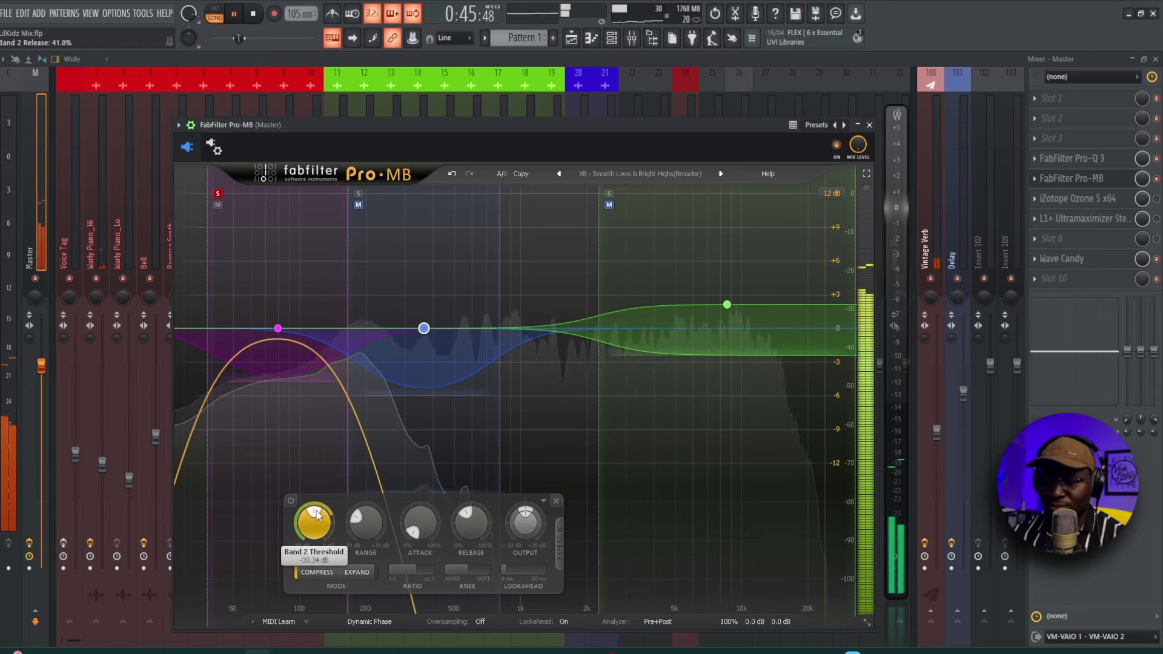
Unsolo Pro-MB band 1, then set band 3's level to about +1.86 dB and widen its negative range during playback.
left_click(218, 193)
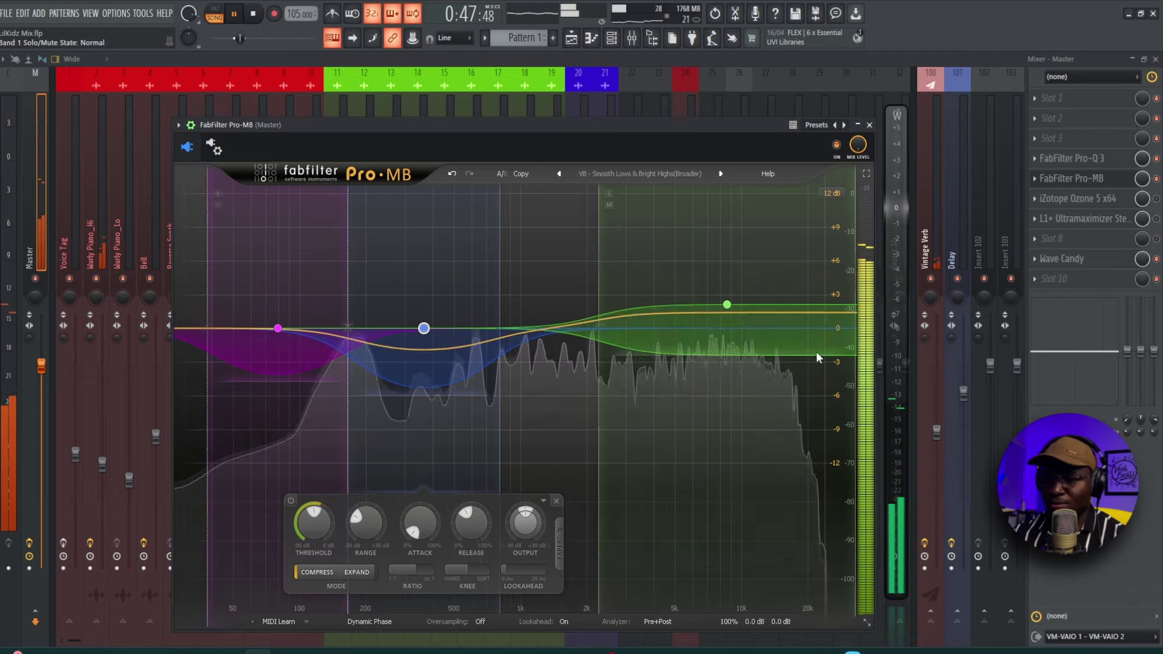
left_click_drag(726, 305, 726, 289)
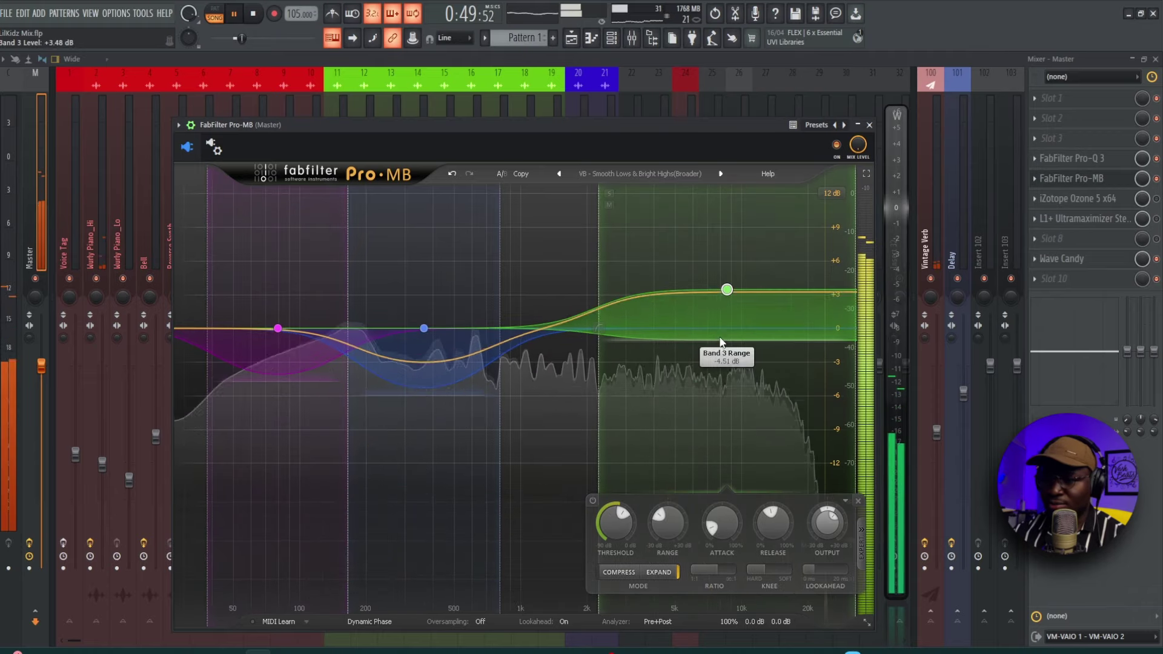
left_click_drag(721, 343, 733, 371)
left_click_drag(727, 289, 728, 307)
left_click_drag(715, 381, 715, 372)
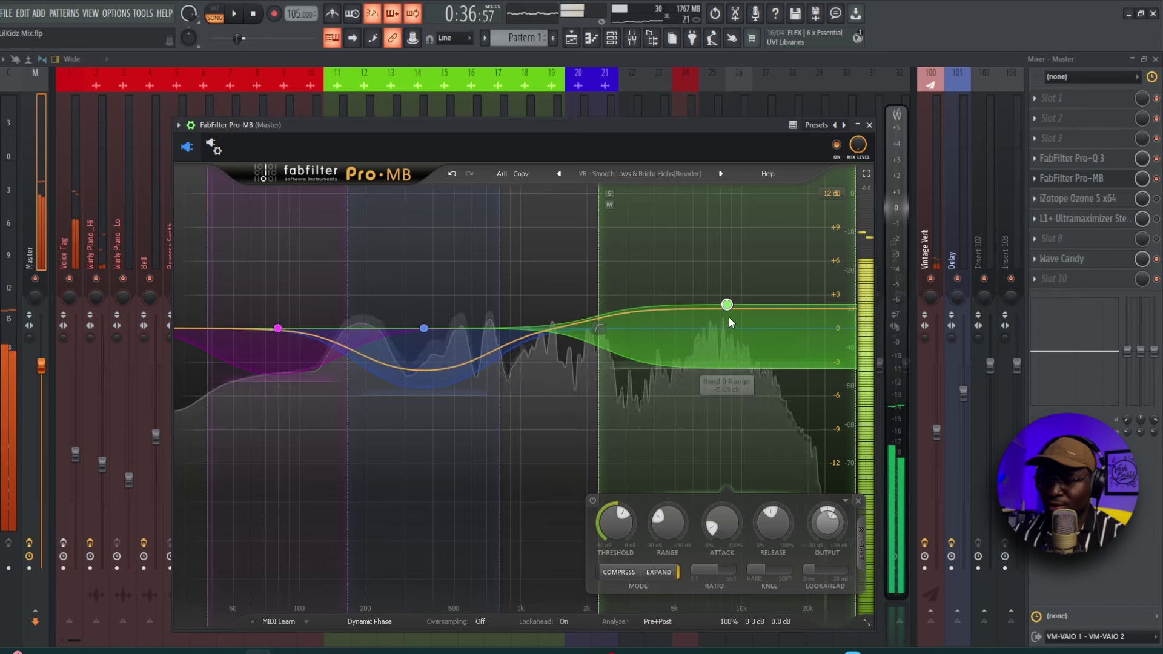
key("space")
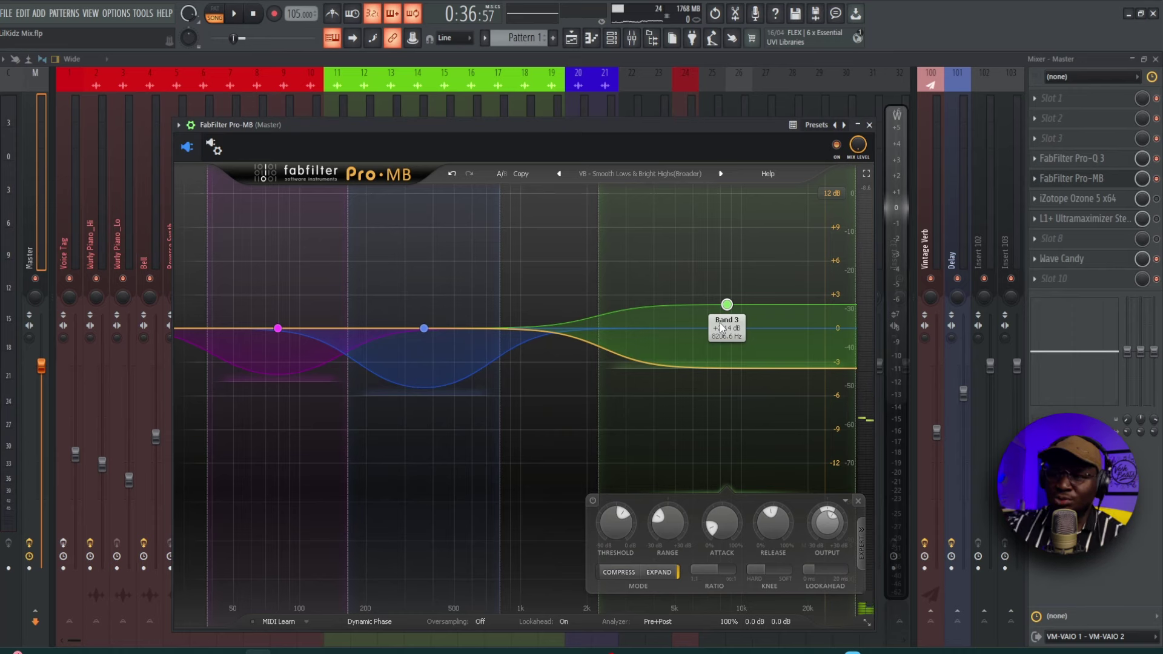
key("space")
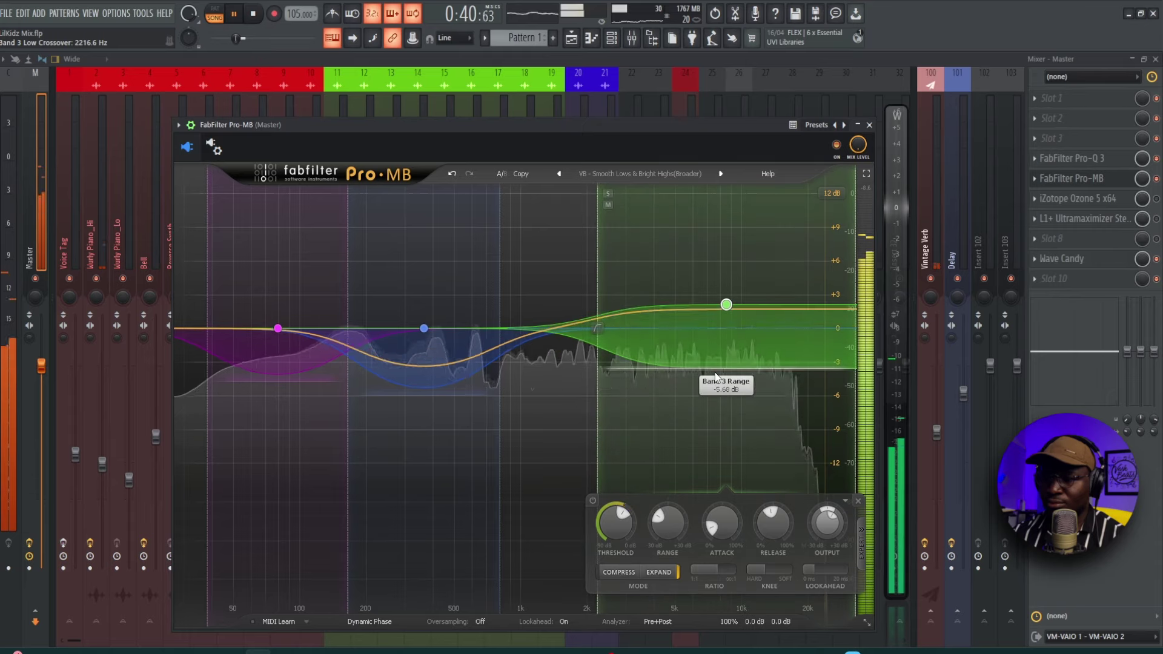
left_click_drag(726, 304, 726, 309)
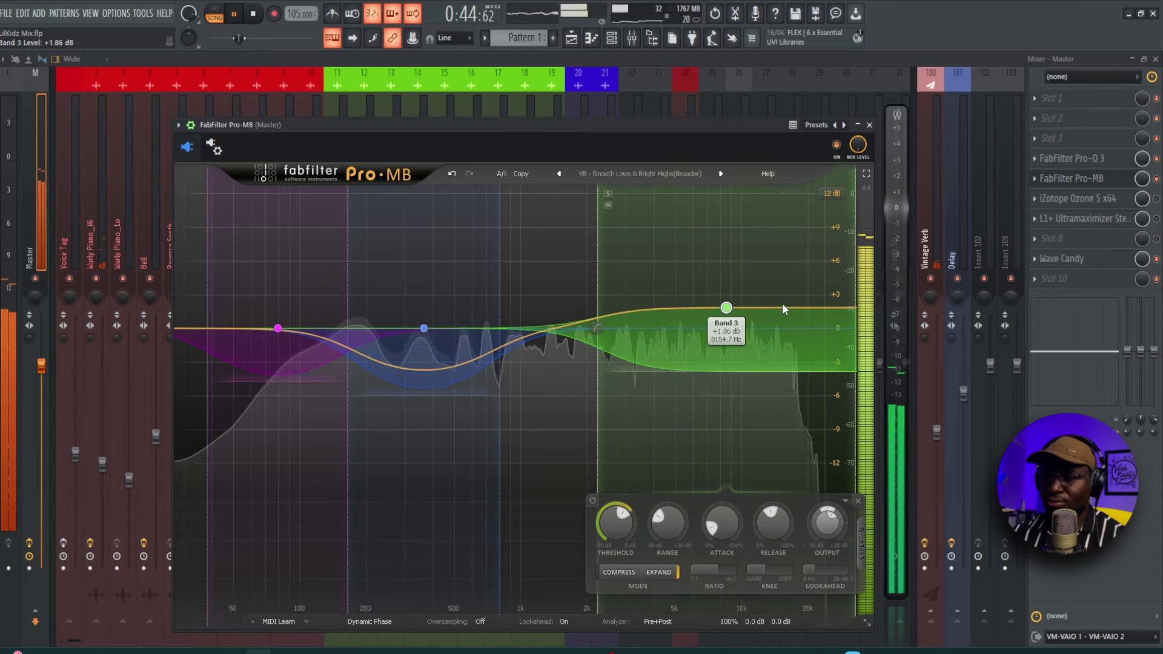
Switch Pro-MB off and back on during playback to compare the master with and without it.
left_click(837, 146)
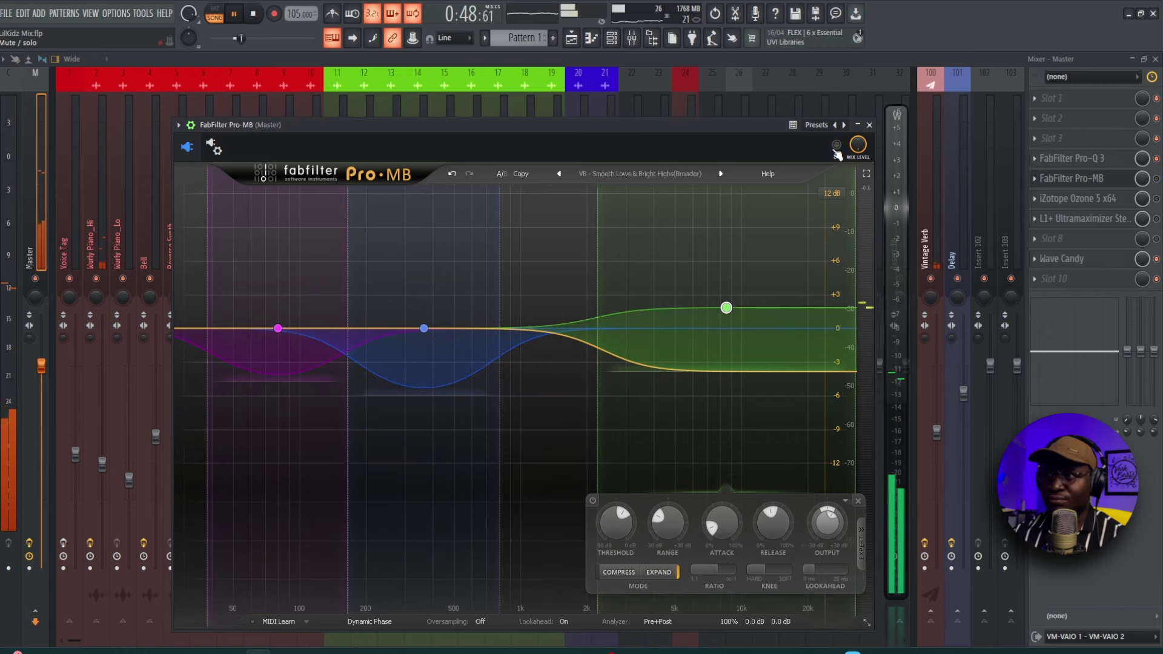
left_click(837, 146)
left_click_drag(759, 127, 768, 124)
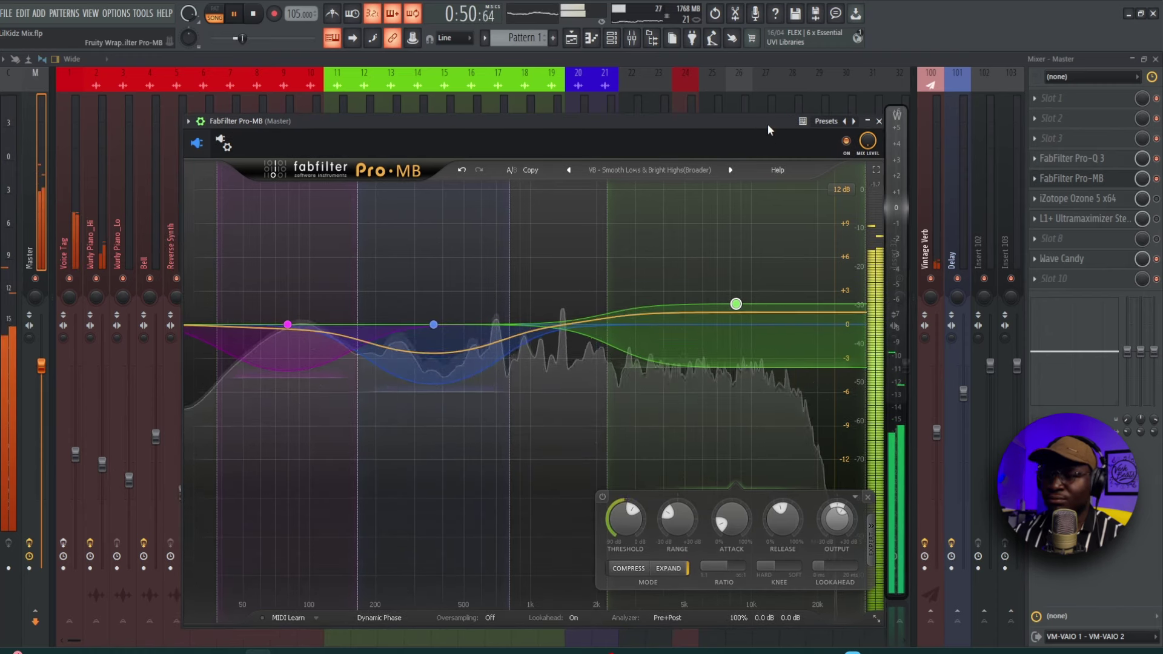
Lower Pro-MB band 3's level slightly, set its range to about -5.07 dB and close the plugin.
key("space")
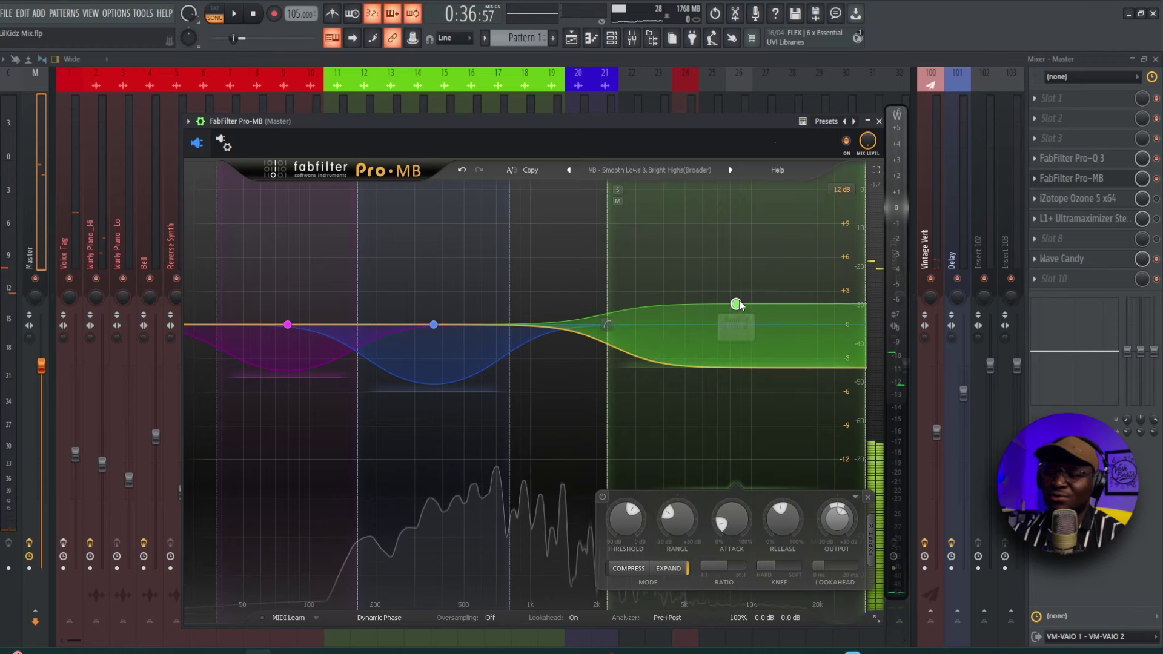
left_click_drag(739, 302, 739, 306)
left_click_drag(721, 374, 720, 370)
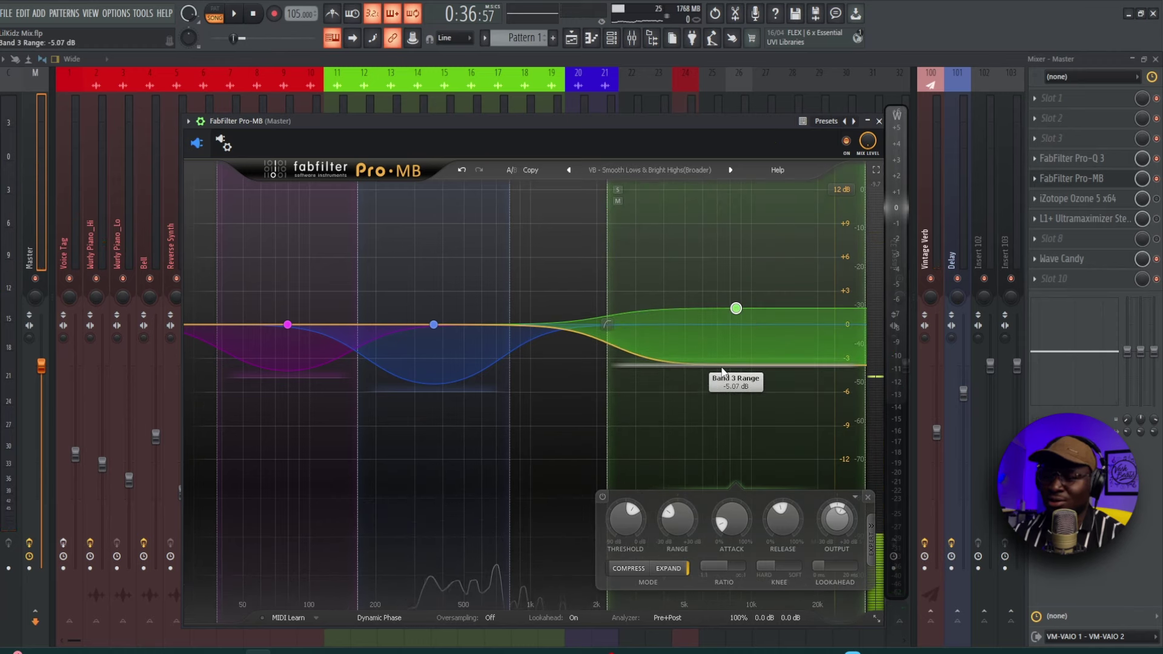
key("space")
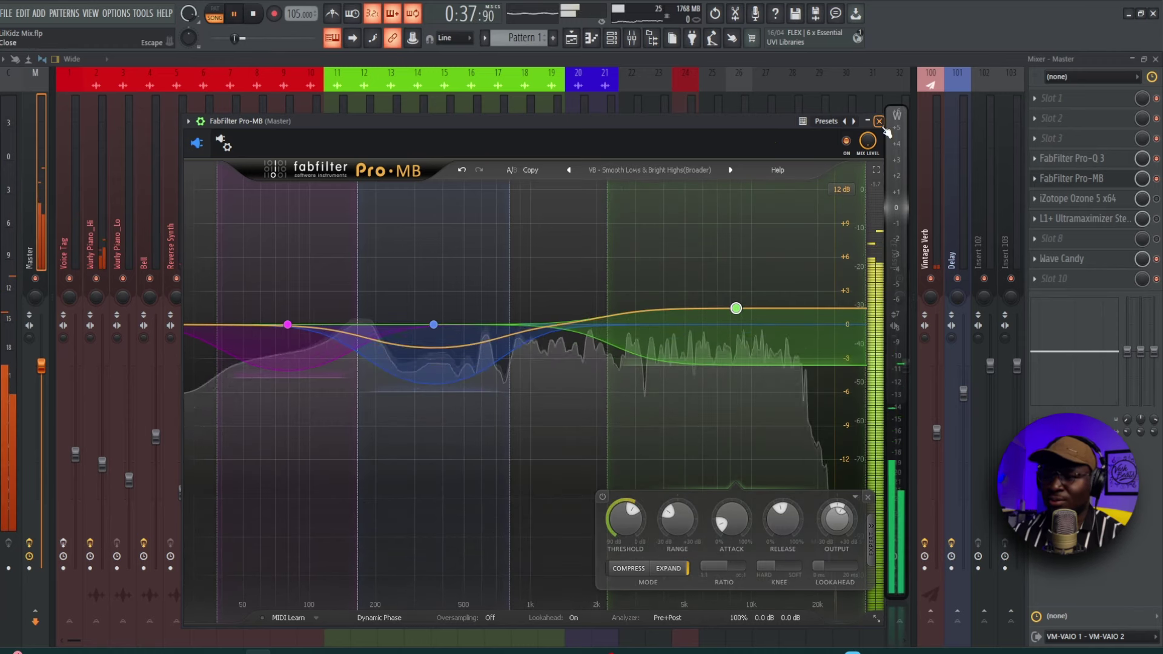
key("space")
left_click(880, 122)
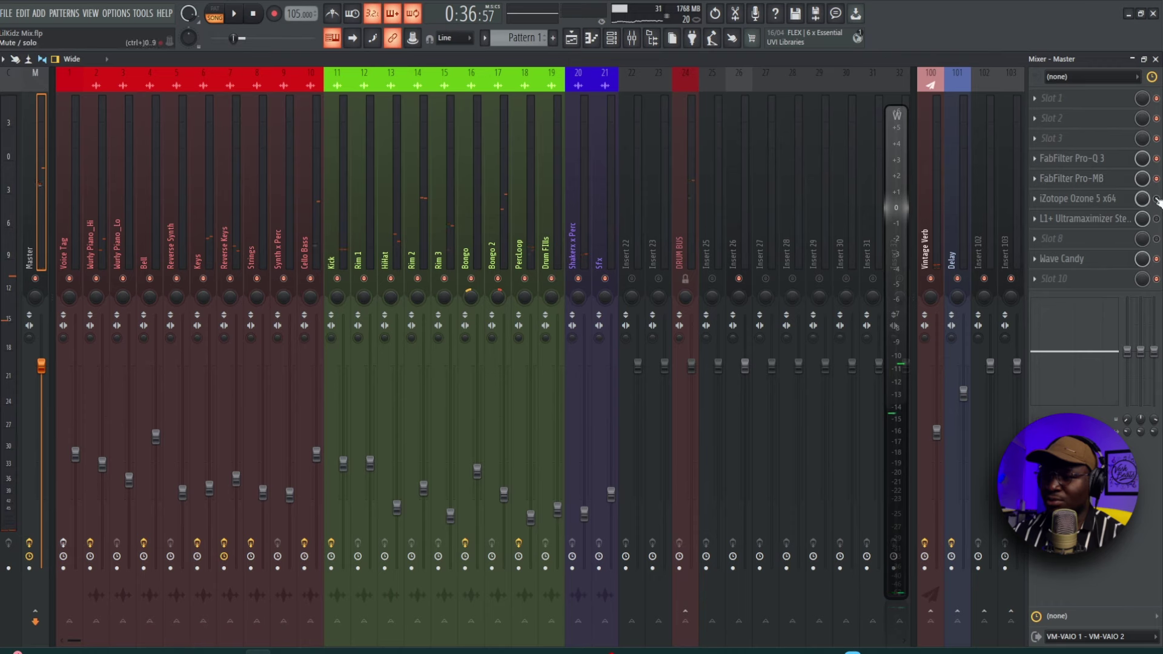
Enable and open iZotope Ozone 5 on the Master track, then activate its Stereo Imaging module with Stereoize during playback.
left_click(1108, 200)
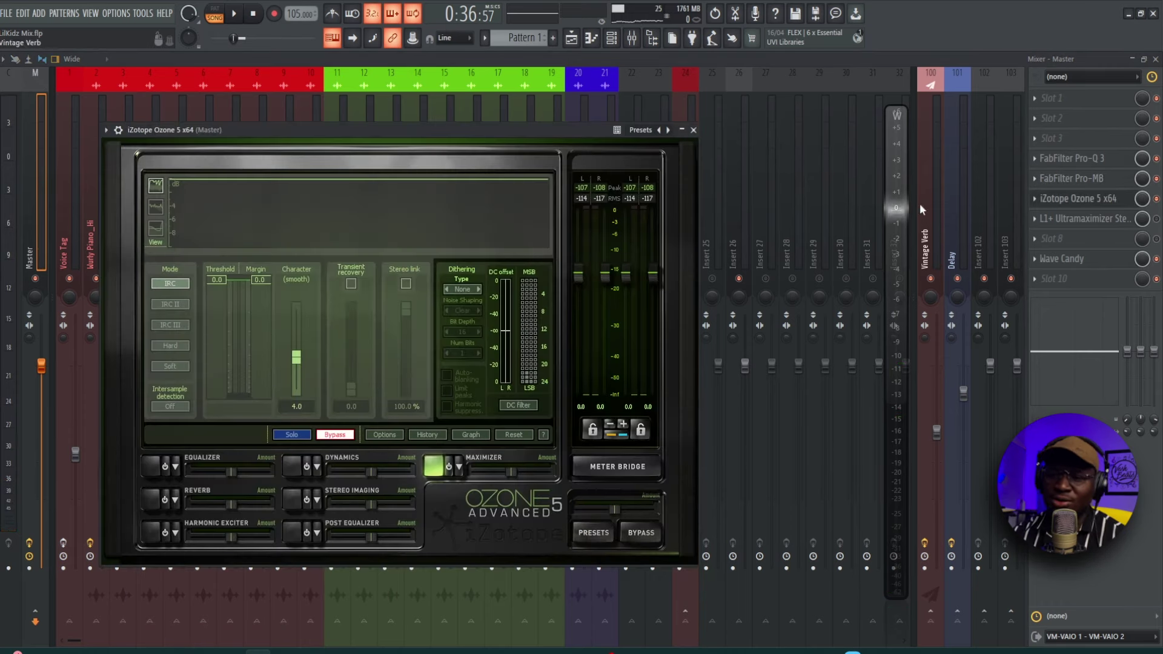
left_click_drag(571, 132, 619, 130)
key("space")
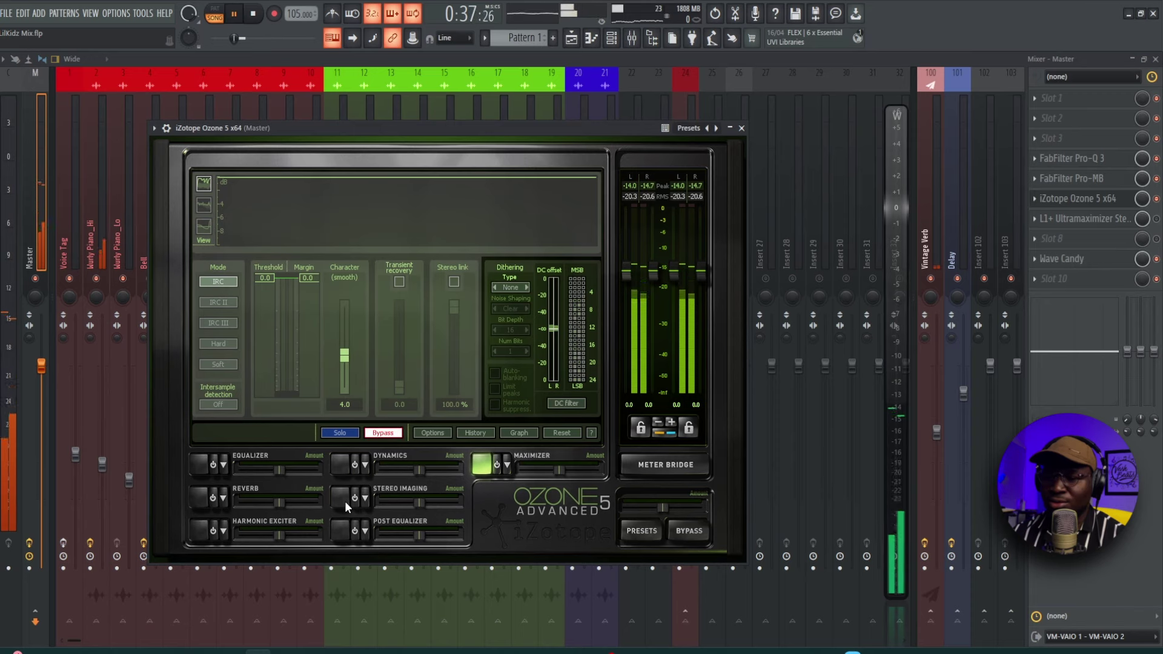
left_click(344, 502)
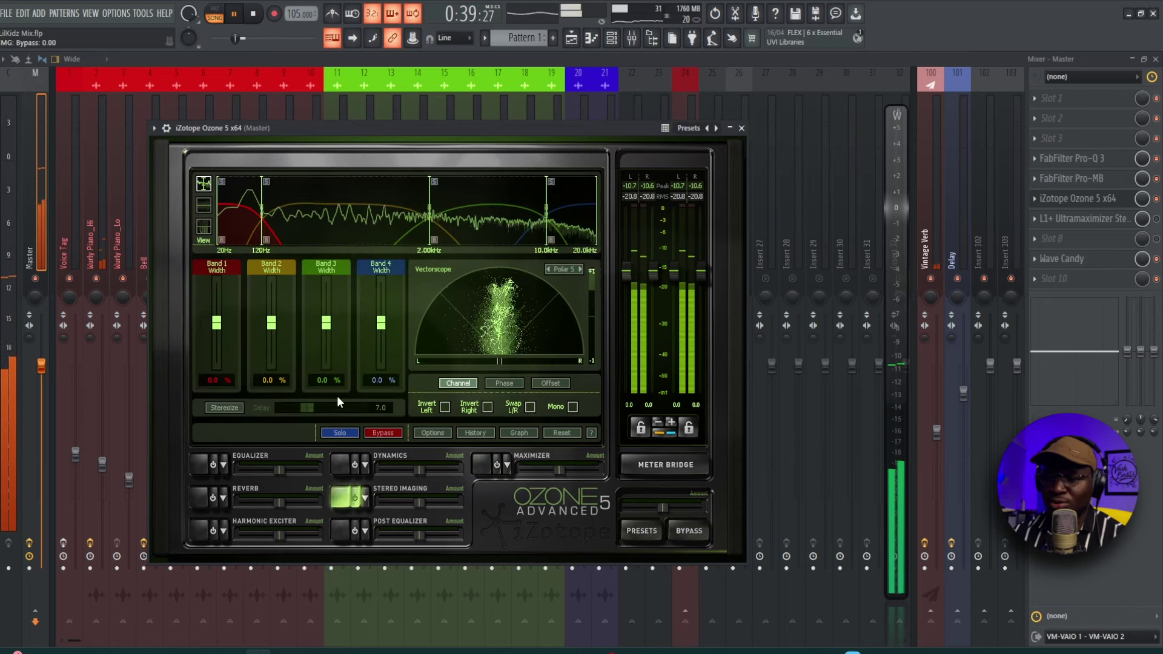
left_click(225, 407)
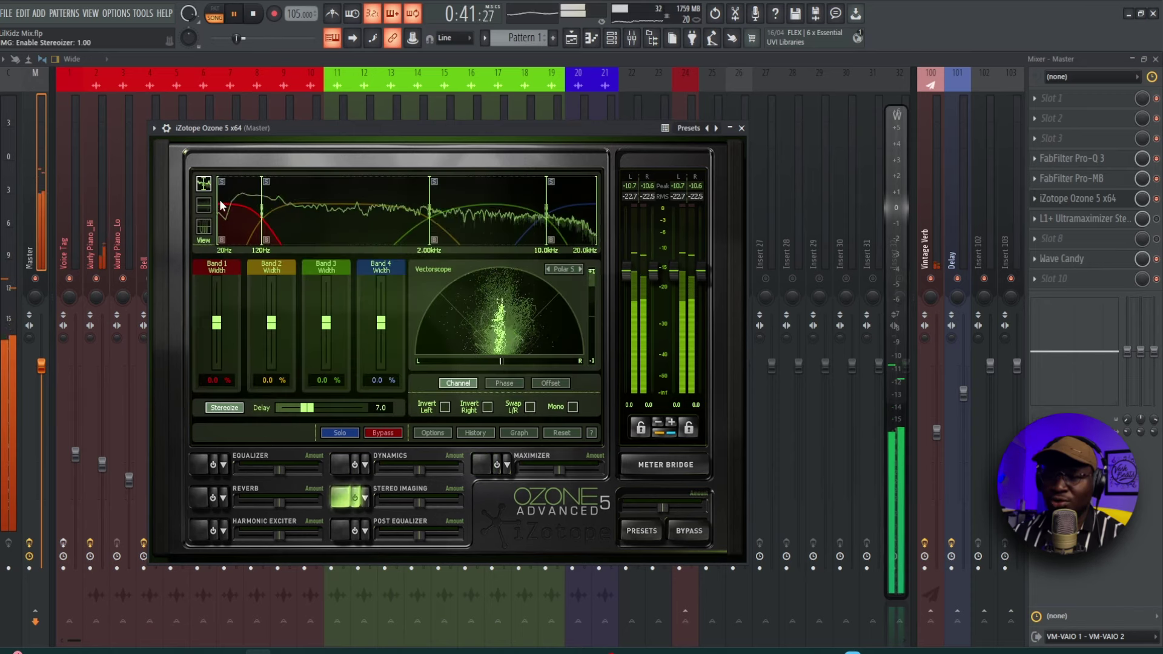
Solo Ozone's imaging band 1, move its upper crossover to about 142 Hz and narrow its width to about -54.7%.
left_click_drag(262, 212, 269, 213)
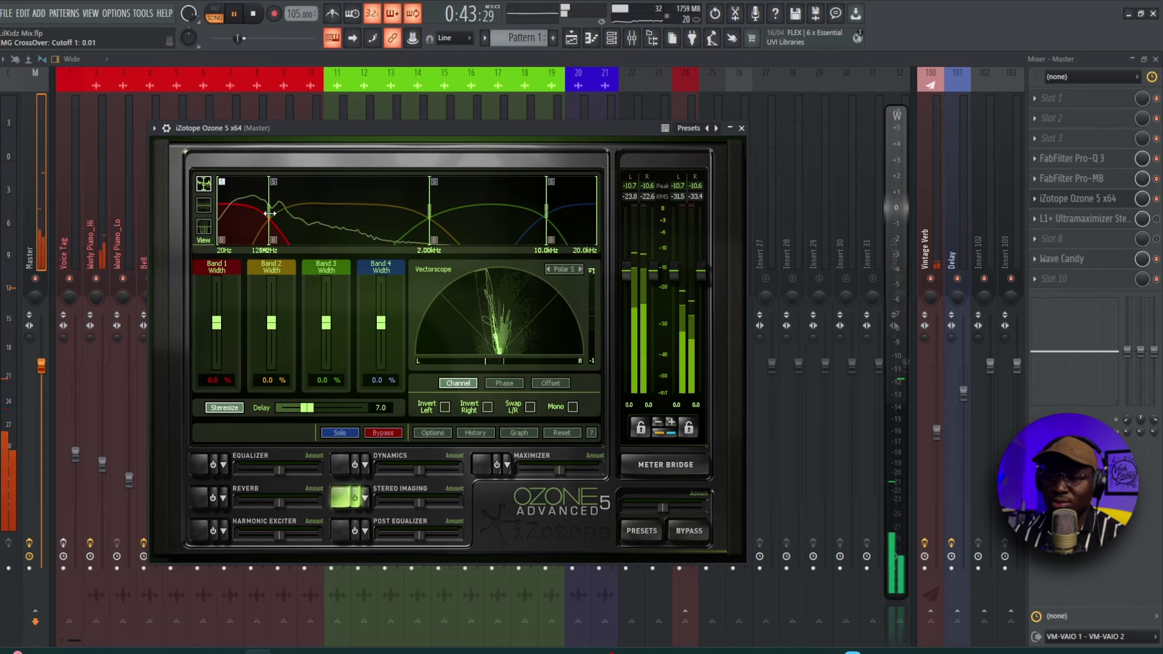
left_click_drag(217, 323, 219, 355)
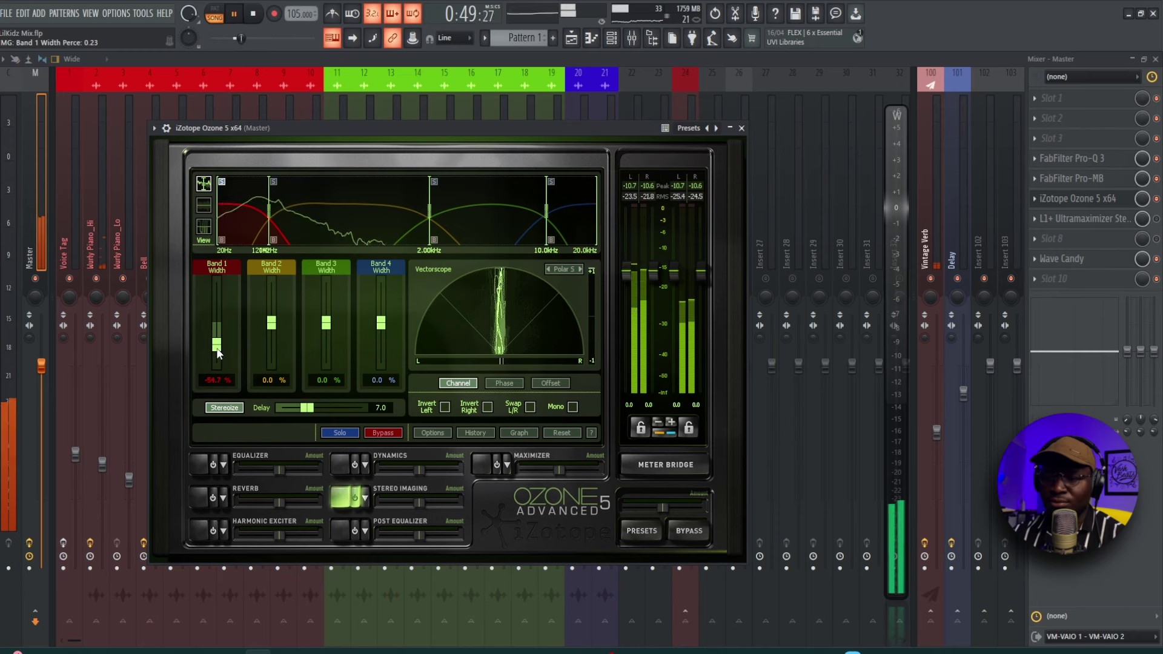
key("space")
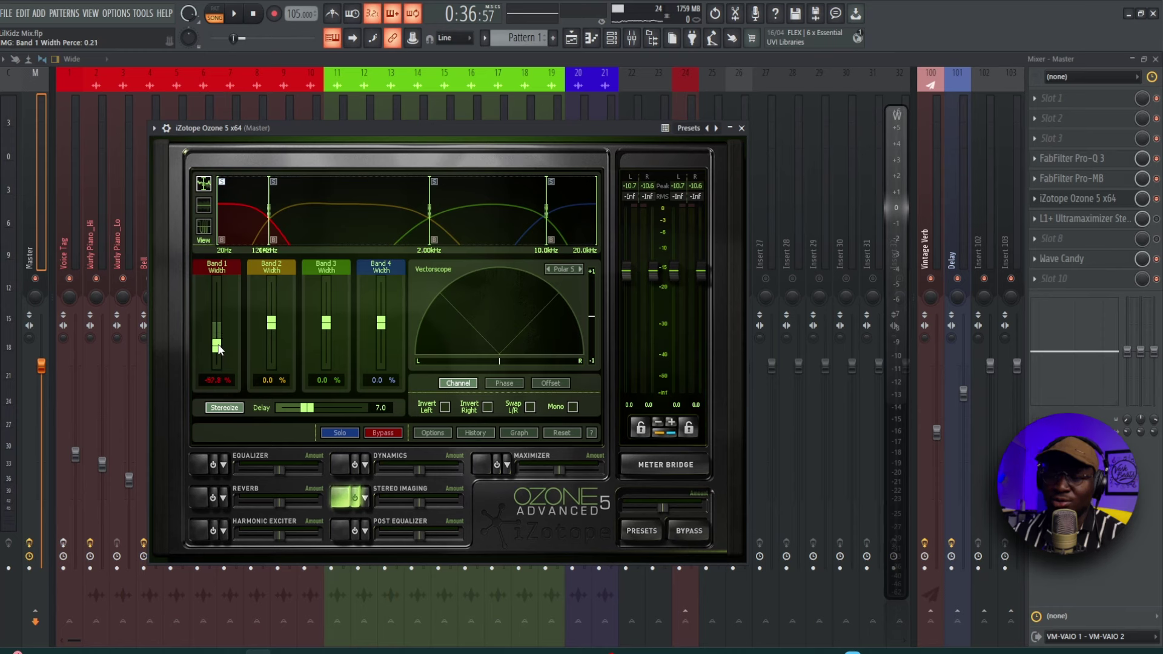
key("space")
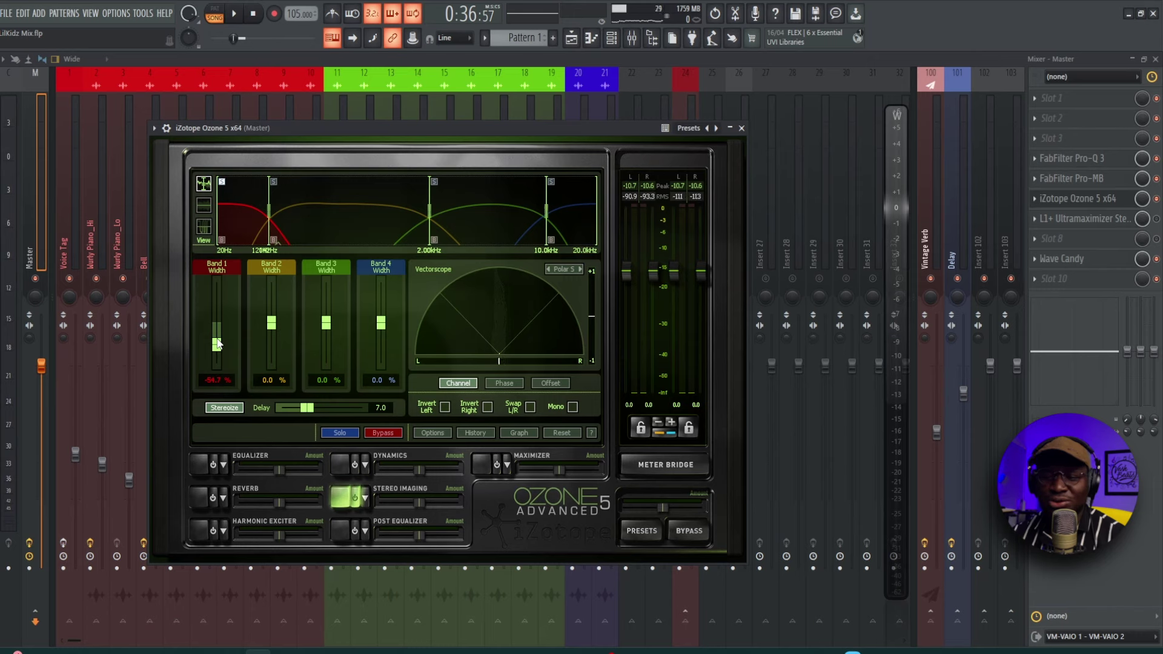
Solo imaging band 2 during playback, widen it to about 39.1% and move its upper crossover to about 1.90 kHz.
key("space")
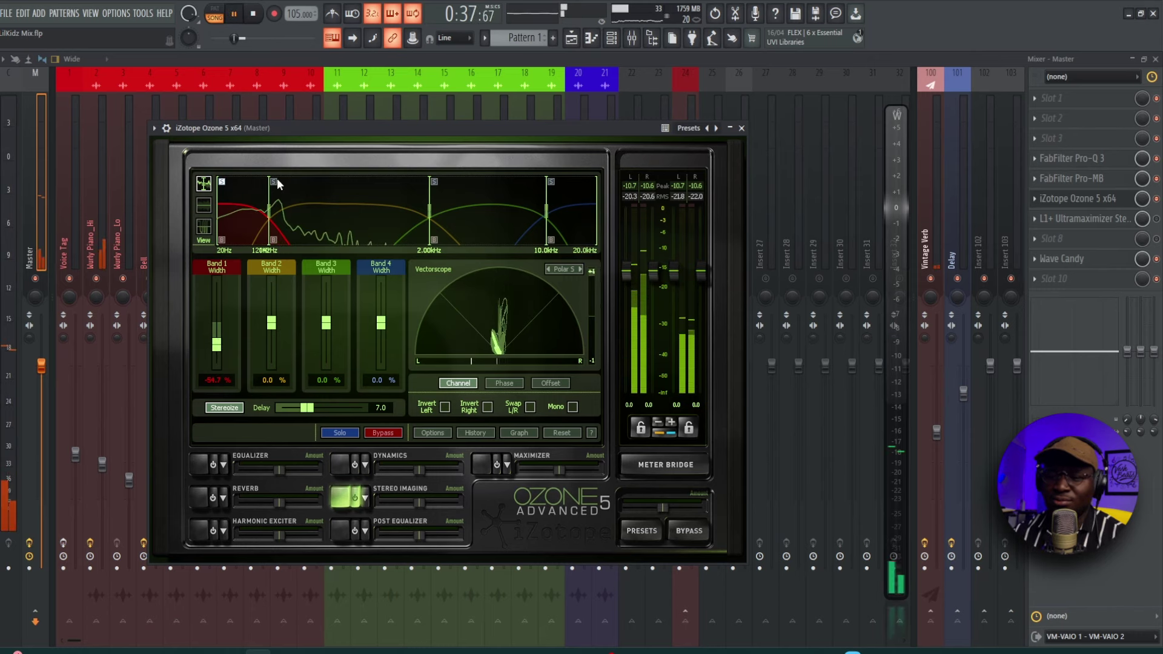
key("space")
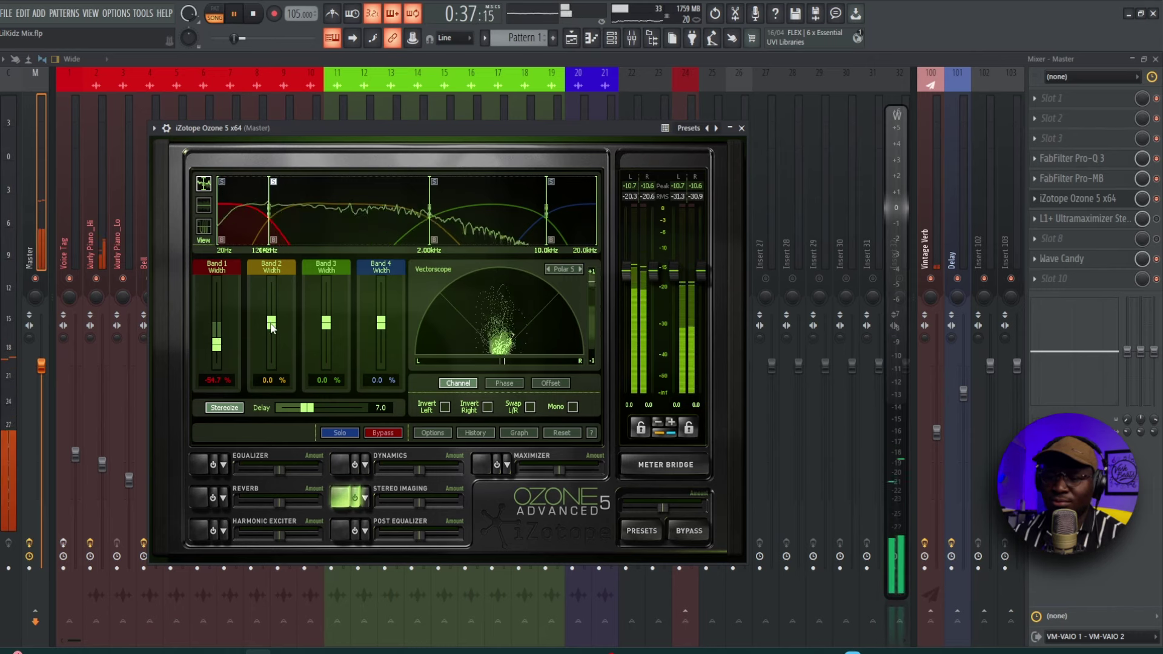
left_click_drag(273, 323, 273, 313)
left_click_drag(274, 311, 274, 309)
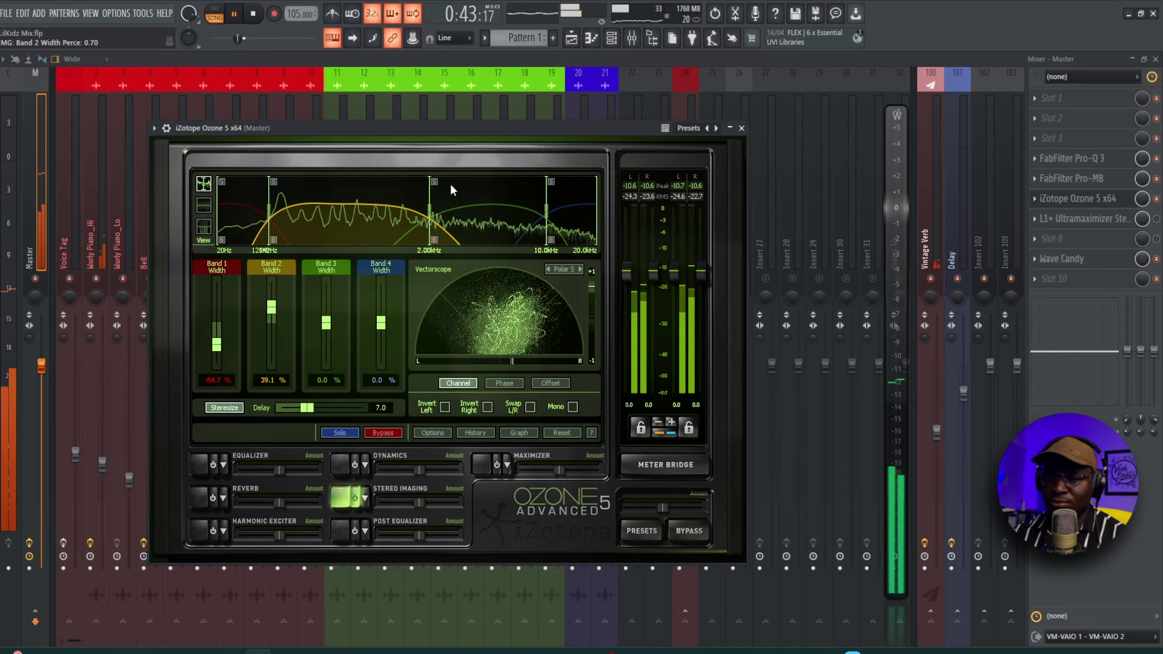
left_click_drag(430, 206, 426, 207)
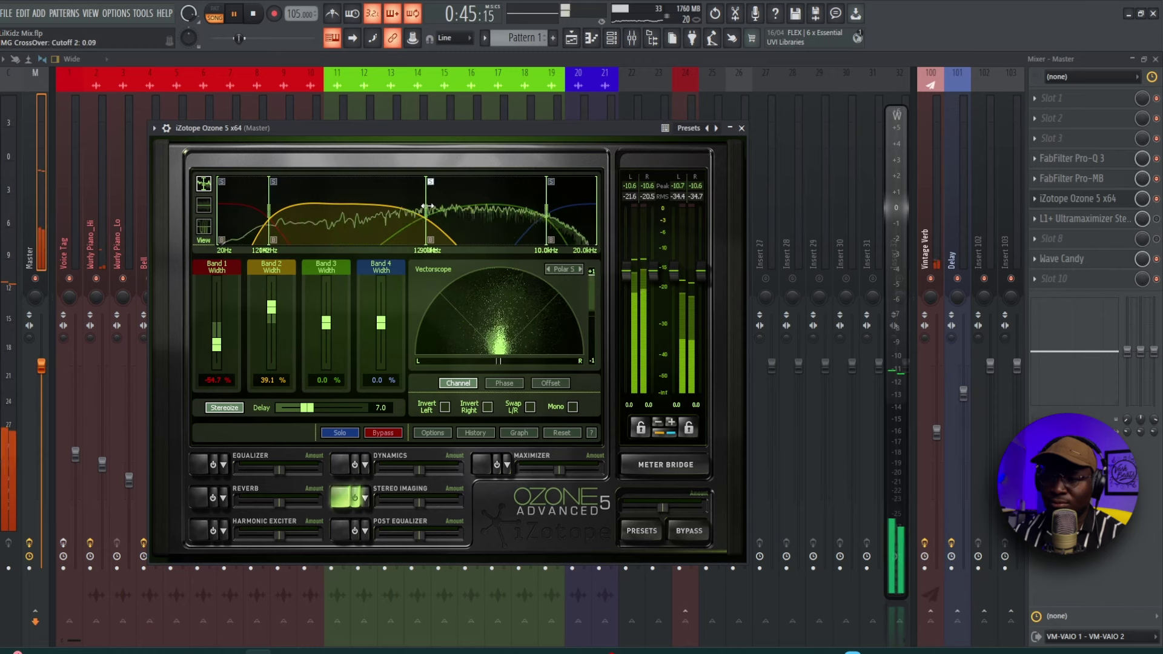
Move the third imaging crossover to about 7.76 kHz, then widen band 3 to about 45.3% and band 4 to about 46.9%.
left_click_drag(546, 214, 527, 215)
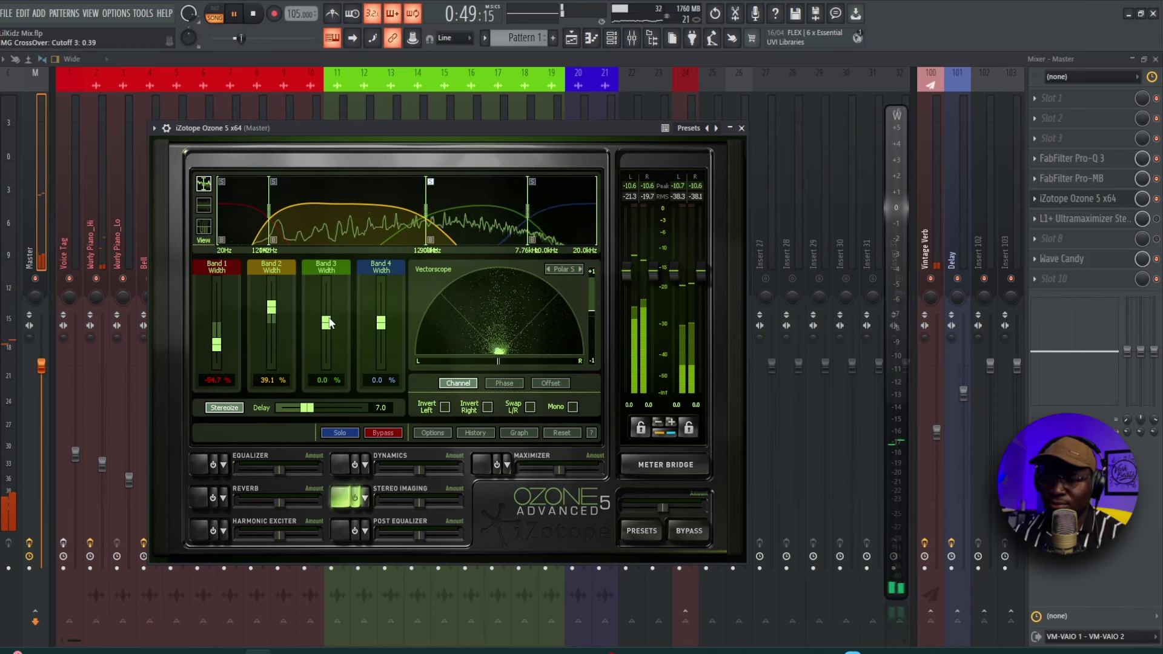
left_click_drag(325, 323, 331, 305)
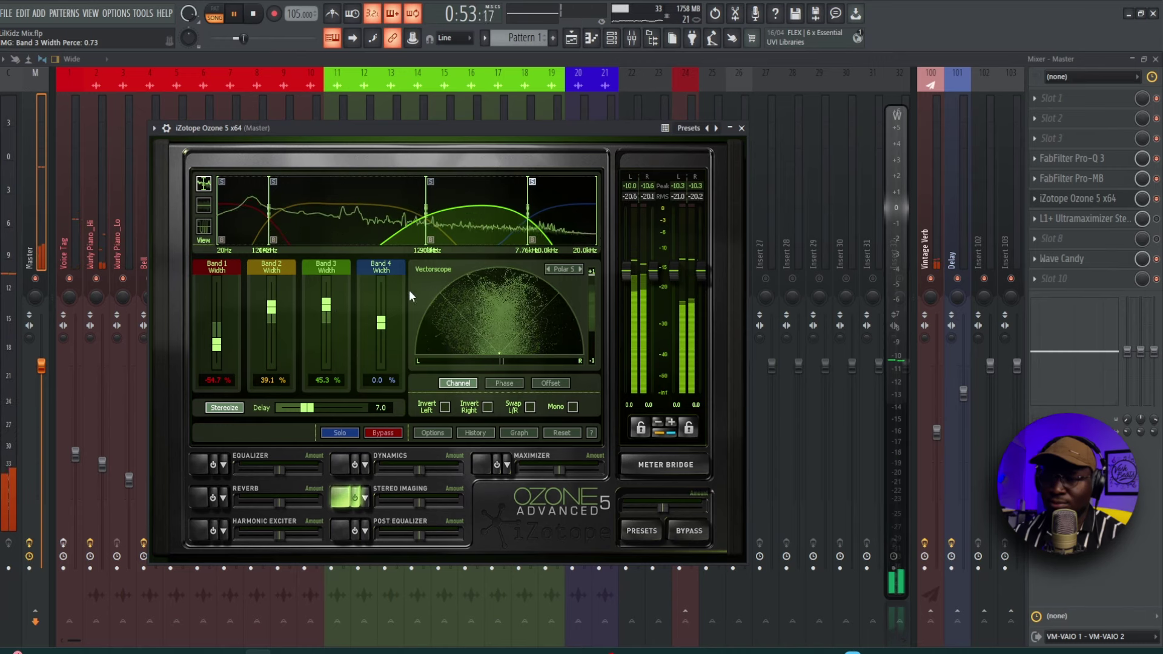
left_click_drag(381, 323, 383, 306)
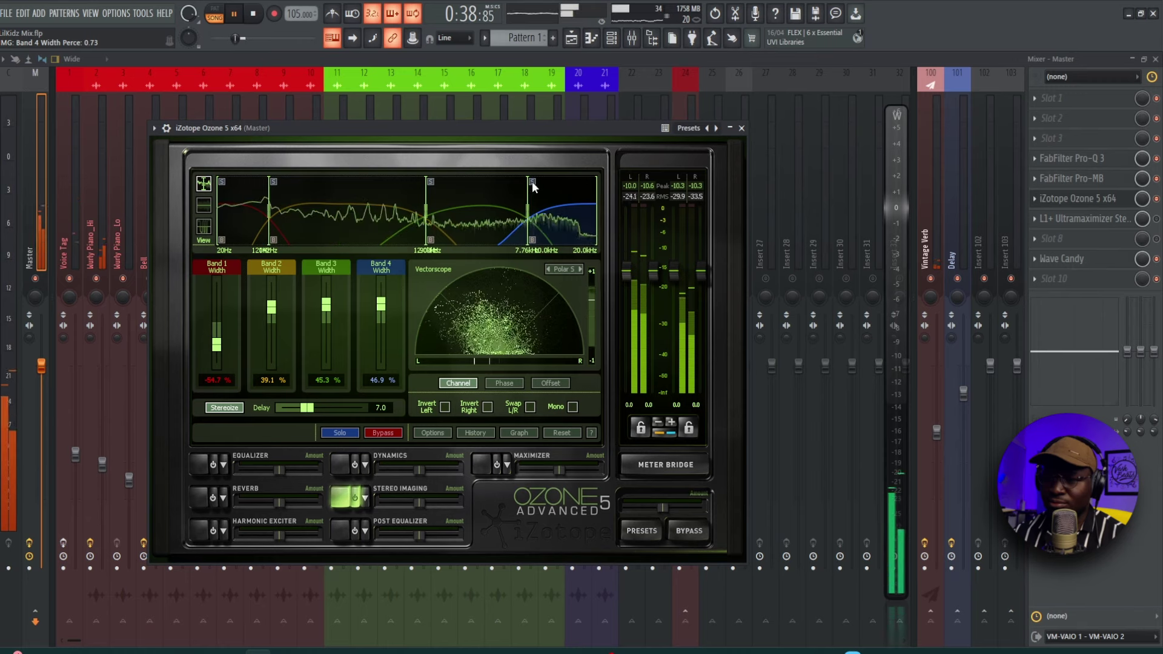
Bypass and re-enable Ozone's Stereo Imaging to compare the stereo width, then close Ozone and stop playback.
left_click(355, 496)
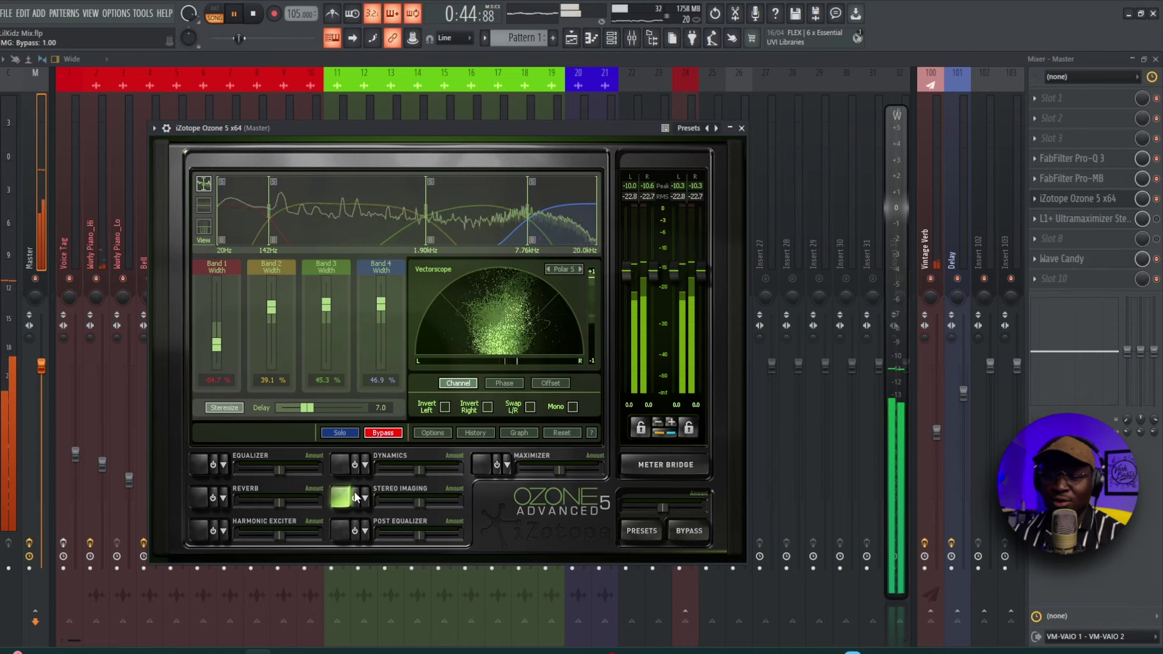
left_click(355, 497)
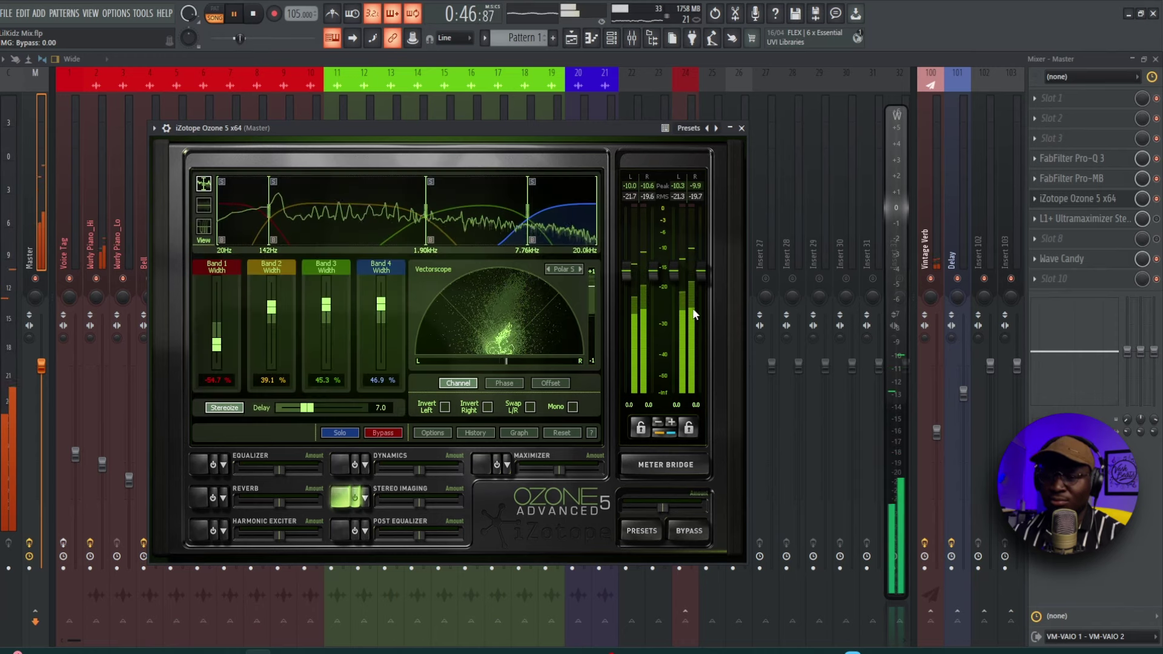
left_click(741, 128)
key("space")
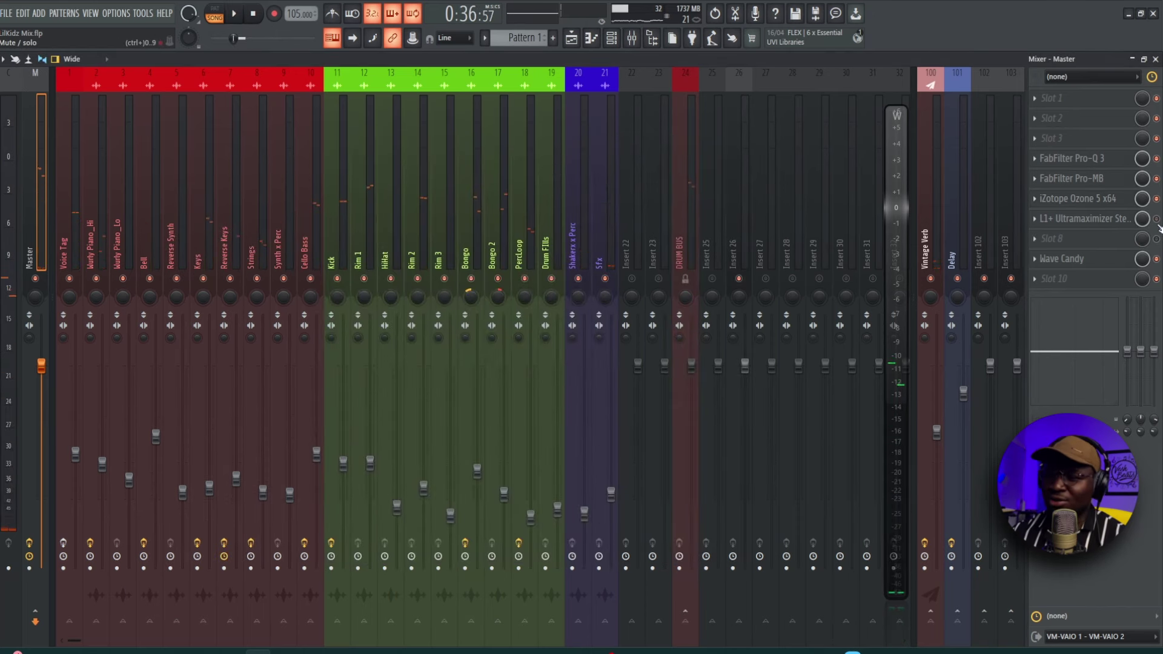
Enable and open L1+ Ultramaximizer Stereo on the Master track and set its out ceiling to -1.0.
left_click(1094, 222)
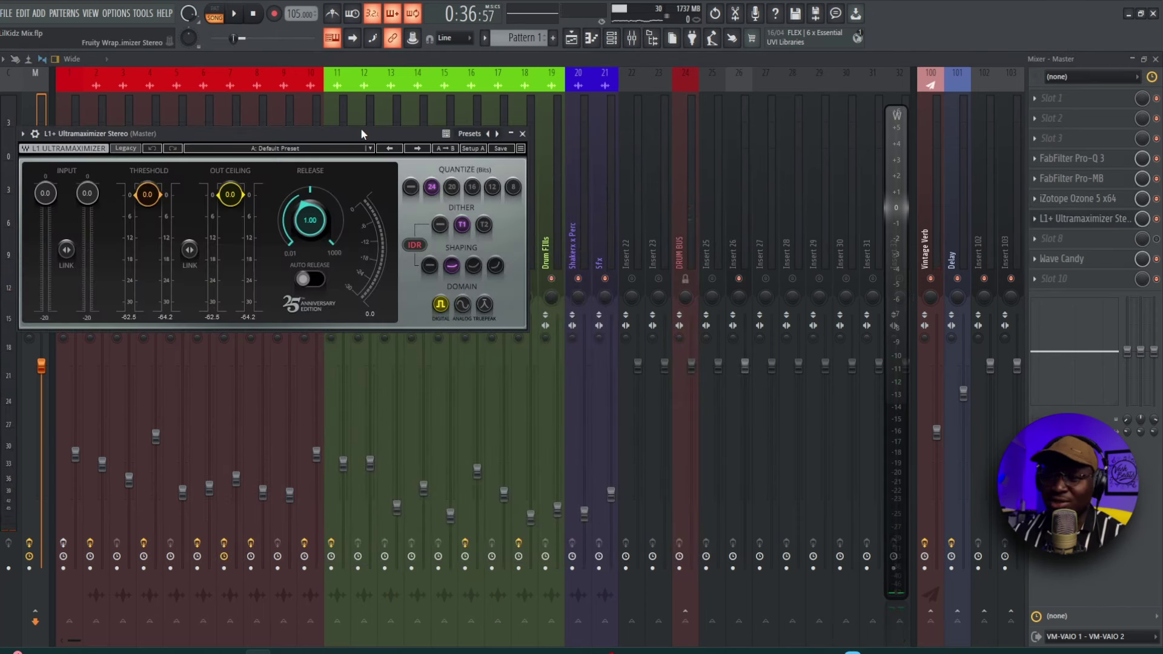
left_click_drag(361, 130, 609, 206)
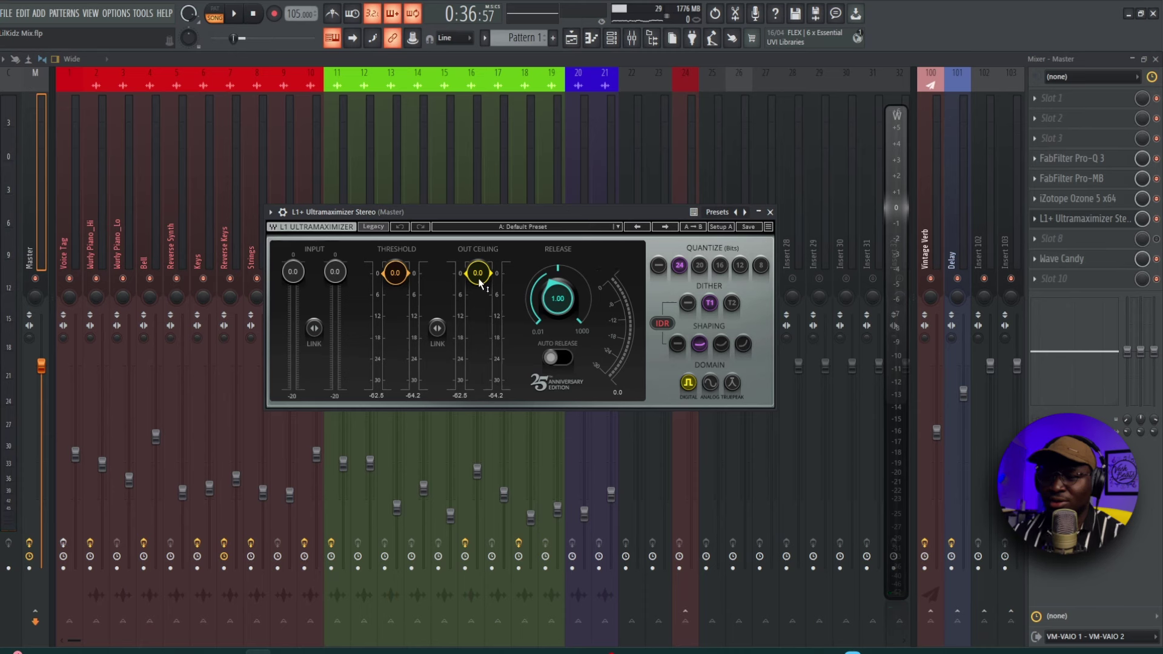
key("space")
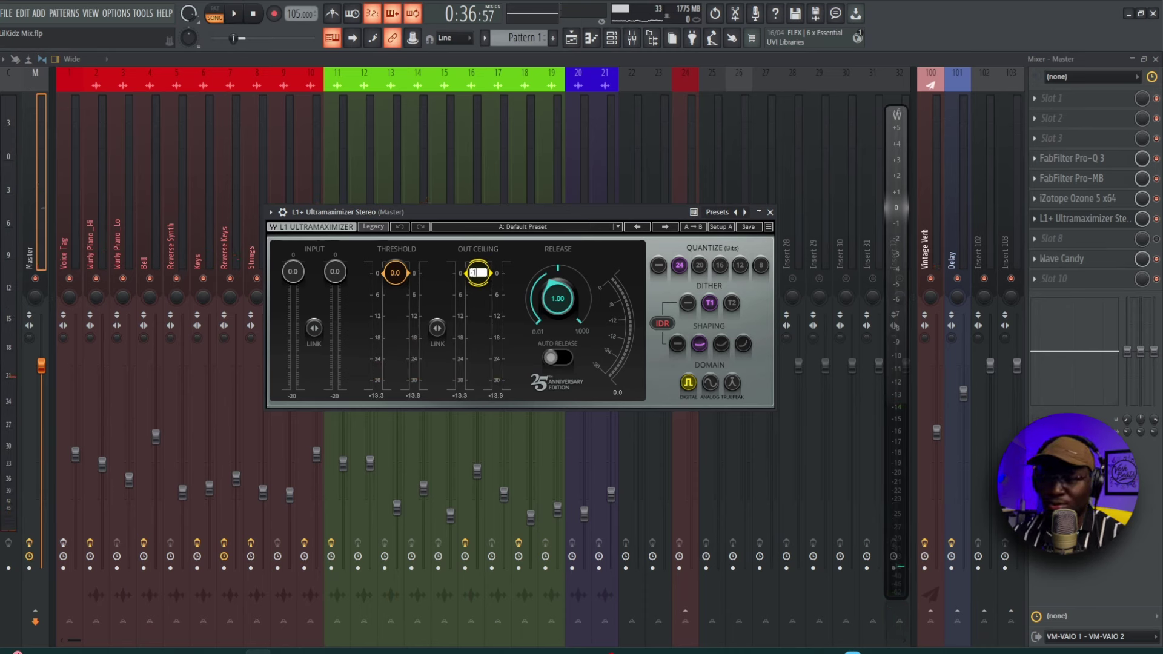
left_click_drag(478, 272, 479, 278)
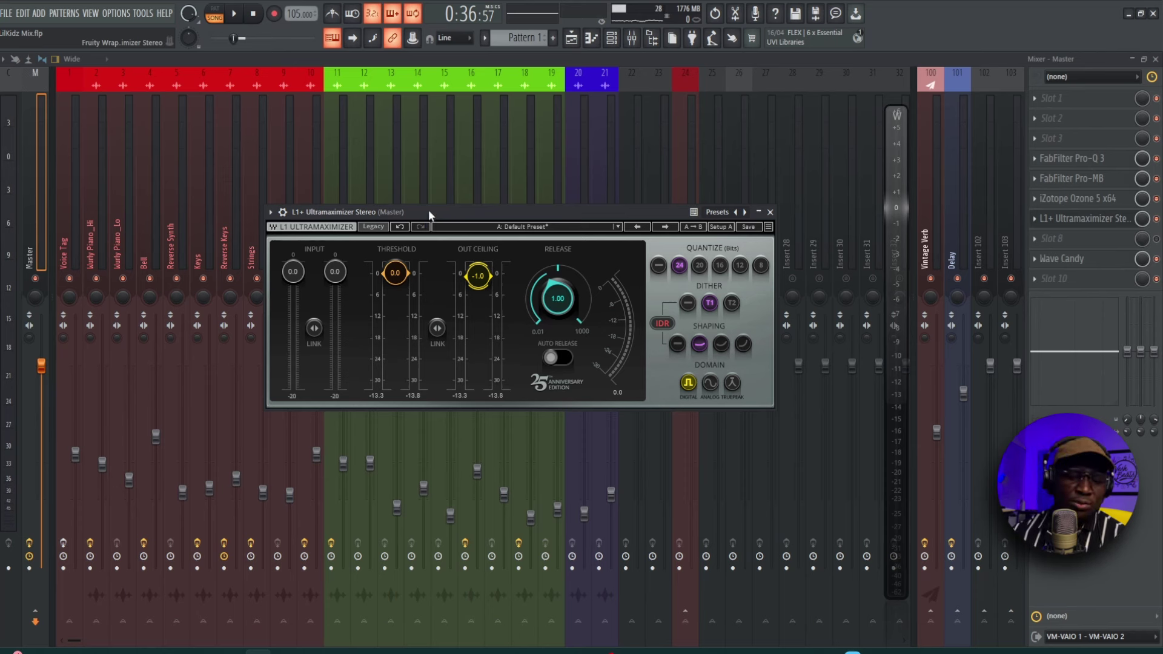
left_click_drag(428, 210, 441, 207)
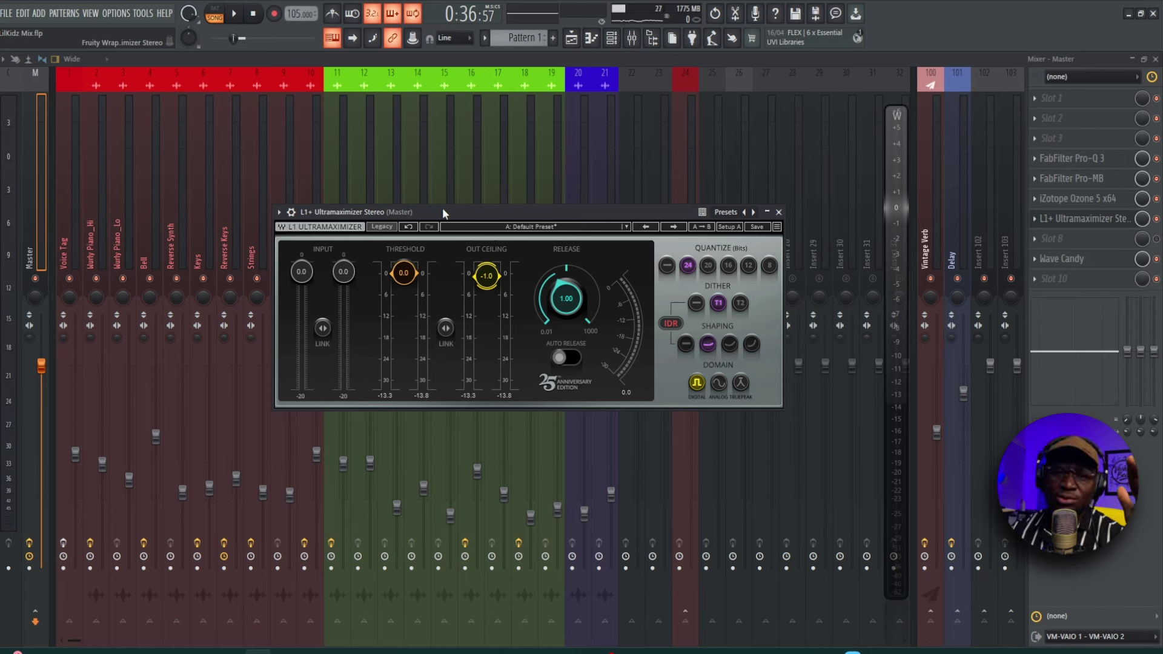
During playback, lower the L1+ Ultramaximizer threshold to about -14.9 and raise its release to about 2.79, finishing by closing the plugin.
left_click_drag(443, 210, 481, 220)
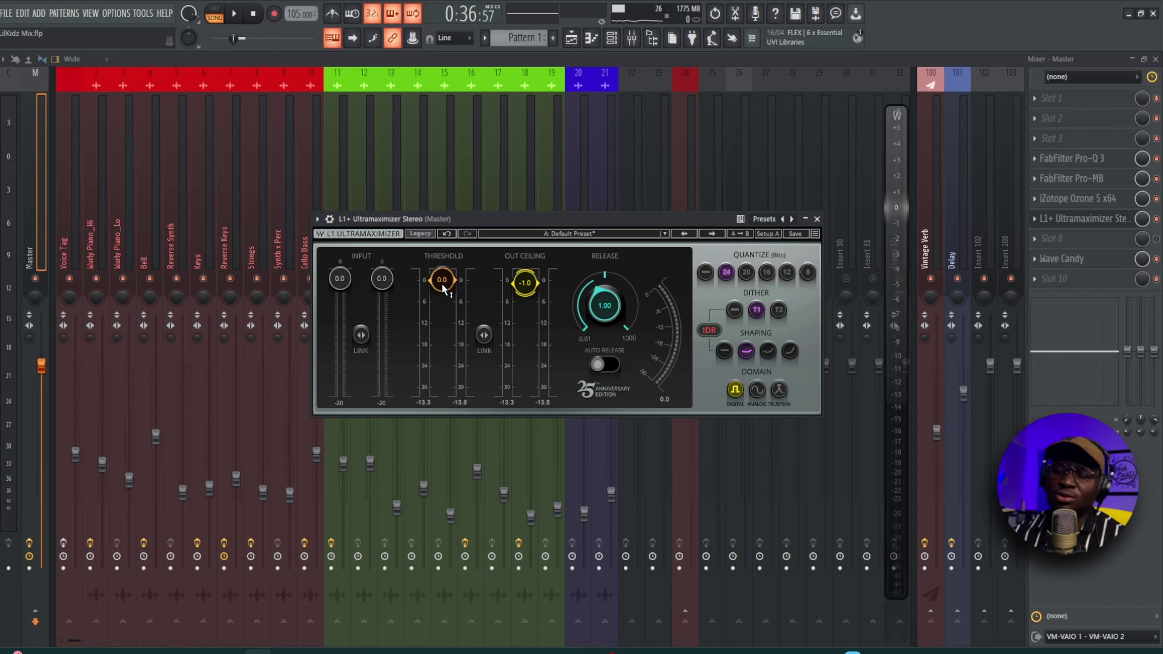
key("space")
left_click_drag(444, 289, 443, 332)
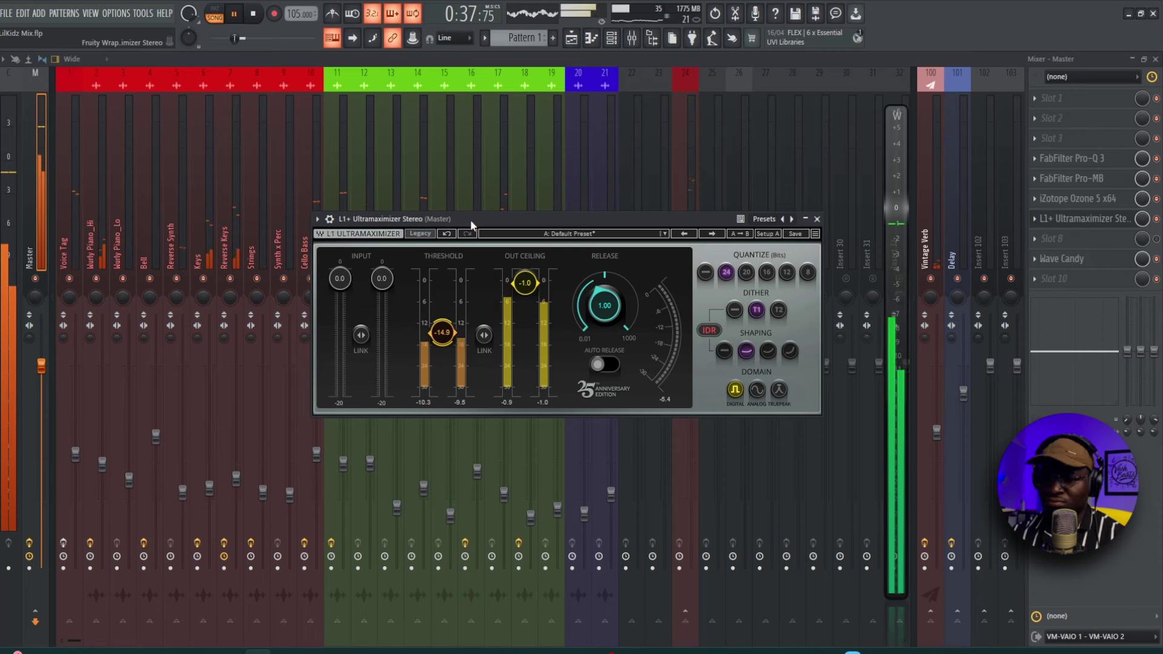
left_click(329, 219)
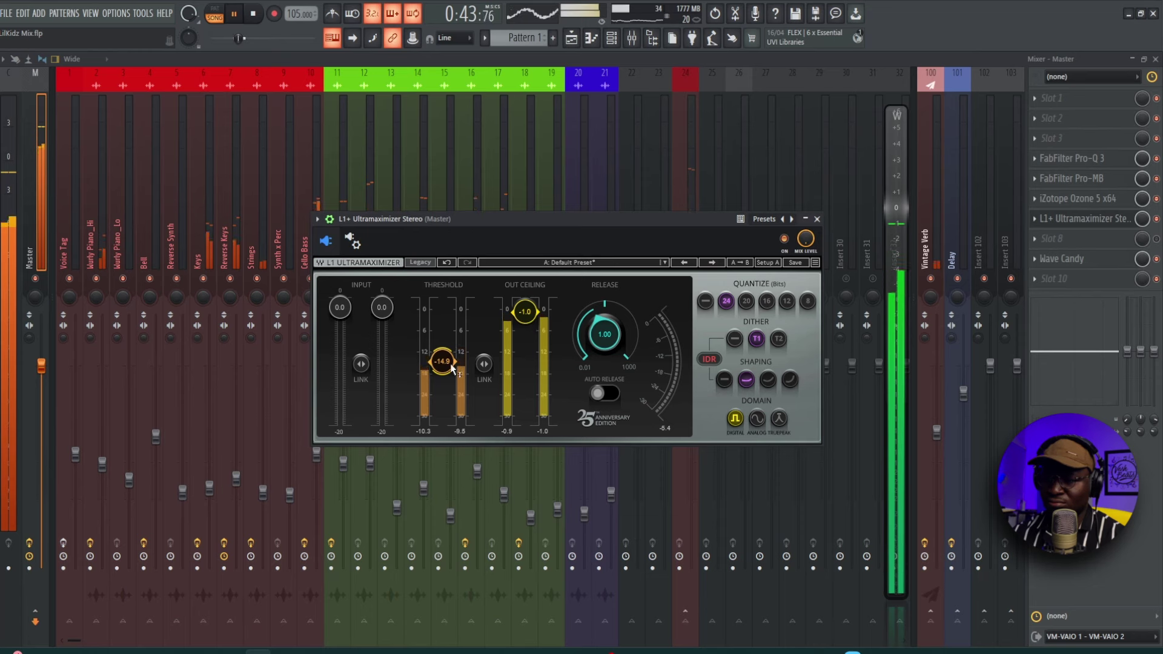
left_click_drag(595, 344, 597, 343)
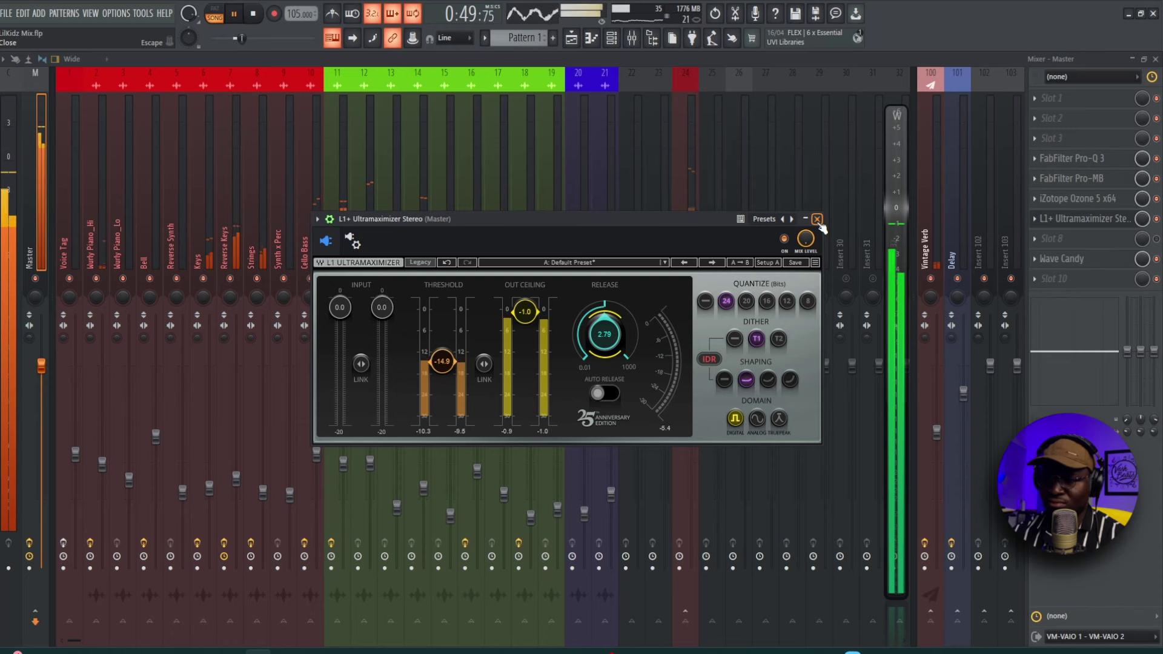
left_click(817, 219)
In Pro-Q 3 on the Keys track, add a dynamic bell cut at about 622 Hz, -4.89 dB, Q 10.3, range -2.35 dB.
left_click(204, 255)
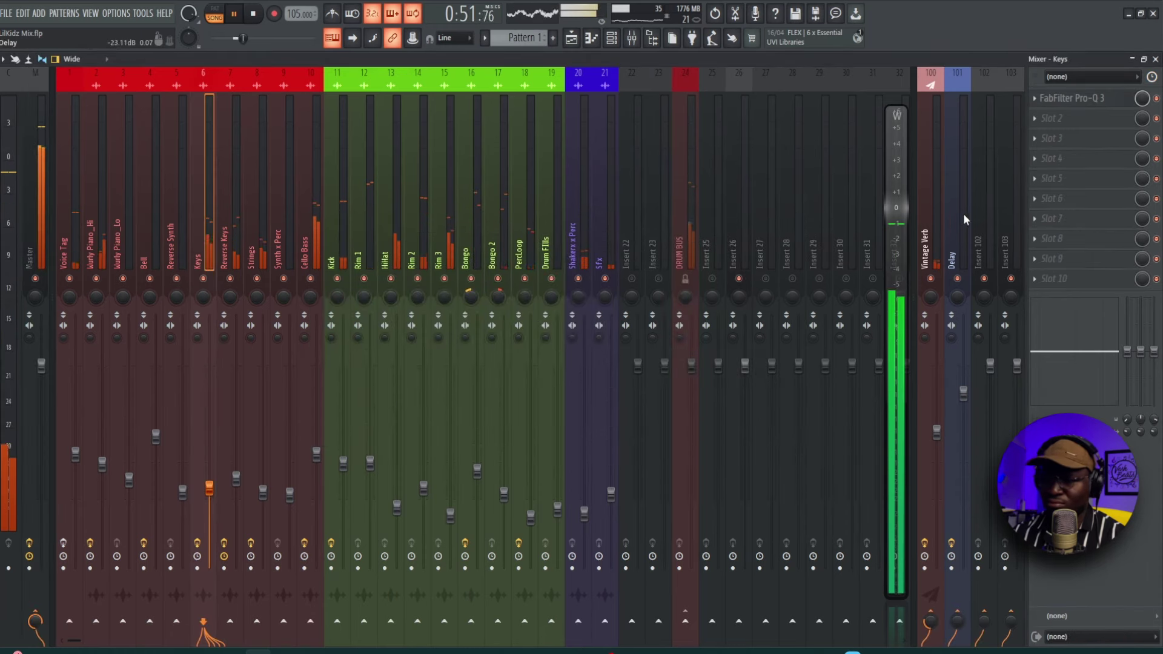
left_click(1073, 98)
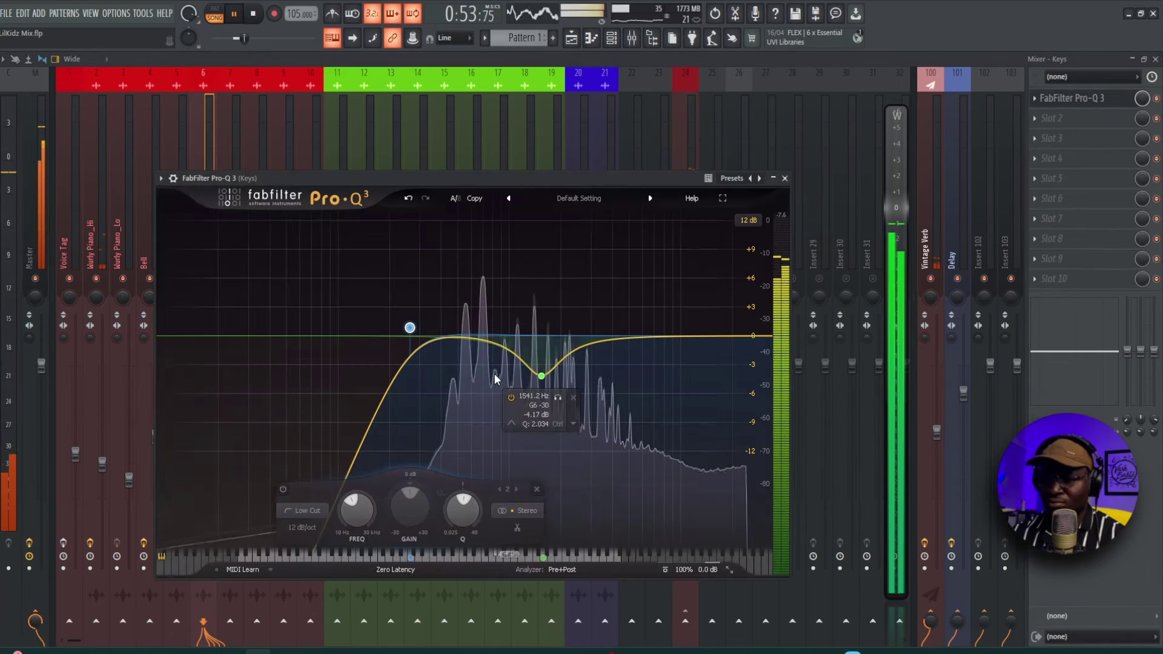
left_click_drag(489, 344, 474, 383)
scroll(485, 321, "up", 8)
scroll(474, 383, "down", 3)
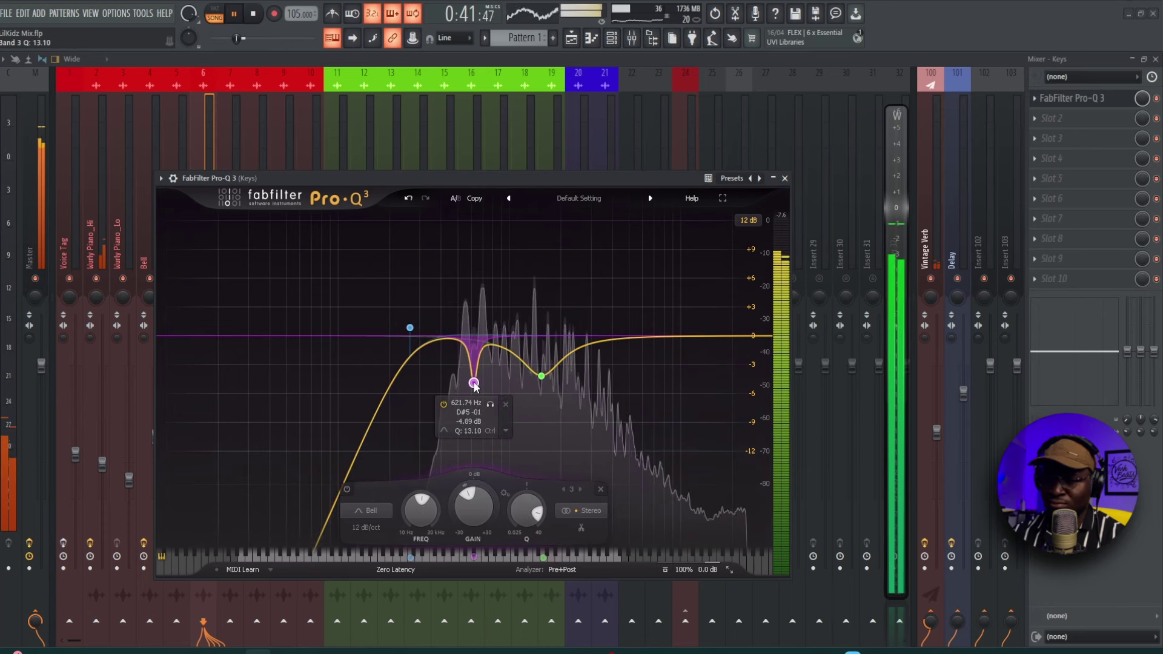
scroll(475, 385, "down", 1)
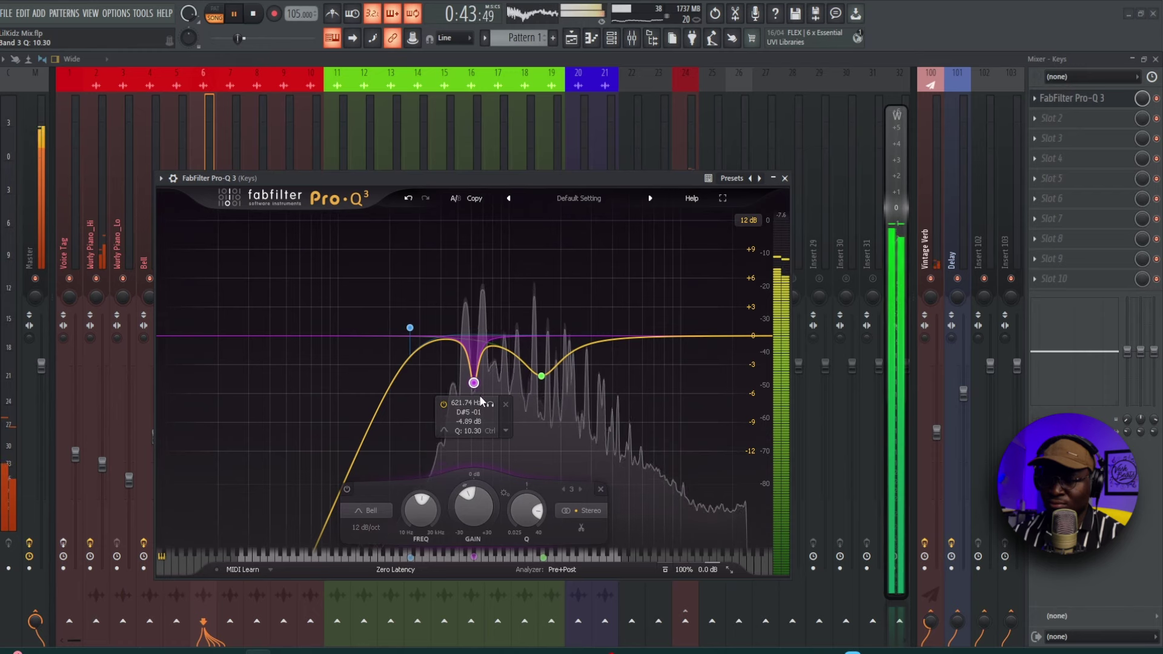
left_click(506, 430)
left_click(533, 472)
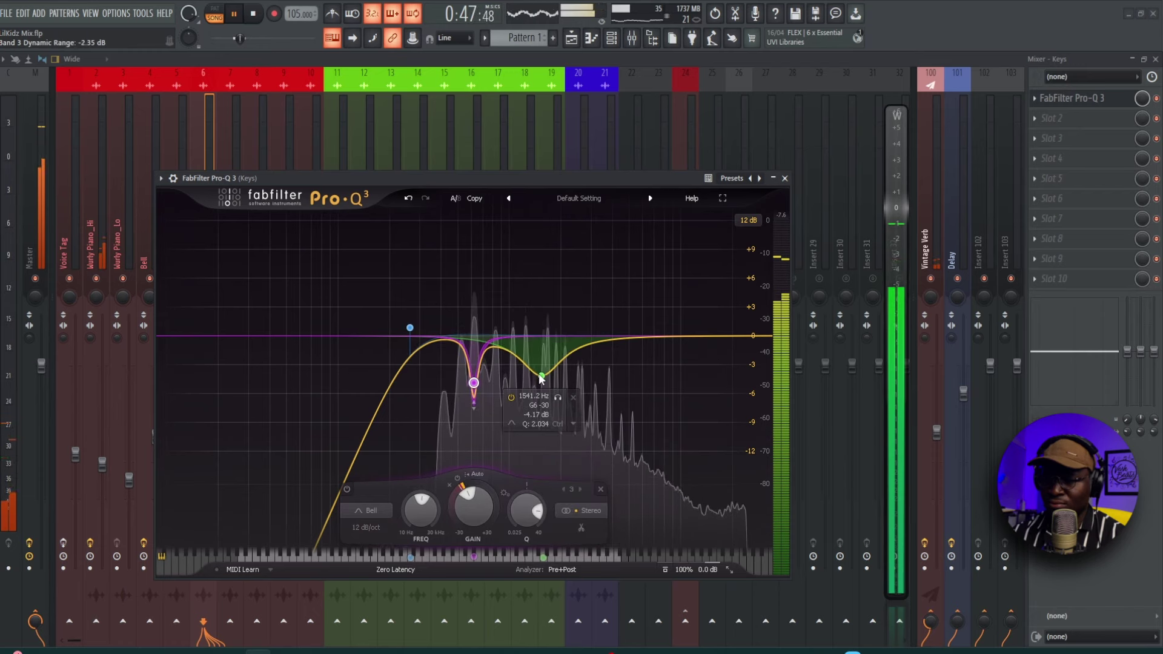
Shift the Keys EQ's wider mid cut to about 1728 Hz at -3.91 dB, and slightly lower the Keys fader.
left_click_drag(541, 378, 549, 373)
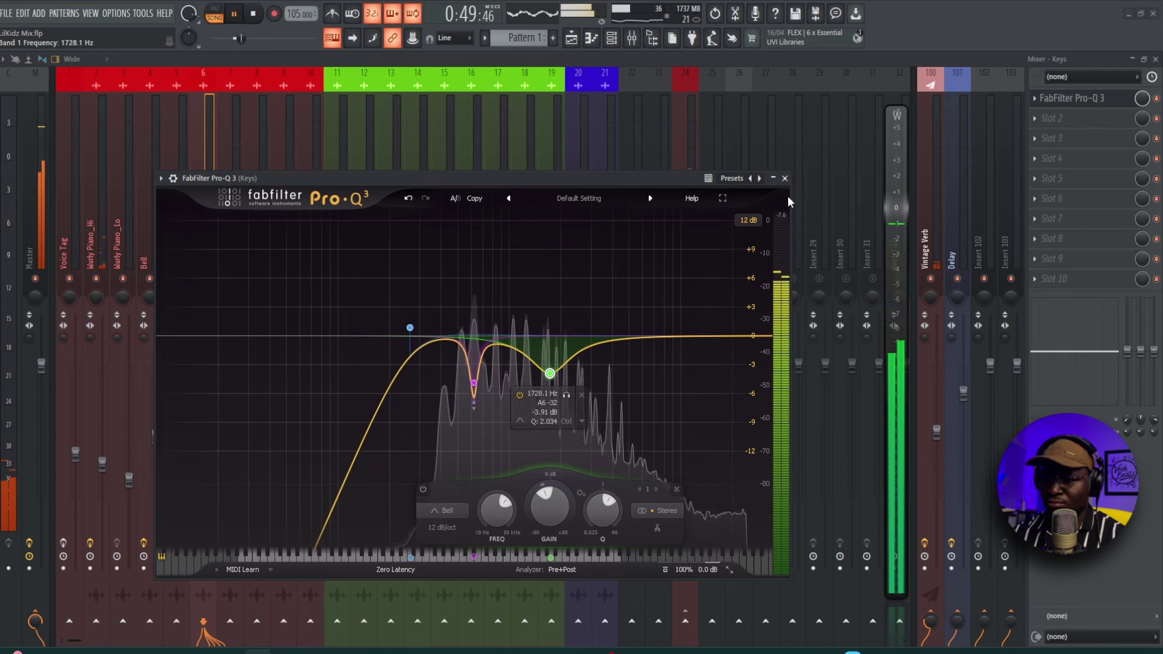
left_click(784, 178)
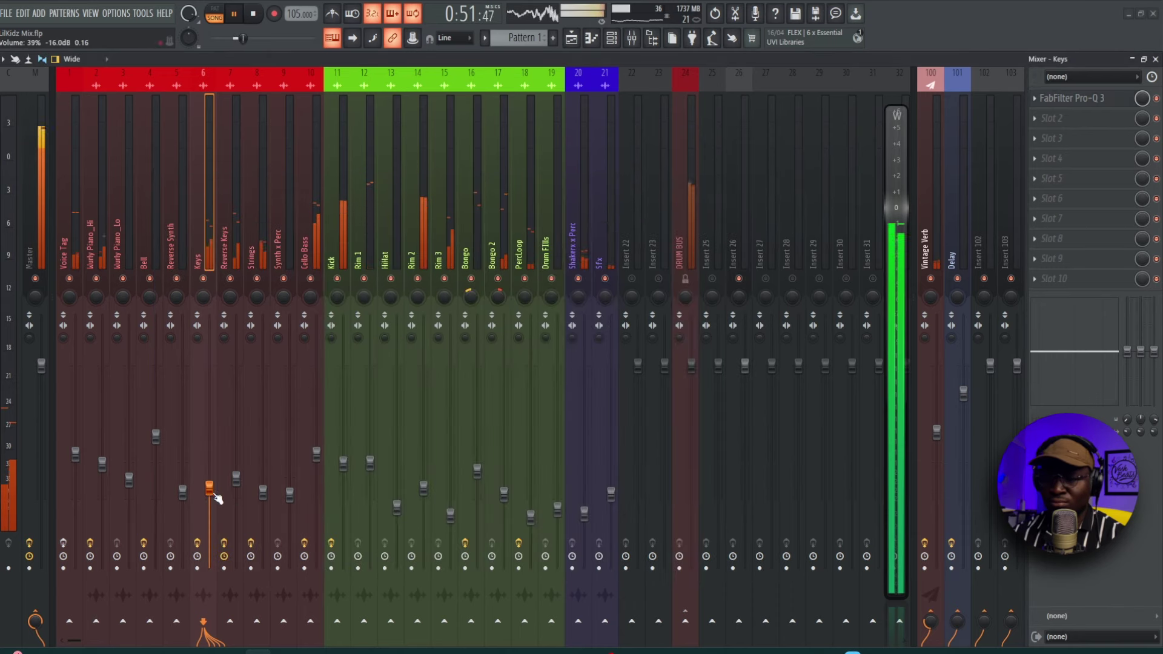
left_click_drag(214, 494, 214, 496)
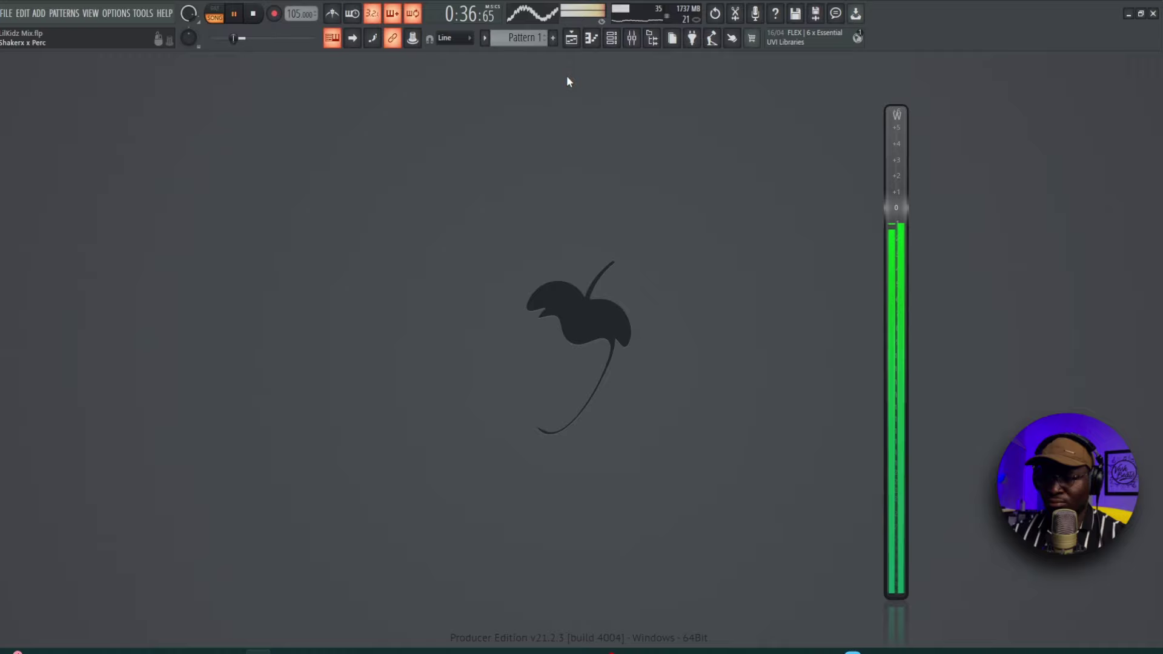
Bring back the mixer and listen to the mix with the Bongo and Bongo 2 tracks selected in turn.
key("F9")
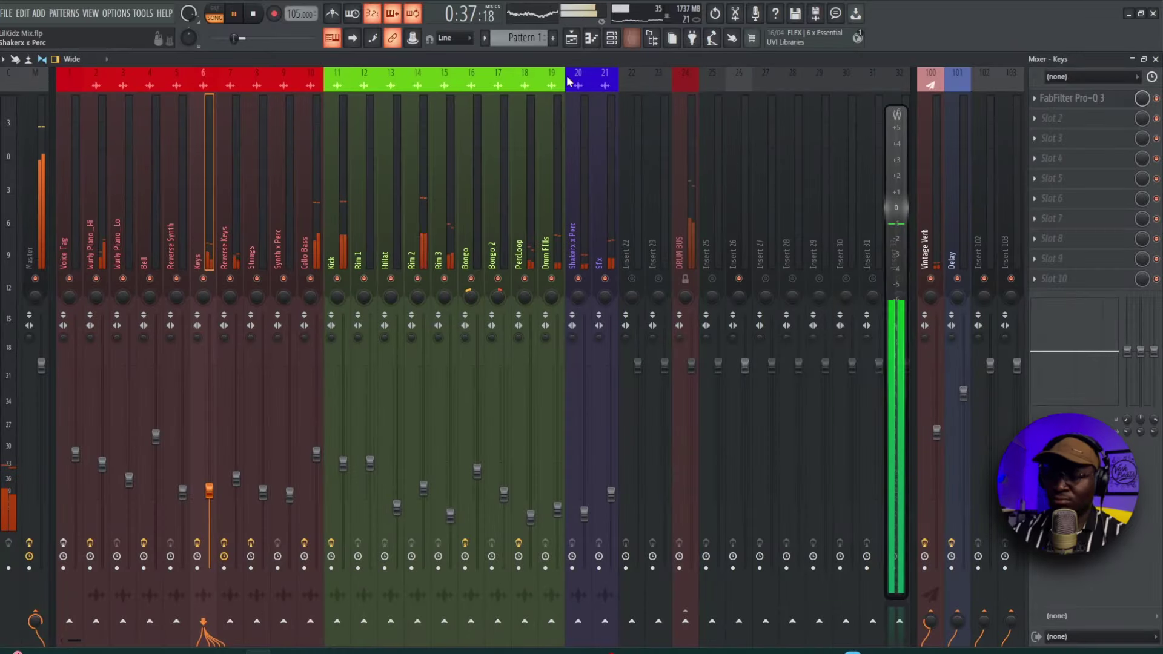
left_click(468, 160)
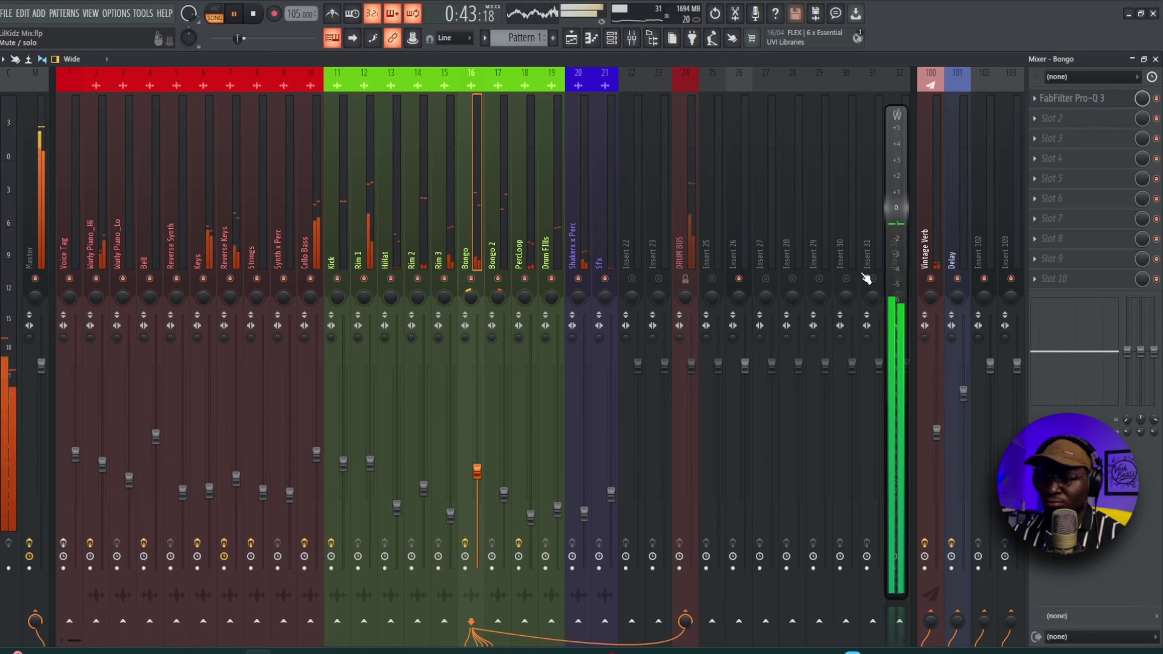
key("space")
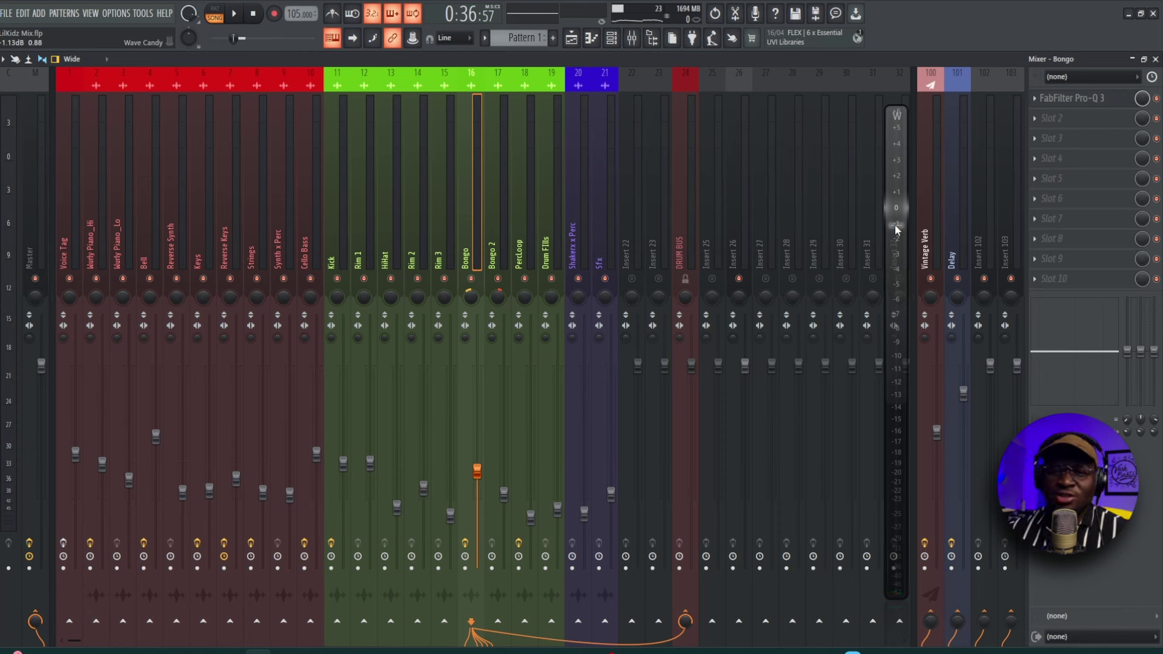
left_click(492, 167)
key("space")
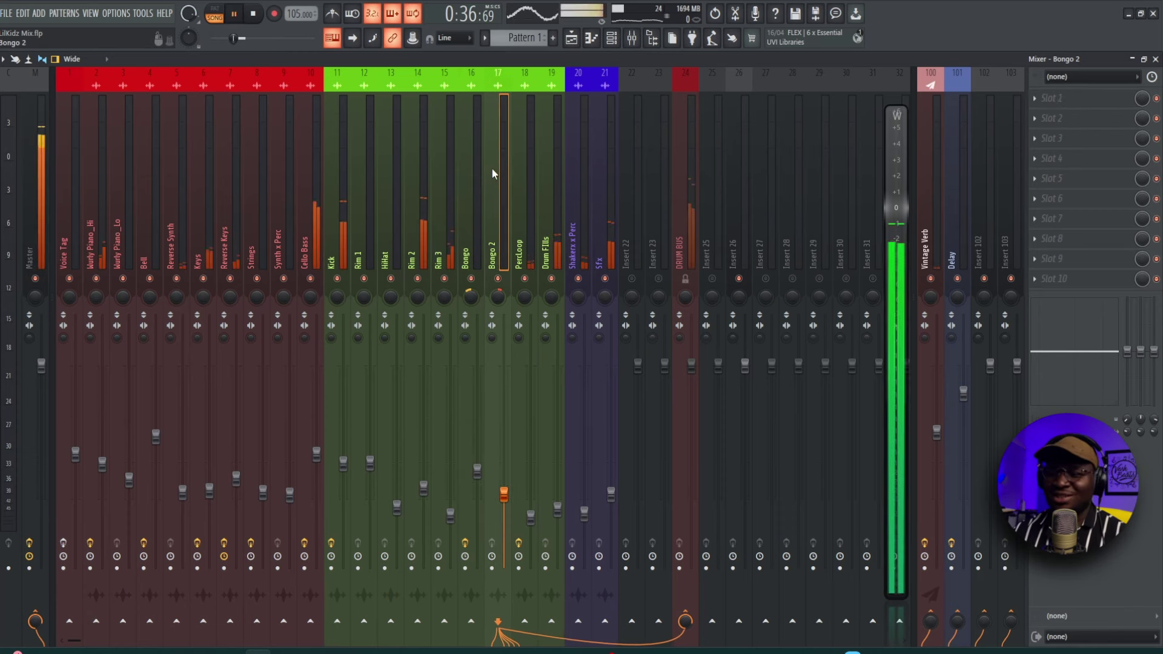
key("space")
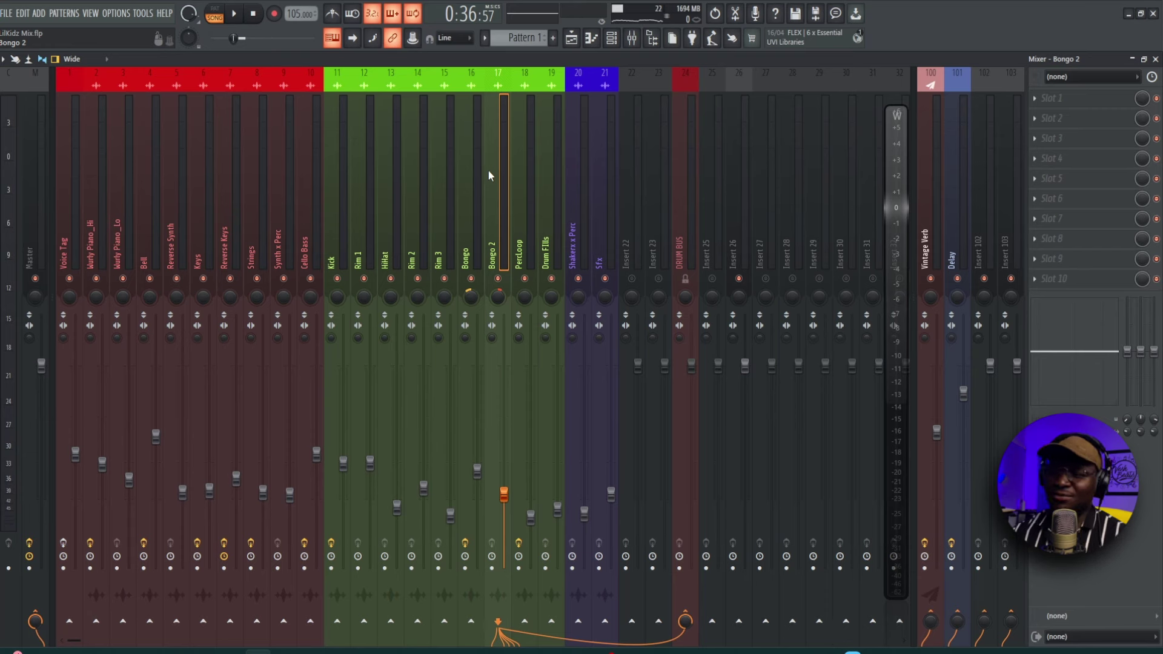
Insert Solid Bus Comp in the first slot of the DRUM BUS track and load its Drum Pusher preset.
left_click(682, 145)
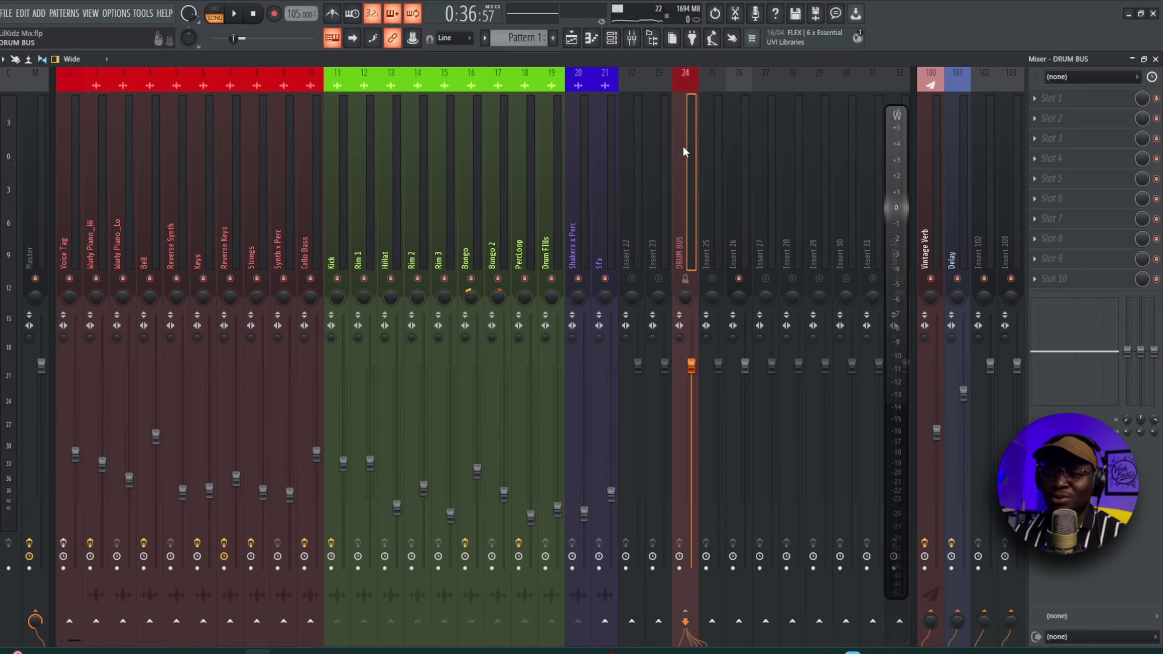
left_click(1076, 104)
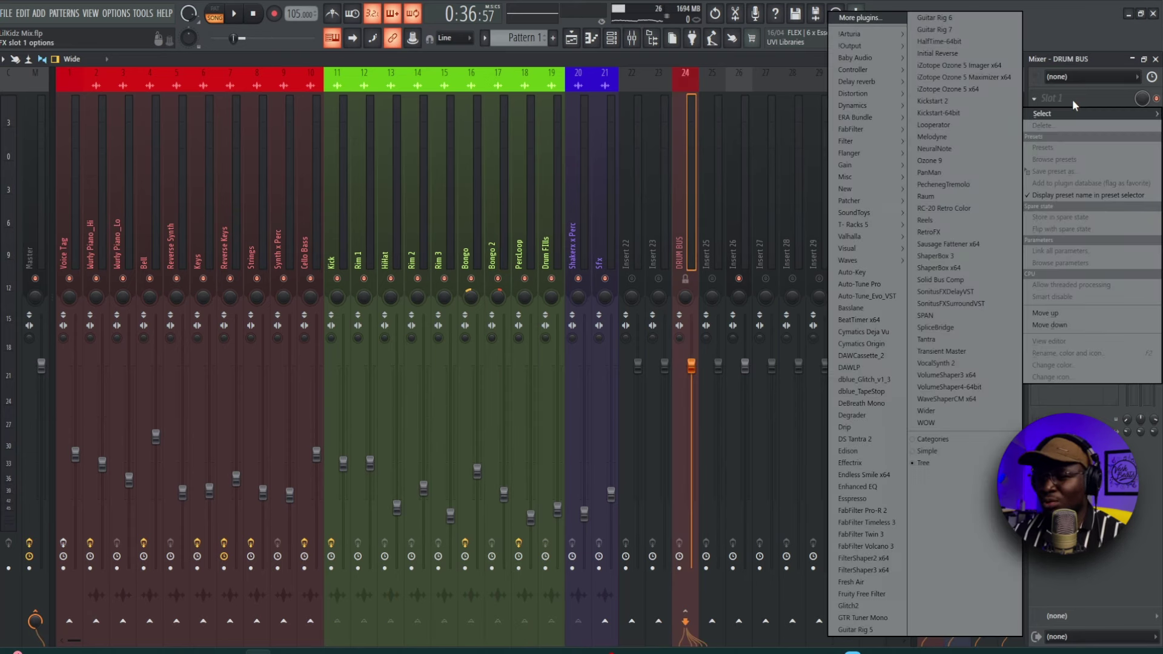
left_click(962, 280)
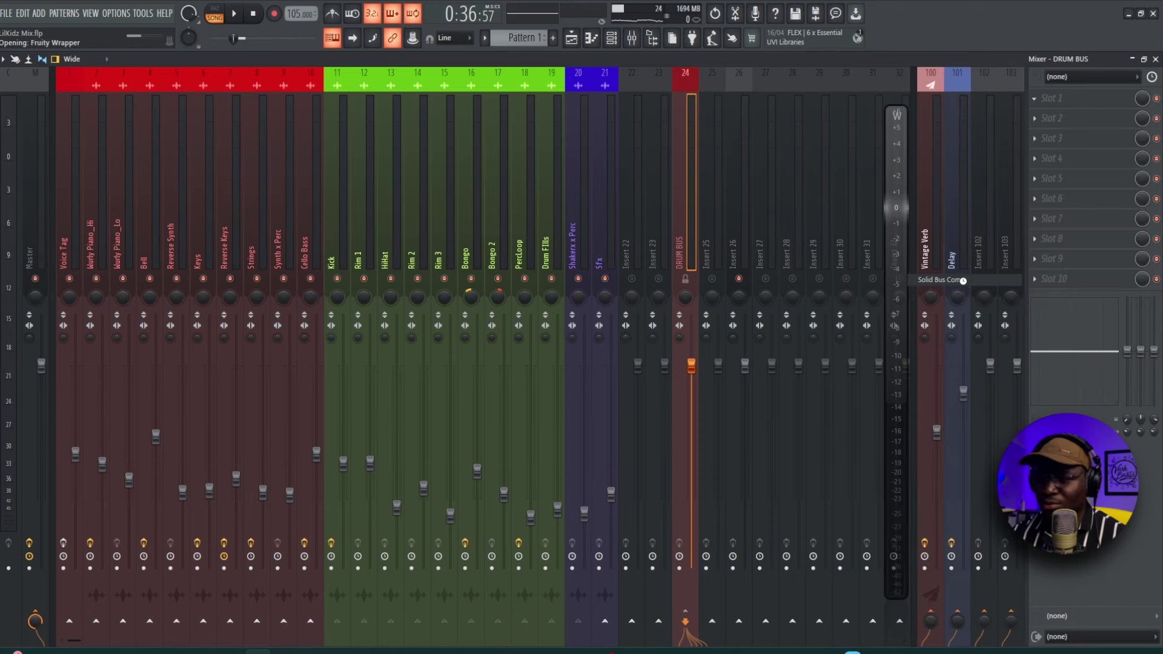
left_click_drag(158, 111, 278, 131)
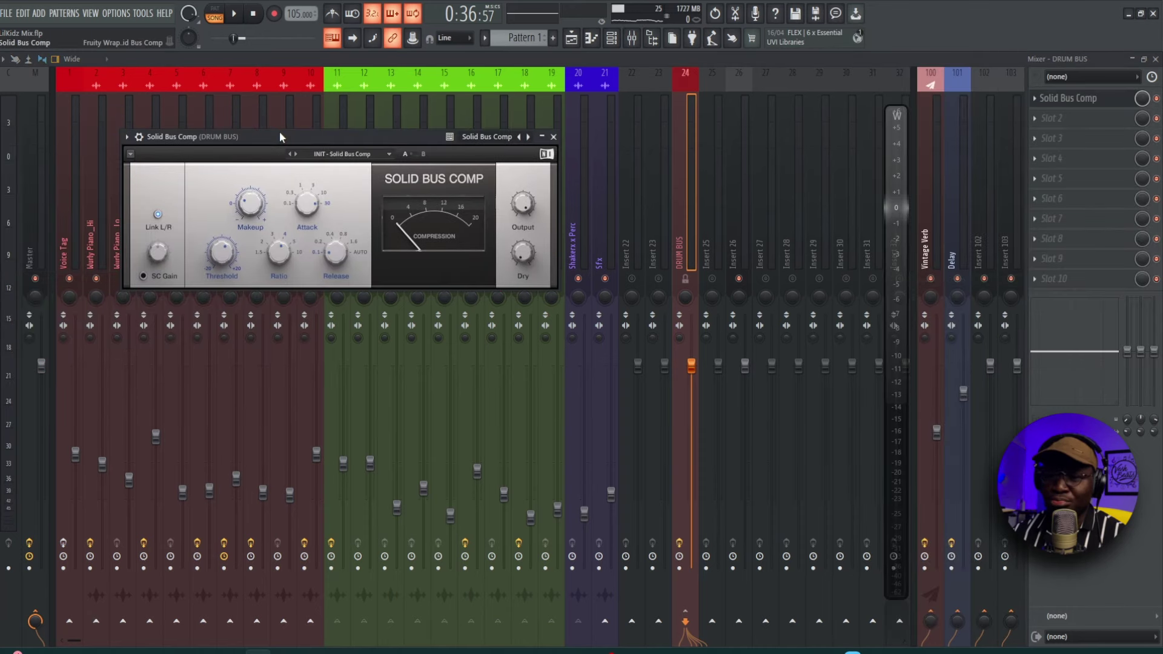
left_click(331, 155)
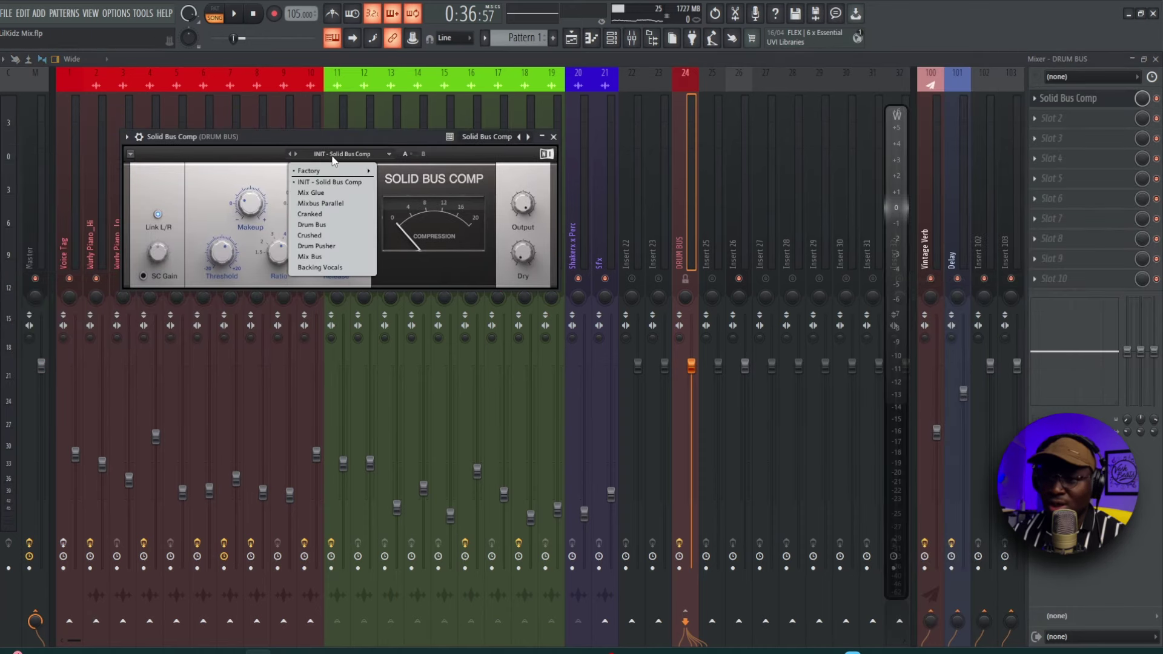
left_click(340, 245)
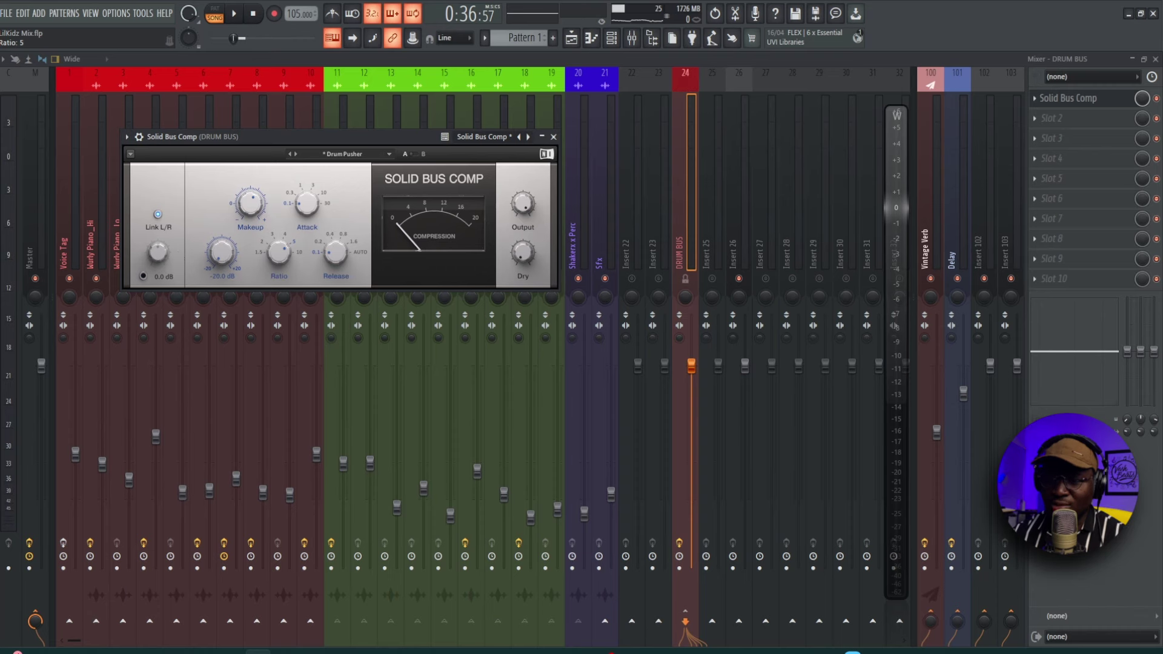
Set the Solid Bus Comp threshold to about -16.4 dB and adjust its release while auditioning the drum compression.
left_click_drag(249, 141, 262, 141)
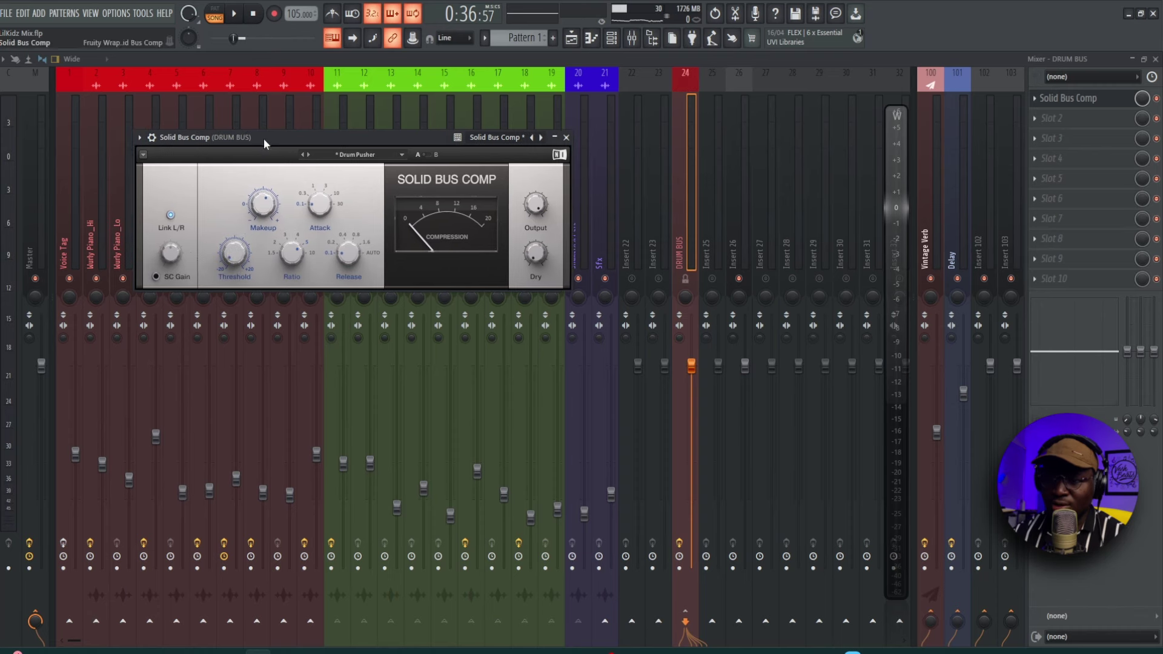
key("space")
left_click_drag(234, 251, 234, 249)
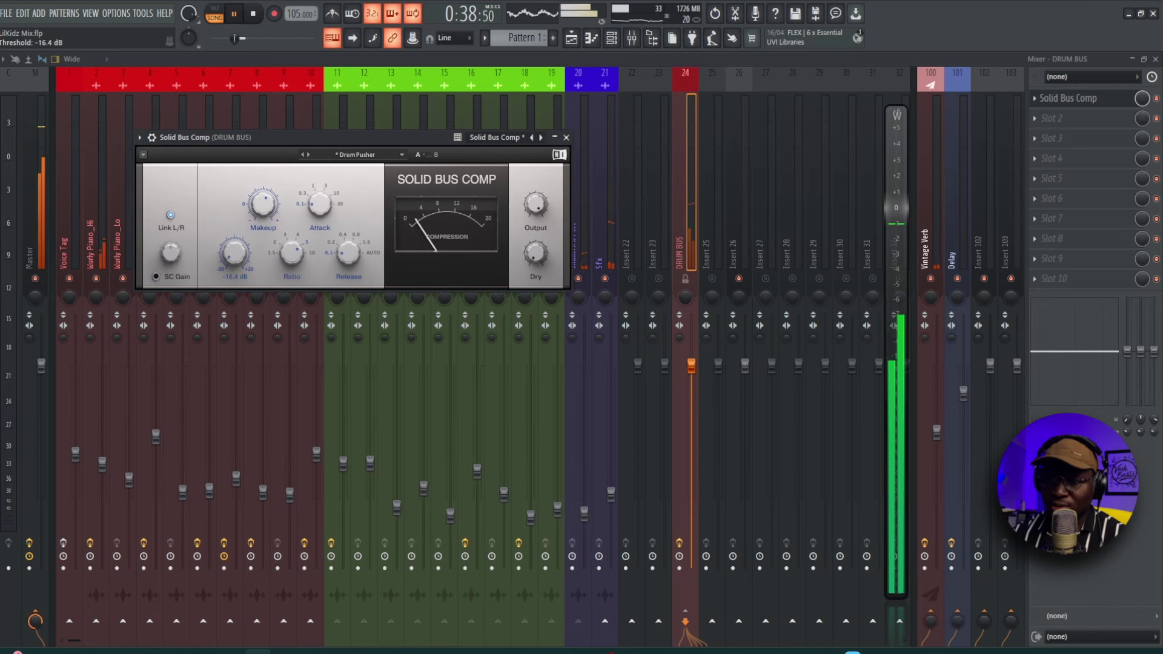
key("space")
left_click(352, 240)
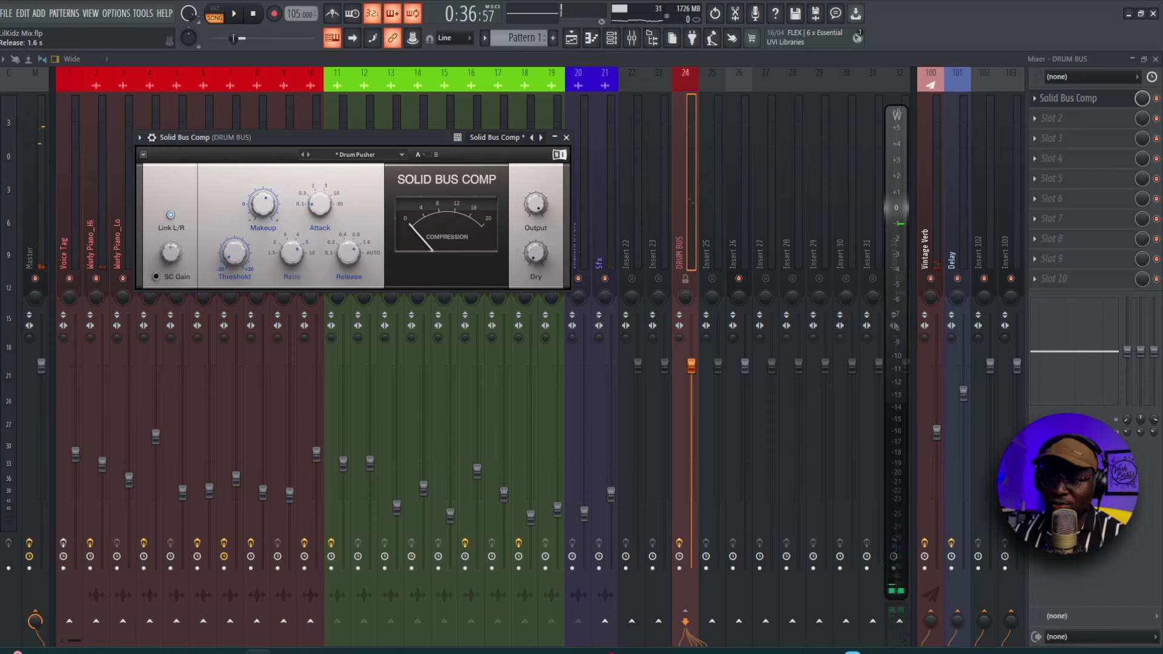
key("space")
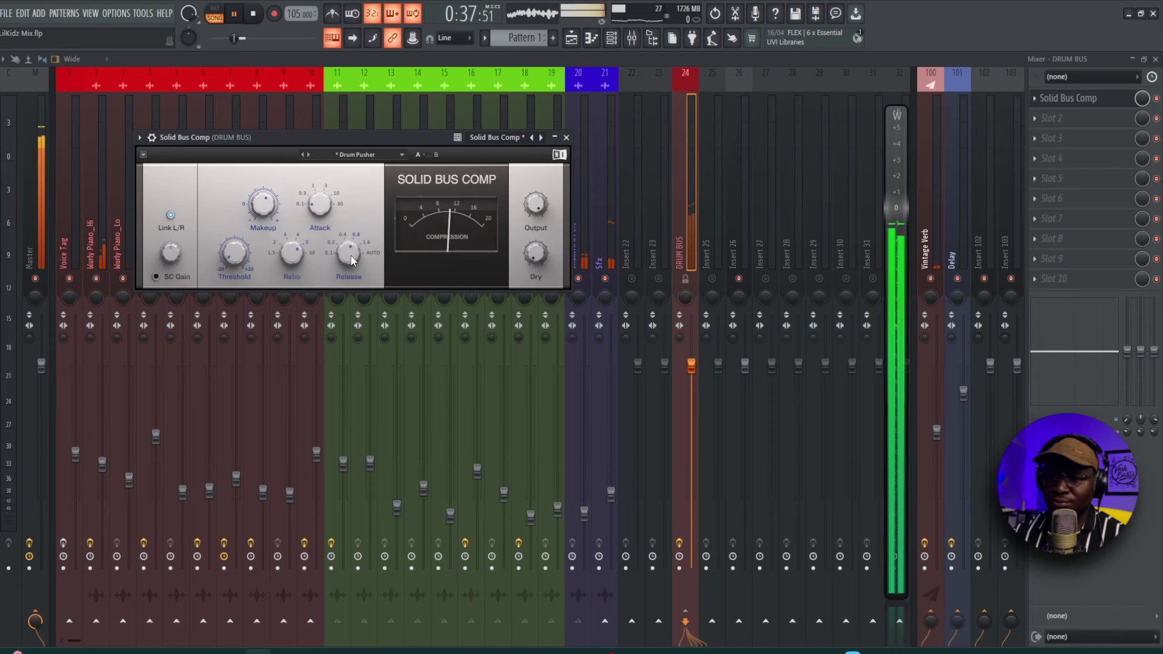
key("space")
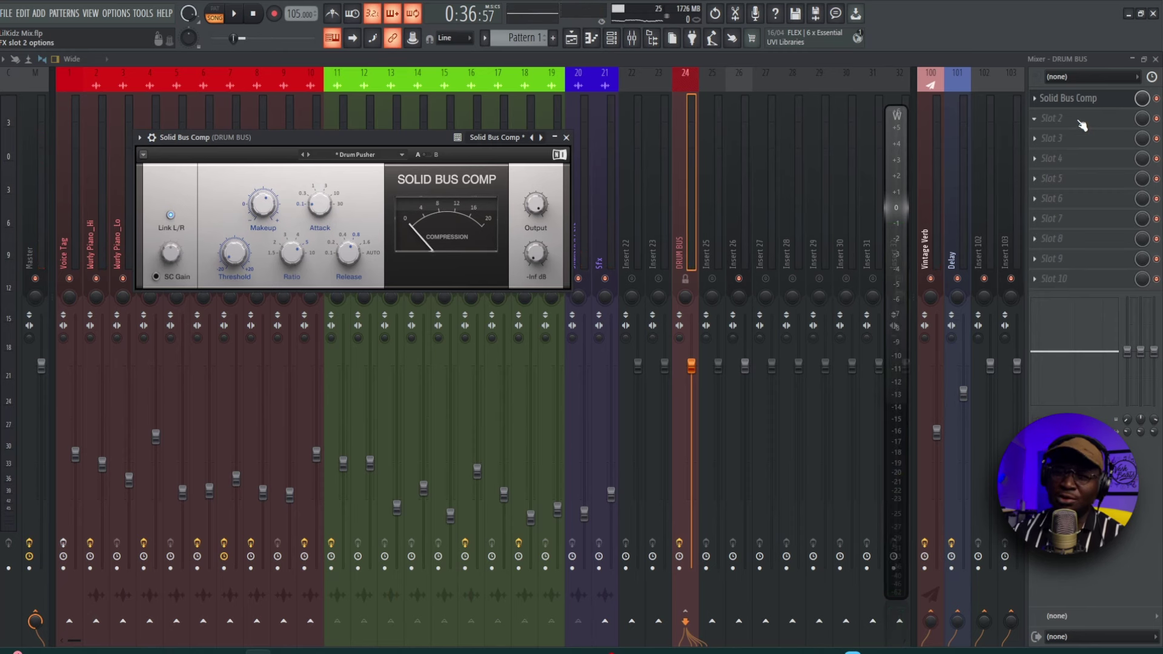
Insert SoundToys Decapitator in the second DRUM BUS slot and load the HighCrispyMix drum preset.
left_click(1078, 120)
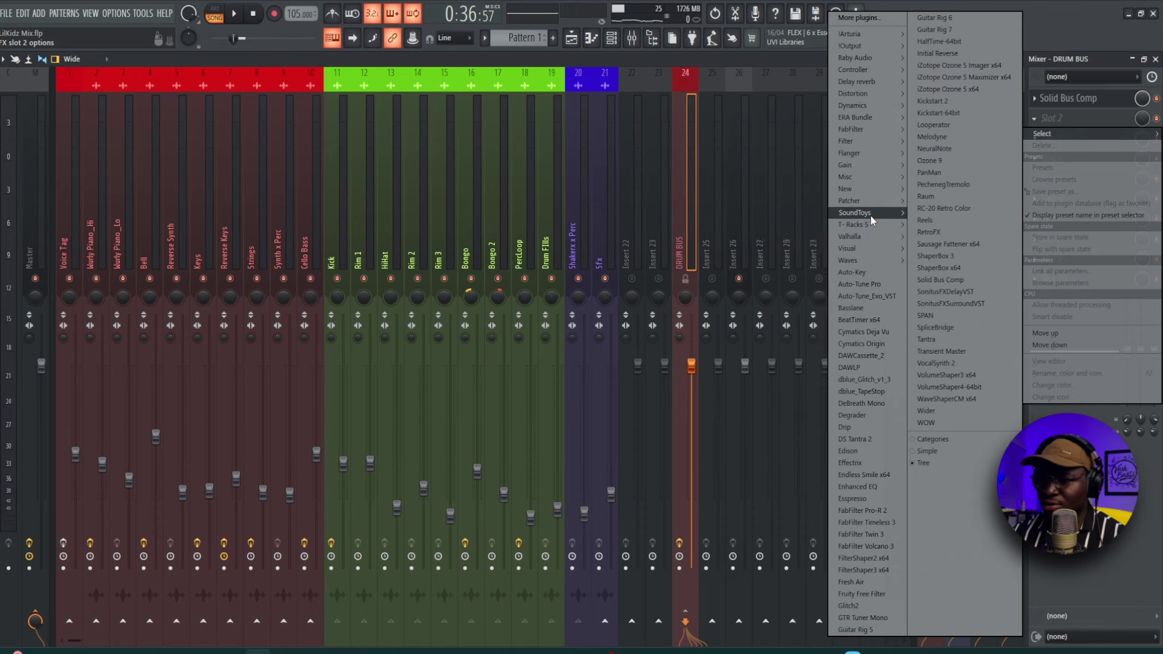
mouse_move(871, 216)
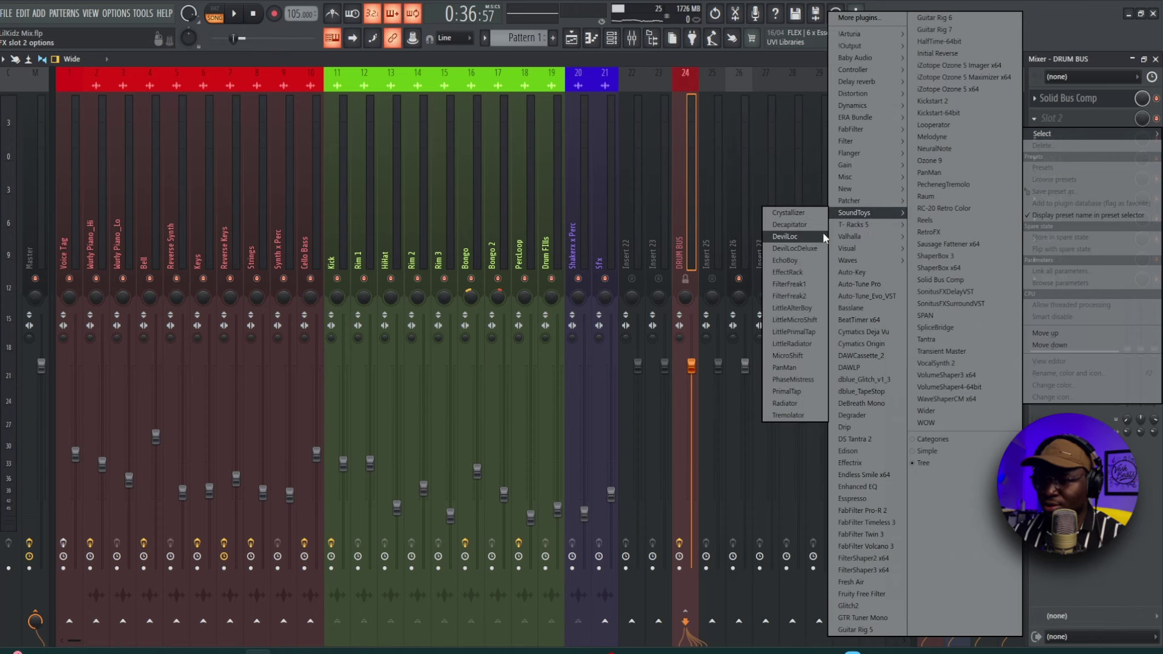
left_click(790, 224)
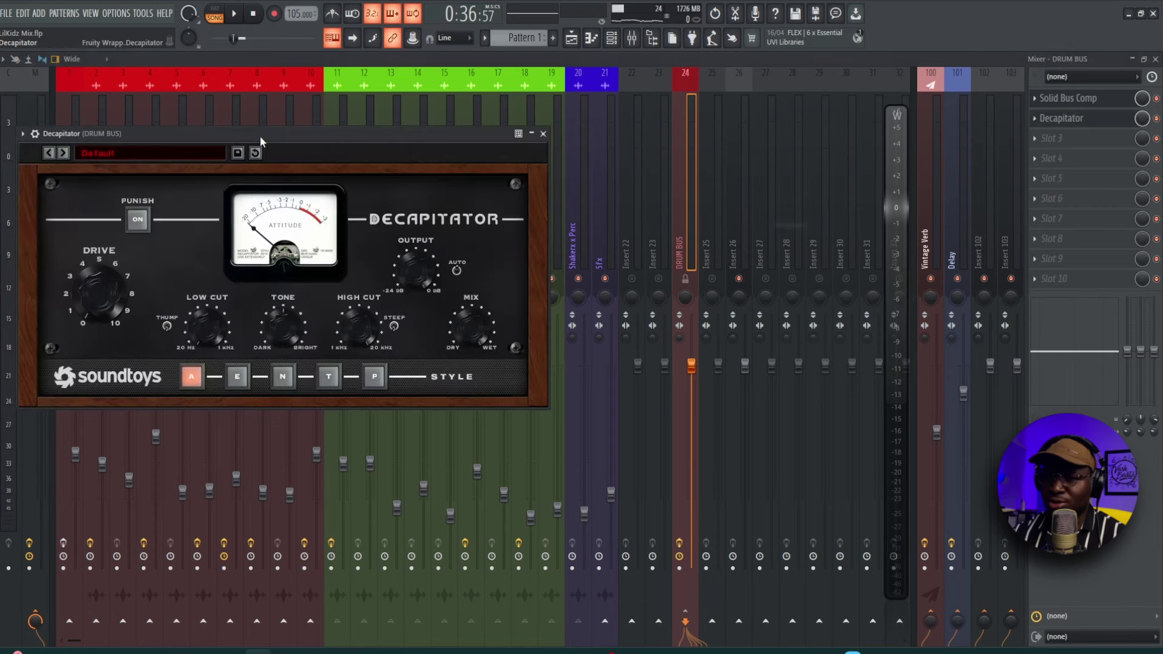
left_click_drag(260, 135, 598, 178)
left_click(512, 195)
mouse_move(507, 206)
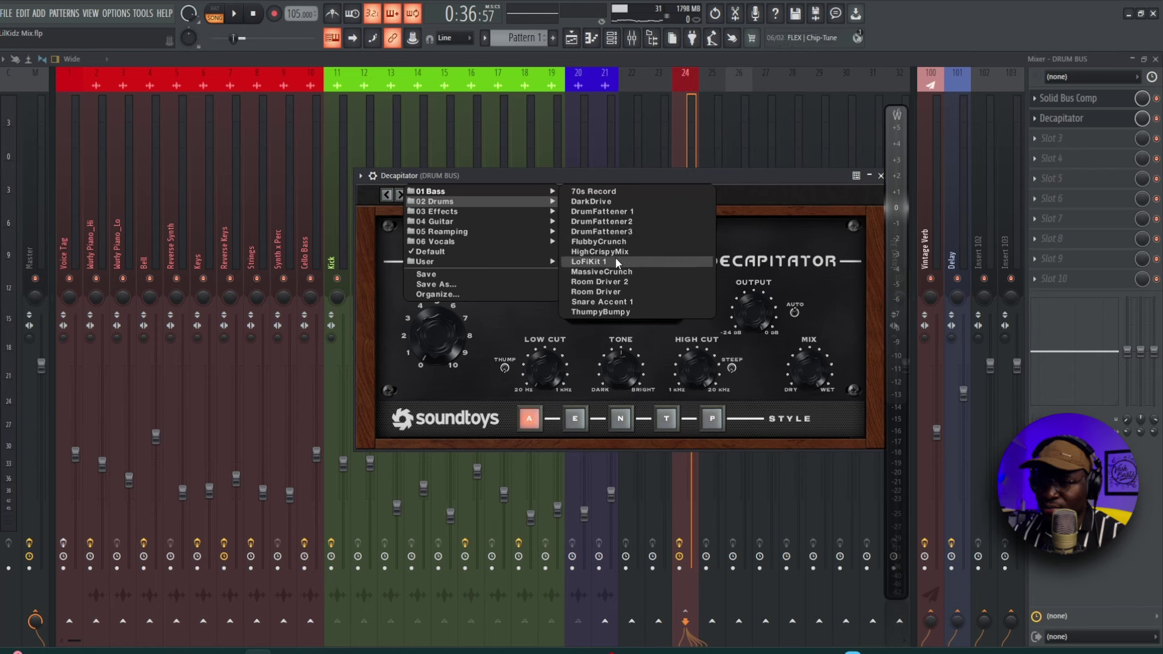
left_click(635, 252)
During playback, set Decapitator's drive to about 5.8 and its mix to about 52.5%.
left_click_drag(666, 180, 682, 176)
key("space")
left_click_drag(456, 325, 456, 315)
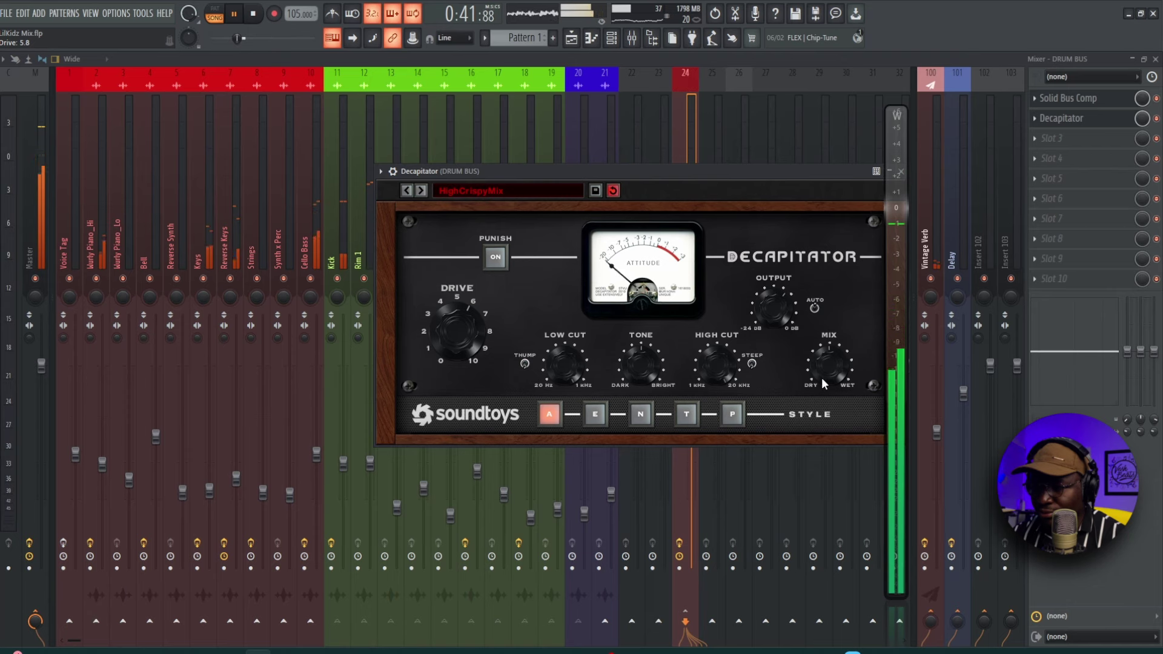
left_click_drag(839, 344, 824, 364)
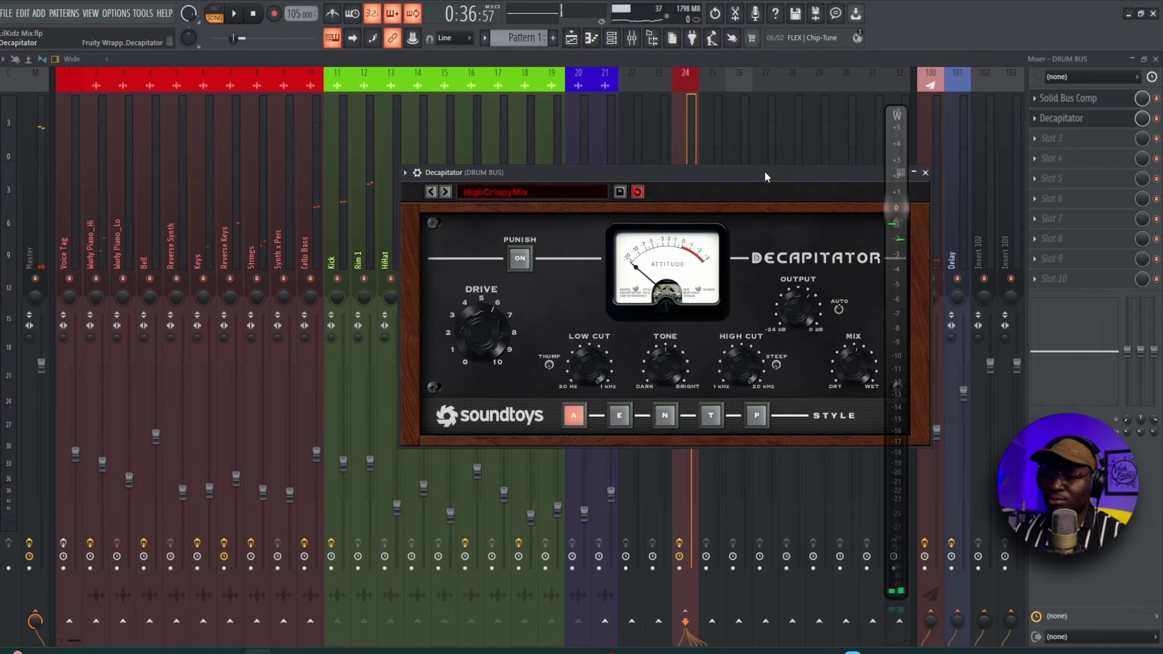
left_click_drag(765, 173, 685, 169)
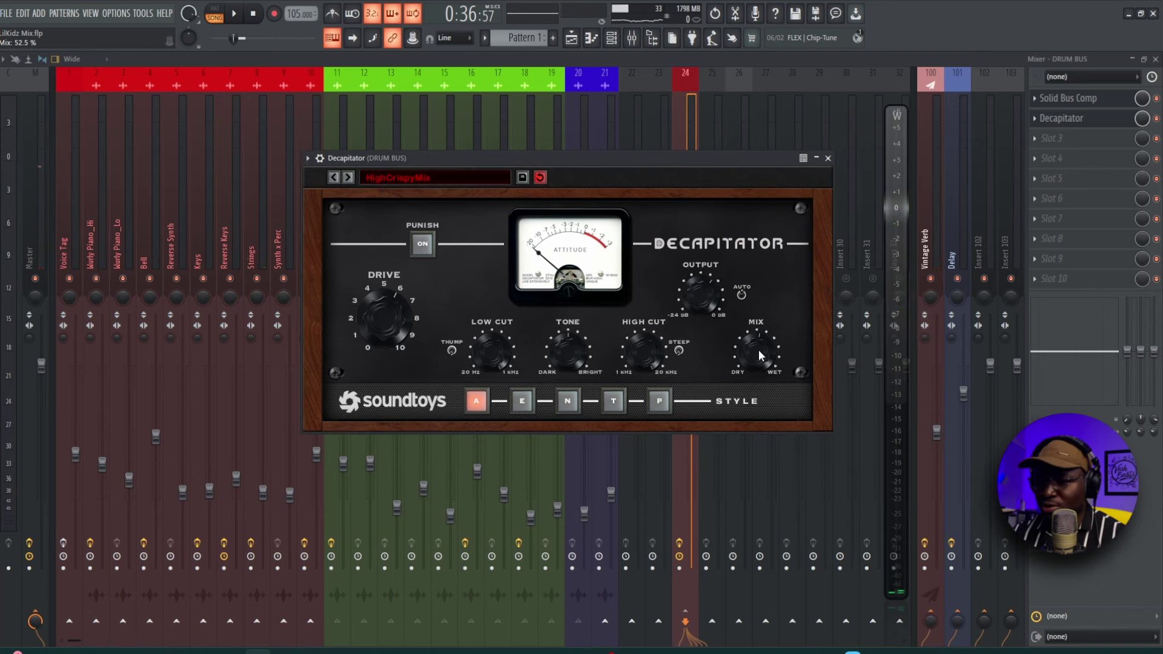
Fine-tune Decapitator's mix, low cut and tone on the DRUM BUS, and raise its drive to about 6.3 during playback.
left_click_drag(758, 352, 757, 330)
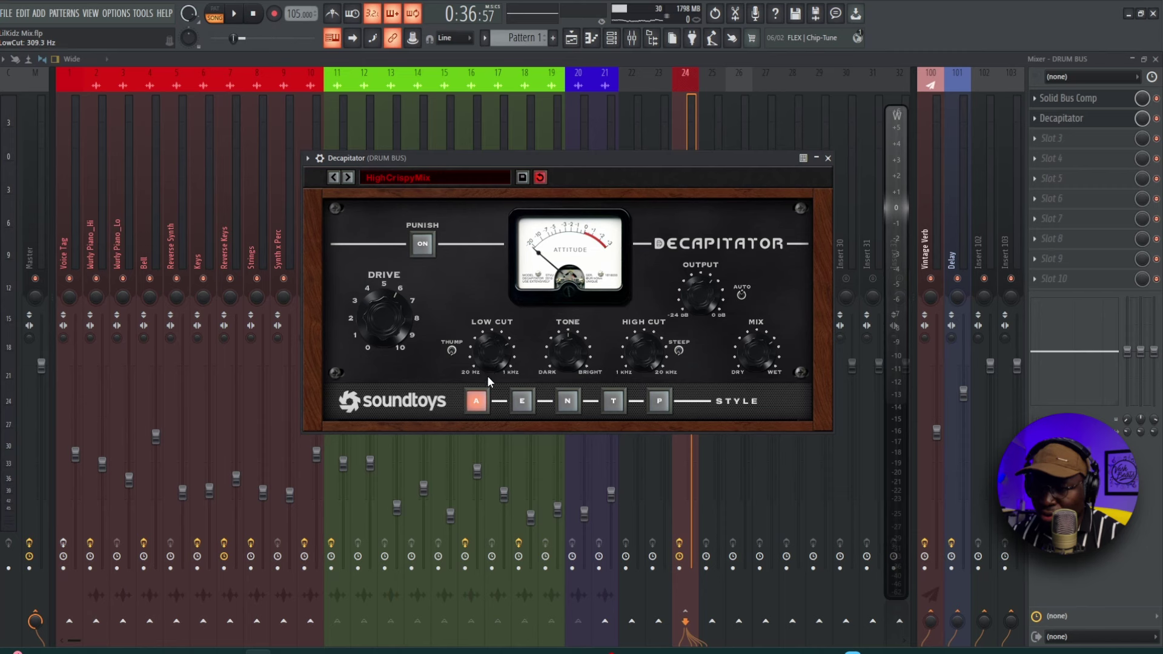
mouse_move(487, 376)
left_mouse_down()
mouse_move(488, 409)
mouse_move(489, 396)
left_mouse_up()
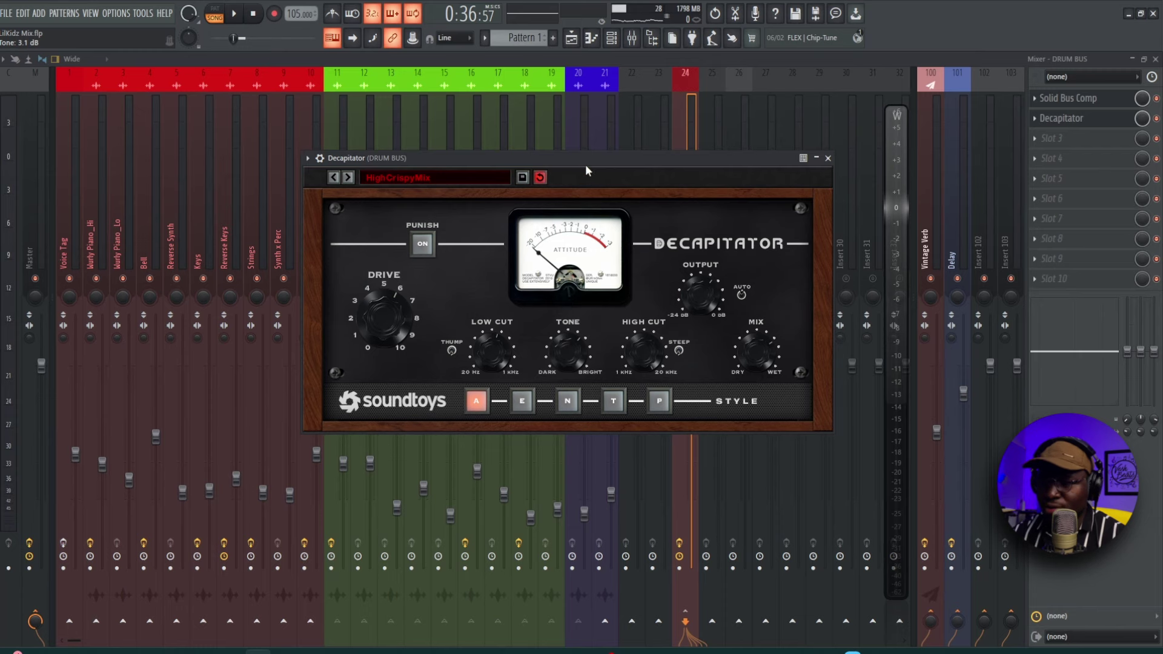
left_click_drag(585, 165, 591, 164)
key("space")
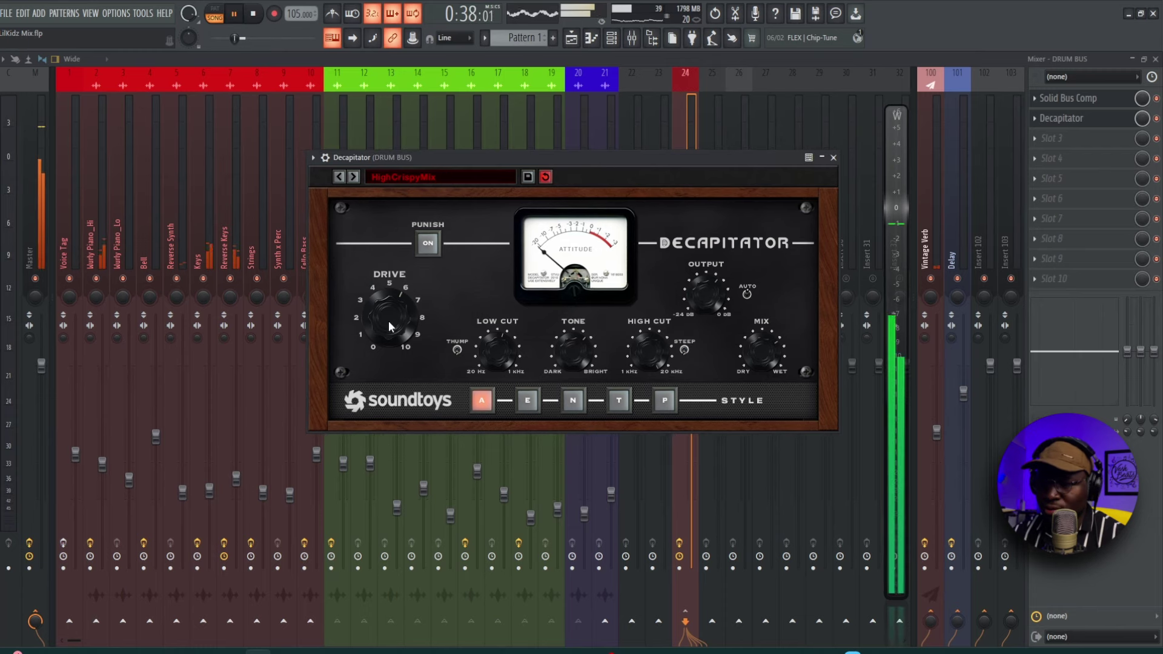
left_click_drag(388, 321, 388, 316)
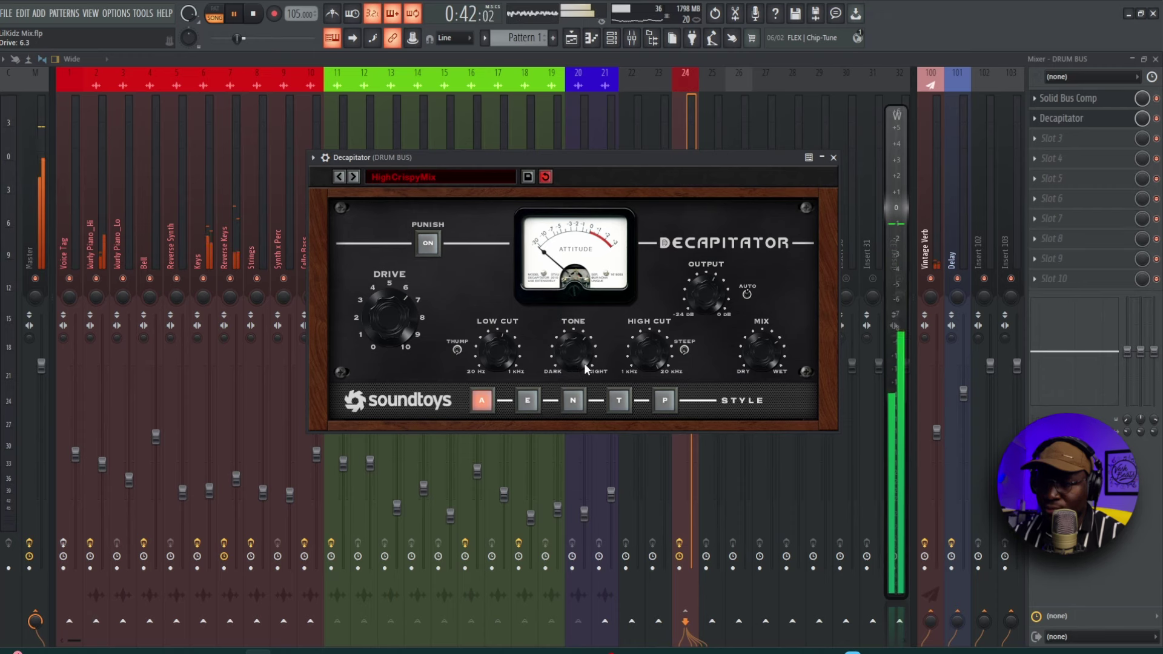
Compare Decapitator's Punish mode on and off during playback, close the plugin and save the project.
left_click(430, 245)
left_click(430, 245)
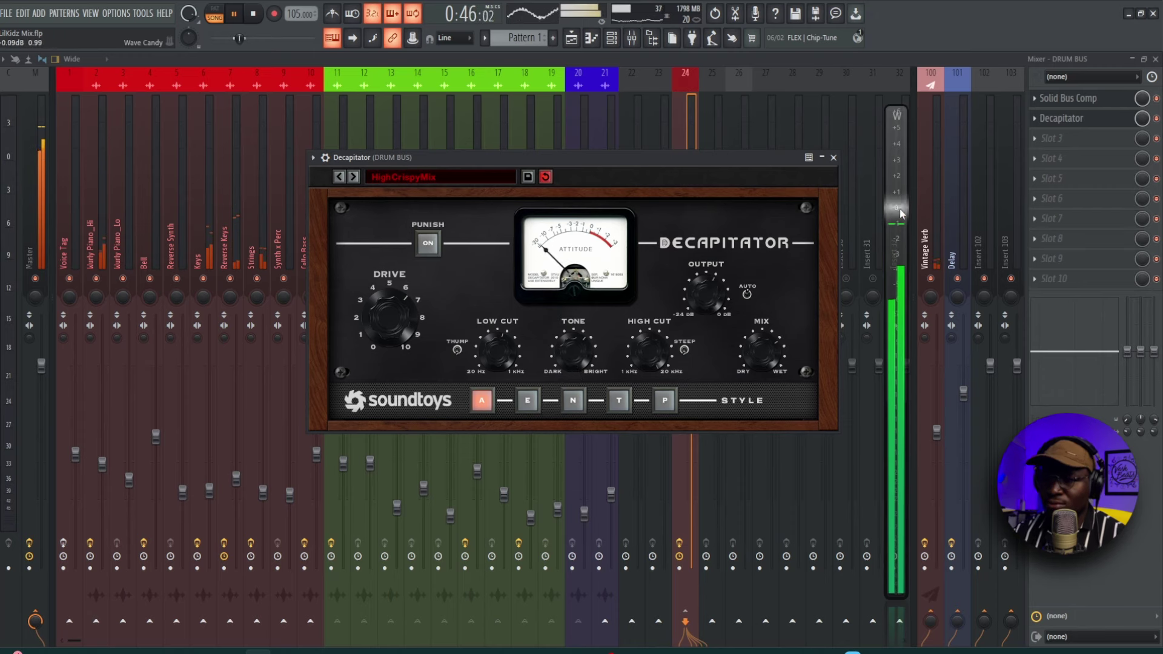
left_click(834, 158)
key("space")
key("ctrl+s")
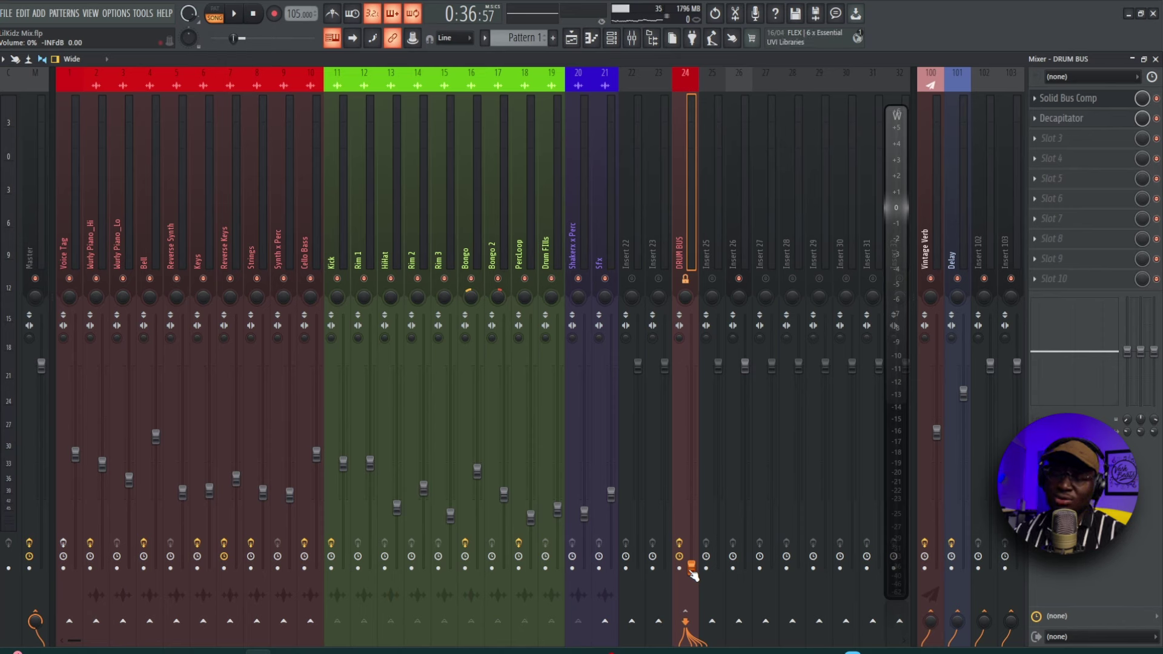
Blend the DRUM BUS in by gradually raising its fader from zero during playback, checking the drums in solo.
key("space")
left_click_drag(692, 575, 692, 491)
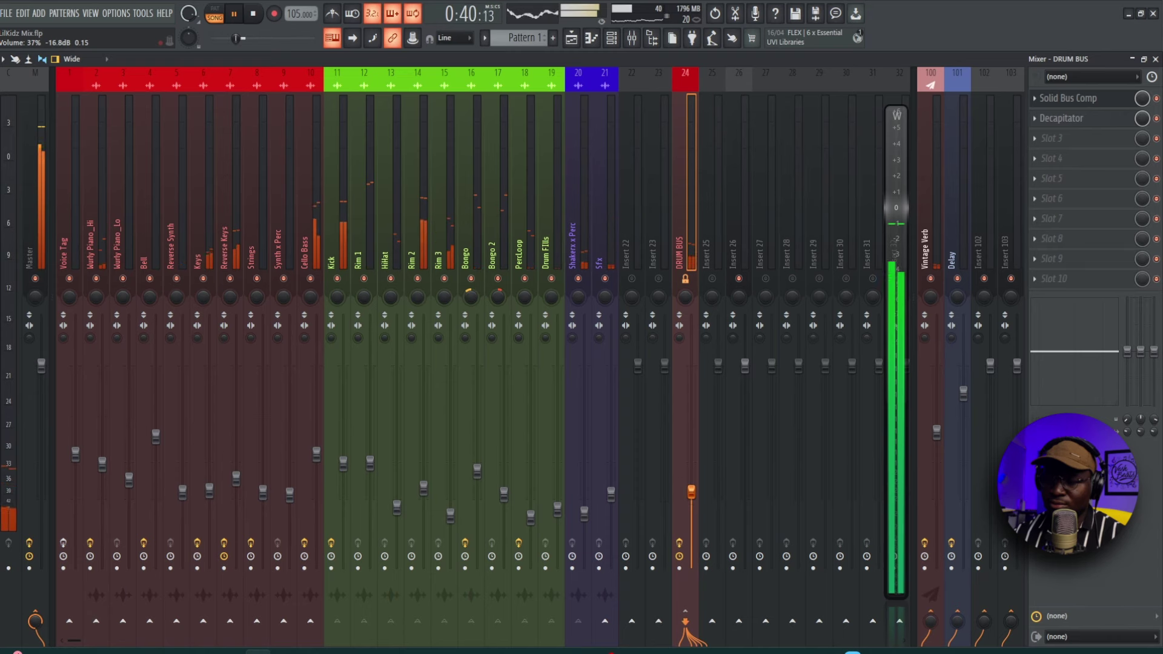
left_click(690, 279)
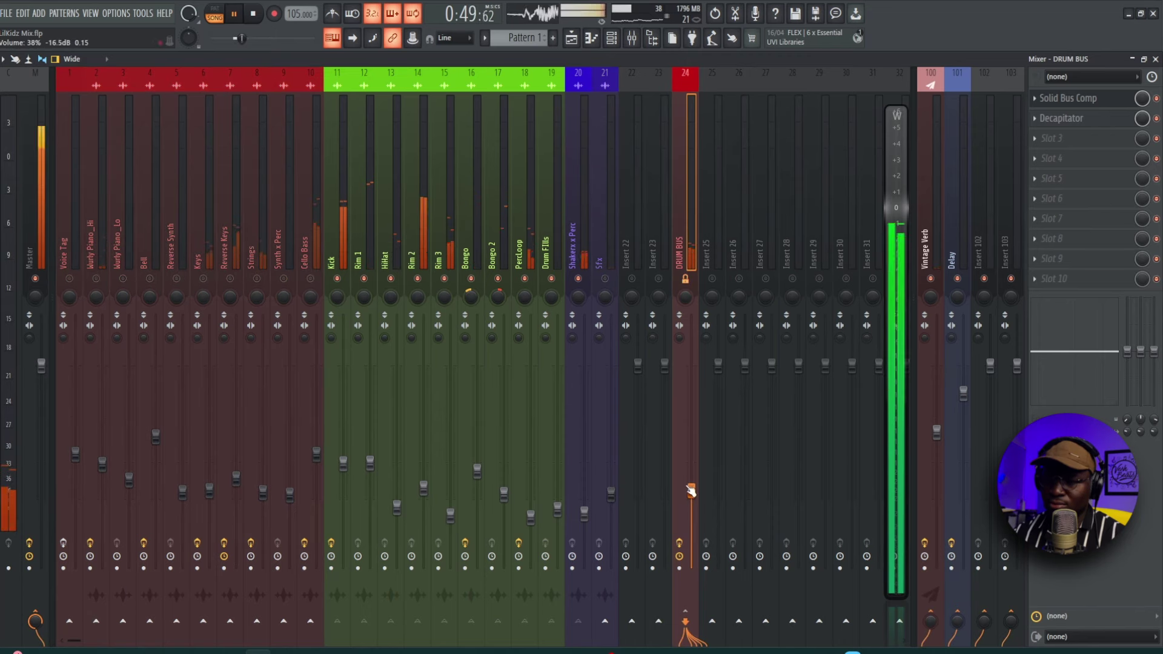
left_click_drag(690, 489, 690, 452)
left_click(685, 279)
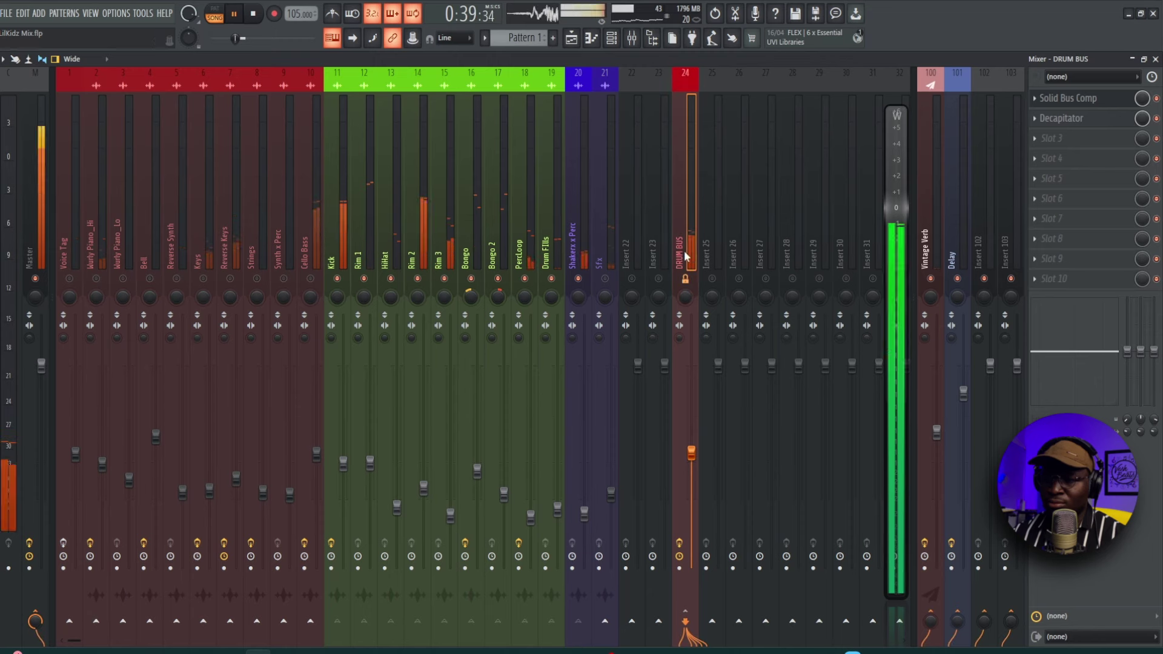
key("space")
Enable Punish in the DRUM BUS Decapitator, set its output trim to about -8.9 dB and audition the result.
left_click(1110, 119)
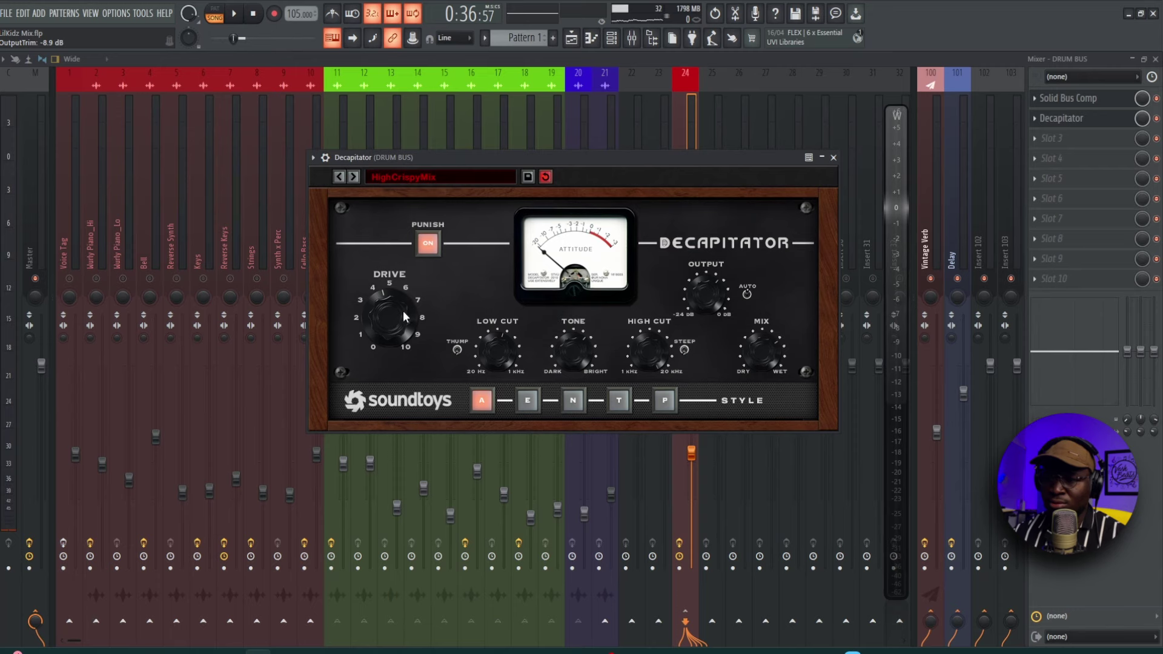
left_click_drag(501, 173, 515, 193)
key("space")
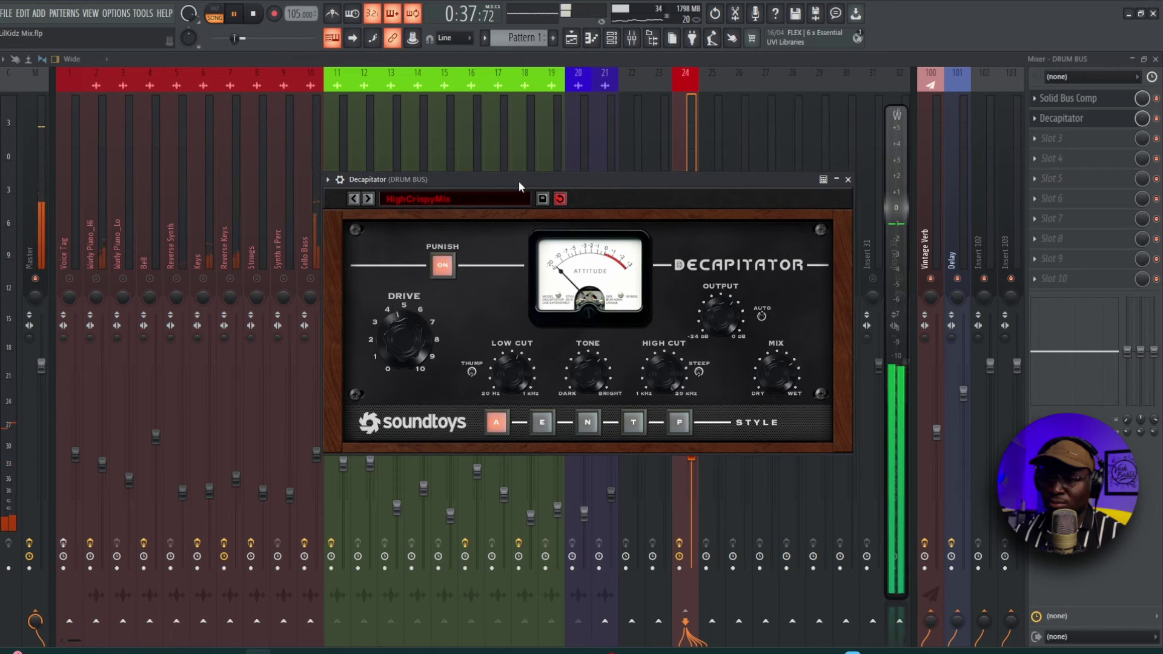
left_click(693, 158)
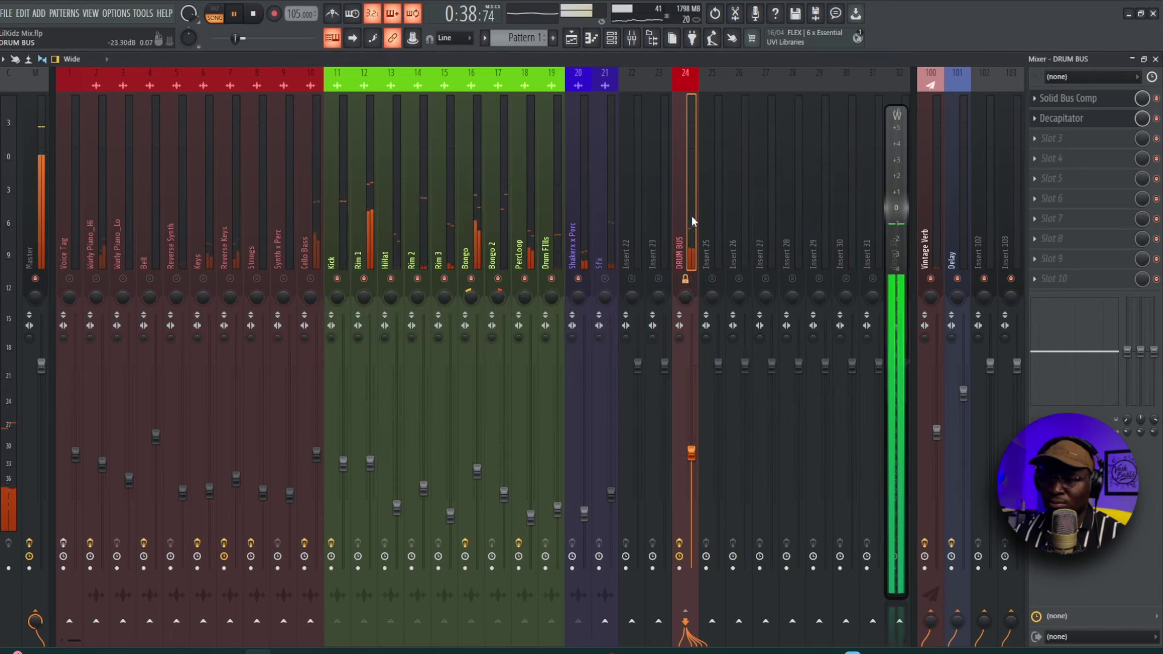
Lower the DRUM BUS fader to about -13 dB while comparing the soloed drums with the full mix.
left_click_drag(691, 451, 692, 470)
left_click(686, 280)
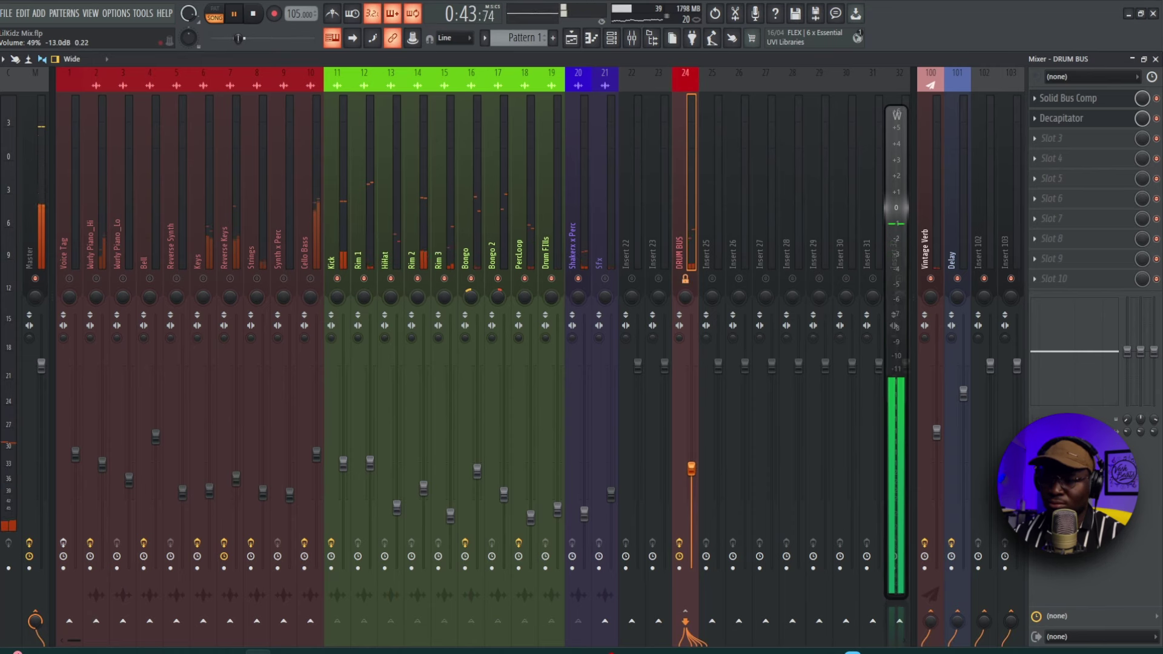
right_click(686, 280)
right_click(686, 279)
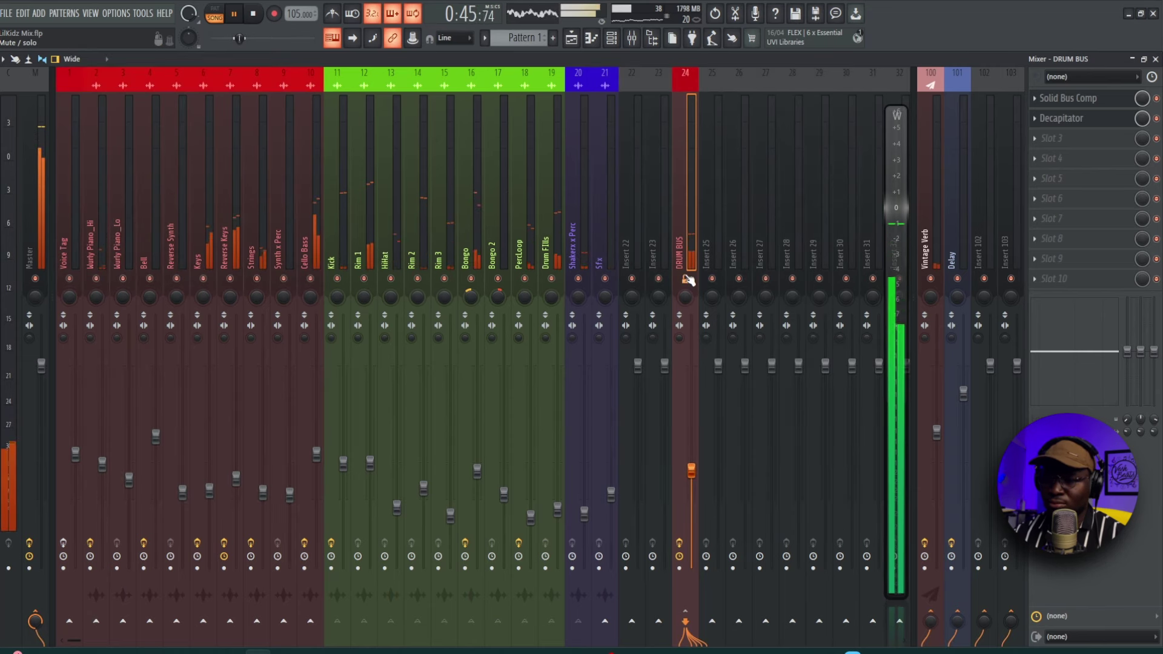
left_click_drag(692, 471, 692, 474)
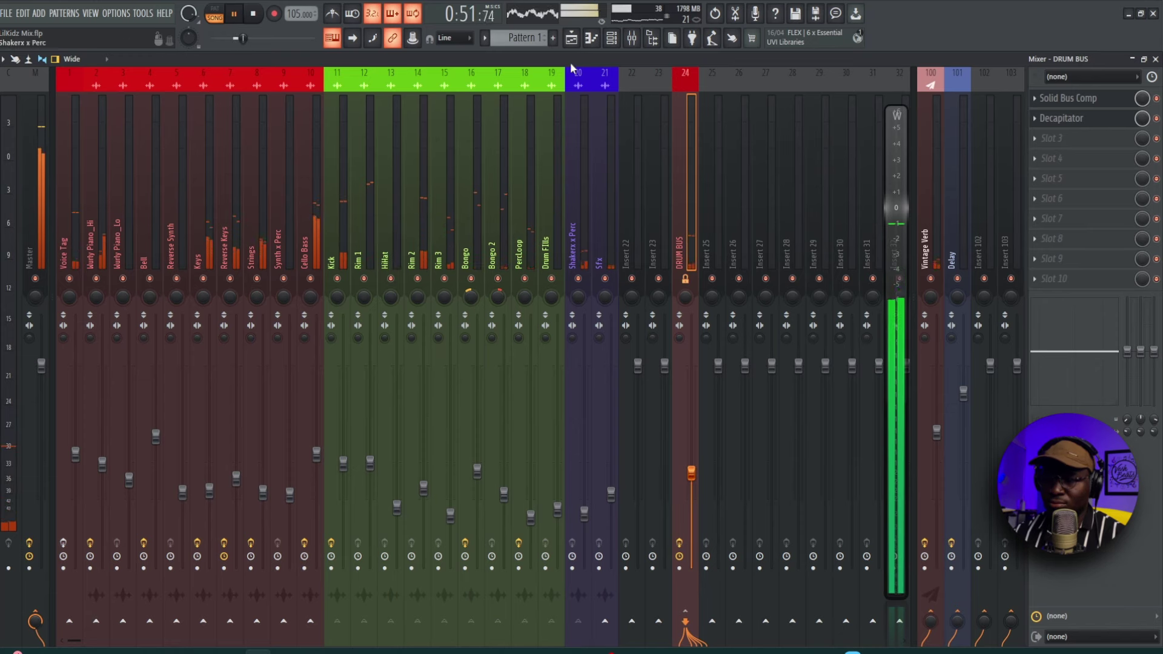
Check the voice tag clips across the full arrangement and slightly lower the Voice Tag fader in the mixer.
left_click(575, 41)
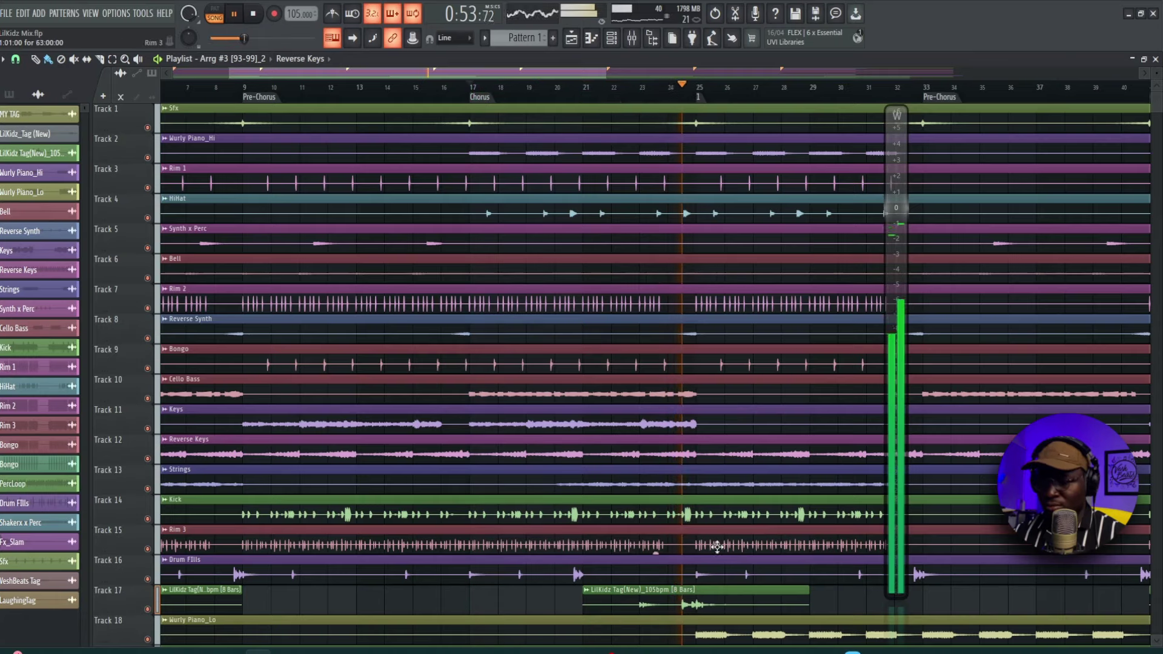
right_click(832, 598, "ctrl")
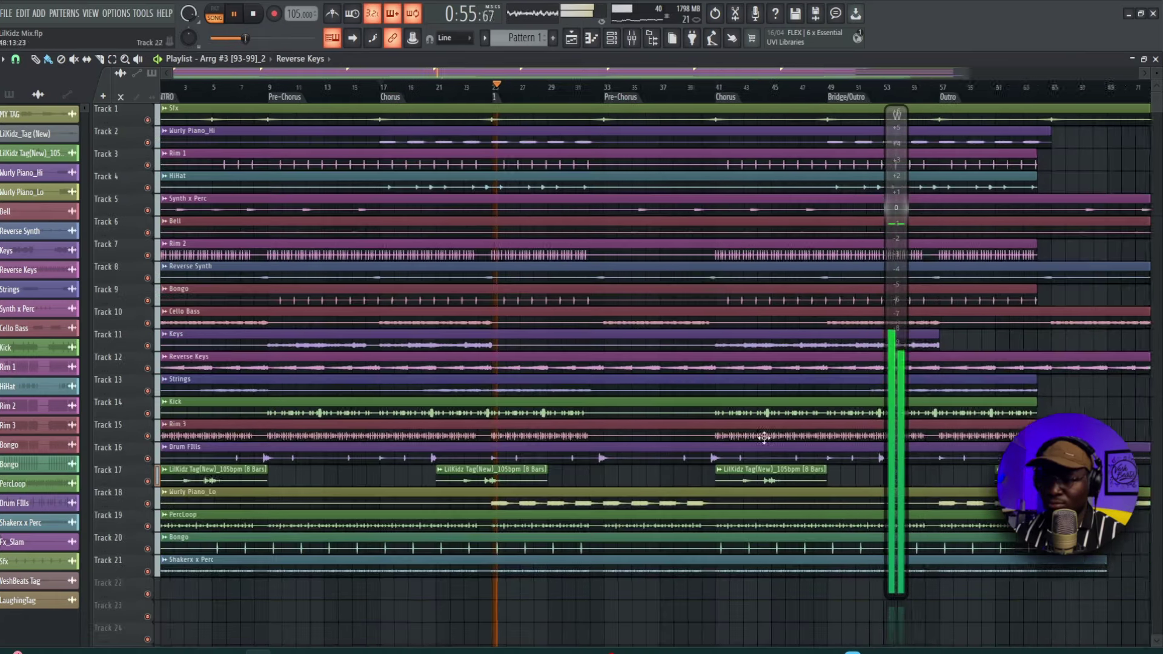
left_click(631, 38)
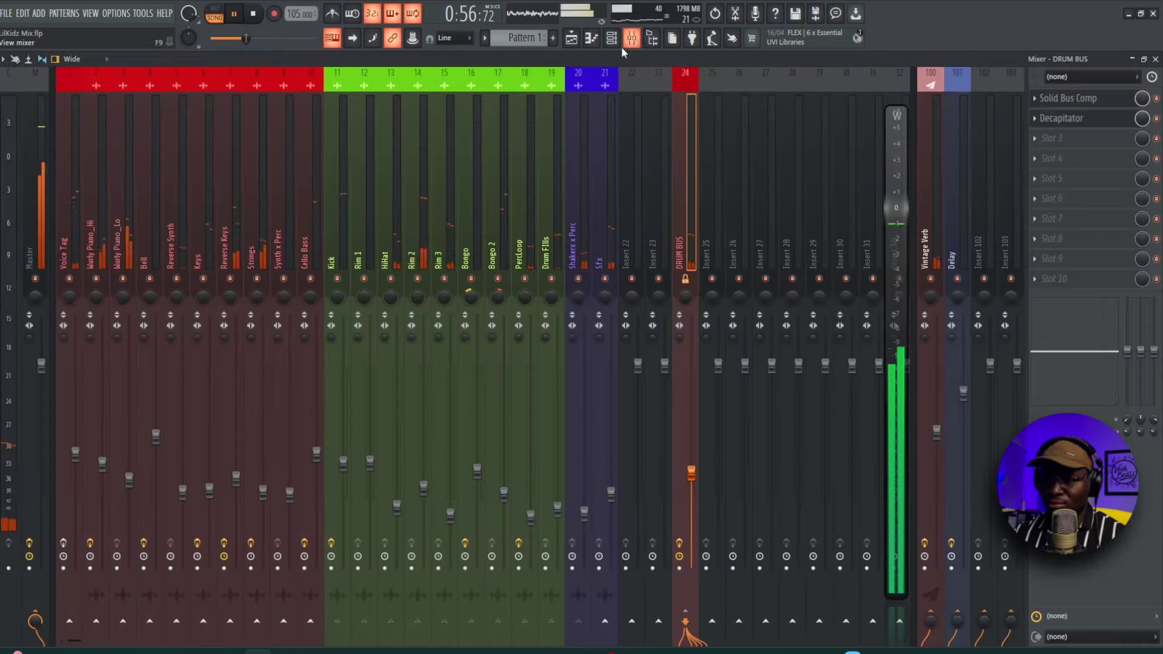
left_click(75, 459)
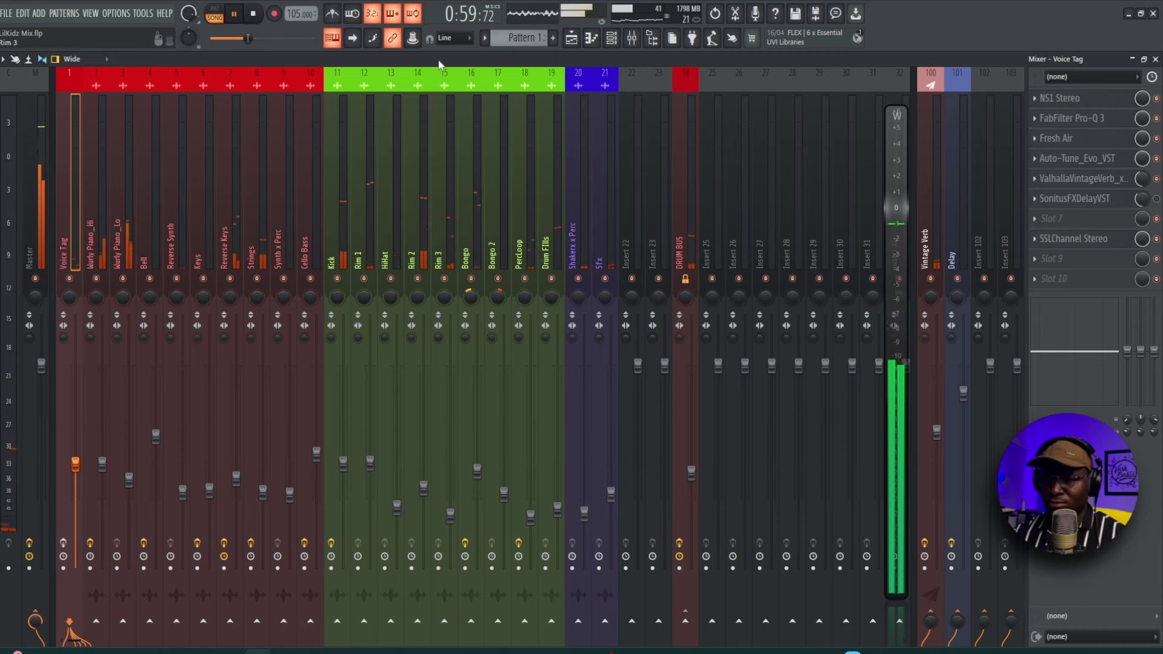
left_click(254, 15)
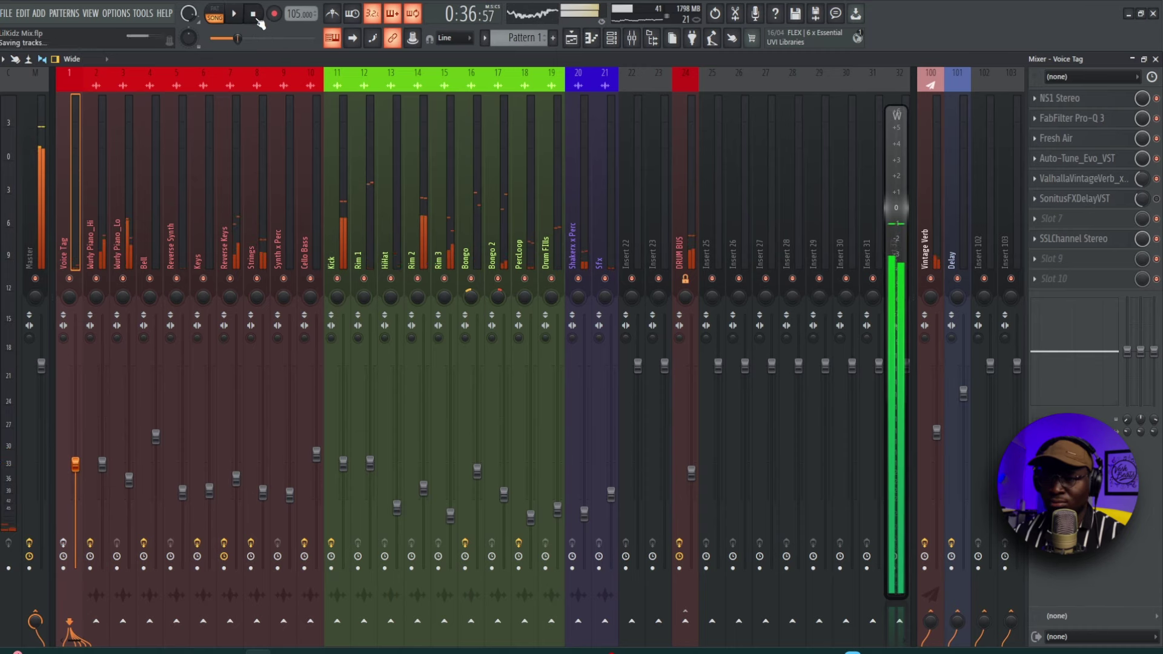
Play the arrangement from the beginning and raise the Kick track's fader to about 55% (-11.3 dB).
left_click(579, 39)
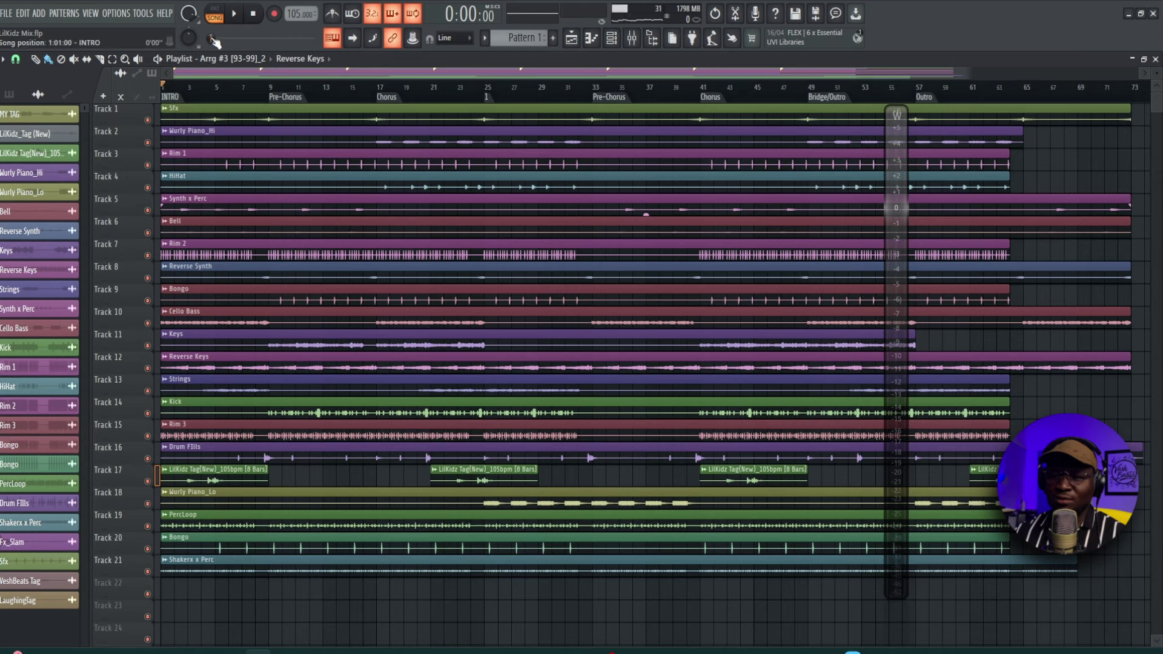
left_click(234, 17)
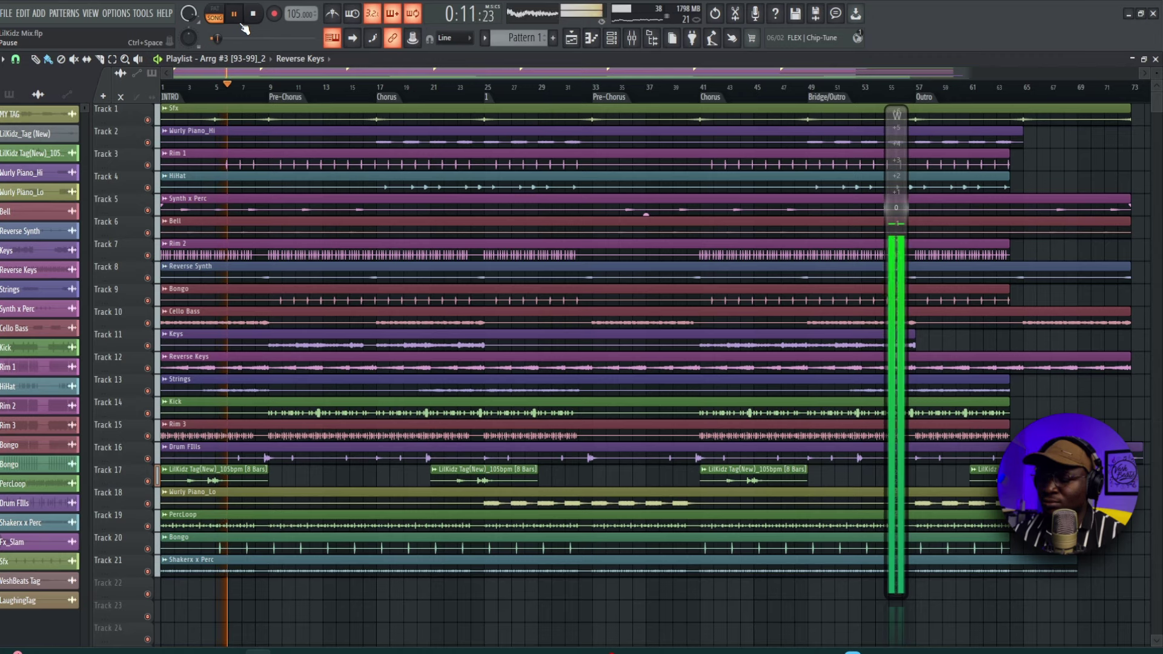
key("F9")
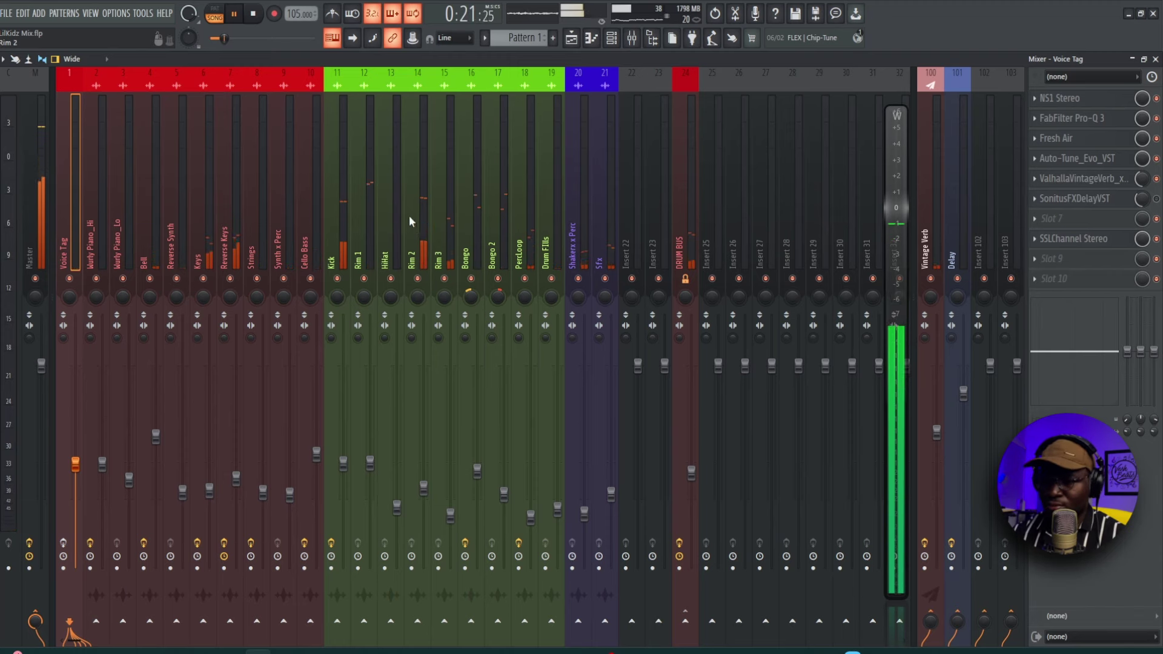
left_click(348, 208)
left_click_drag(342, 464, 343, 456)
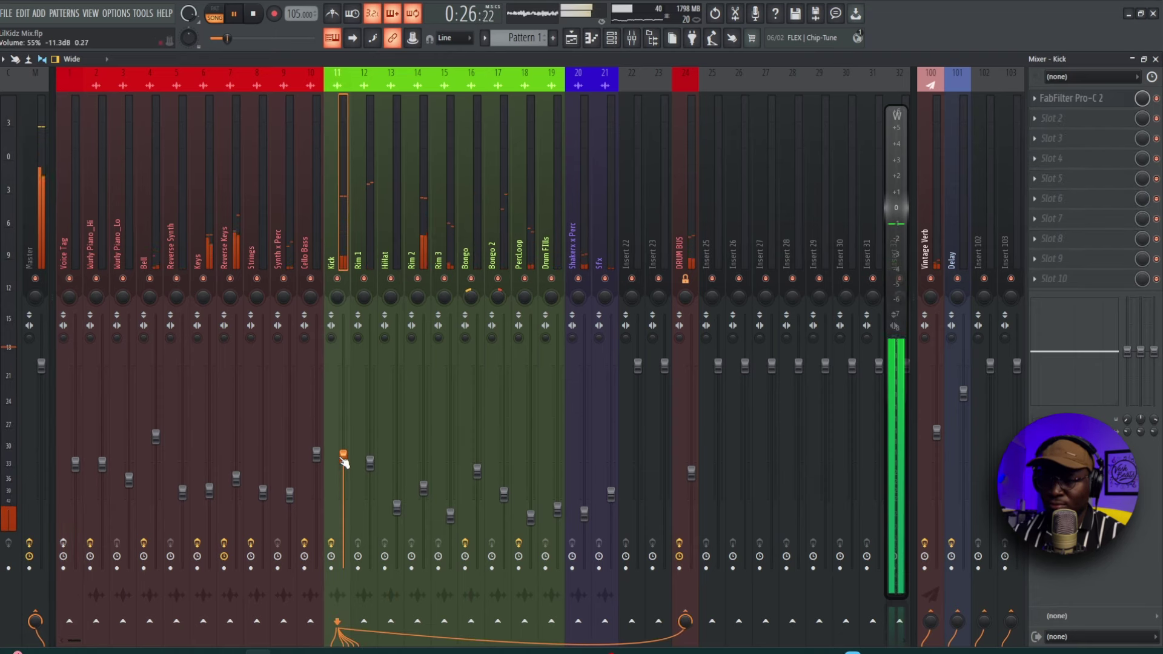
Insert FabFilter Pro-Q 3 in the Kick track's second slot and add a high-shelf boost of about 2 dB near 2644 Hz.
left_click(1078, 119)
mouse_move(863, 132)
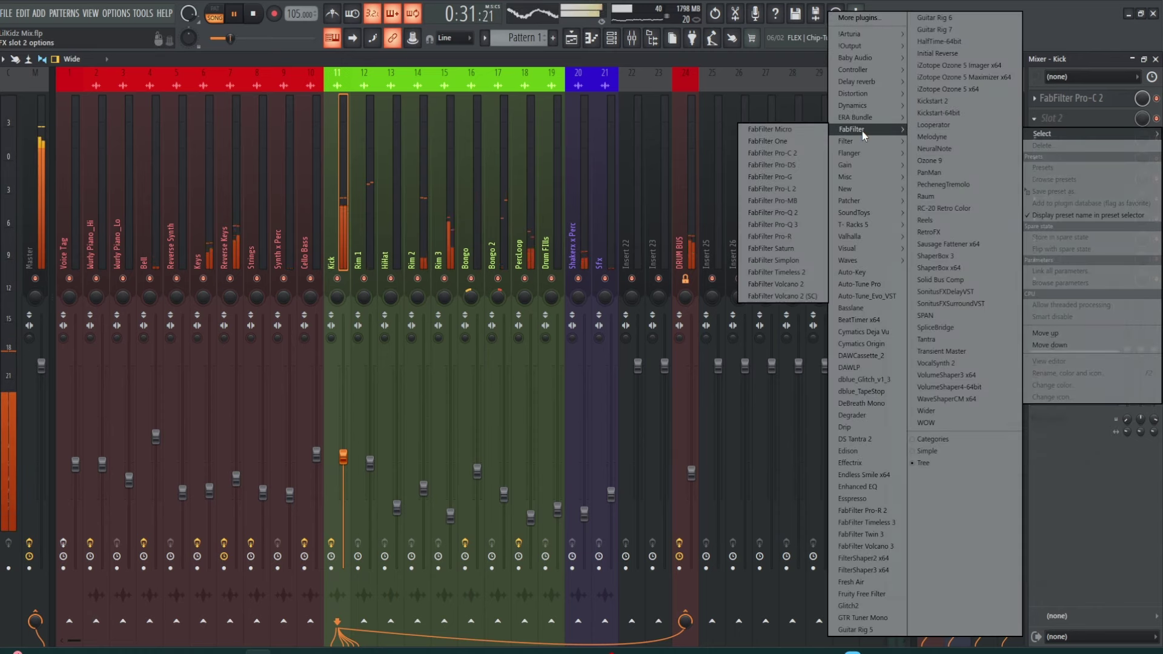
left_click(787, 223)
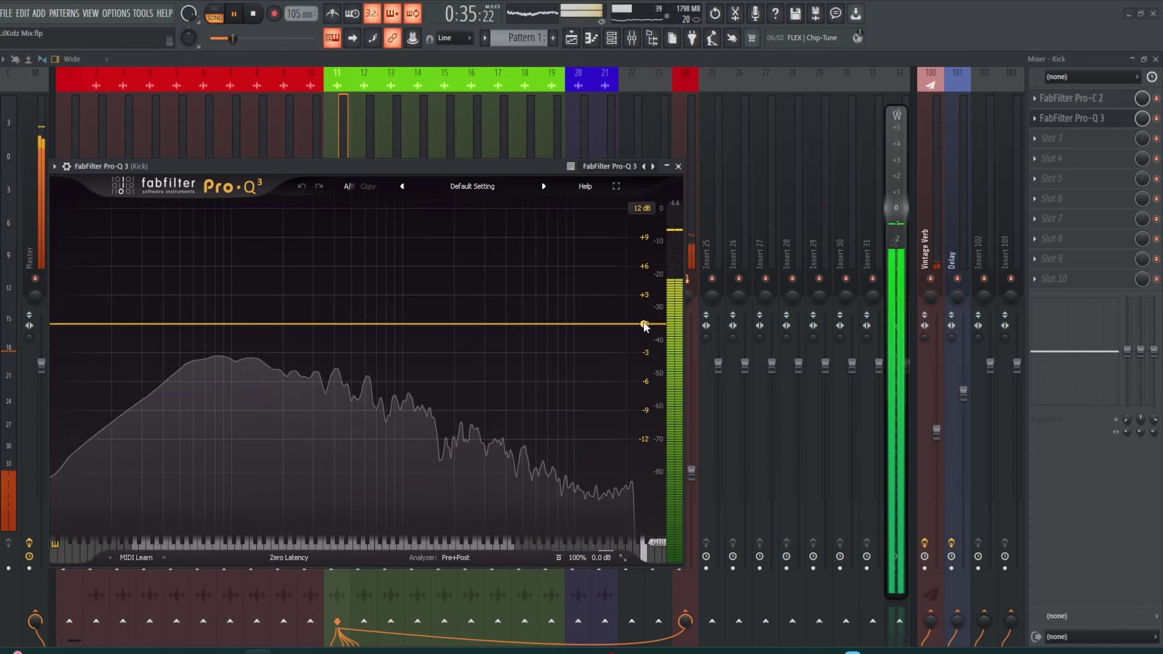
left_click_drag(645, 324, 475, 314)
scroll(519, 315, "up", 3)
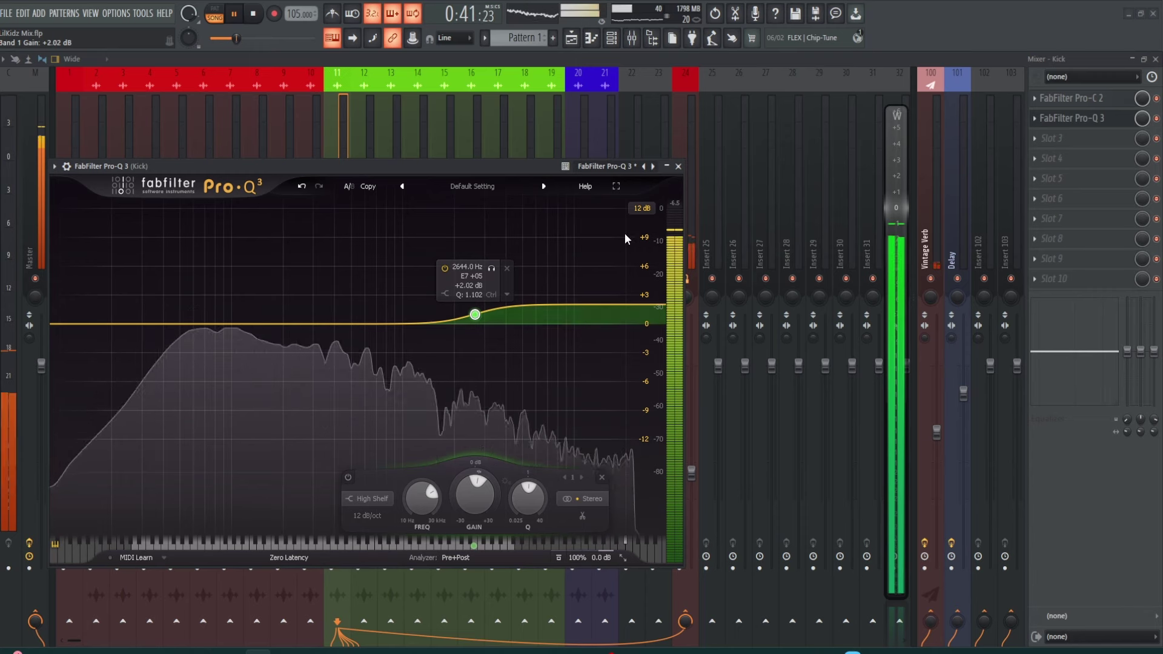
left_click(678, 166)
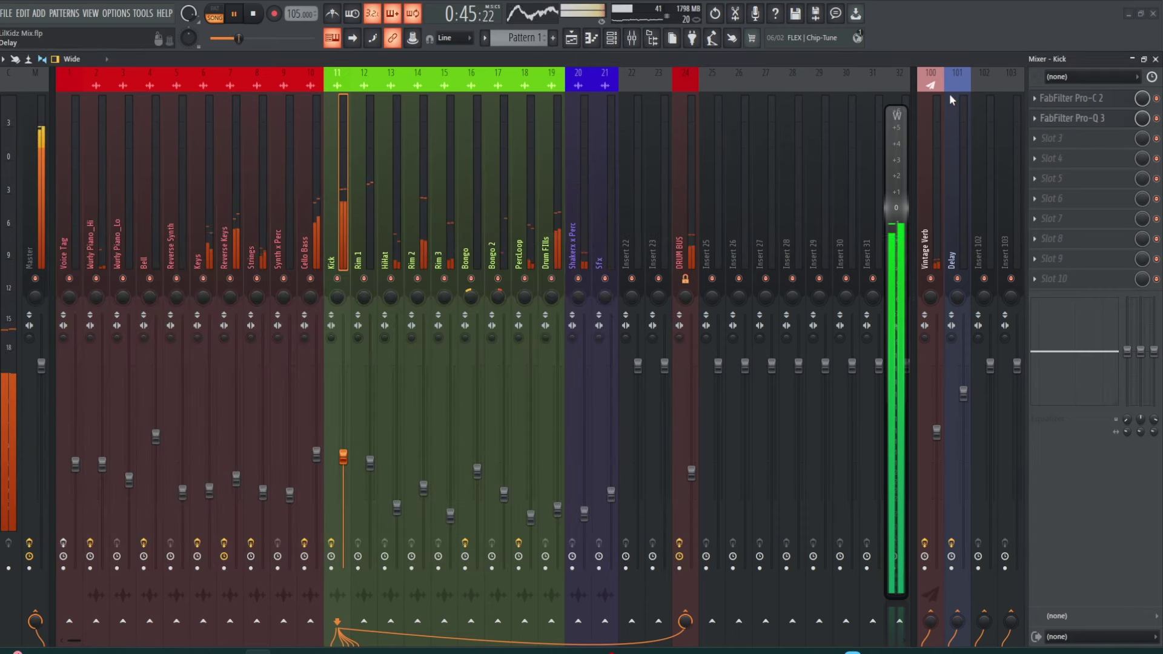
key("space")
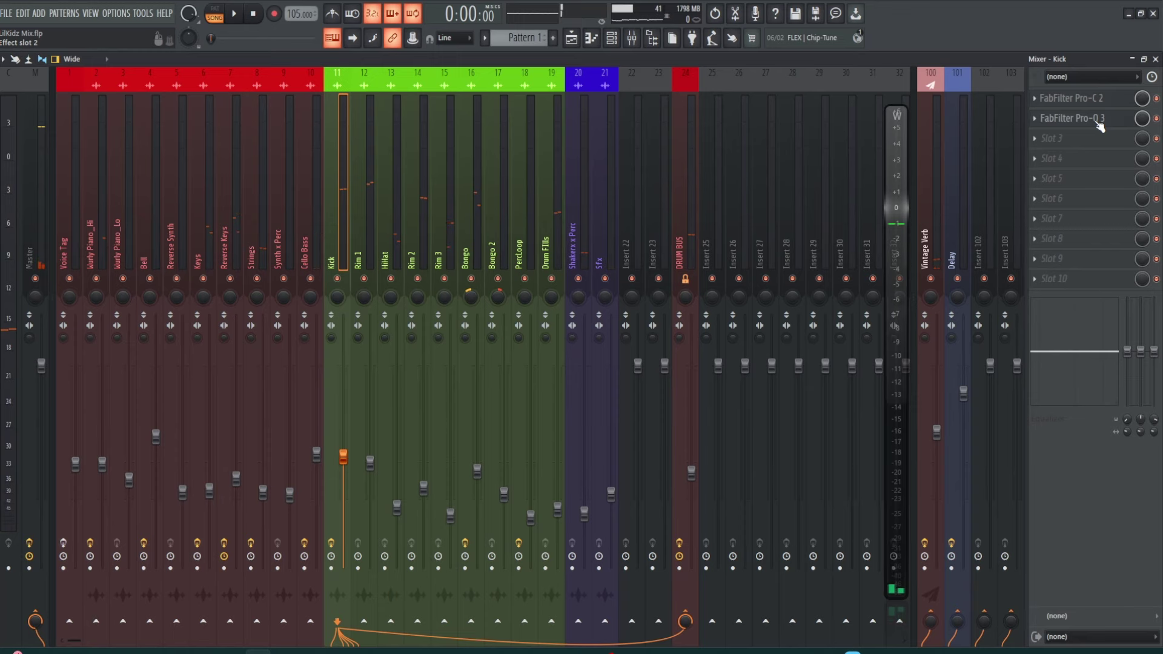
Adjust the Kick's Pro-Q 3 high shelf to about +2.35 dB at 2580 Hz.
left_click(1098, 119)
left_click_drag(492, 172, 607, 159)
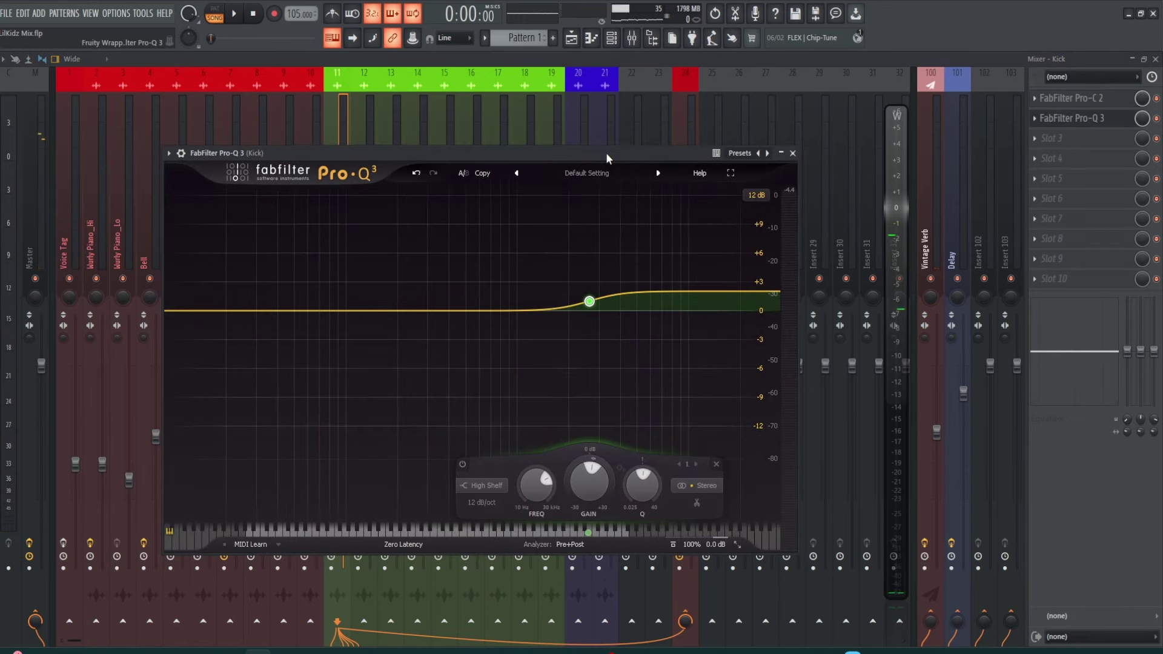
mouse_move(591, 303)
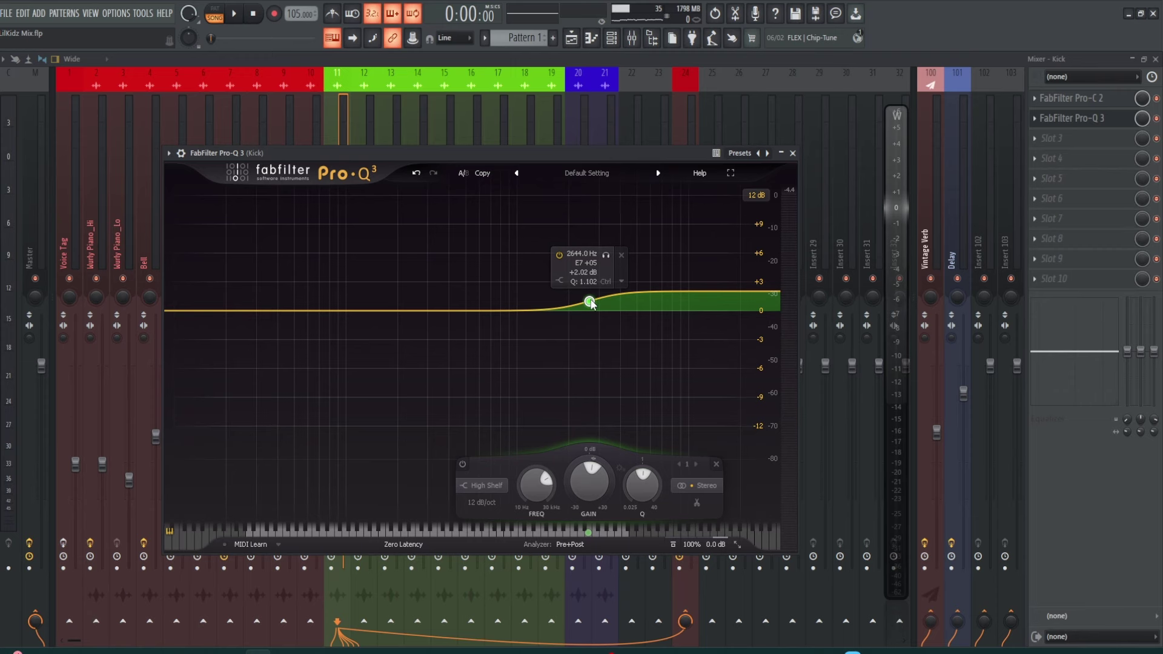
left_click_drag(592, 303, 589, 298)
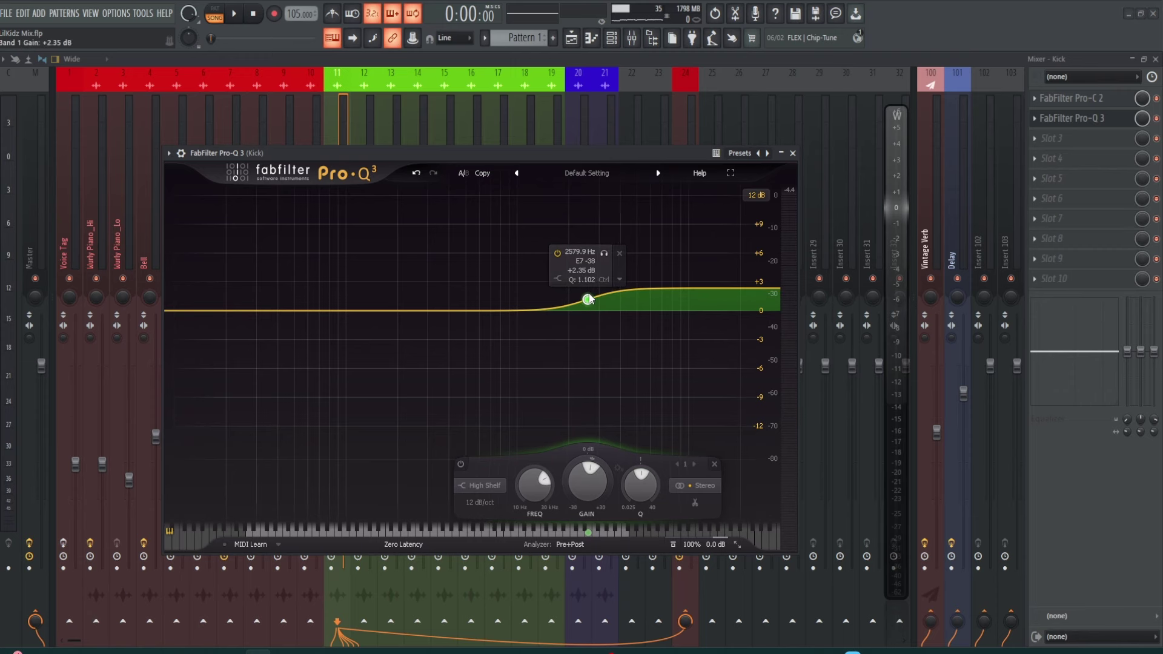
left_click(793, 152)
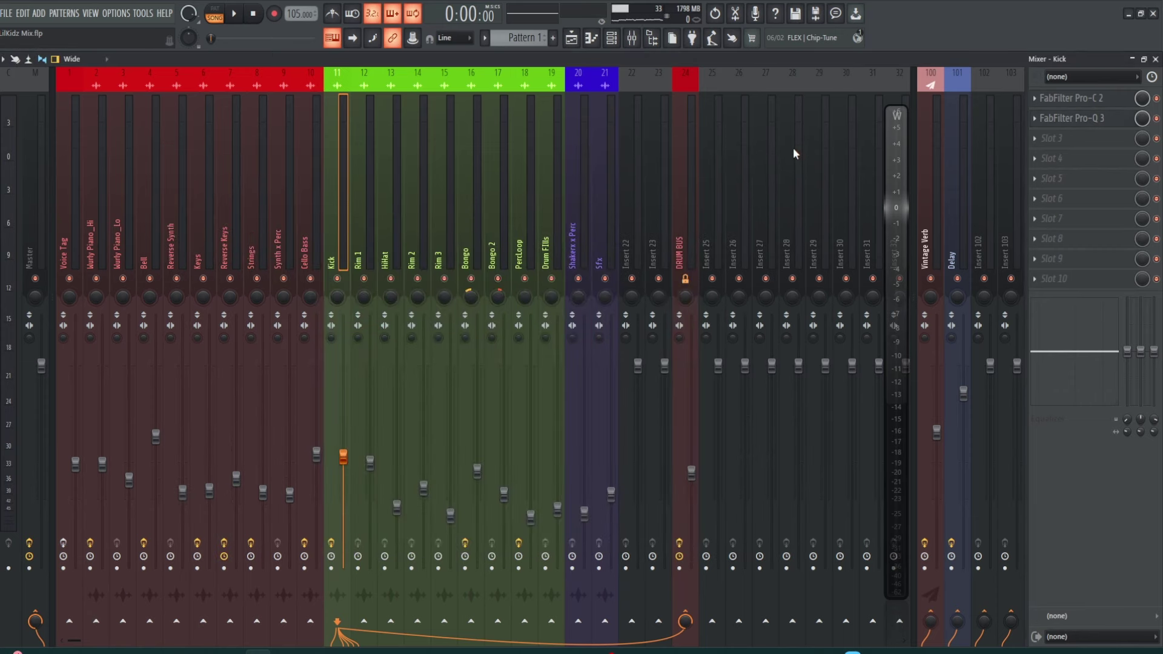
Play the song from the Chorus and fine-tune the Kick's Pro-Q 3 high shelf to +2.74 dB at about 2517 Hz.
key("space")
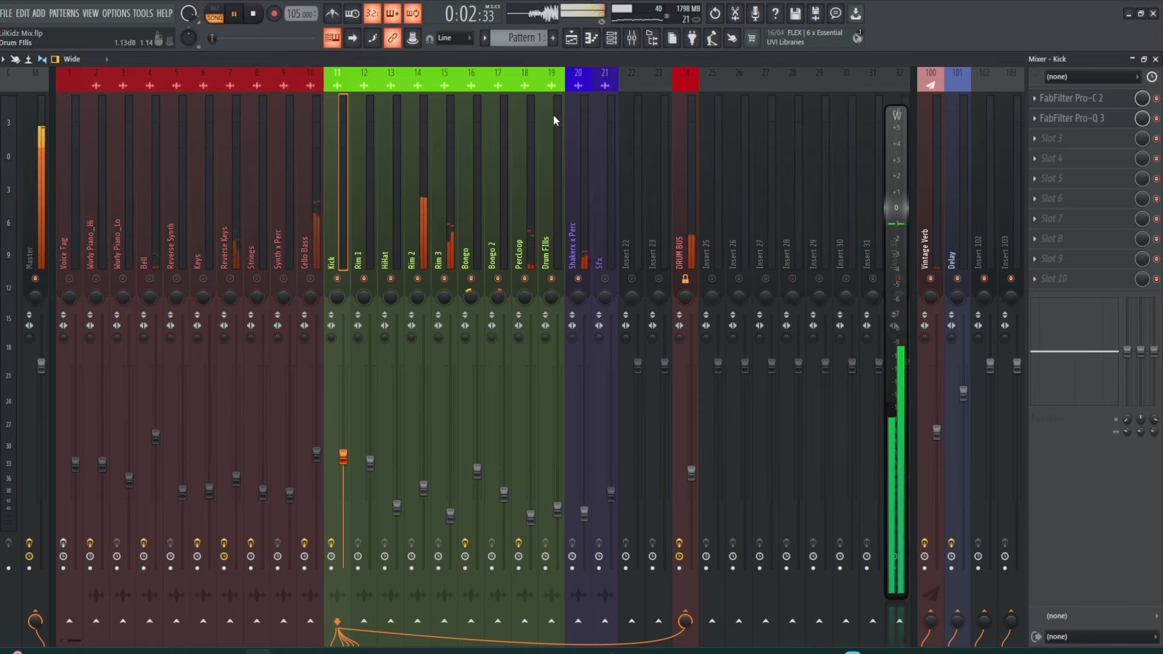
left_click(579, 40)
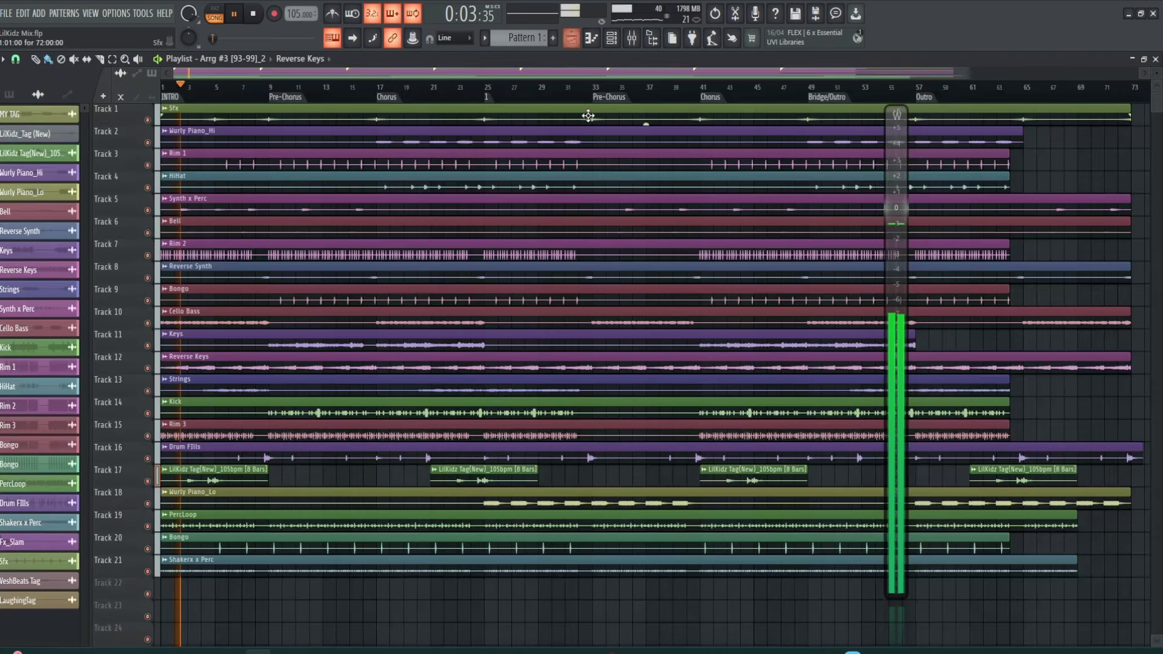
left_click(379, 89)
left_click(631, 38)
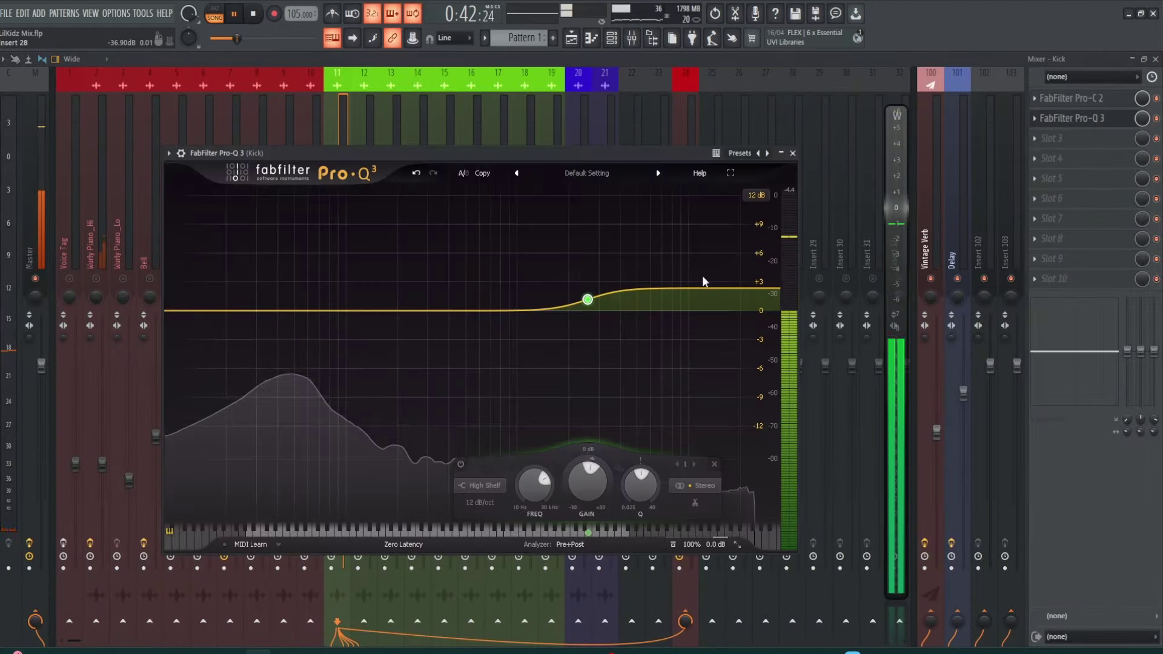
left_click_drag(589, 301, 587, 298)
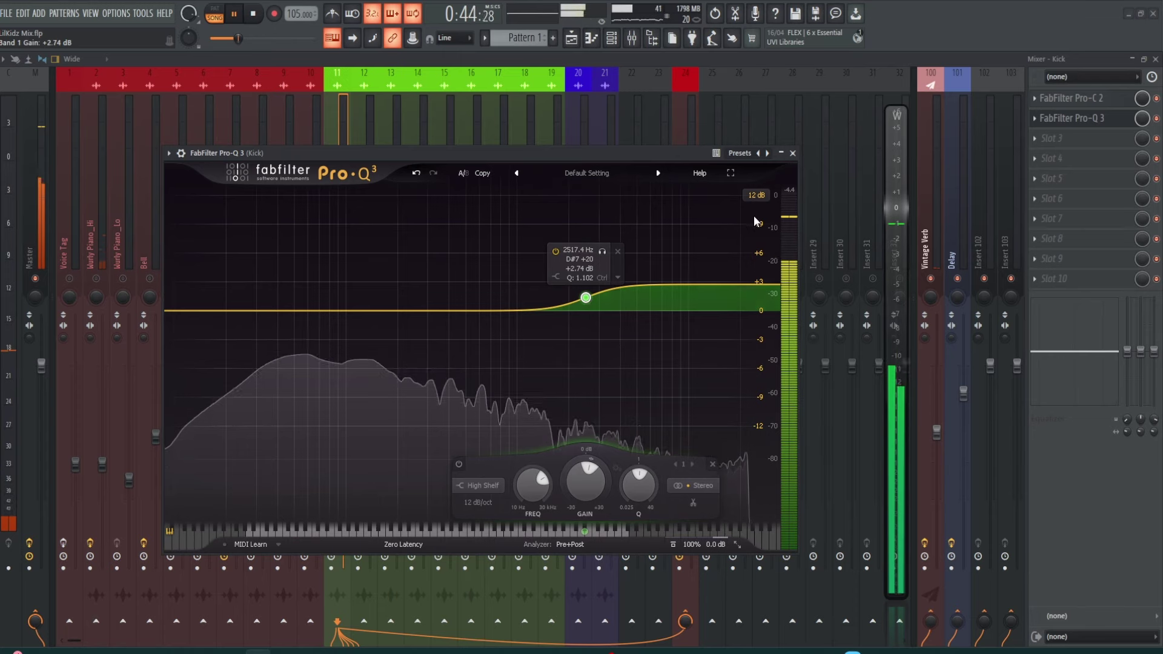
left_click(792, 153)
key("space")
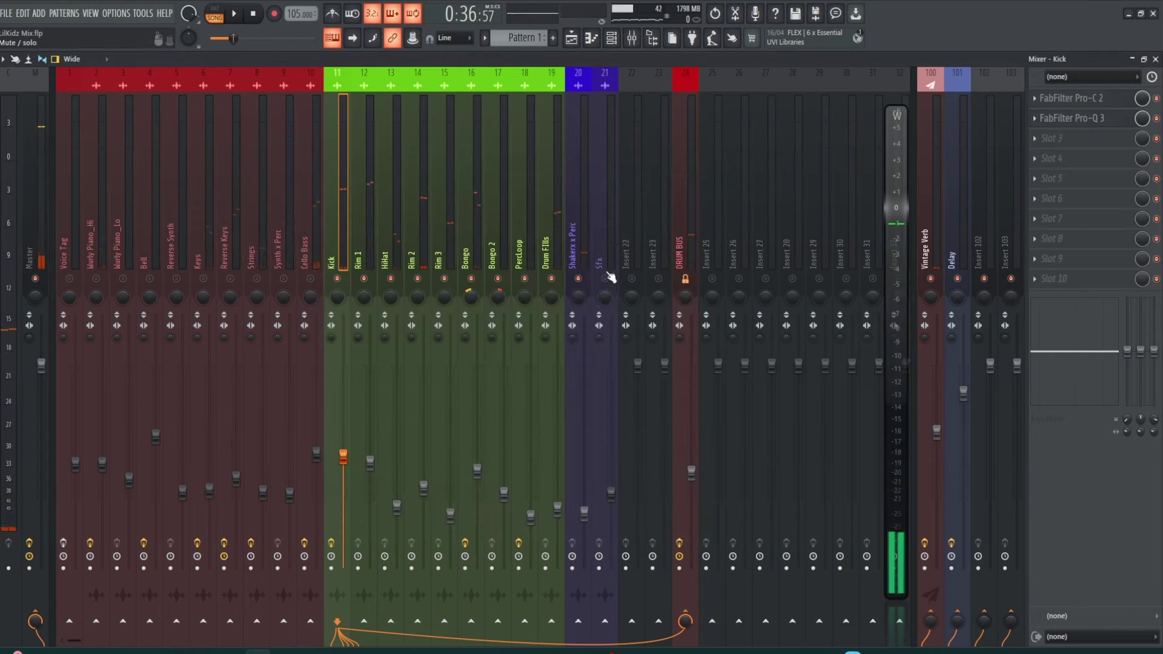
Listen to the mix in the playlist from the first Chorus marker, and replay the arrangement from the beginning.
key("F5")
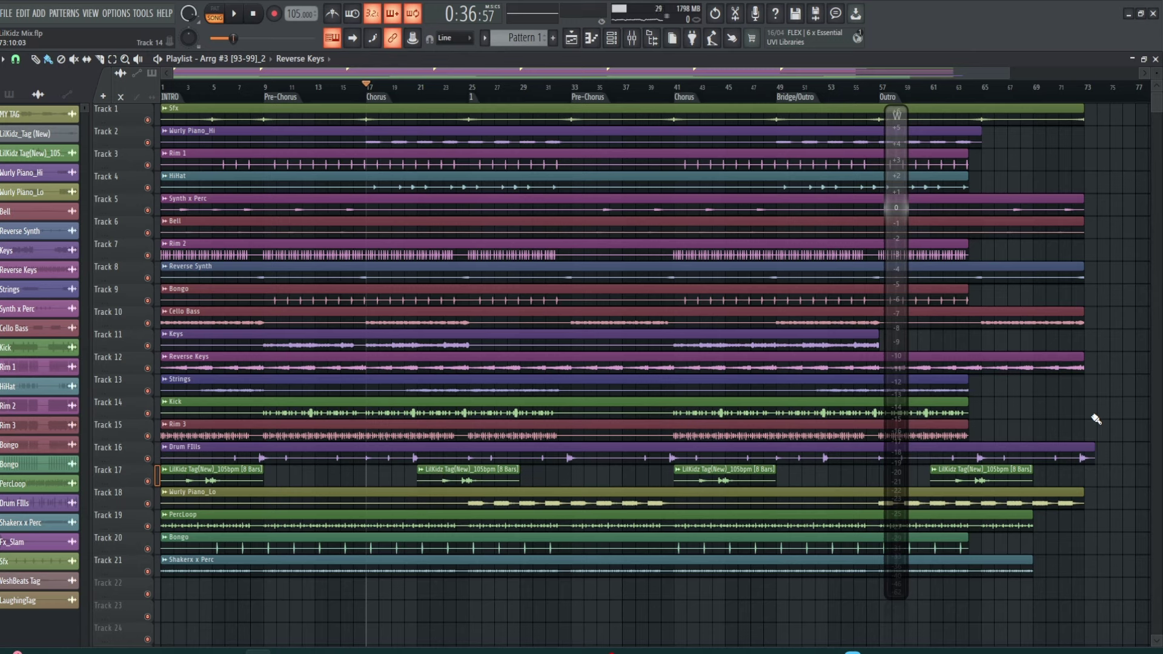
key("space")
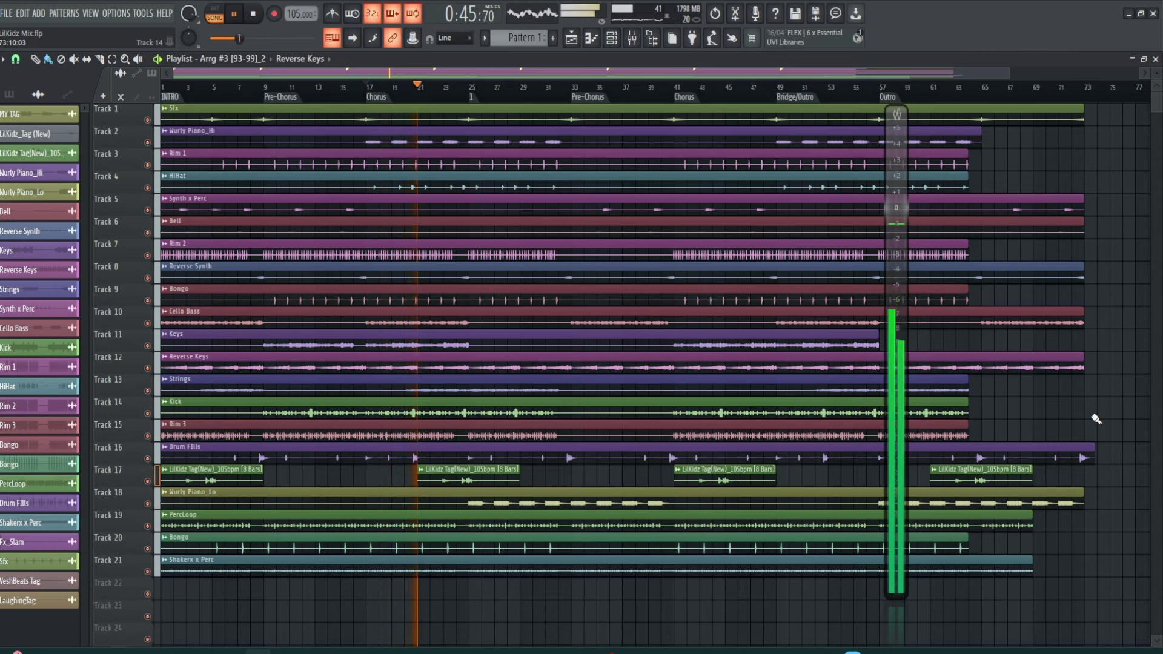
key("space")
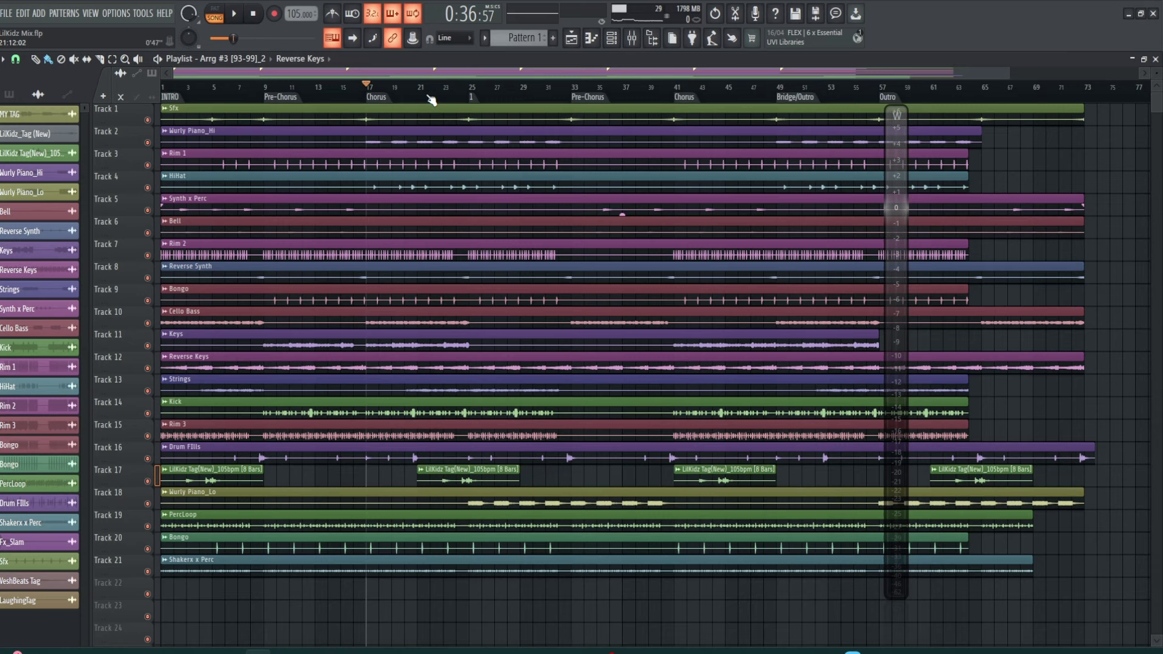
key("space")
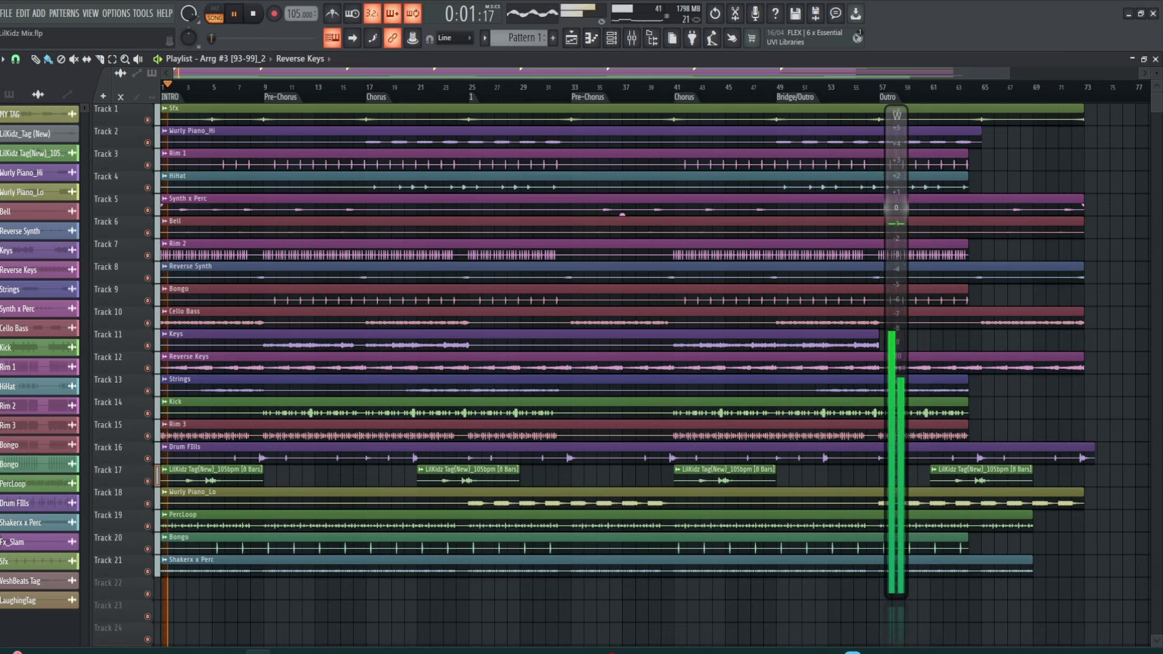